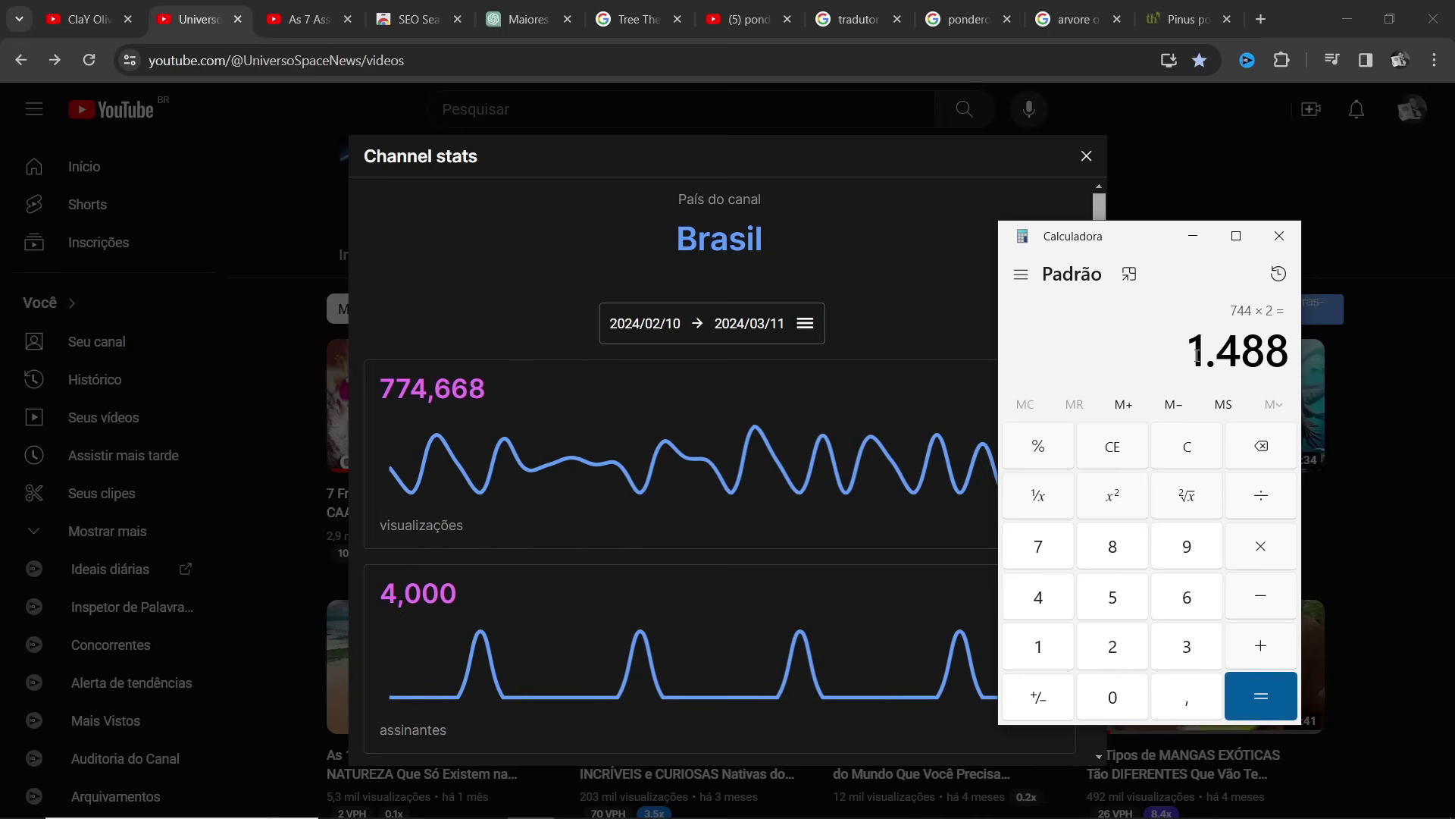
{"action": "double_click", "coordinate": [1195, 351]}
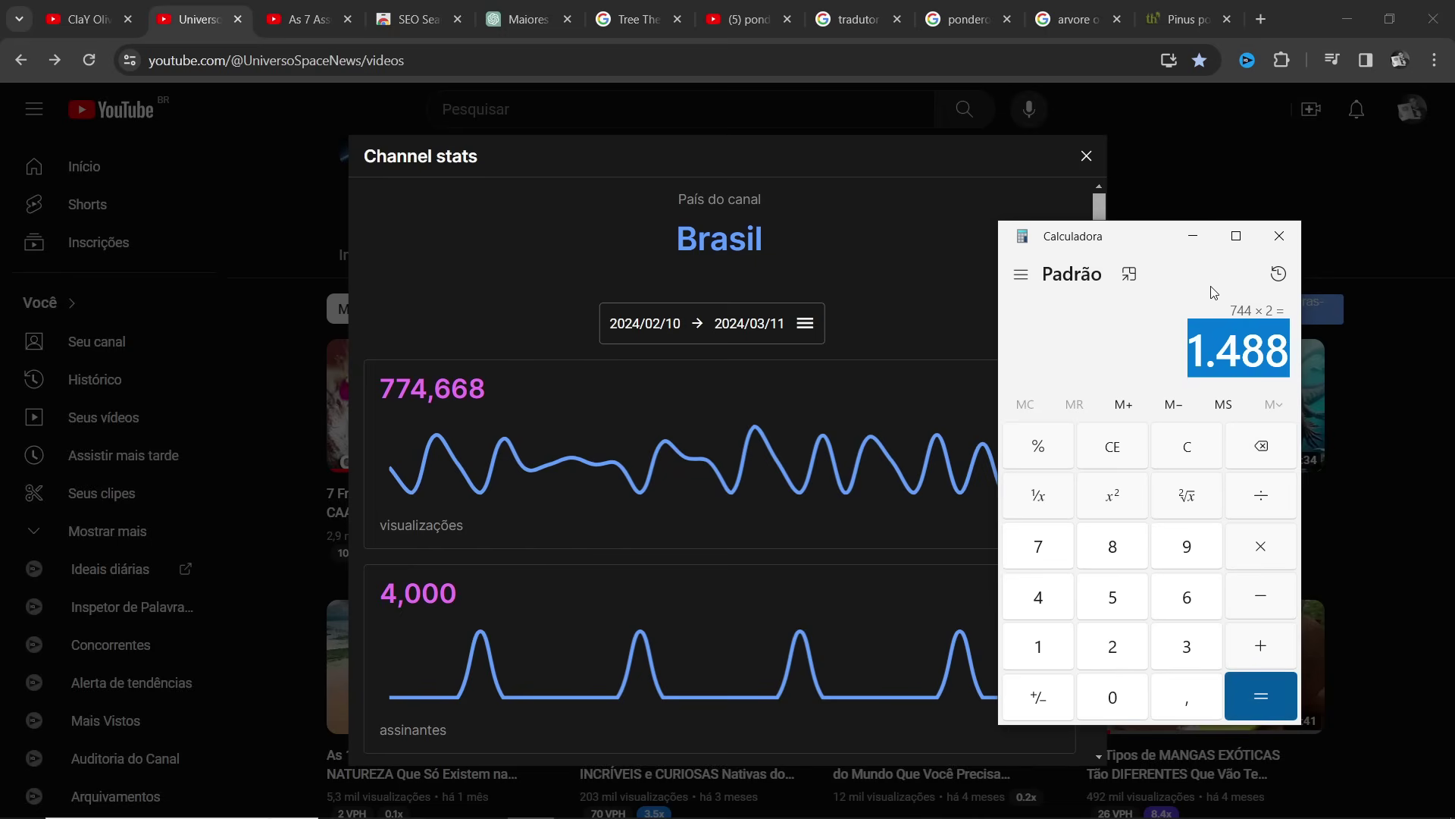
{"action": "left_click", "coordinate": [1131, 197]}
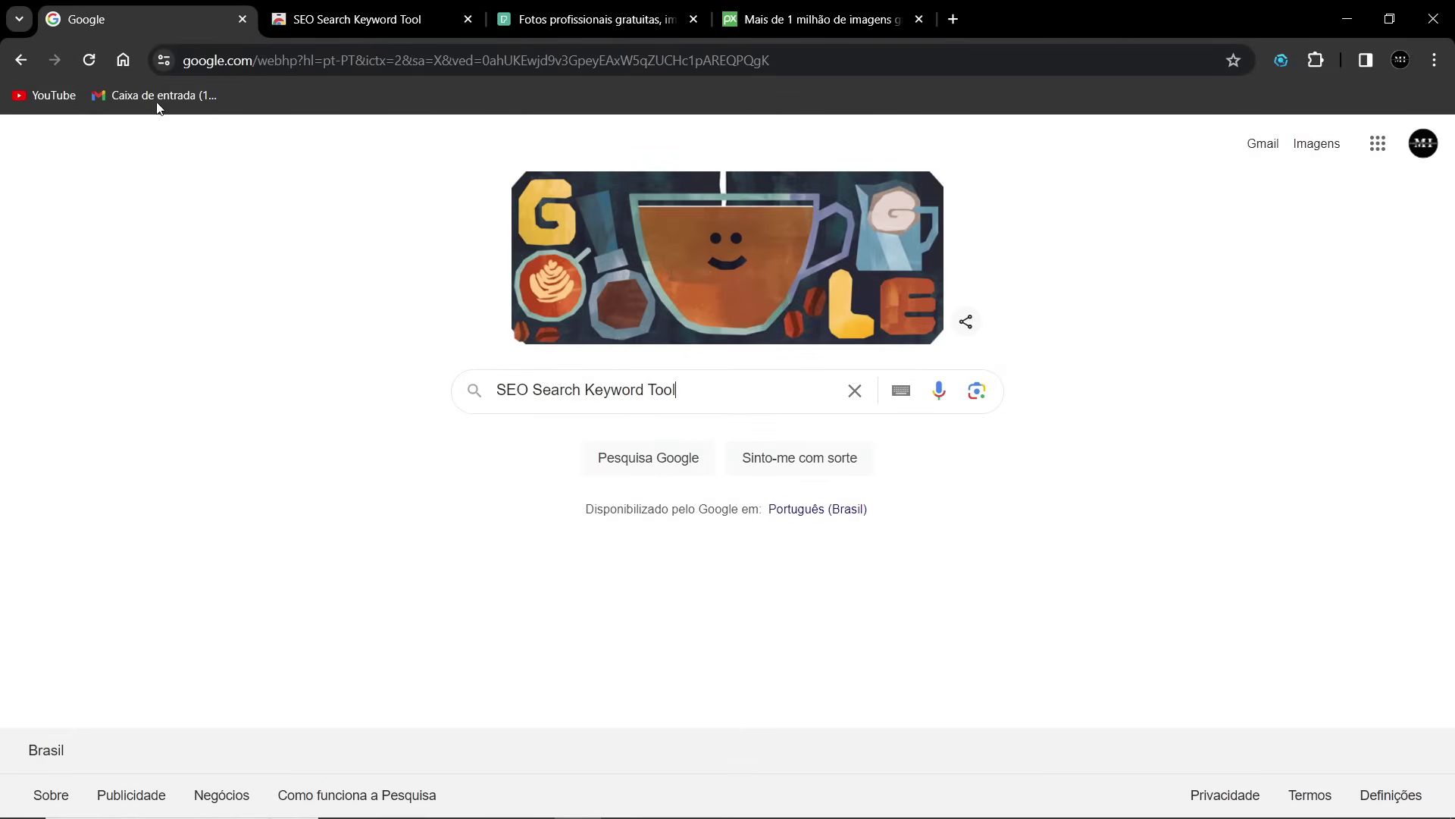
Search Google for "SEO Search Keyword Tool" and open the extension's Chrome Web Store page.
{"action": "mouse_move", "coordinate": [497, 390]}
{"action": "left_mouse_down"}
{"action": "mouse_move", "coordinate": [682, 391]}
{"action": "mouse_move", "coordinate": [507, 390]}
{"action": "left_mouse_up"}
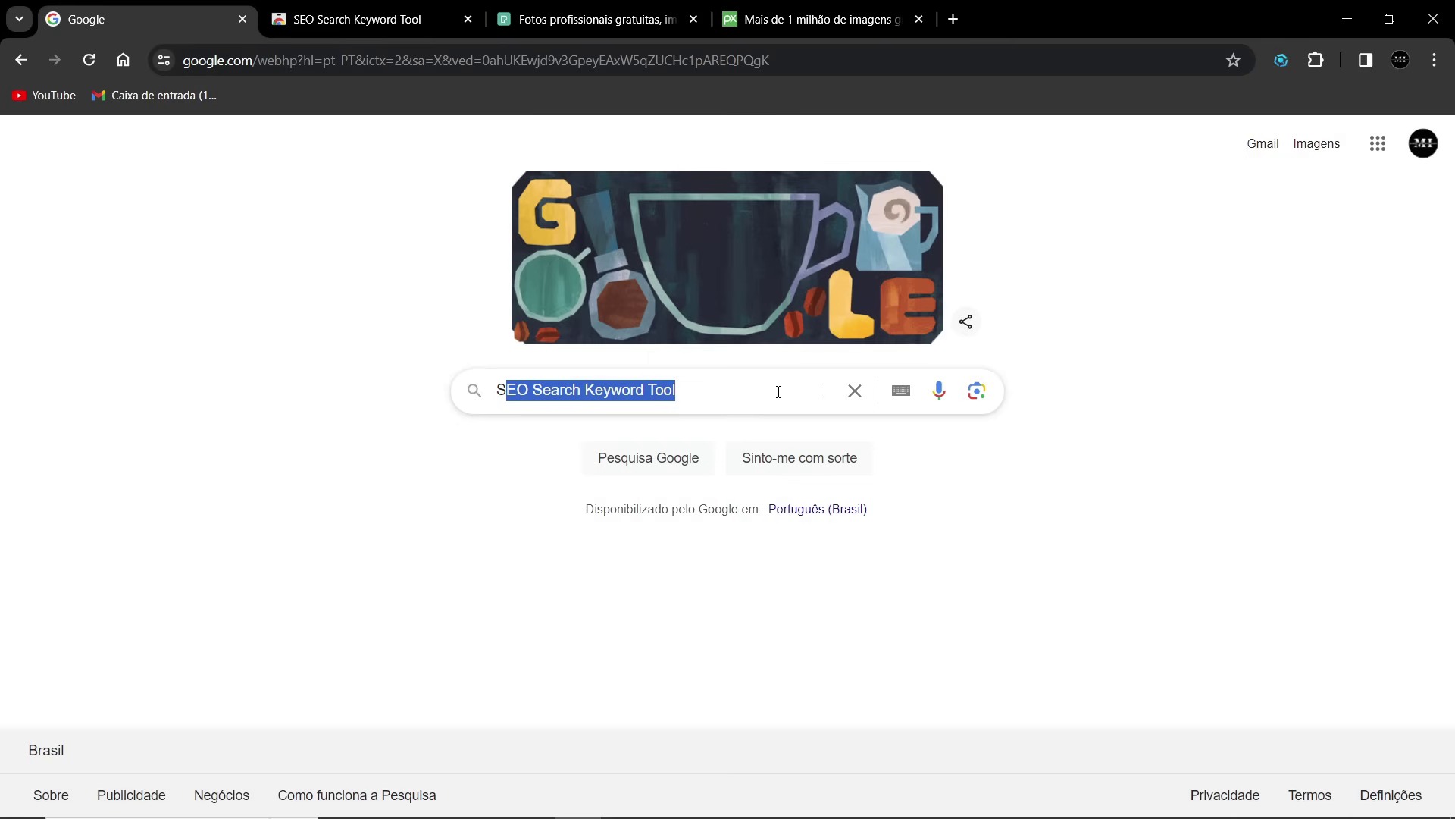
{"action": "key", "text": "Return"}
{"action": "scroll", "coordinate": [115, 369], "scroll_direction": "down", "scroll_amount": 1}
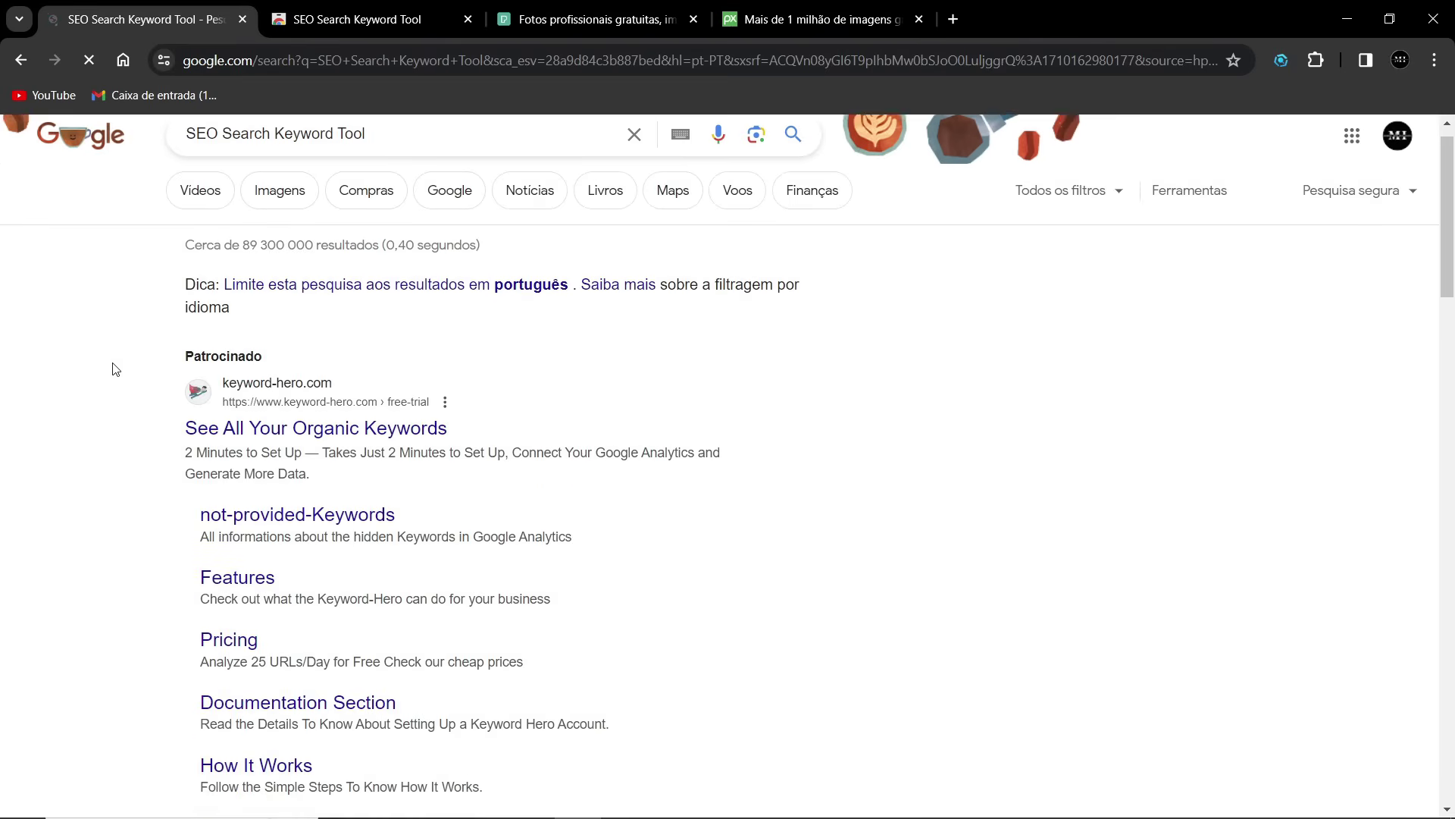
{"action": "scroll", "coordinate": [115, 369], "scroll_direction": "down", "scroll_amount": 8}
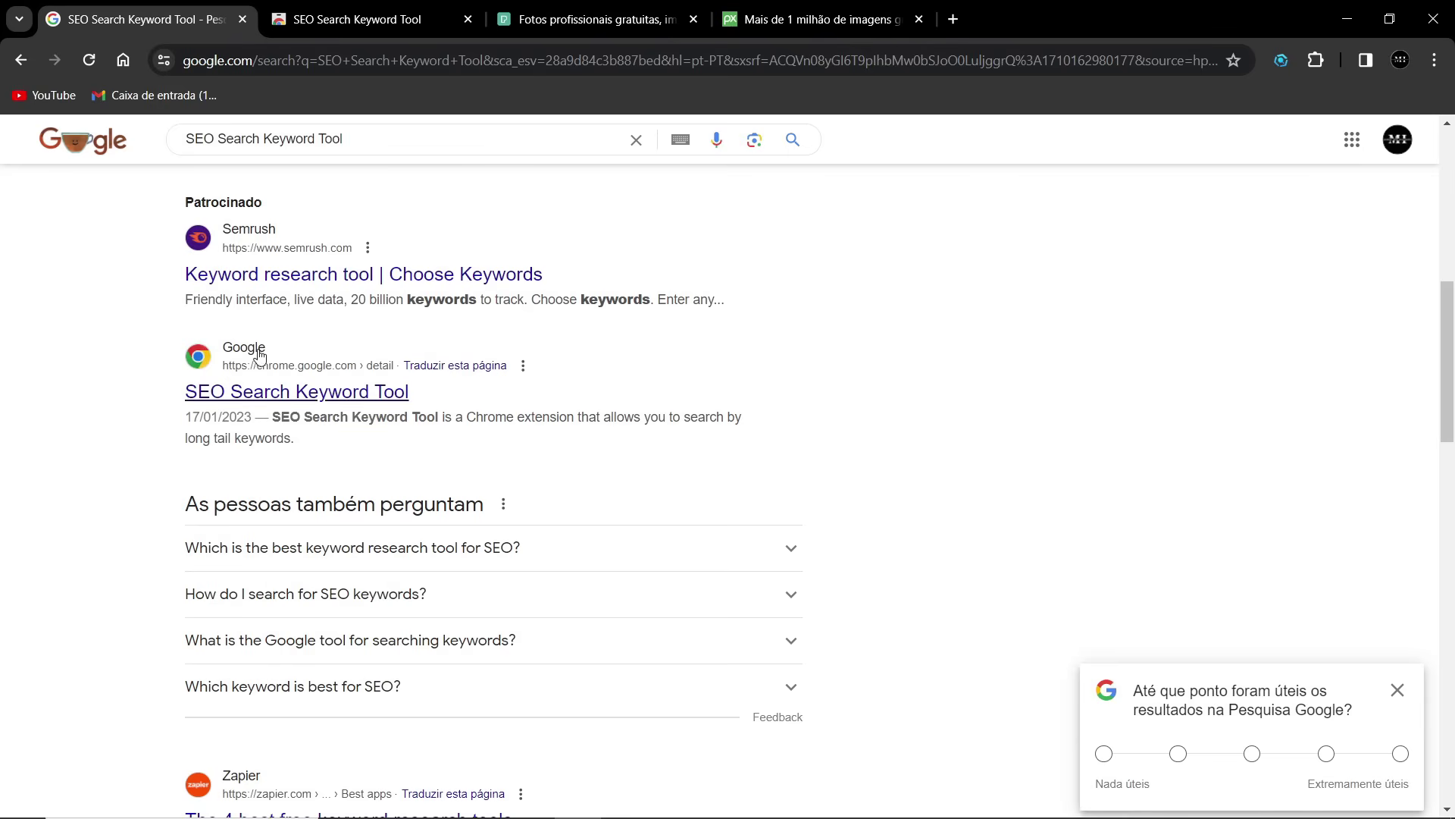
{"action": "left_click", "coordinate": [264, 392]}
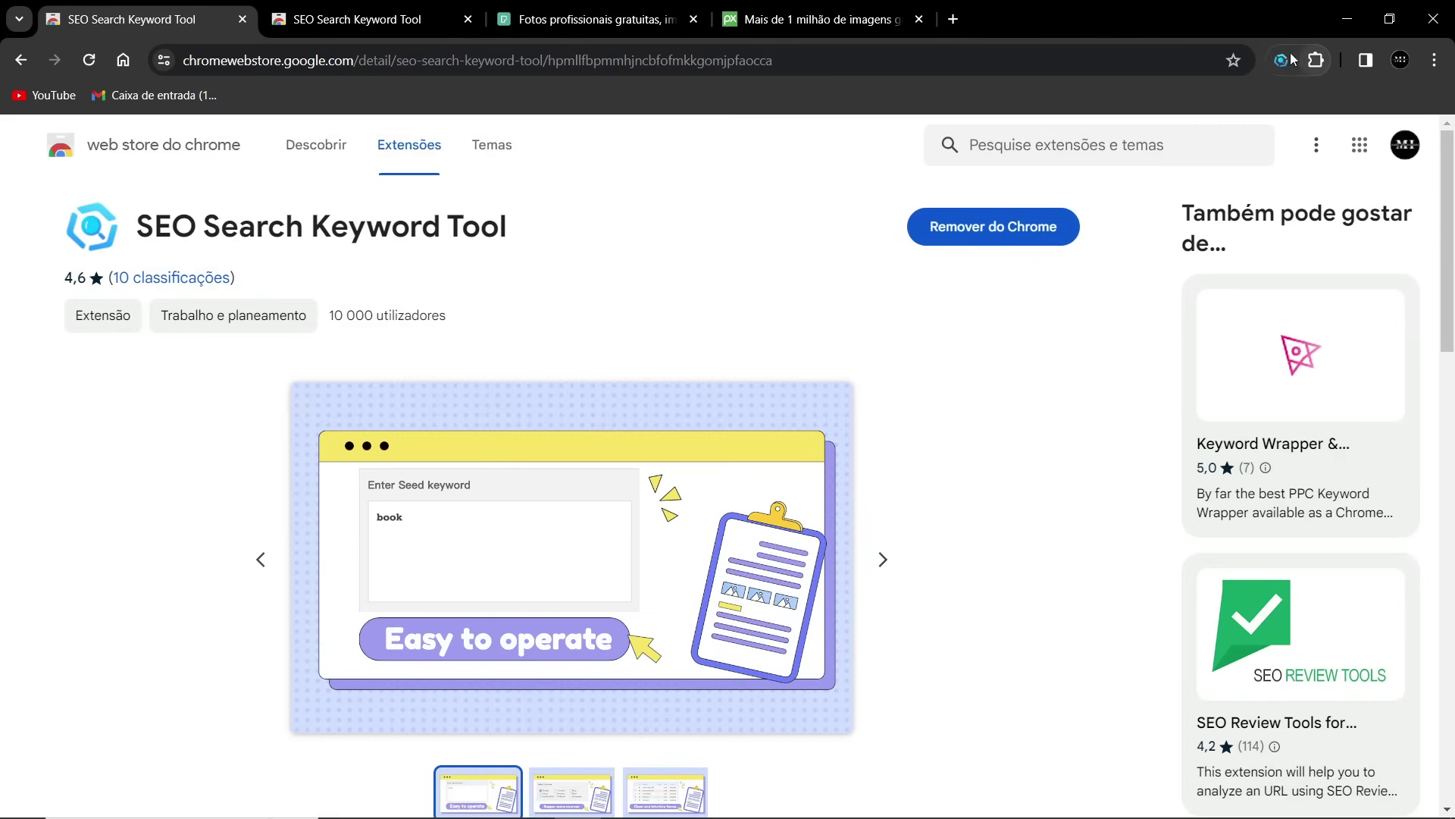
Unpin the SEO Search Keyword Tool extension from the browser toolbar and pin it again.
{"action": "left_click", "coordinate": [1316, 60]}
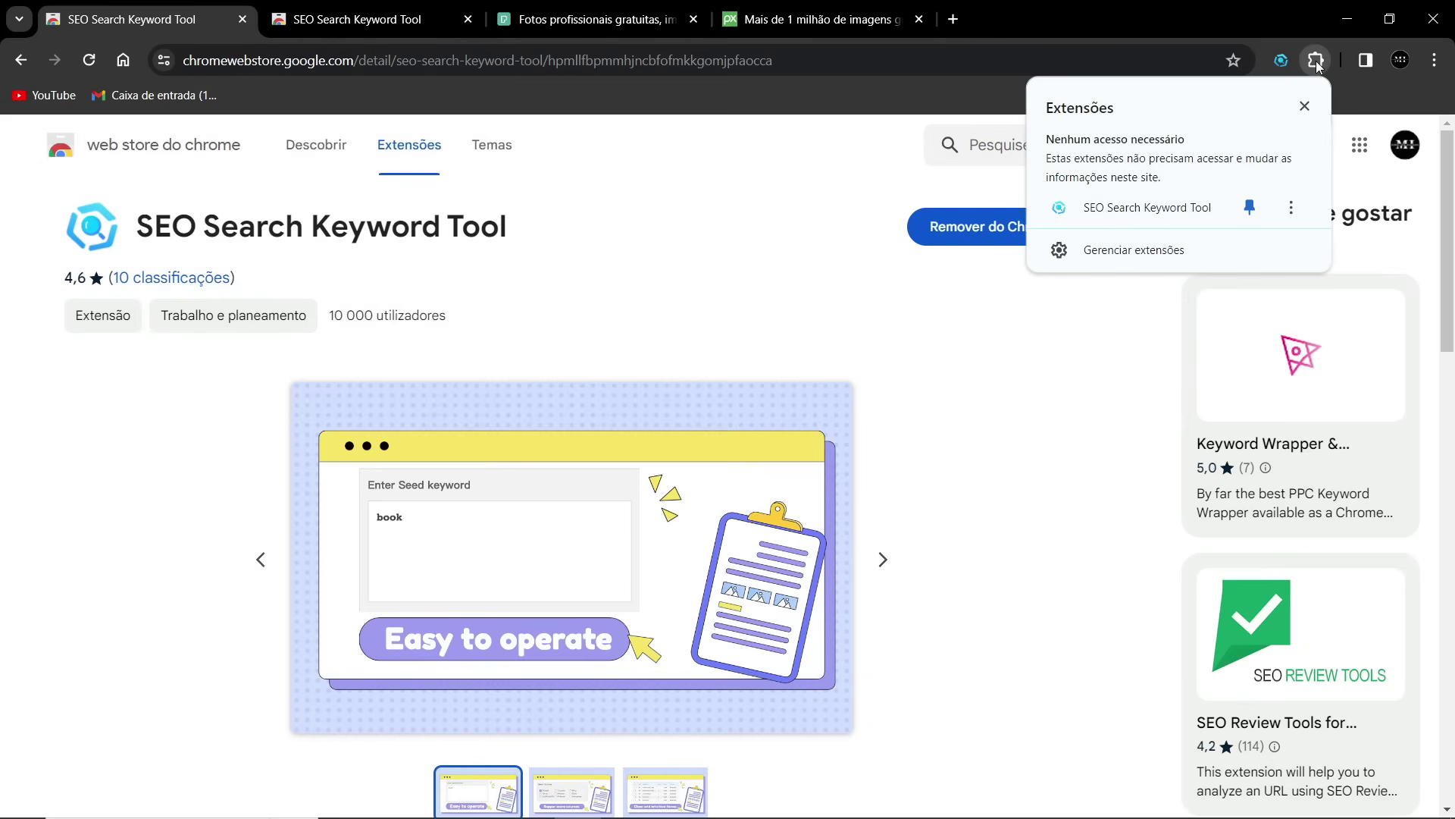
{"action": "left_click", "coordinate": [1250, 207]}
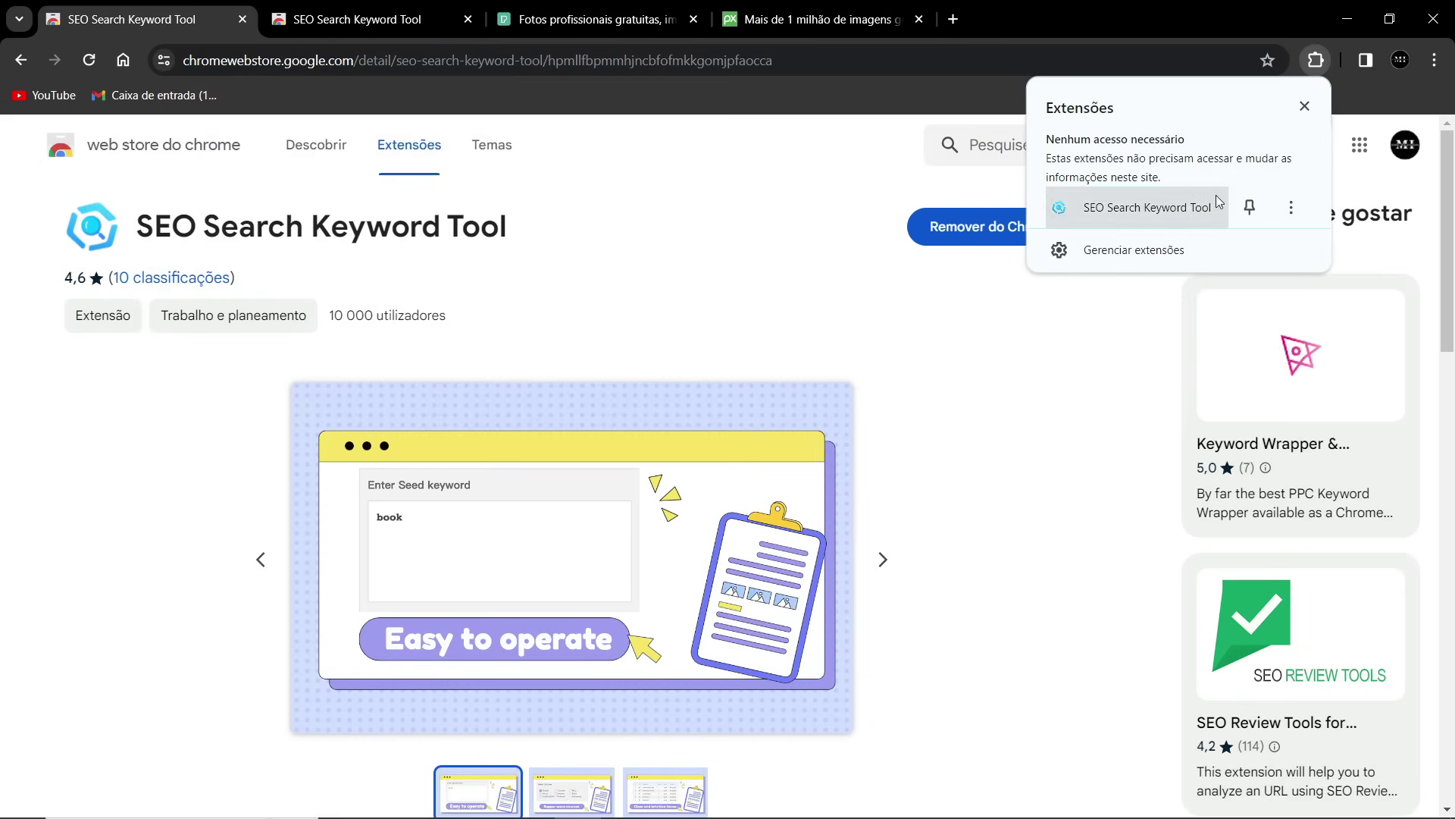
{"action": "left_click", "coordinate": [1304, 106]}
{"action": "left_click", "coordinate": [1317, 60]}
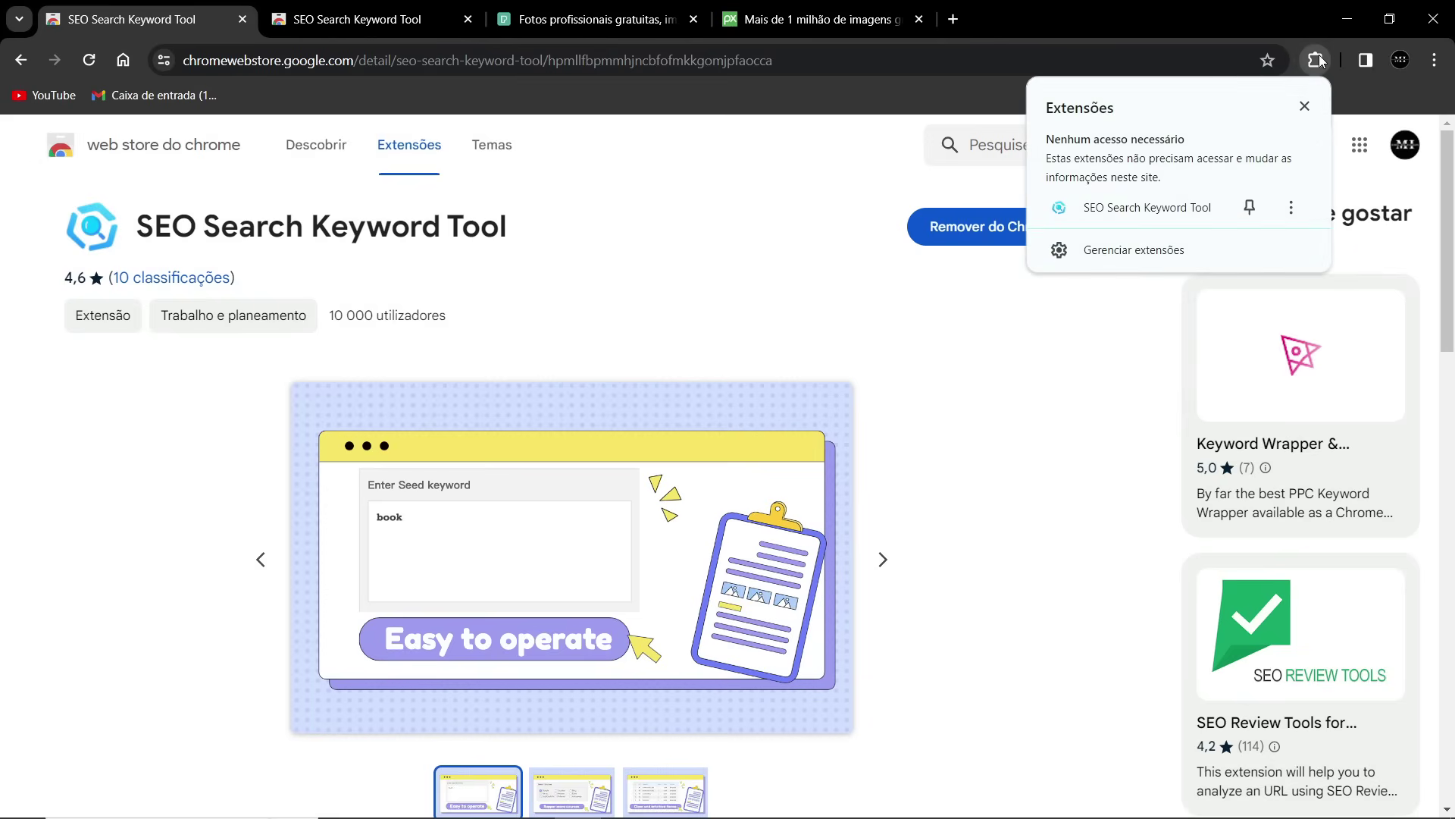
{"action": "left_click", "coordinate": [1315, 65]}
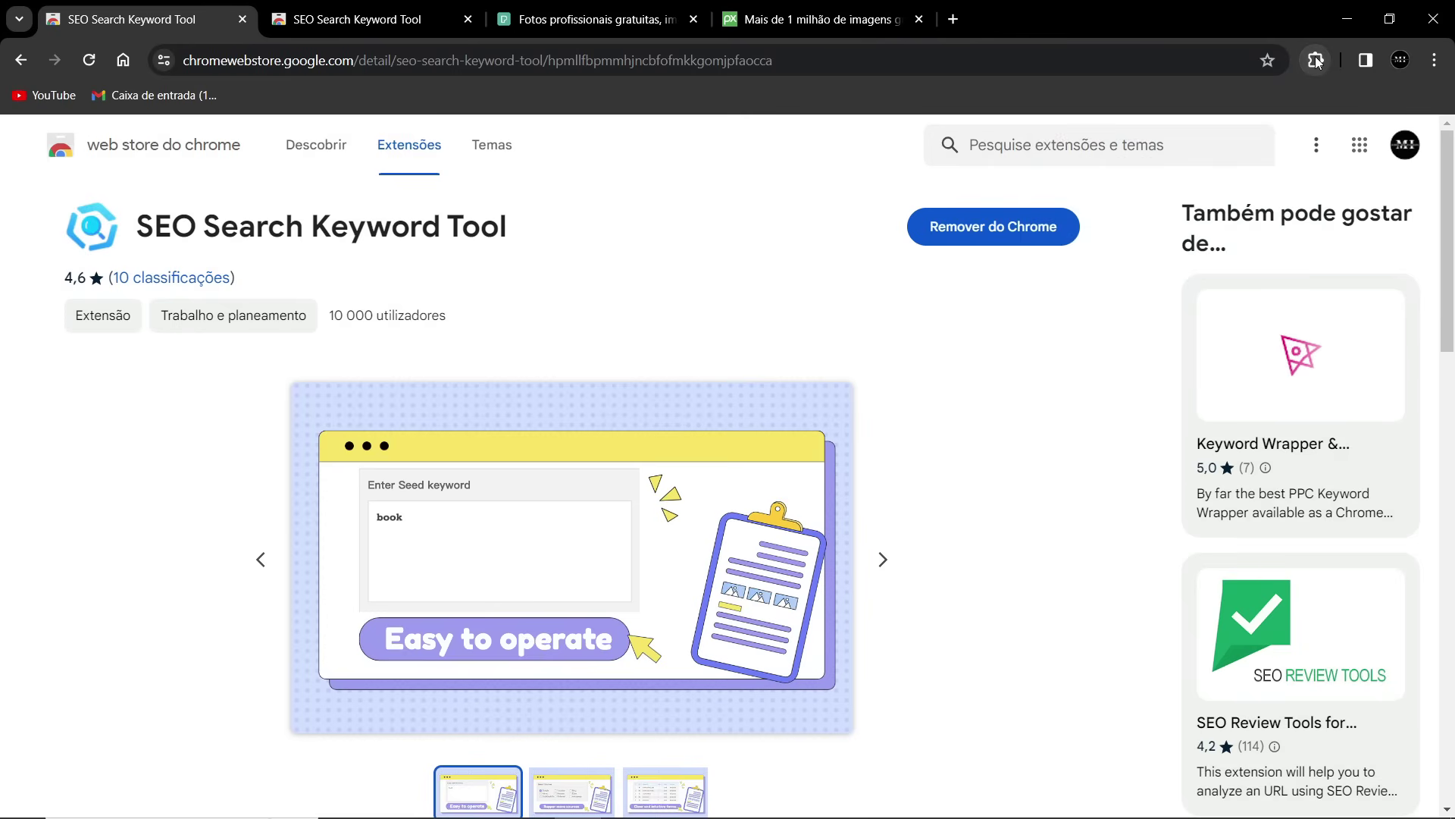
{"action": "left_click", "coordinate": [1316, 58]}
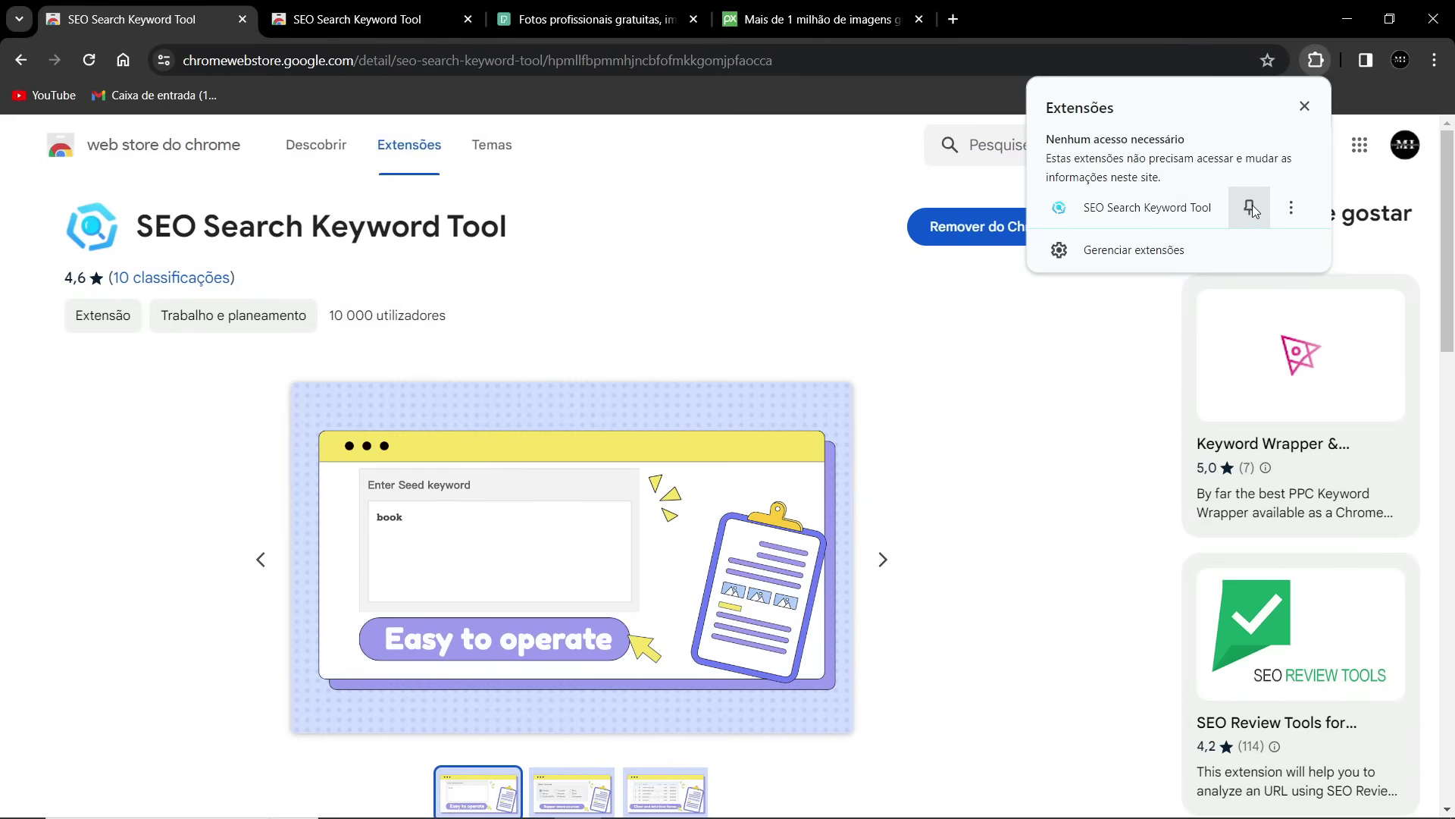
{"action": "left_click", "coordinate": [1250, 208]}
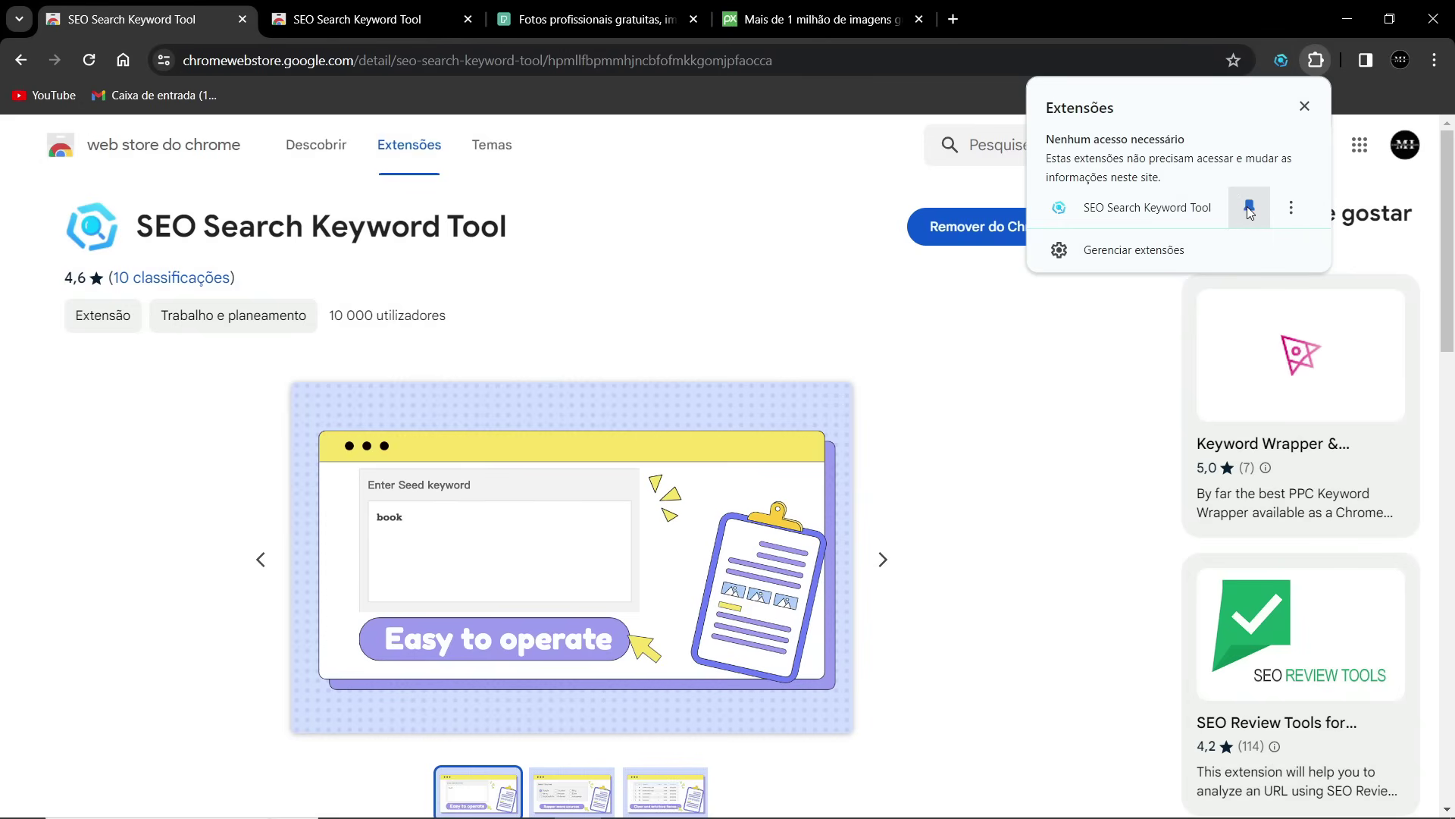
Launch the SEO Search Keyword Tool extension and dismiss the page translation offer.
{"action": "left_click", "coordinate": [1283, 67]}
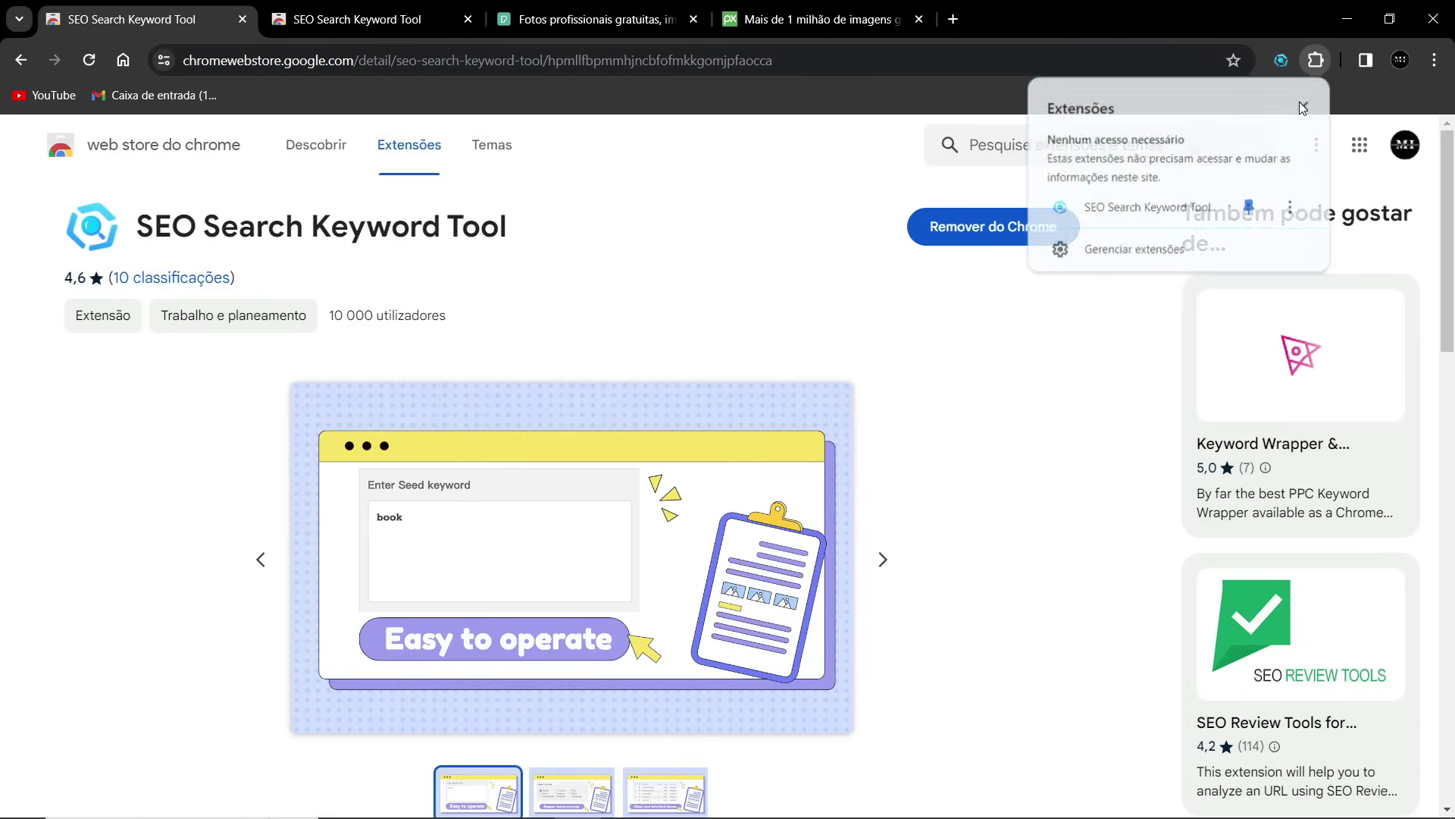
{"action": "left_click", "coordinate": [1281, 62]}
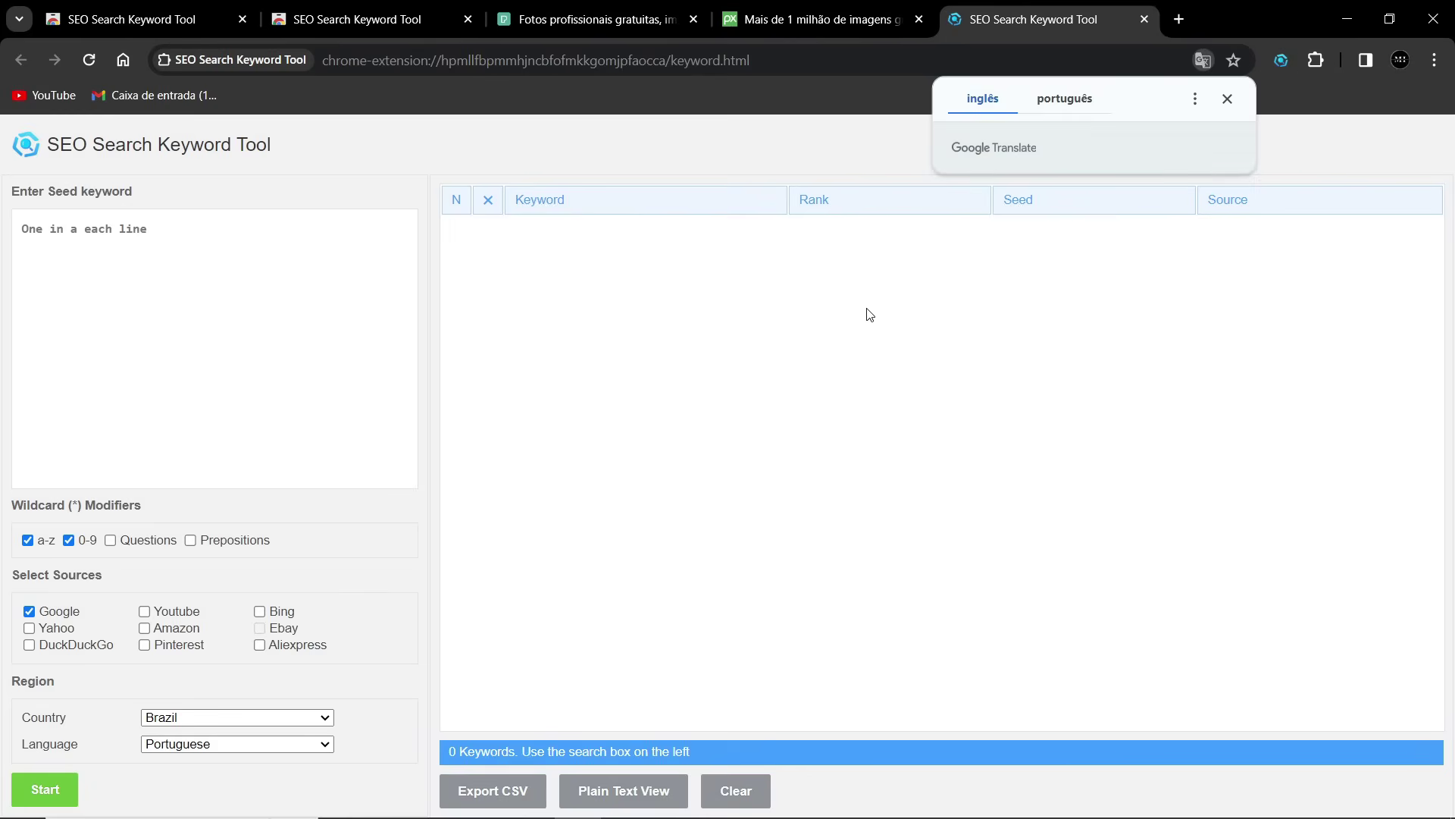
{"action": "left_click", "coordinate": [1228, 98]}
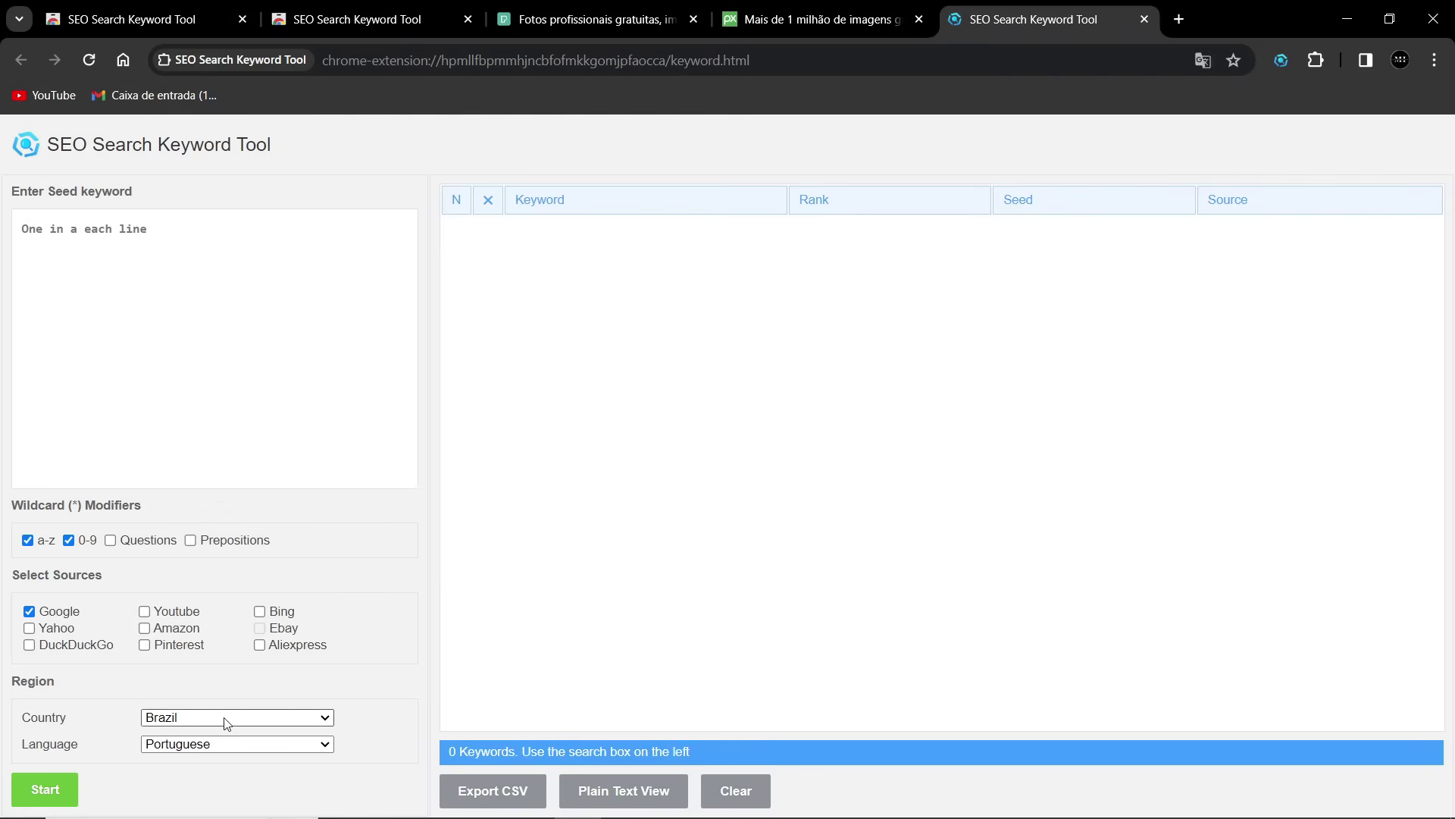
Set the search region to country Brazil and language Portuguese.
{"action": "left_click", "coordinate": [175, 720]}
{"action": "scroll", "coordinate": [182, 698], "scroll_direction": "down", "scroll_amount": 1}
{"action": "left_click", "coordinate": [177, 677]}
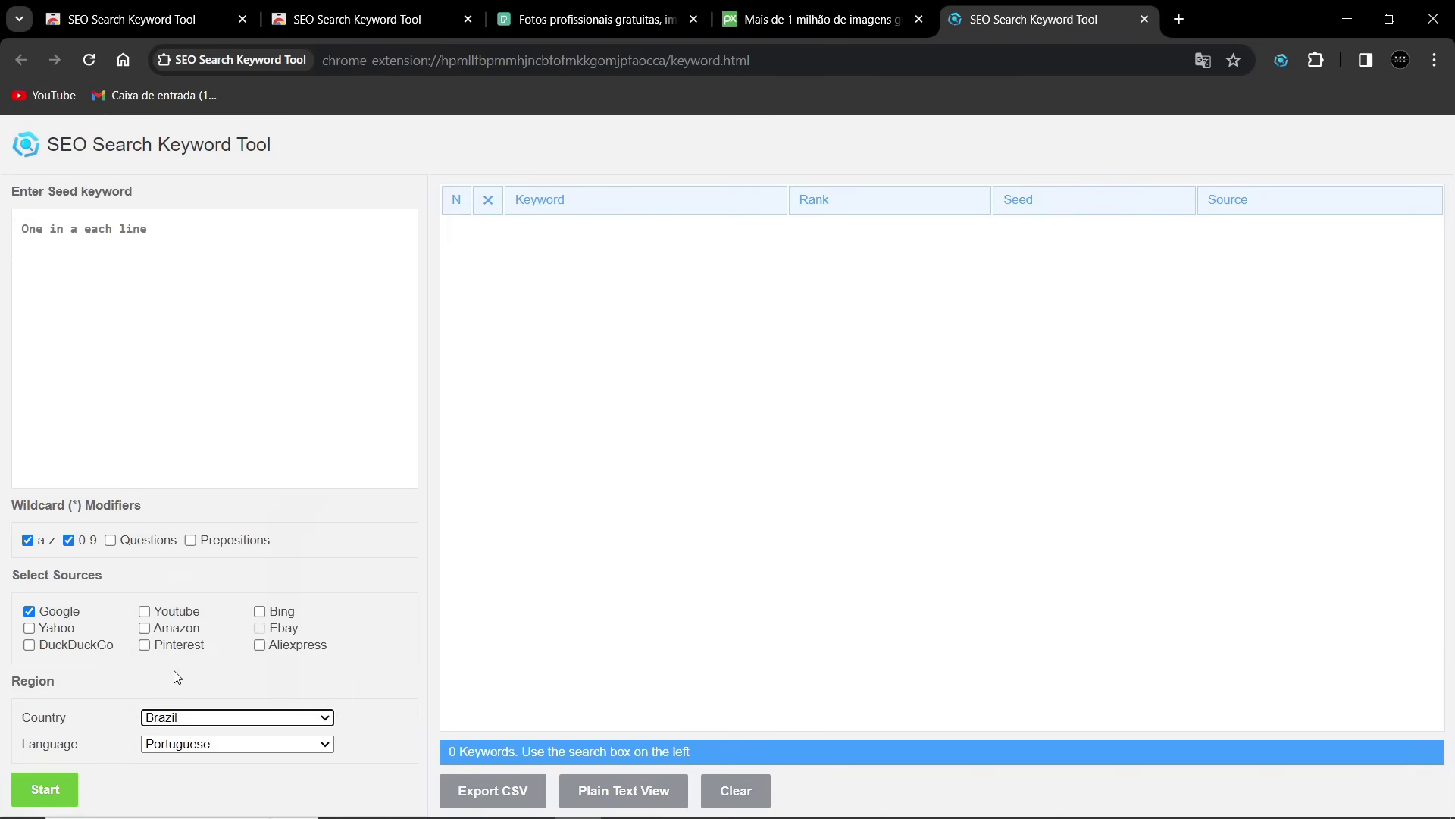
{"action": "left_click", "coordinate": [180, 747]}
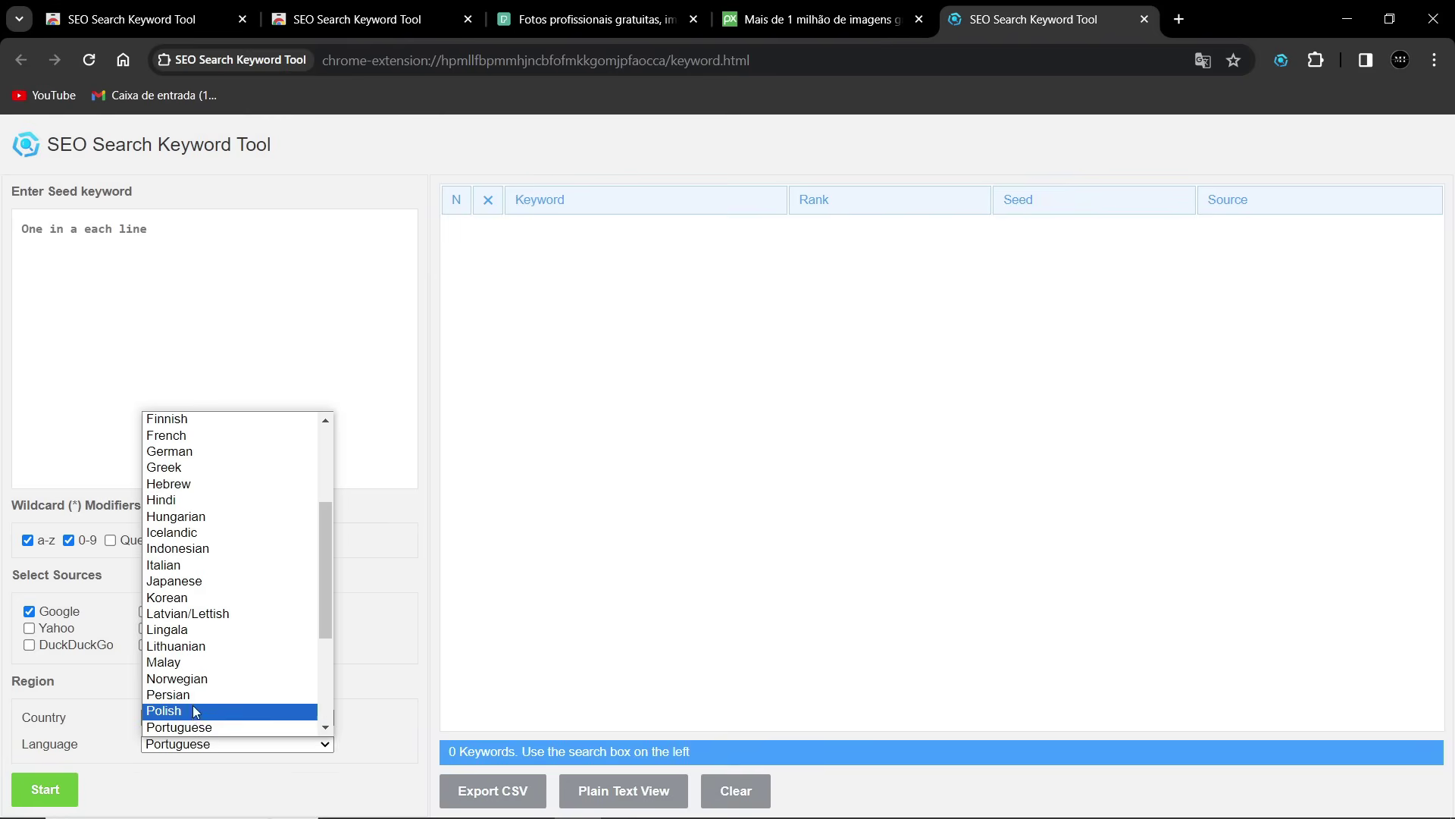
{"action": "left_click", "coordinate": [183, 721]}
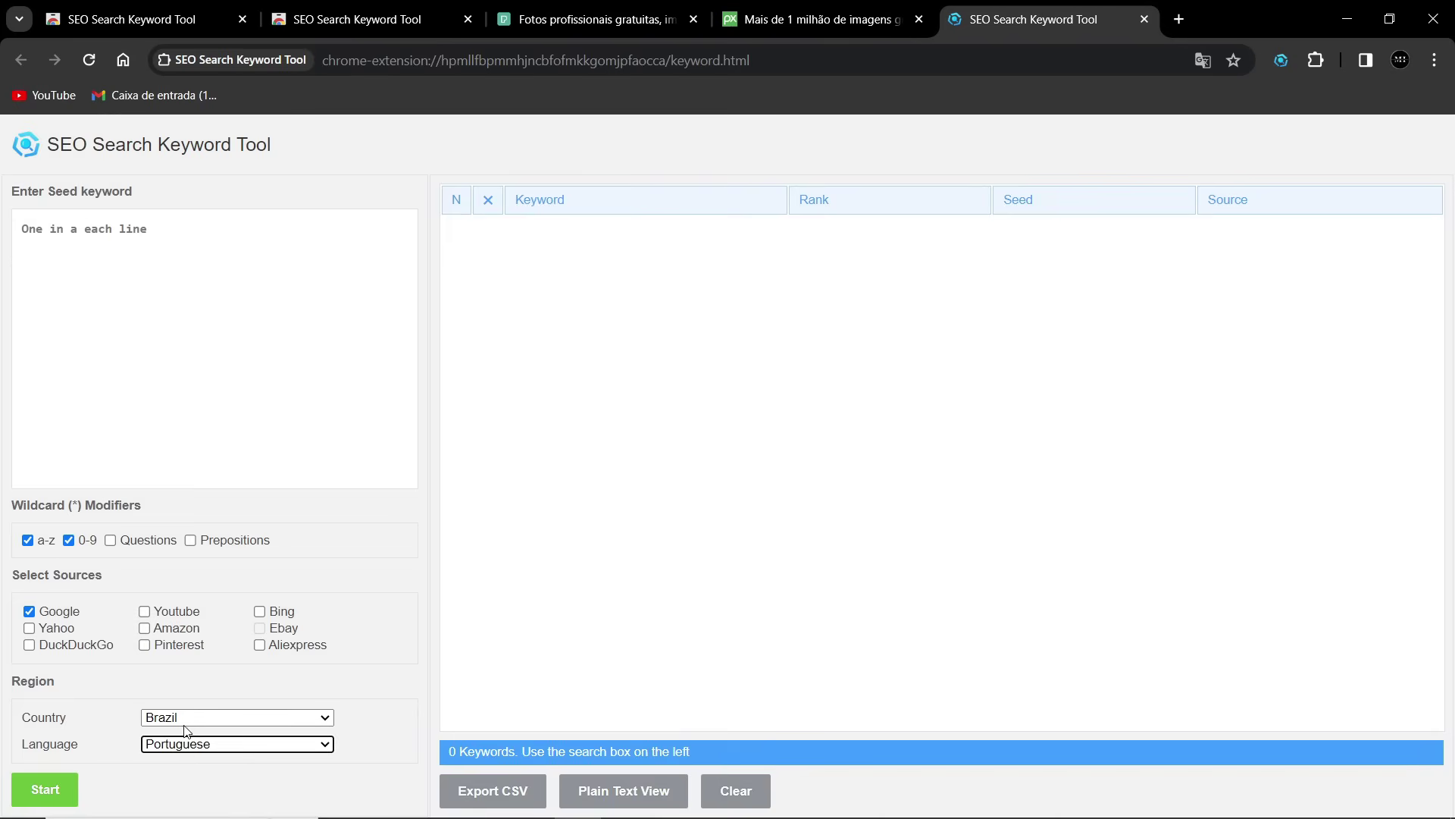
Use only Youtube as the source instead of Google and run the keyword search for the seed "Os 10".
{"action": "left_click", "coordinate": [35, 613]}
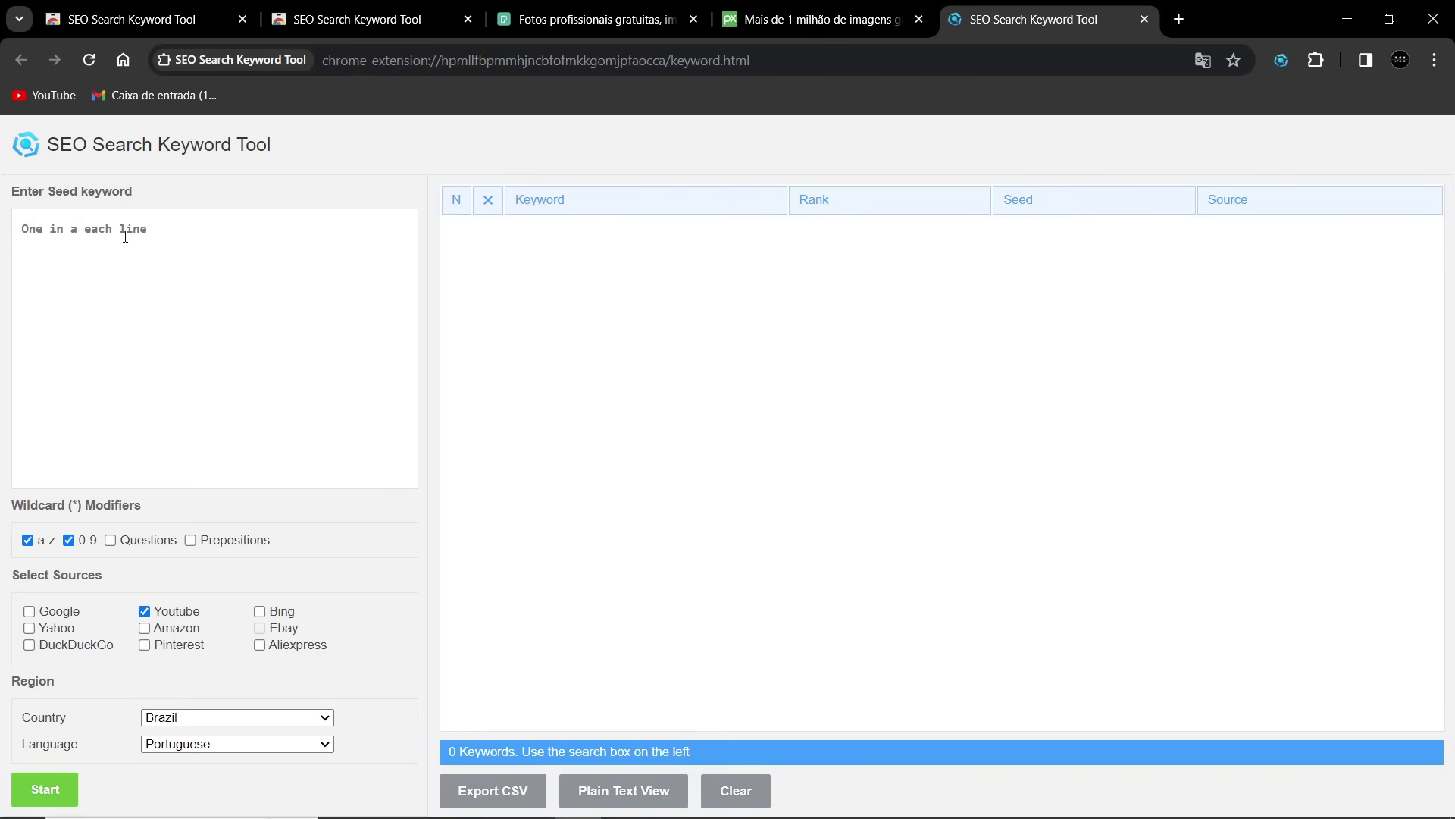
{"action": "type", "text": "o"}
{"action": "key", "text": "BackSpace"}
{"action": "type", "text": "o"}
{"action": "left_click", "coordinate": [46, 790]}
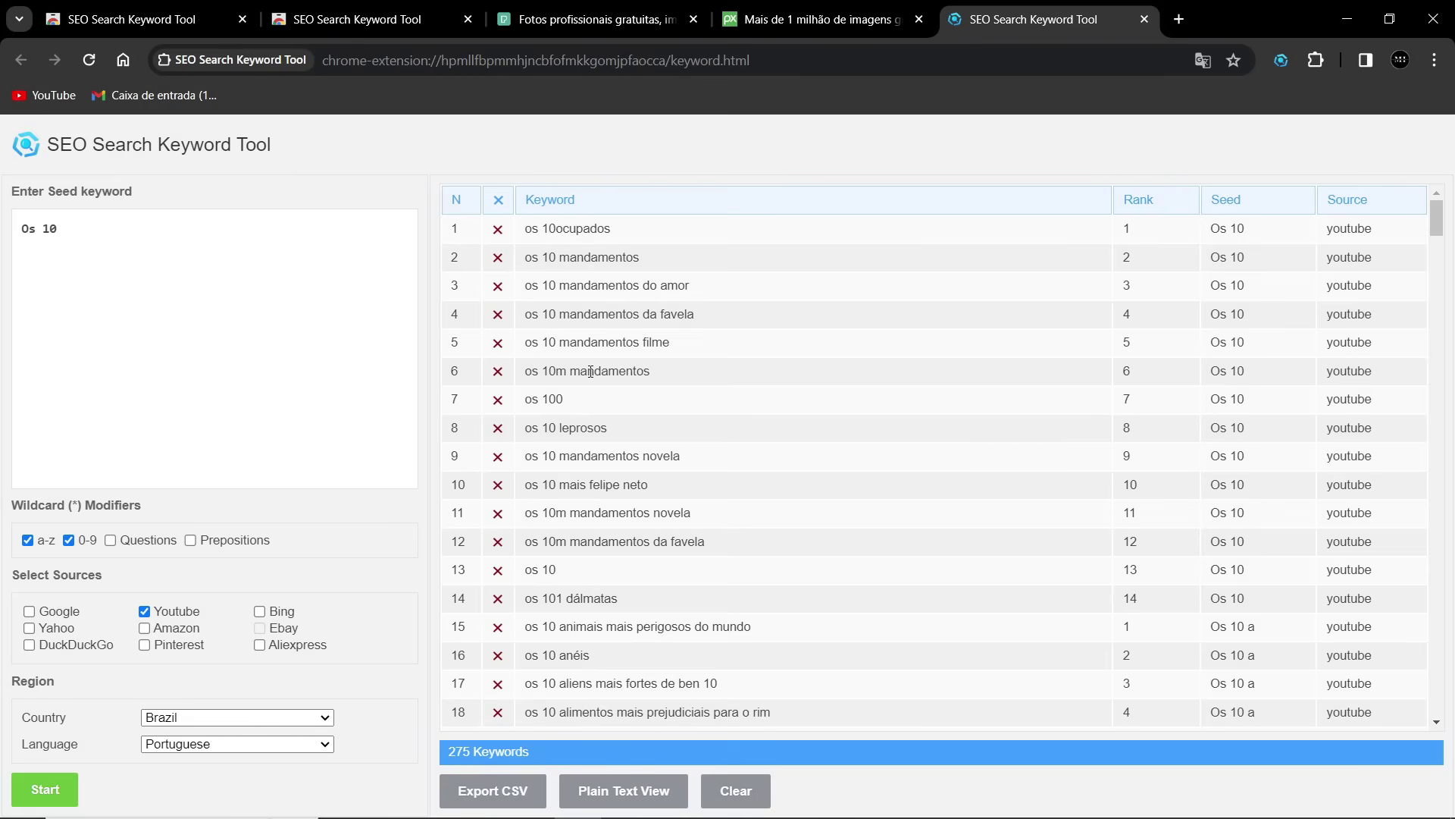
Review the "Os 10 a" keyword suggestions, highlighting video ideas about dangerous animals, harmful foods, airports and actors.
{"action": "scroll", "coordinate": [619, 372], "scroll_direction": "down", "scroll_amount": 2}
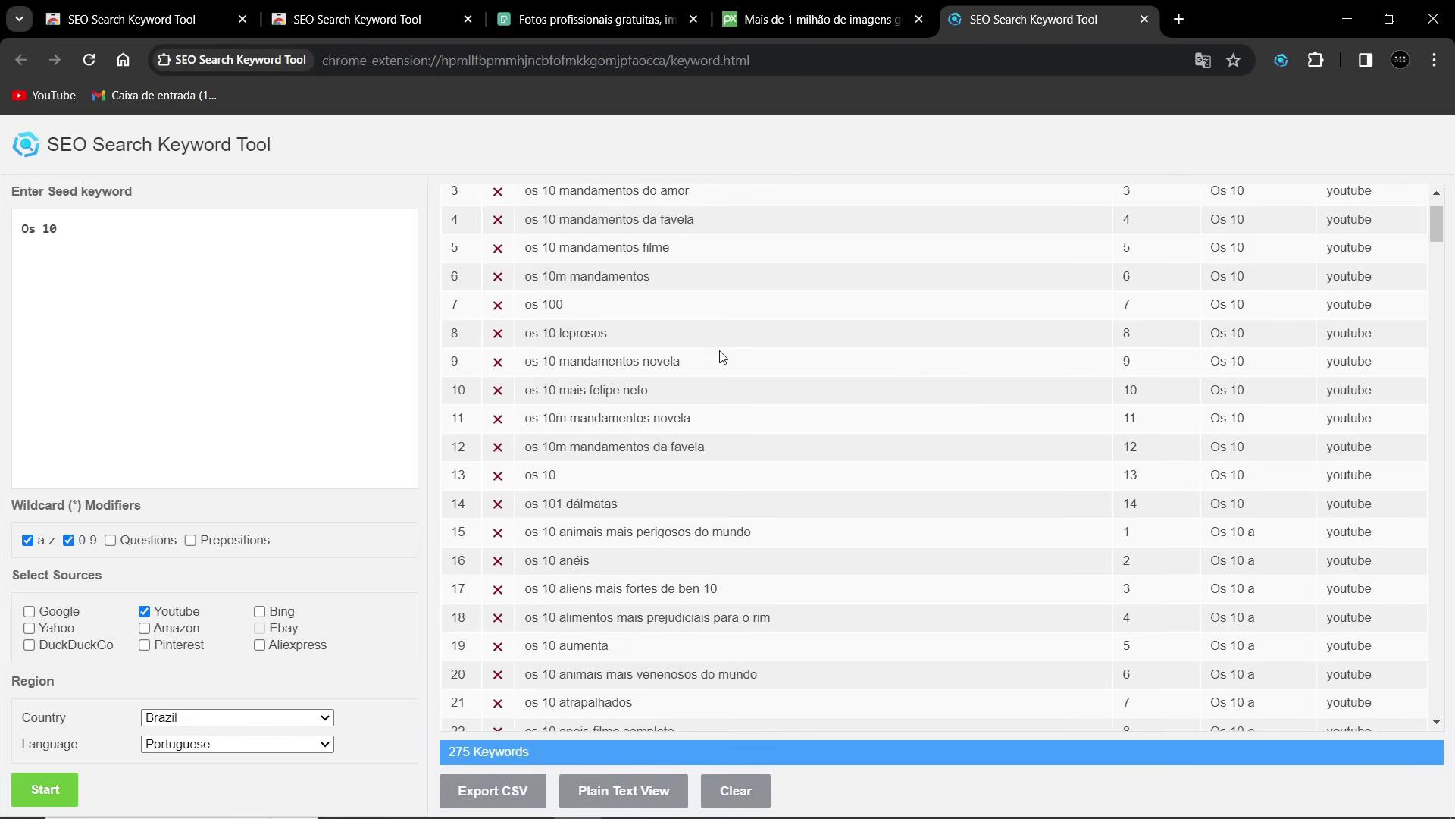
{"action": "scroll", "coordinate": [722, 356], "scroll_direction": "down", "scroll_amount": 4}
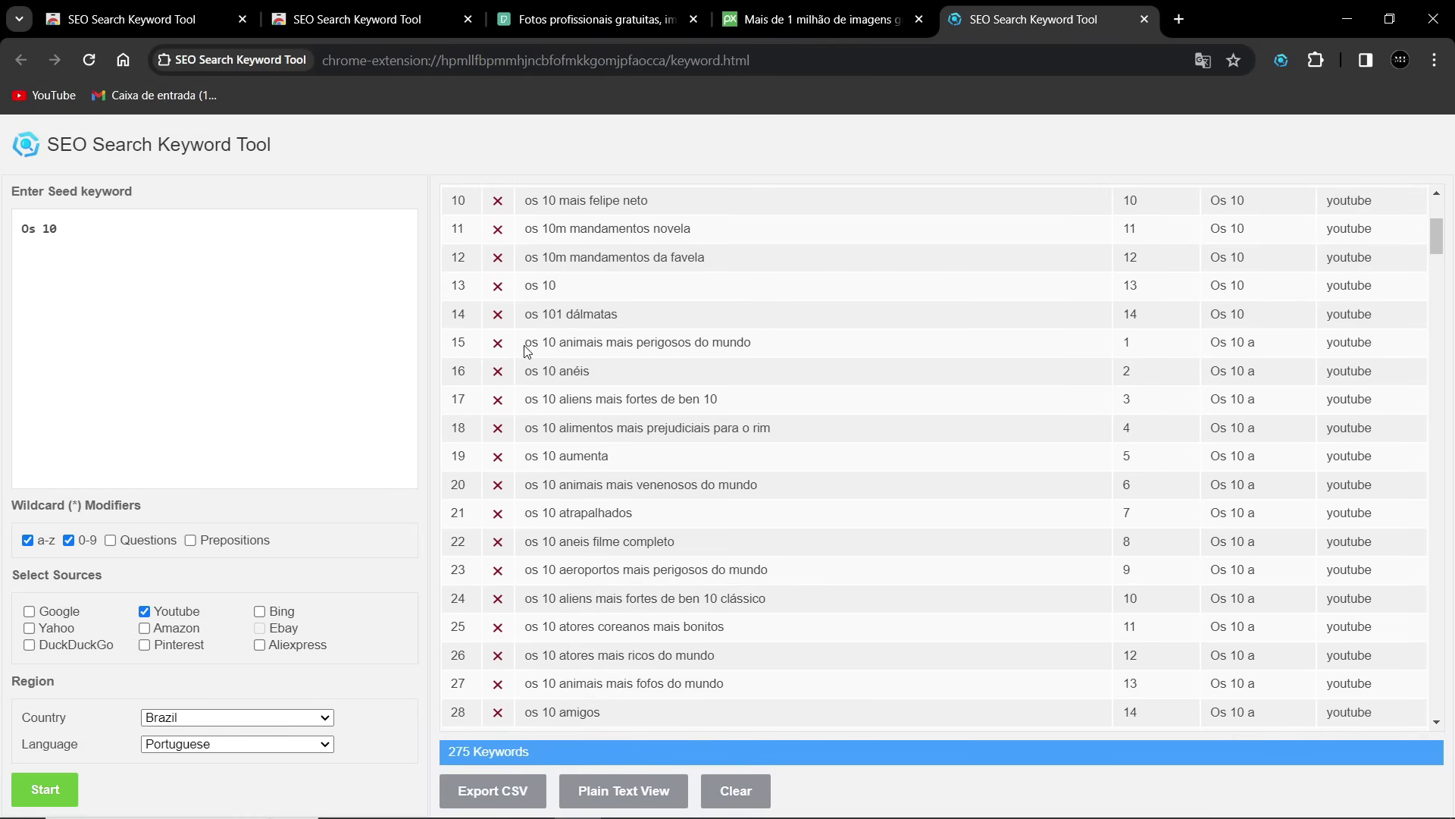
{"action": "left_click_drag", "start_coordinate": [531, 343], "coordinate": [757, 351]}
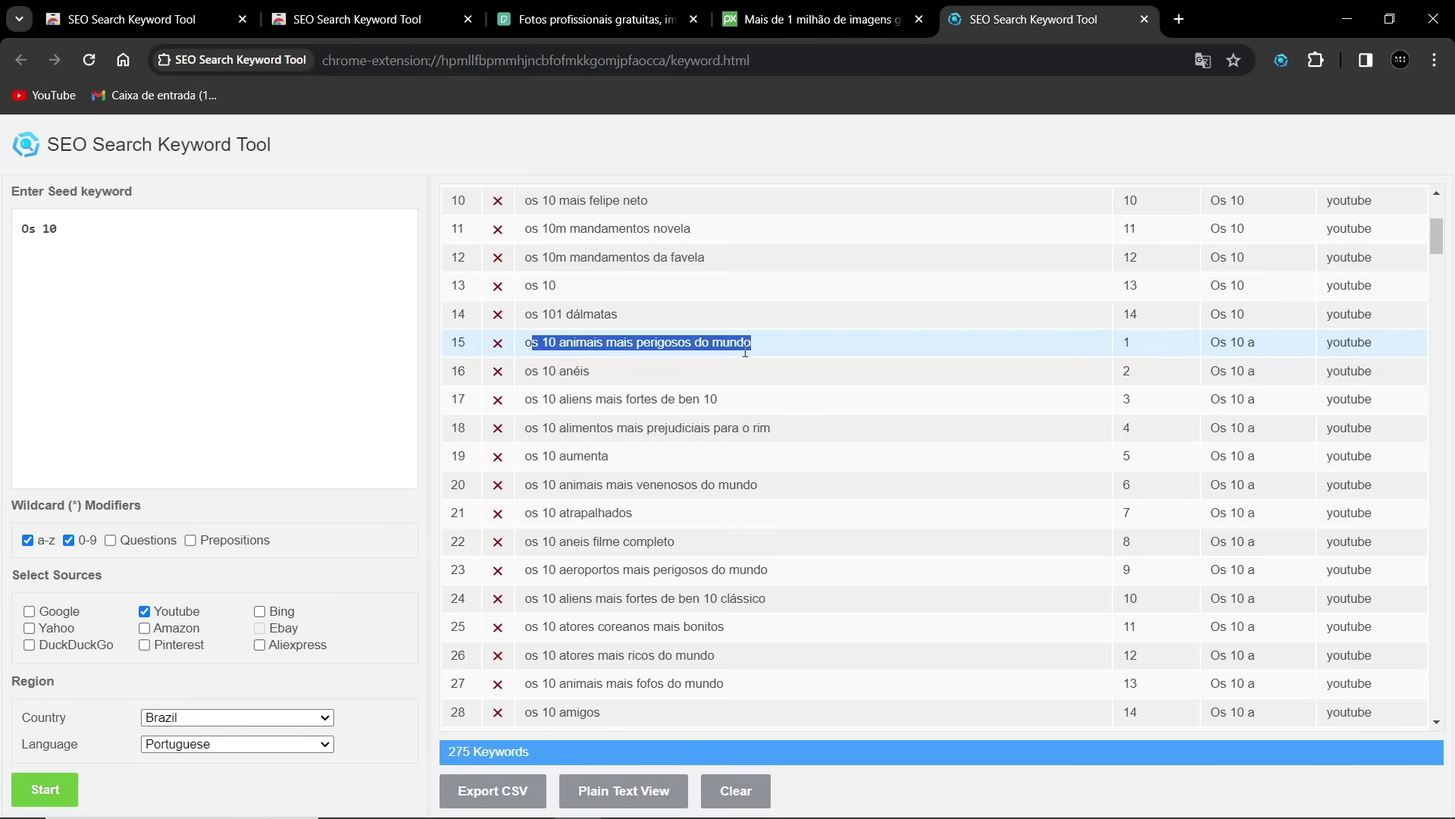
{"action": "left_click_drag", "start_coordinate": [533, 425], "coordinate": [779, 438]}
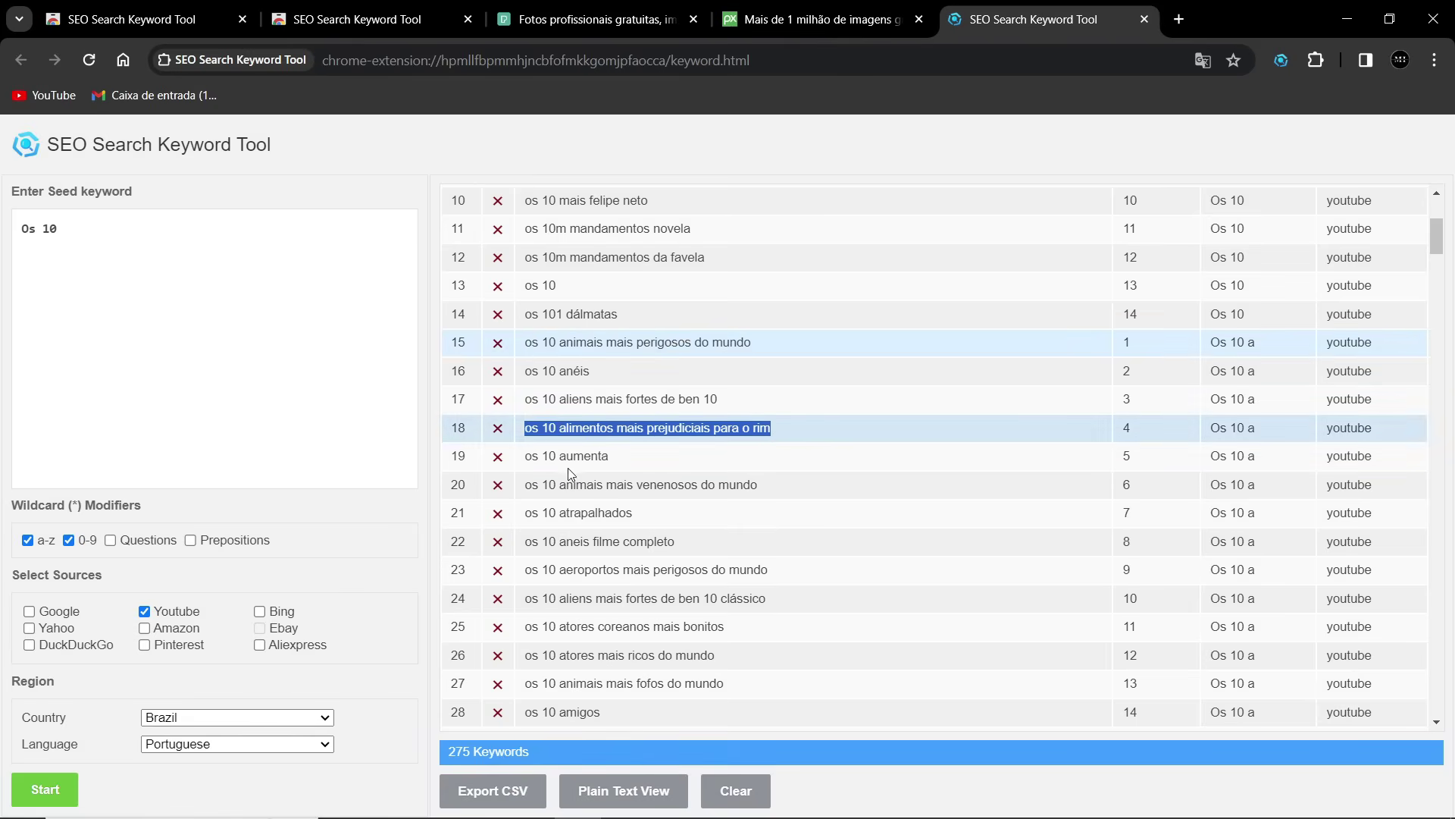
{"action": "left_click_drag", "start_coordinate": [529, 485], "coordinate": [762, 486]}
{"action": "scroll", "coordinate": [515, 377], "scroll_direction": "down", "scroll_amount": 3}
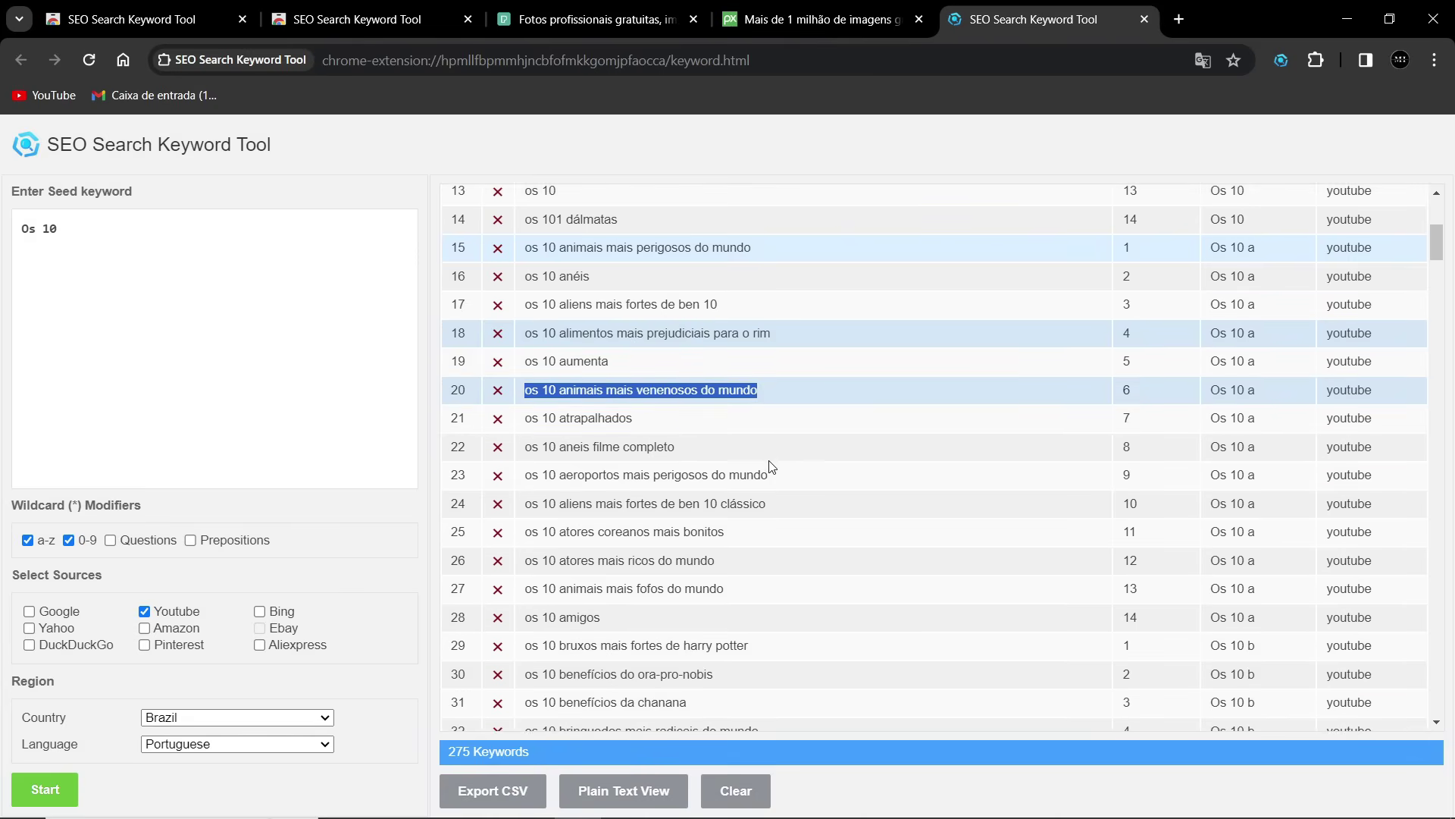
{"action": "left_click_drag", "start_coordinate": [527, 378], "coordinate": [739, 386]}
{"action": "left_click_drag", "start_coordinate": [528, 440], "coordinate": [752, 445]}
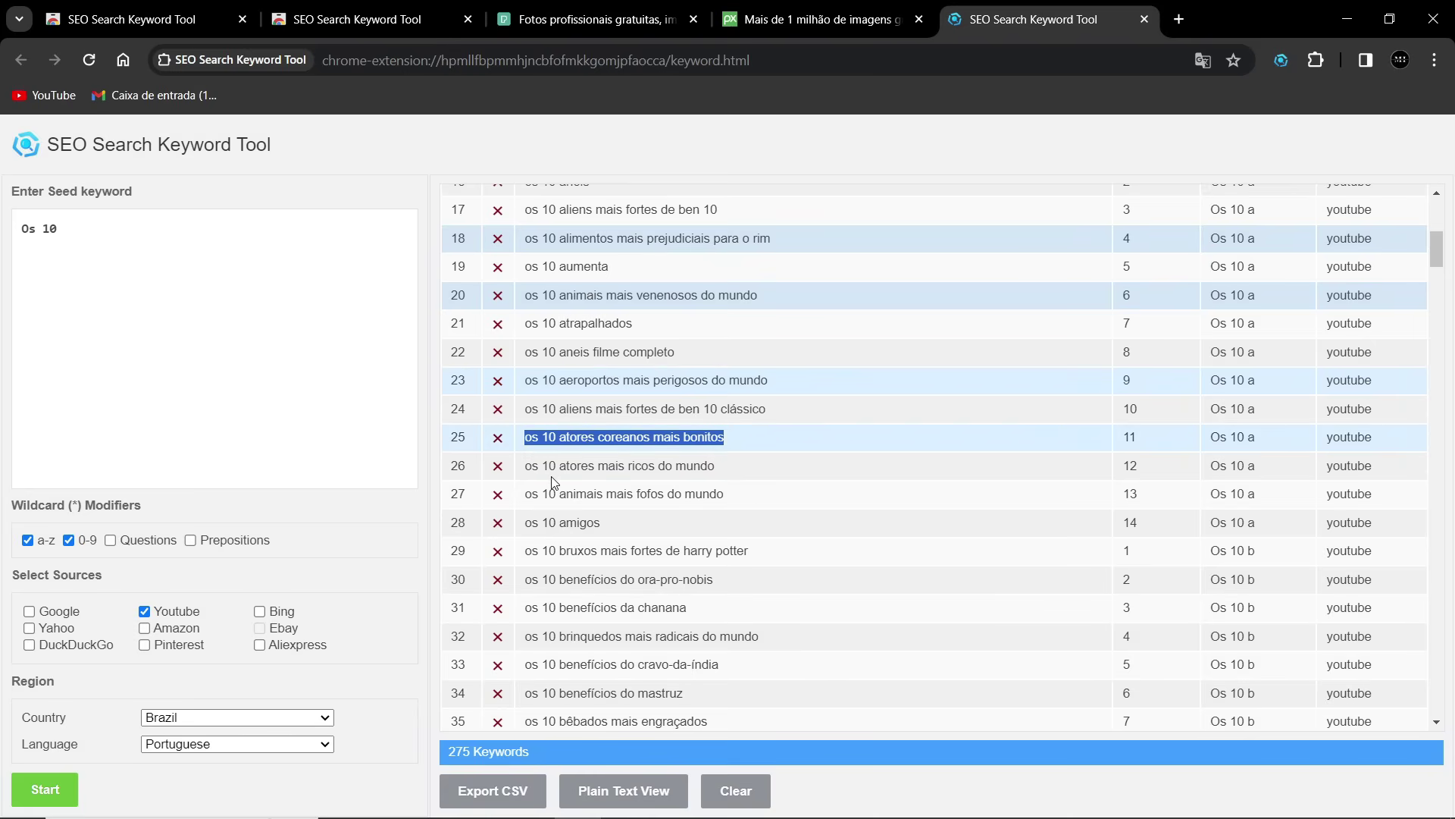
{"action": "left_click_drag", "start_coordinate": [529, 468], "coordinate": [751, 471]}
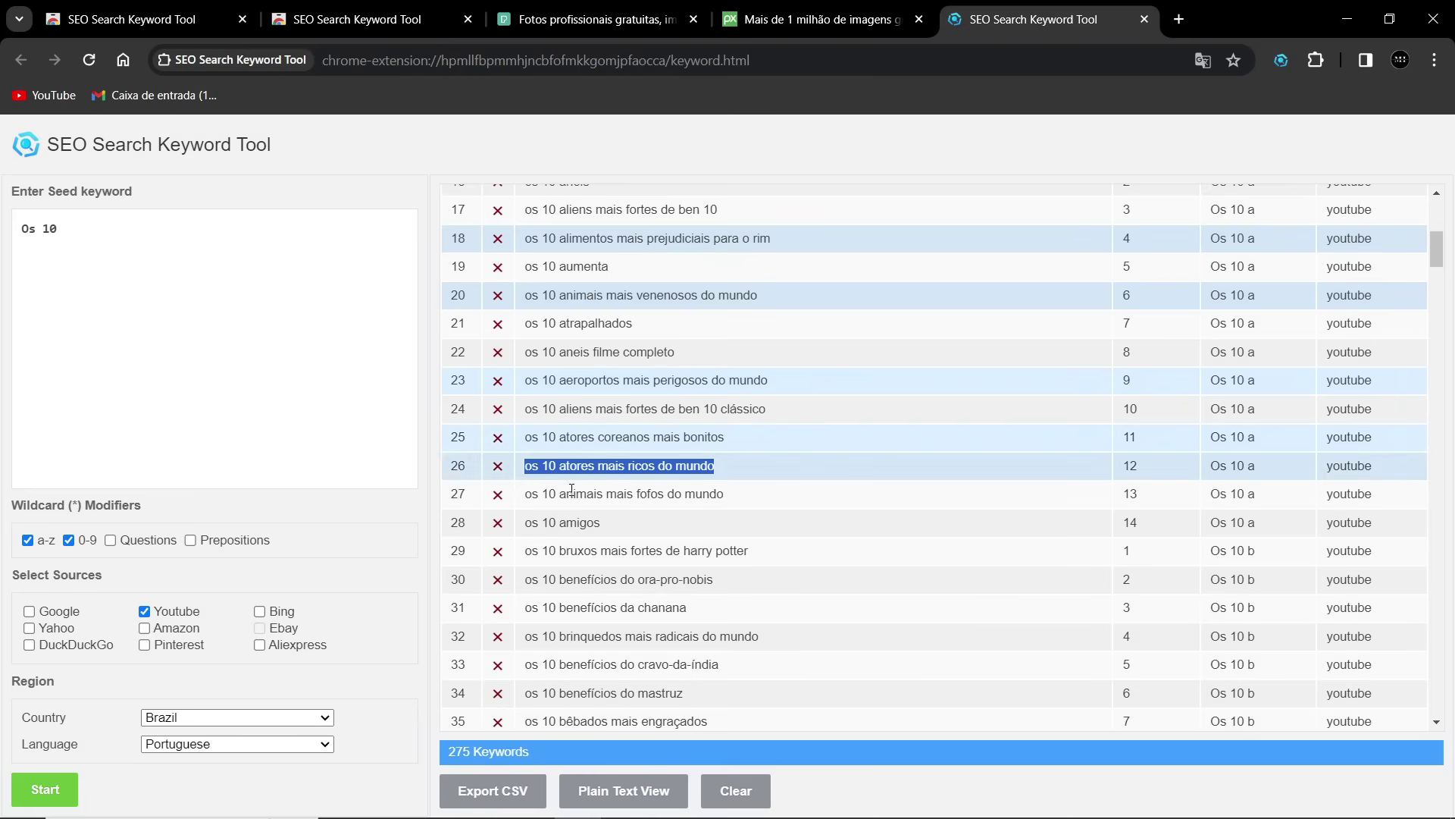
{"action": "left_click_drag", "start_coordinate": [531, 495], "coordinate": [750, 497]}
{"action": "scroll", "coordinate": [526, 453], "scroll_direction": "down", "scroll_amount": 3}
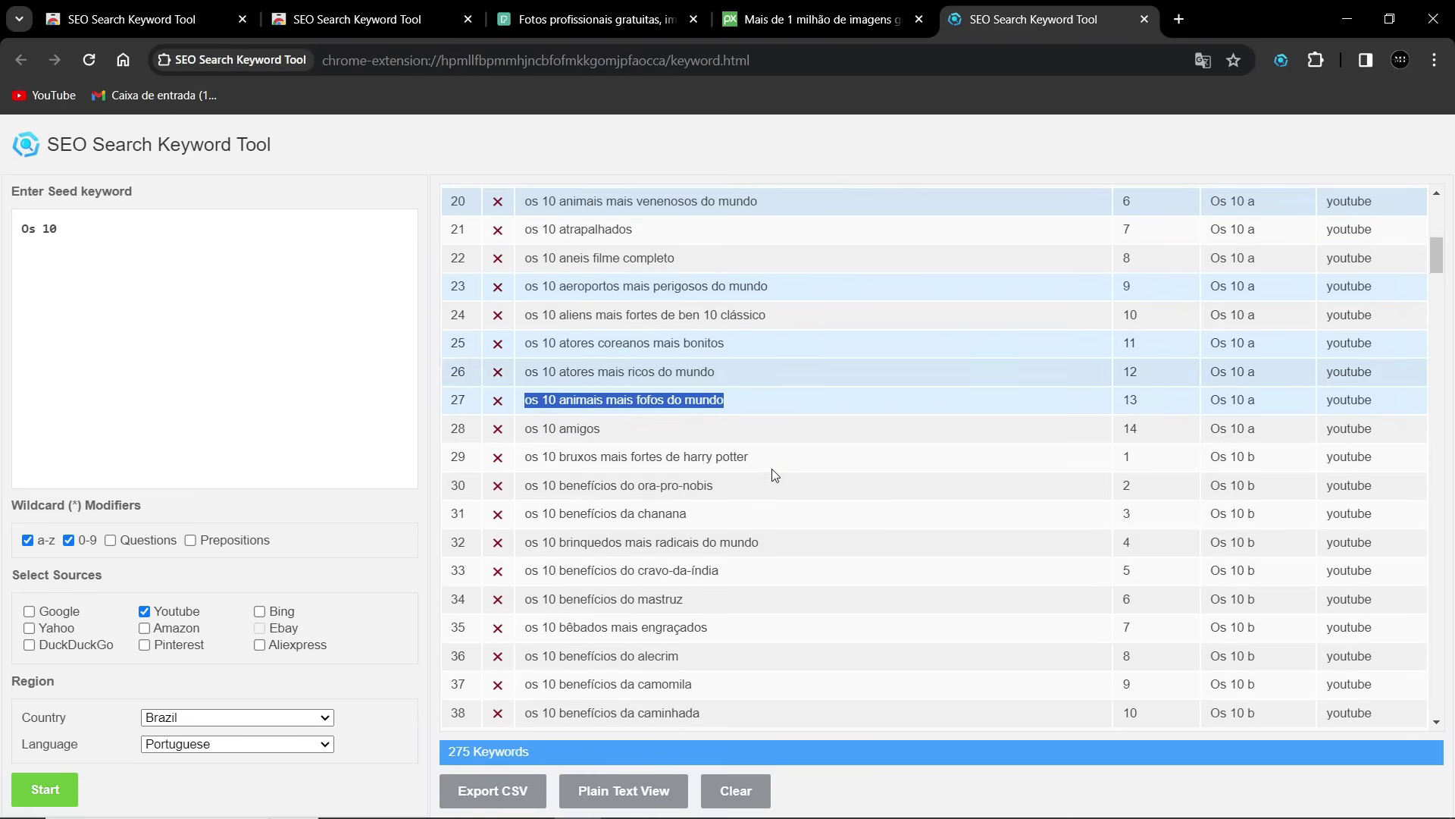
Examine the "Os 10" suggestions from the letter b onward, highlighting ideas such as "os 10 bairros mais perigosos de são paulo".
{"action": "left_click_drag", "start_coordinate": [527, 452], "coordinate": [789, 455]}
{"action": "left_click_drag", "start_coordinate": [530, 478], "coordinate": [749, 480]}
{"action": "scroll", "coordinate": [749, 480], "scroll_direction": "down", "scroll_amount": 2}
{"action": "left_click_drag", "start_coordinate": [526, 465], "coordinate": [724, 469]}
{"action": "scroll", "coordinate": [729, 473], "scroll_direction": "down", "scroll_amount": 1}
{"action": "scroll", "coordinate": [729, 474], "scroll_direction": "down", "scroll_amount": 2}
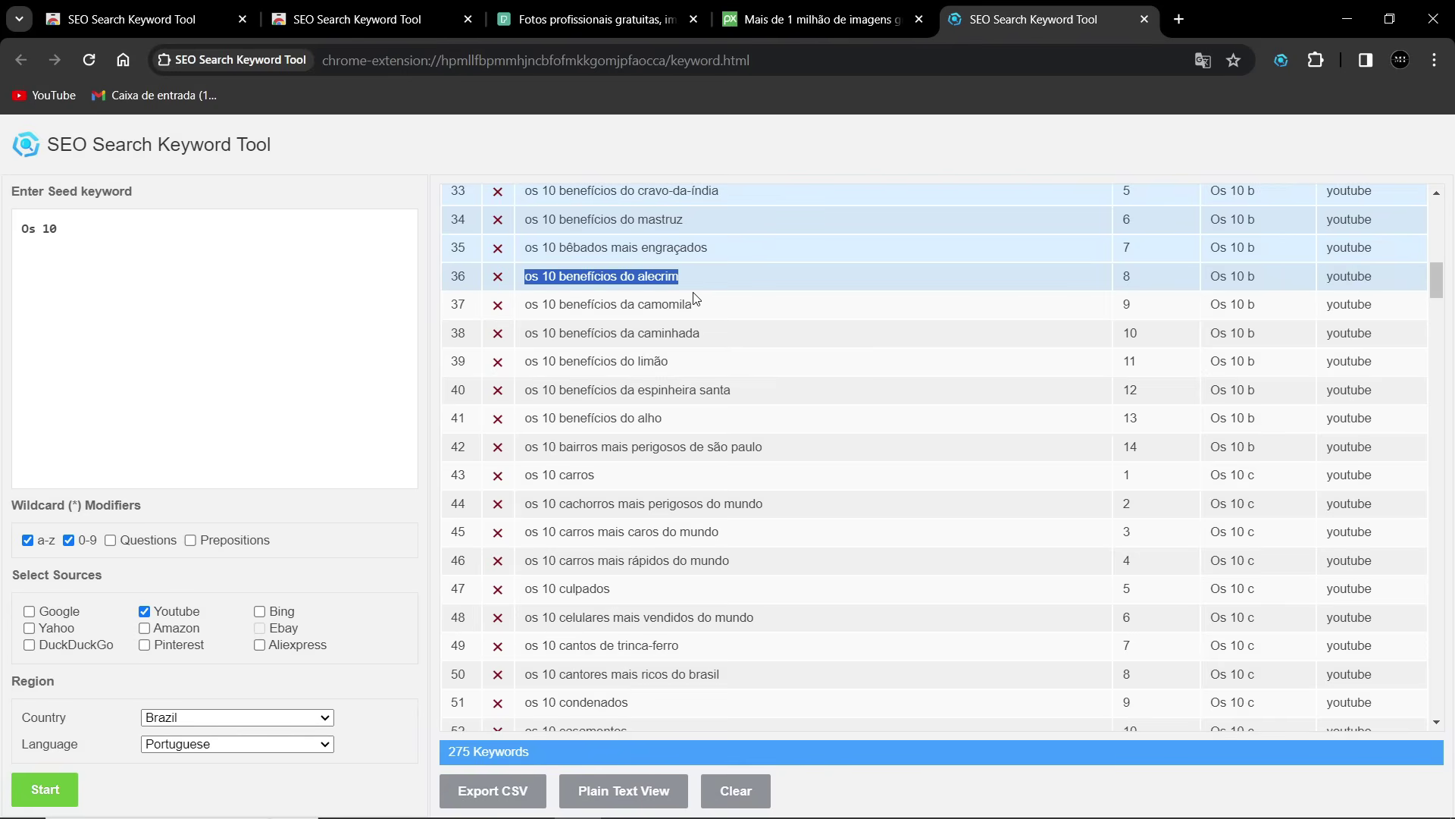
{"action": "left_click_drag", "start_coordinate": [526, 447], "coordinate": [779, 453]}
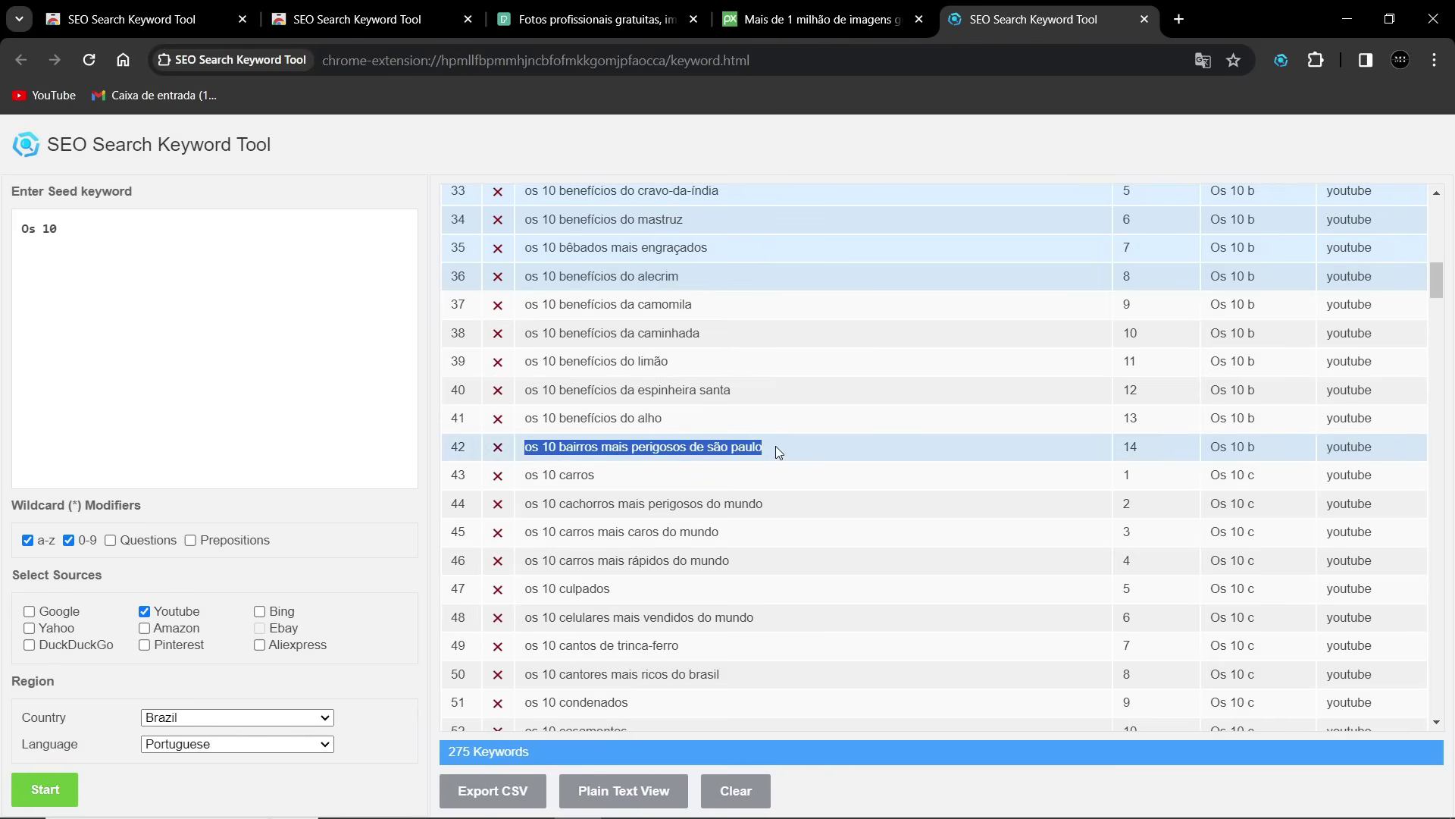
{"action": "scroll", "coordinate": [724, 418], "scroll_direction": "down", "scroll_amount": 8}
{"action": "scroll", "coordinate": [724, 415], "scroll_direction": "down", "scroll_amount": 20}
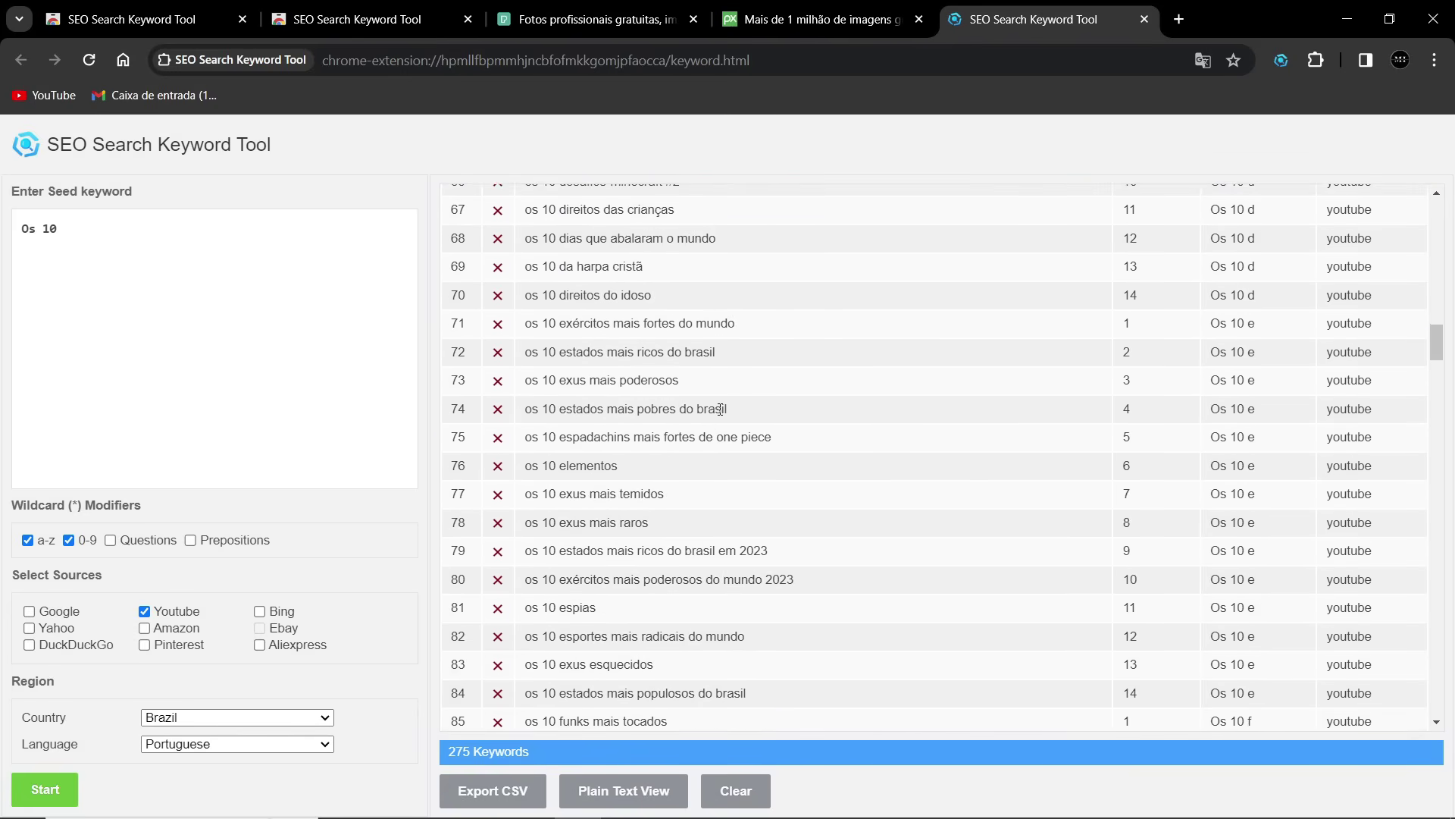
{"action": "scroll", "coordinate": [735, 422], "scroll_direction": "down", "scroll_amount": 9}
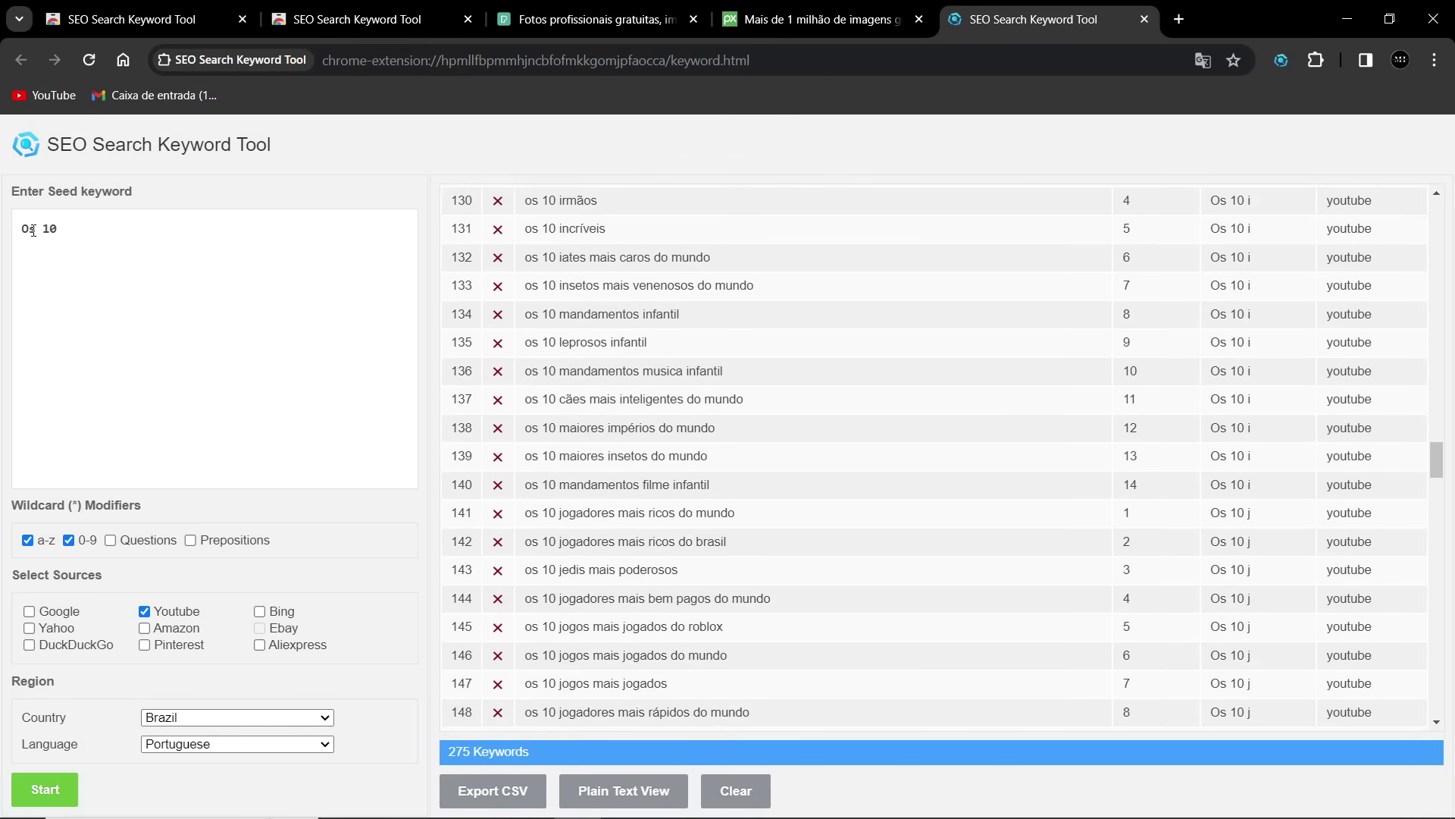
Change the seed keyword to "As 10 maiores", clear the old results and run the search again.
{"action": "left_click_drag", "start_coordinate": [32, 230], "coordinate": [17, 229]}
{"action": "type", "text": "As"}
{"action": "left_click", "coordinate": [747, 791]}
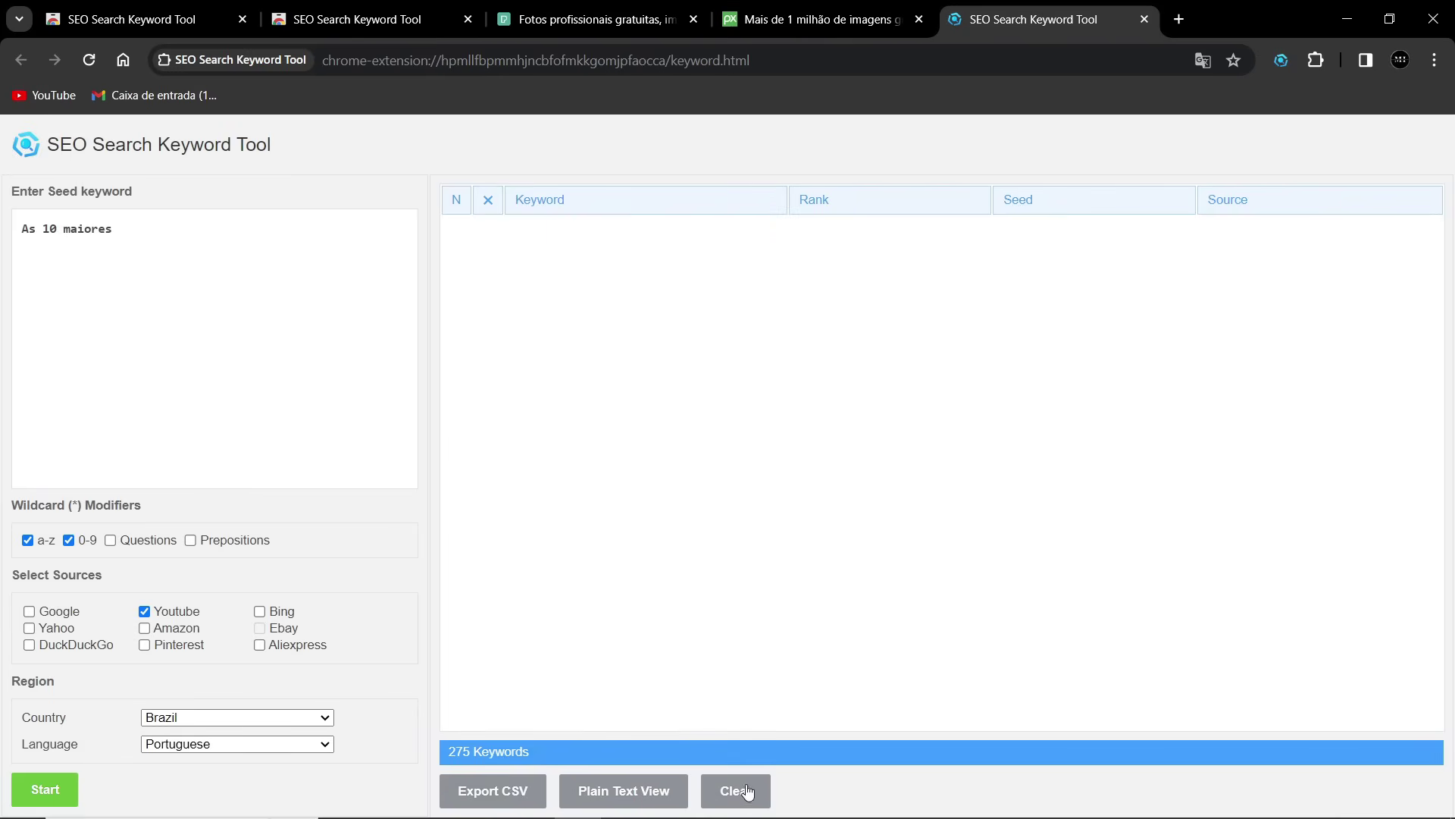
{"action": "left_click", "coordinate": [45, 791]}
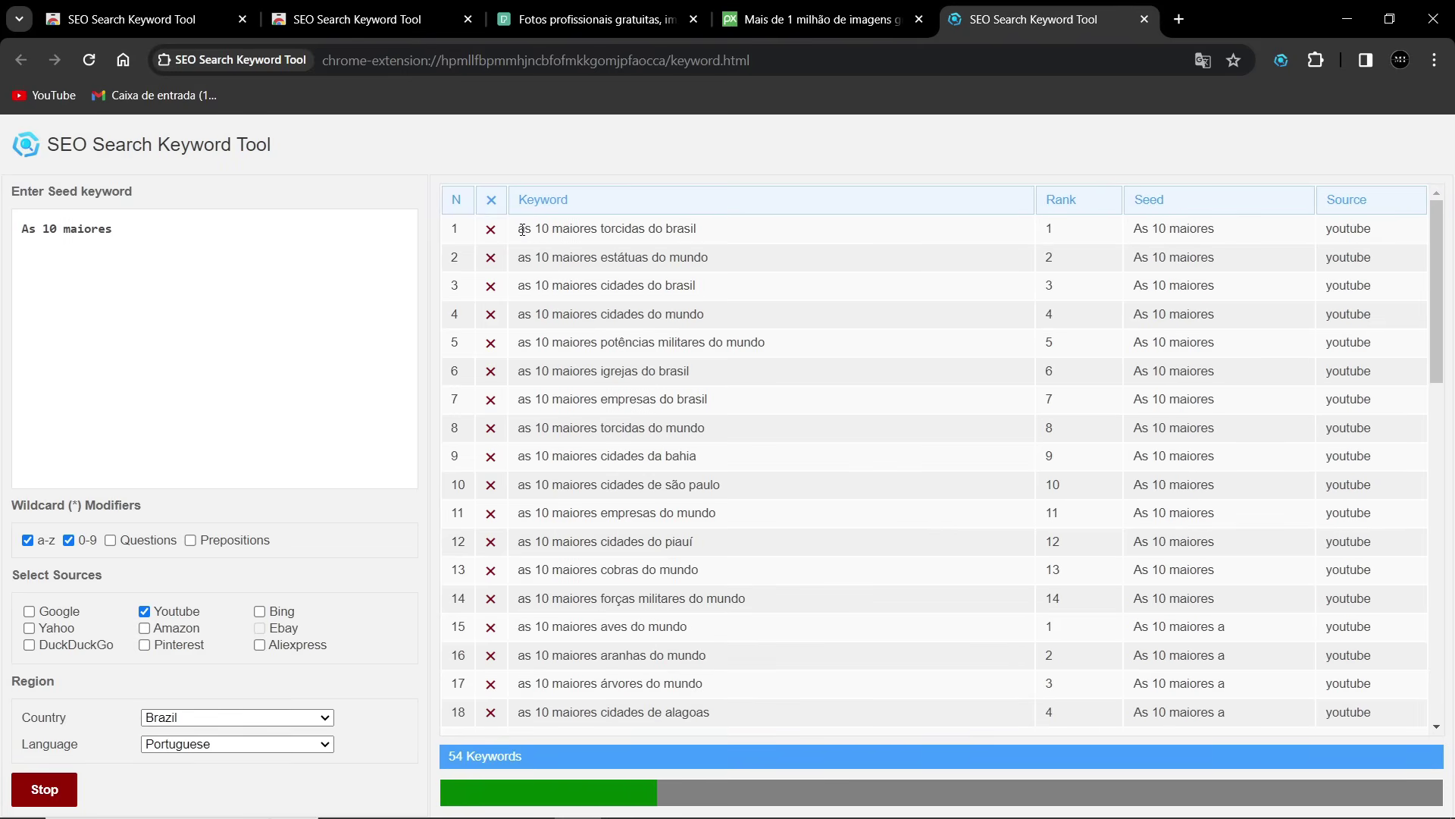
Review the "As 10 maiores" suggestions, highlighting ideas such as the largest statues, snakes and birds in the world.
{"action": "left_click_drag", "start_coordinate": [518, 228], "coordinate": [696, 229]}
{"action": "left_click_drag", "start_coordinate": [518, 257], "coordinate": [720, 258]}
{"action": "left_click_drag", "start_coordinate": [518, 286], "coordinate": [724, 285]}
{"action": "scroll", "coordinate": [546, 379], "scroll_direction": "down", "scroll_amount": 2}
{"action": "left_click_drag", "start_coordinate": [518, 379], "coordinate": [720, 381]}
{"action": "left_click_drag", "start_coordinate": [521, 437], "coordinate": [736, 444]}
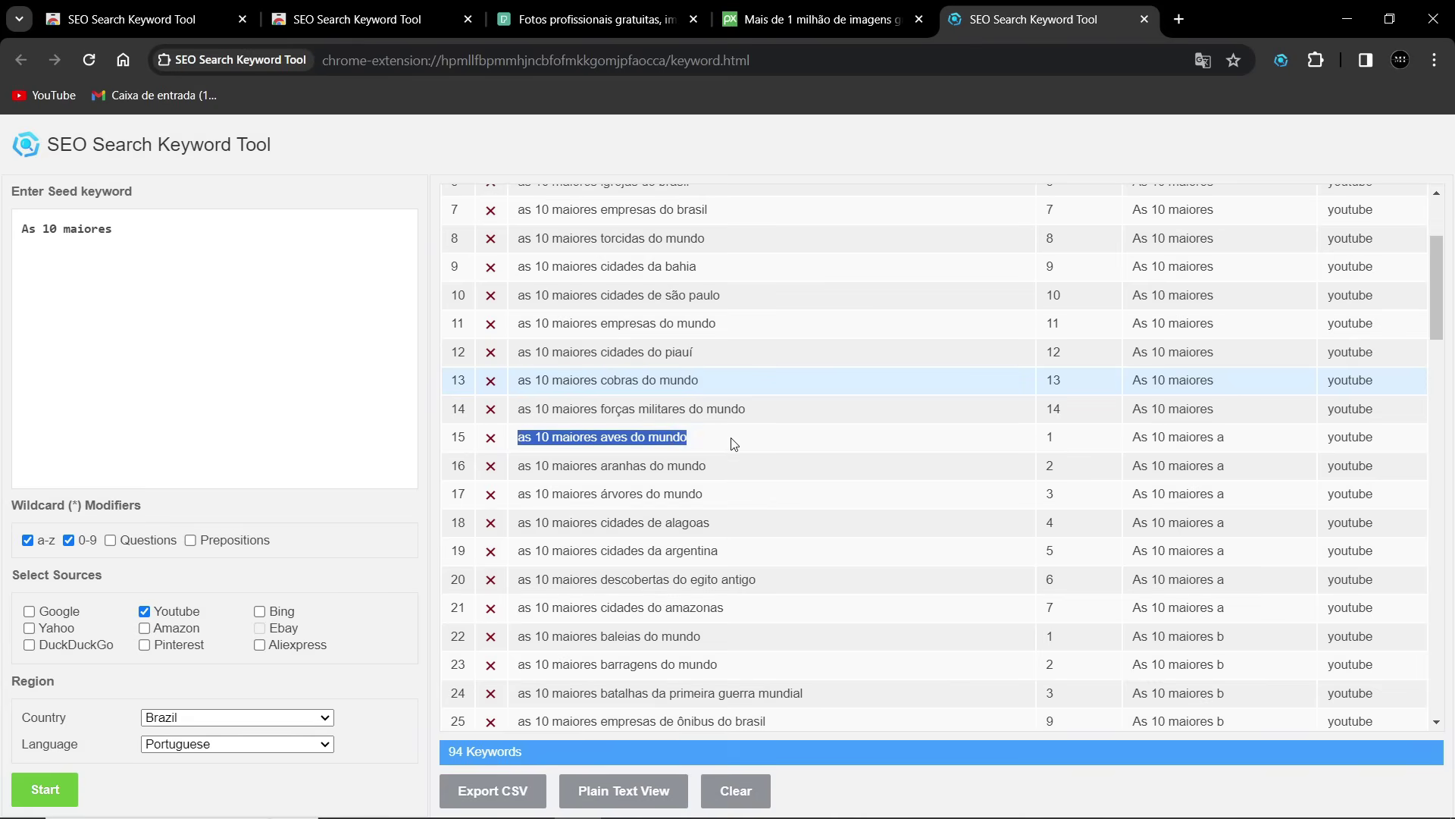
Highlight the "as 10 maiores árvores do mundo" suggestion in the keyword results.
{"action": "scroll", "coordinate": [766, 407], "scroll_direction": "down", "scroll_amount": 1}
{"action": "left_click_drag", "start_coordinate": [518, 399], "coordinate": [720, 404]}
{"action": "left_click", "coordinate": [586, 395]}
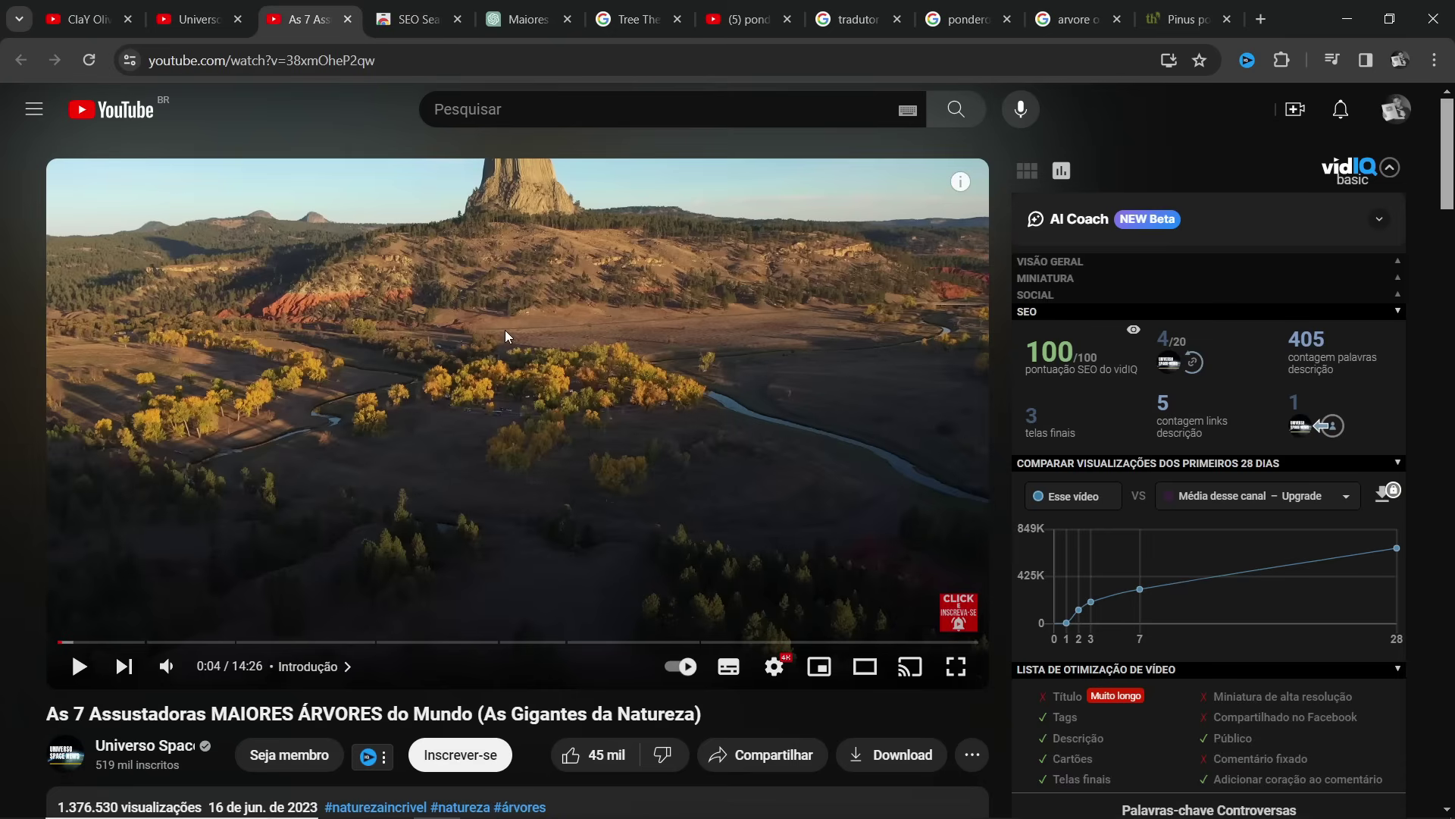
Examine the YouTube video "As 7 Assustadoras MAIORES ÁRVORES do Mundo", including its title, view count and description.
{"action": "scroll", "coordinate": [545, 413], "scroll_direction": "down", "scroll_amount": 3}
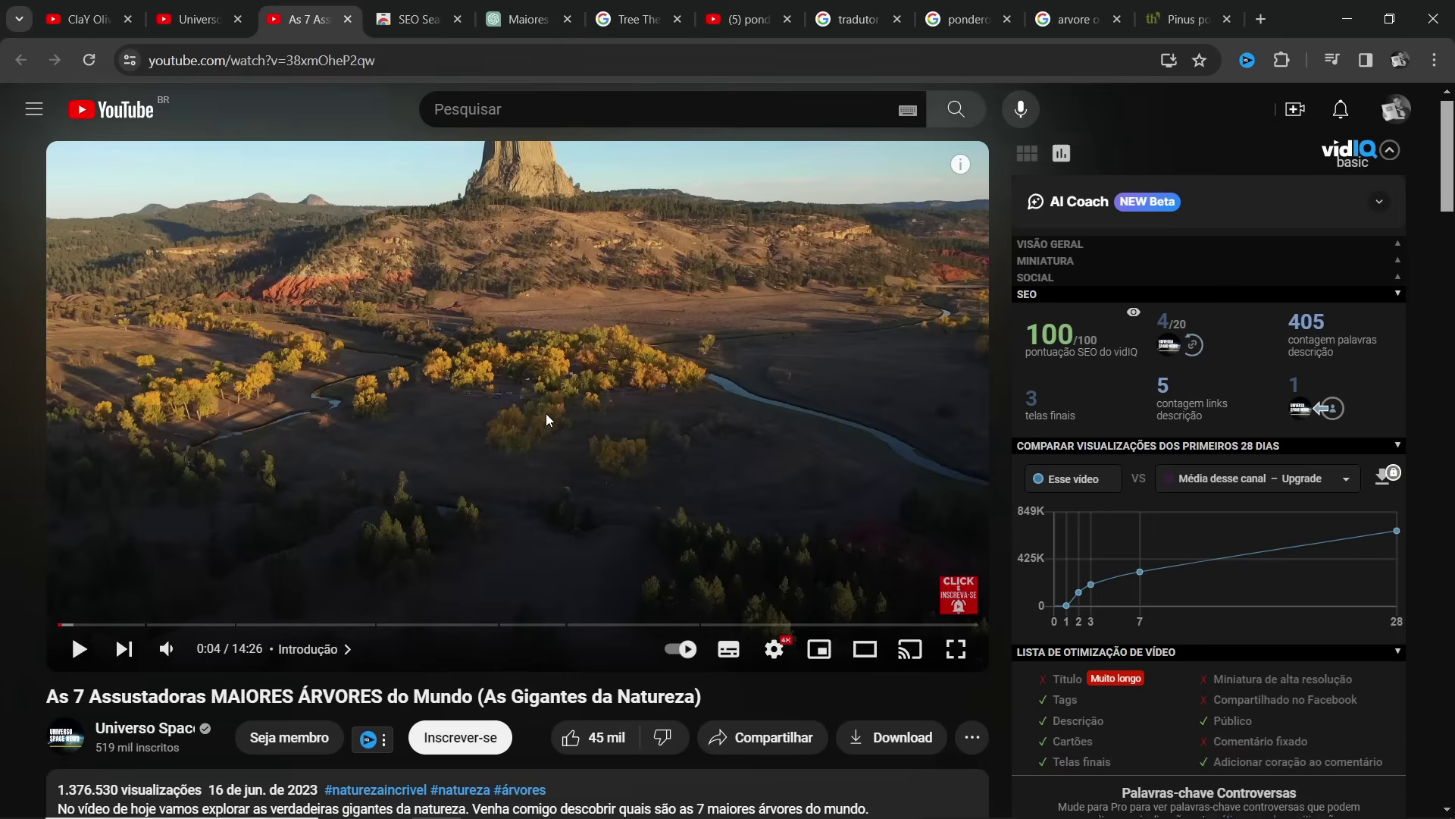
{"action": "left_click", "coordinate": [196, 19]}
{"action": "left_click", "coordinate": [303, 19]}
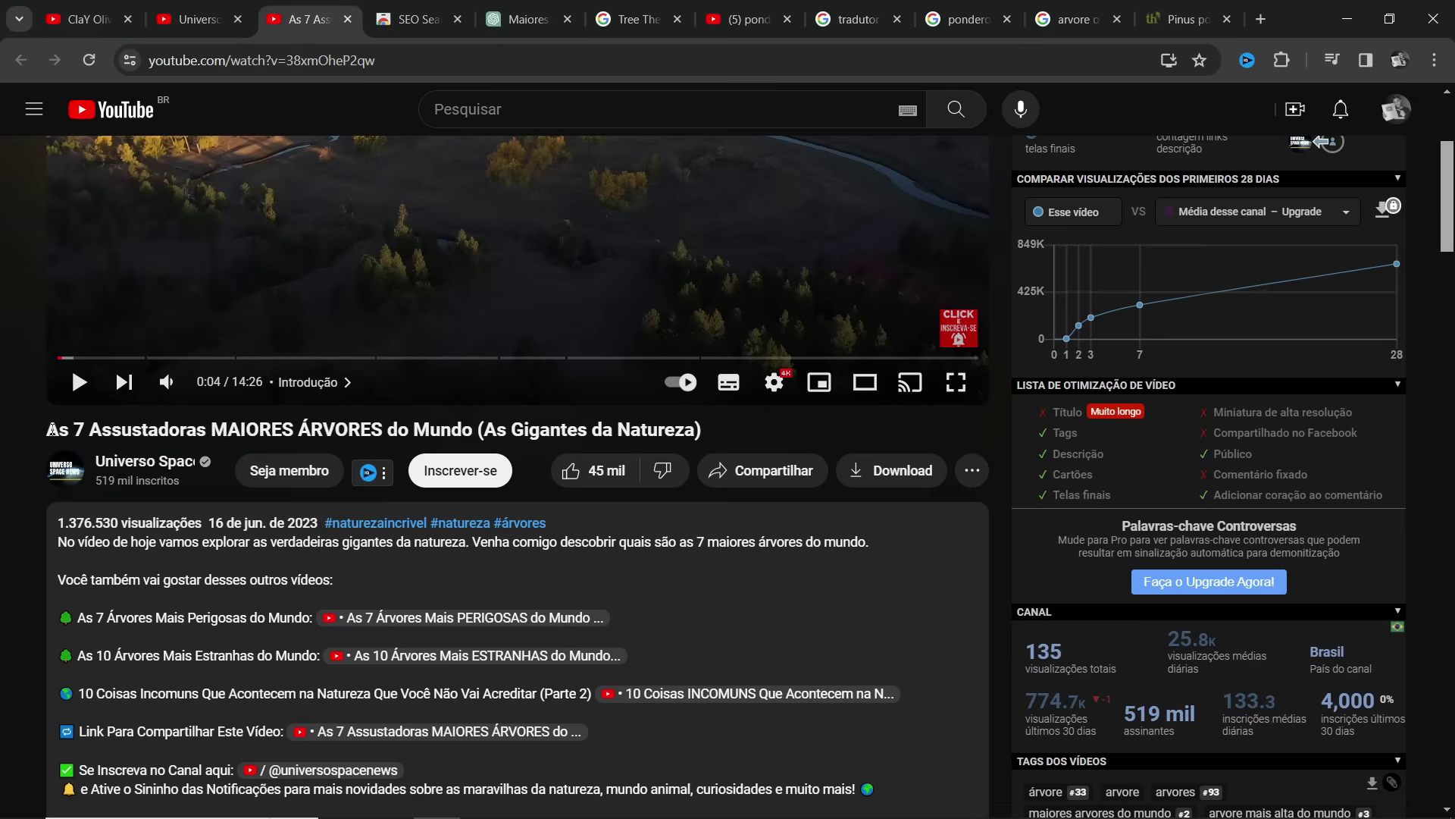
{"action": "left_click_drag", "start_coordinate": [47, 430], "coordinate": [88, 430]}
{"action": "left_click", "coordinate": [194, 426]}
{"action": "scroll", "coordinate": [870, 458], "scroll_direction": "down", "scroll_amount": 1}
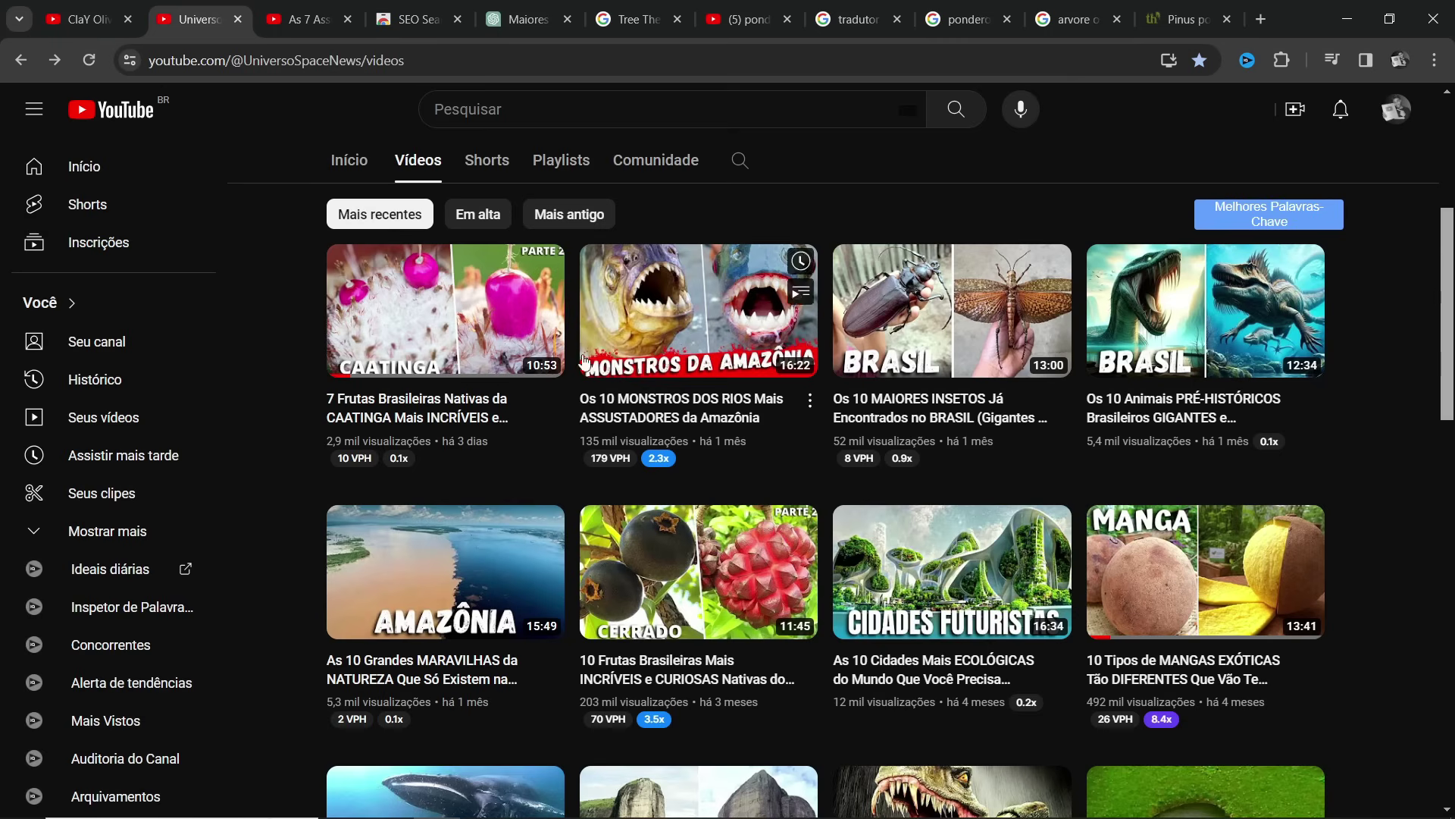
Browse the Universo Space News channel's video list for top 10 style titles and their view counts.
{"action": "scroll", "coordinate": [964, 418], "scroll_direction": "down", "scroll_amount": 3}
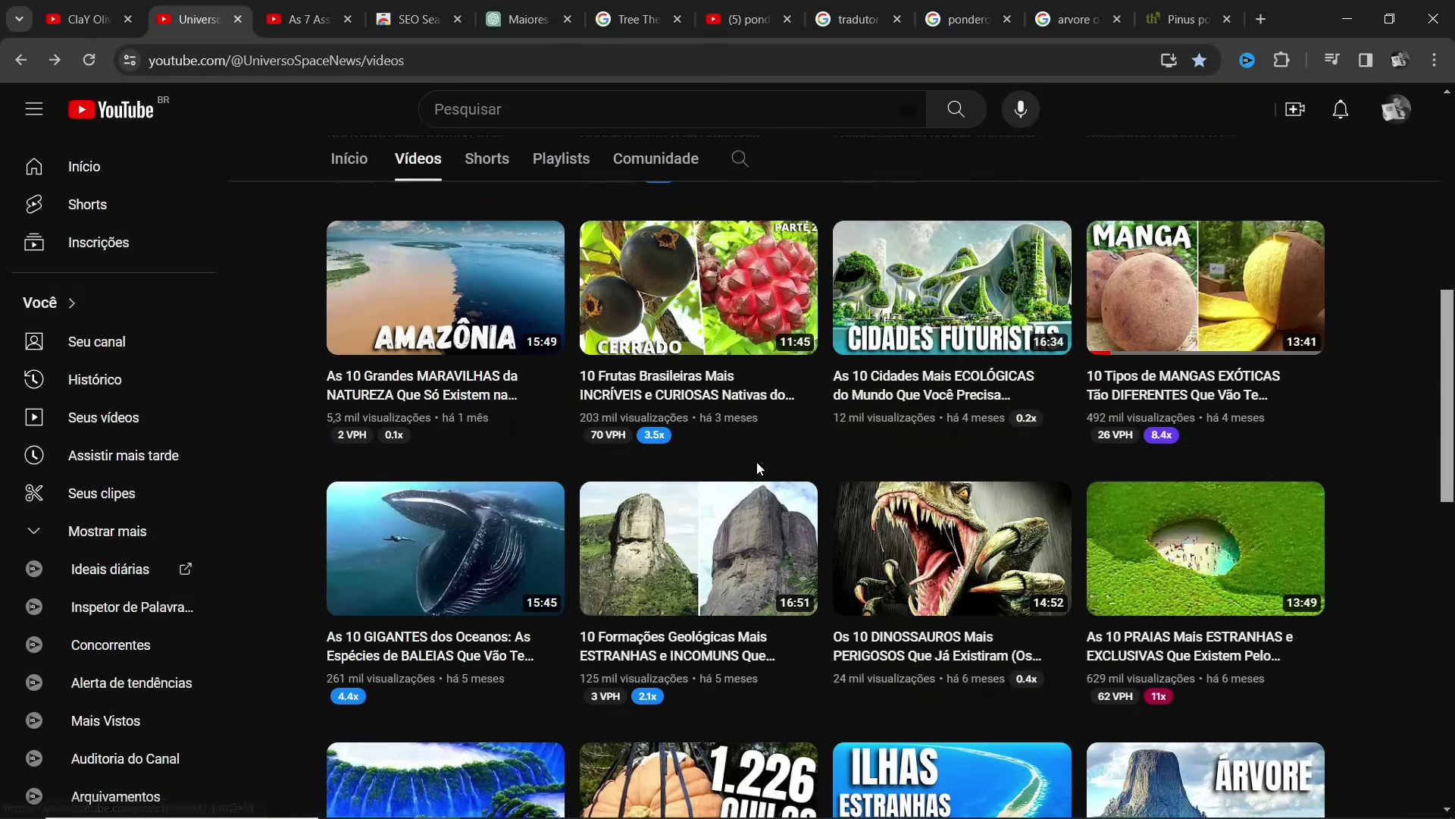
{"action": "scroll", "coordinate": [1398, 524], "scroll_direction": "down", "scroll_amount": 2}
{"action": "scroll", "coordinate": [1387, 525], "scroll_direction": "up", "scroll_amount": 8}
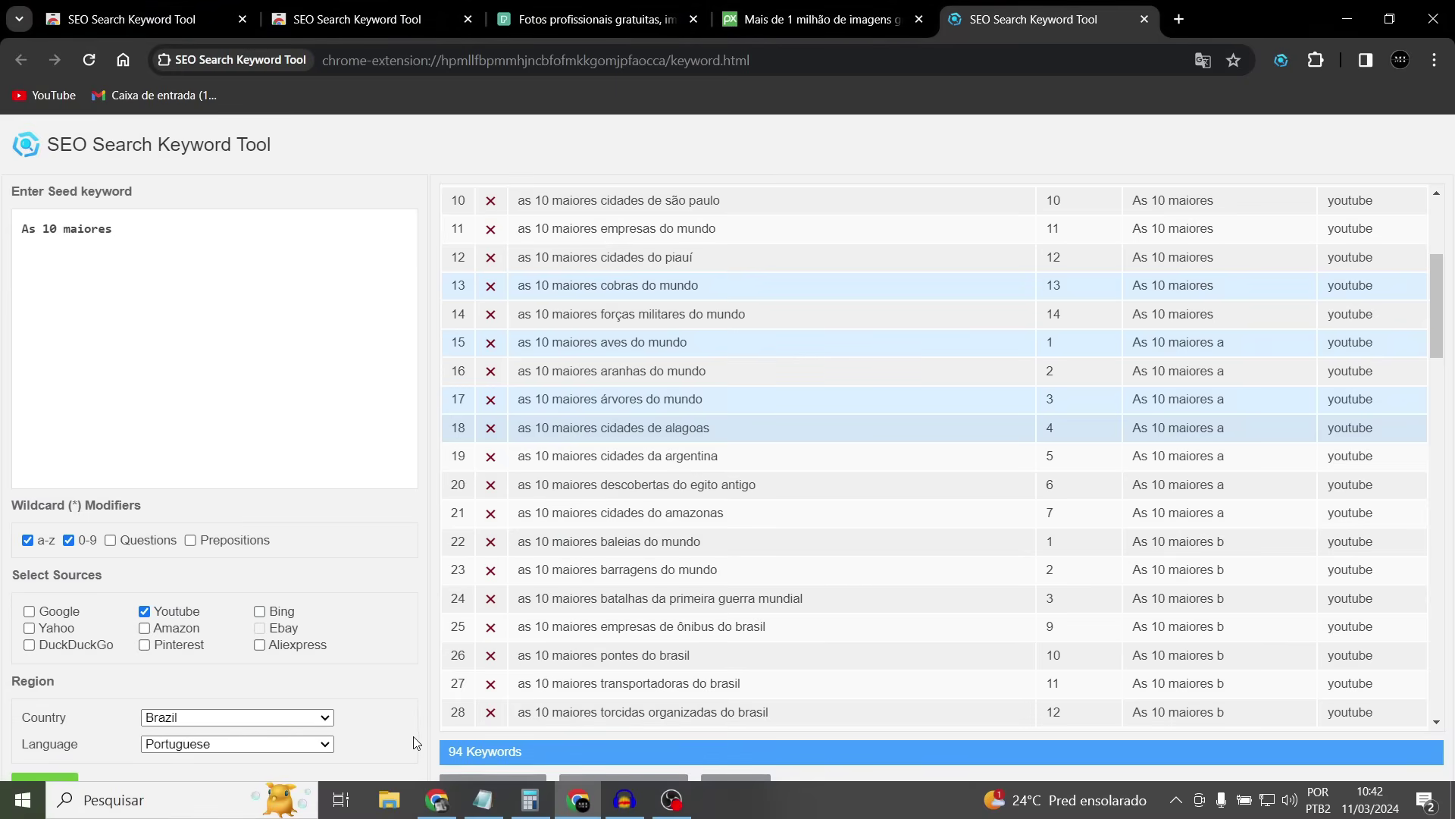
Switch to the ChatGPT conversation and review the prompt "Escreva um roteiro sobre as 10 maiores árvores do mundo".
{"action": "left_click", "coordinate": [437, 797]}
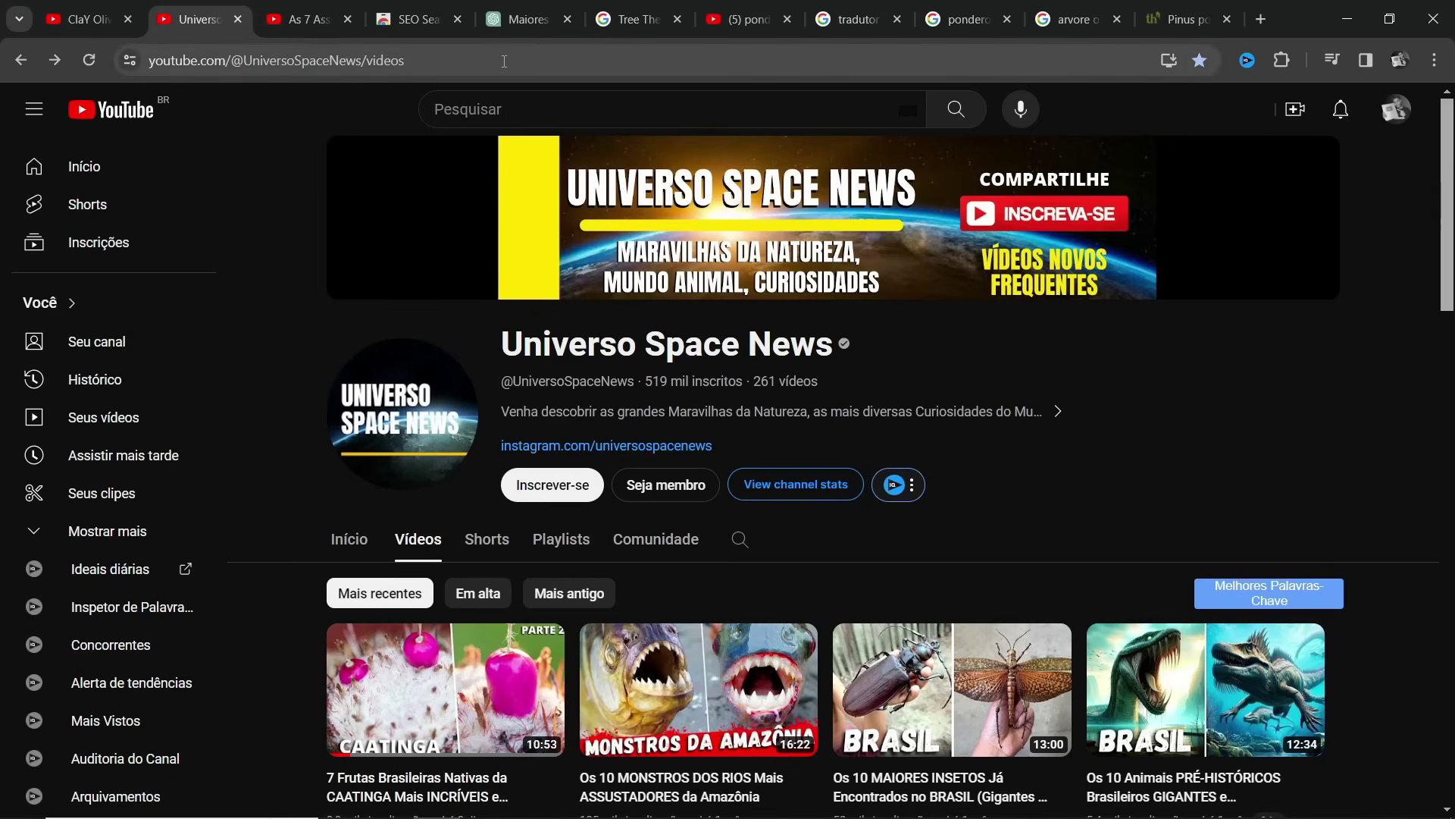
{"action": "left_click", "coordinate": [522, 8]}
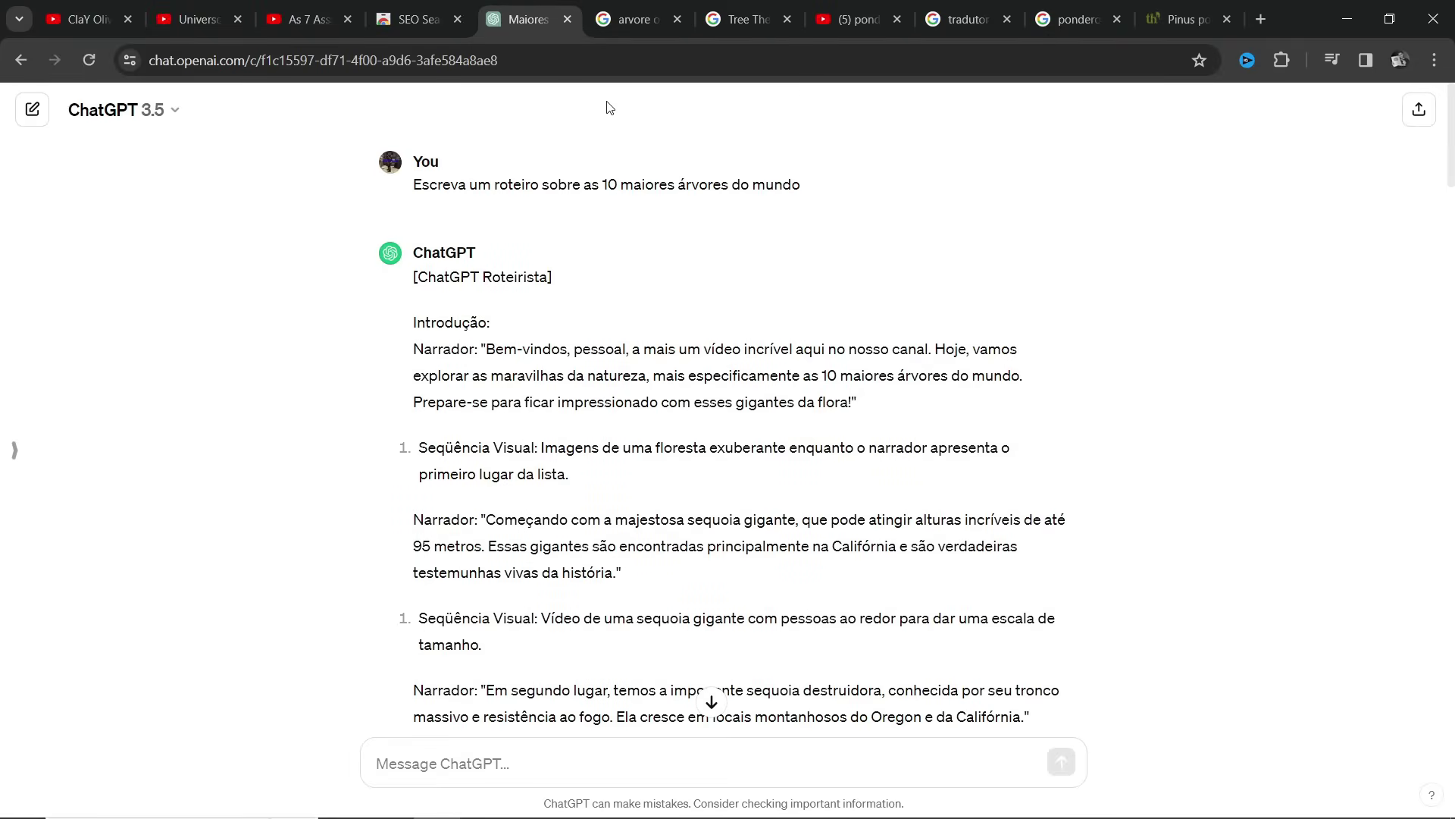
{"action": "left_click", "coordinate": [623, 21]}
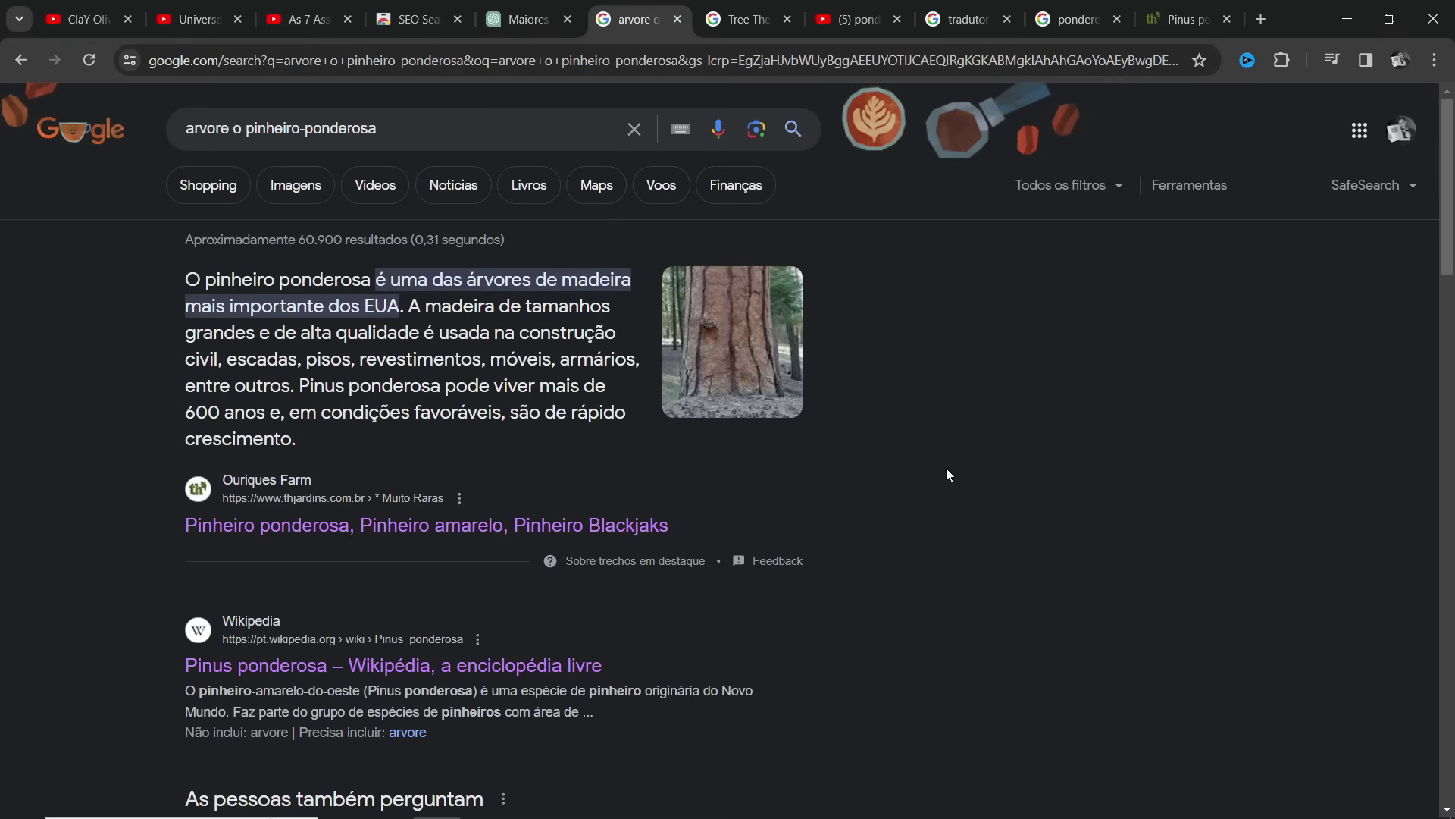
{"action": "left_click", "coordinate": [524, 8]}
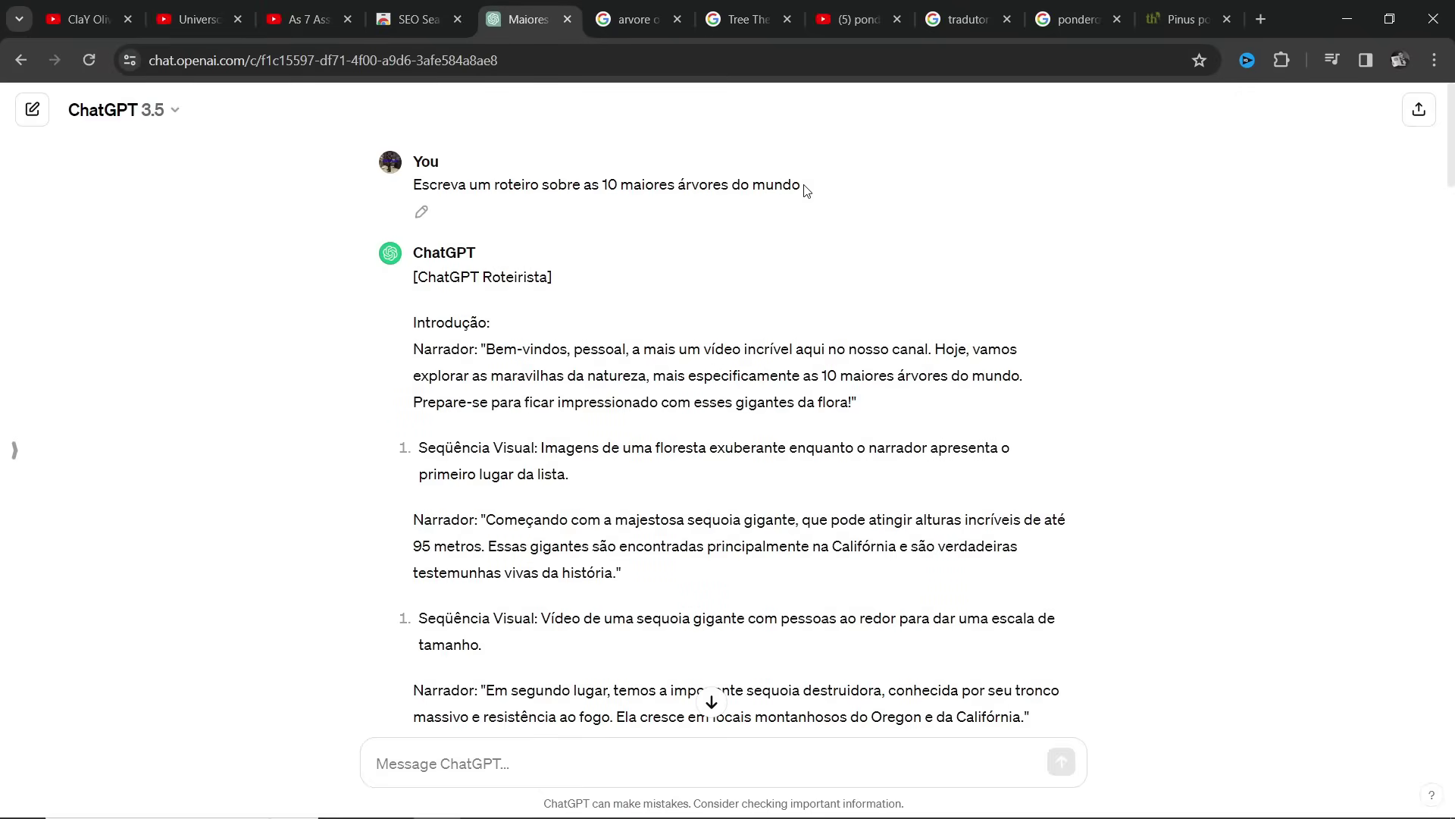
{"action": "left_click_drag", "start_coordinate": [804, 188], "coordinate": [417, 186]}
{"action": "left_click", "coordinate": [421, 186]}
{"action": "scroll", "coordinate": [631, 354], "scroll_direction": "down", "scroll_amount": 1}
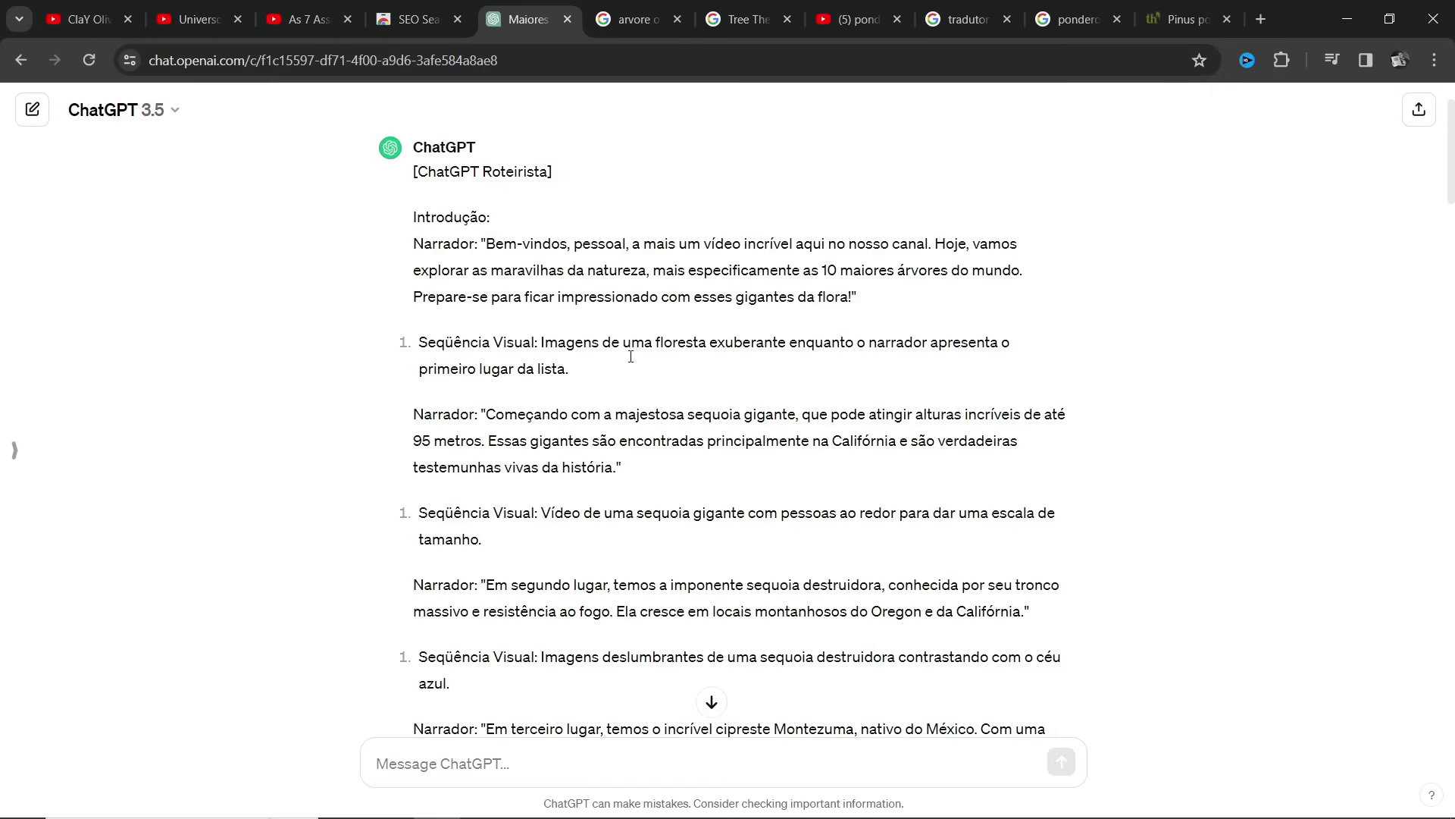
{"action": "scroll", "coordinate": [630, 354], "scroll_direction": "up", "scroll_amount": 1}
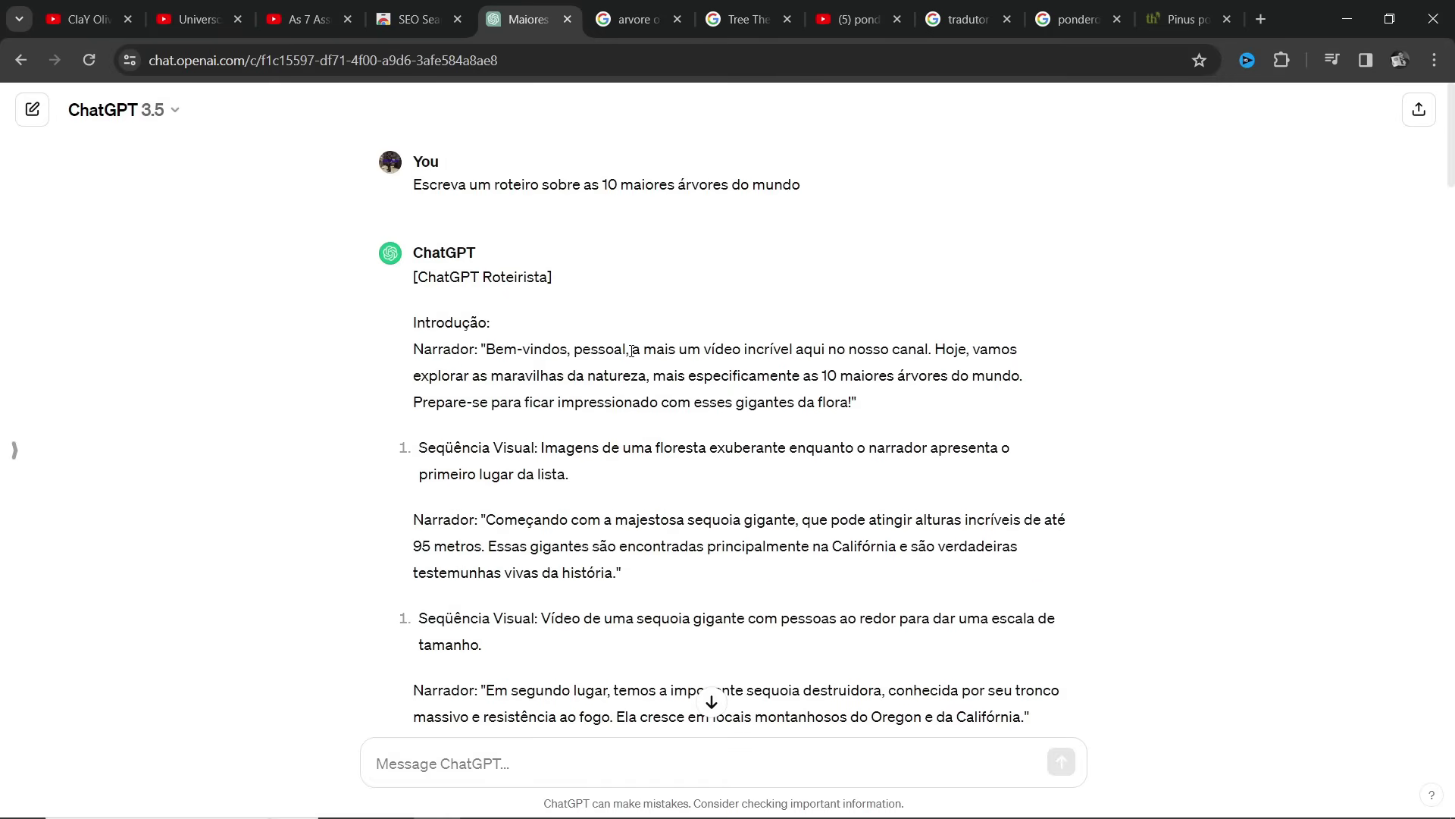
Open ChatGPT's custom instructions and translate the page into Portuguese.
{"action": "left_click", "coordinate": [15, 450]}
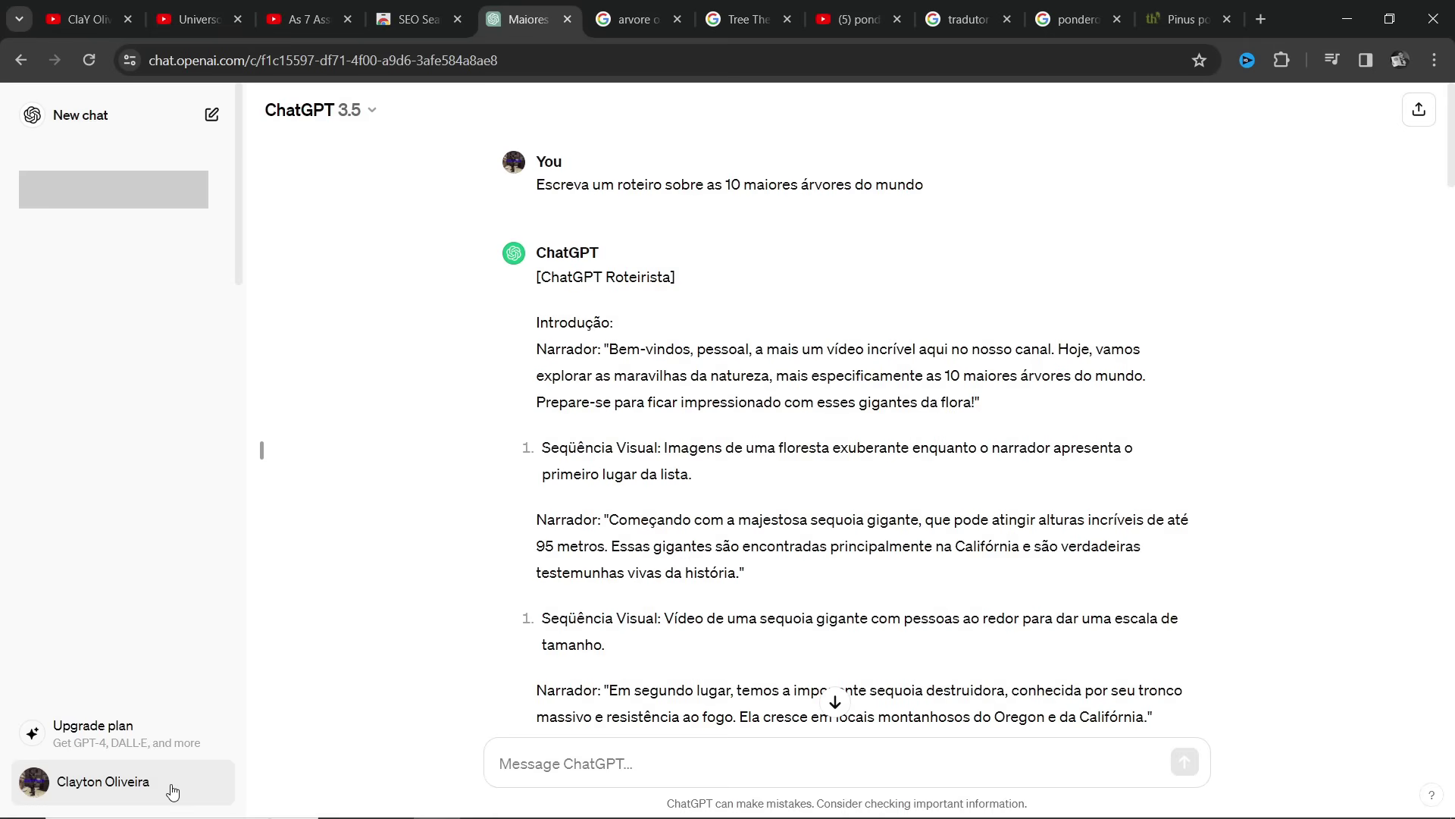
{"action": "left_click", "coordinate": [178, 788]}
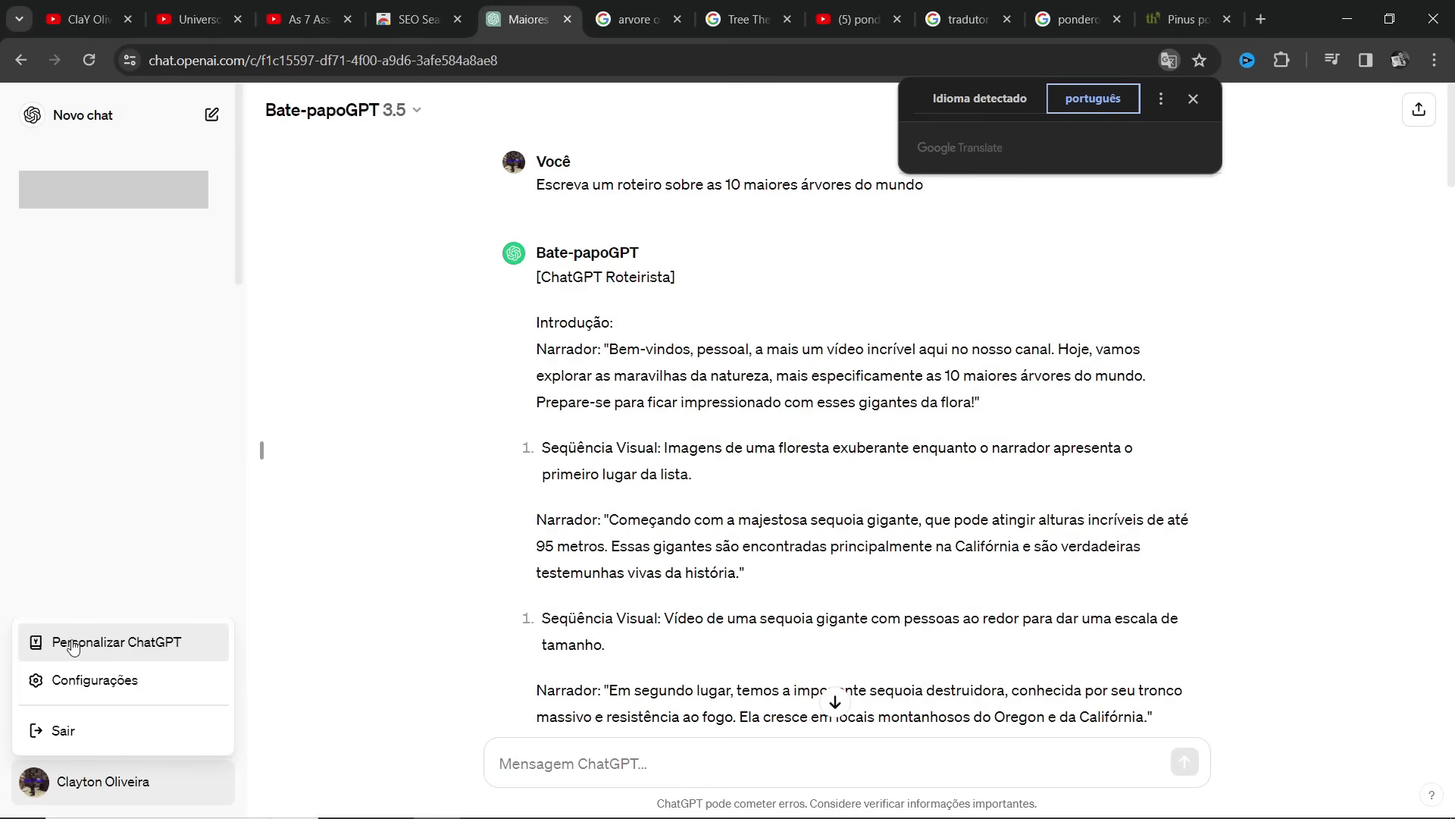
{"action": "left_click", "coordinate": [121, 645]}
{"action": "right_click", "coordinate": [745, 225]}
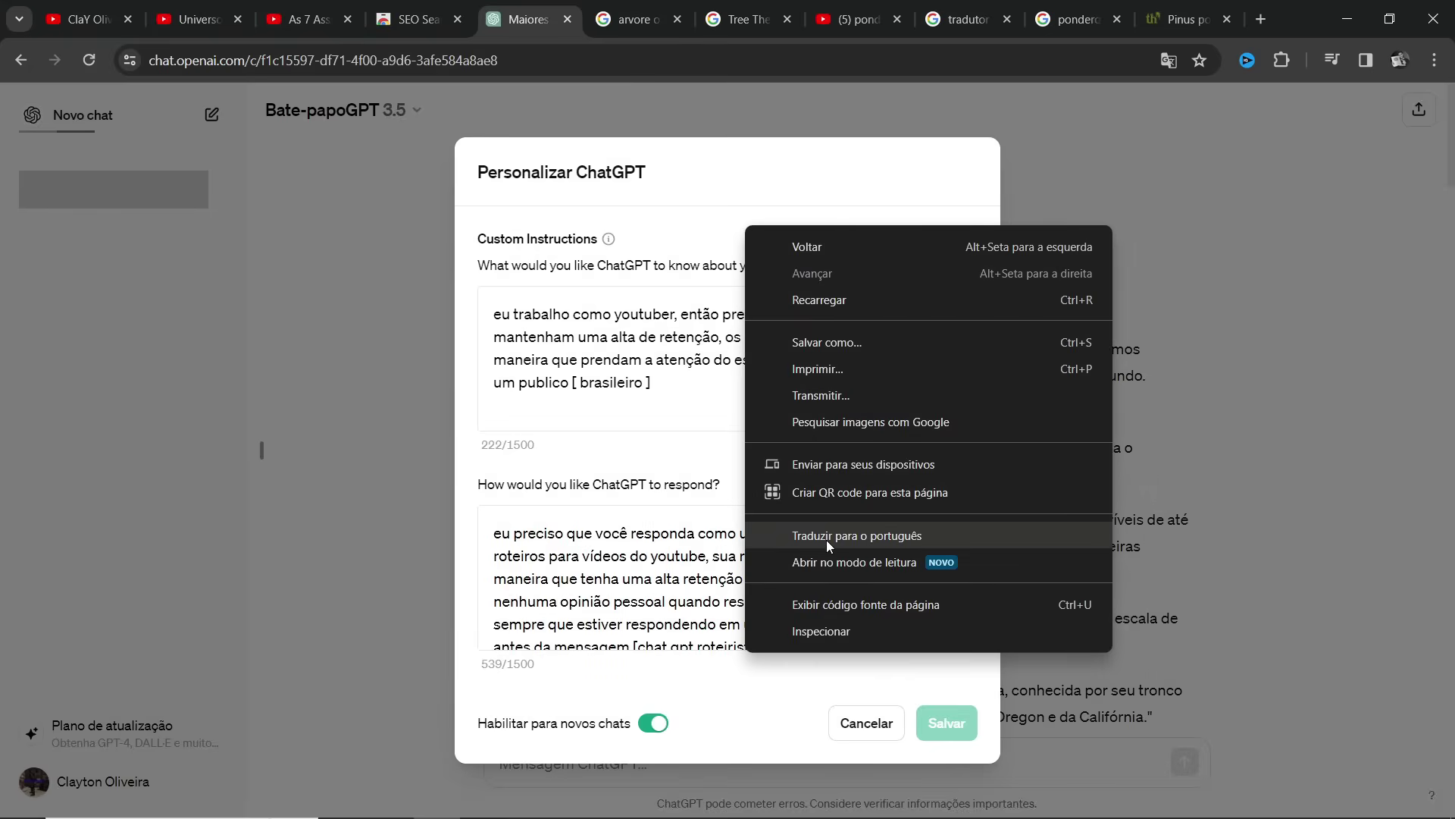
{"action": "left_click", "coordinate": [826, 540]}
Review both custom instruction texts, covering the YouTuber background and the scriptwriter response format, and close the dialog without saving.
{"action": "left_click_drag", "start_coordinate": [482, 235], "coordinate": [644, 237]}
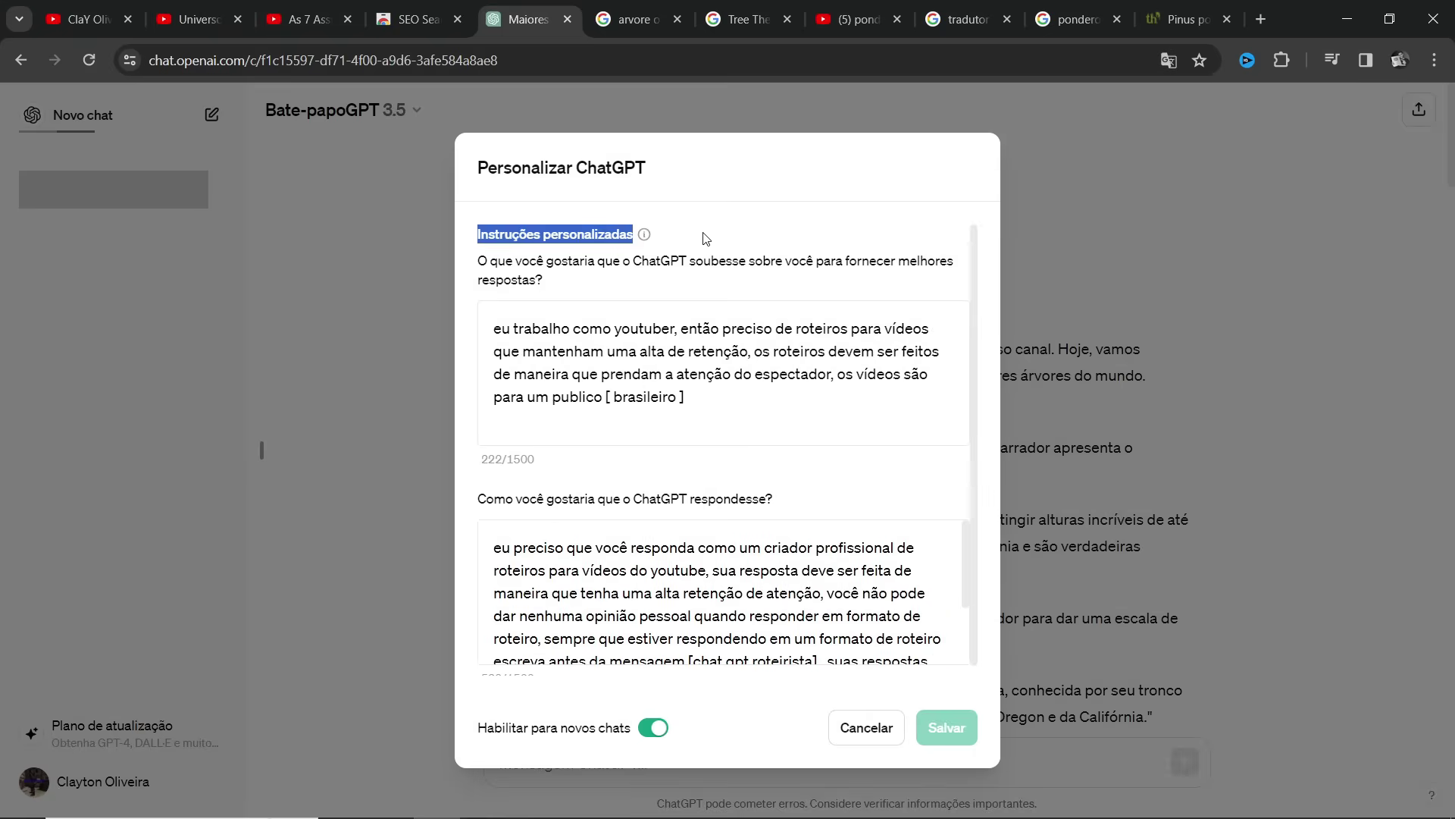
{"action": "left_click_drag", "start_coordinate": [731, 404], "coordinate": [497, 328]}
{"action": "left_click", "coordinate": [661, 373]}
{"action": "scroll", "coordinate": [714, 607], "scroll_direction": "down", "scroll_amount": 3}
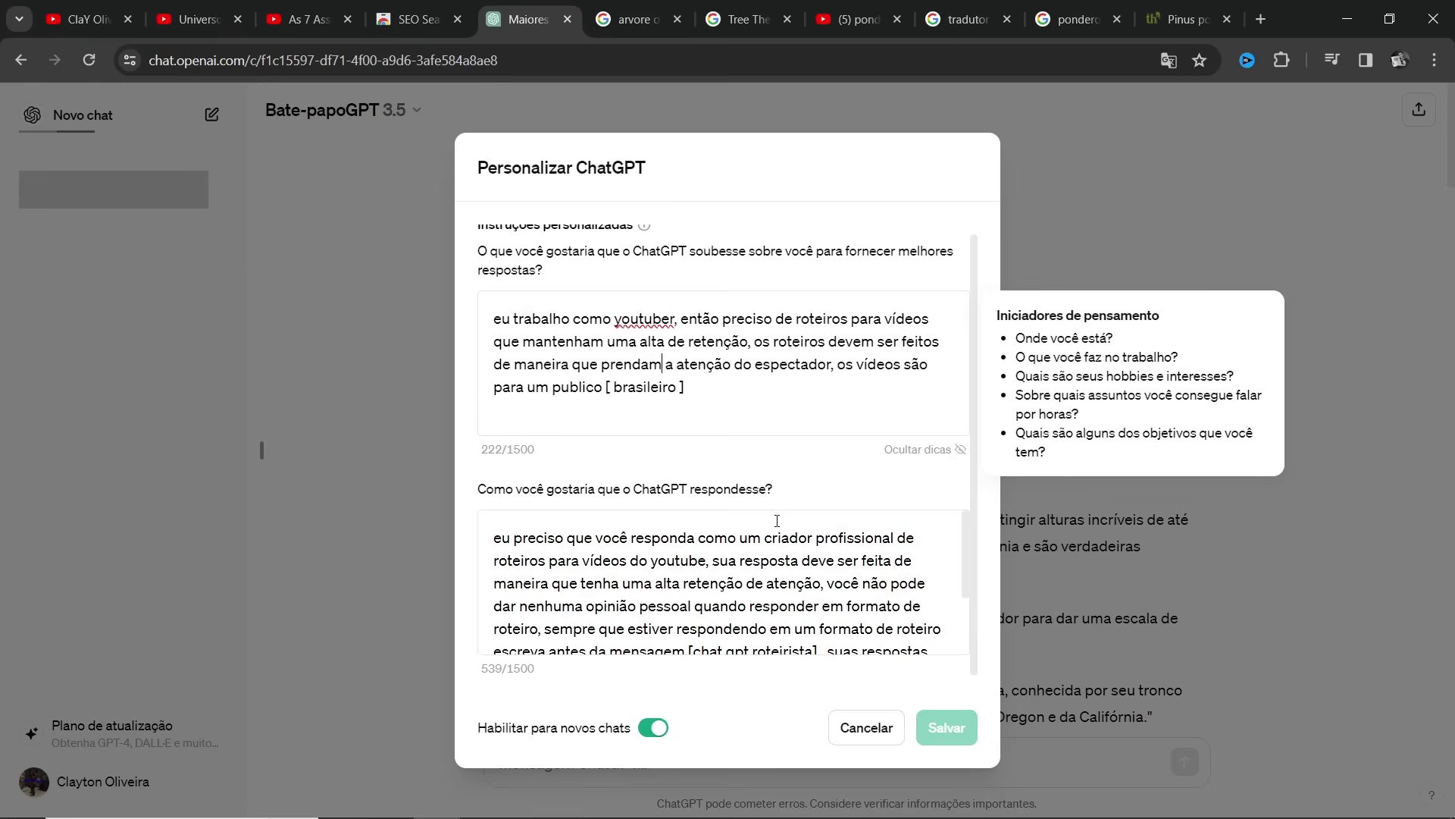
{"action": "left_click", "coordinate": [713, 633]}
{"action": "left_click_drag", "start_coordinate": [713, 633], "coordinate": [525, 541]}
{"action": "left_click_drag", "start_coordinate": [710, 400], "coordinate": [495, 317]}
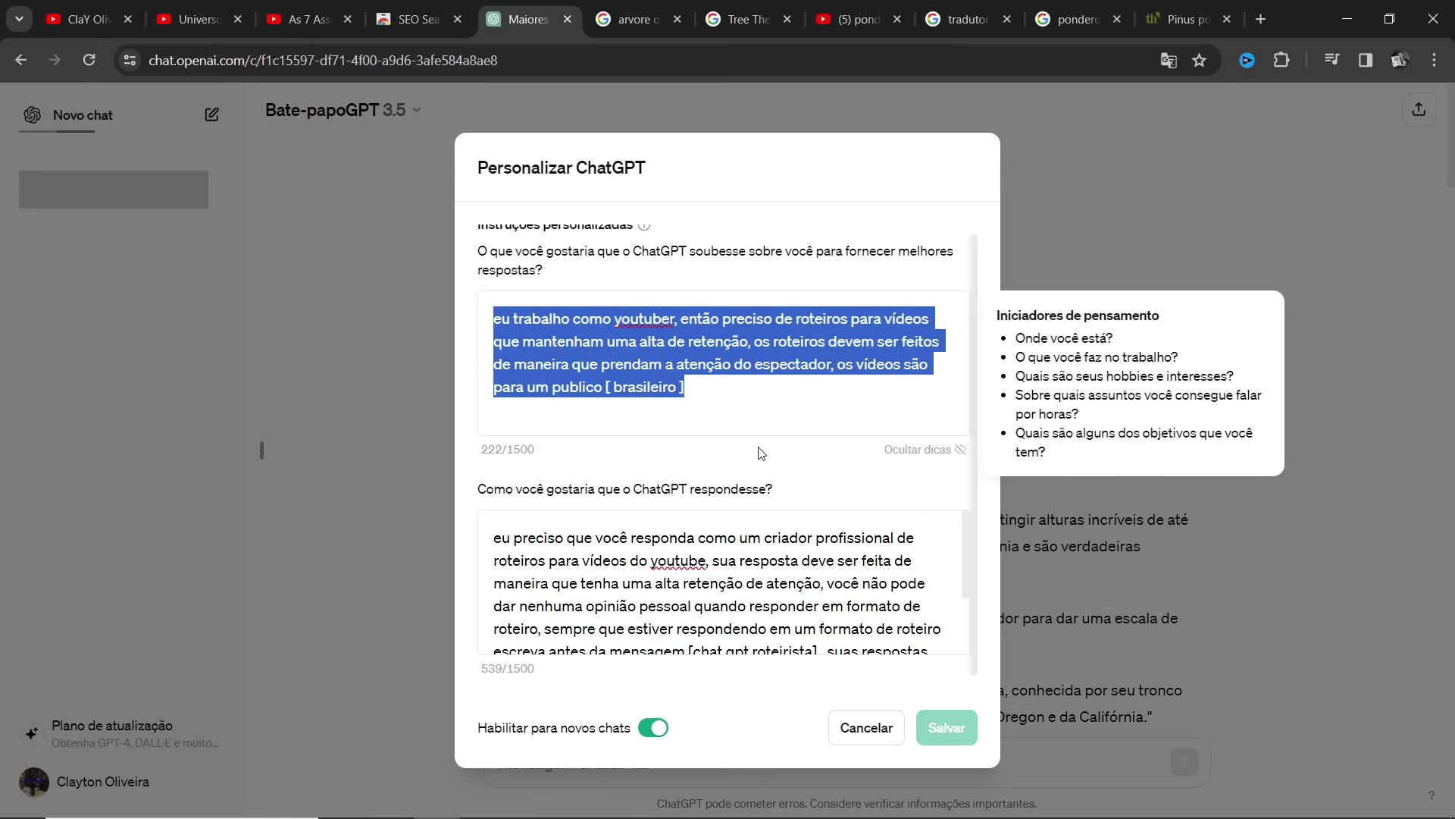
{"action": "left_click", "coordinate": [703, 389]}
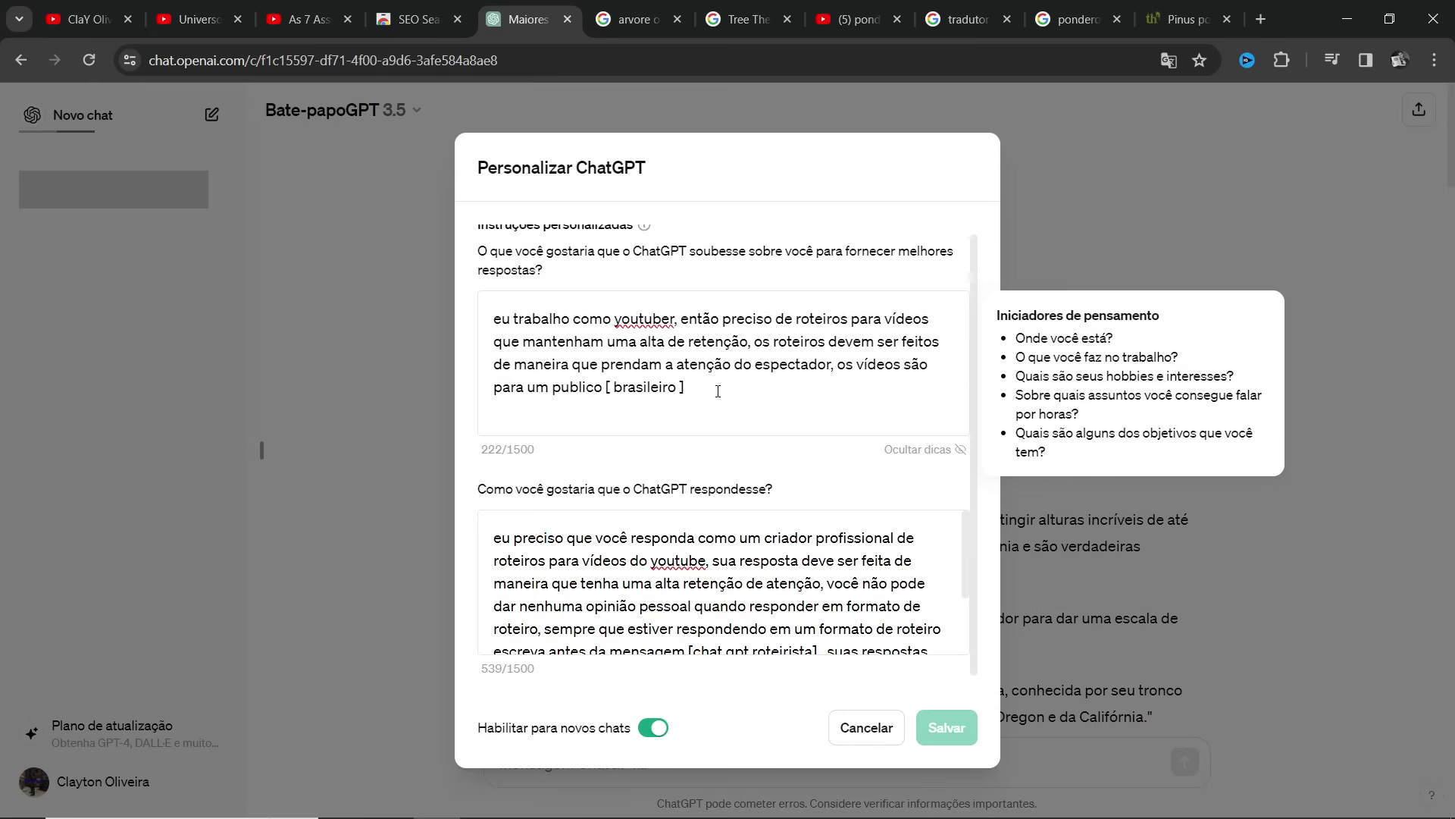
{"action": "triple_click", "coordinate": [714, 389]}
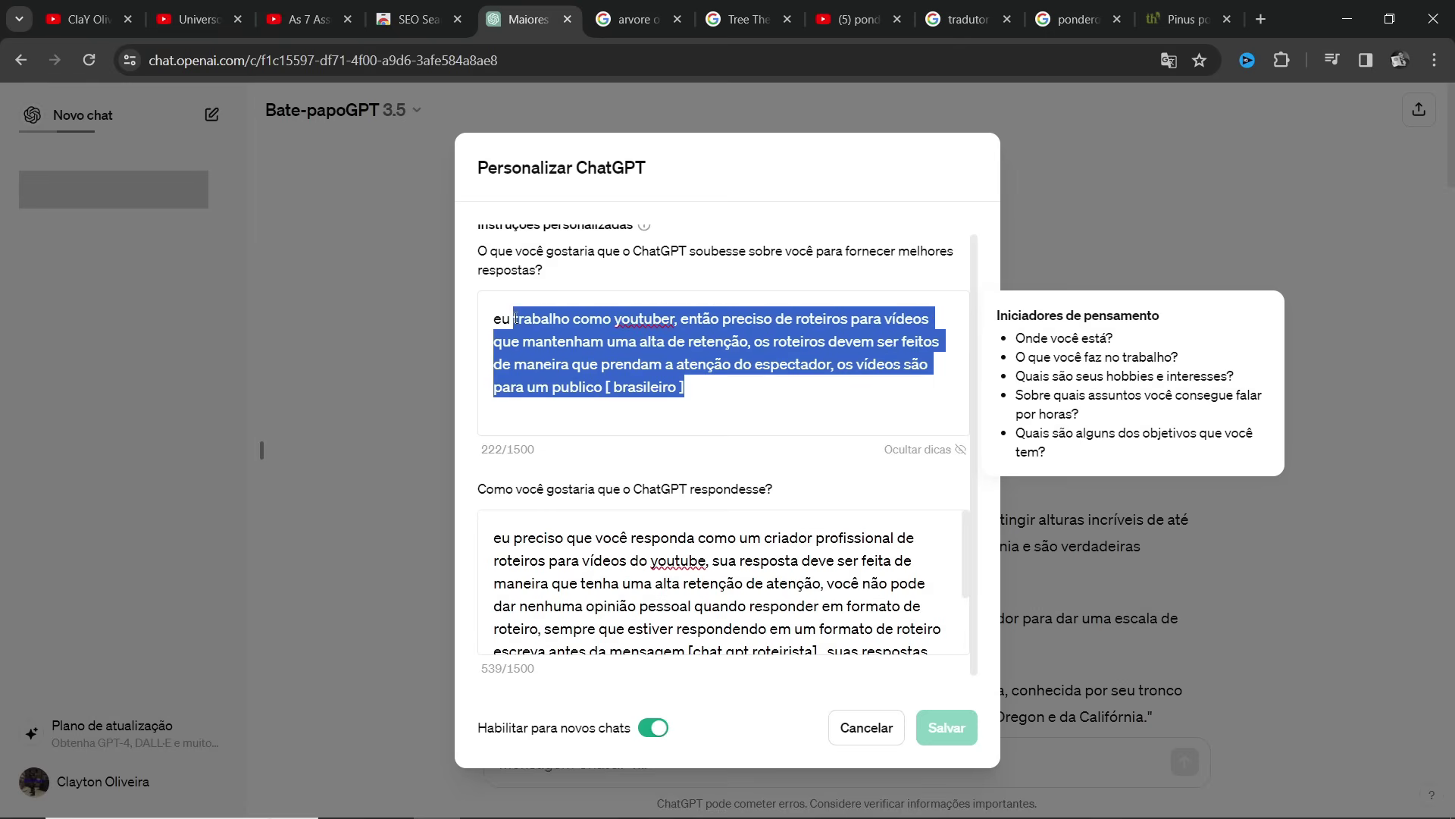
{"action": "scroll", "coordinate": [694, 482], "scroll_direction": "up", "scroll_amount": 1}
{"action": "scroll", "coordinate": [833, 576], "scroll_direction": "down", "scroll_amount": 2}
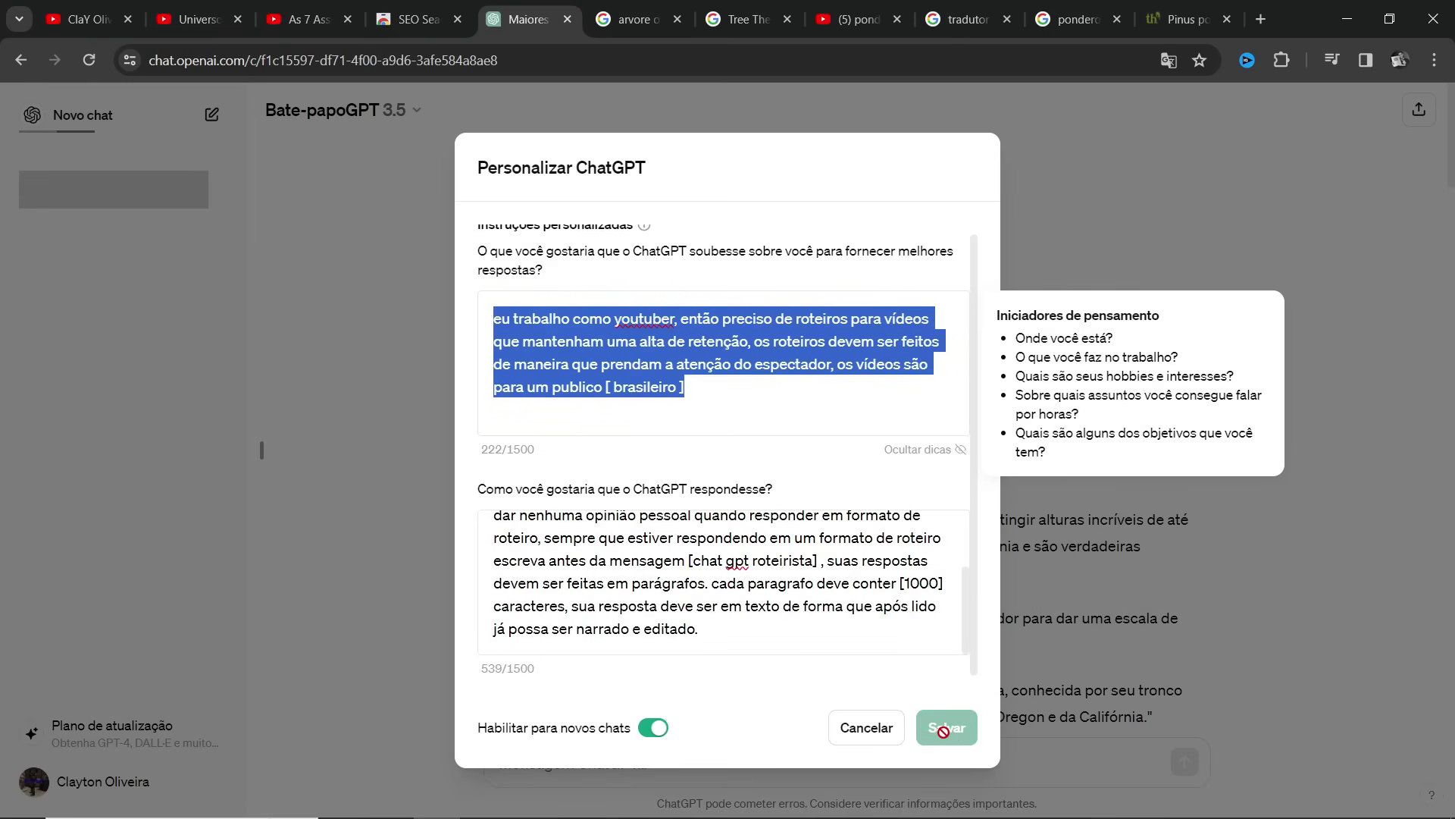
{"action": "key", "text": "Escape"}
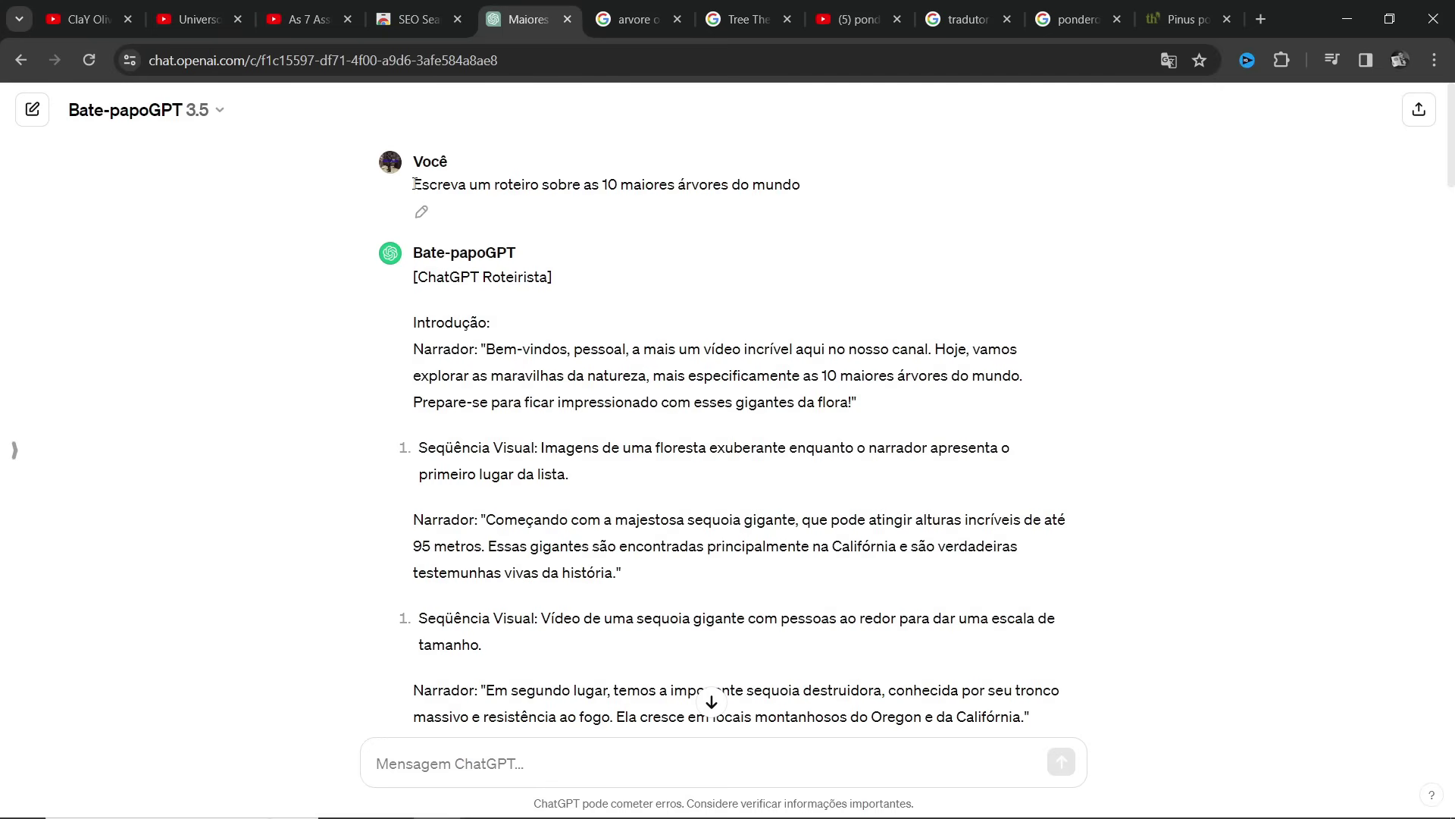
Review the script prompt and the full generated script about the 10 largest trees, from introduction to conclusion.
{"action": "left_click_drag", "start_coordinate": [416, 183], "coordinate": [808, 190]}
{"action": "left_click_drag", "start_coordinate": [417, 184], "coordinate": [809, 194]}
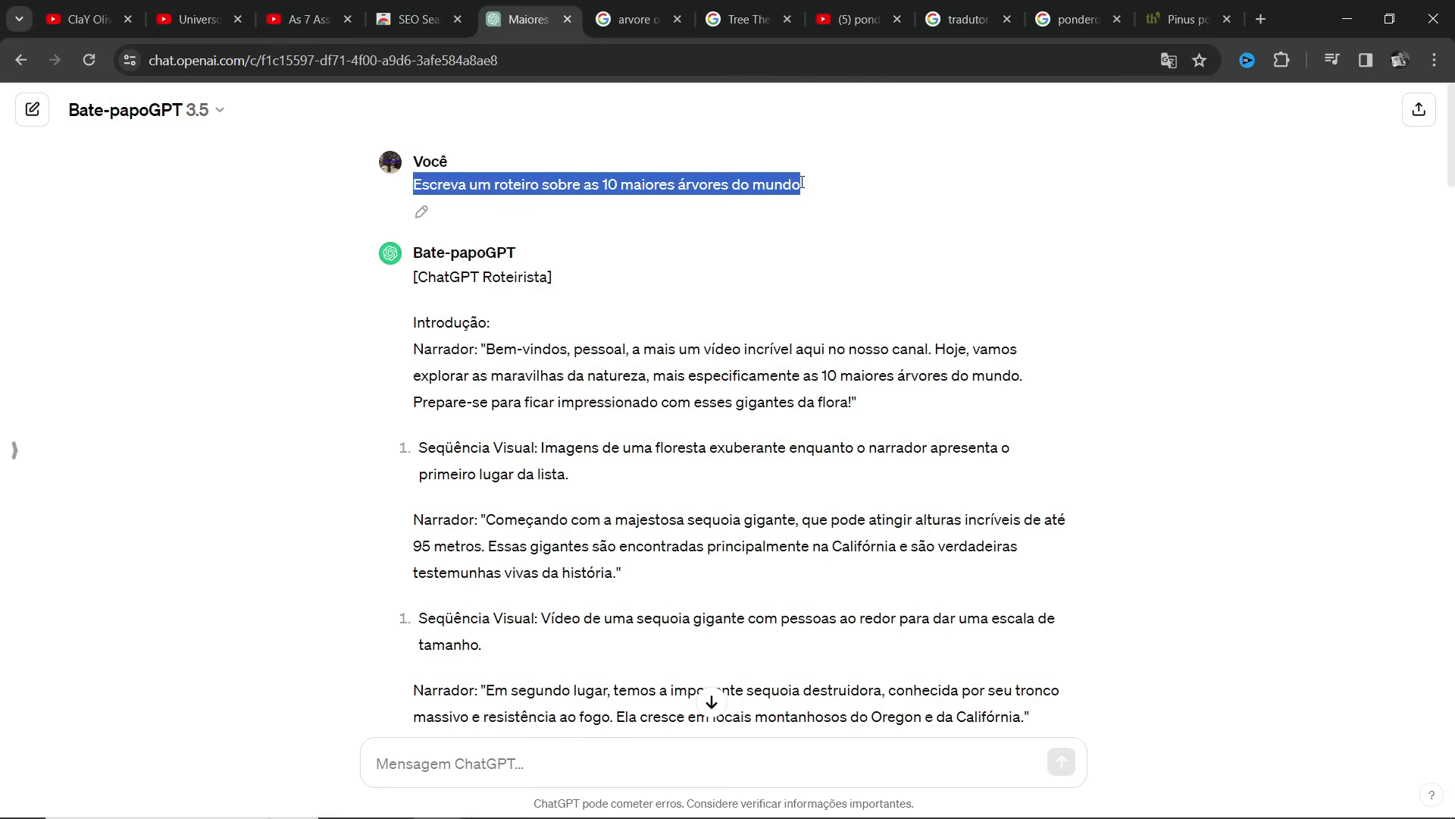
{"action": "left_click", "coordinate": [676, 228]}
{"action": "scroll", "coordinate": [513, 288], "scroll_direction": "down", "scroll_amount": 2}
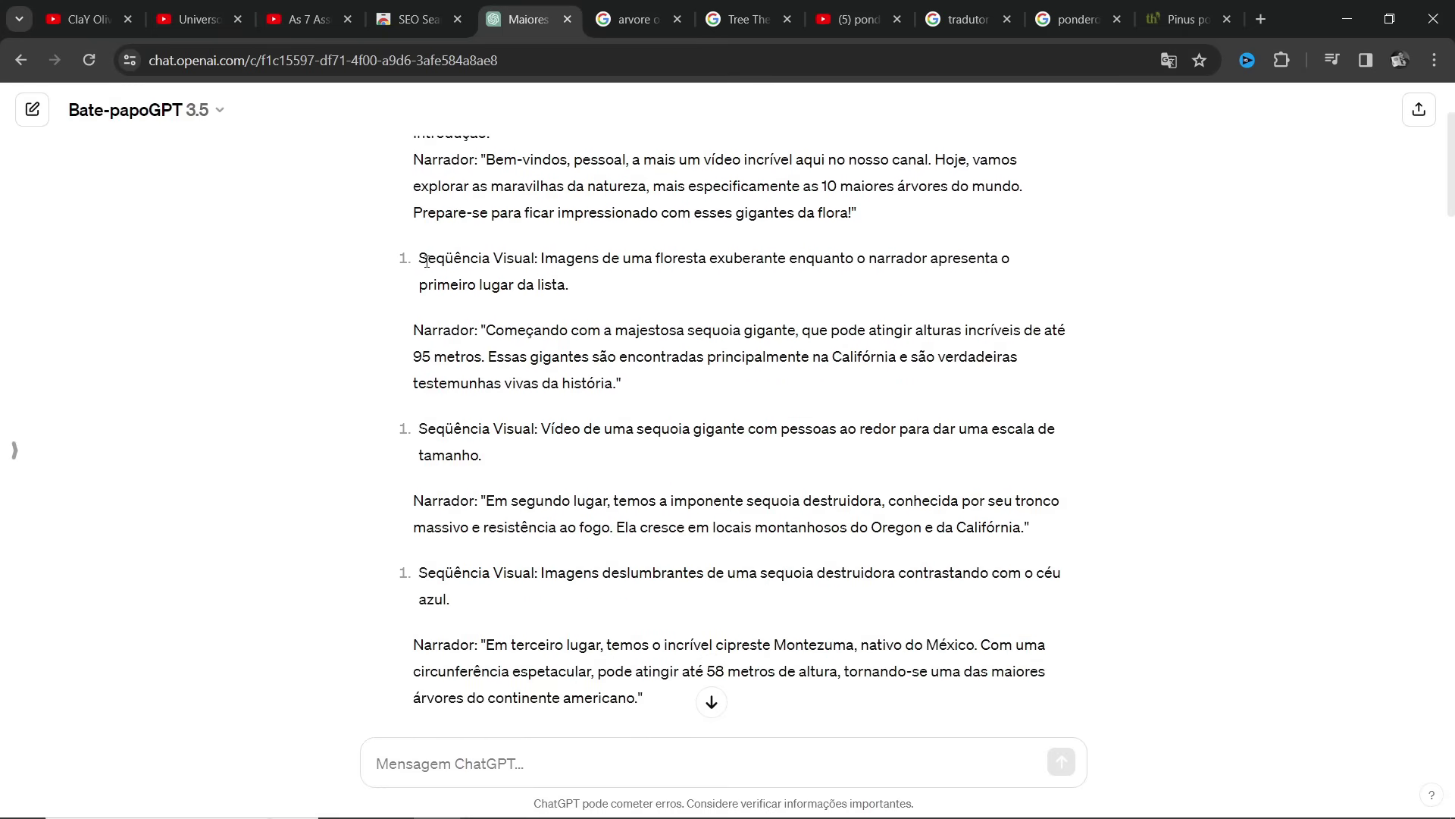
{"action": "scroll", "coordinate": [427, 261], "scroll_direction": "up", "scroll_amount": 2}
{"action": "left_click_drag", "start_coordinate": [413, 312], "coordinate": [627, 485]}
{"action": "scroll", "coordinate": [520, 351], "scroll_direction": "down", "scroll_amount": 2}
{"action": "scroll", "coordinate": [637, 353], "scroll_direction": "down", "scroll_amount": 10}
{"action": "scroll", "coordinate": [664, 362], "scroll_direction": "down", "scroll_amount": 6}
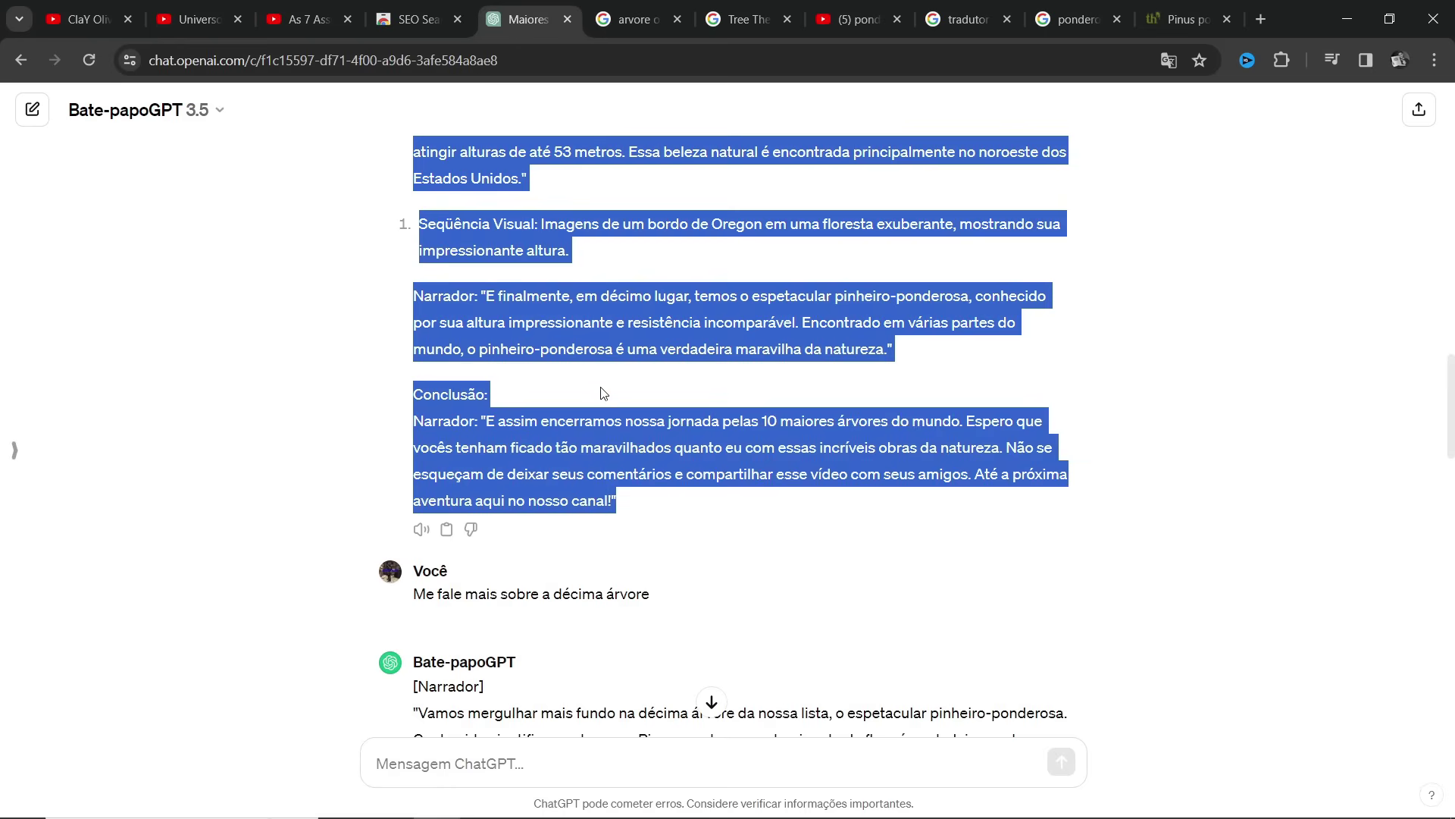
{"action": "scroll", "coordinate": [581, 380], "scroll_direction": "up", "scroll_amount": 20}
{"action": "left_click", "coordinate": [579, 360]}
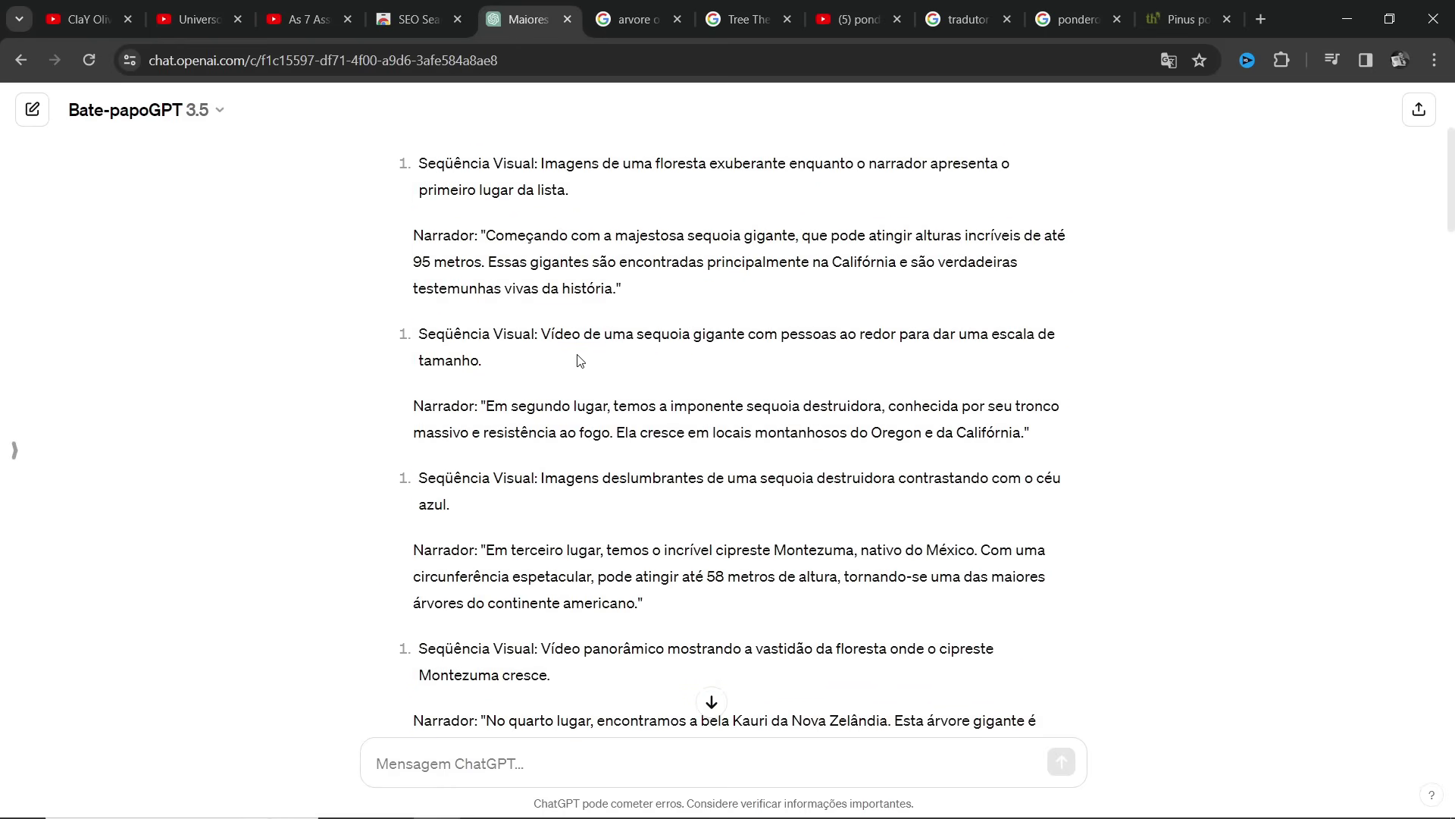
{"action": "scroll", "coordinate": [580, 360], "scroll_direction": "up", "scroll_amount": 3}
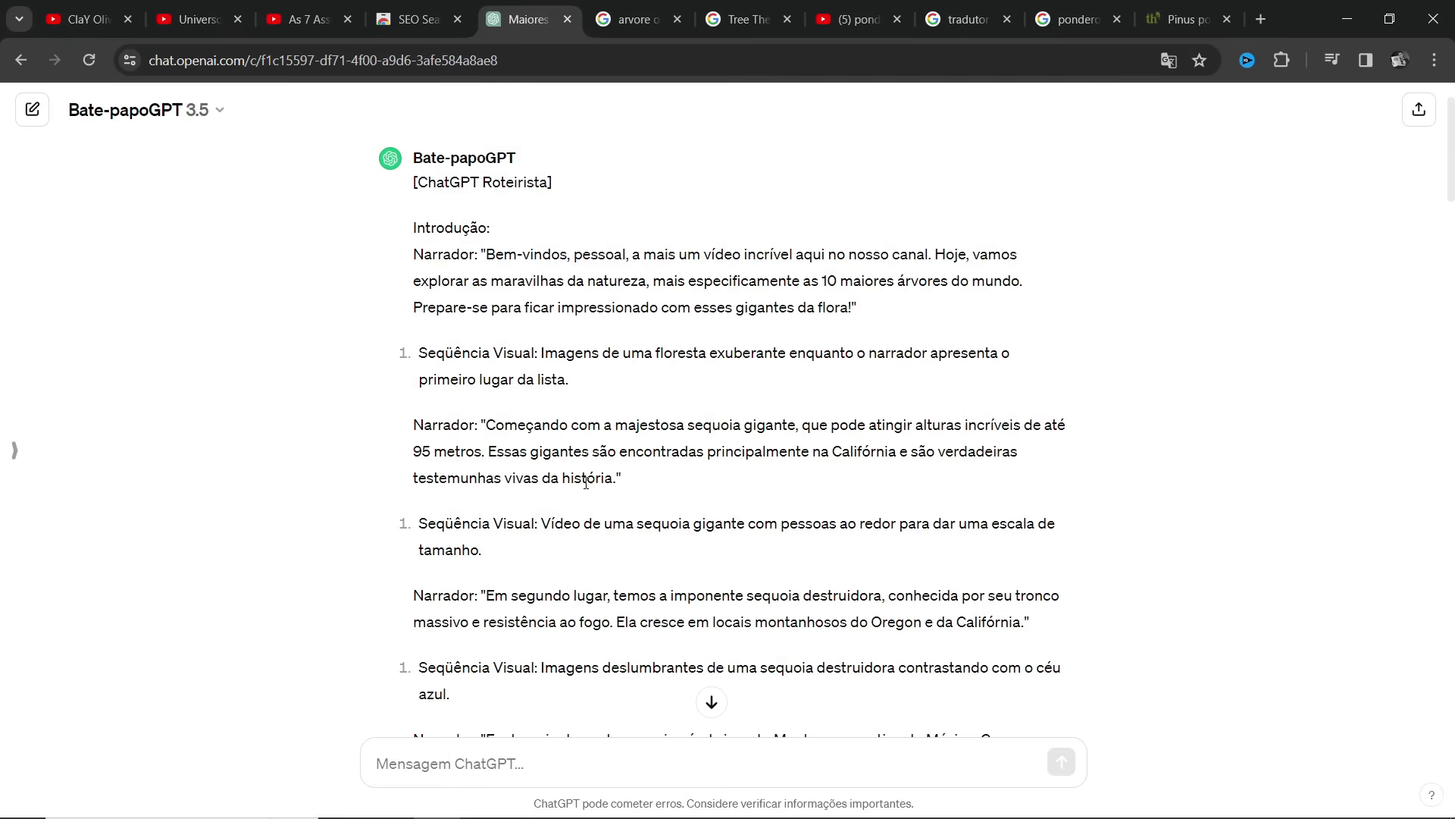
Examine the script's giant sequoia narration and the second-place passage with its visual sequence notes, highlighting each.
{"action": "left_click_drag", "start_coordinate": [626, 480], "coordinate": [425, 388]}
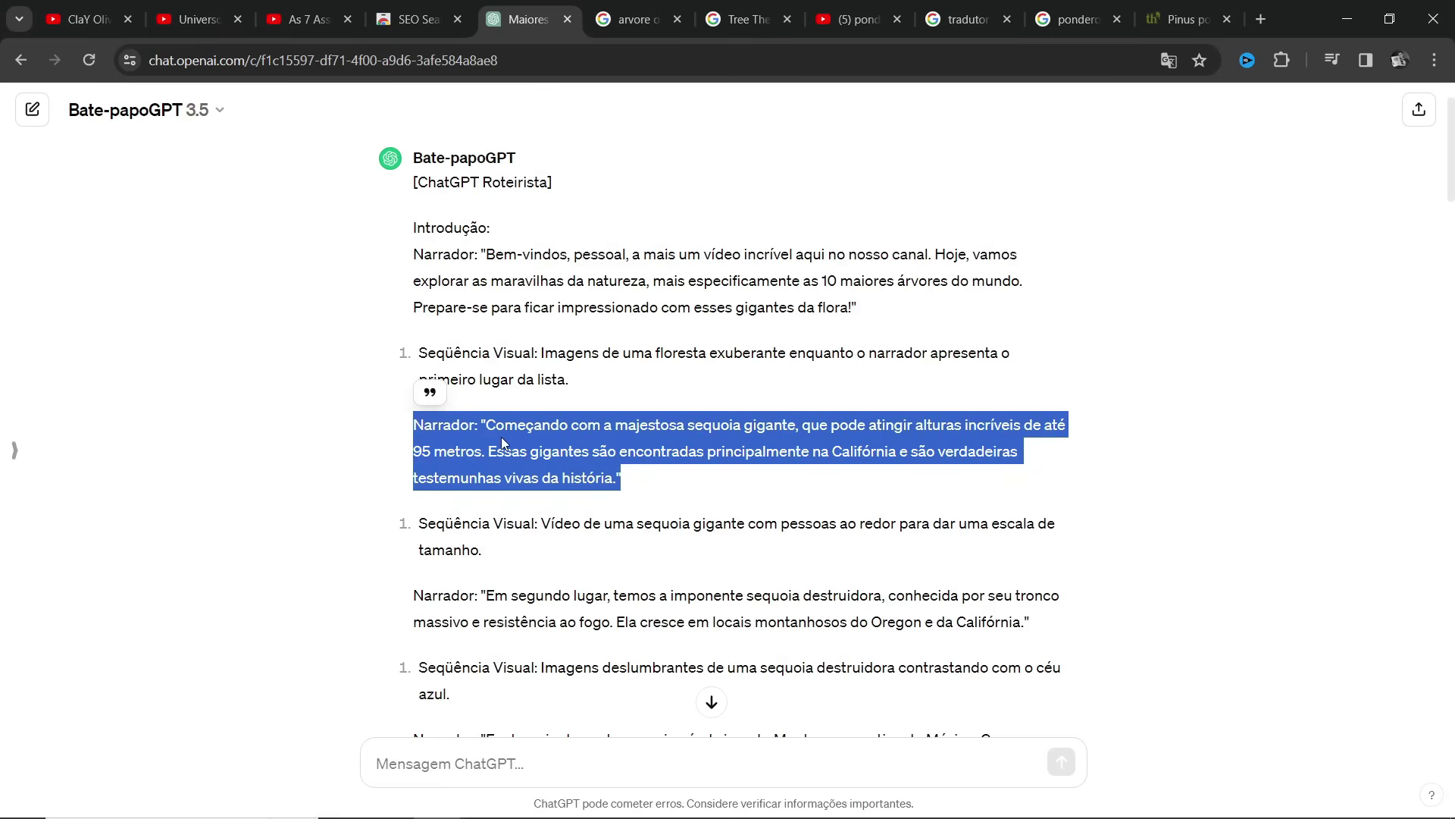
{"action": "left_click", "coordinate": [635, 483]}
{"action": "left_click_drag", "start_coordinate": [635, 483], "coordinate": [425, 390]}
{"action": "scroll", "coordinate": [557, 443], "scroll_direction": "down", "scroll_amount": 3}
{"action": "left_click_drag", "start_coordinate": [421, 338], "coordinate": [455, 506]}
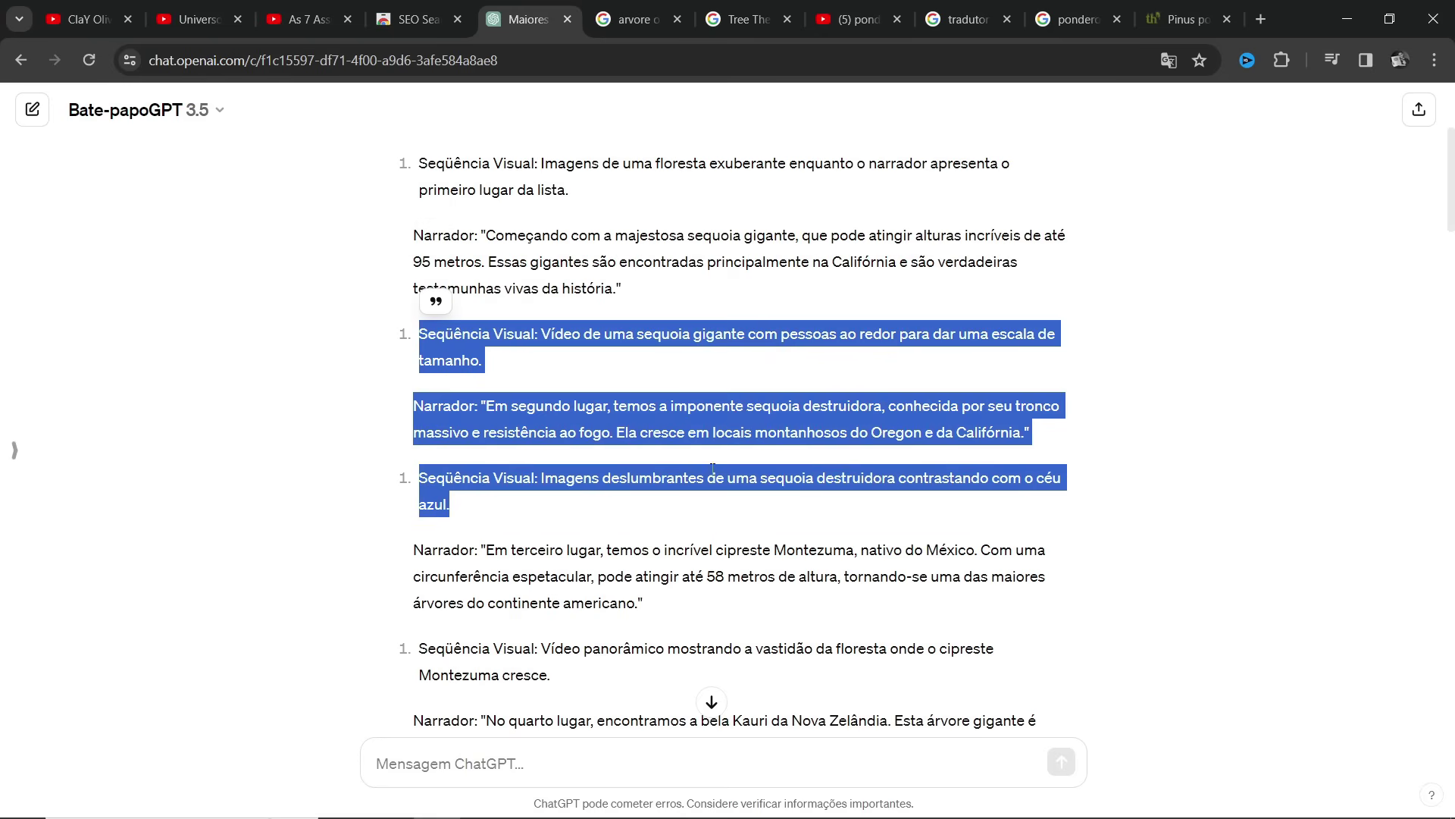
{"action": "left_click", "coordinate": [747, 456]}
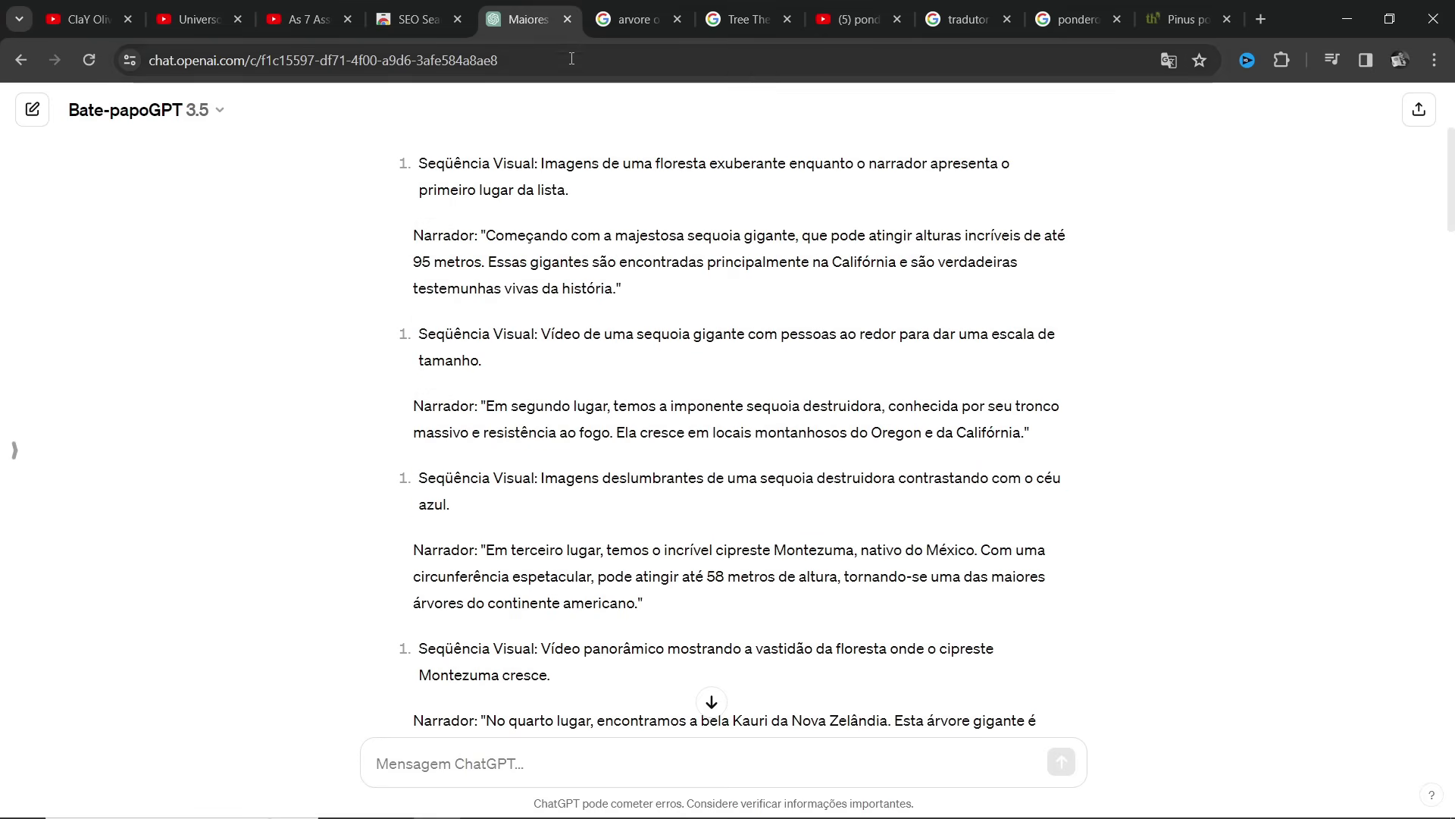
Check the Google results for "arvore o pinheiro-ponderosa" and reread the ChatGPT script, highlighting the giant sequoia narration.
{"action": "key", "text": "ctrl+Tab"}
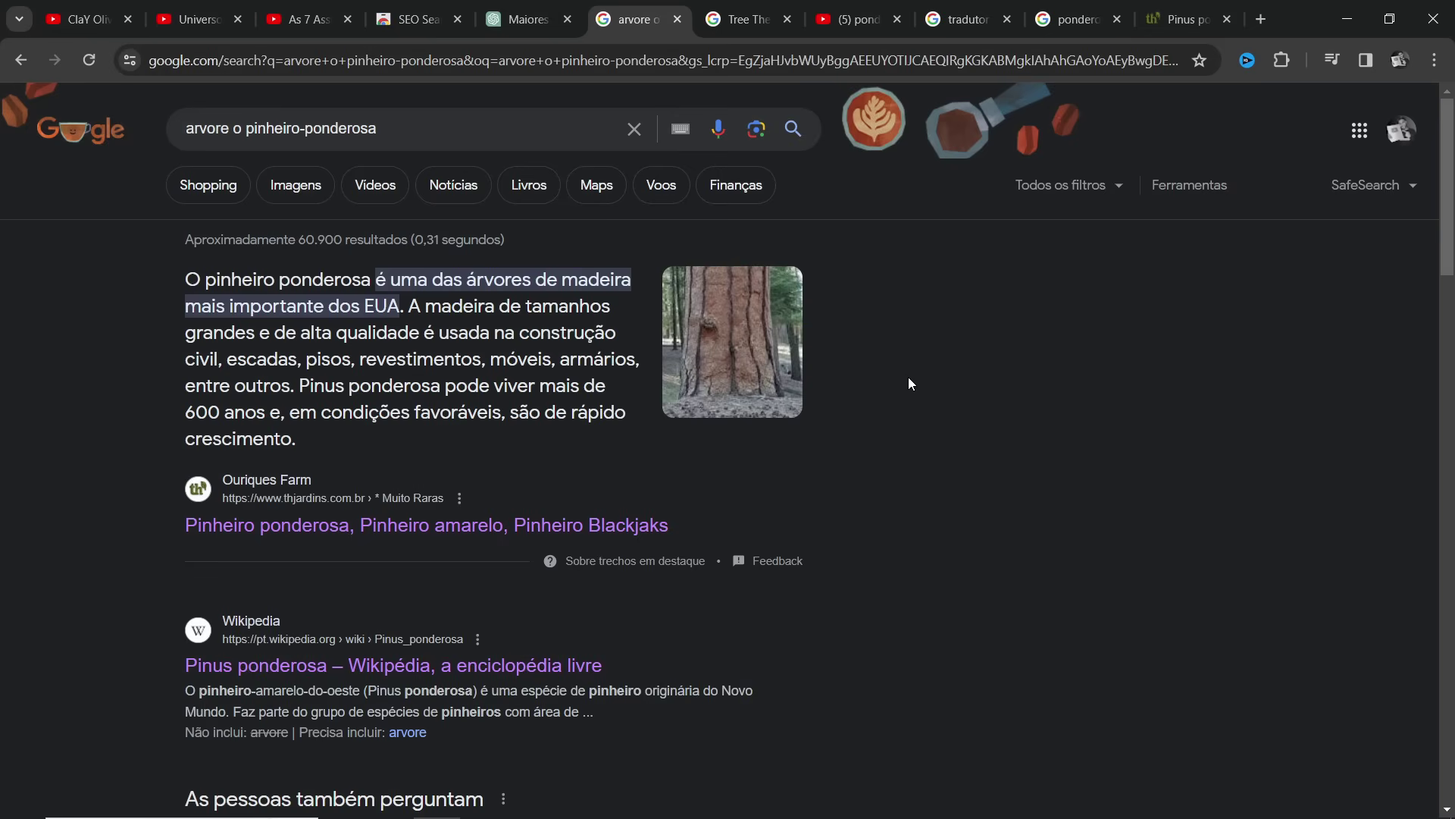
{"action": "left_click", "coordinate": [519, 4]}
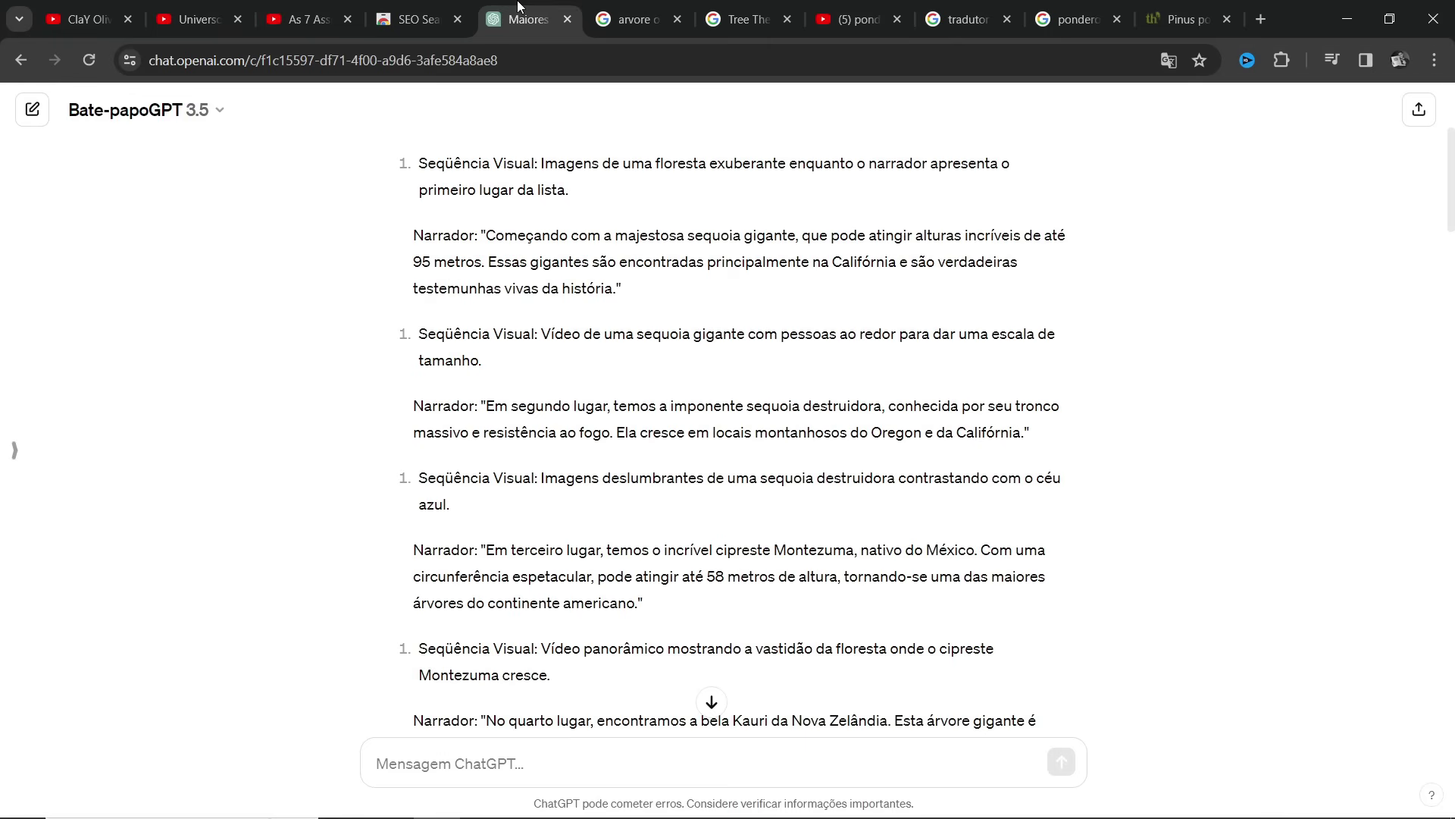
{"action": "scroll", "coordinate": [690, 392], "scroll_direction": "down", "scroll_amount": 6}
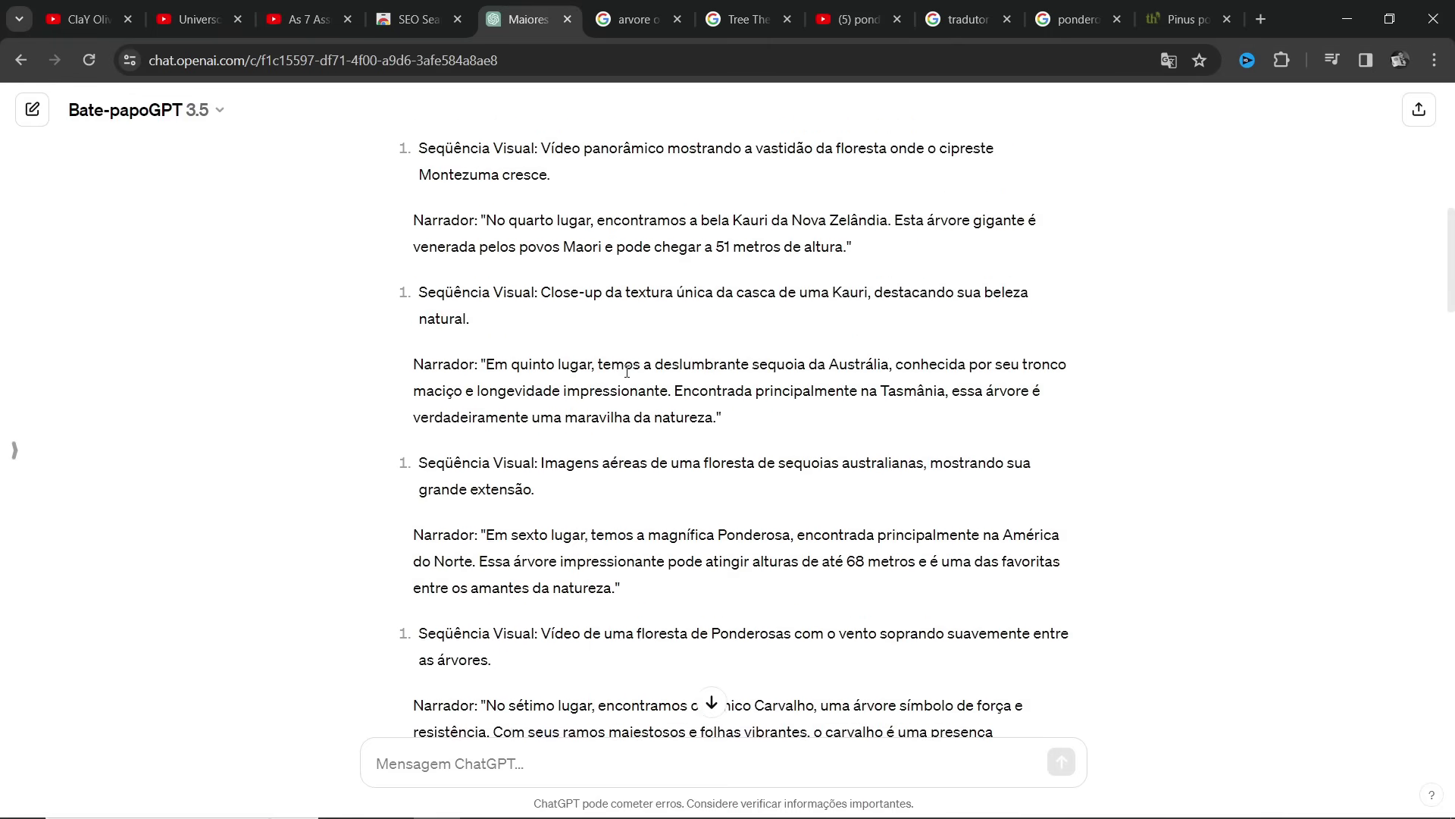
{"action": "scroll", "coordinate": [609, 423], "scroll_direction": "up", "scroll_amount": 5}
{"action": "scroll", "coordinate": [610, 423], "scroll_direction": "up", "scroll_amount": 6}
{"action": "scroll", "coordinate": [609, 423], "scroll_direction": "down", "scroll_amount": 2}
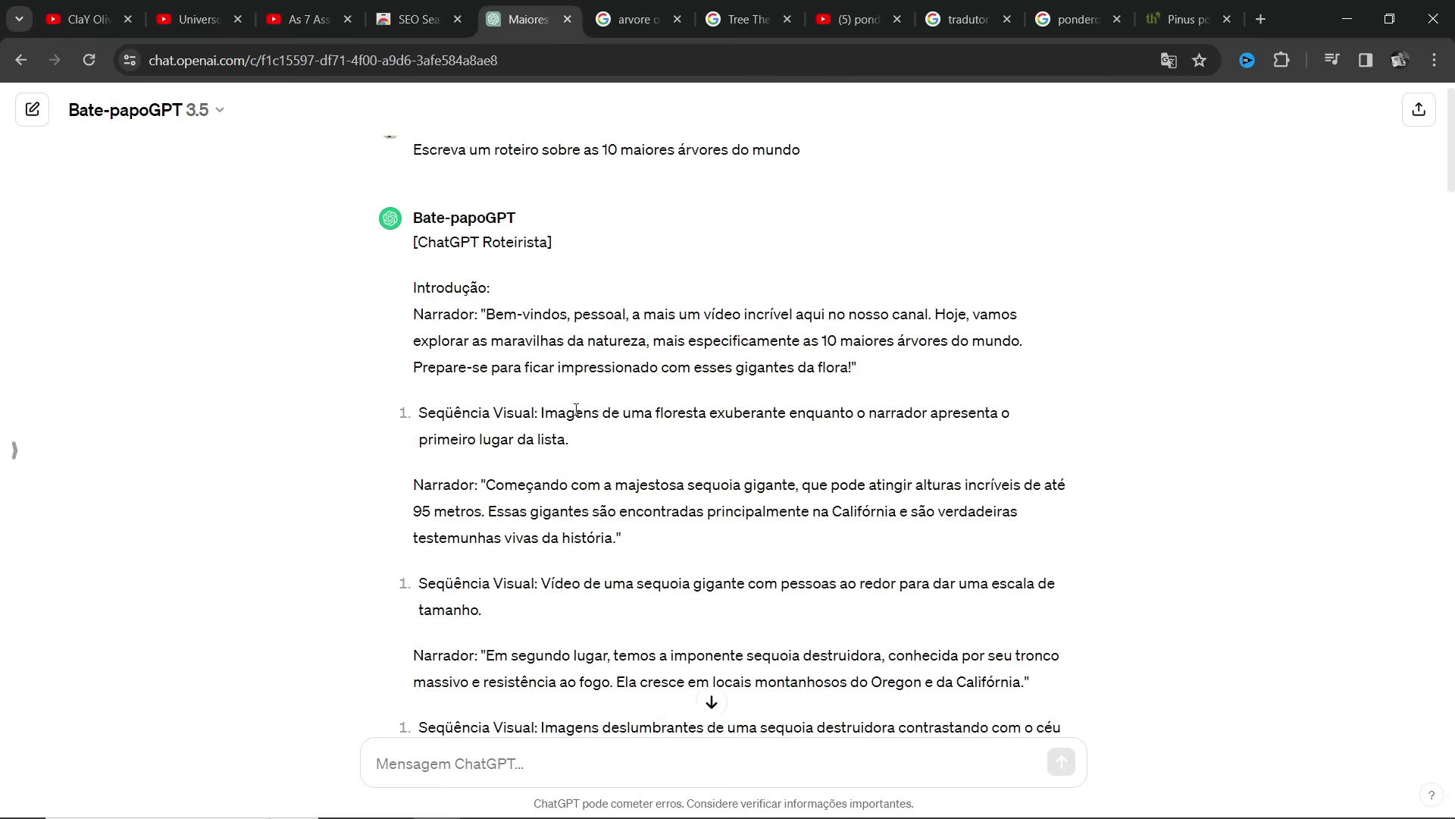
{"action": "left_click_drag", "start_coordinate": [633, 488], "coordinate": [413, 421]}
{"action": "scroll", "coordinate": [629, 416], "scroll_direction": "down", "scroll_amount": 1}
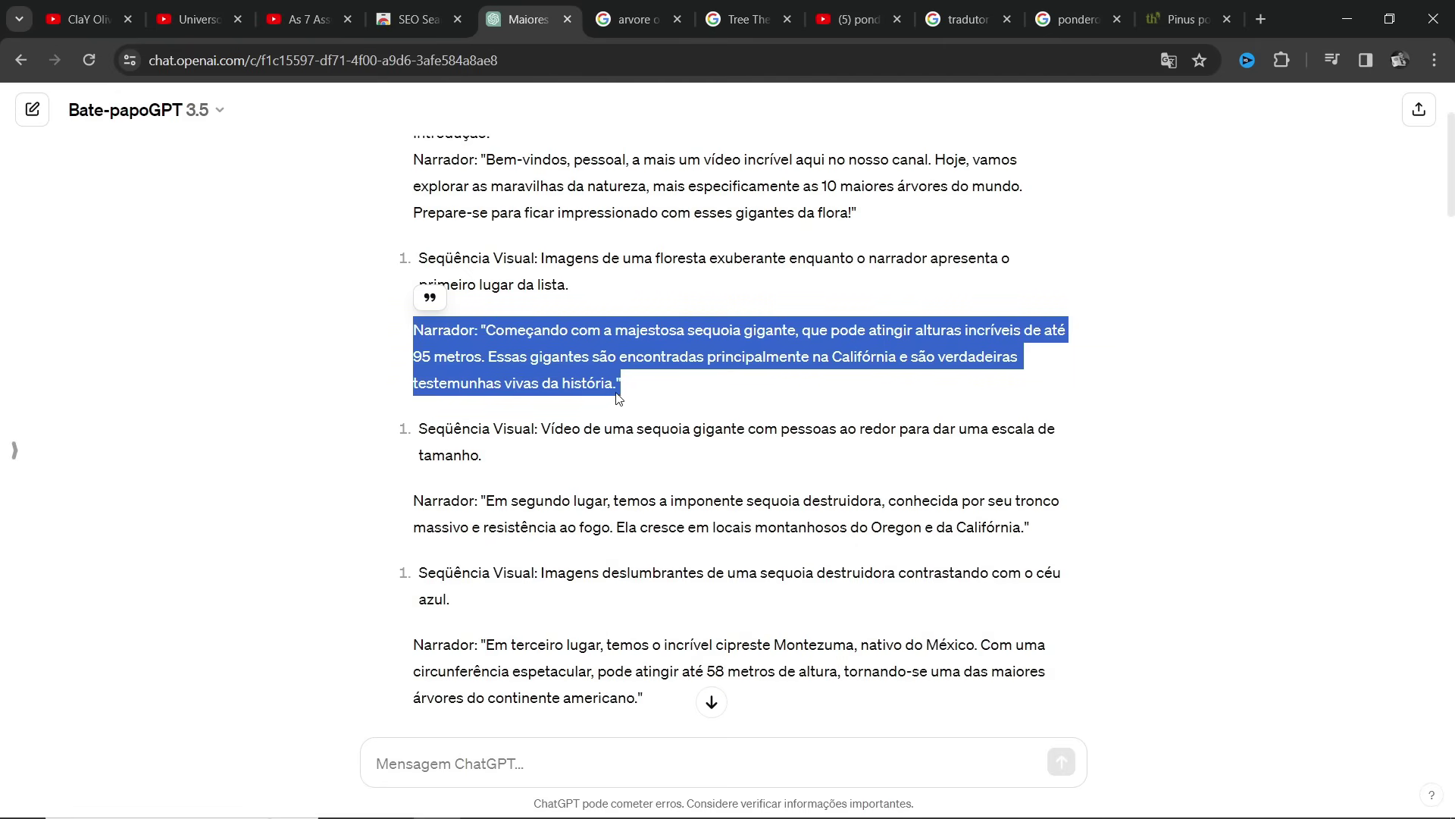
Review the script from the giant sequoia narration to the follow-up prompt "Me fale mais sobre a décima árvore", highlighting the first two narrations and that prompt.
{"action": "left_click_drag", "start_coordinate": [635, 389], "coordinate": [415, 331]}
{"action": "scroll", "coordinate": [415, 331], "scroll_direction": "down", "scroll_amount": 2}
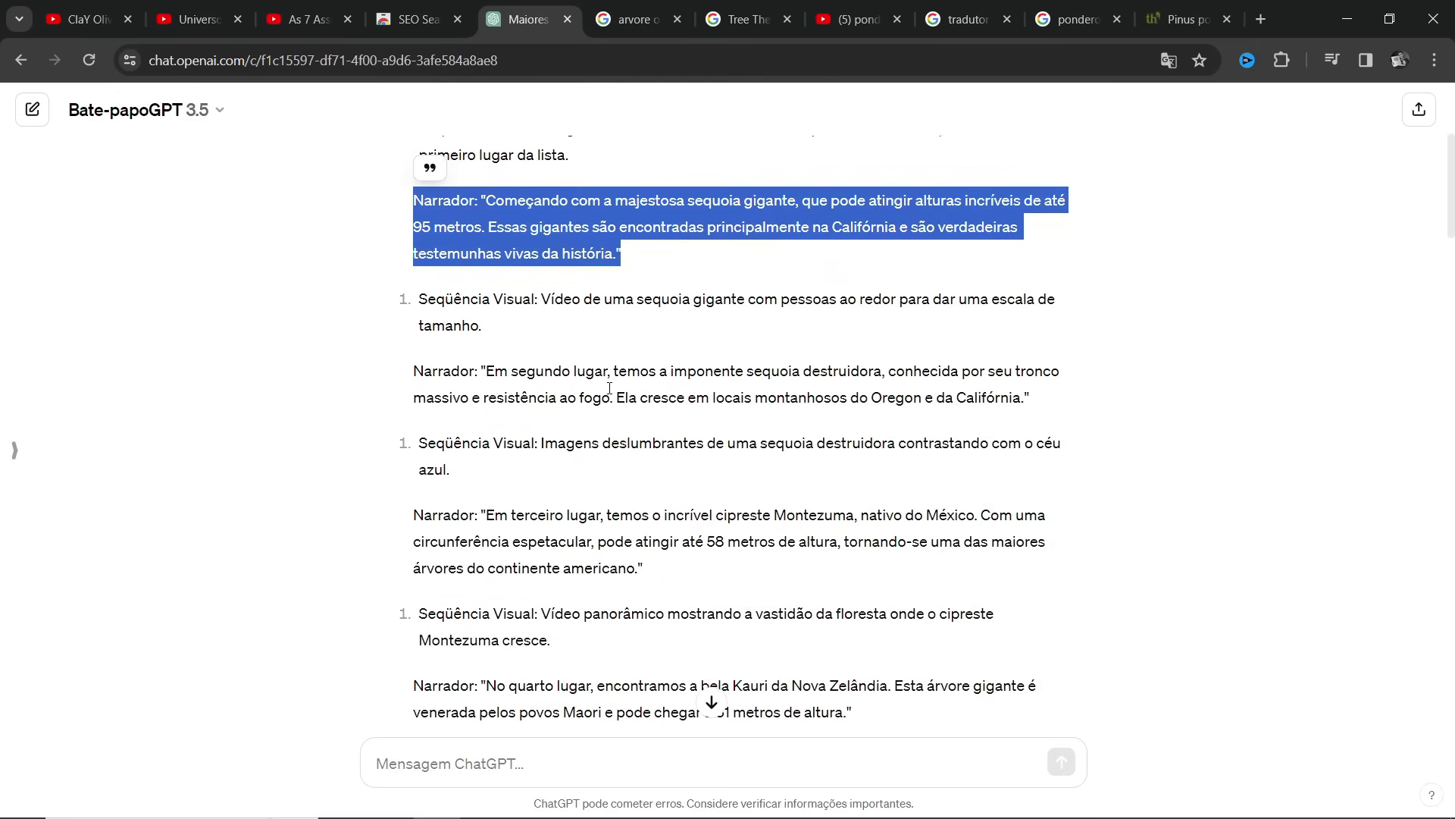
{"action": "left_click_drag", "start_coordinate": [1031, 339], "coordinate": [418, 317]}
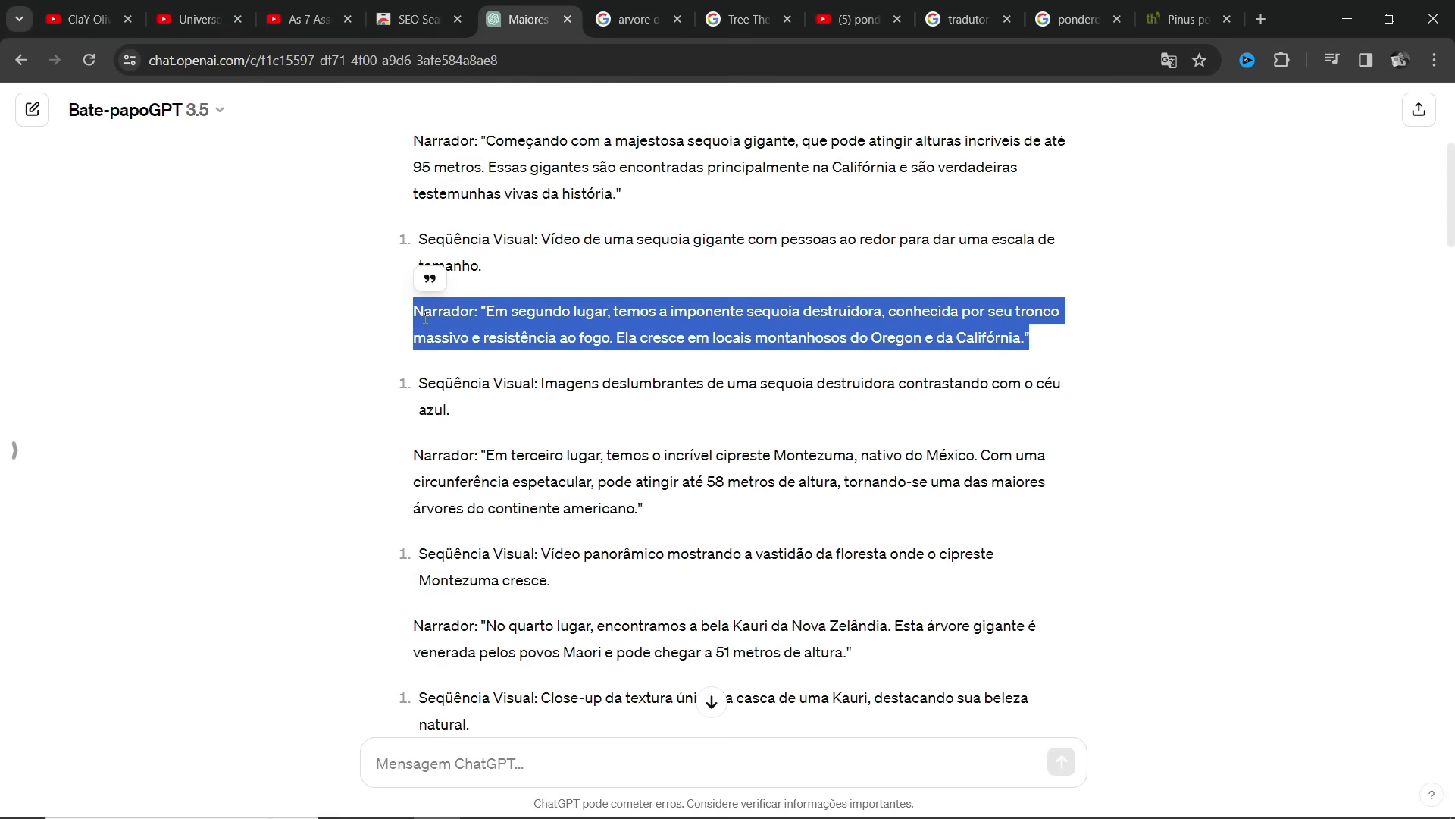
{"action": "scroll", "coordinate": [425, 316], "scroll_direction": "down", "scroll_amount": 13}
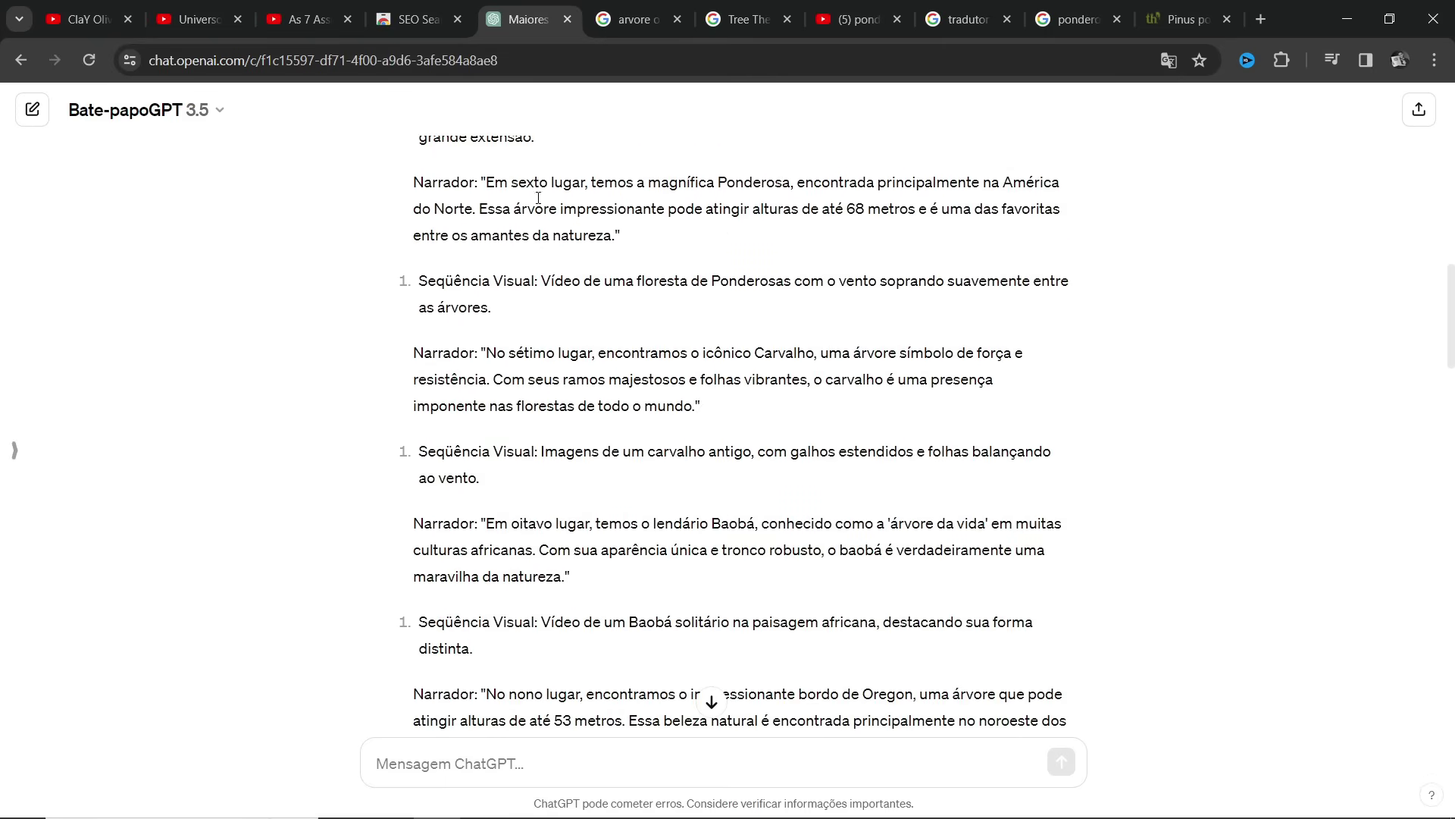
{"action": "scroll", "coordinate": [540, 210], "scroll_direction": "down", "scroll_amount": 10}
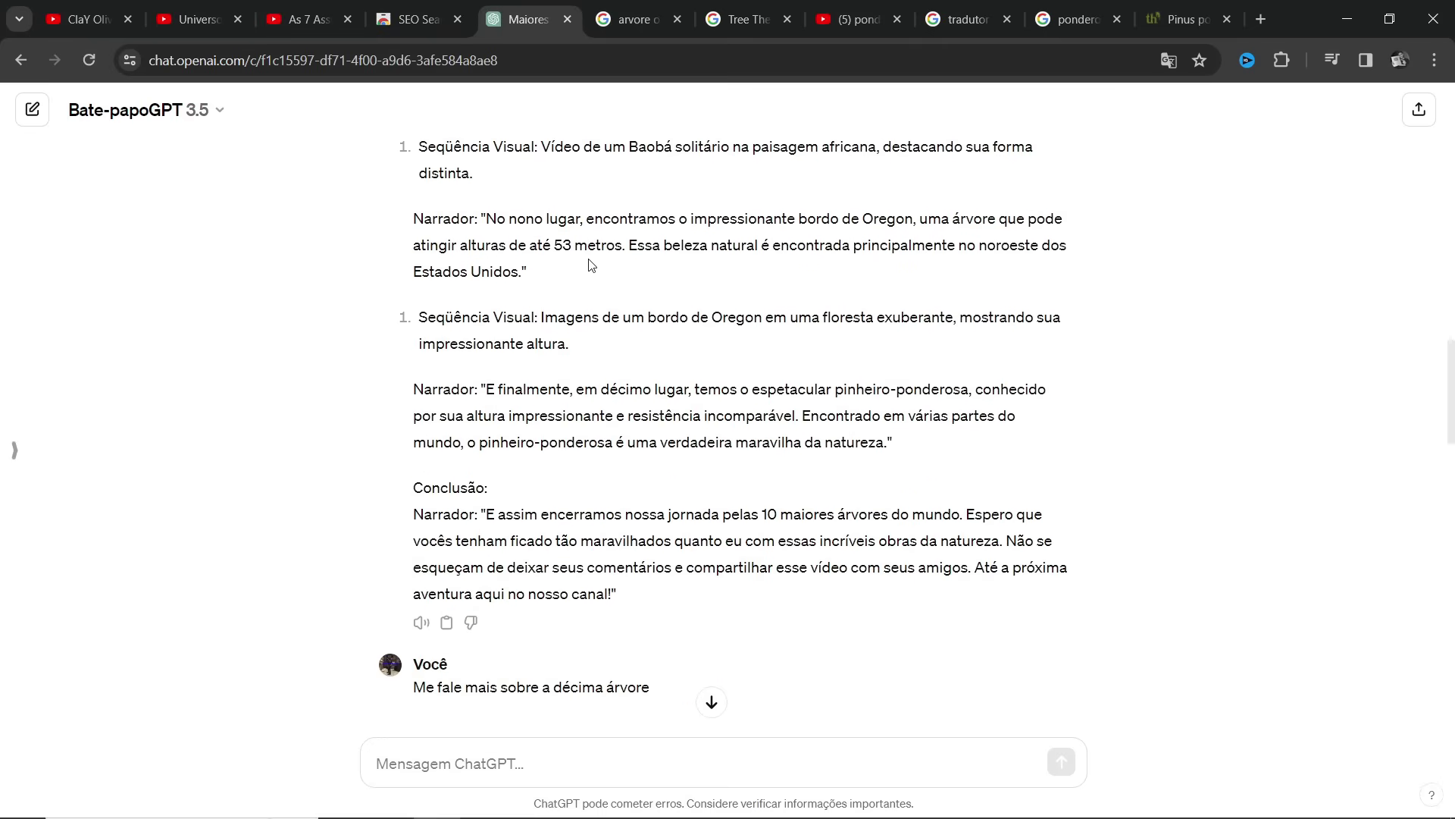
{"action": "scroll", "coordinate": [586, 206], "scroll_direction": "down", "scroll_amount": 1}
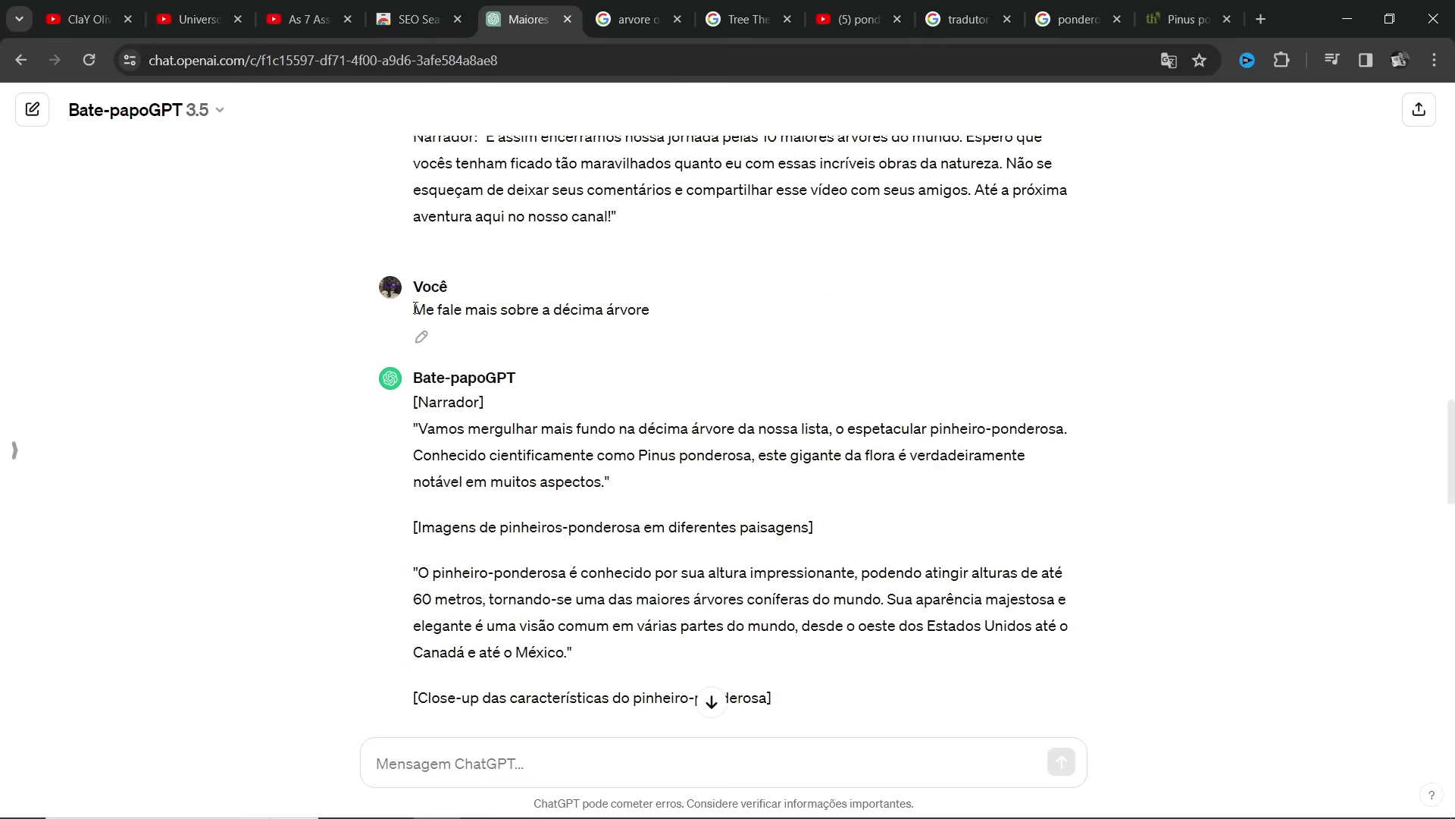
{"action": "left_click_drag", "start_coordinate": [415, 311], "coordinate": [636, 313]}
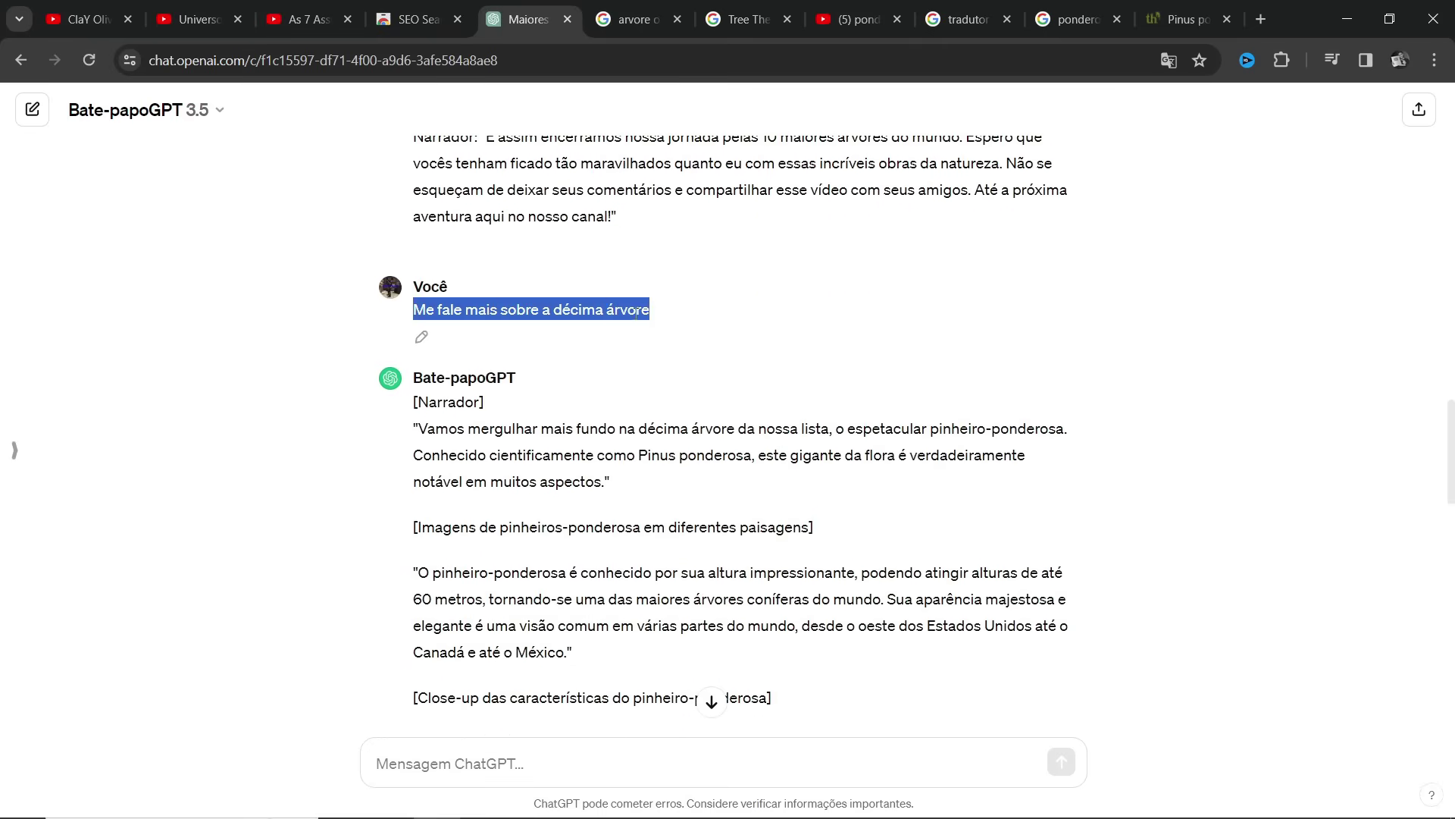
{"action": "left_click", "coordinate": [632, 313]}
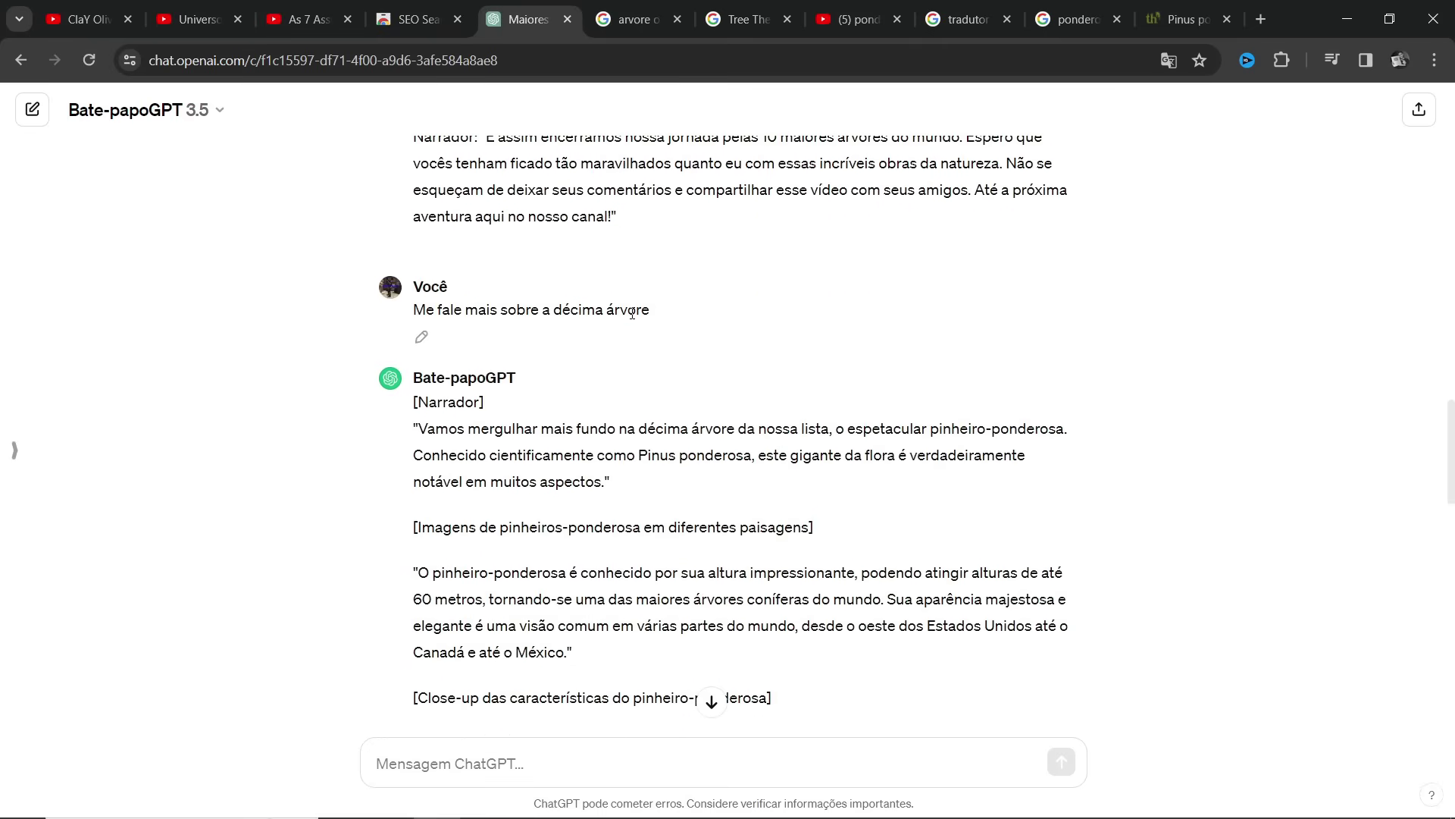
Go back to the script's tenth-place narration about the pinheiro-ponderosa and highlight its text.
{"action": "scroll", "coordinate": [741, 418], "scroll_direction": "up", "scroll_amount": 2}
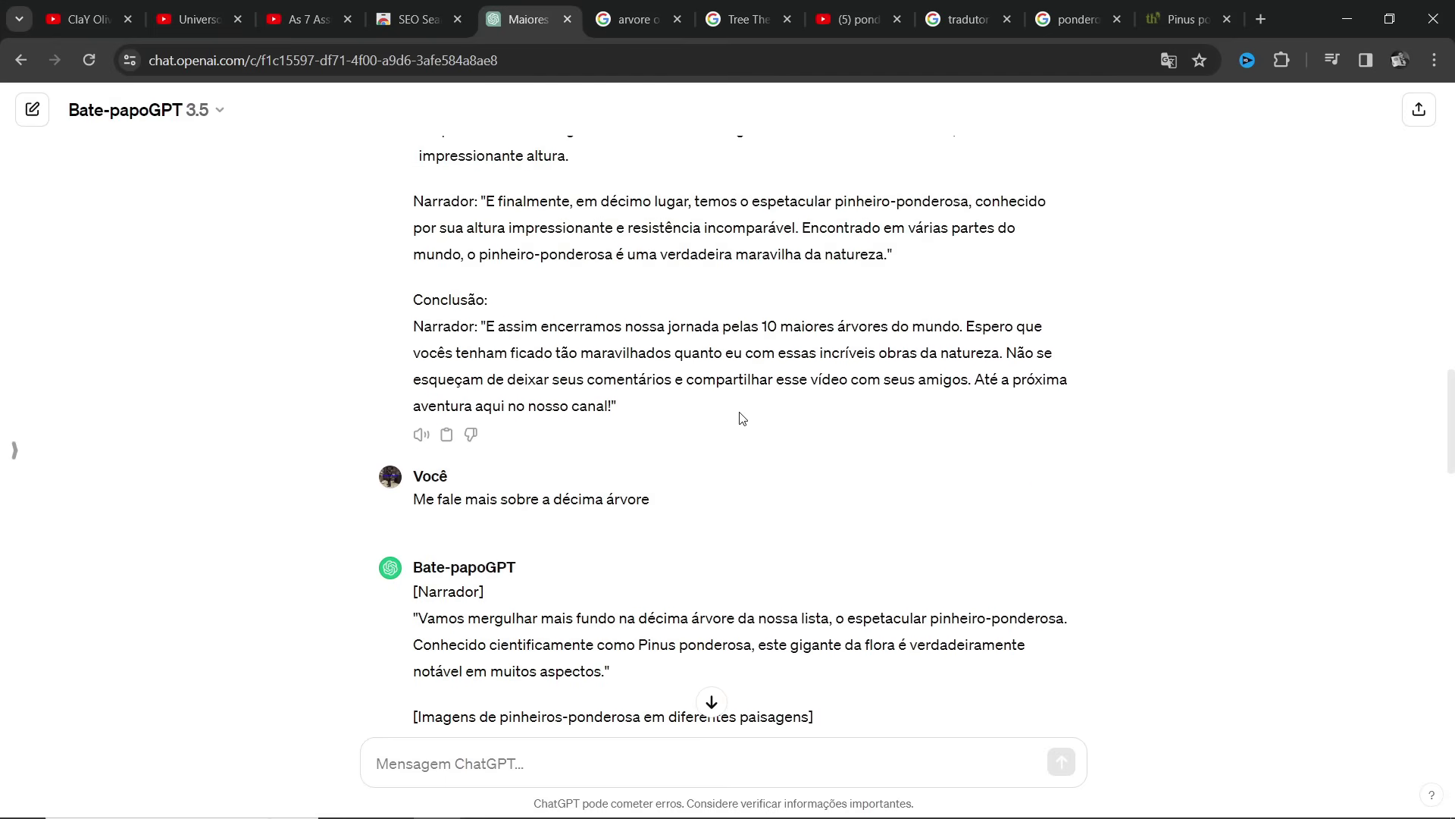
{"action": "scroll", "coordinate": [742, 418], "scroll_direction": "up", "scroll_amount": 2}
{"action": "scroll", "coordinate": [584, 377], "scroll_direction": "up", "scroll_amount": 1}
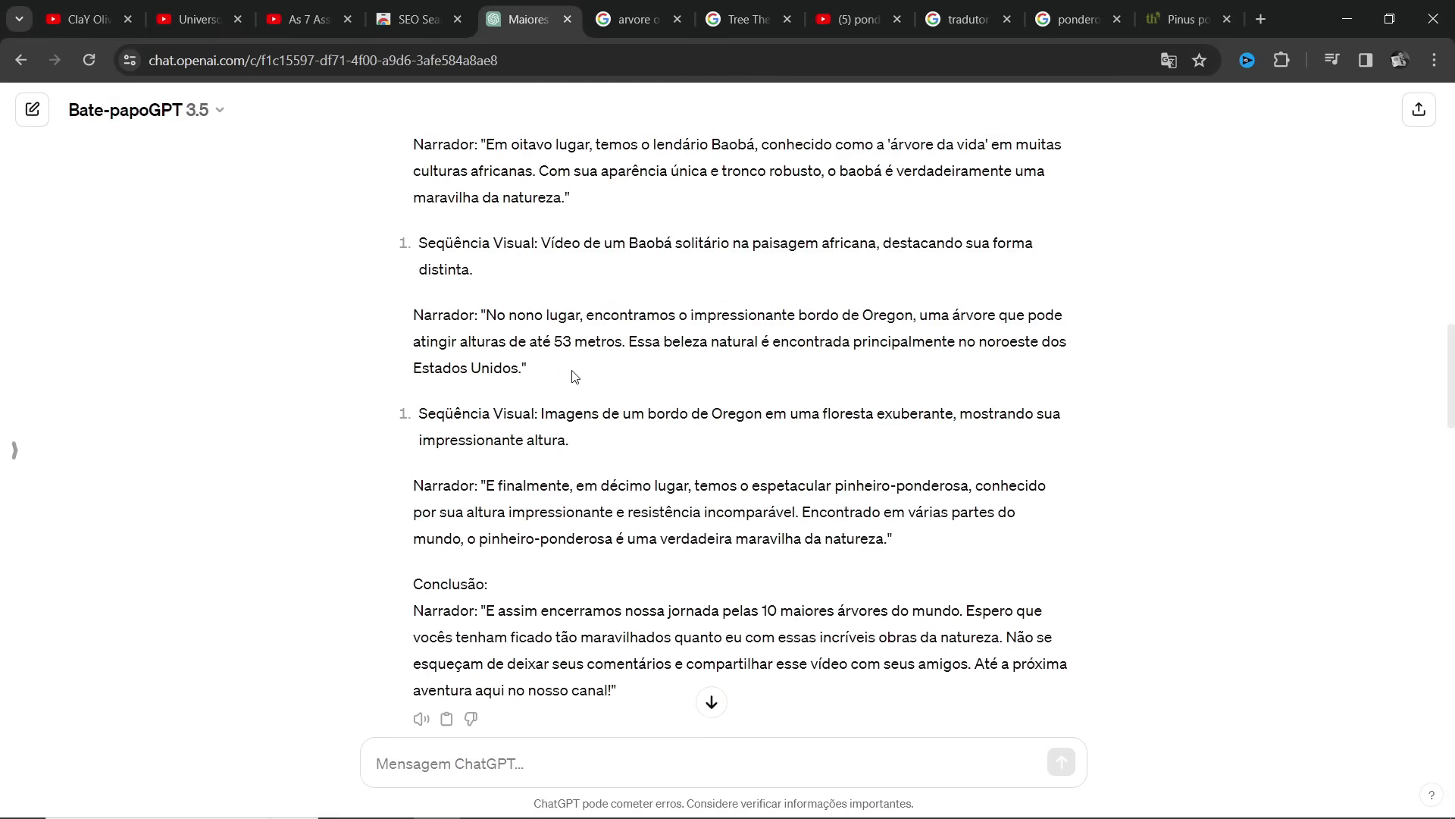
{"action": "scroll", "coordinate": [580, 388], "scroll_direction": "down", "scroll_amount": 2}
{"action": "left_click_drag", "start_coordinate": [895, 354], "coordinate": [418, 290]}
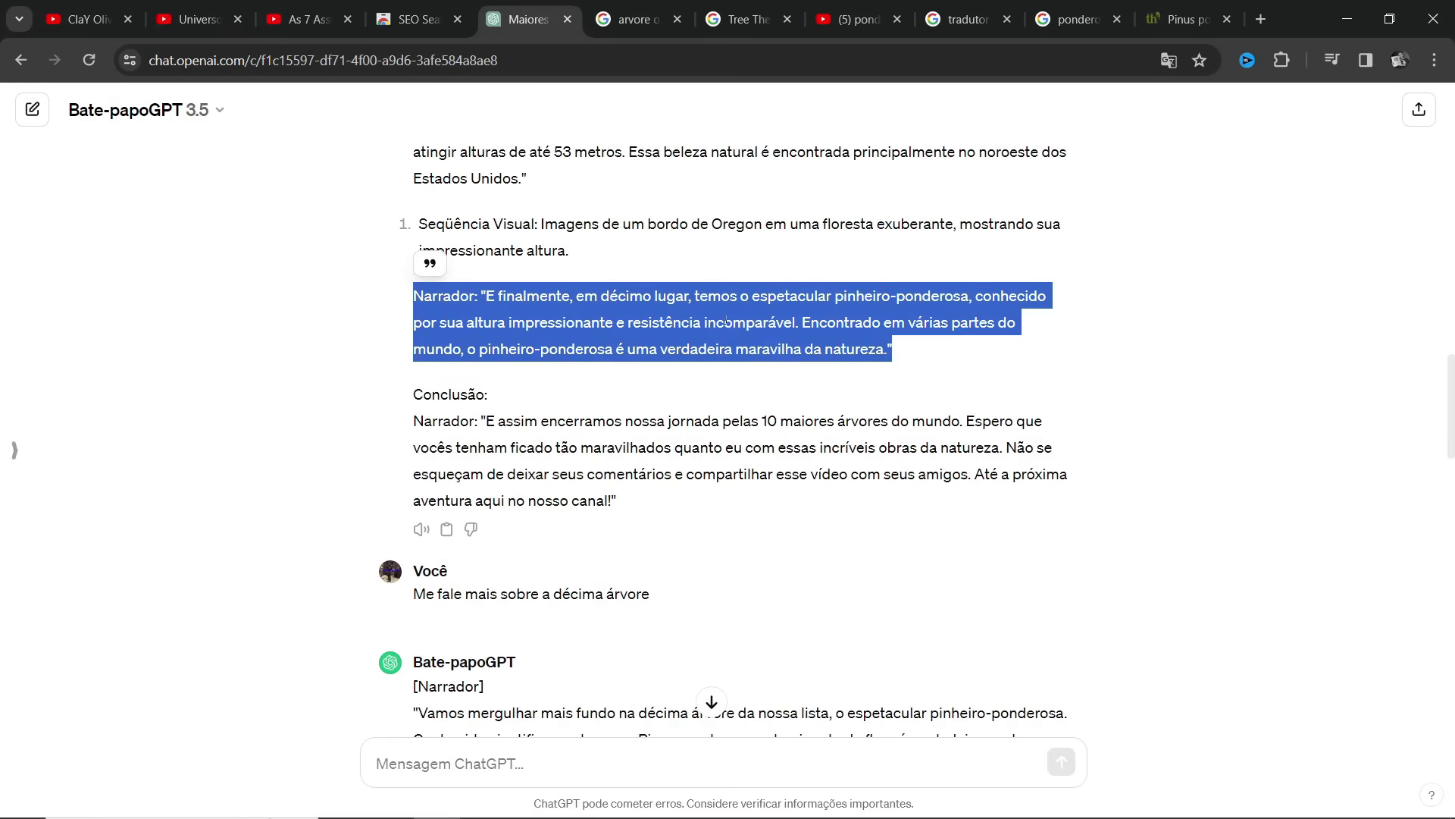
{"action": "left_click", "coordinate": [897, 354]}
{"action": "left_click_drag", "start_coordinate": [896, 354], "coordinate": [488, 296]}
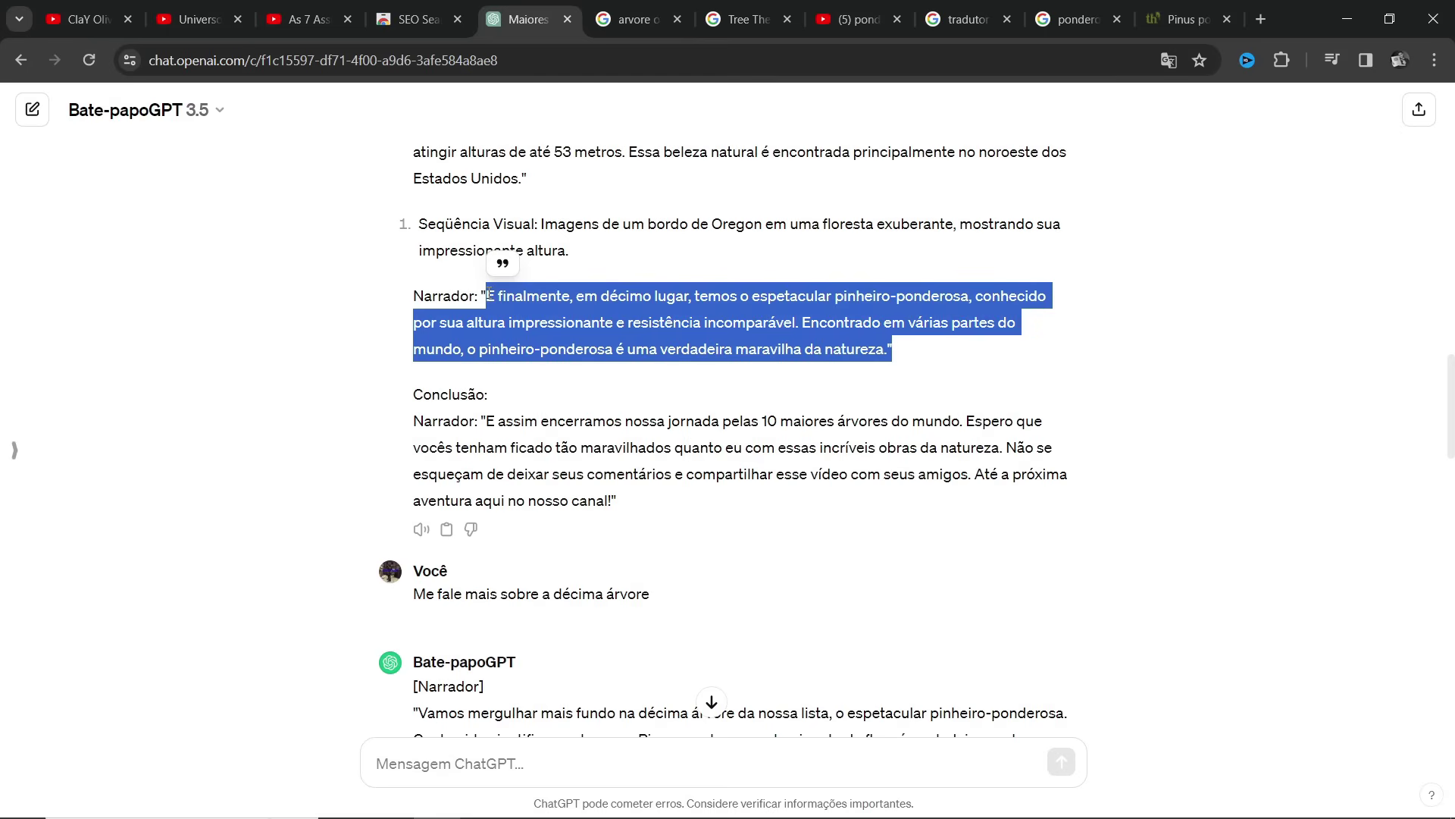
Highlight the follow-up question about the tenth tree and ChatGPT's entire detailed answer on the pinheiro-ponderosa.
{"action": "scroll", "coordinate": [636, 348], "scroll_direction": "down", "scroll_amount": 2}
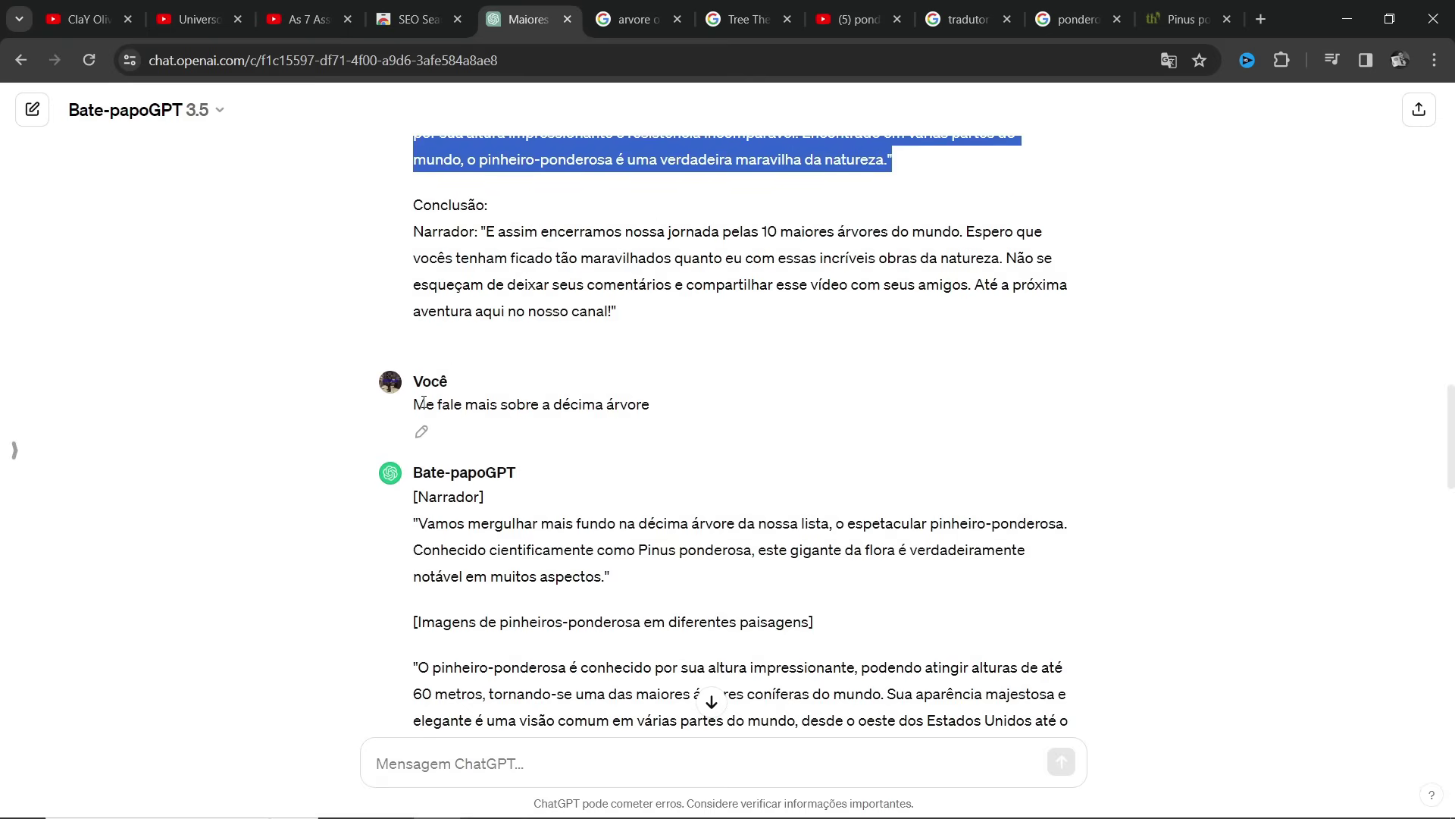
{"action": "left_click_drag", "start_coordinate": [418, 404], "coordinate": [647, 407]}
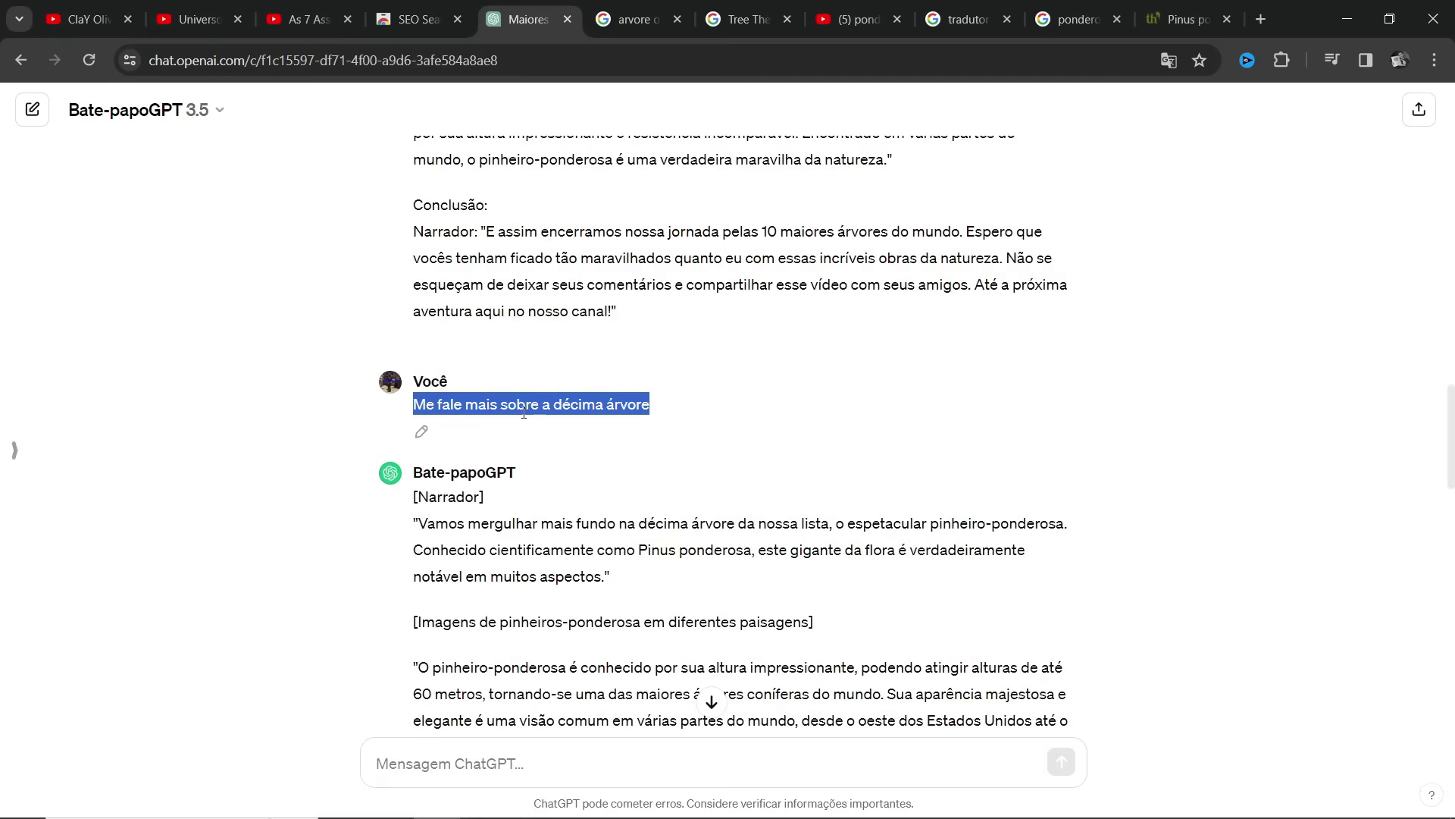
{"action": "scroll", "coordinate": [620, 403], "scroll_direction": "down", "scroll_amount": 4}
{"action": "left_click_drag", "start_coordinate": [413, 243], "coordinate": [678, 504]}
{"action": "scroll", "coordinate": [606, 318], "scroll_direction": "down", "scroll_amount": 2}
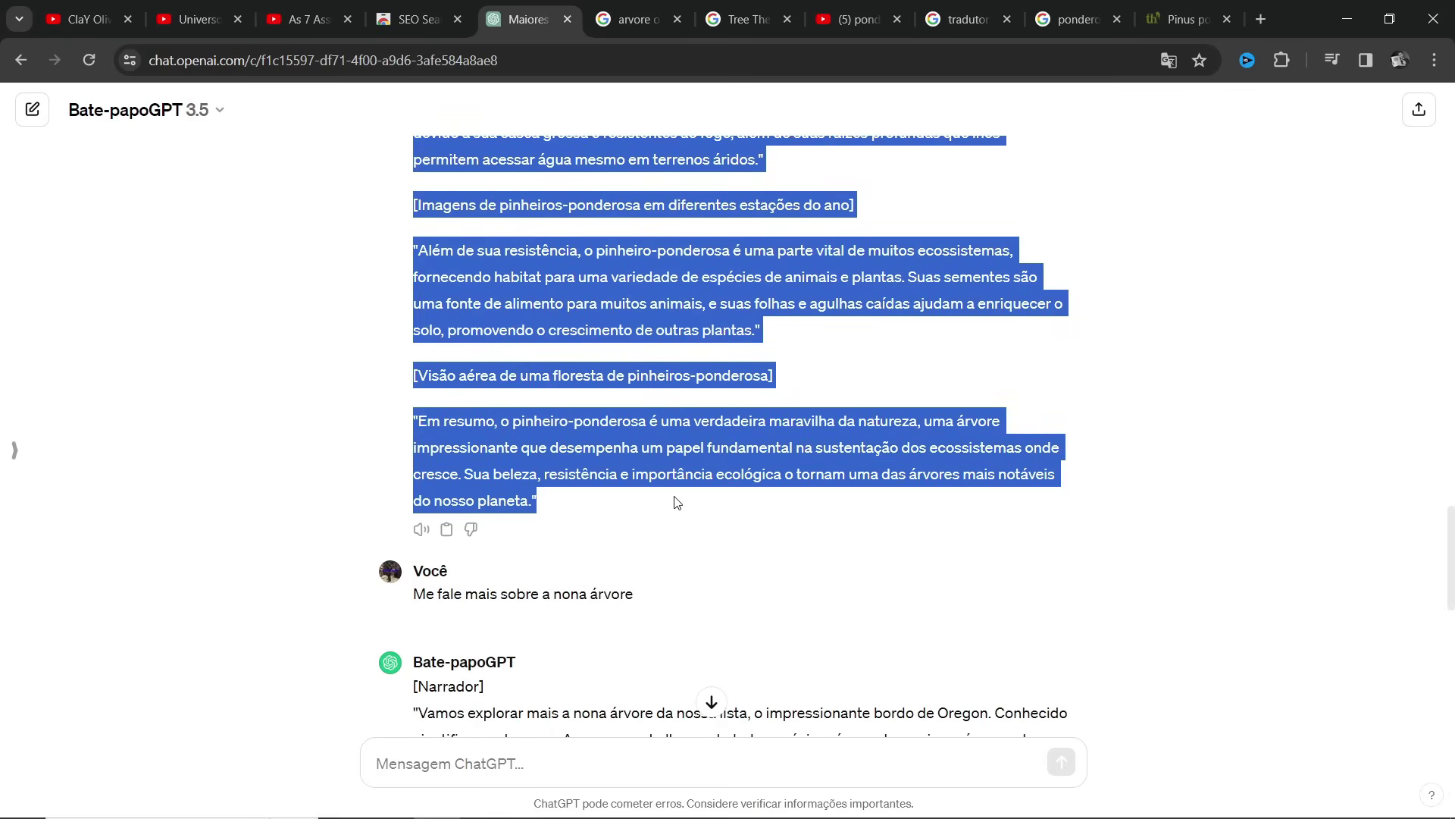
{"action": "scroll", "coordinate": [749, 466], "scroll_direction": "up", "scroll_amount": 1}
{"action": "scroll", "coordinate": [664, 422], "scroll_direction": "up", "scroll_amount": 4}
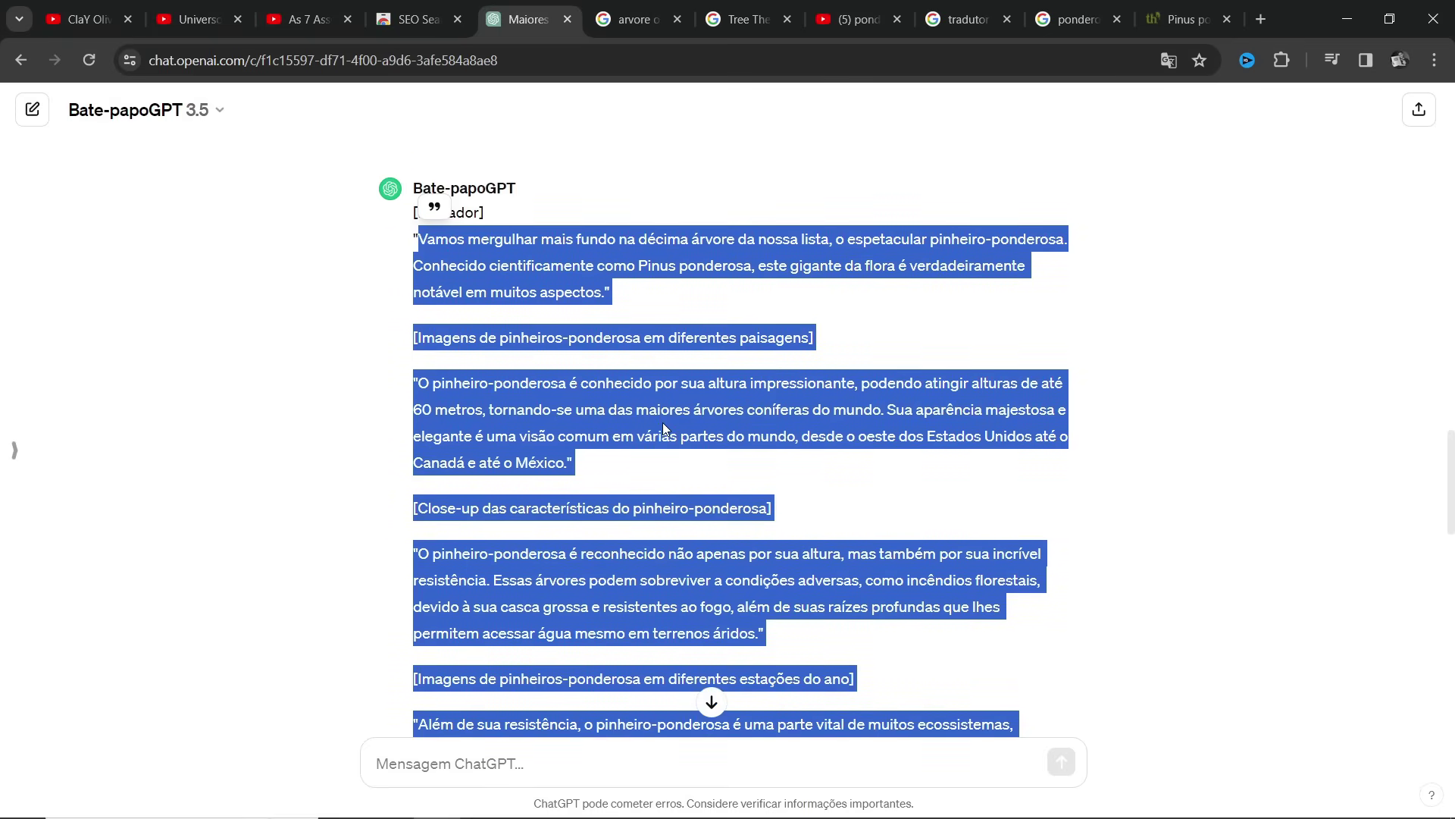
Examine the answer's details on the pinheiro-ponderosa, highlighting "60 metros" and the passage about its resistance, and read on to the summary.
{"action": "left_click_drag", "start_coordinate": [413, 409], "coordinate": [489, 410]}
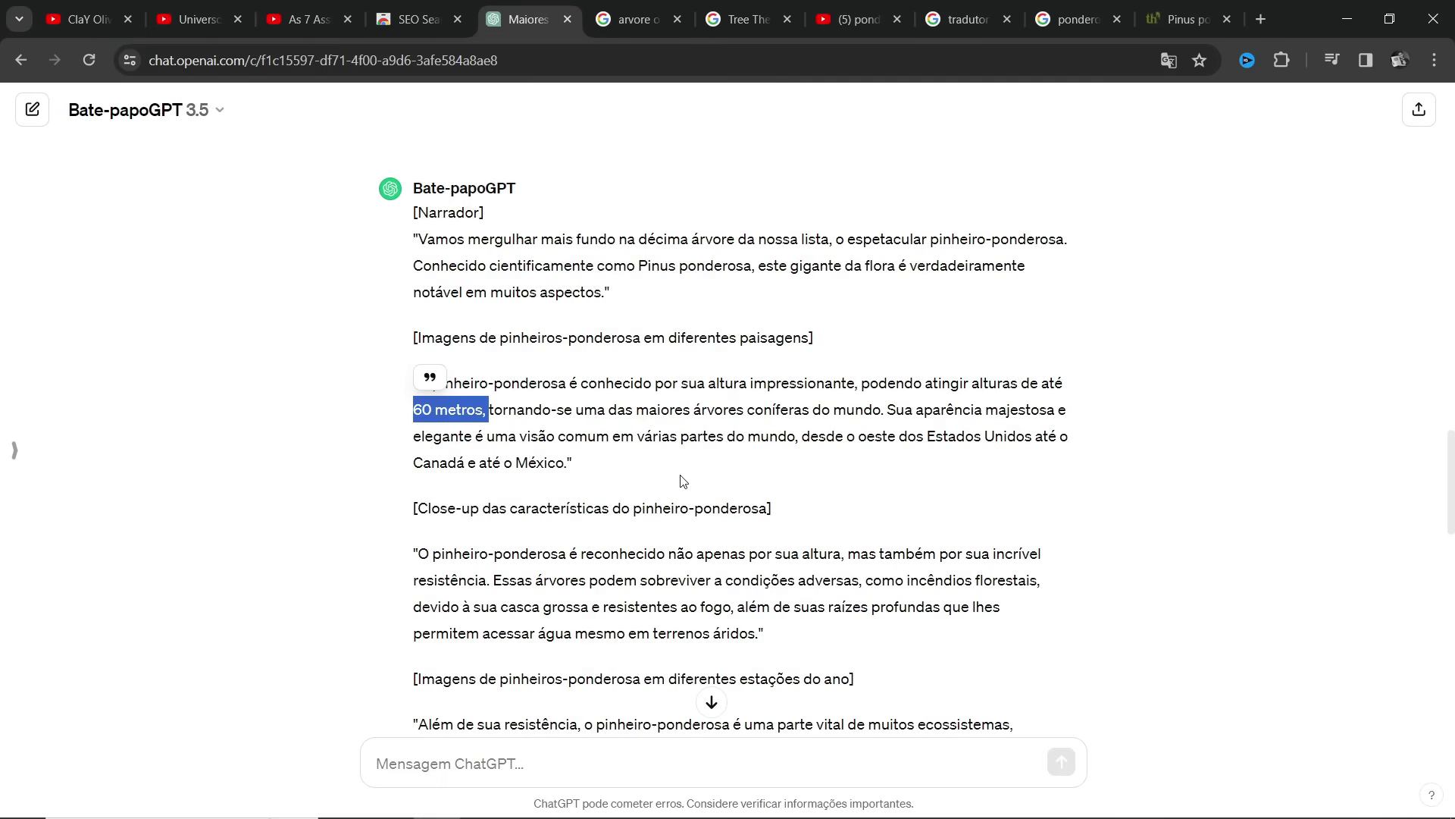
{"action": "scroll", "coordinate": [683, 481], "scroll_direction": "down", "scroll_amount": 1}
{"action": "left_click_drag", "start_coordinate": [764, 540], "coordinate": [652, 476]}
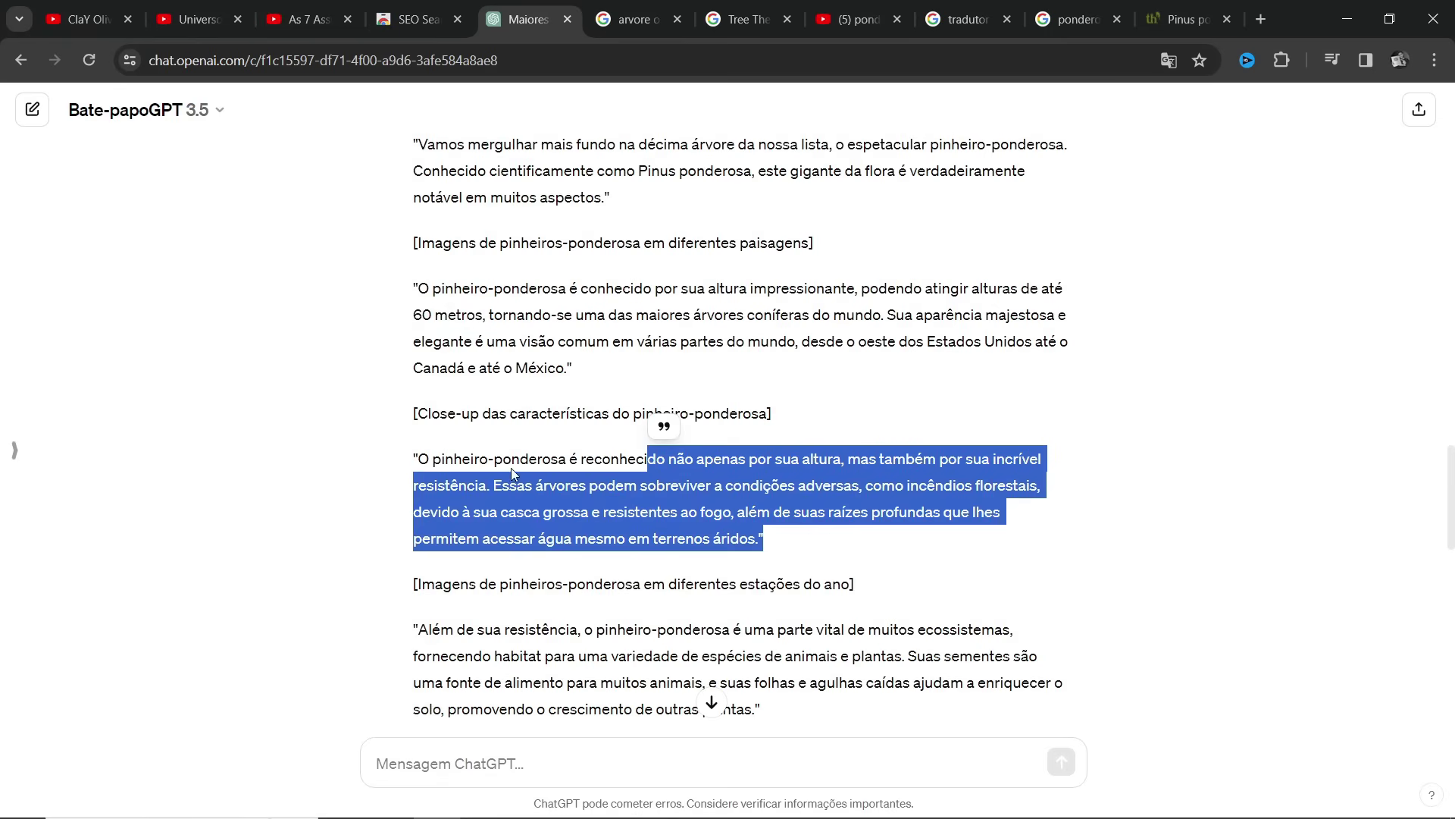
{"action": "left_click", "coordinate": [476, 464]}
{"action": "left_click_drag", "start_coordinate": [422, 458], "coordinate": [959, 483]}
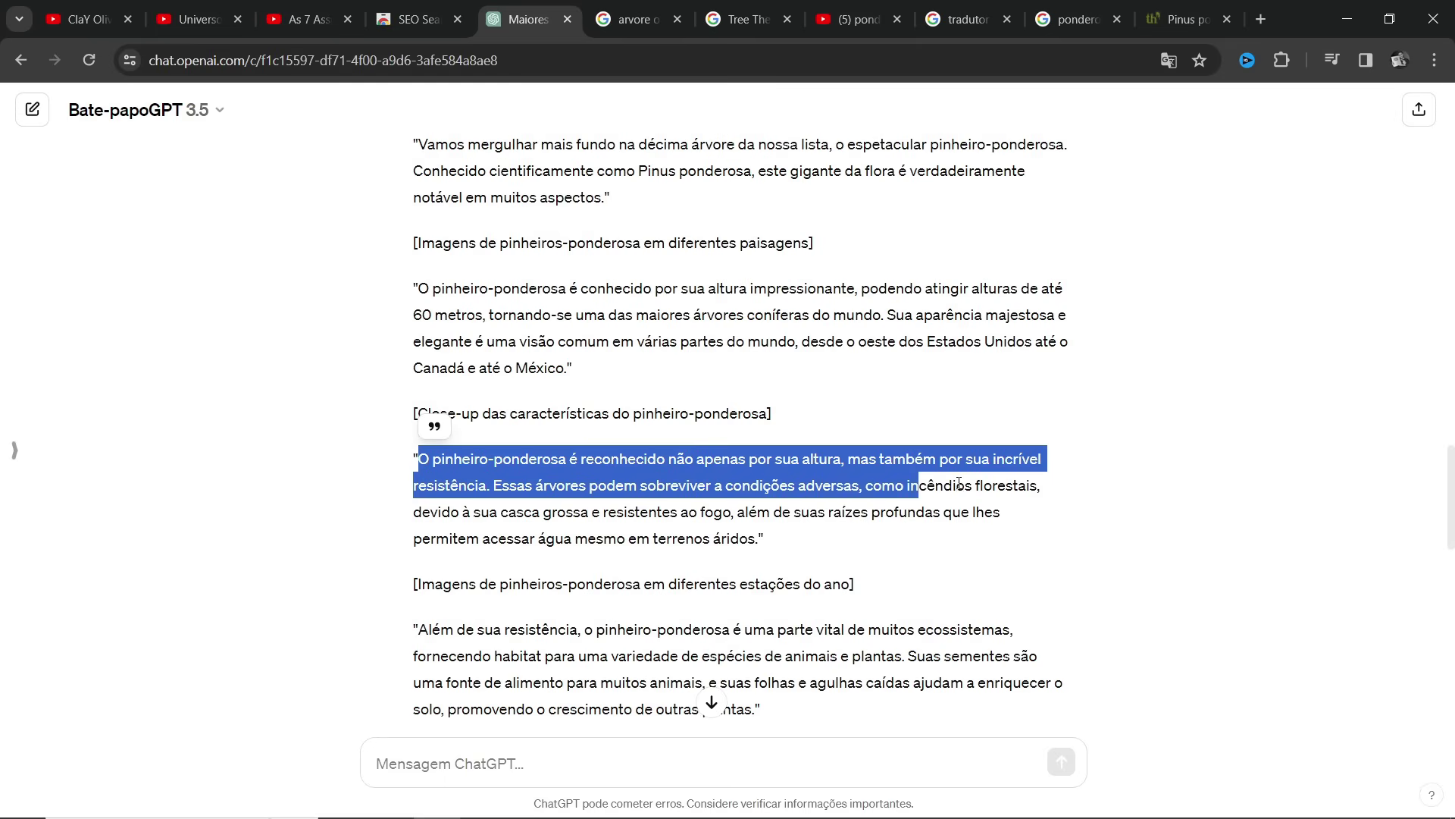
{"action": "left_click", "coordinate": [785, 547]}
{"action": "scroll", "coordinate": [786, 531], "scroll_direction": "down", "scroll_amount": 3}
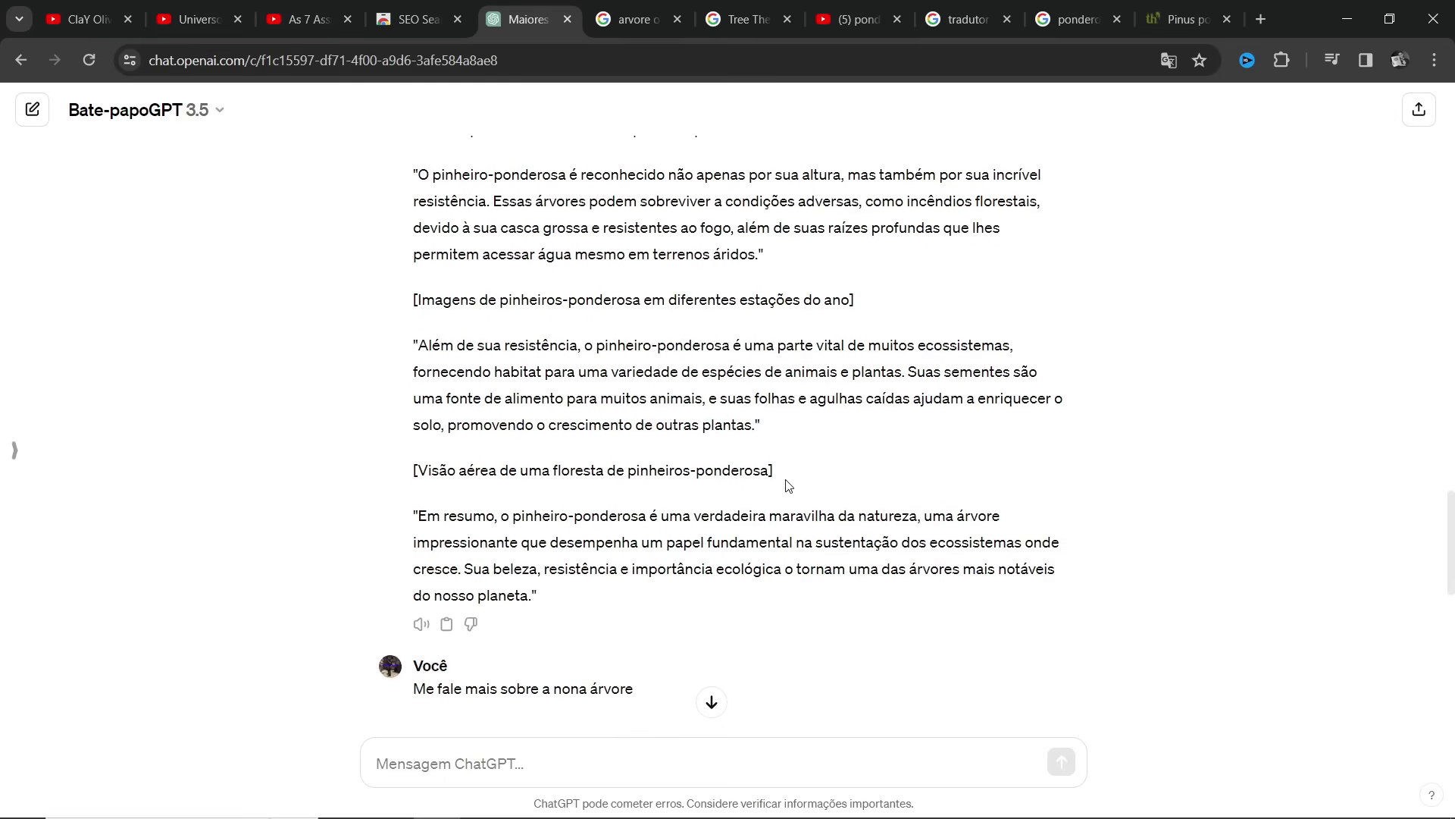
Compare the Google results for "arvore o pinheiro-ponderosa" and the ChatGPT answer with the script draft in Notepad.
{"action": "key", "text": "ctrl+Tab"}
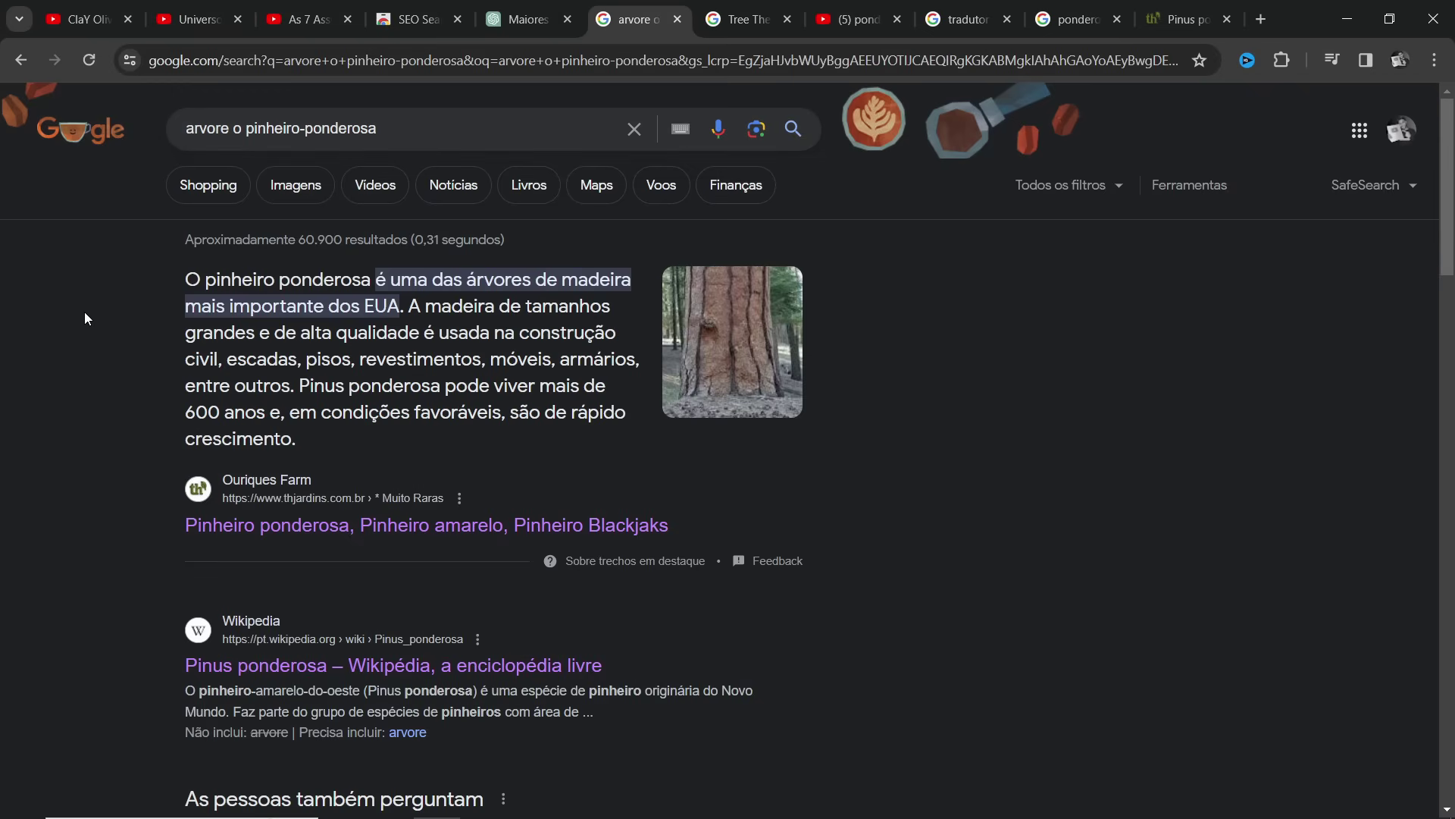
{"action": "key", "text": "alt+Tab"}
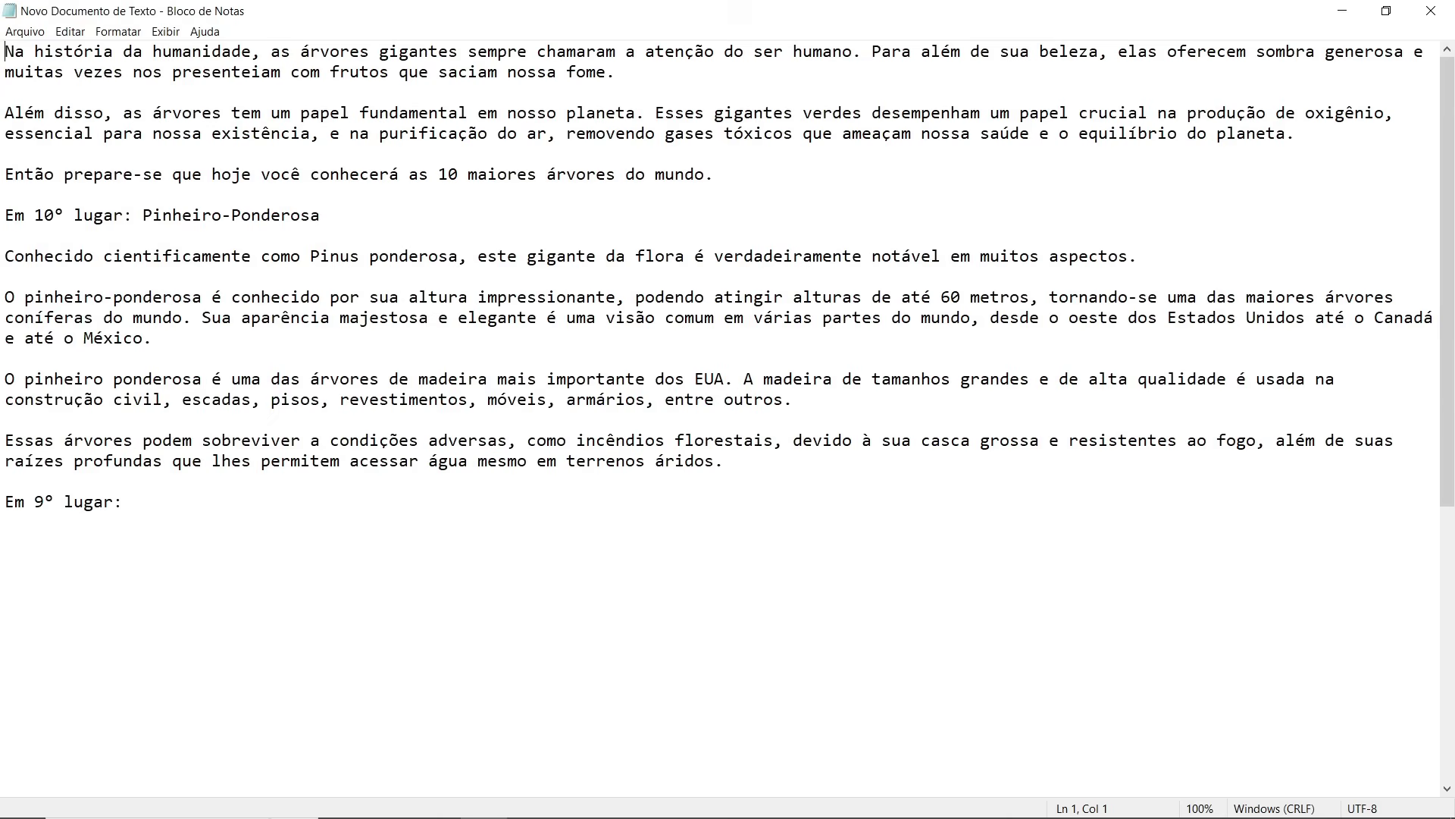
{"action": "left_click", "coordinate": [442, 800]}
{"action": "left_click", "coordinate": [528, 19]}
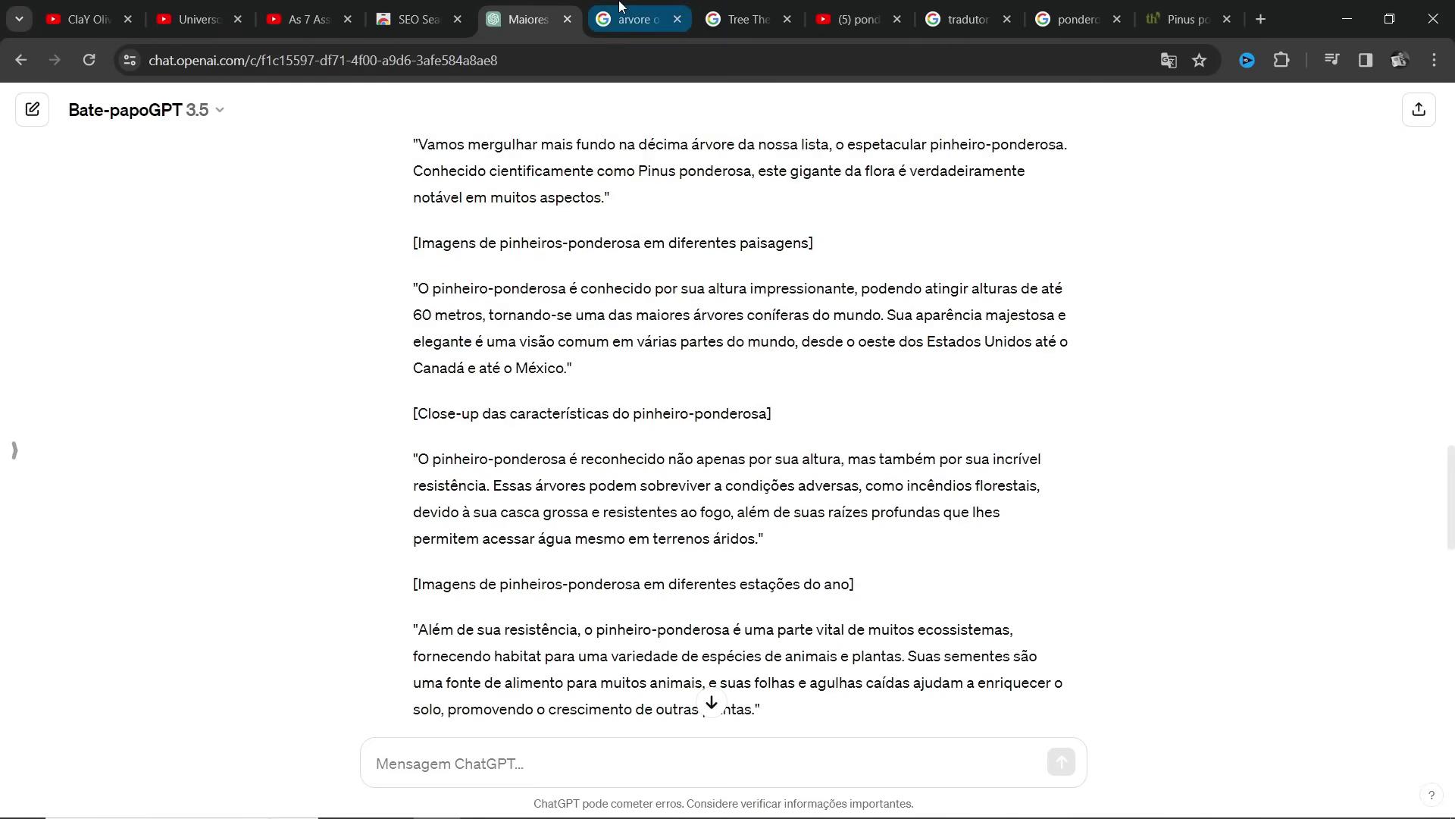
{"action": "left_click", "coordinate": [619, 9]}
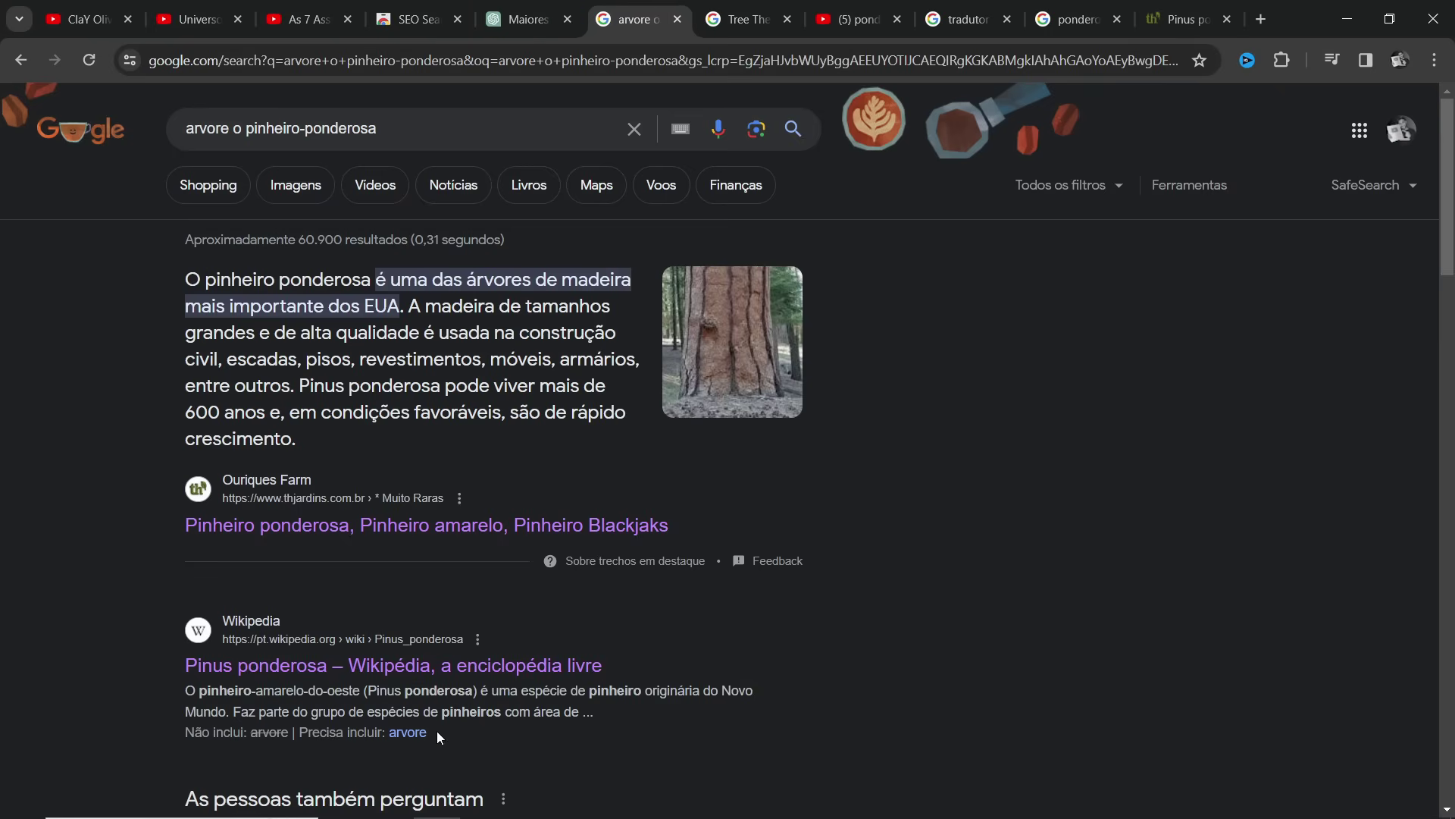
{"action": "left_click", "coordinate": [483, 800]}
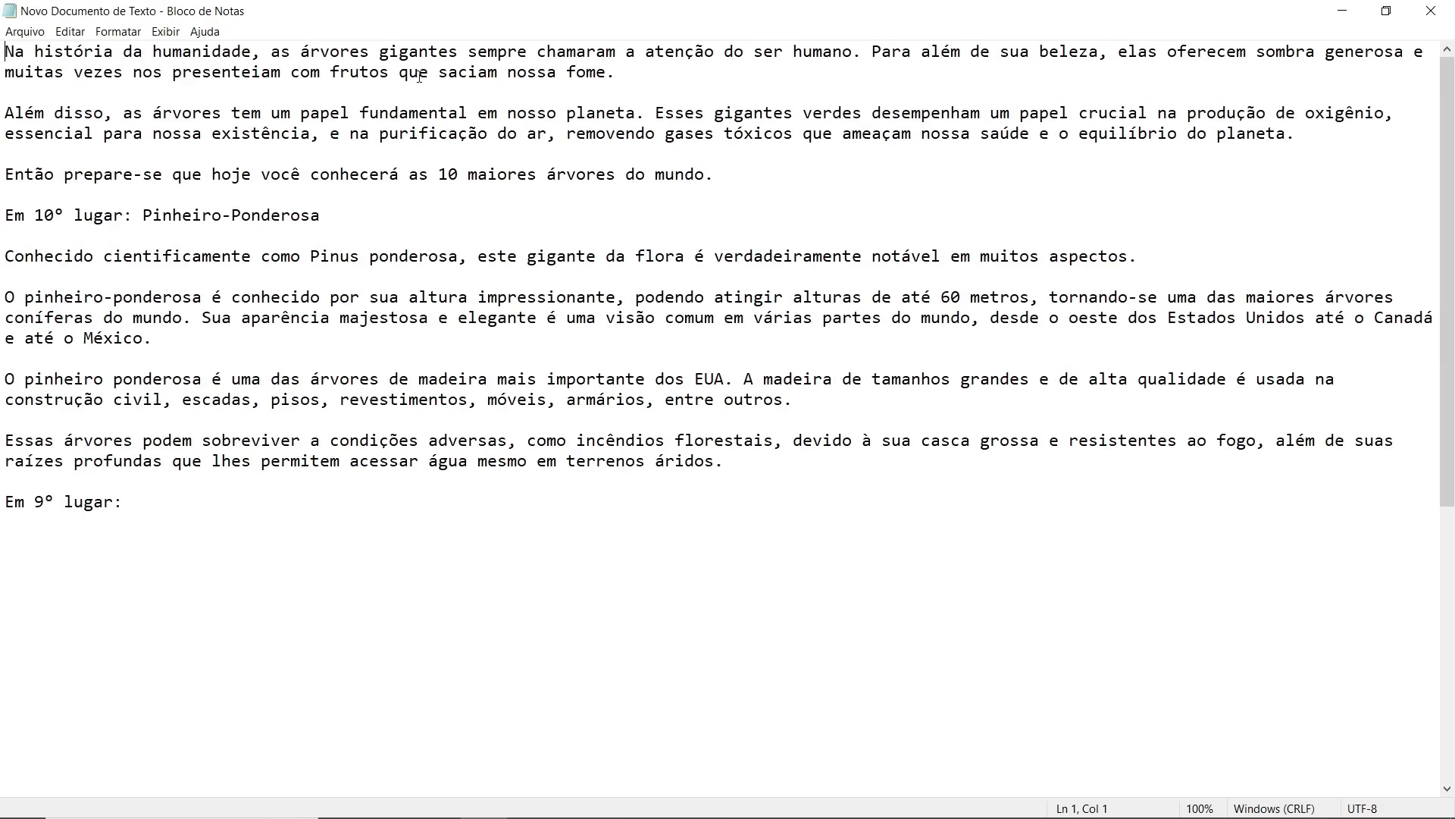
Review the draft's introduction, highlighting its opening paragraphs, the "Então prepare-se" sentence and the tenth-place name "Pinheiro-Ponderosa".
{"action": "left_click_drag", "start_coordinate": [631, 74], "coordinate": [5, 51]}
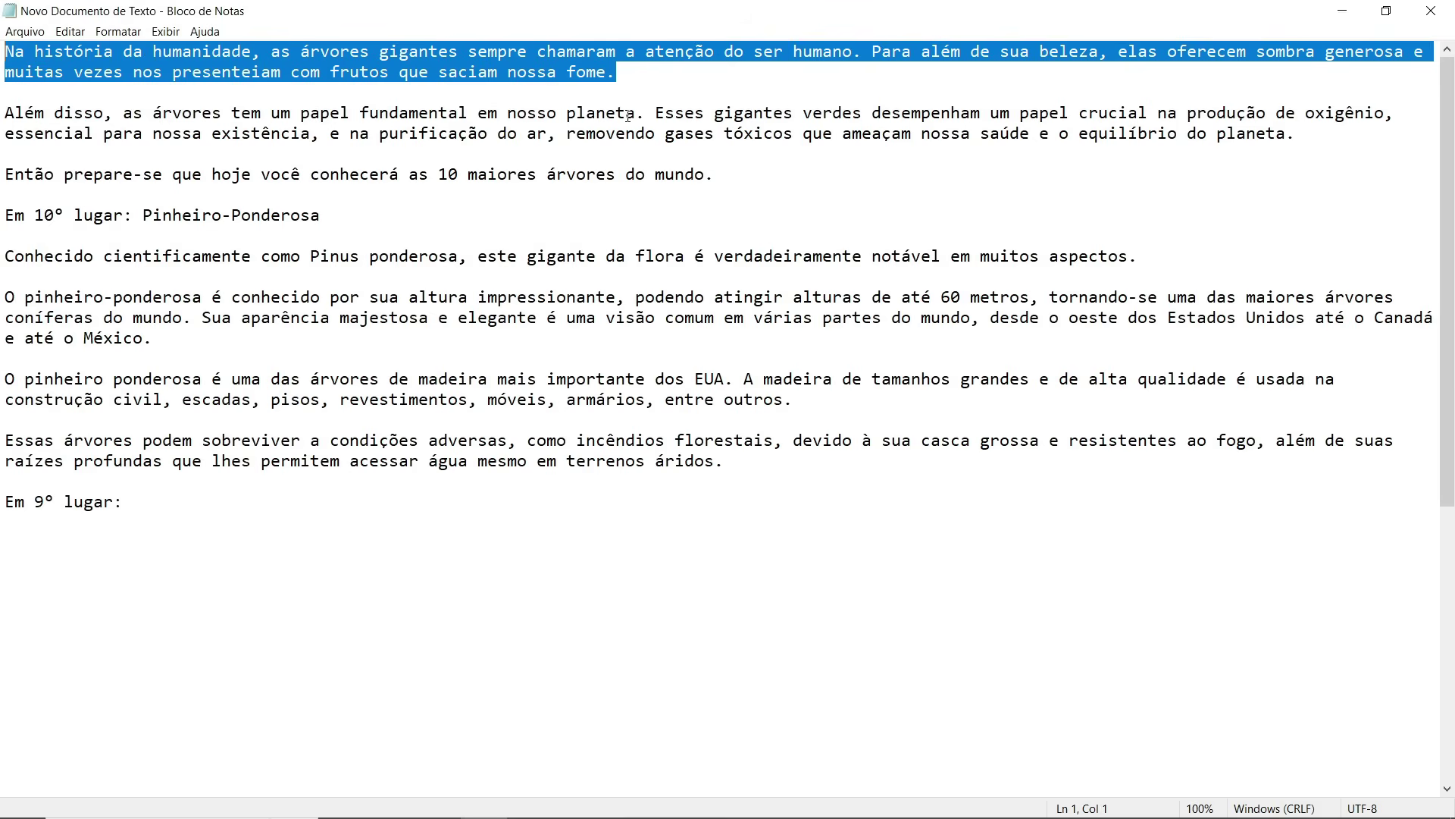
{"action": "left_click_drag", "start_coordinate": [657, 114], "coordinate": [28, 61]}
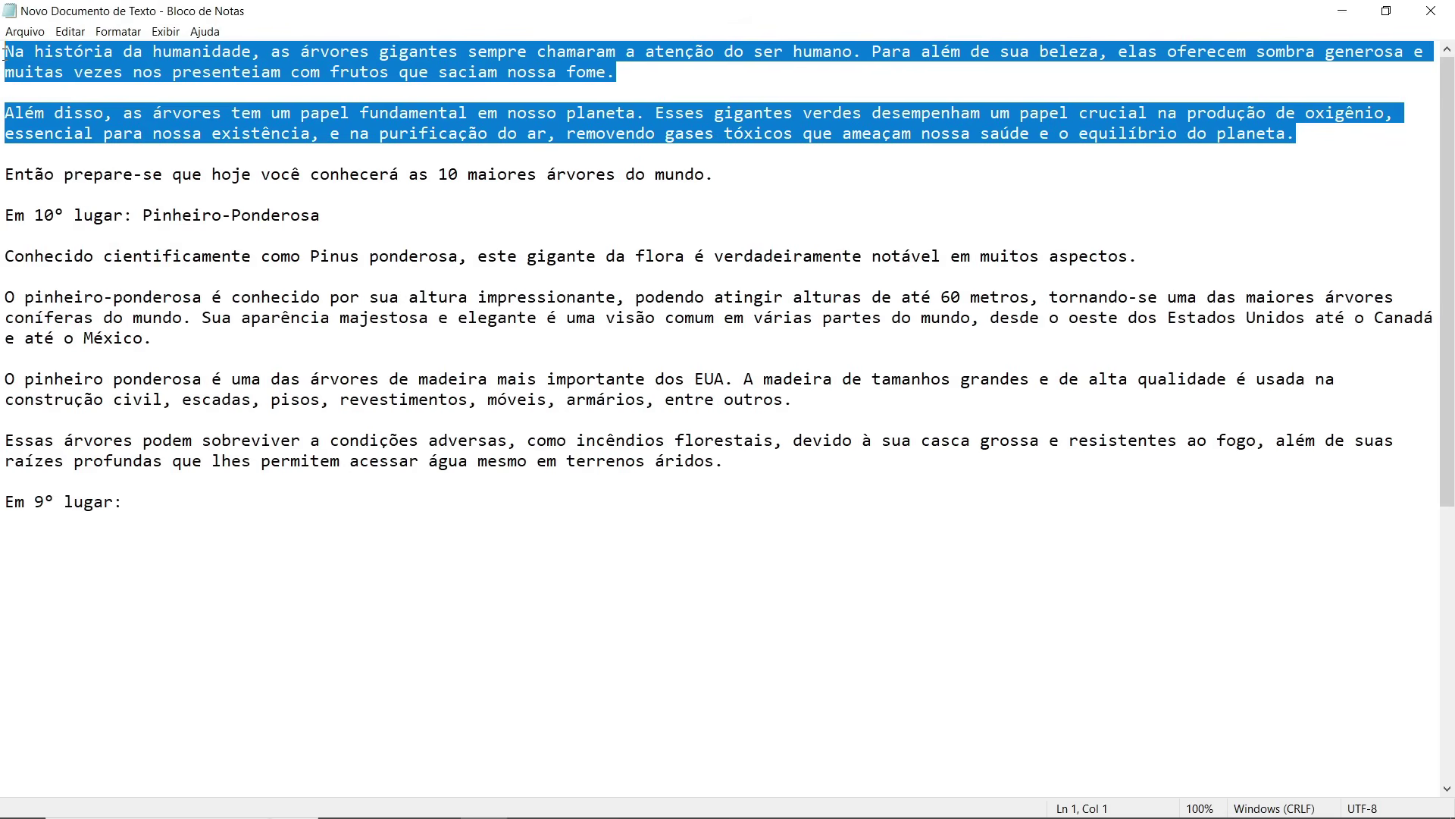
{"action": "left_click", "coordinate": [84, 174]}
{"action": "left_click_drag", "start_coordinate": [31, 176], "coordinate": [145, 182]}
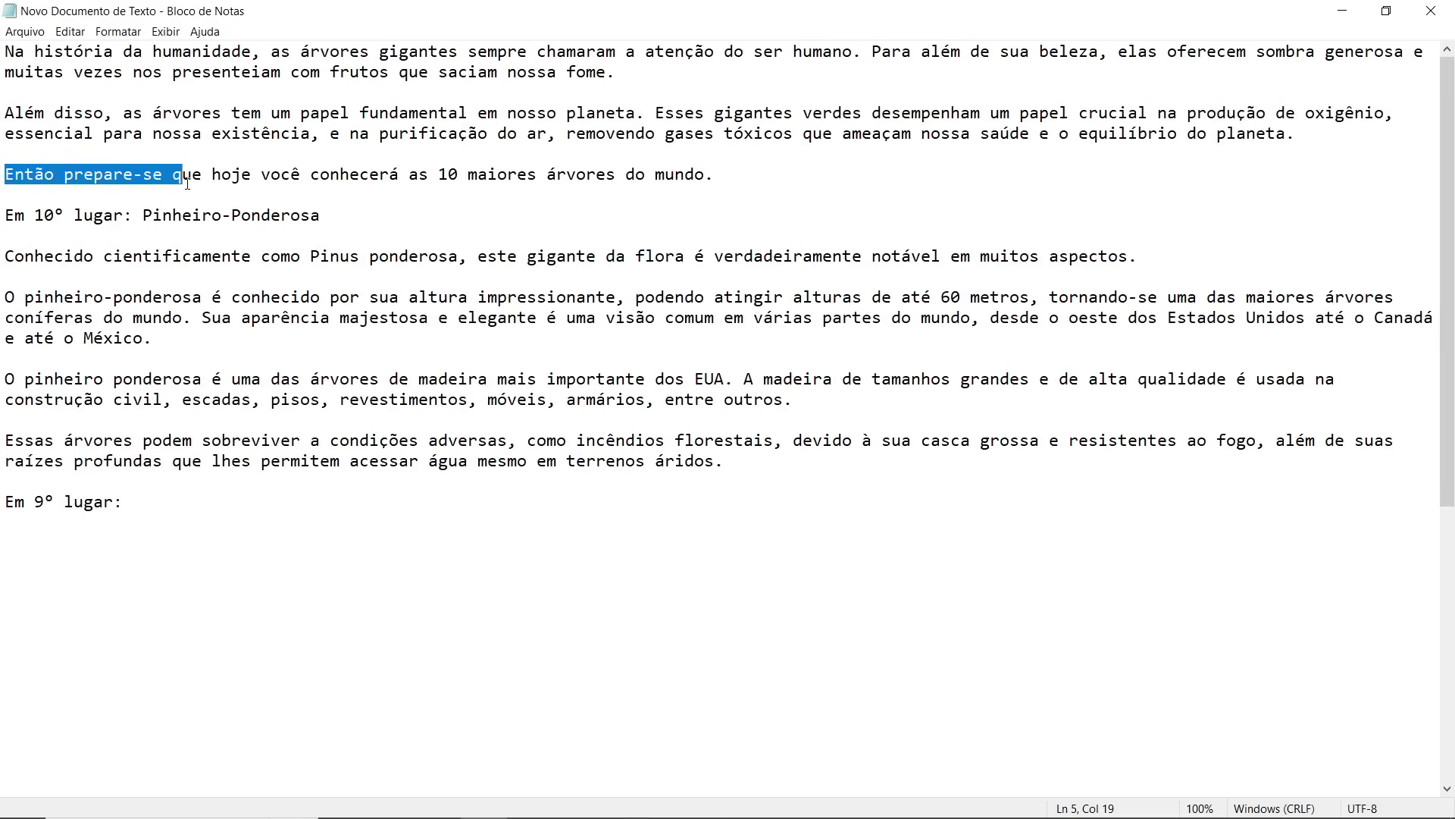
{"action": "left_click_drag", "start_coordinate": [252, 180], "coordinate": [723, 180]}
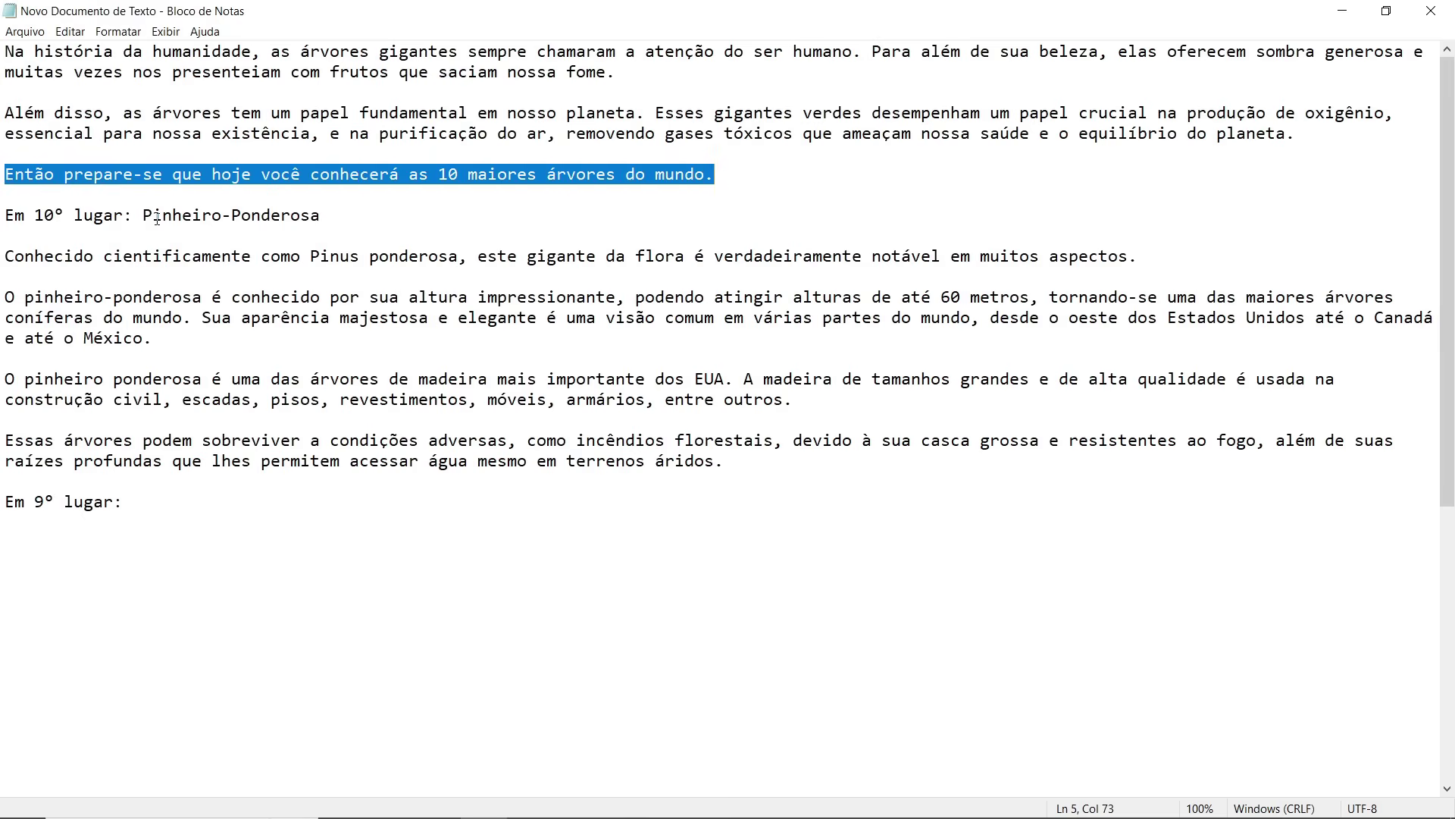
{"action": "left_click_drag", "start_coordinate": [341, 215], "coordinate": [190, 214]}
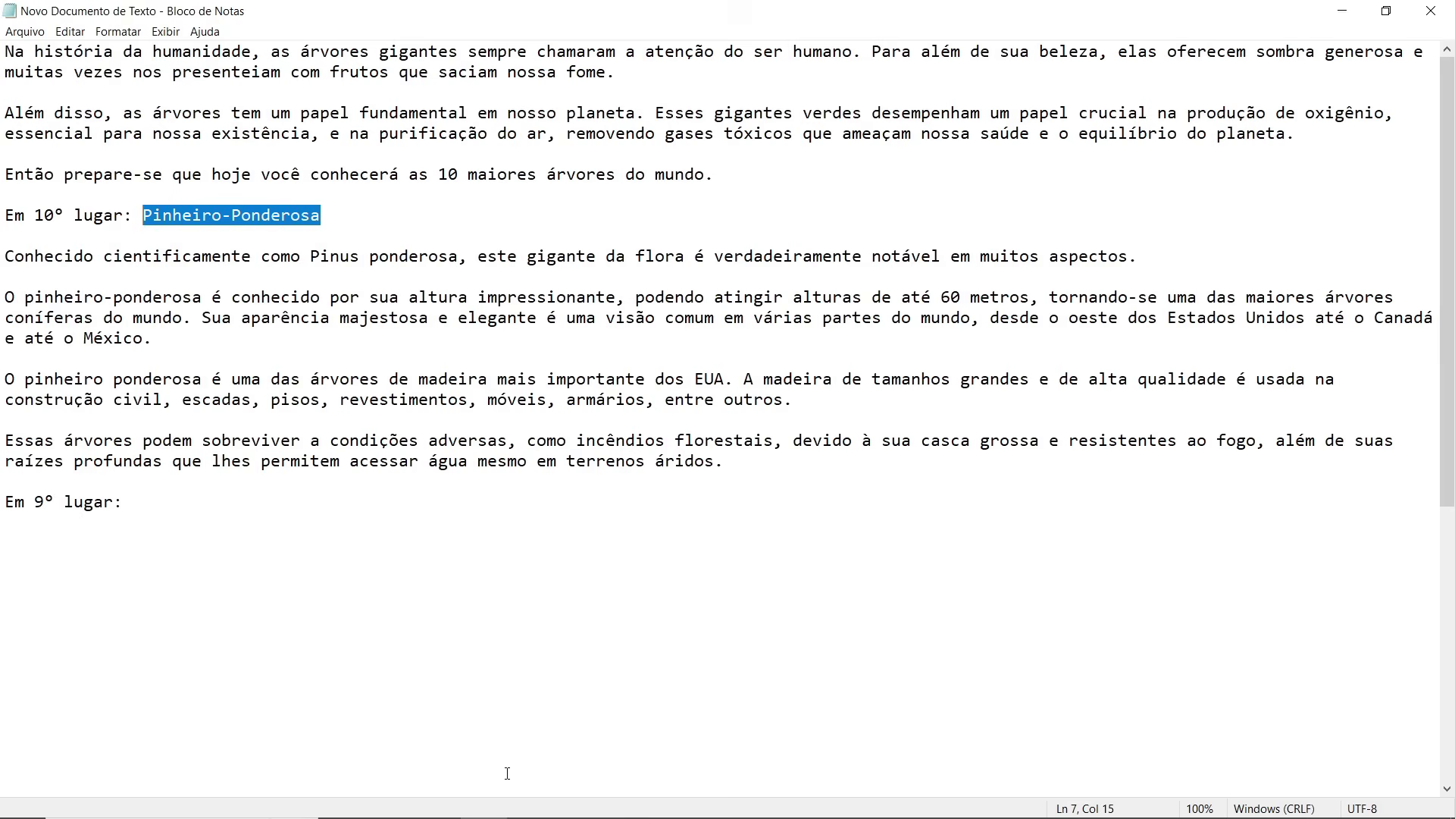
Switch to the ChatGPT conversation in the browser and highlight the passage on the pinheiro-ponderosa's height in the tenth-tree answer.
{"action": "left_click", "coordinate": [460, 802]}
{"action": "left_click", "coordinate": [519, 33]}
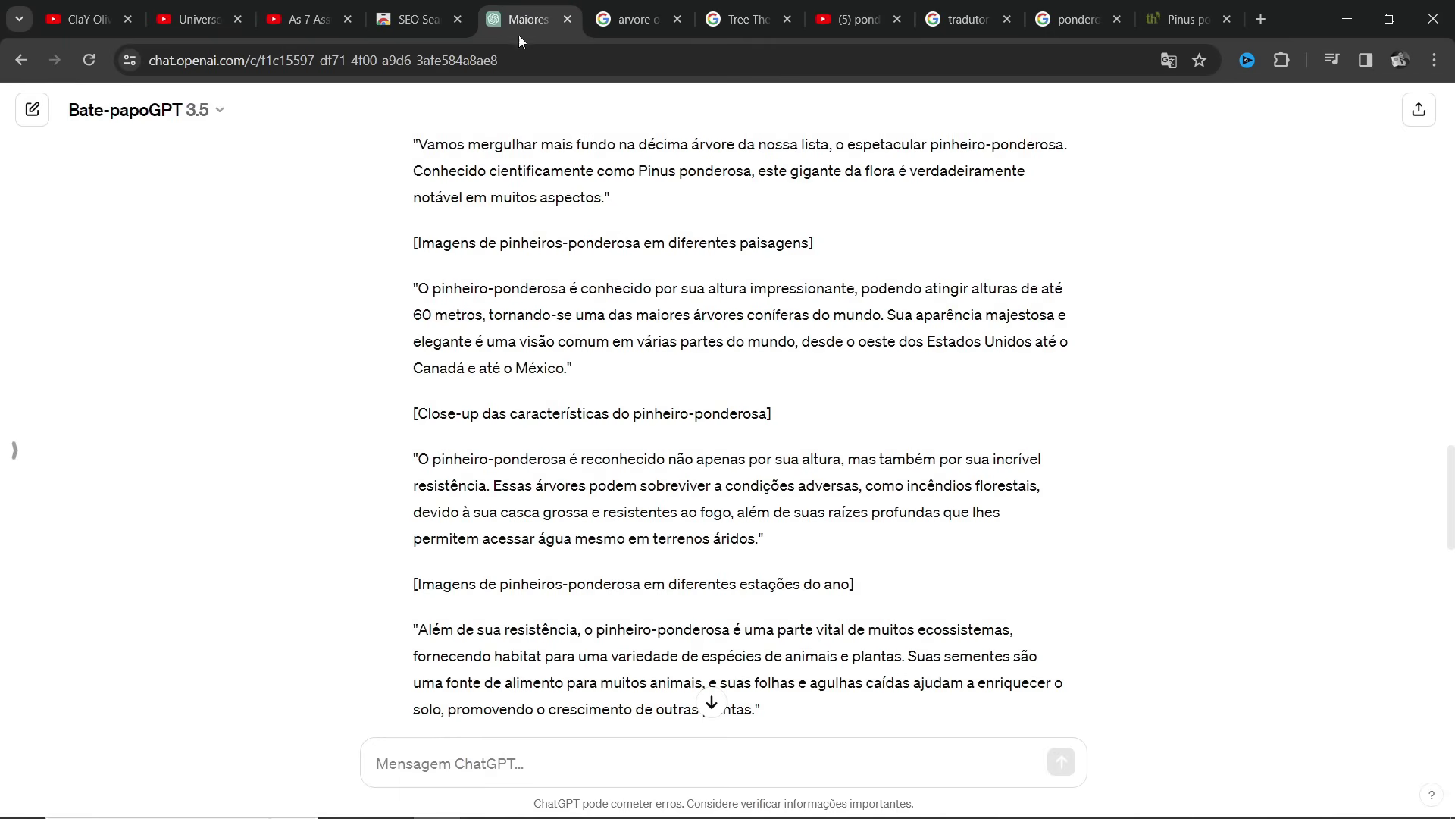
{"action": "scroll", "coordinate": [698, 413], "scroll_direction": "down", "scroll_amount": 3}
{"action": "scroll", "coordinate": [698, 413], "scroll_direction": "up", "scroll_amount": 7}
{"action": "scroll", "coordinate": [457, 322], "scroll_direction": "down", "scroll_amount": 1}
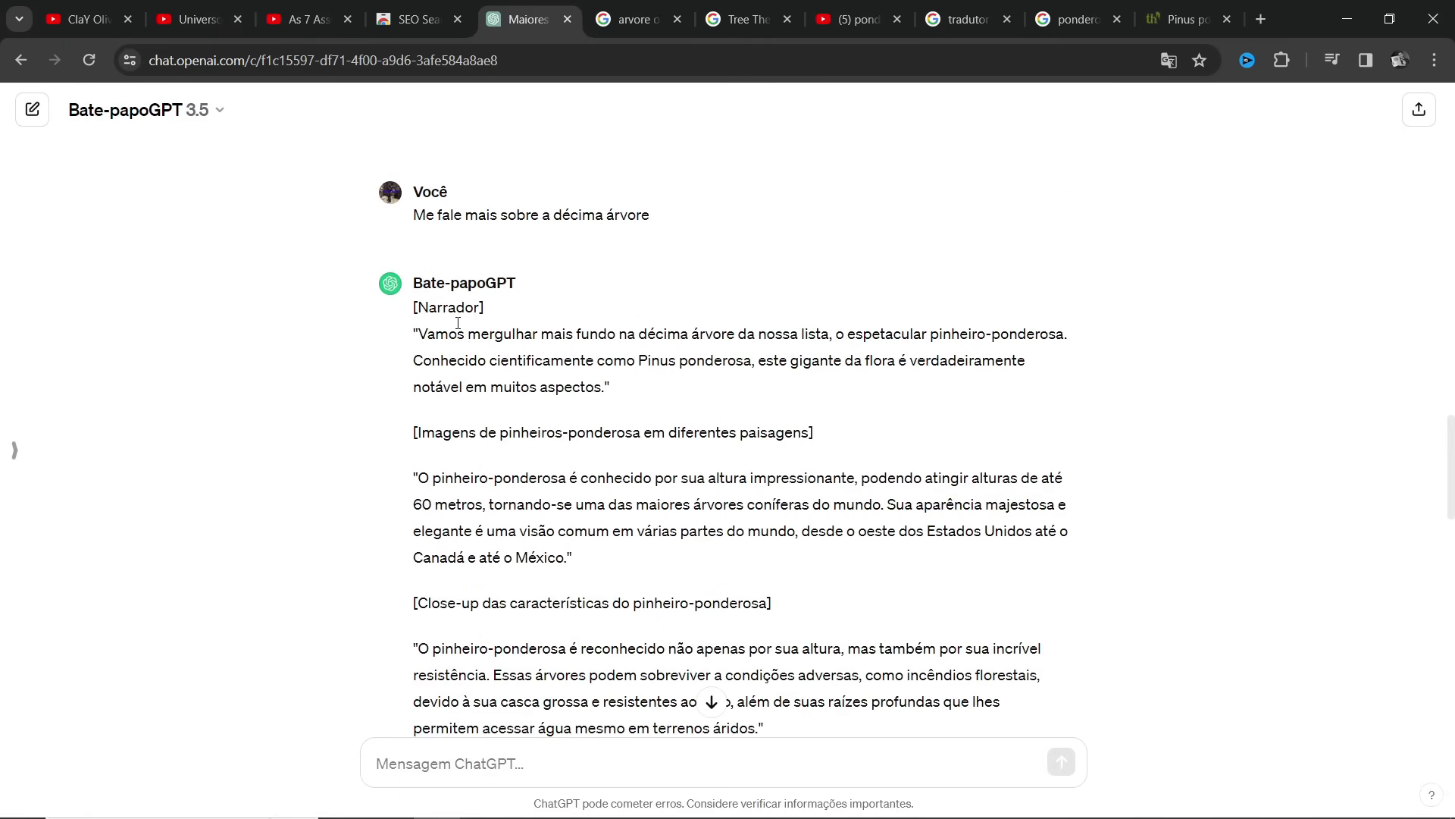
{"action": "scroll", "coordinate": [462, 293], "scroll_direction": "down", "scroll_amount": 2}
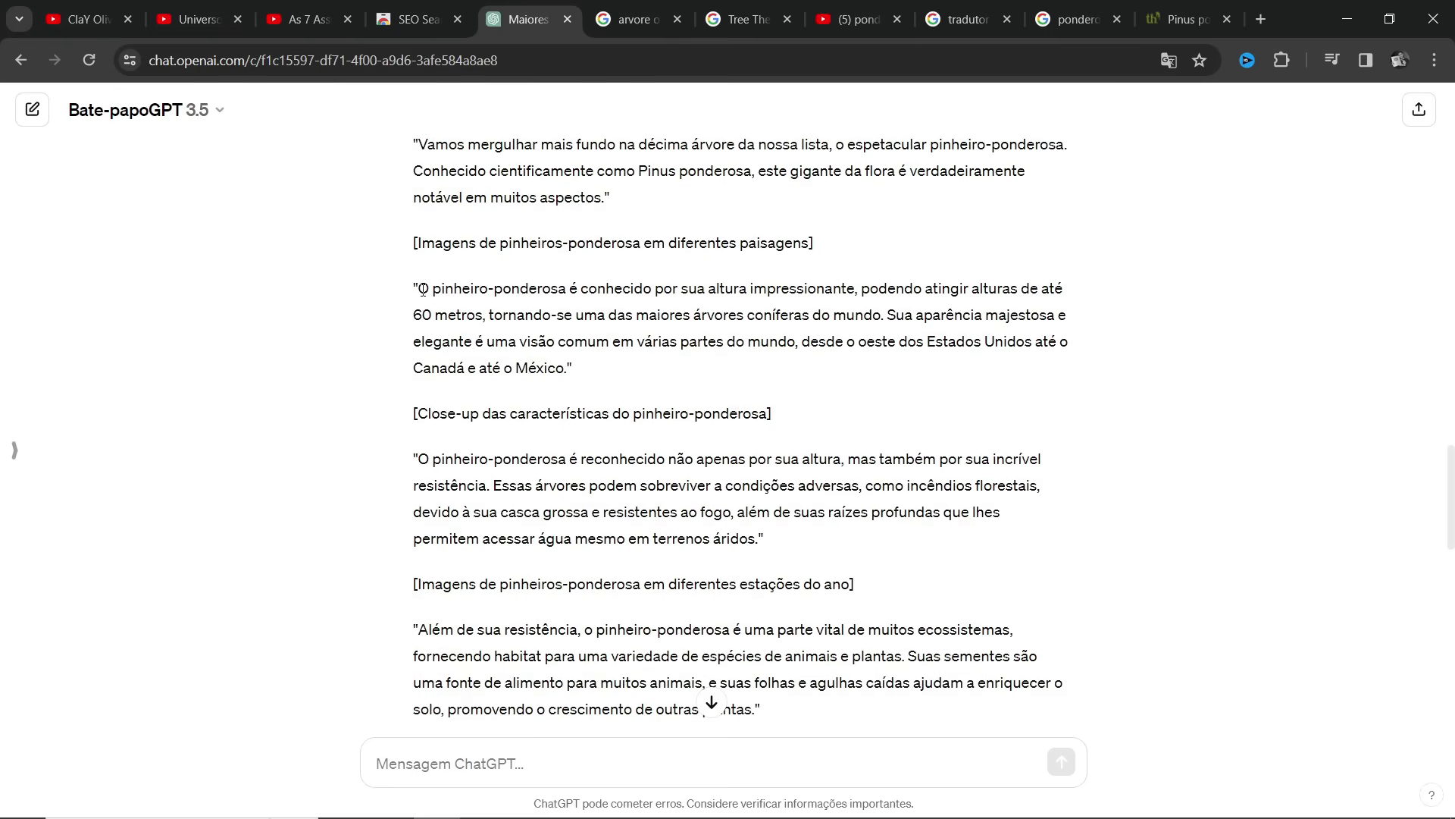
{"action": "left_click_drag", "start_coordinate": [423, 289], "coordinate": [659, 320]}
Return to the Notepad draft and highlight the tenth-place paragraphs on the pinheiro-ponderosa's height and on its wood uses.
{"action": "left_click", "coordinate": [422, 805]}
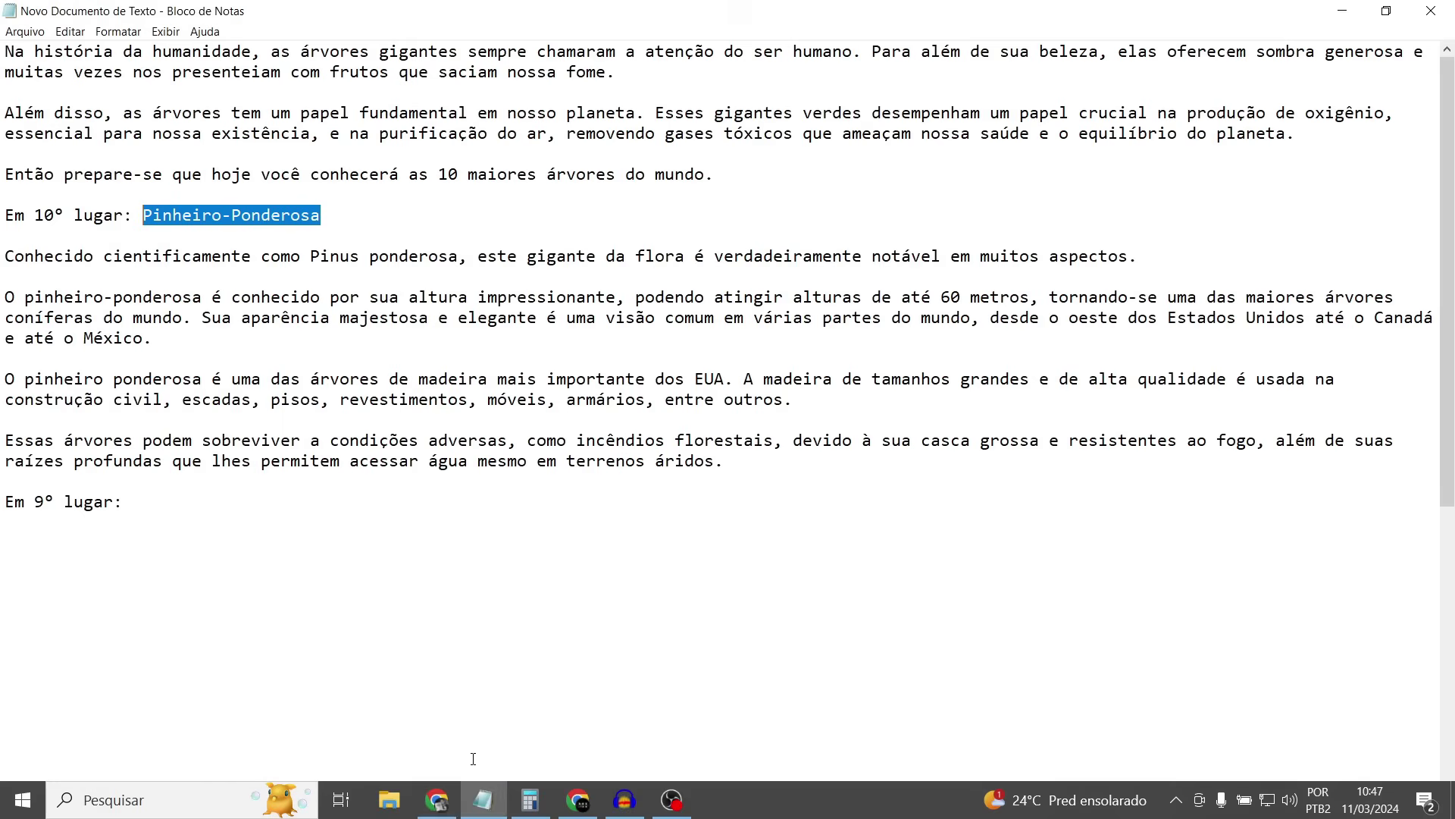
{"action": "left_click_drag", "start_coordinate": [9, 298], "coordinate": [1040, 310]}
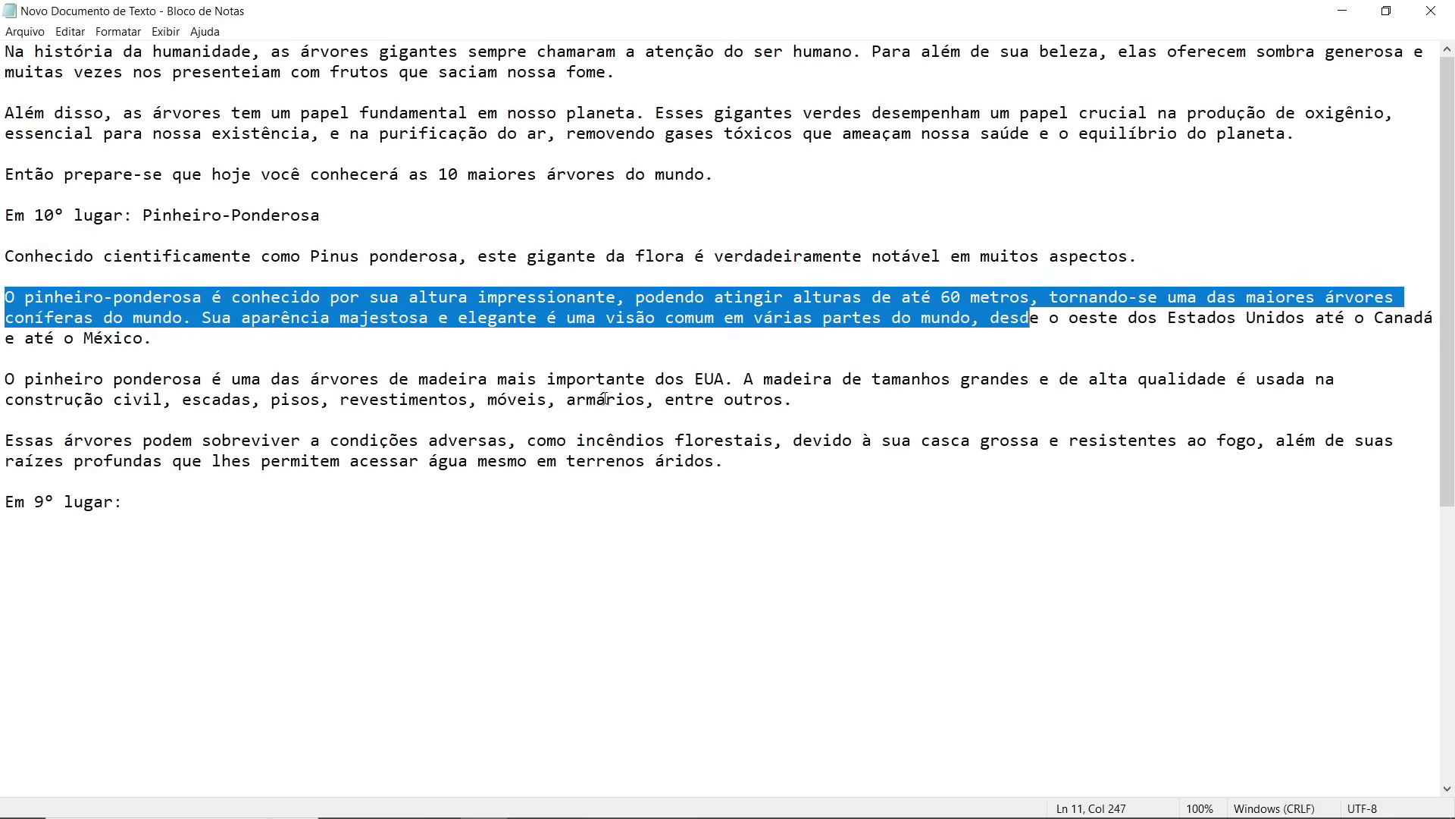
{"action": "left_click", "coordinate": [9, 379]}
{"action": "left_click_drag", "start_coordinate": [28, 380], "coordinate": [785, 402]}
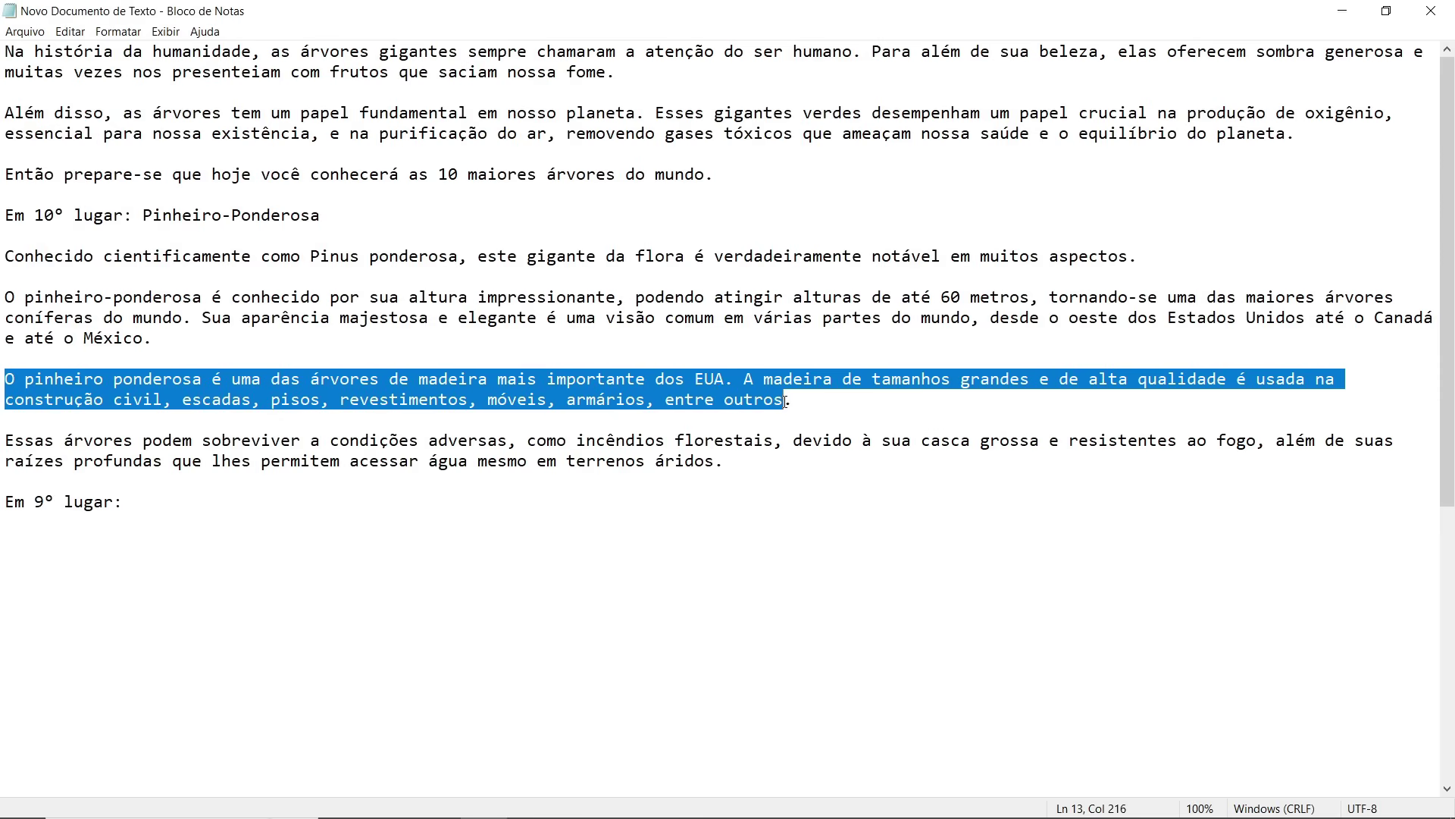
Switch to the browser and compare the Google result on pinheiro ponderosa with the ChatGPT answer about the tenth tree.
{"action": "mouse_move", "coordinate": [437, 800]}
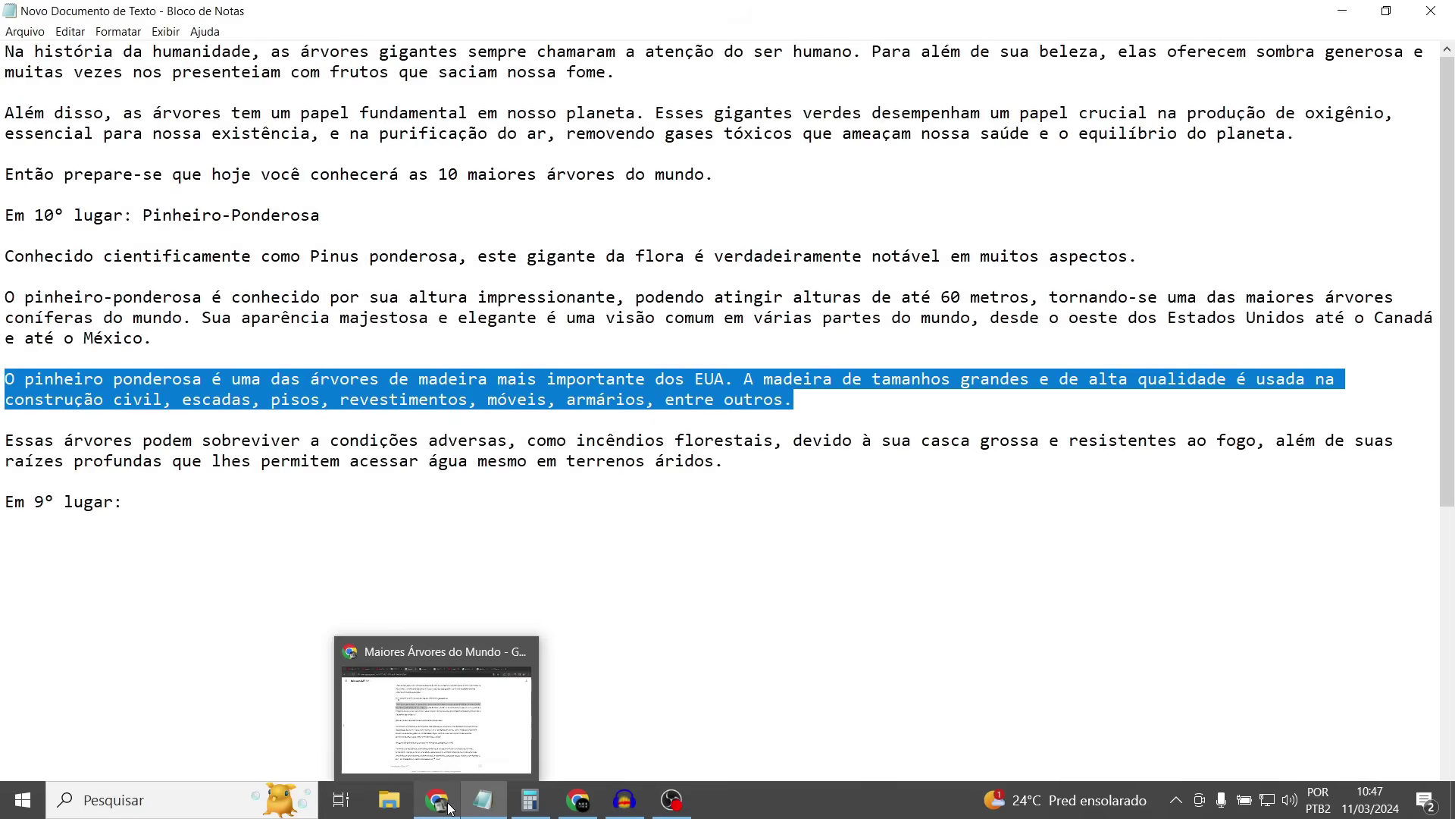
{"action": "left_click", "coordinate": [438, 705]}
{"action": "left_click", "coordinate": [629, 19]}
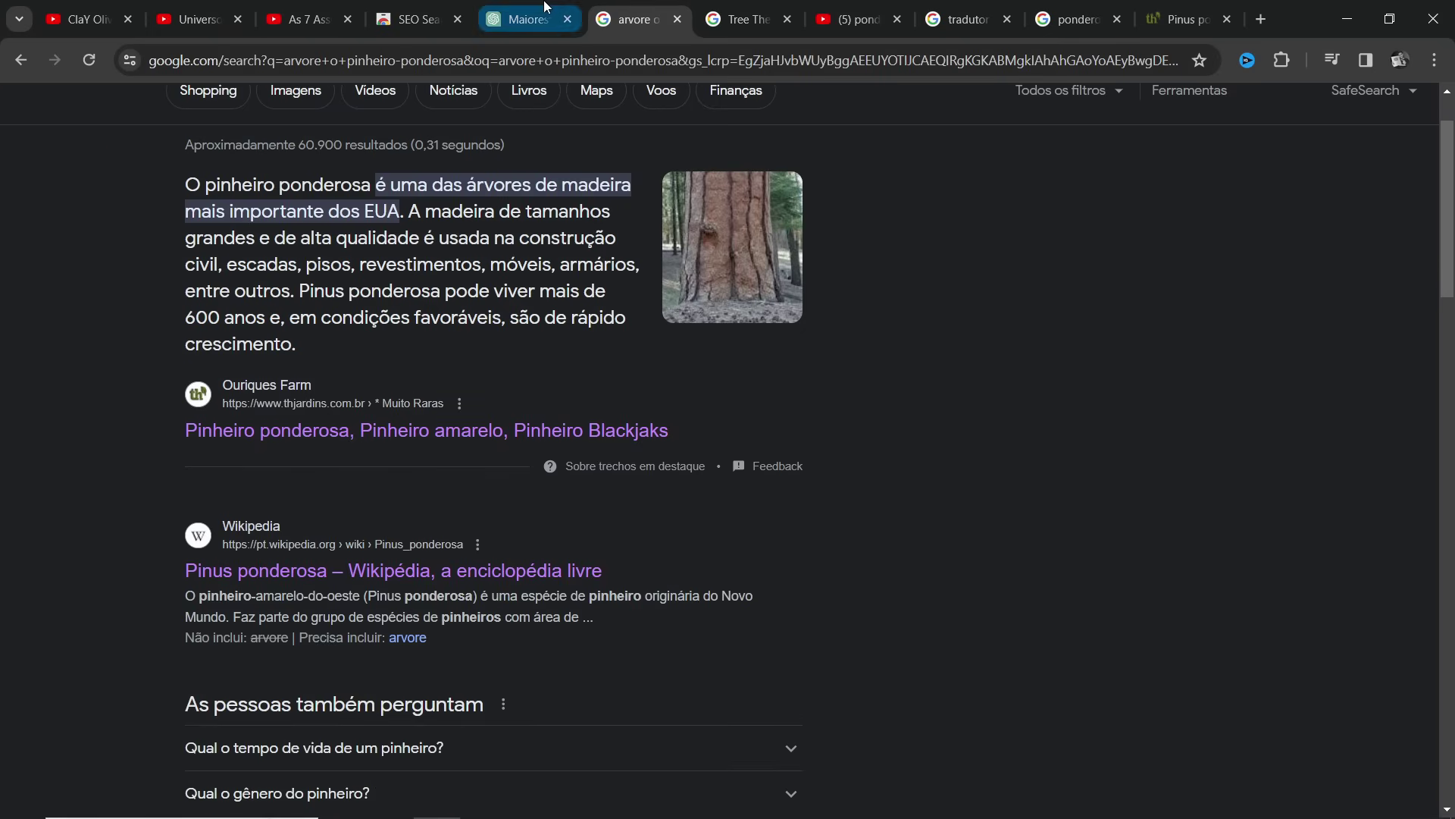
{"action": "left_click", "coordinate": [528, 19]}
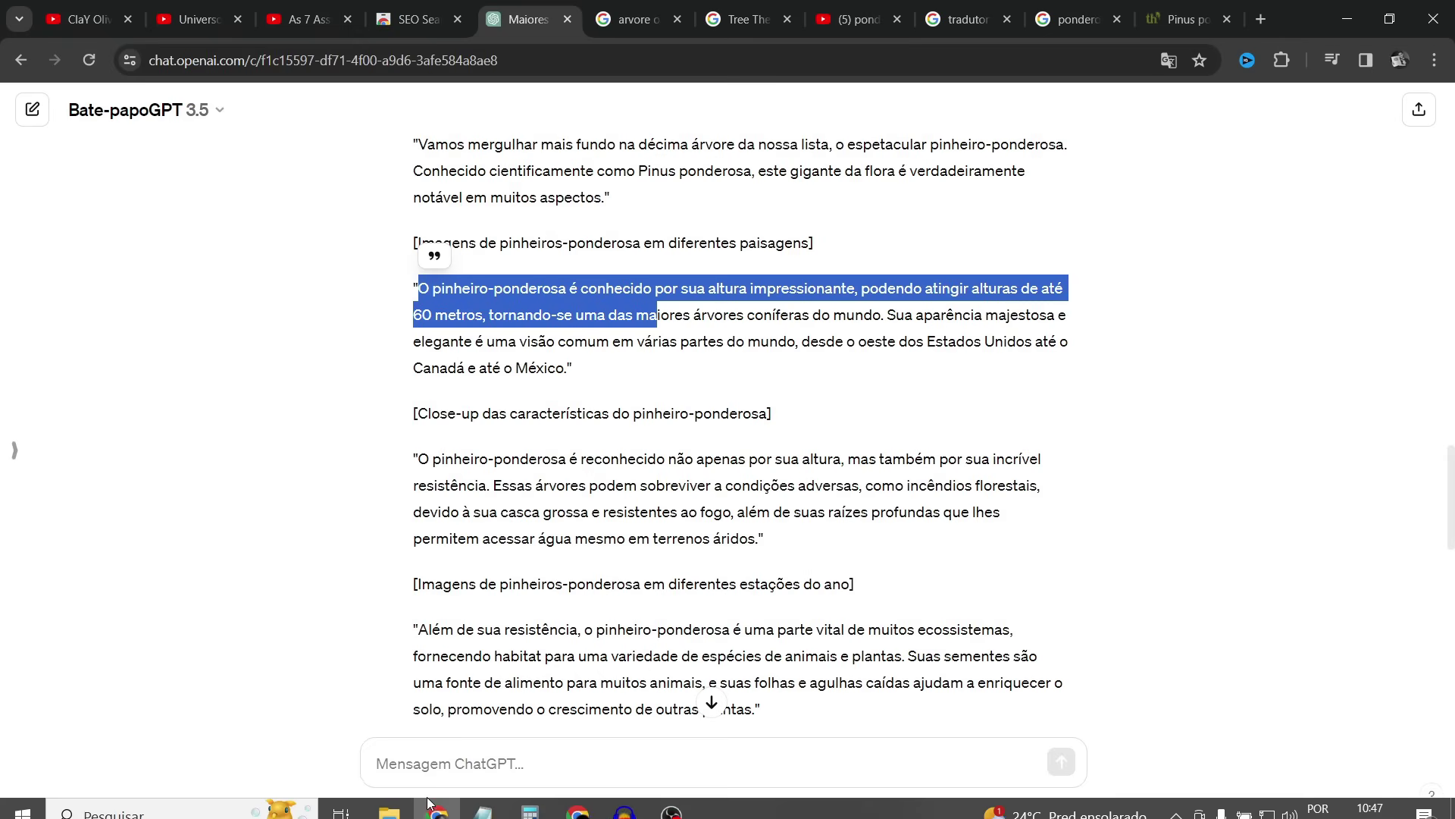
Return to the Notepad draft and highlight the tenth-place paragraphs, including those on wood uses and fire resistance, and the script above "Em 9º lugar:".
{"action": "left_click", "coordinate": [474, 799]}
{"action": "left_click_drag", "start_coordinate": [154, 338], "coordinate": [9, 297]}
{"action": "left_click_drag", "start_coordinate": [800, 406], "coordinate": [27, 377]}
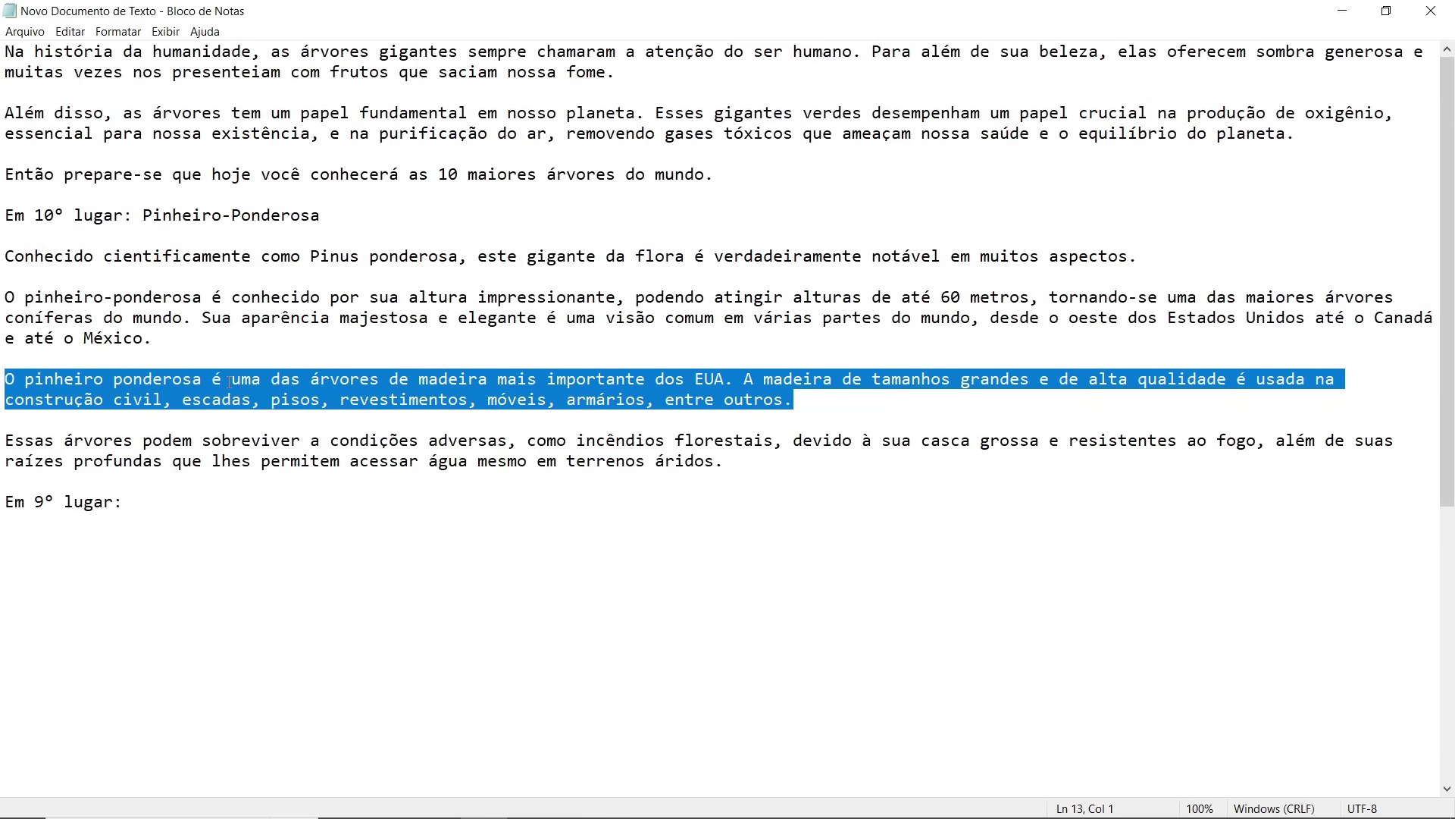
{"action": "left_click", "coordinate": [361, 381]}
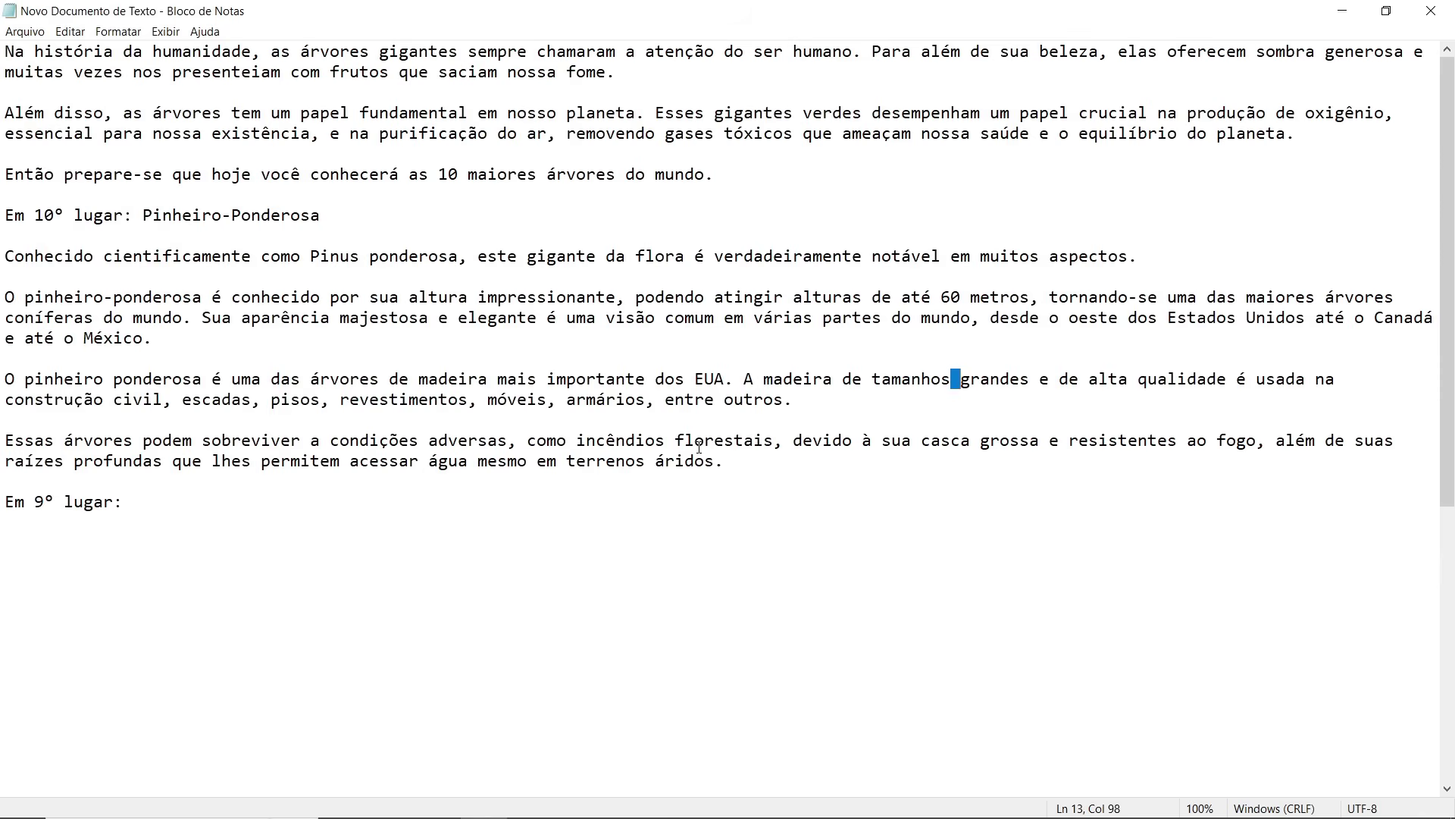
{"action": "left_click_drag", "start_coordinate": [752, 467], "coordinate": [25, 440]}
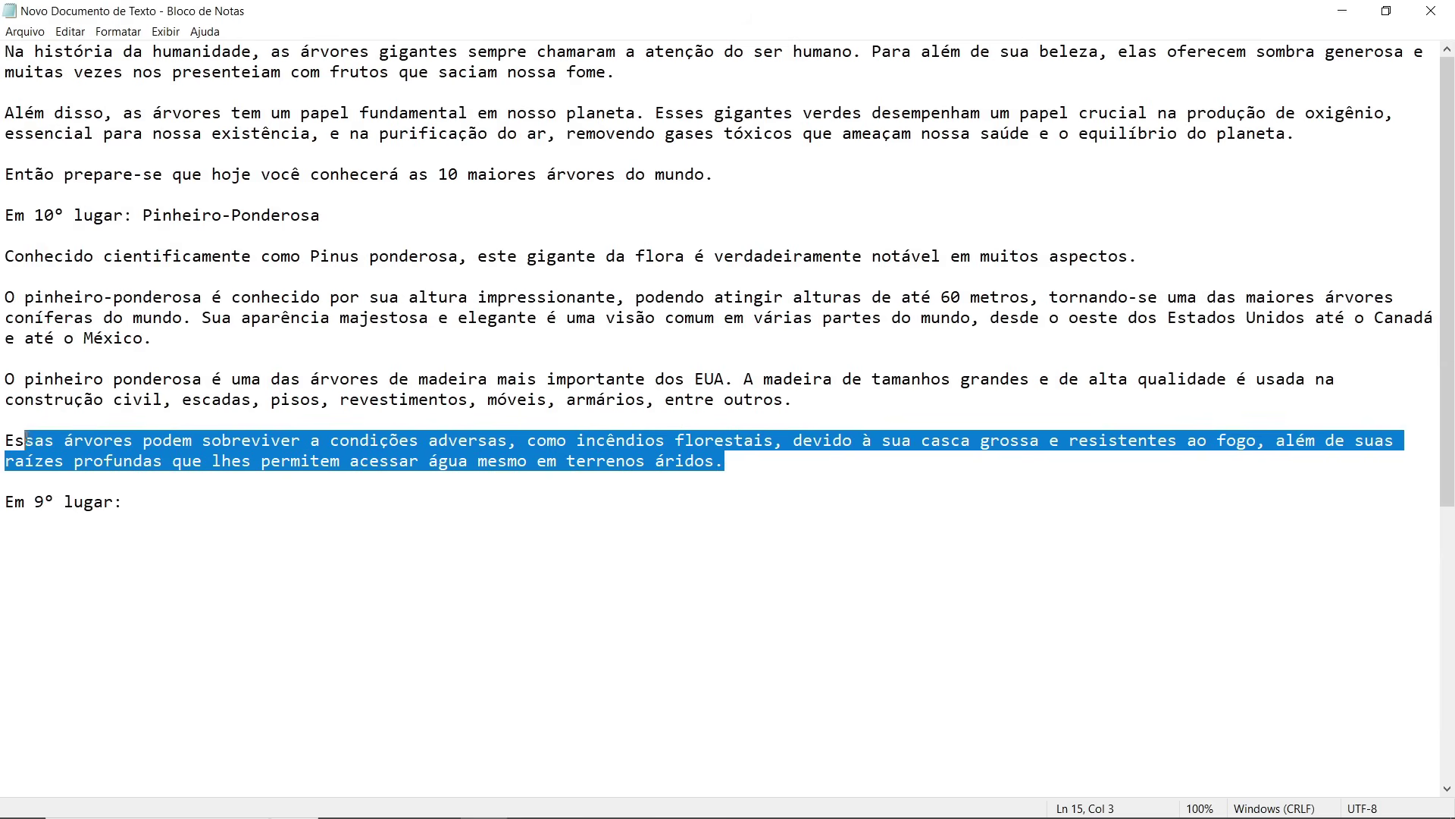
{"action": "left_click", "coordinate": [154, 501]}
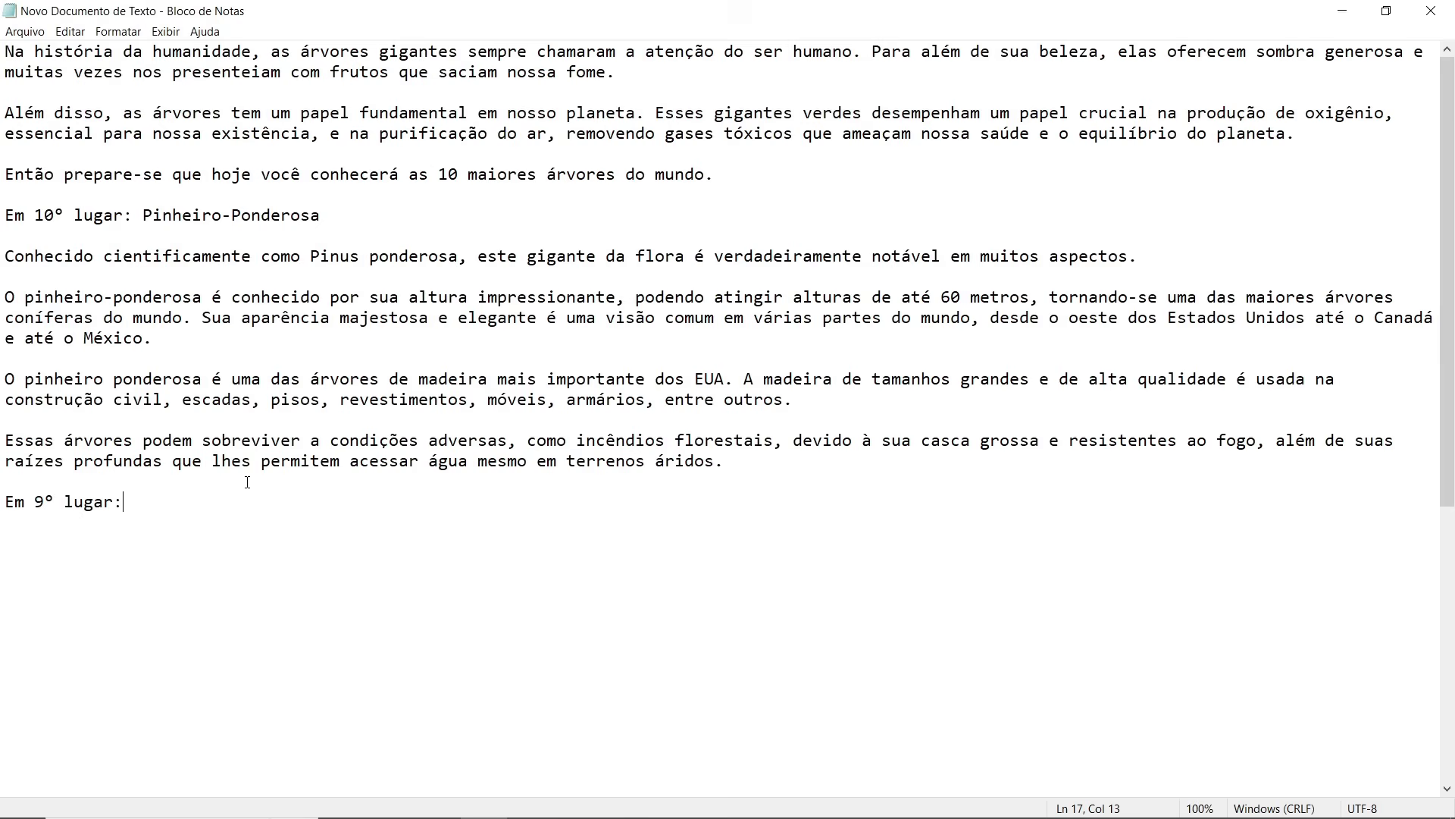
{"action": "left_click_drag", "start_coordinate": [743, 470], "coordinate": [2, 54]}
{"action": "left_click", "coordinate": [127, 506]}
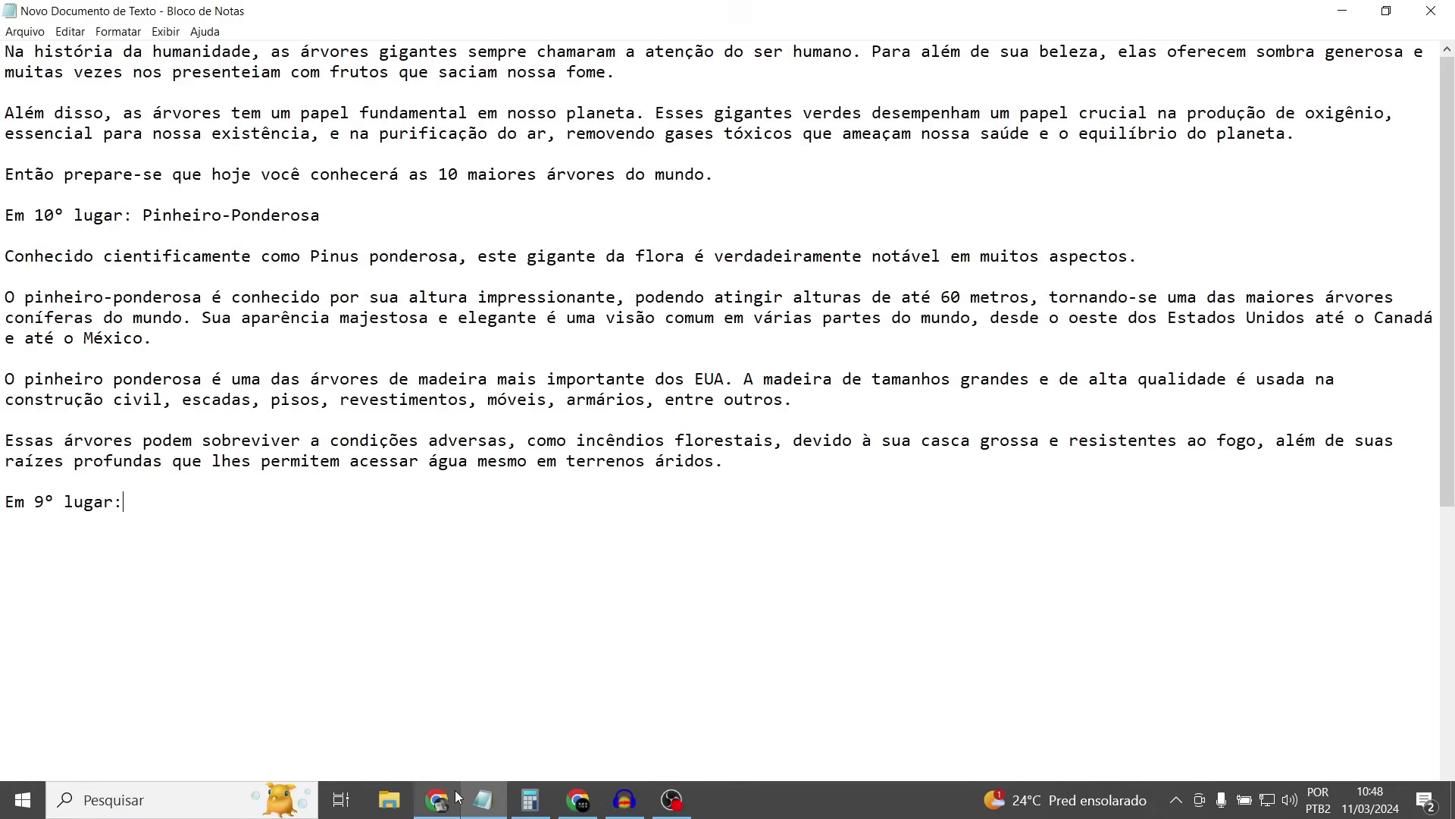
Open the YouTube video "As 7 Assustadoras MAIORES ÁRVORES do Mundo" in the browser, rewind it to the start and check its extra options.
{"action": "left_click", "coordinate": [439, 802]}
{"action": "left_click", "coordinate": [433, 255]}
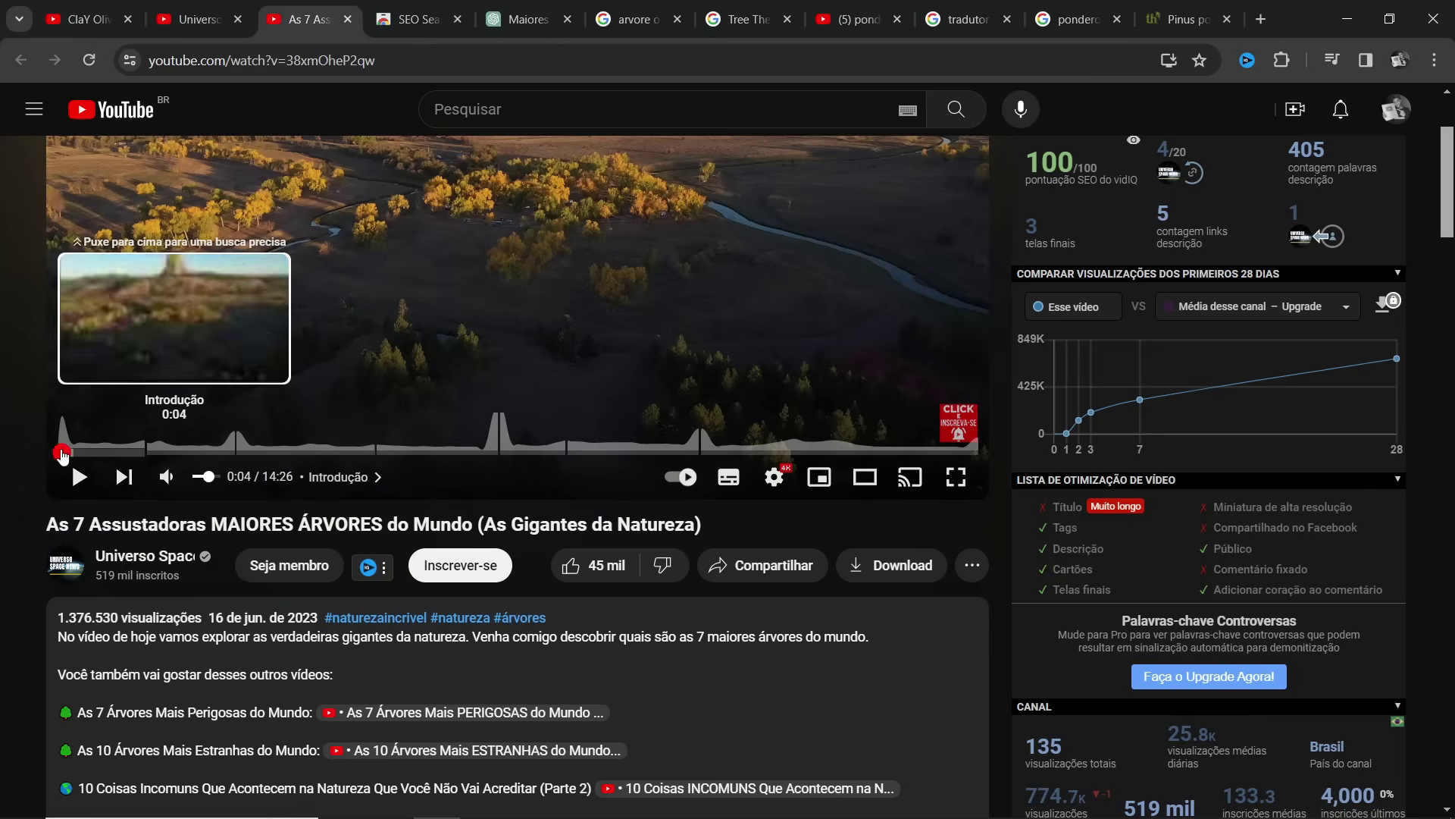
{"action": "left_click", "coordinate": [61, 453]}
{"action": "scroll", "coordinate": [455, 418], "scroll_direction": "up", "scroll_amount": 3}
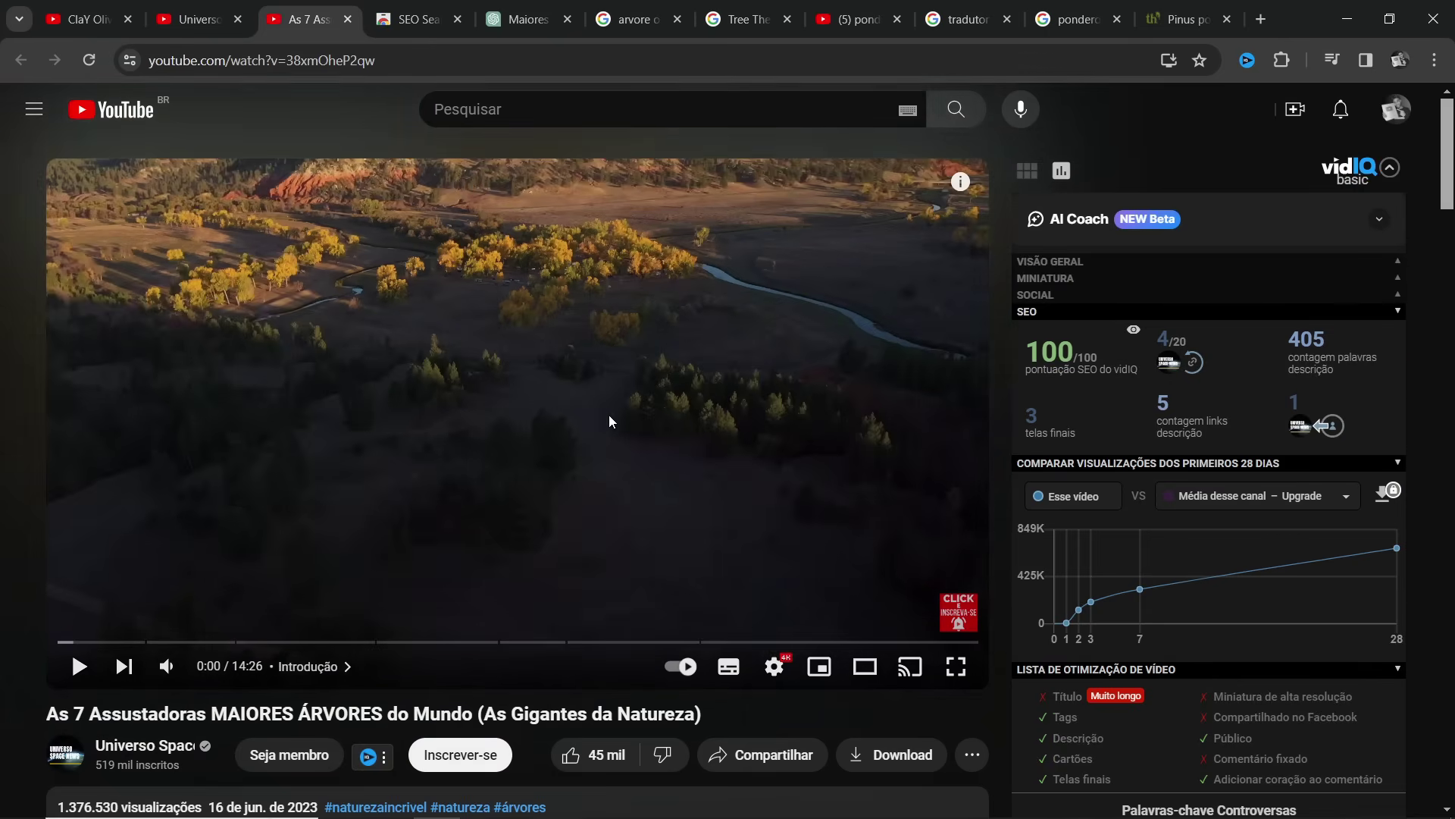
{"action": "scroll", "coordinate": [610, 421], "scroll_direction": "down", "scroll_amount": 3}
{"action": "left_click", "coordinate": [967, 562]}
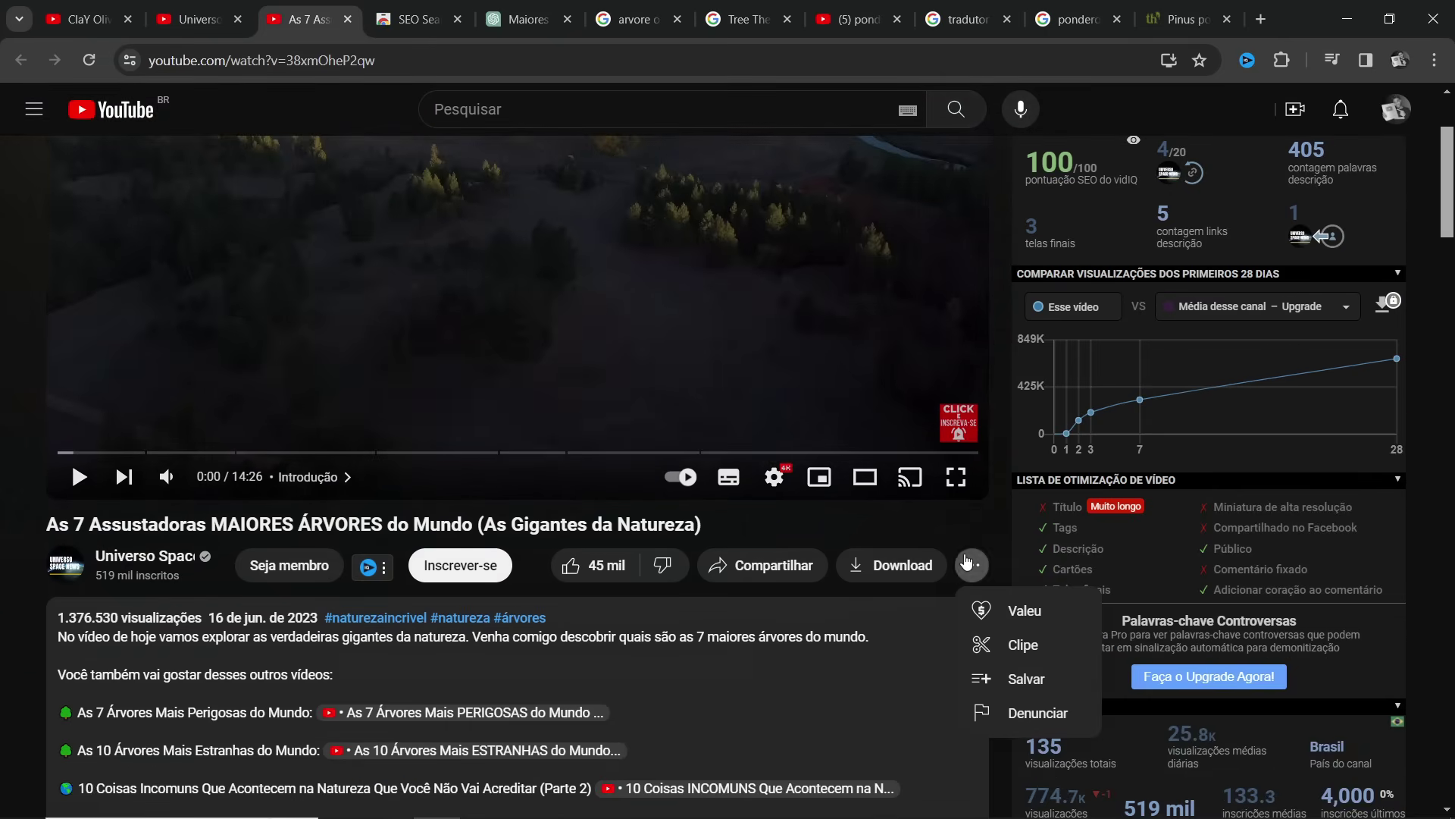
{"action": "scroll", "coordinate": [270, 511], "scroll_direction": "up", "scroll_amount": 3}
Play the introduction of the reference video about the largest trees, seeking within its opening seconds.
{"action": "mouse_move", "coordinate": [167, 666]}
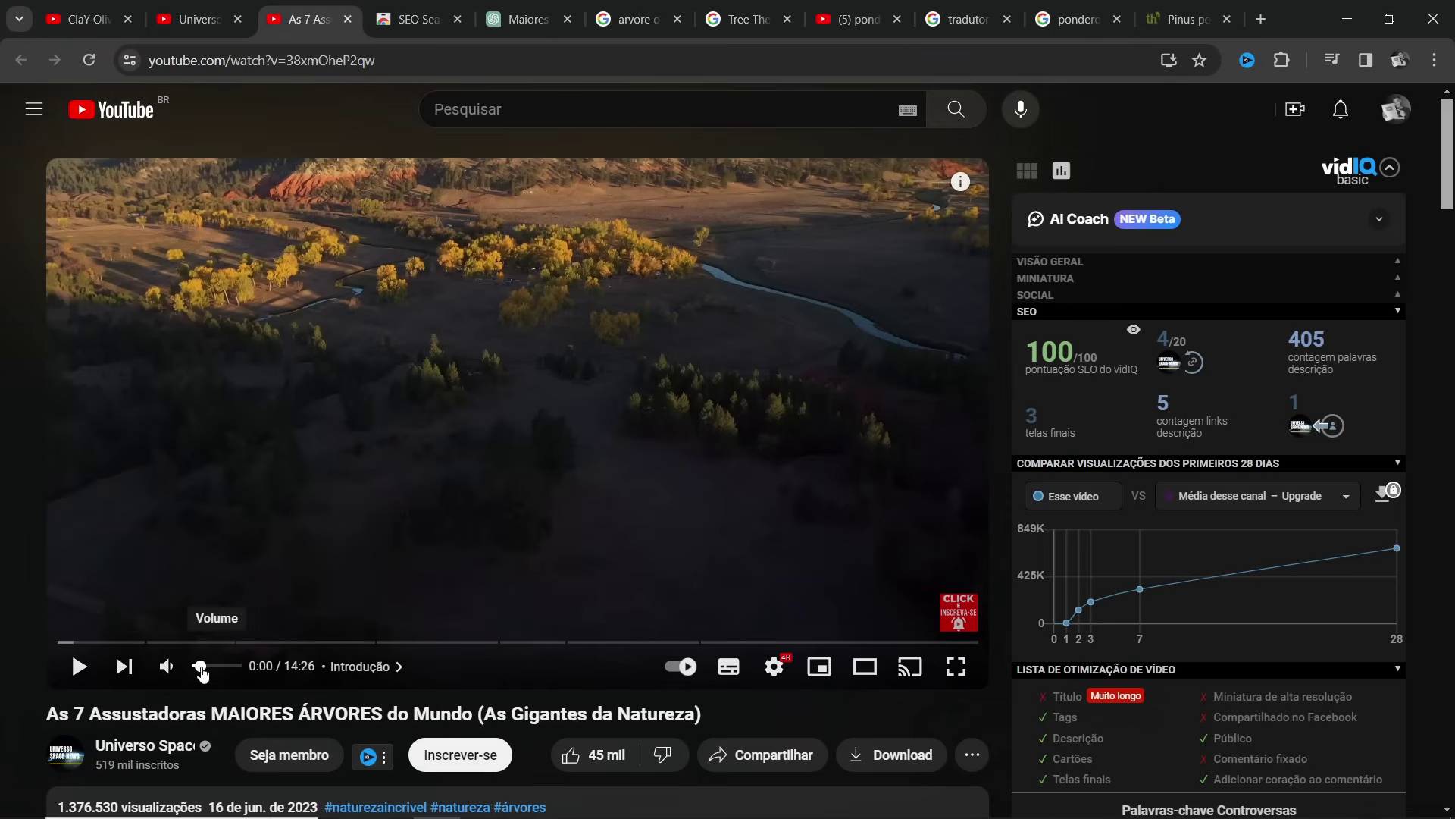
{"action": "left_click", "coordinate": [560, 317]}
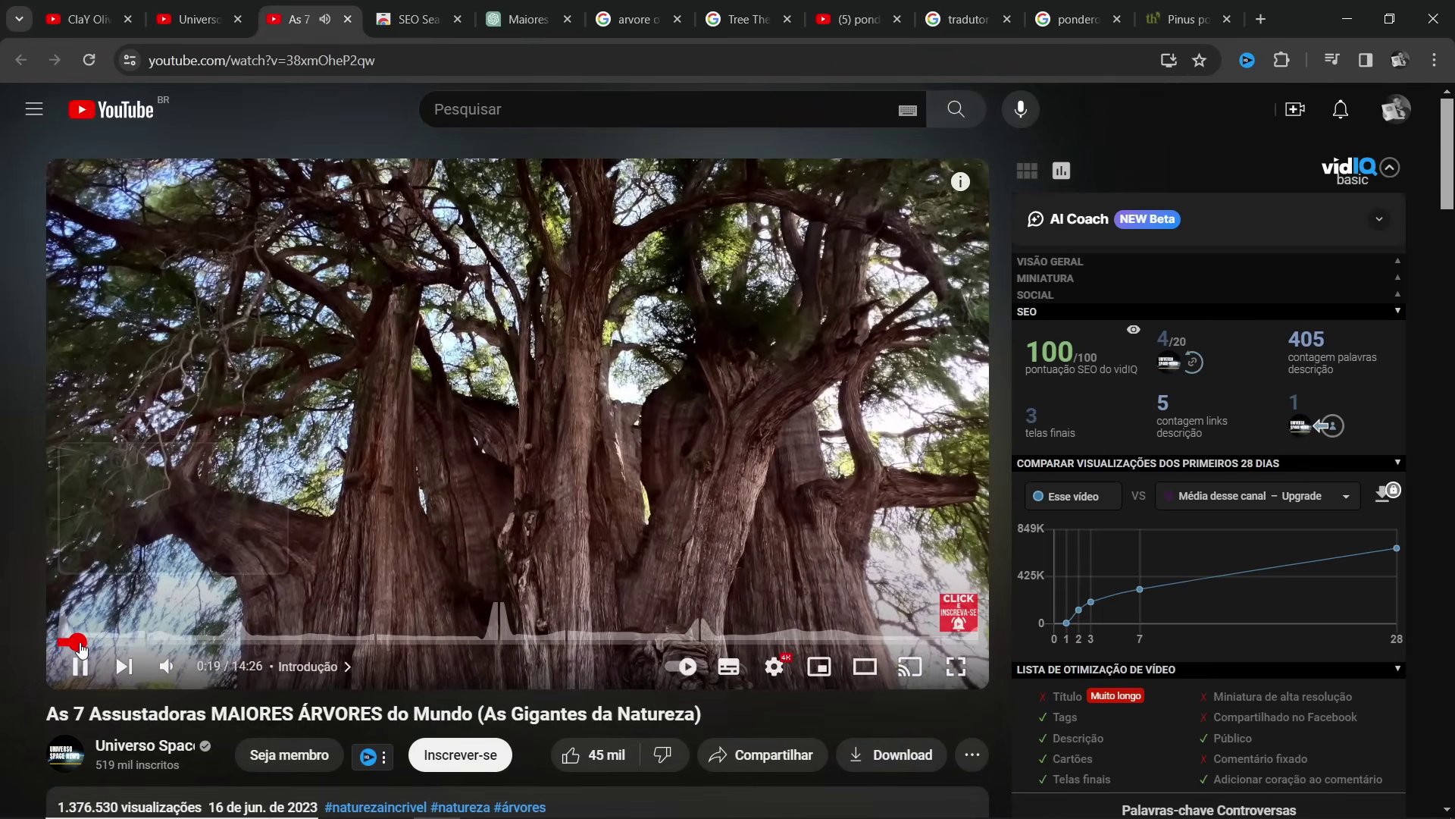
{"action": "left_click", "coordinate": [80, 644]}
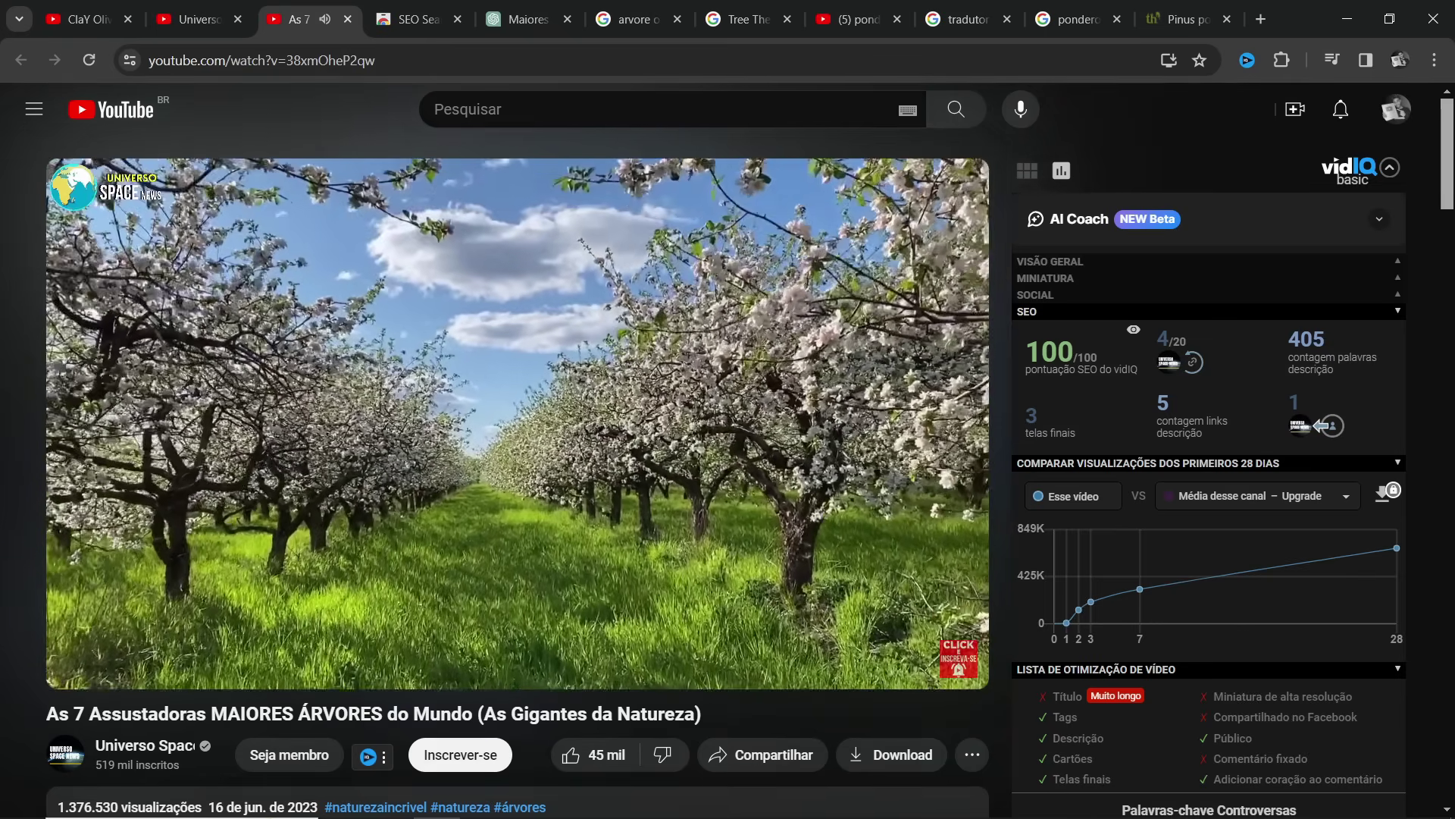
{"action": "left_click", "coordinate": [688, 438]}
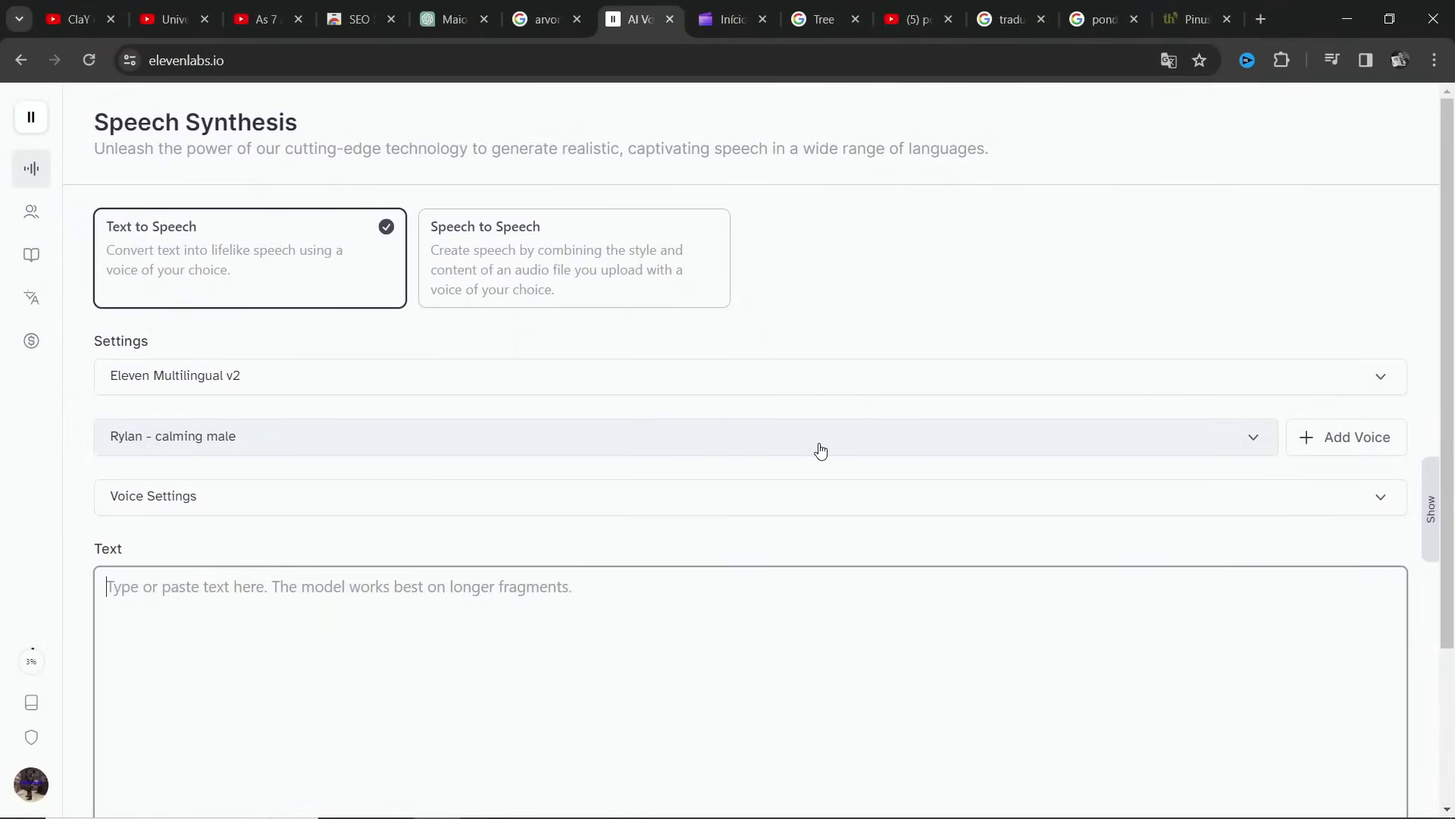
Browse the YouTube channel's video list for the narration tutorial "APRENDA A FAZER NARRAÇÃO PARA CANAL DARK".
{"action": "left_click", "coordinate": [76, 19]}
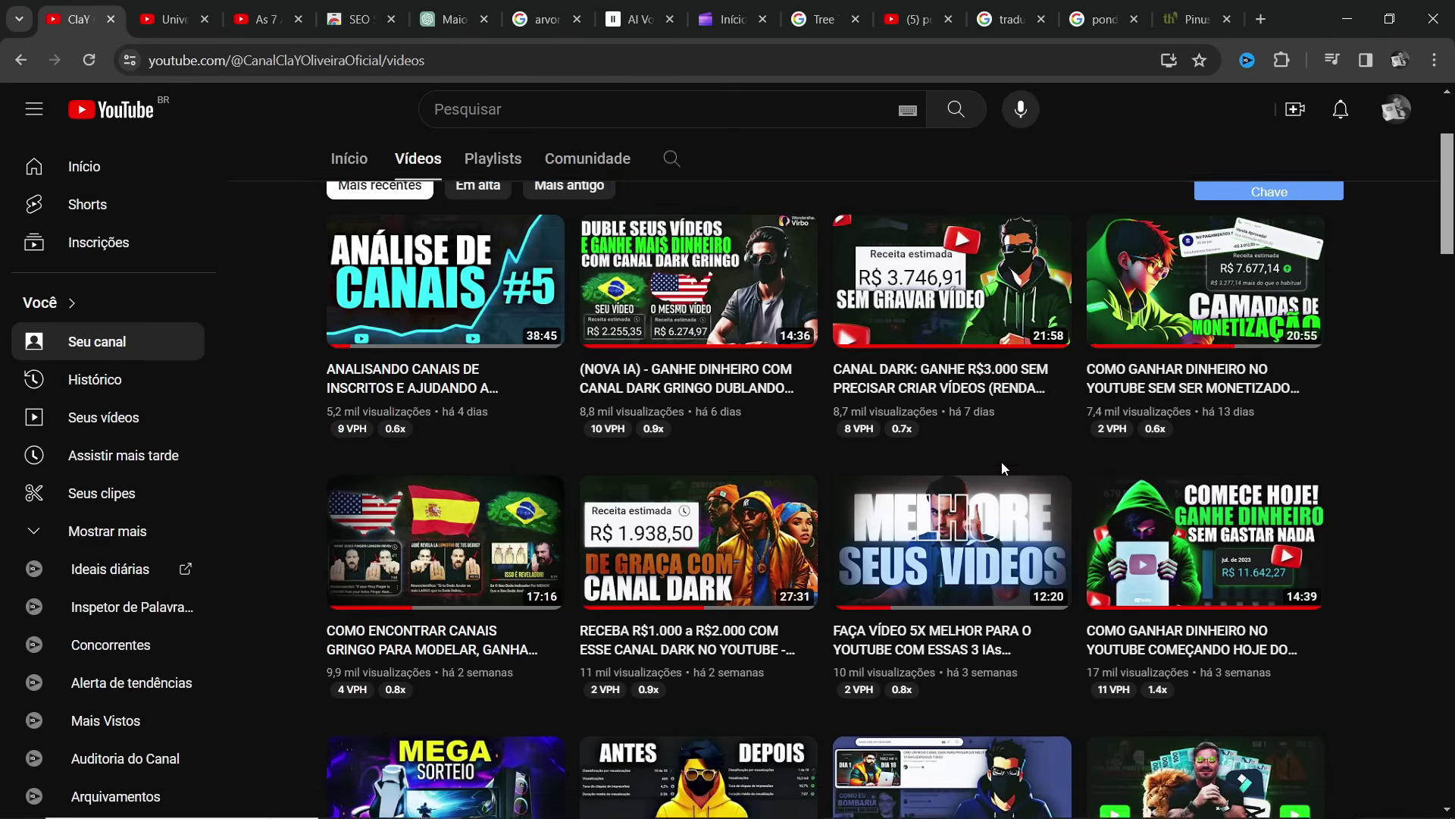
{"action": "scroll", "coordinate": [986, 493], "scroll_direction": "down", "scroll_amount": 15}
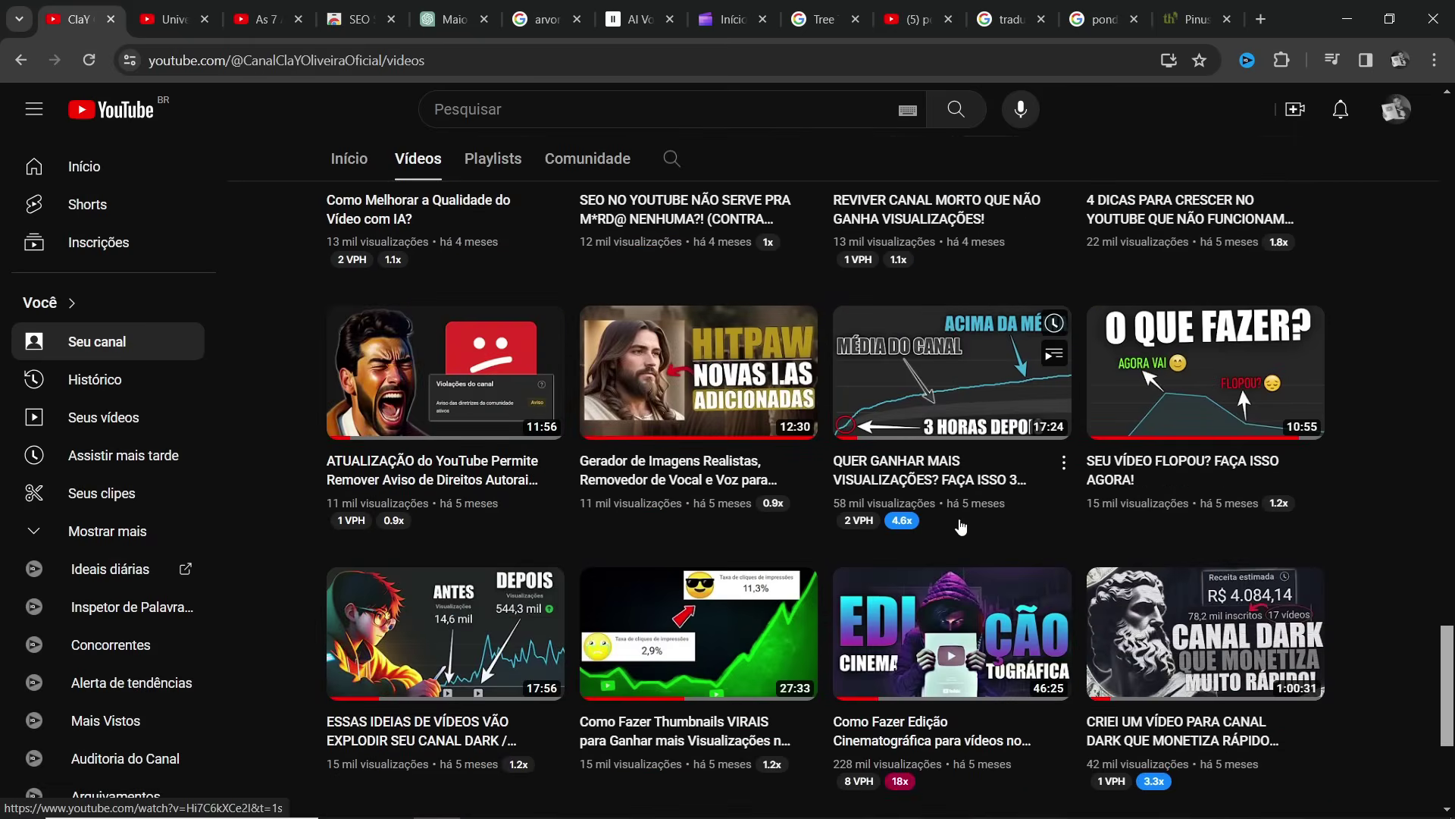
{"action": "scroll", "coordinate": [961, 526], "scroll_direction": "down", "scroll_amount": 15}
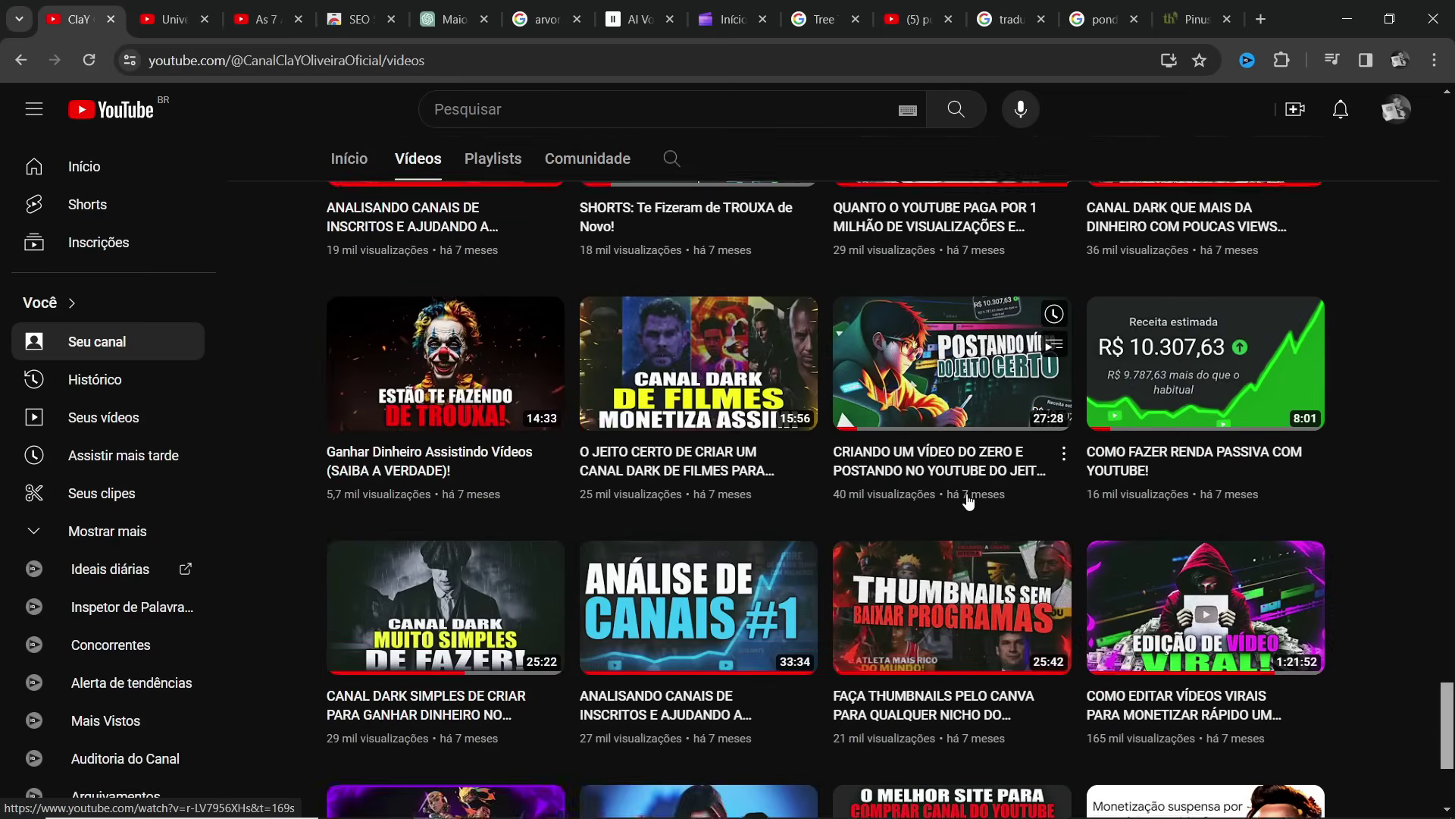
{"action": "scroll", "coordinate": [968, 502], "scroll_direction": "down", "scroll_amount": 15}
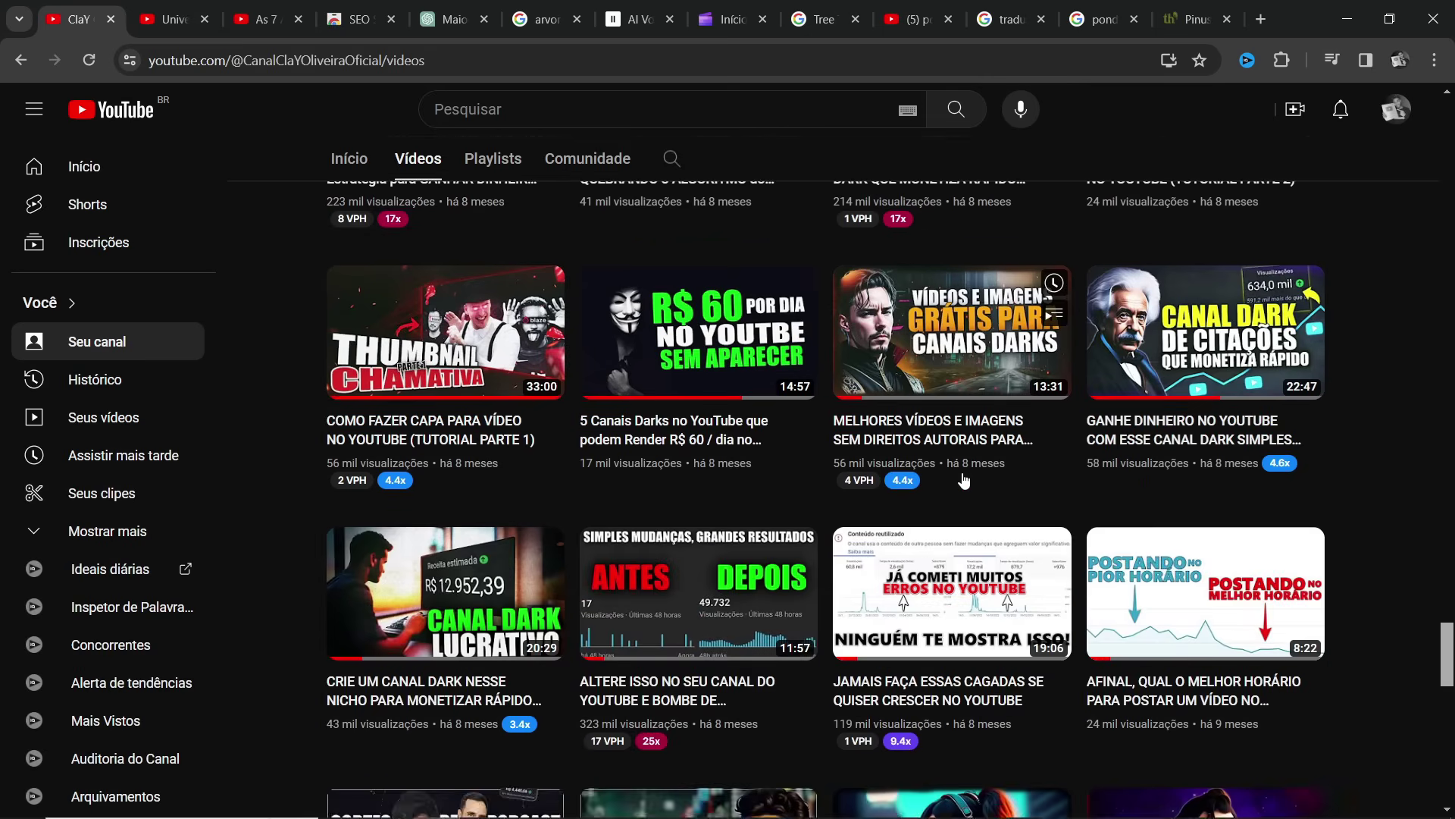
{"action": "scroll", "coordinate": [964, 480], "scroll_direction": "down", "scroll_amount": 8}
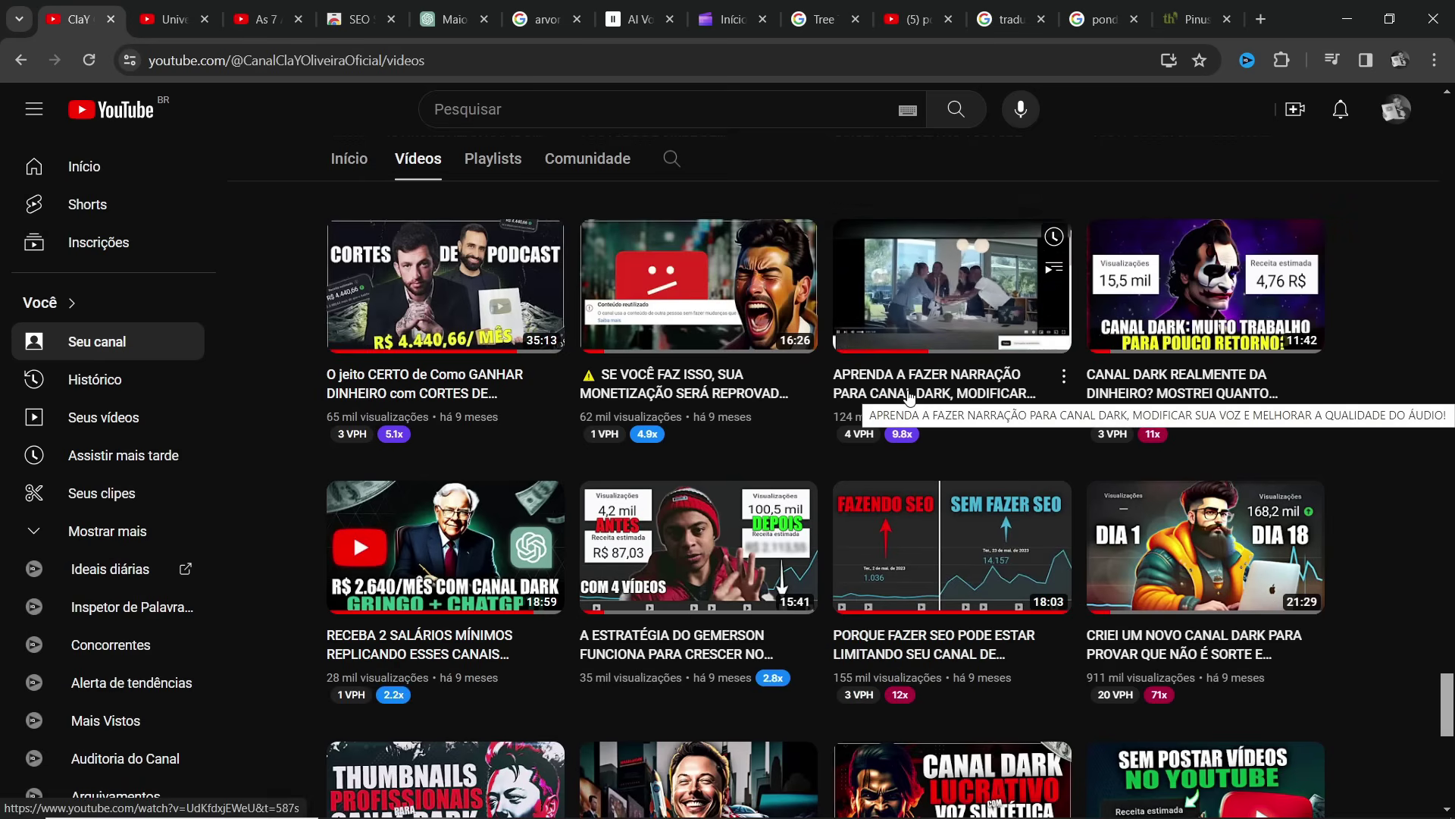
{"action": "scroll", "coordinate": [1077, 407], "scroll_direction": "up", "scroll_amount": 1}
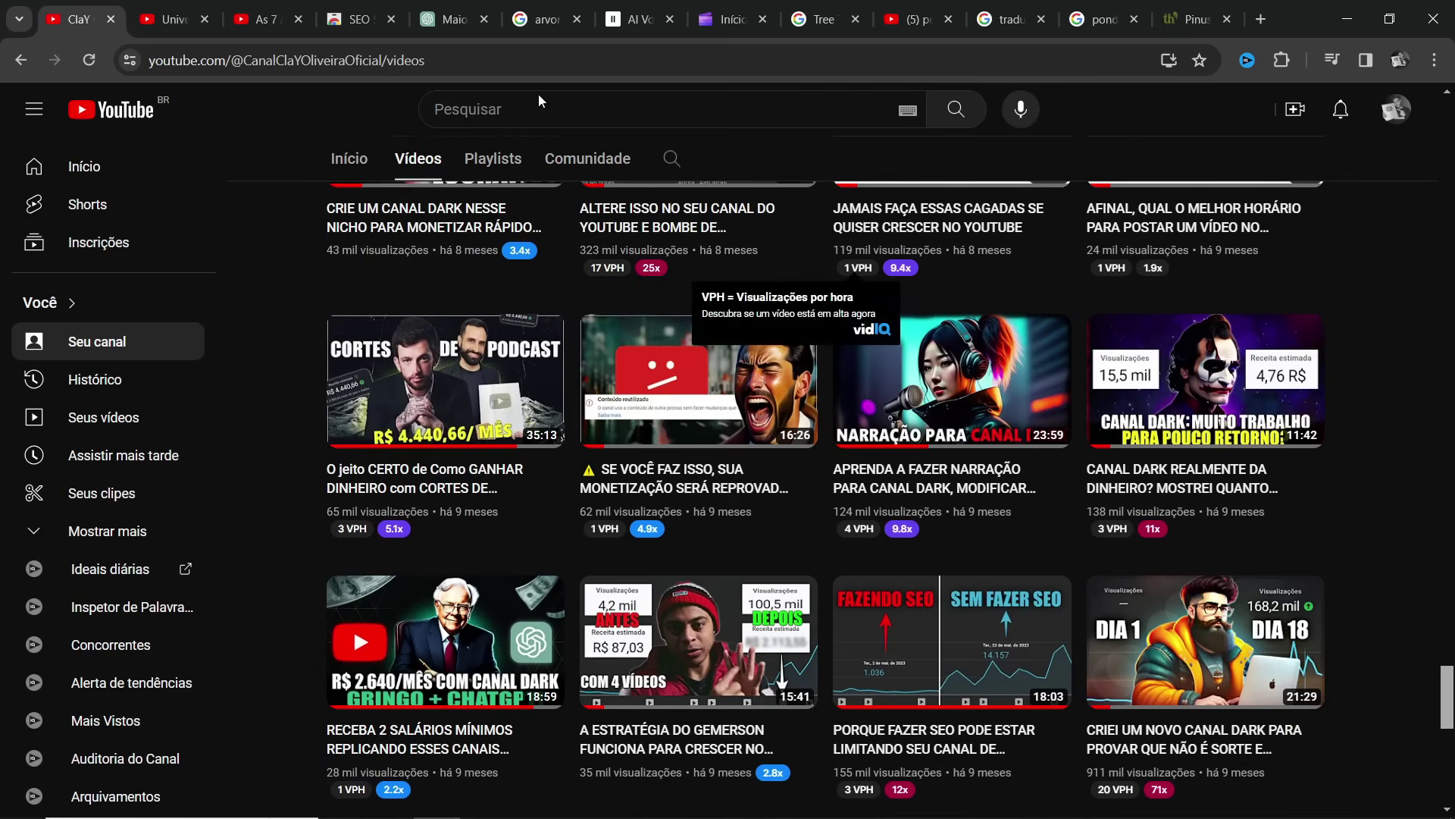
Examine the ElevenLabs Speech Synthesis page, covering its voice settings, text box and total remaining quota.
{"action": "left_click", "coordinate": [637, 19]}
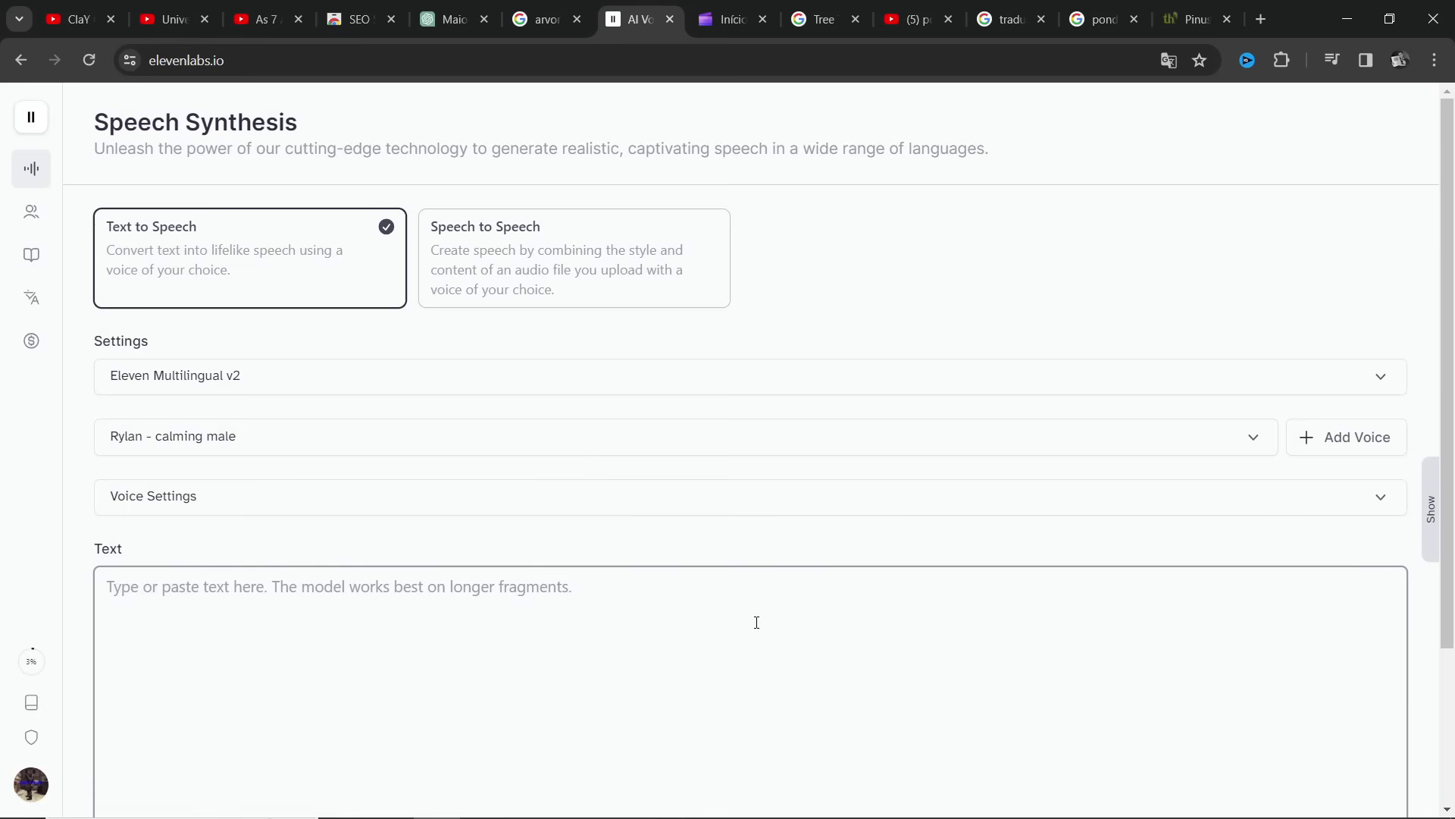
{"action": "scroll", "coordinate": [741, 639], "scroll_direction": "down", "scroll_amount": 3}
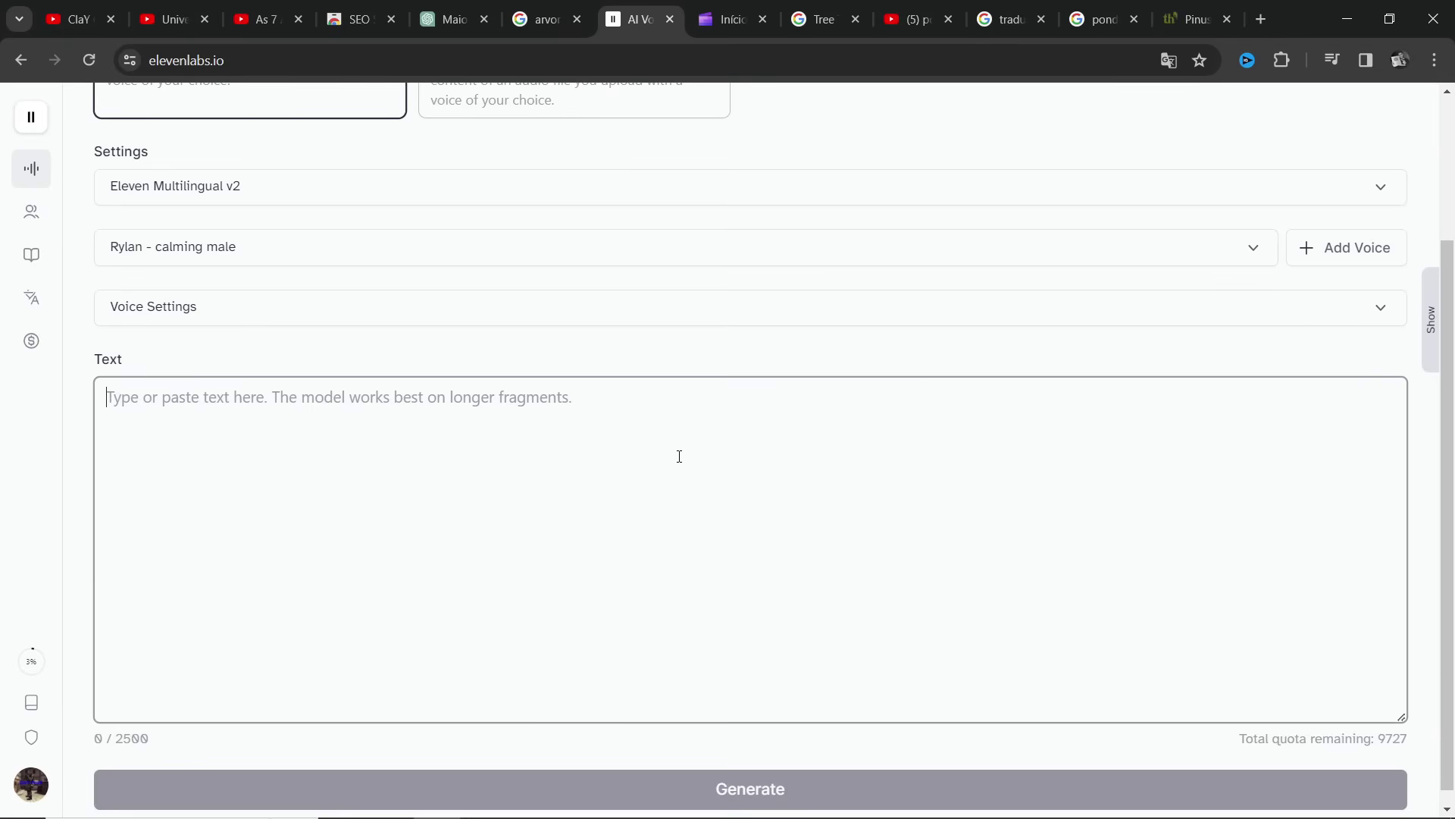
{"action": "scroll", "coordinate": [698, 451], "scroll_direction": "down", "scroll_amount": 1}
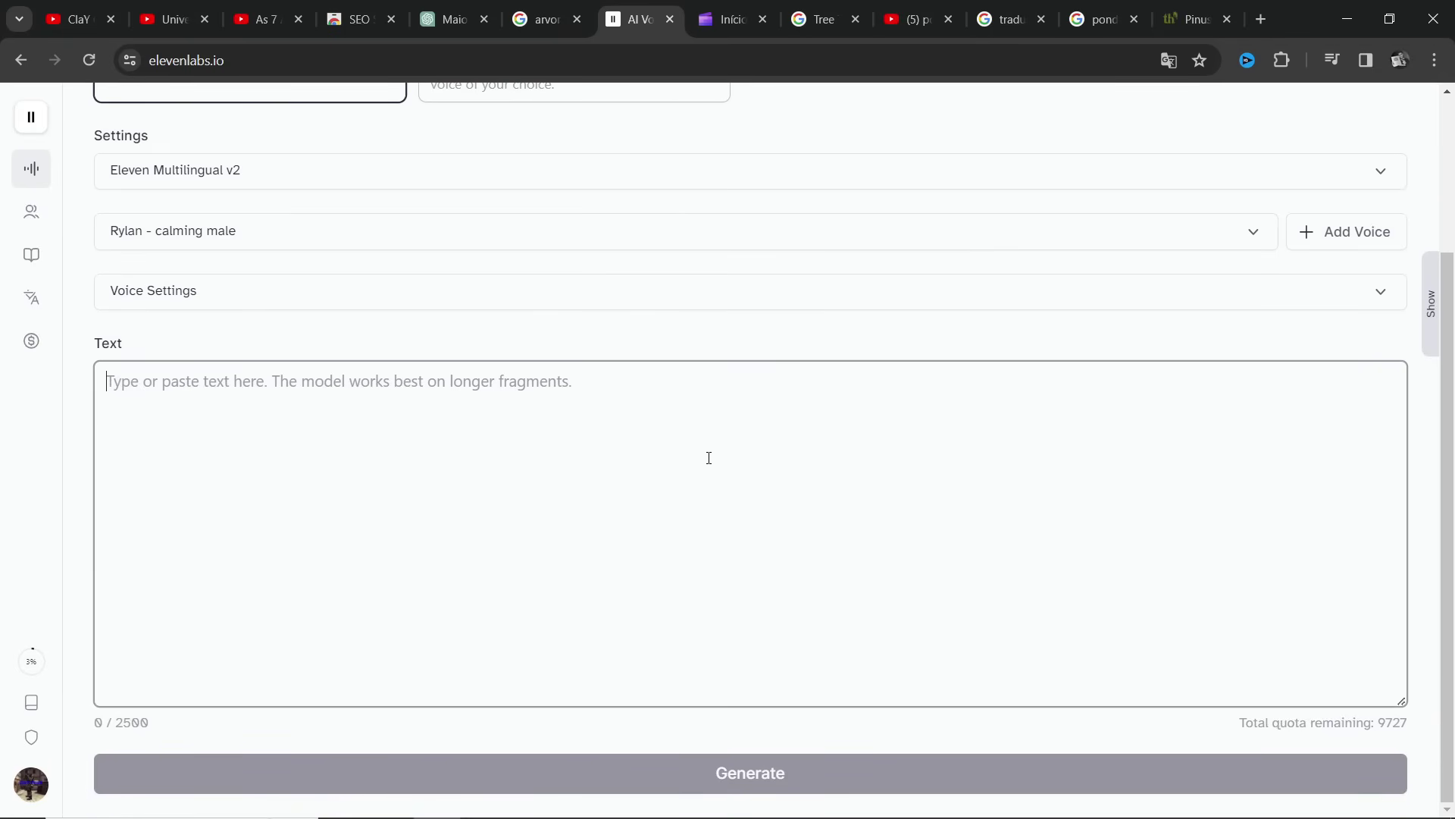
{"action": "scroll", "coordinate": [709, 457], "scroll_direction": "up", "scroll_amount": 3}
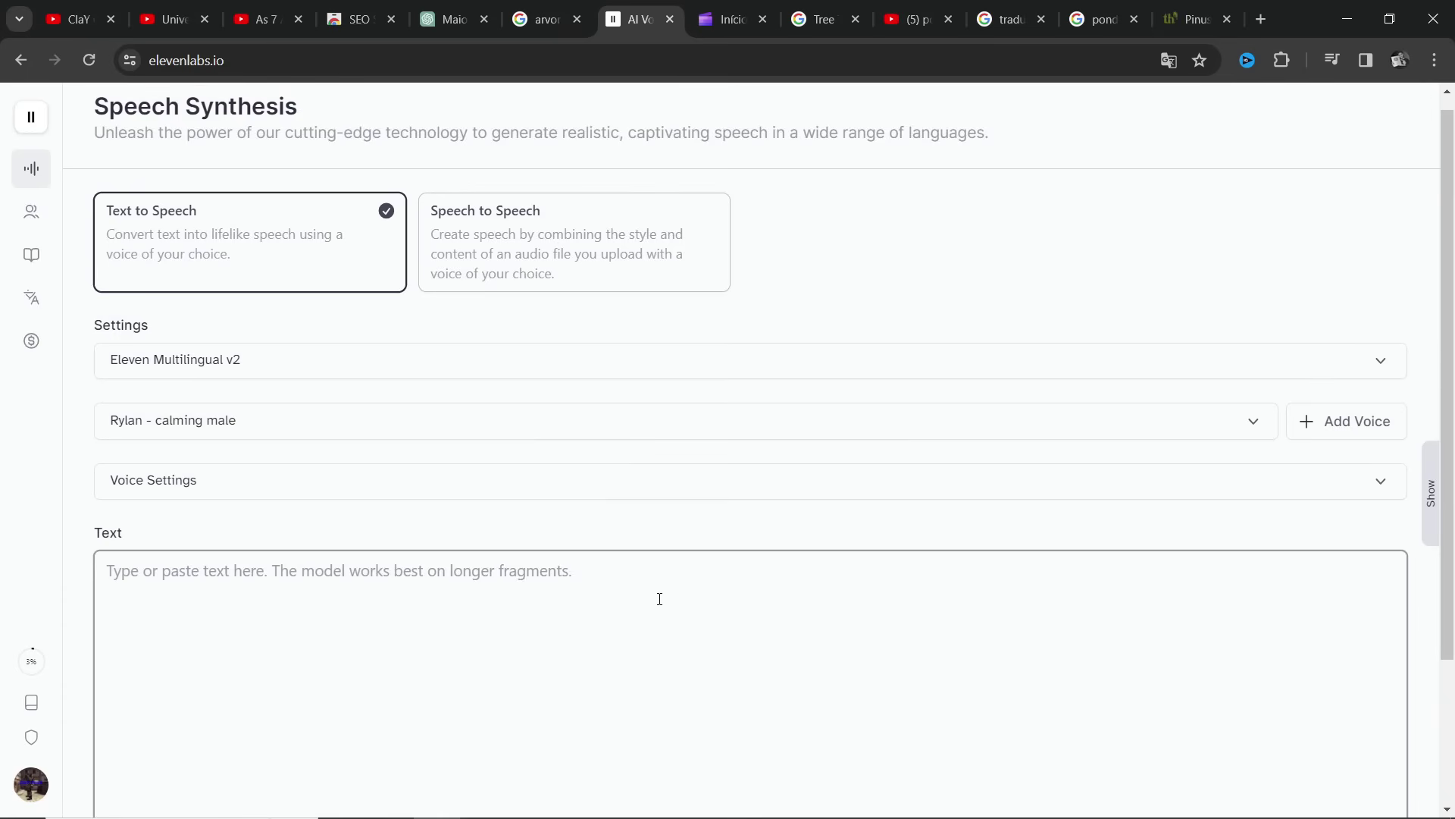
{"action": "scroll", "coordinate": [665, 596], "scroll_direction": "up", "scroll_amount": 1}
{"action": "scroll", "coordinate": [541, 500], "scroll_direction": "down", "scroll_amount": 3}
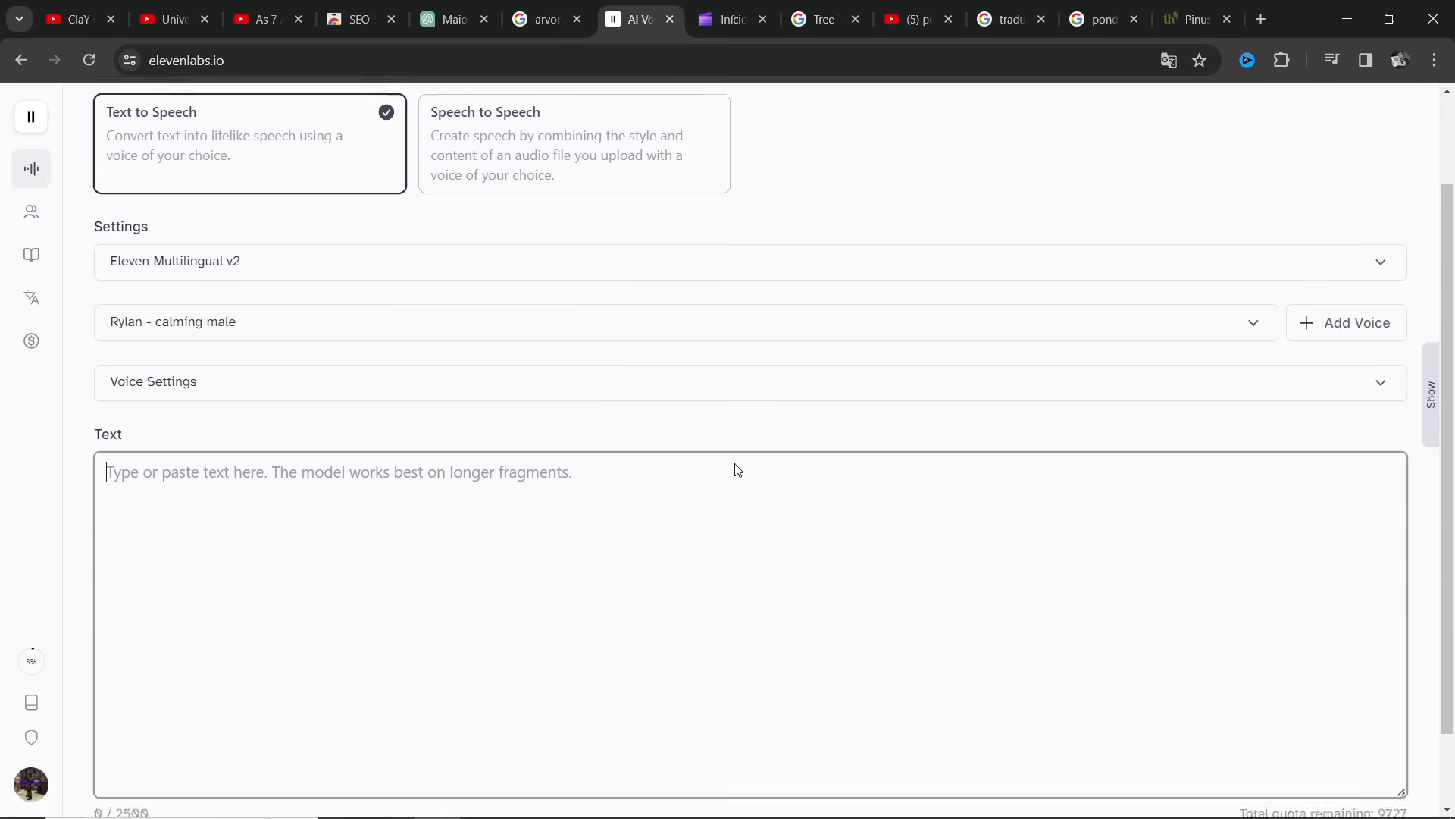
{"action": "double_click", "coordinate": [1381, 723]}
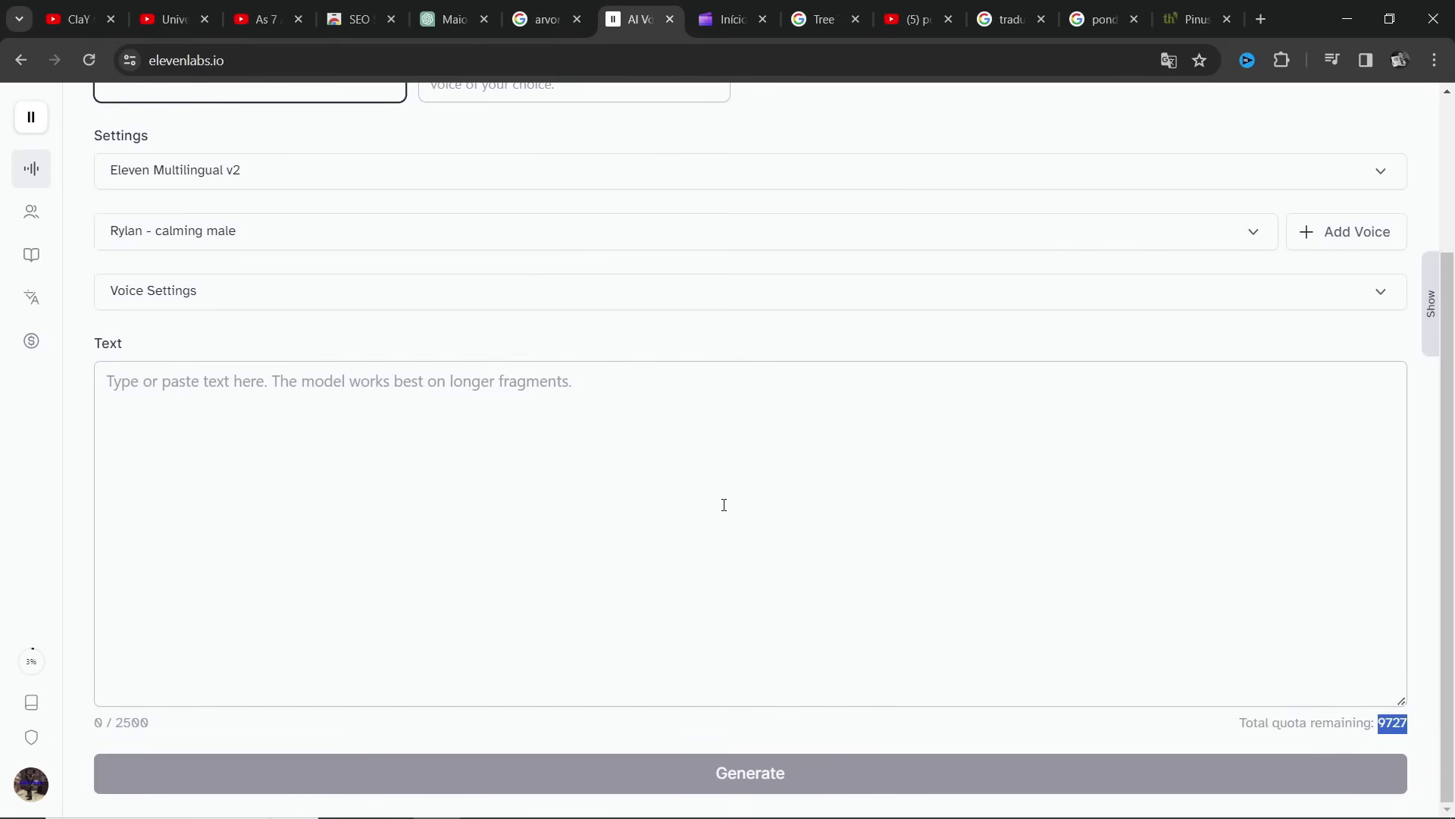
{"action": "left_click", "coordinate": [544, 400]}
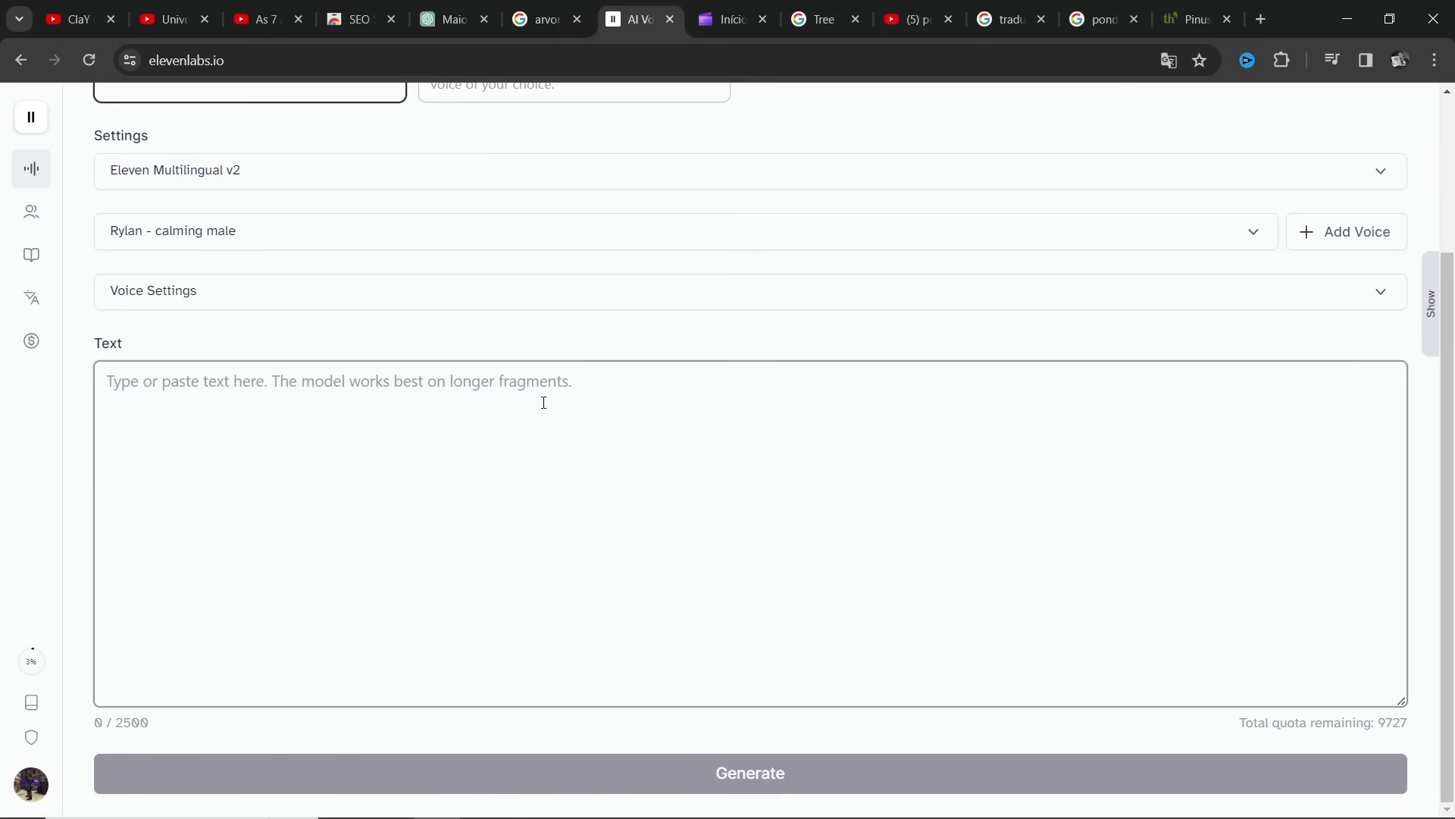
Look at the Clipchamp home page as an alternative and return to ElevenLabs.
{"action": "key", "text": "ctrl+Tab"}
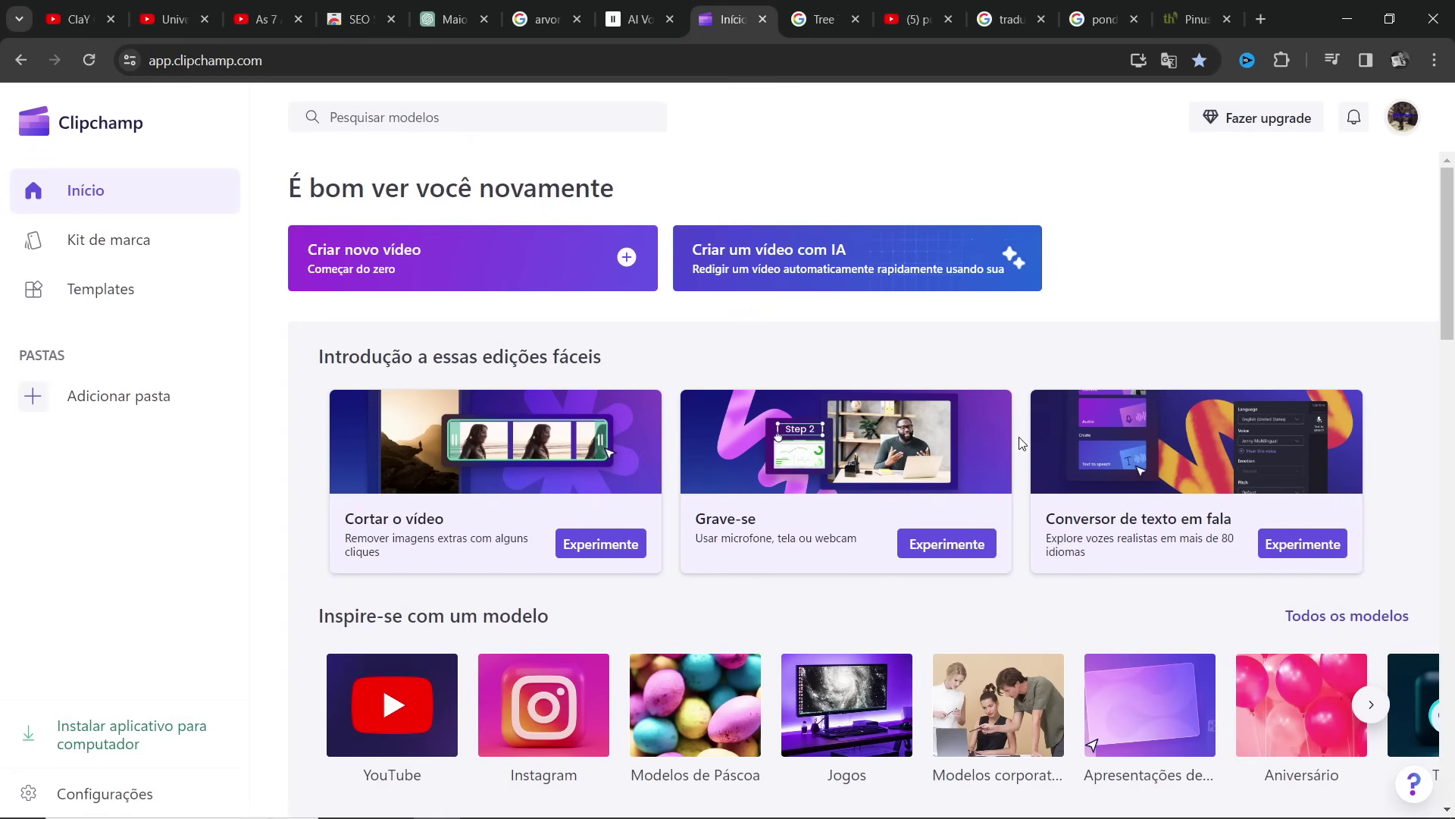
{"action": "key", "text": "ctrl+shift+Tab"}
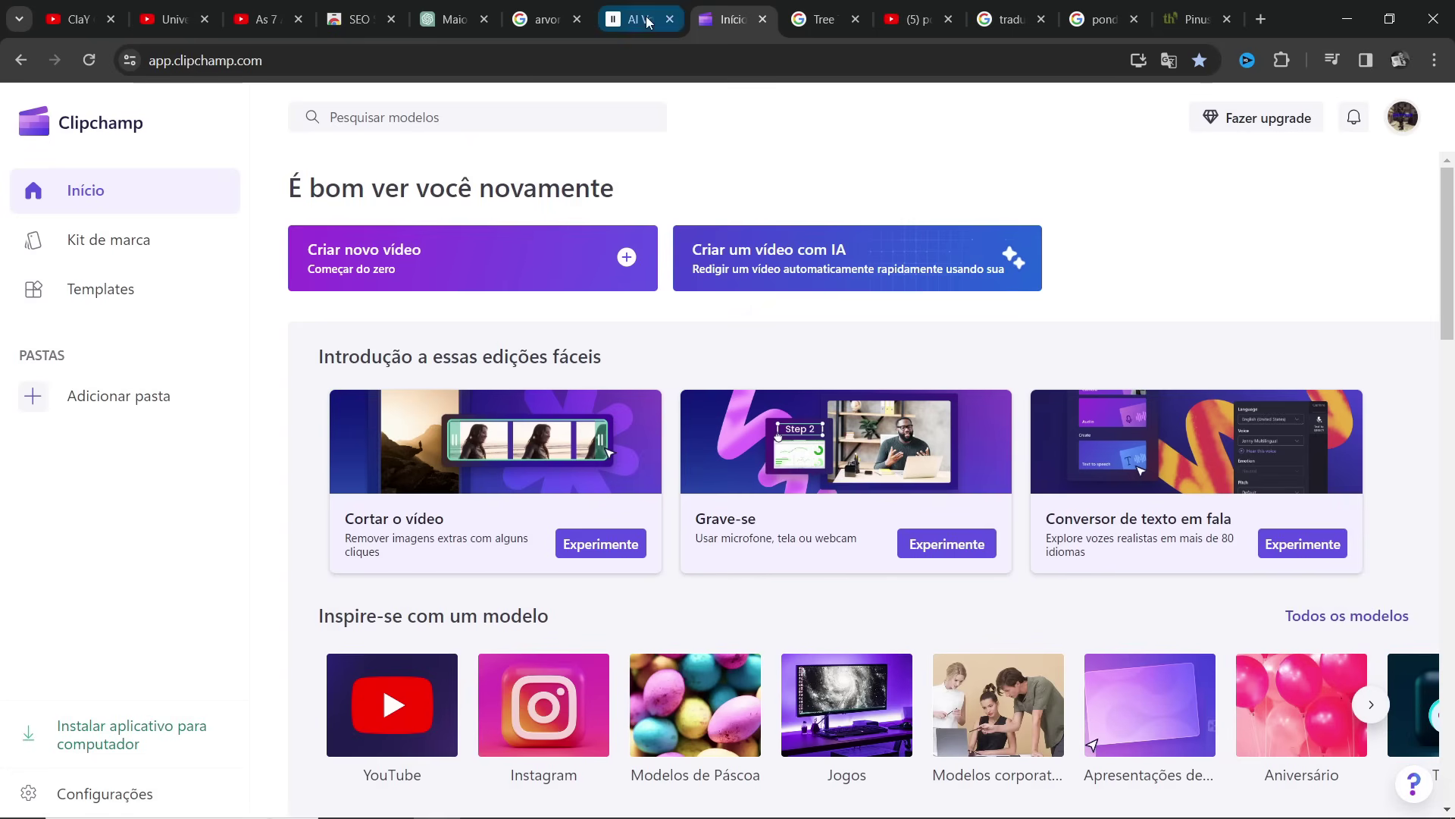
{"action": "scroll", "coordinate": [546, 479], "scroll_direction": "up", "scroll_amount": 1}
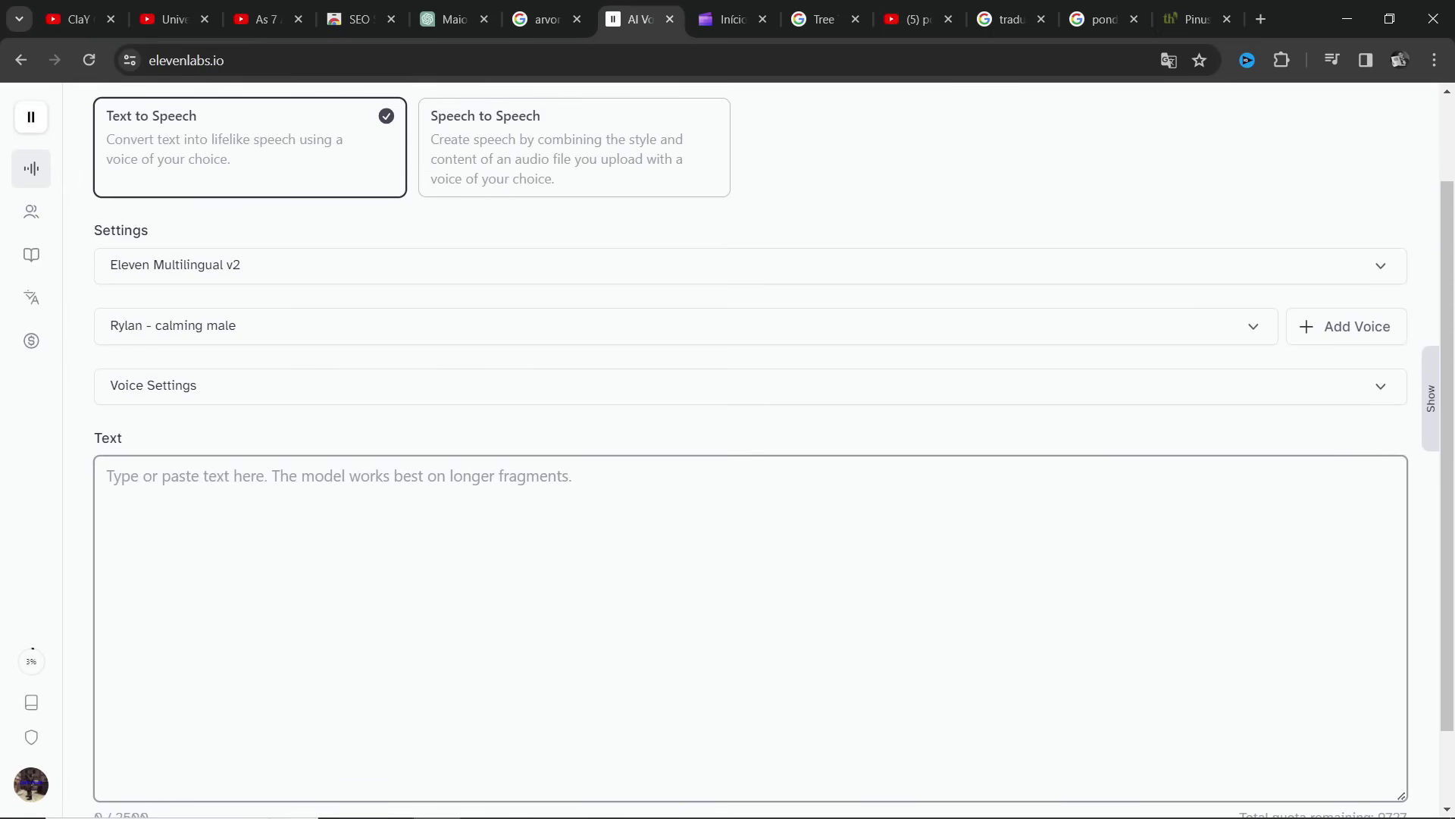
Copy the script's opening paragraph ("Na história da humanidade...") from the Notepad draft into the ElevenLabs text-to-speech box and select the pasted text.
{"action": "left_click", "coordinate": [477, 802]}
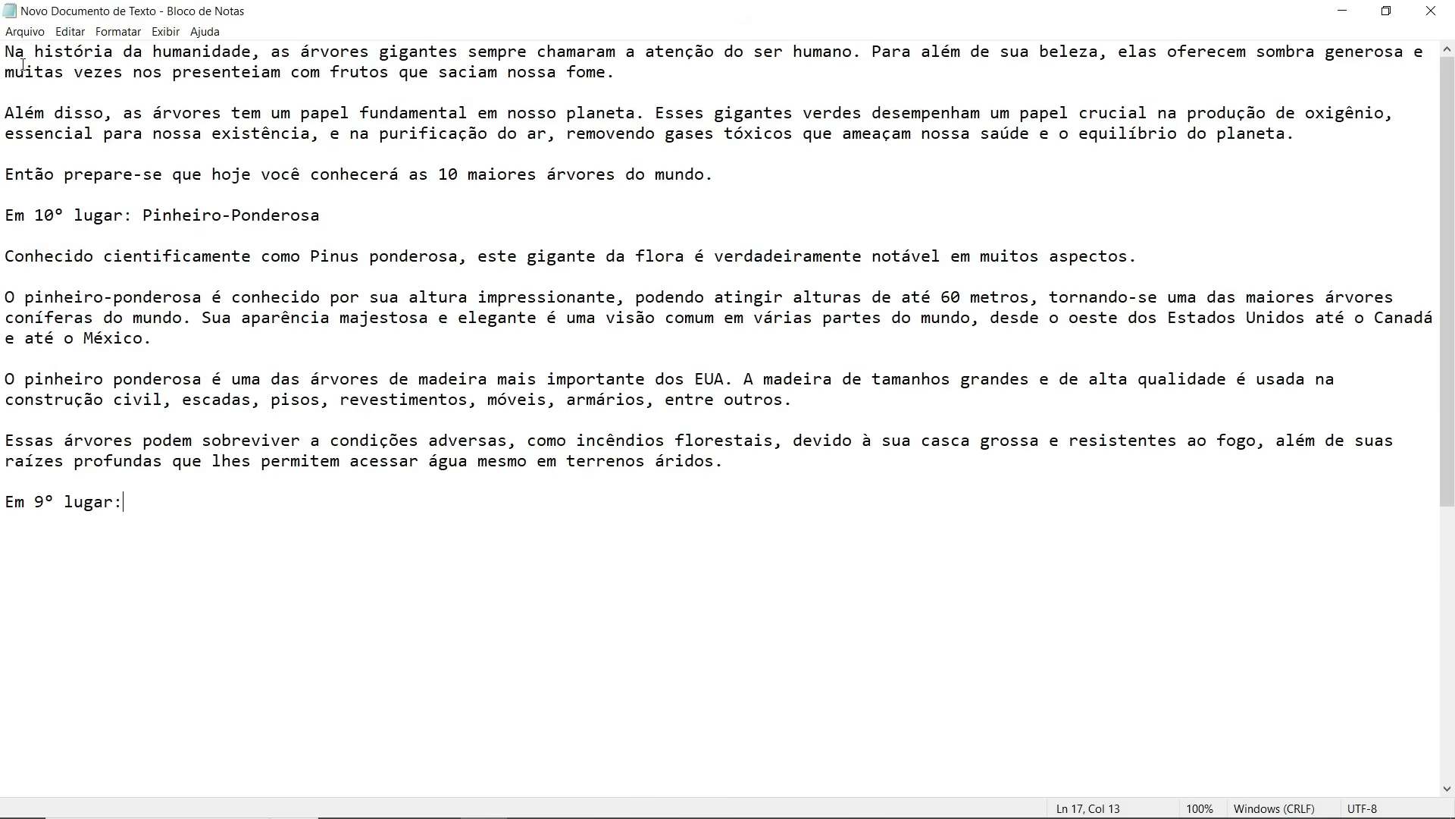
{"action": "left_click_drag", "start_coordinate": [6, 51], "coordinate": [644, 75]}
{"action": "key", "text": "ctrl+c"}
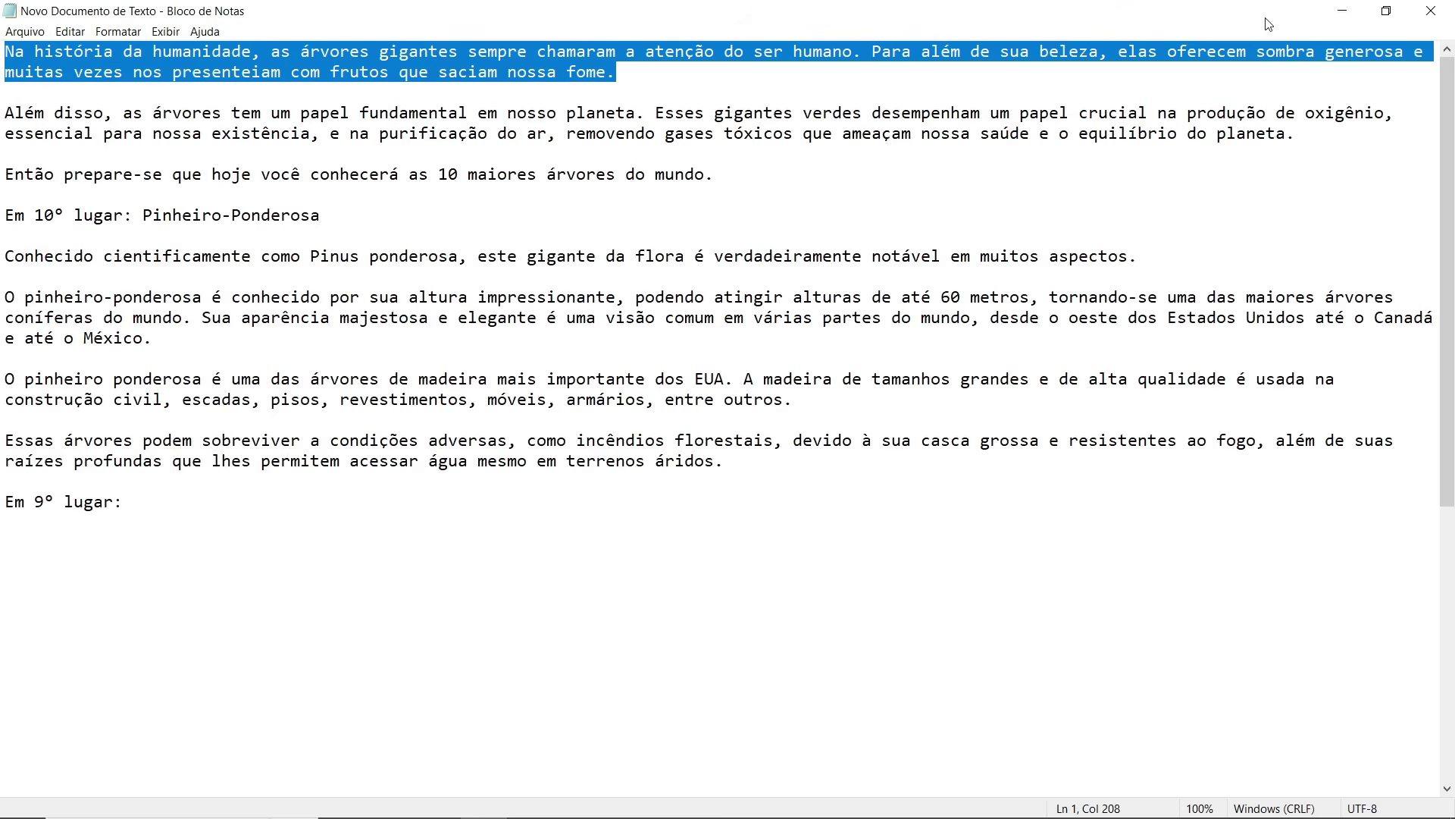
{"action": "left_click", "coordinate": [1342, 11]}
{"action": "scroll", "coordinate": [421, 528], "scroll_direction": "up", "scroll_amount": 1}
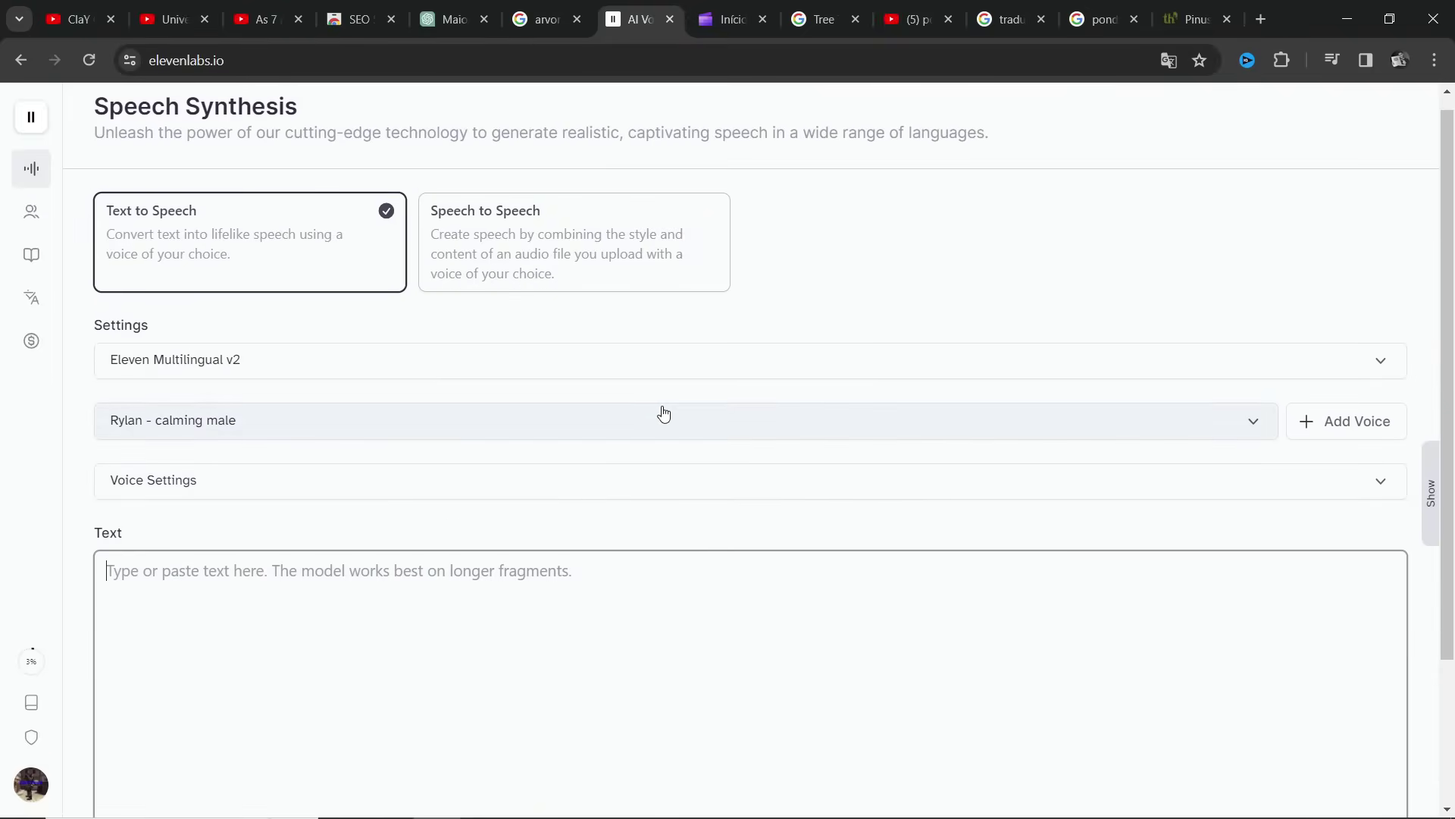
{"action": "key", "text": "ctrl+v"}
{"action": "left_click_drag", "start_coordinate": [395, 608], "coordinate": [106, 570]}
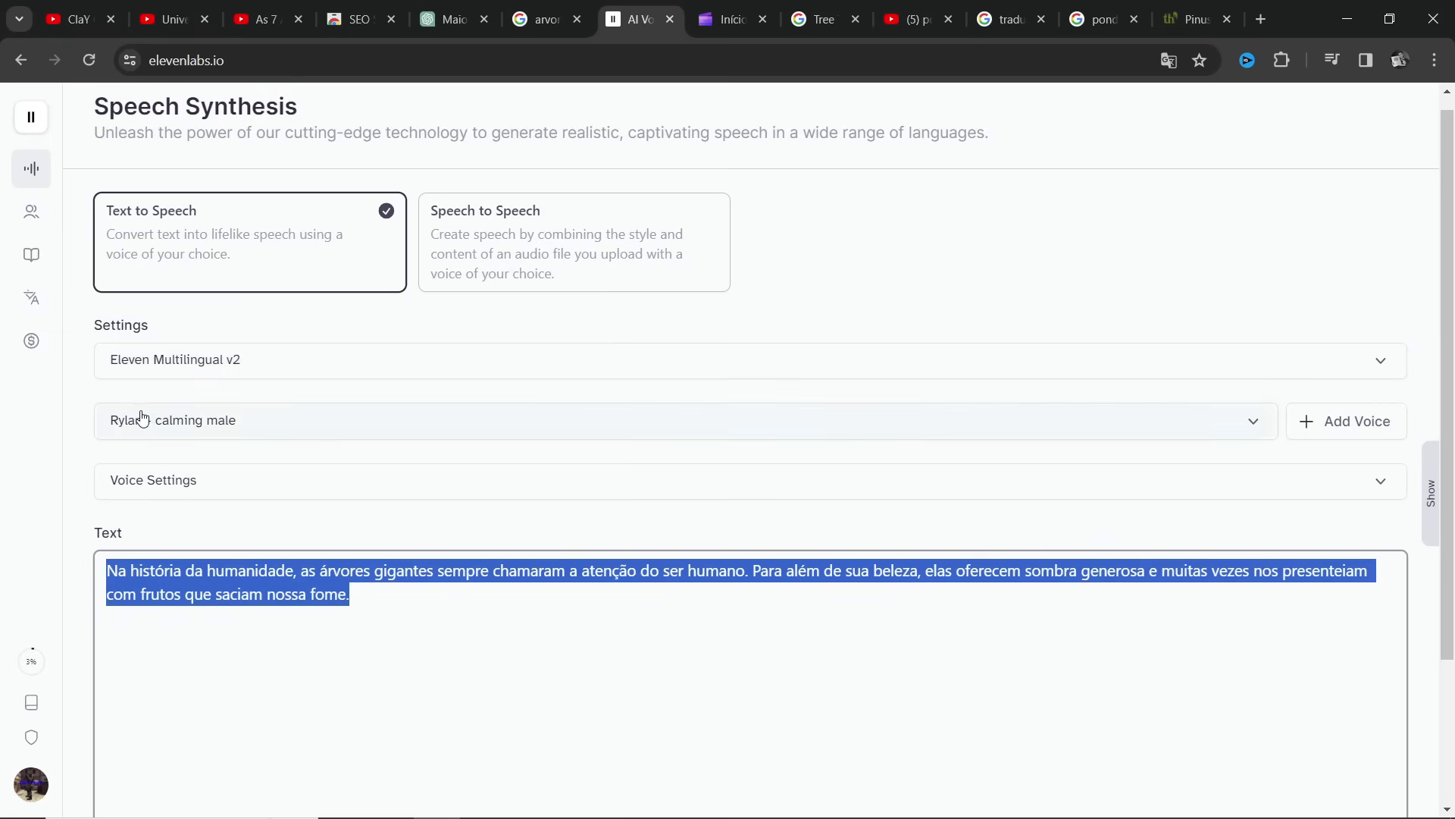
Generate the opening paragraph's narration with the "Rylan - calming male" voice and download the resulting audio.
{"action": "left_click", "coordinate": [286, 431]}
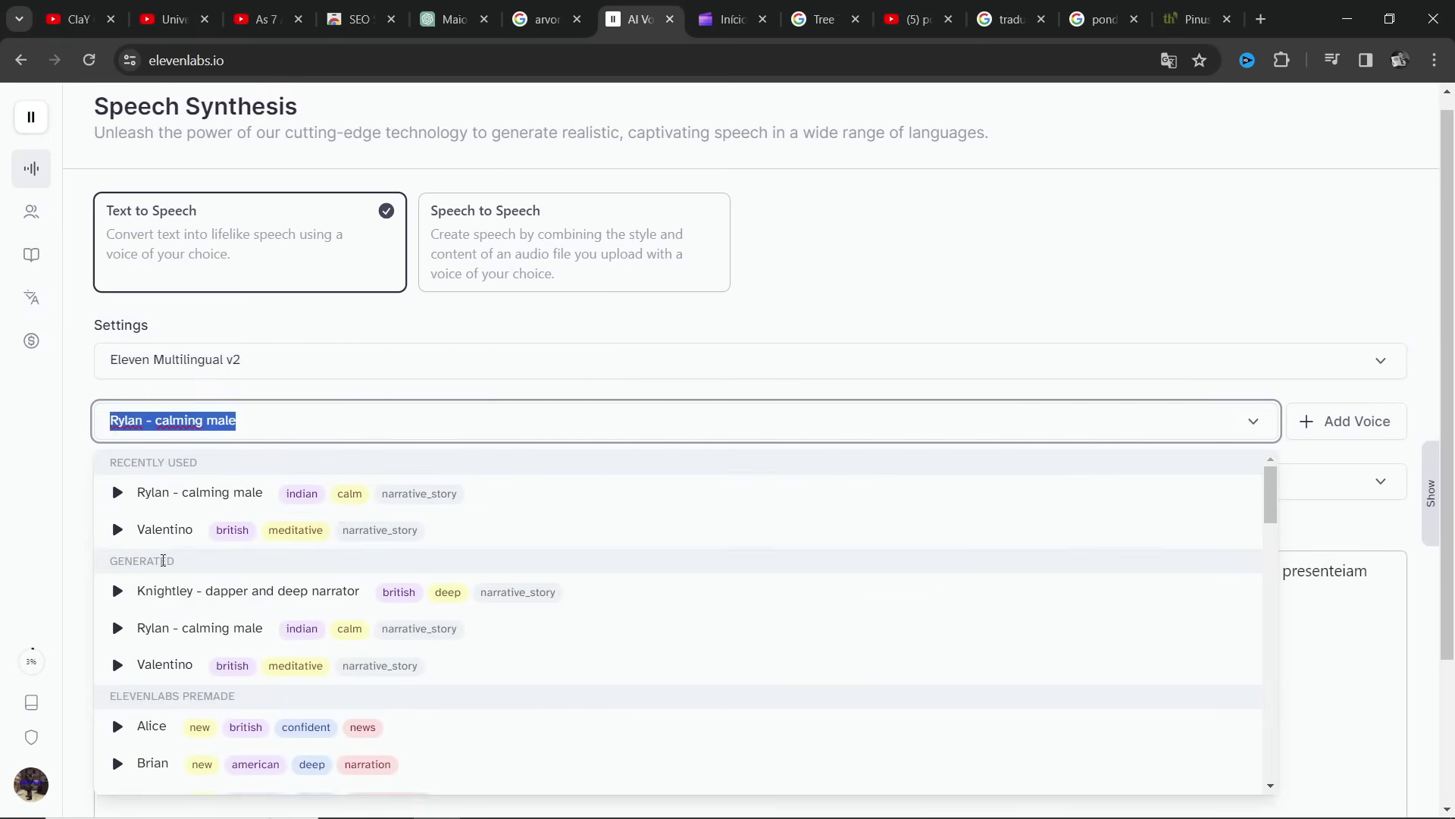
{"action": "left_click", "coordinate": [172, 494]}
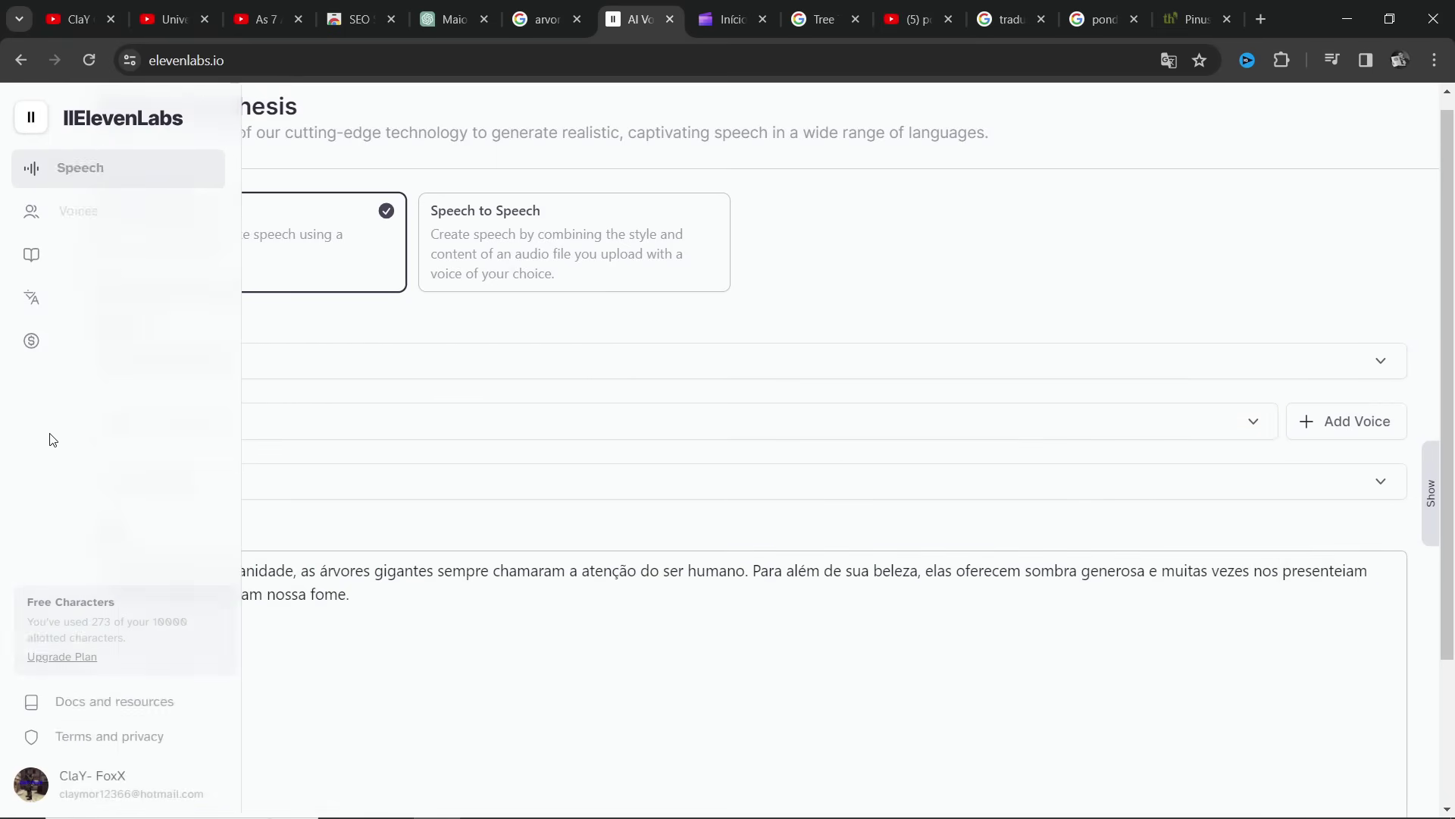
{"action": "scroll", "coordinate": [476, 471], "scroll_direction": "down", "scroll_amount": 3}
{"action": "left_click_drag", "start_coordinate": [369, 426], "coordinate": [126, 332]}
{"action": "key", "text": "ctrl+c"}
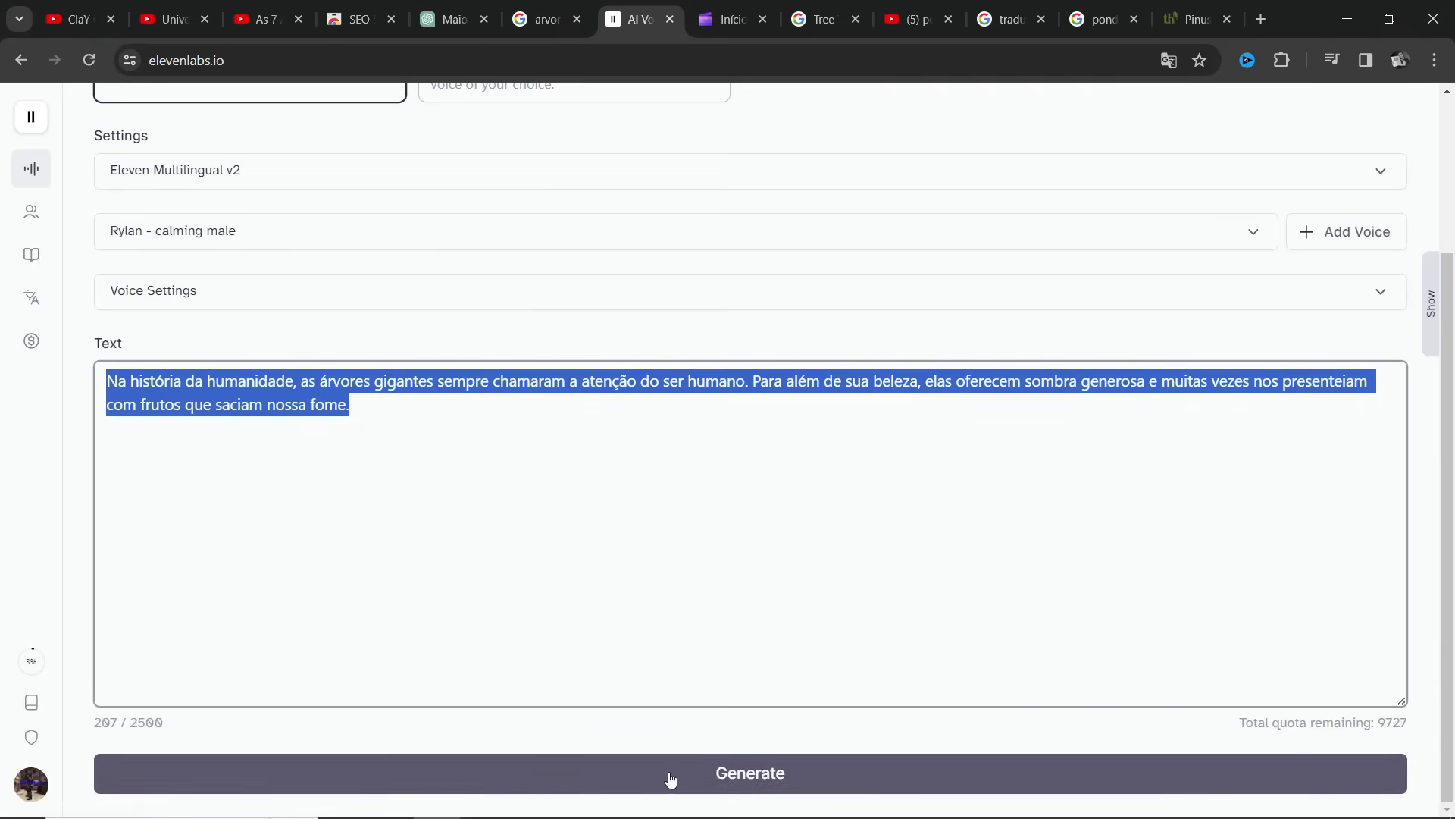
{"action": "left_click", "coordinate": [743, 781]}
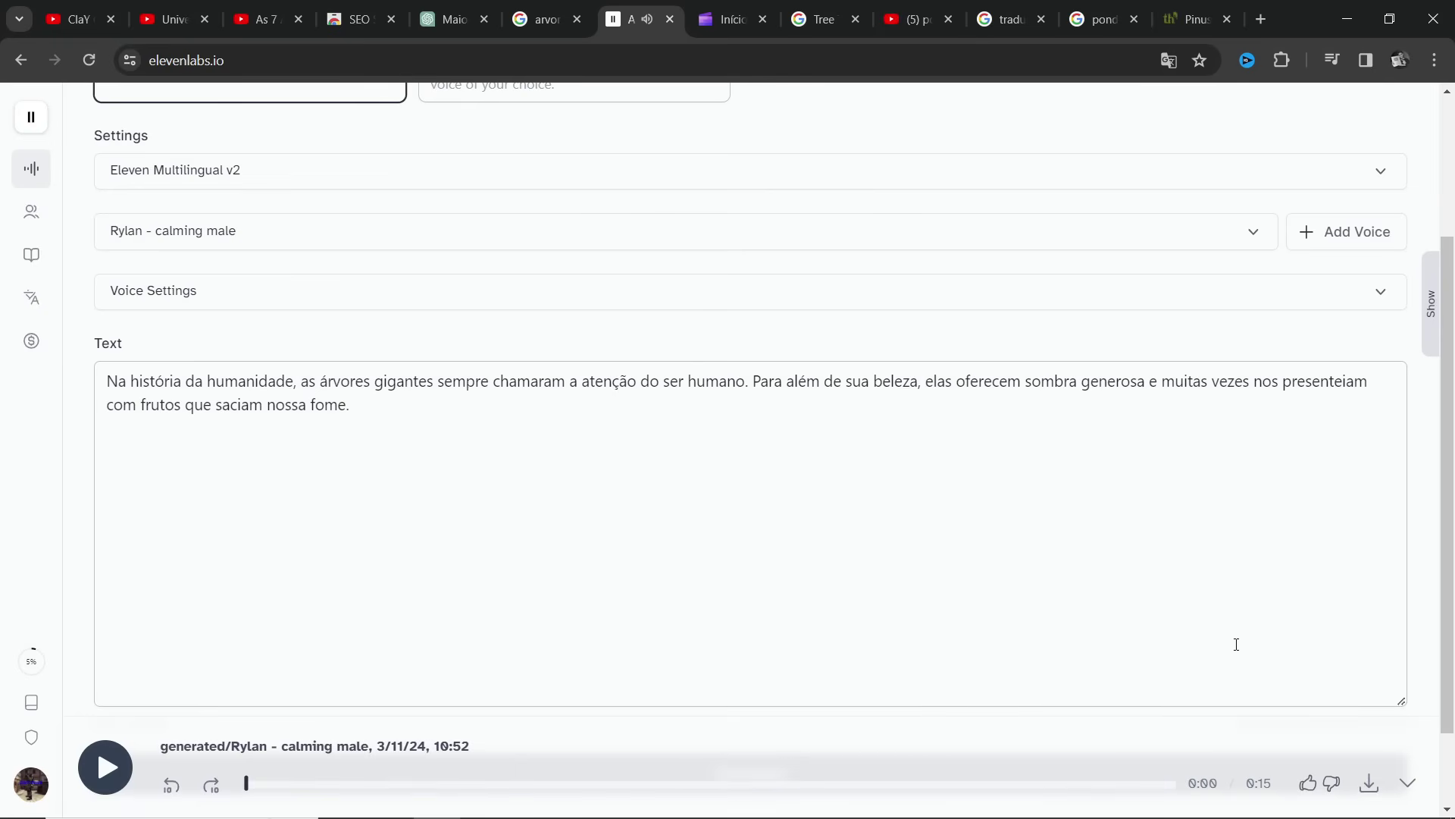
{"action": "left_click", "coordinate": [1369, 784]}
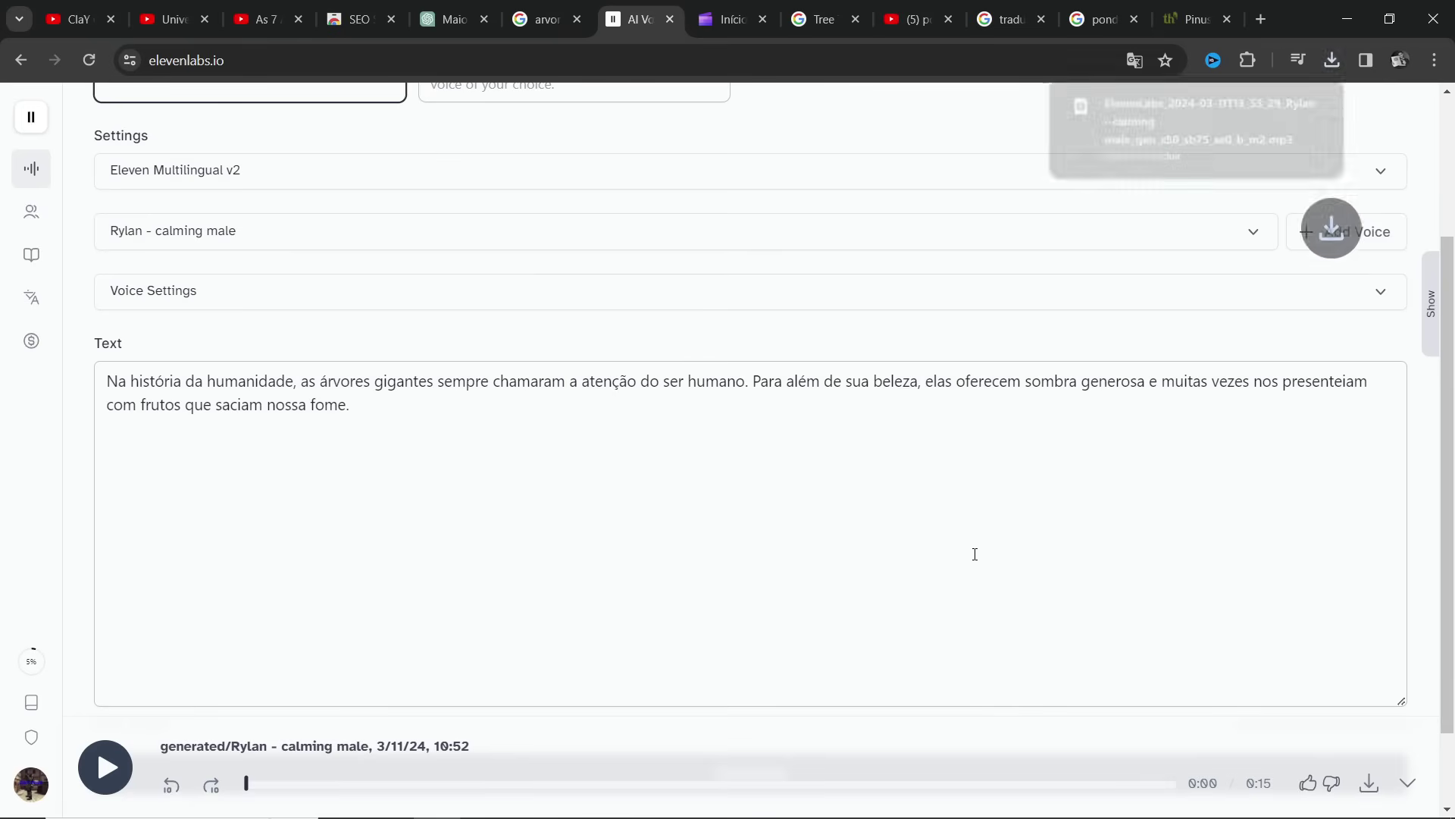
Generate the same opening paragraph again with the Valentino voice.
{"action": "scroll", "coordinate": [422, 502], "scroll_direction": "up", "scroll_amount": 1}
{"action": "left_click", "coordinate": [331, 326]}
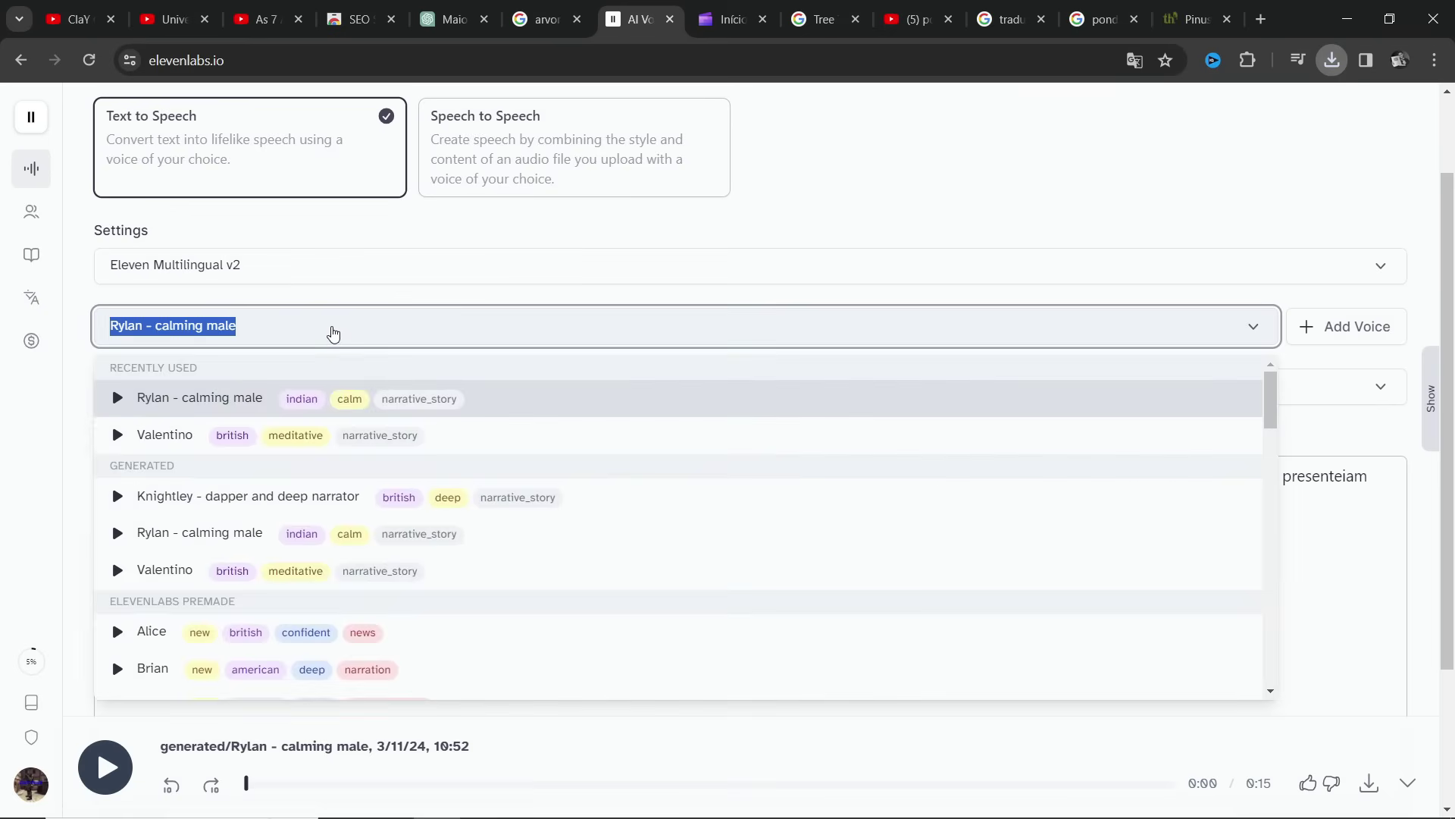
{"action": "left_click", "coordinate": [302, 439]}
{"action": "scroll", "coordinate": [438, 598], "scroll_direction": "down", "scroll_amount": 3}
{"action": "left_click", "coordinate": [617, 670]}
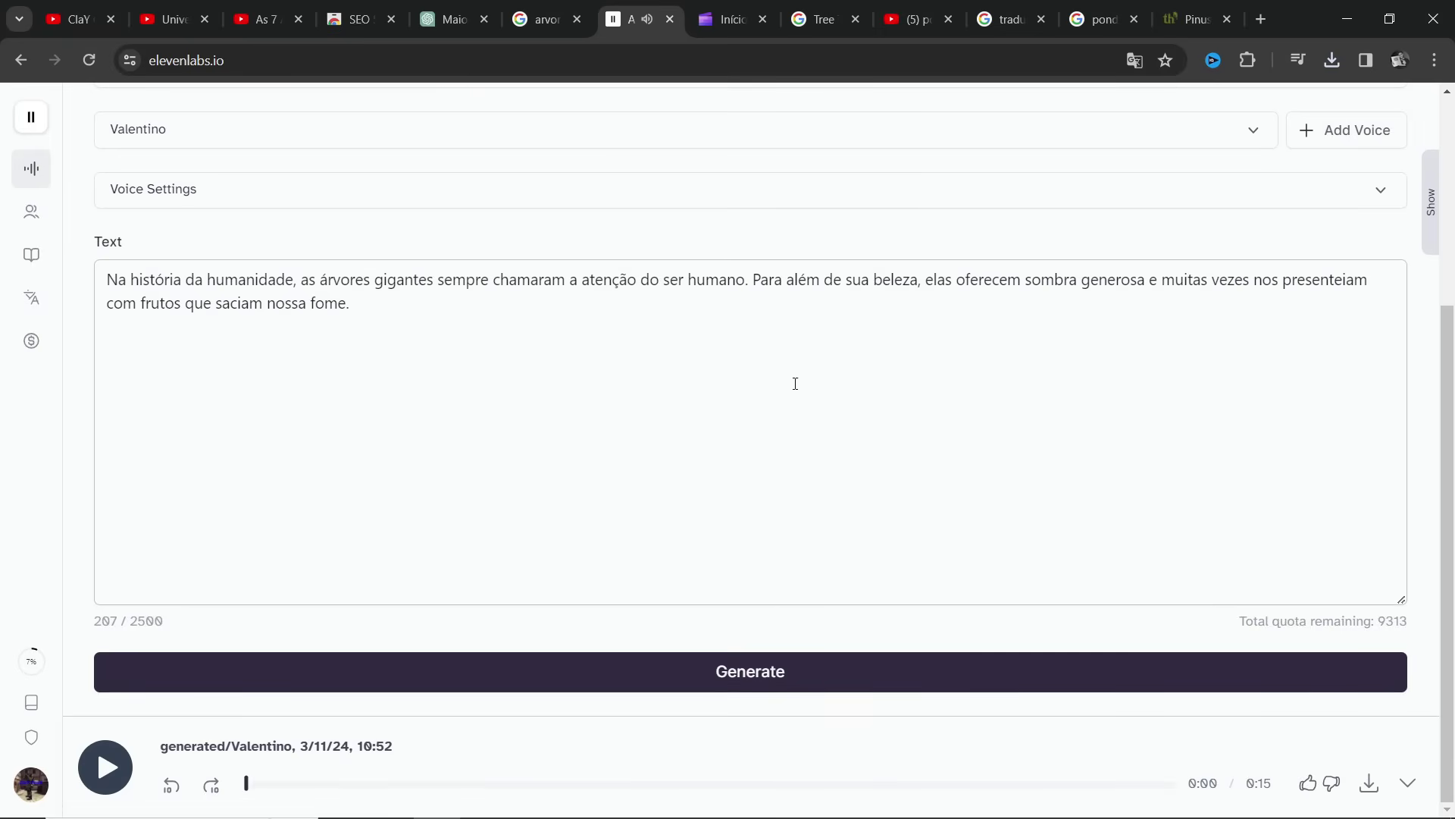
In Clipchamp, create a new video with a text-to-speech clip and paste the opening paragraph as its text.
{"action": "left_click", "coordinate": [712, 6]}
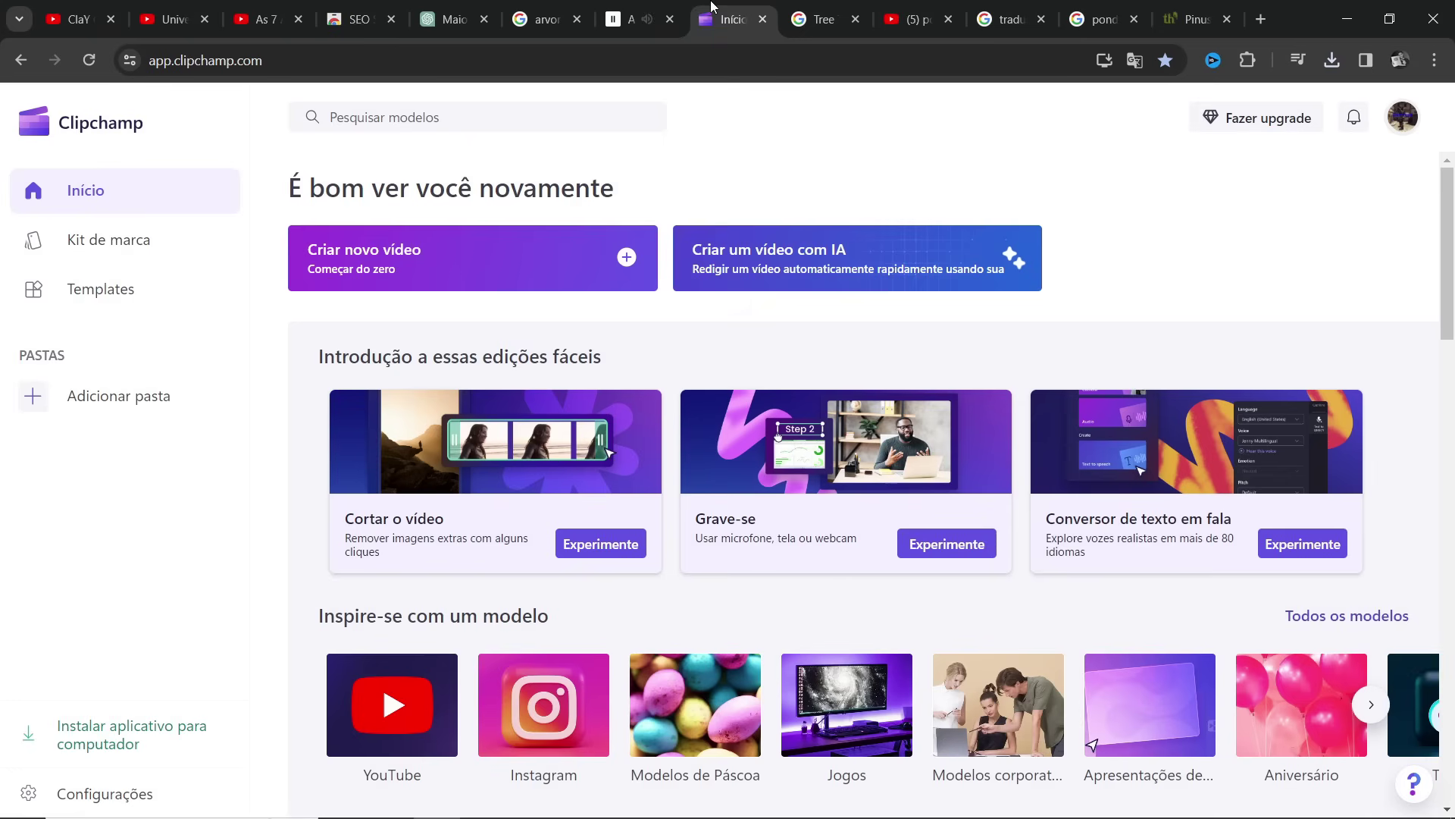
{"action": "left_click", "coordinate": [385, 275]}
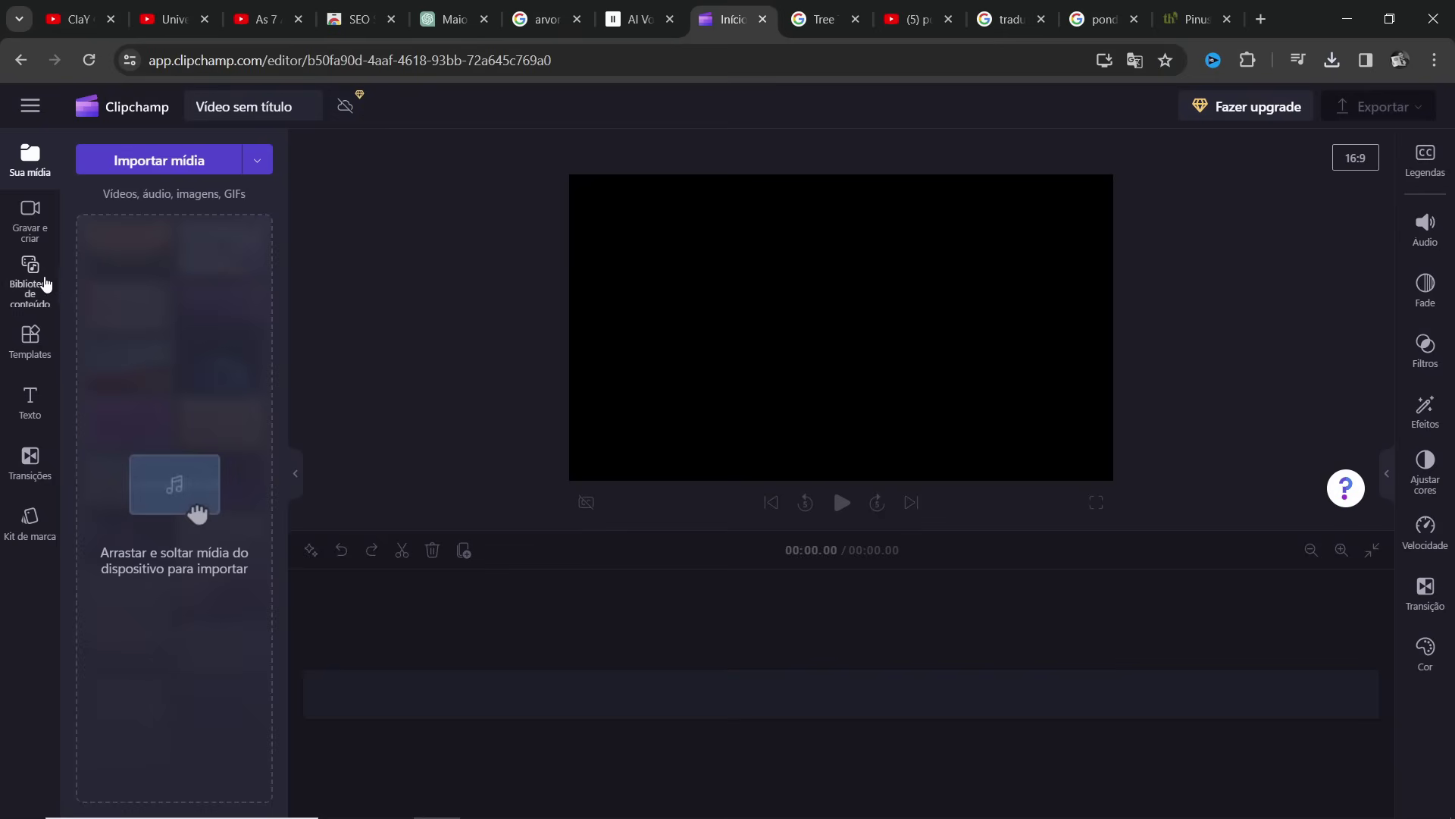
{"action": "left_click", "coordinate": [29, 223]}
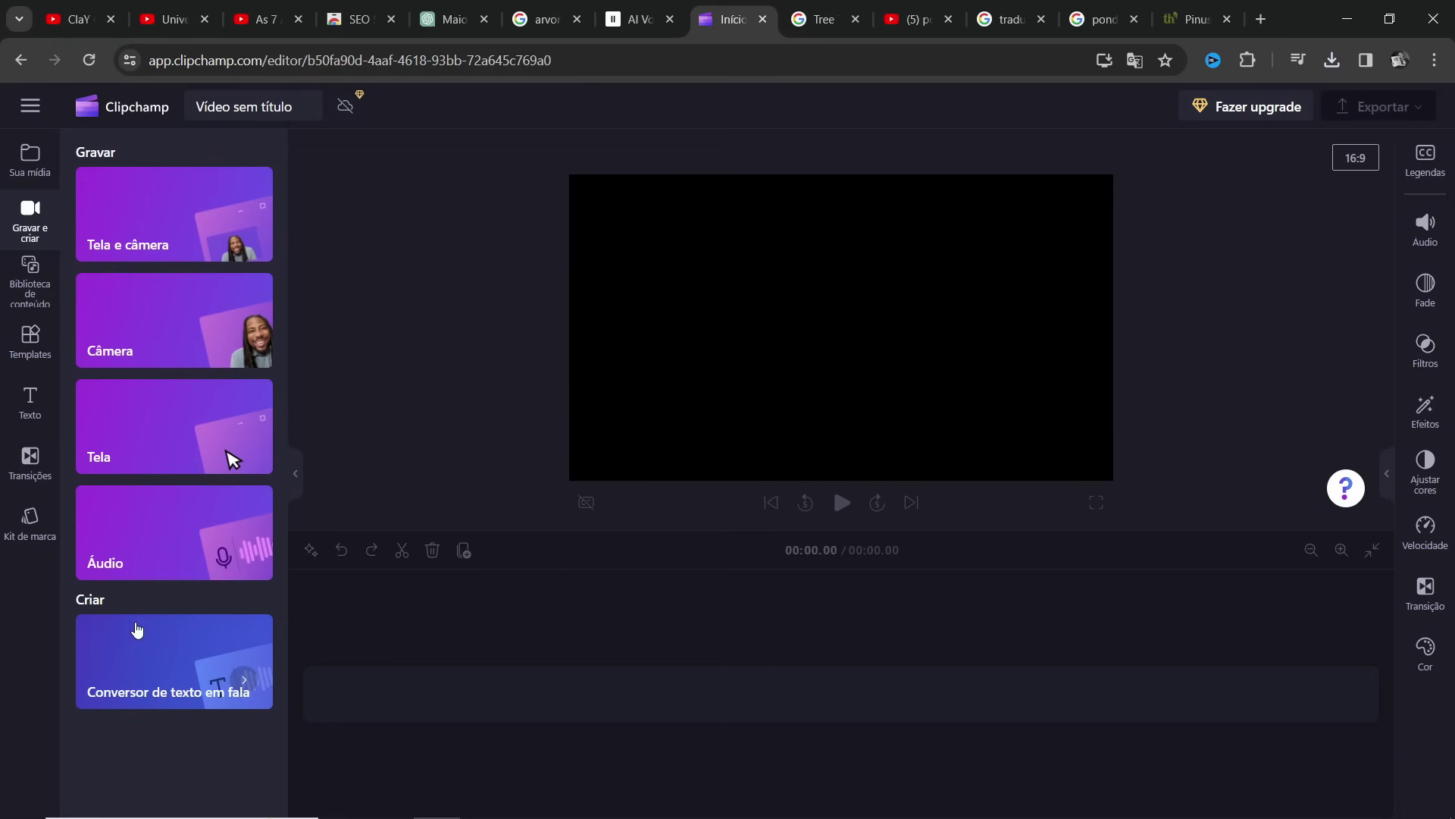
{"action": "left_click", "coordinate": [189, 663]}
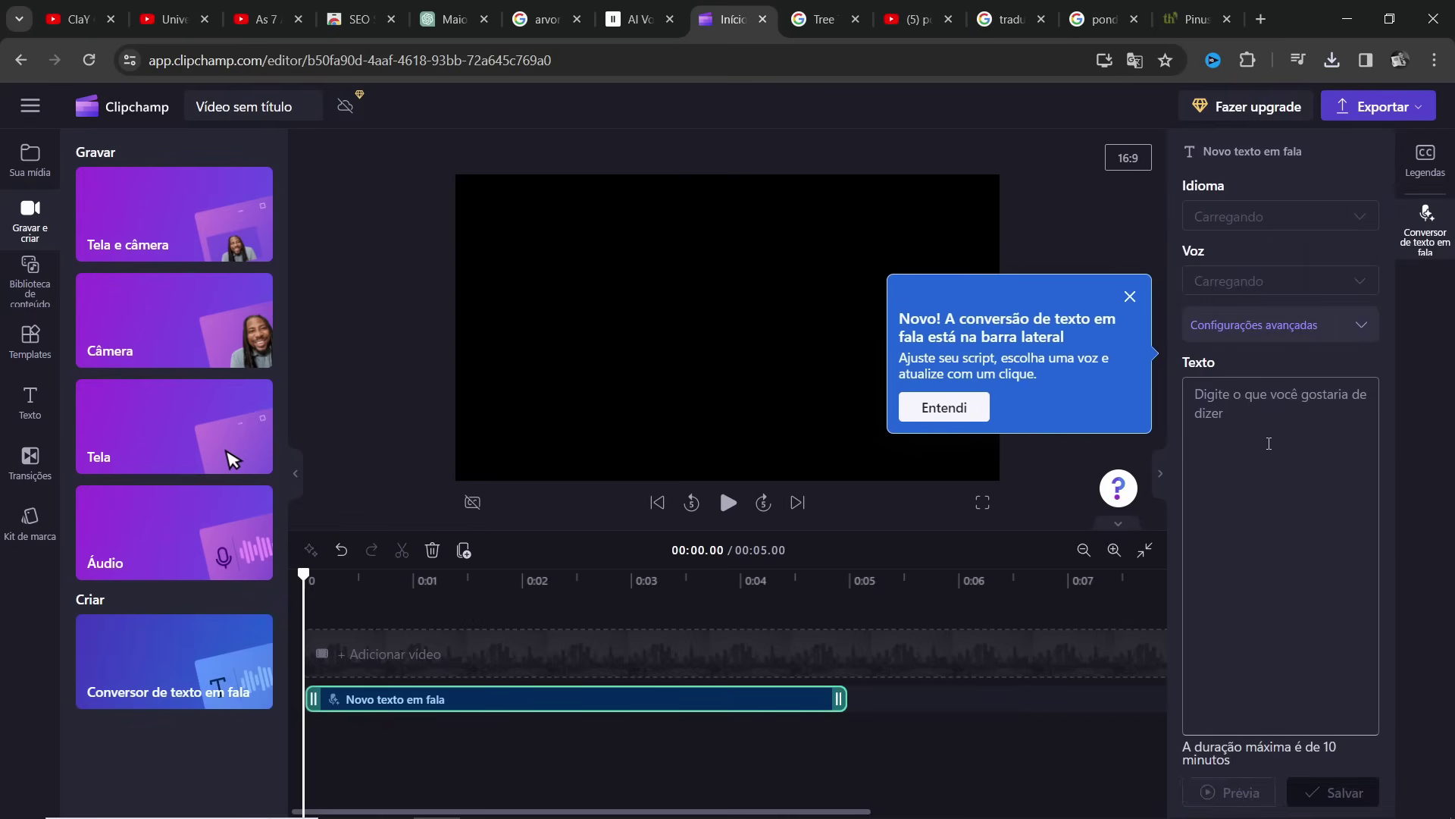
{"action": "left_click", "coordinate": [1300, 514]}
{"action": "key", "text": "ctrl+v"}
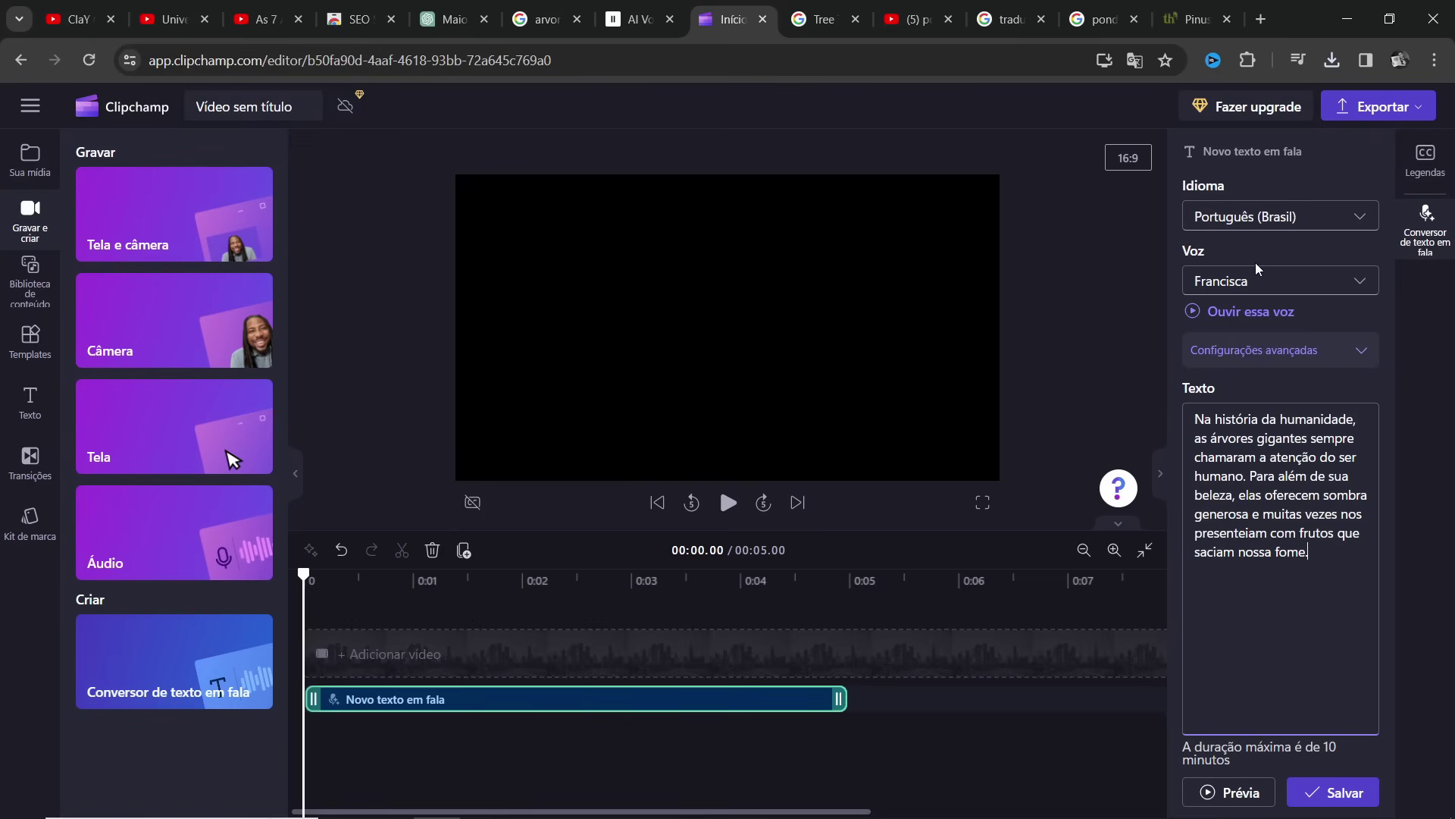
Set the text-to-speech voice to AndrewMultilingualNeural and preview the narration.
{"action": "left_click", "coordinate": [1357, 292]}
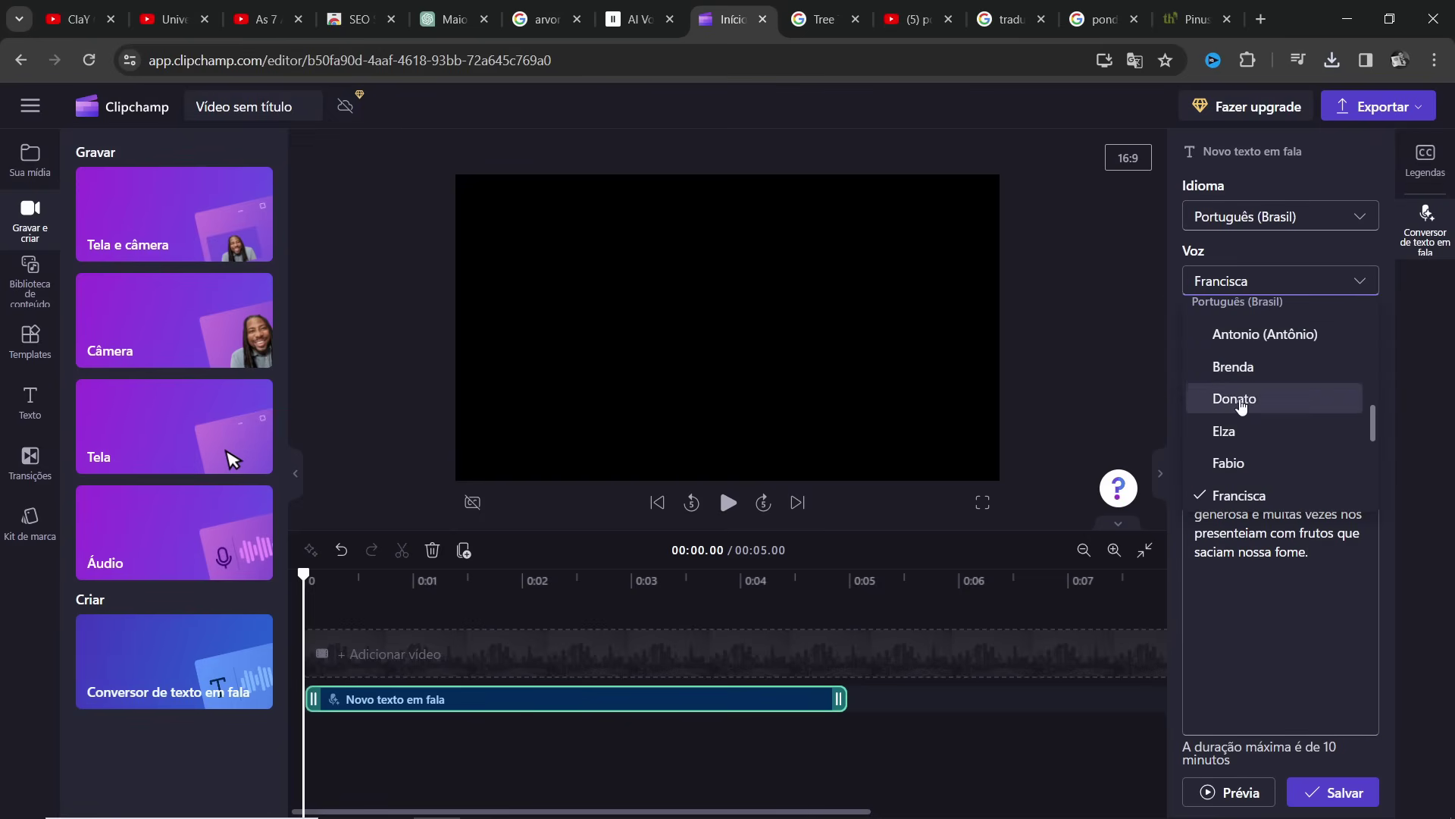
{"action": "scroll", "coordinate": [1246, 394], "scroll_direction": "down", "scroll_amount": 4}
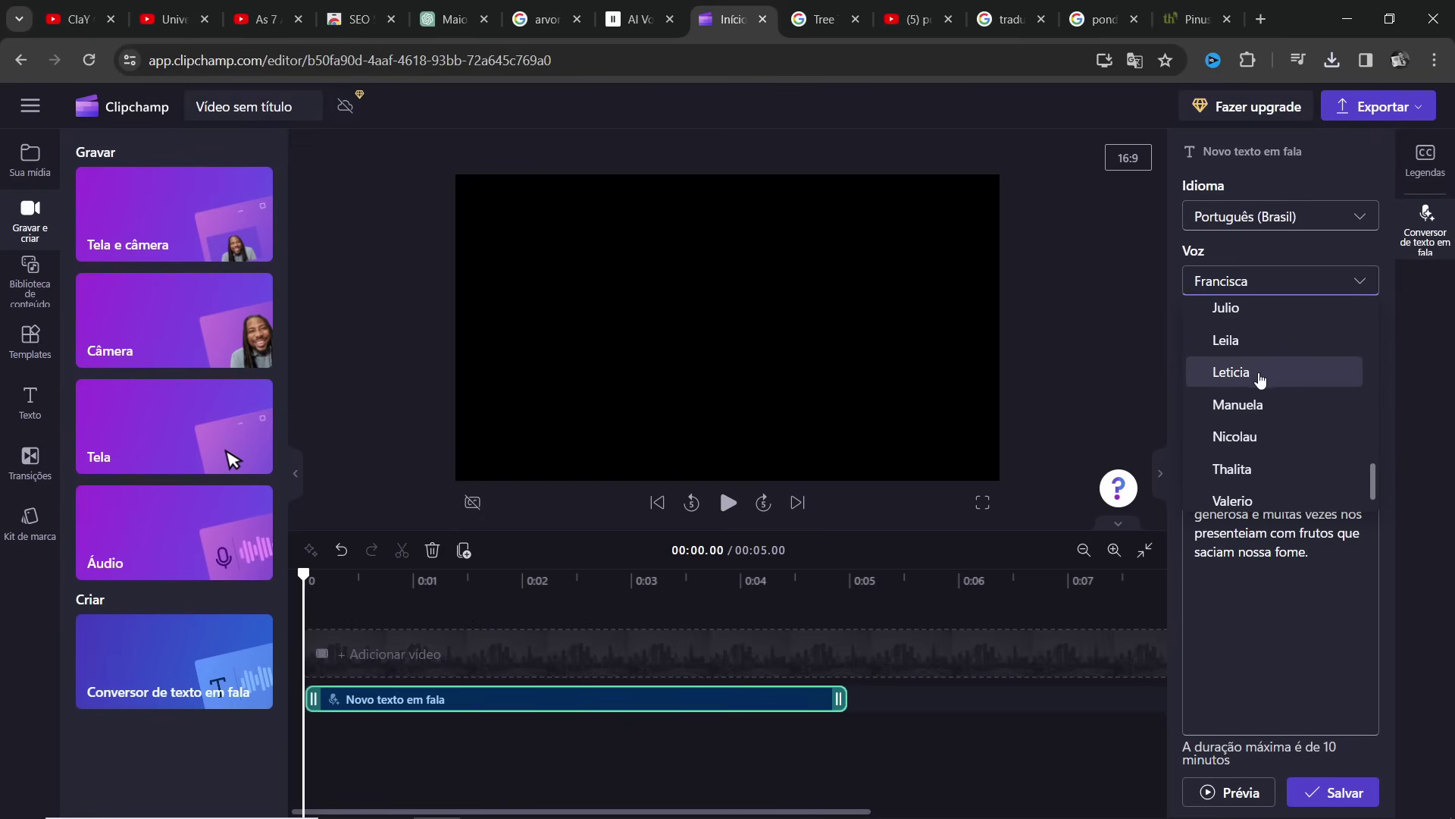
{"action": "scroll", "coordinate": [1274, 394], "scroll_direction": "down", "scroll_amount": 5}
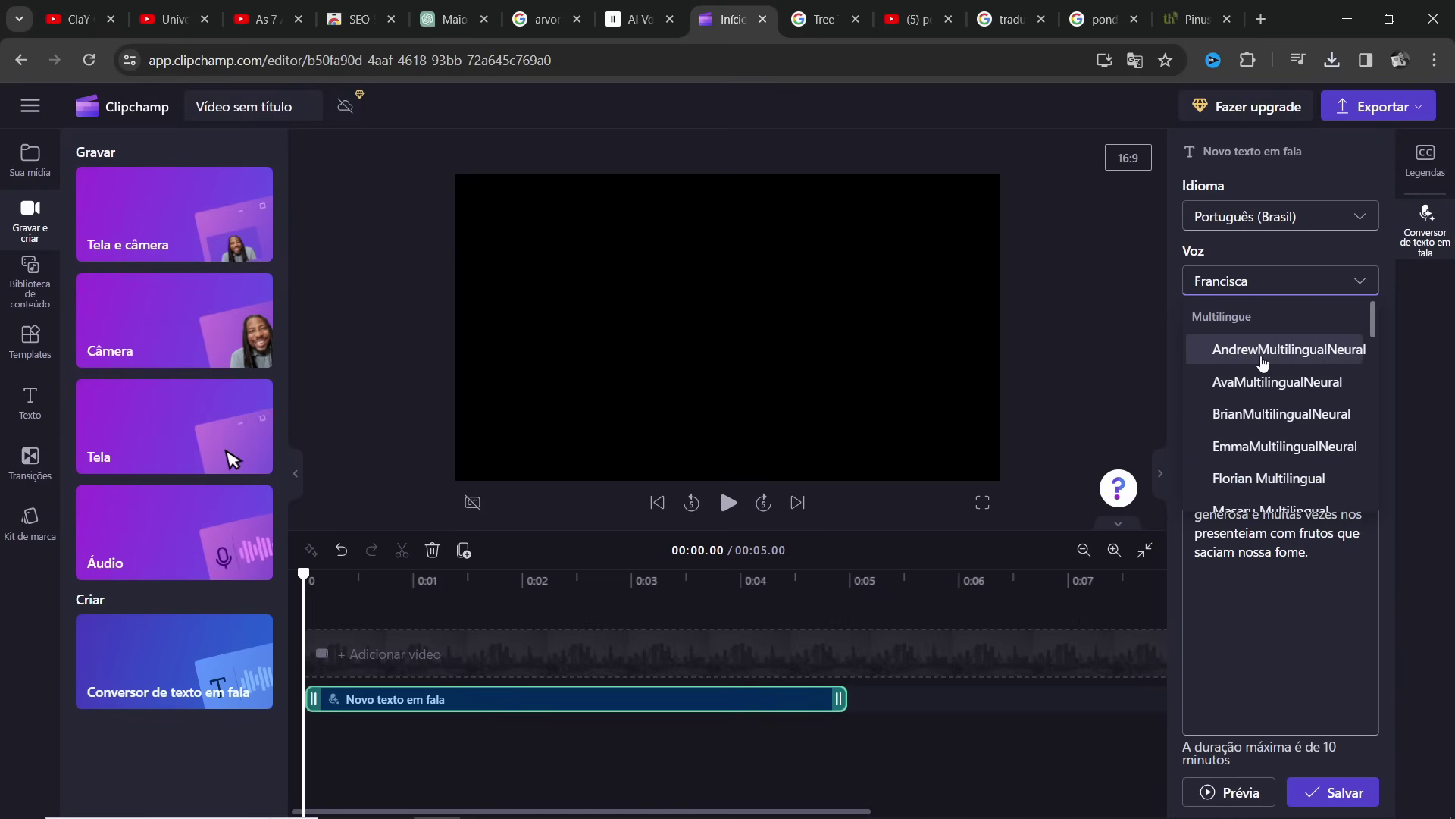
{"action": "scroll", "coordinate": [1265, 357], "scroll_direction": "down", "scroll_amount": 3}
{"action": "scroll", "coordinate": [1274, 366], "scroll_direction": "up", "scroll_amount": 3}
{"action": "left_click", "coordinate": [1264, 354]}
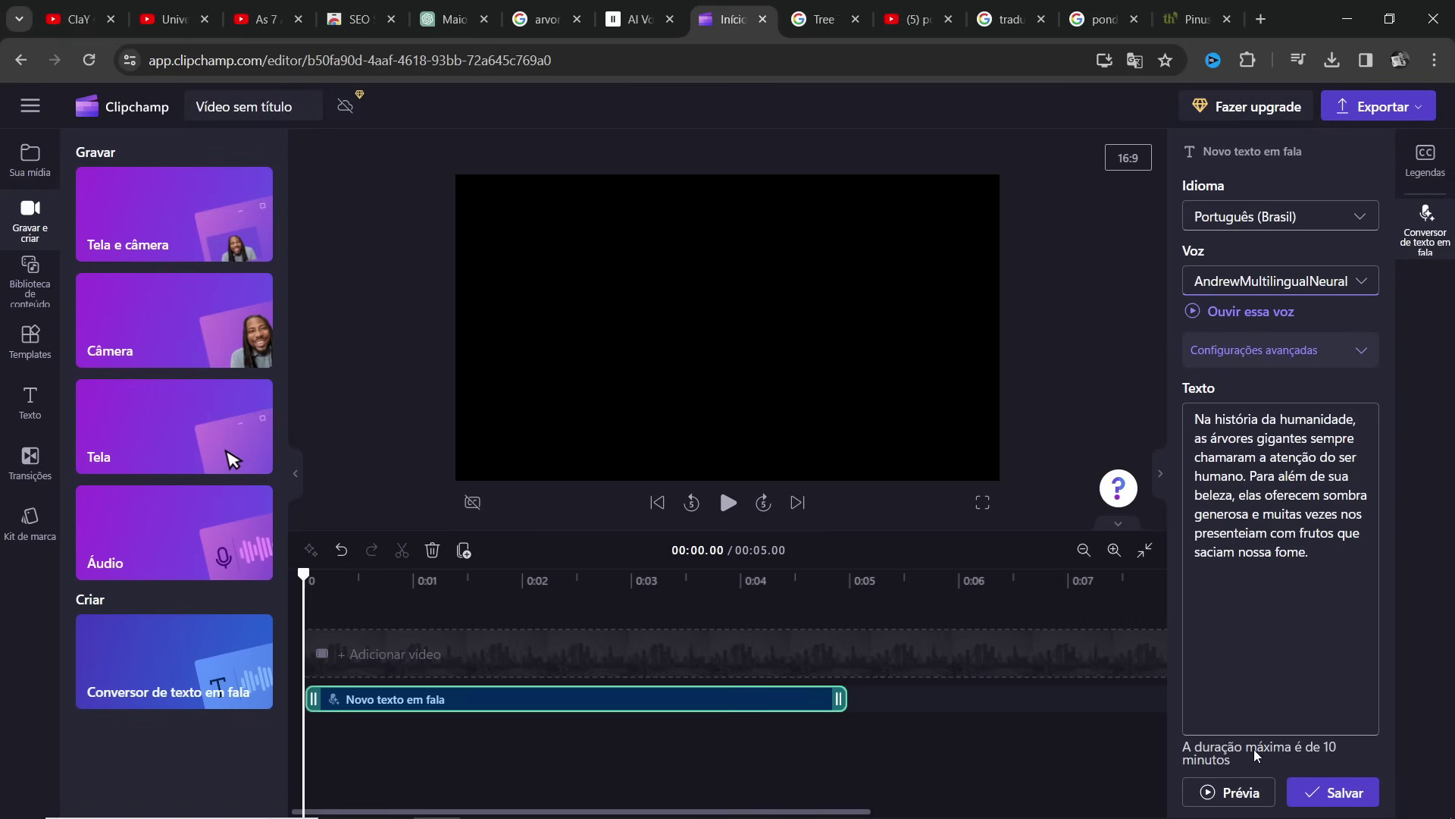
{"action": "left_click", "coordinate": [1224, 792]}
Look at ElevenLabs and the YouTube reference video "As 7 Assustadoras MAIORES ÁRVORES do Mundo", and return to Clipchamp.
{"action": "left_click", "coordinate": [641, 19]}
{"action": "left_click", "coordinate": [722, 15]}
{"action": "left_click", "coordinate": [174, 19]}
{"action": "key", "text": "ctrl+Tab"}
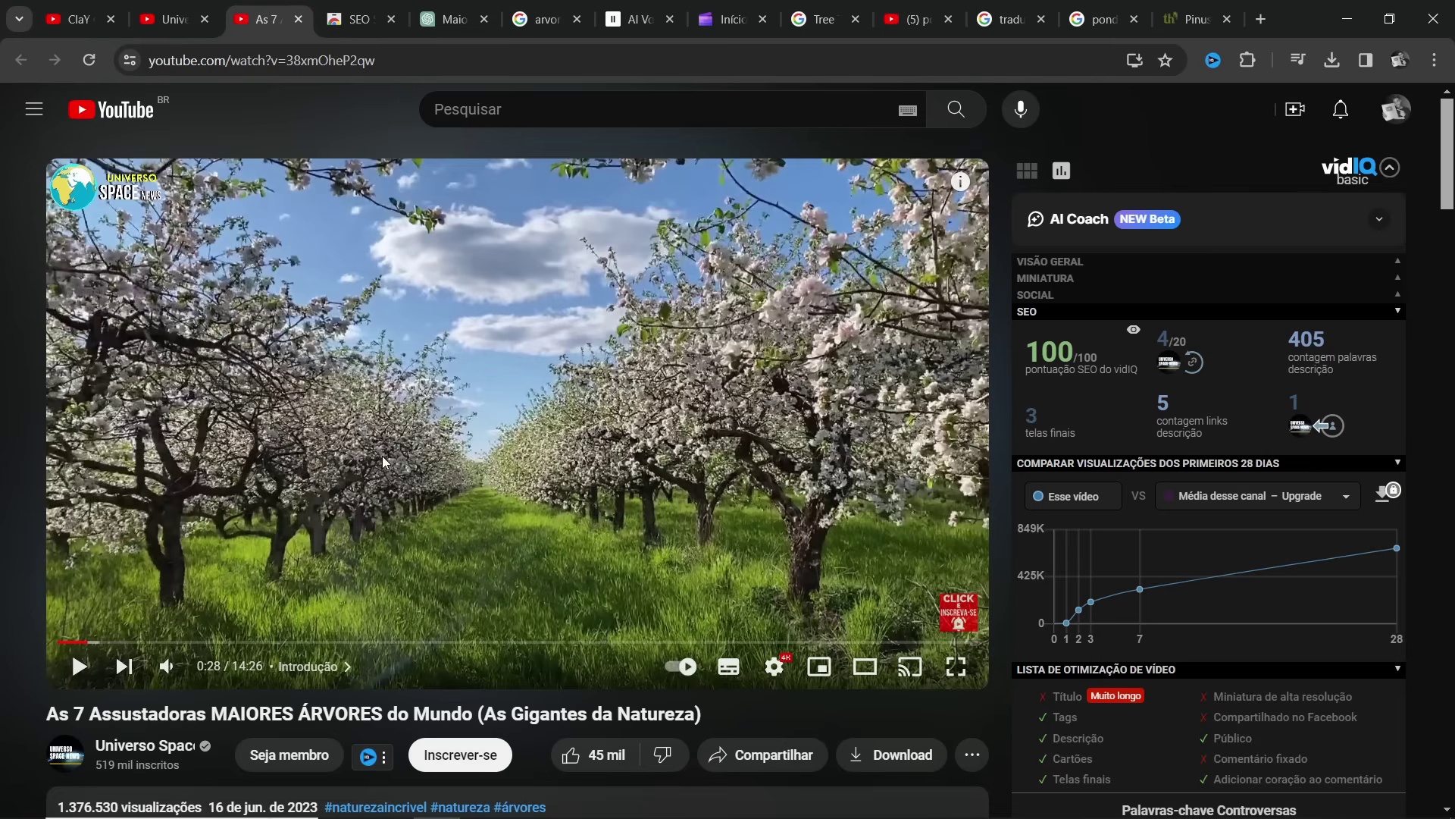
{"action": "left_click", "coordinate": [724, 19]}
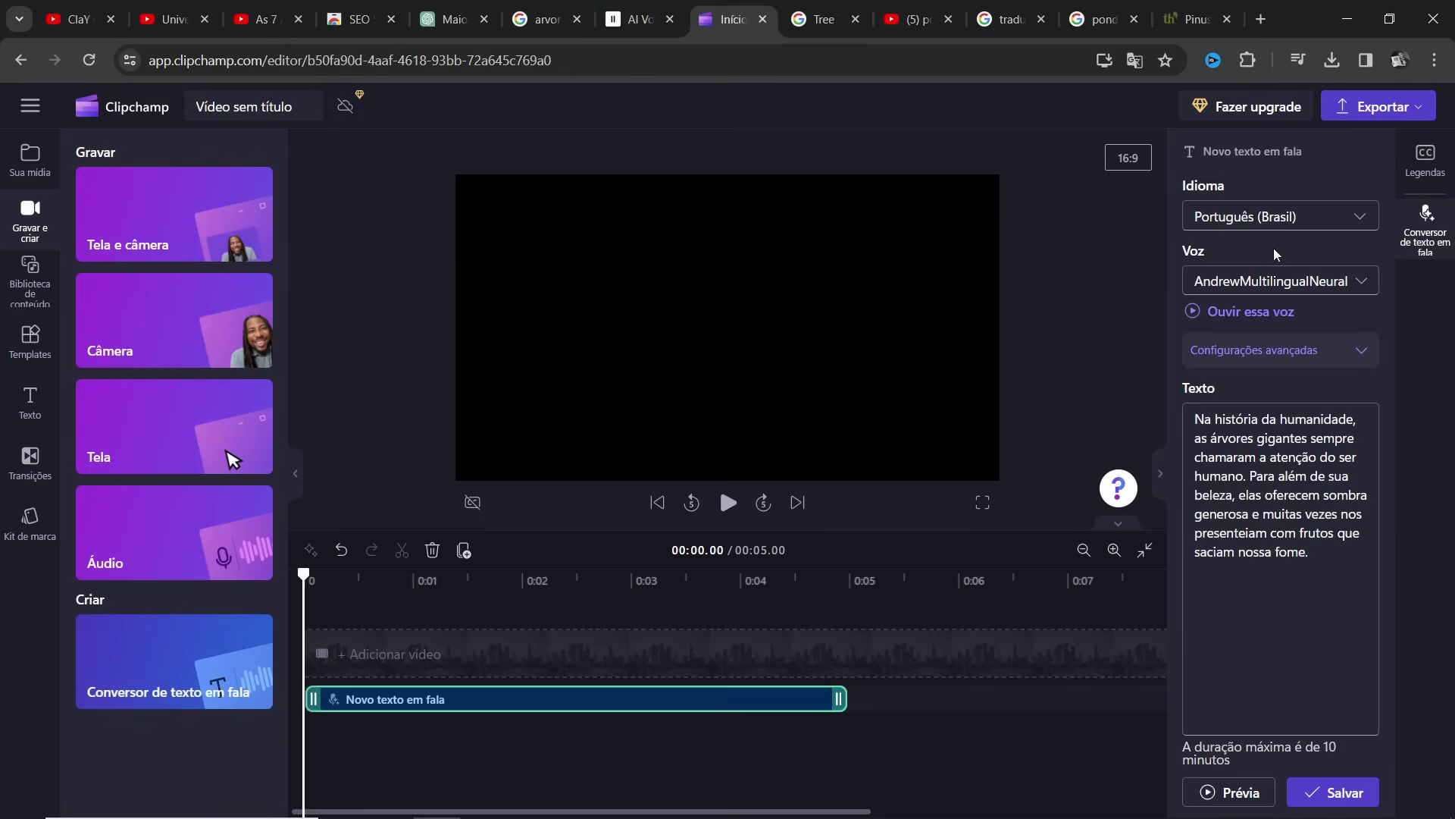
Save the text-to-speech narration with the AndrewMultilingualNeural voice and export the video at 480p.
{"action": "left_click", "coordinate": [1346, 291]}
{"action": "scroll", "coordinate": [1259, 364], "scroll_direction": "down", "scroll_amount": 1}
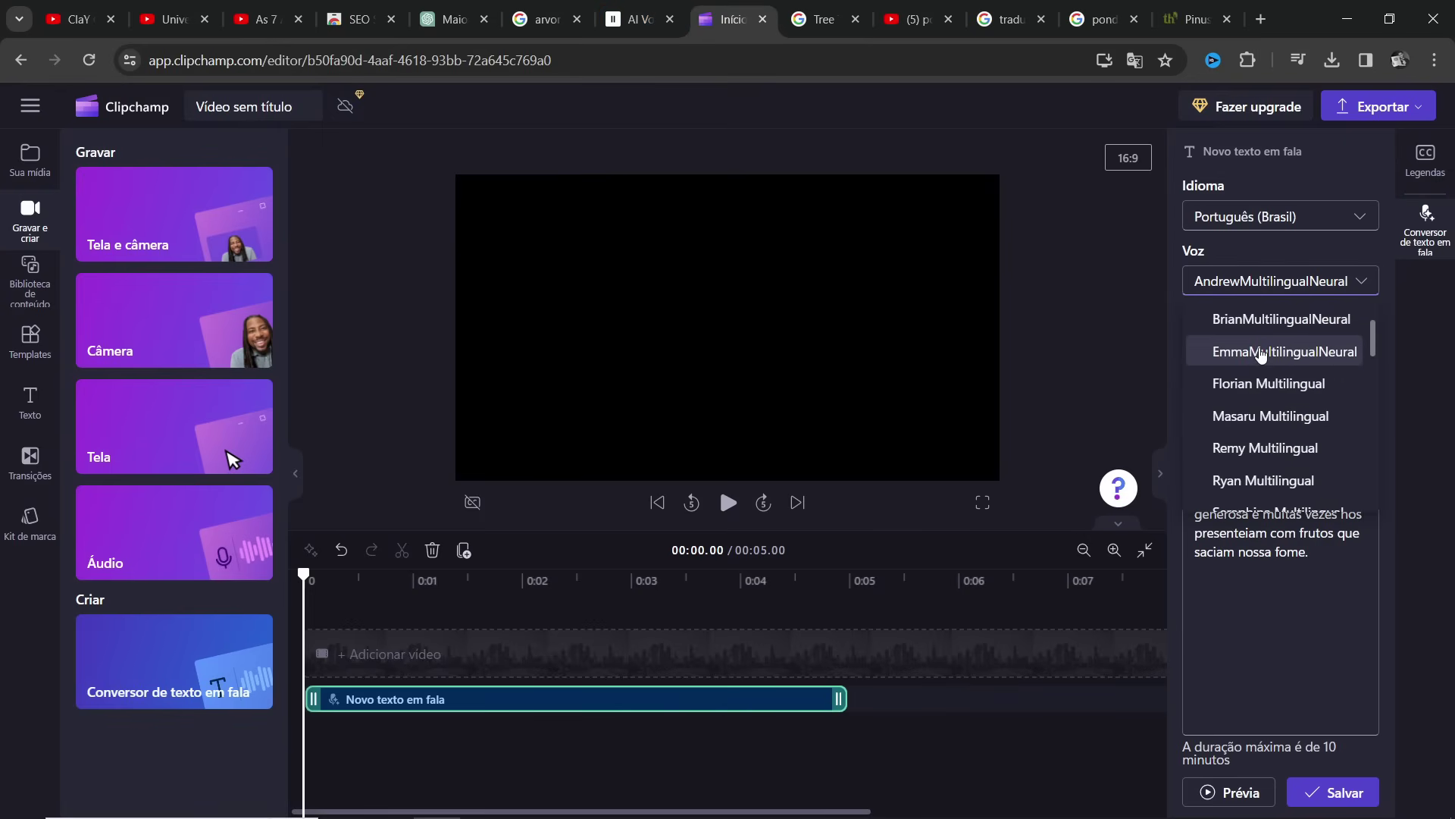
{"action": "left_click", "coordinate": [1290, 667]}
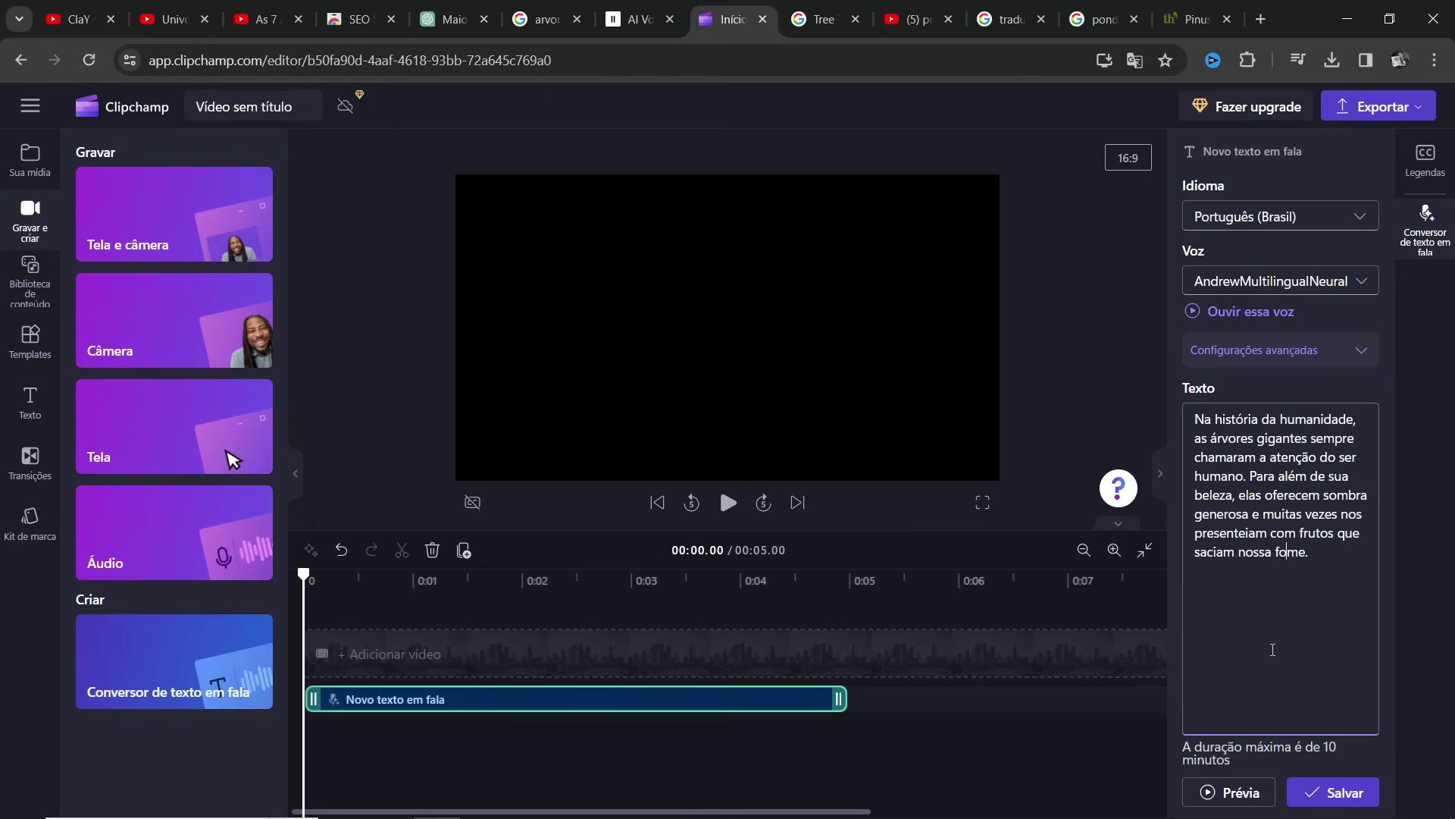
{"action": "left_click", "coordinate": [1335, 794]}
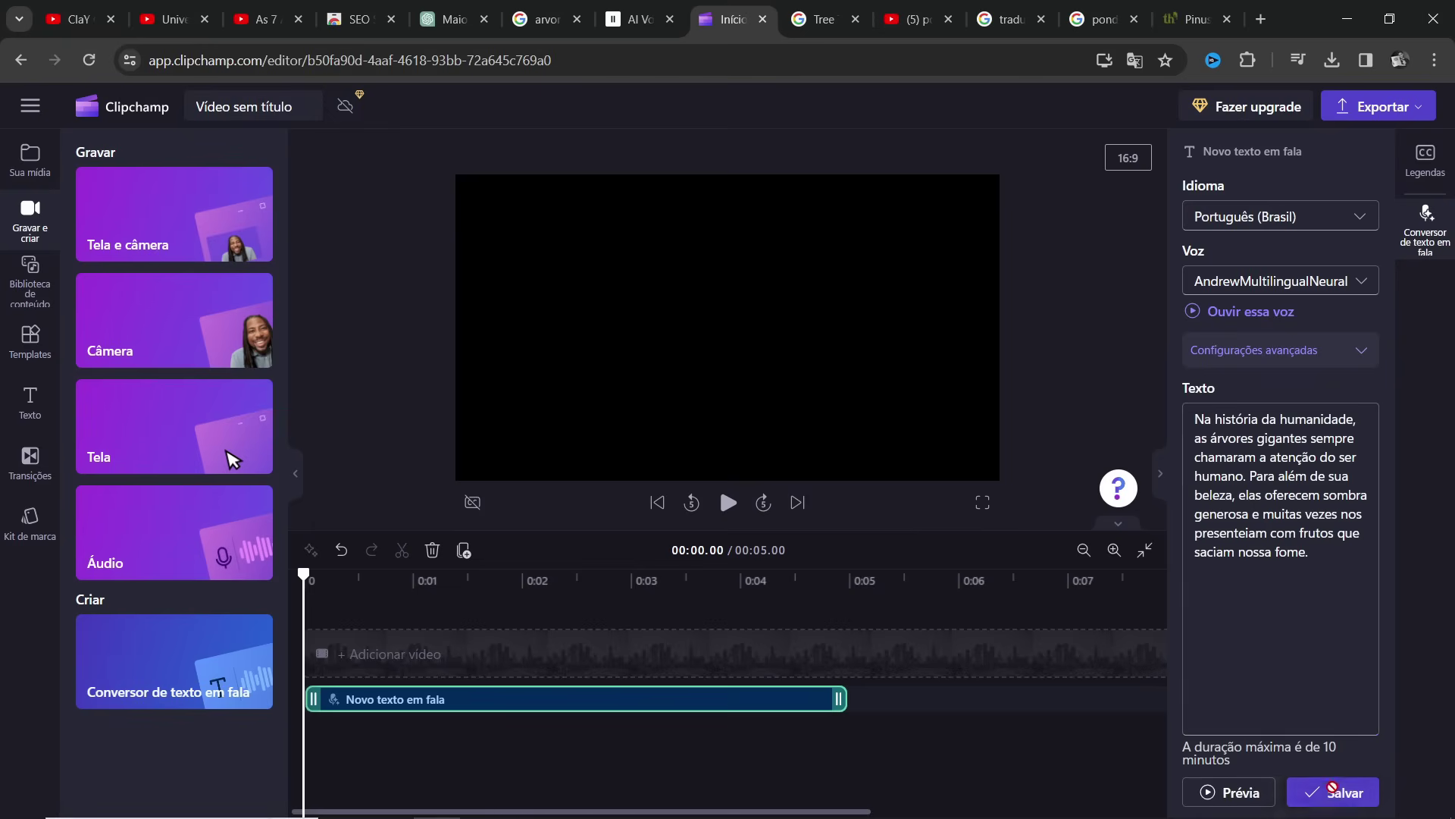
{"action": "left_click", "coordinate": [1382, 110]}
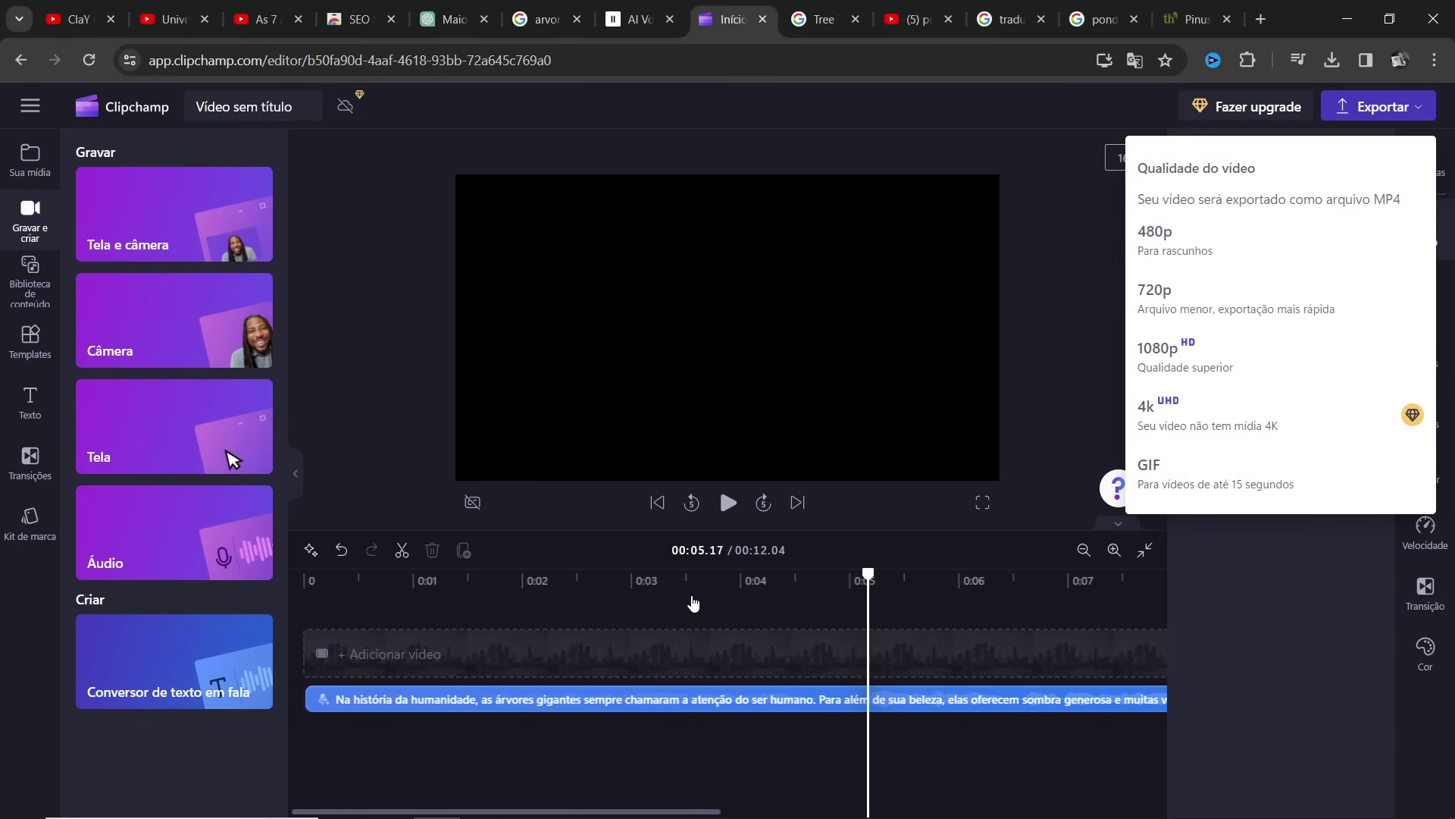
{"action": "left_click", "coordinate": [1167, 236]}
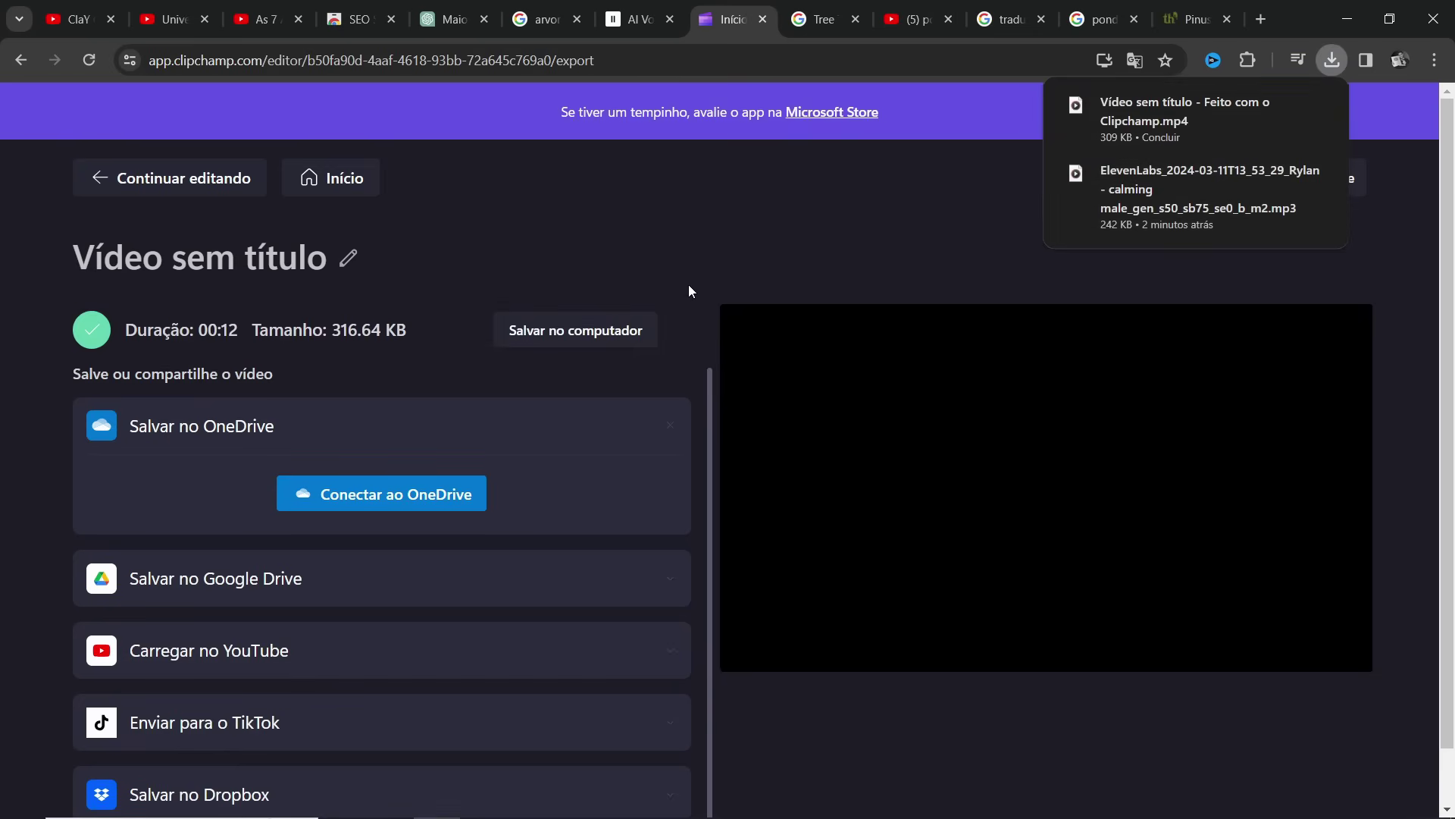
Translate "pinheiro ponderosa" from Portuguese to English in the Google translator and select the translation.
{"action": "left_click", "coordinate": [650, 6]}
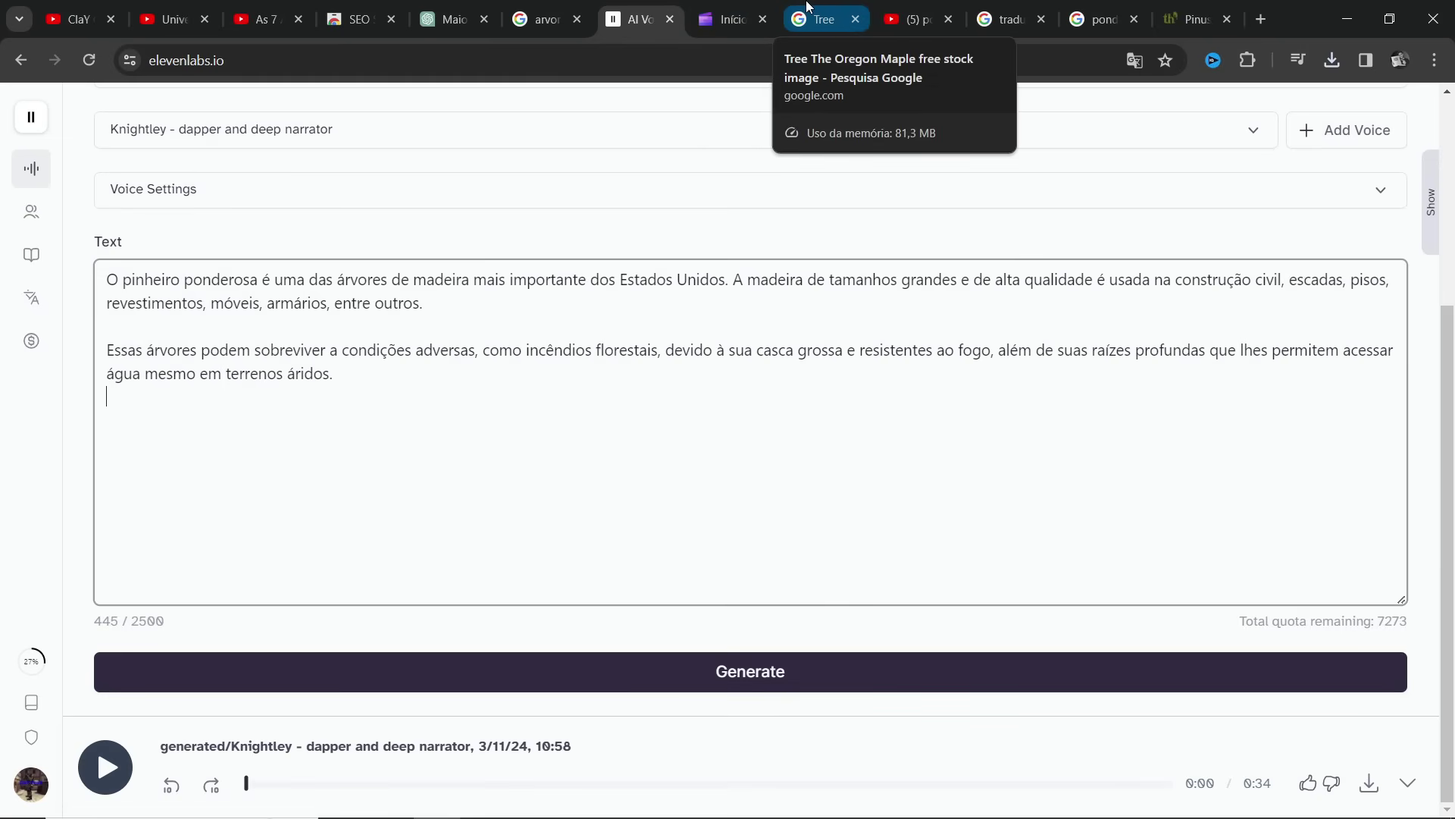
{"action": "left_click", "coordinate": [1100, 19]}
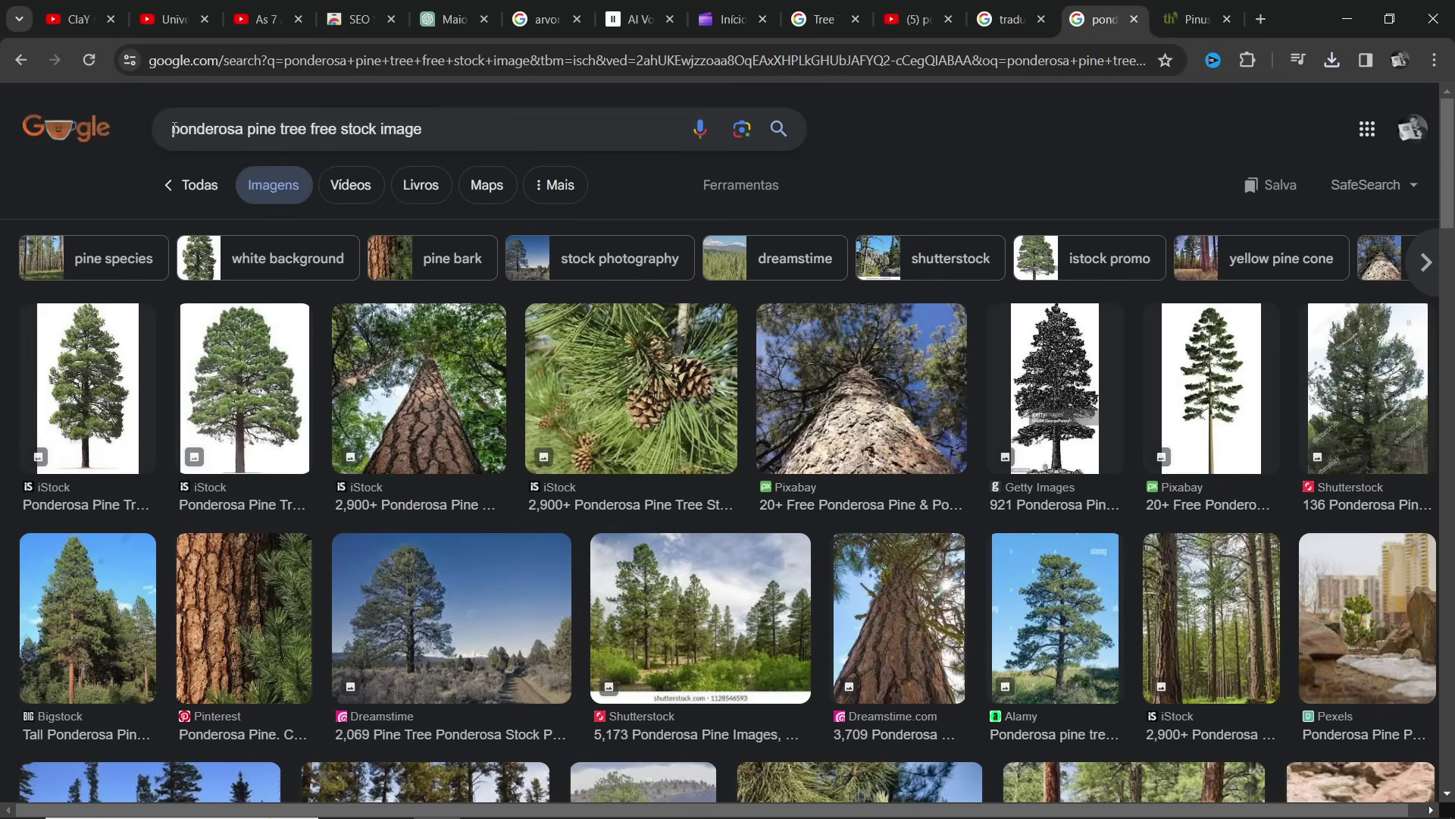
{"action": "left_click_drag", "start_coordinate": [173, 129], "coordinate": [267, 129]}
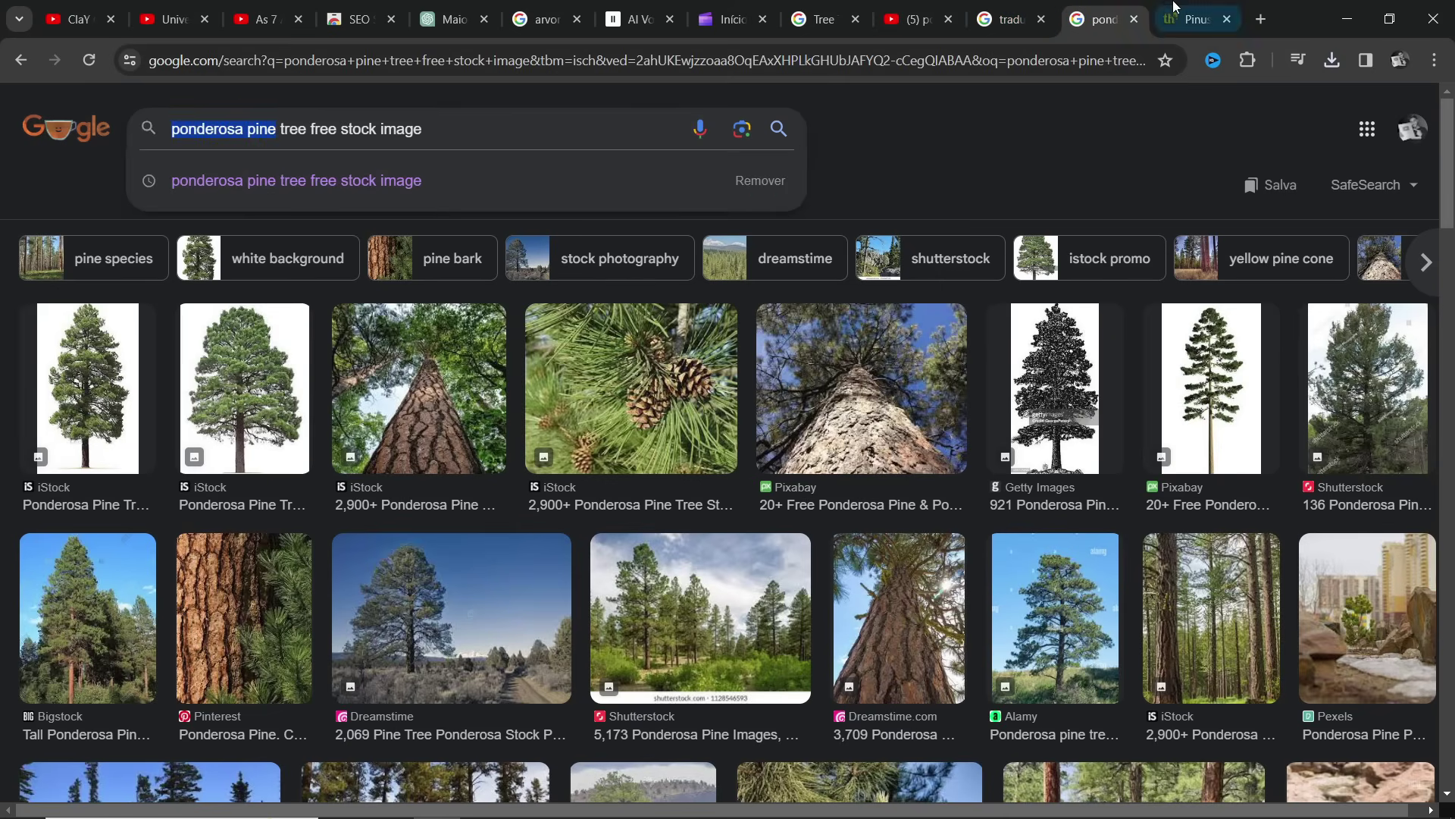
{"action": "left_click", "coordinate": [1018, 6]}
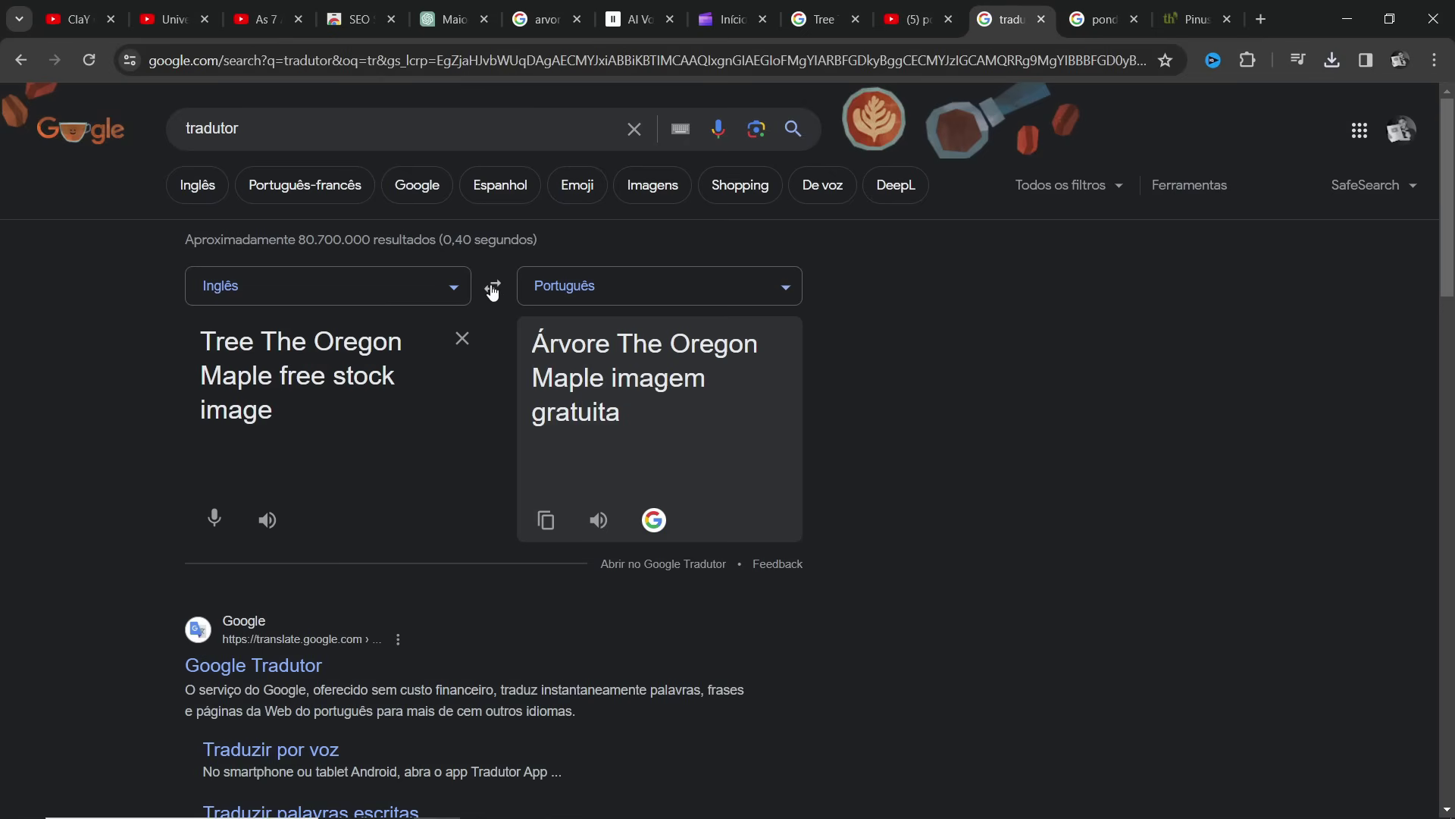
{"action": "key", "text": "ctrl+a"}
{"action": "type", "text": "pinheiro ponderosa"}
{"action": "left_click_drag", "start_coordinate": [206, 345], "coordinate": [426, 346]}
{"action": "left_click", "coordinate": [397, 345]}
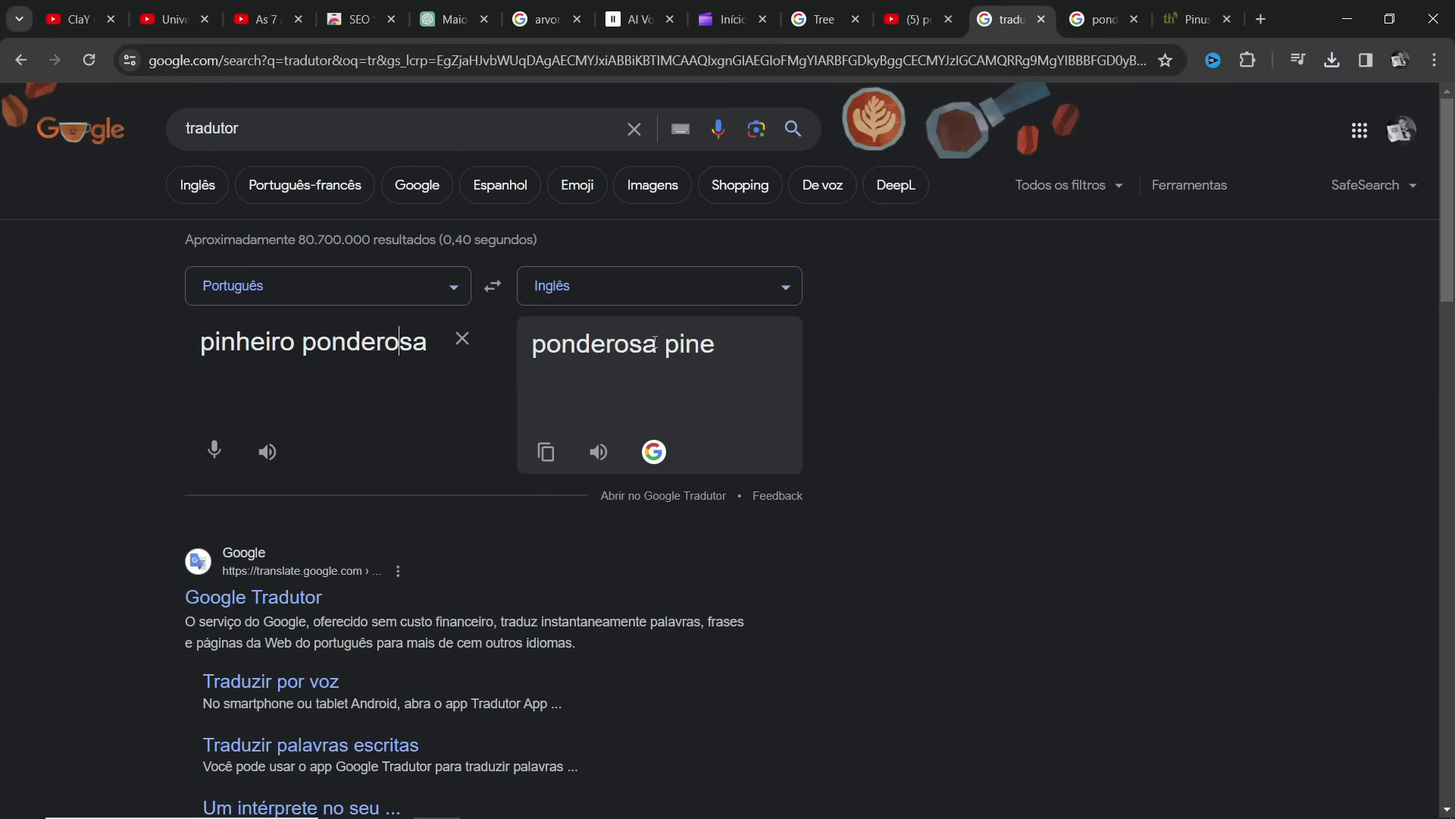
{"action": "triple_click", "coordinate": [594, 344]}
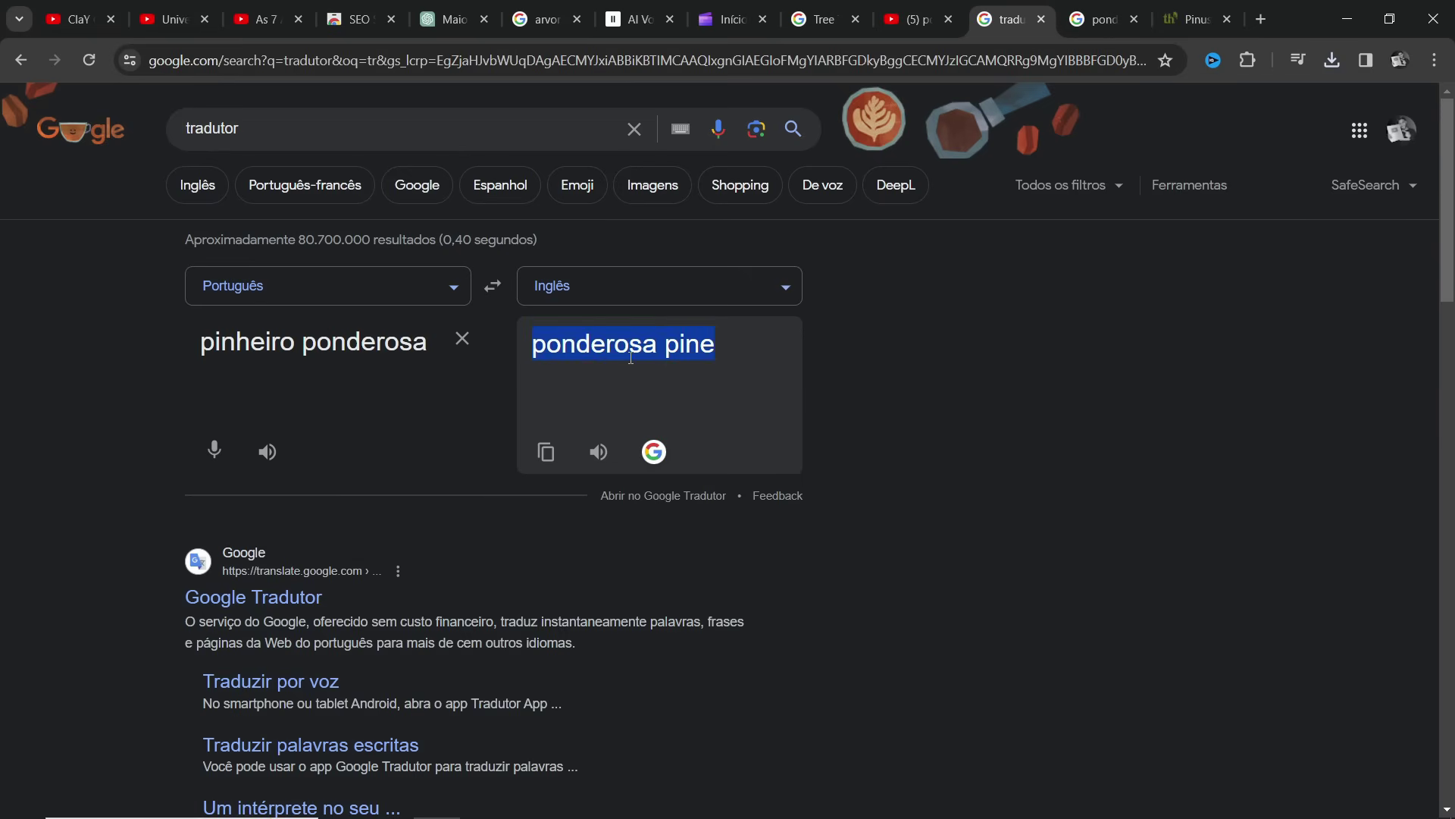
Browse the Google Images results for "ponderosa pine tree free stock image" and preview the upward-view trunk photos from iStock and Pixabay.
{"action": "left_click", "coordinate": [1099, 19]}
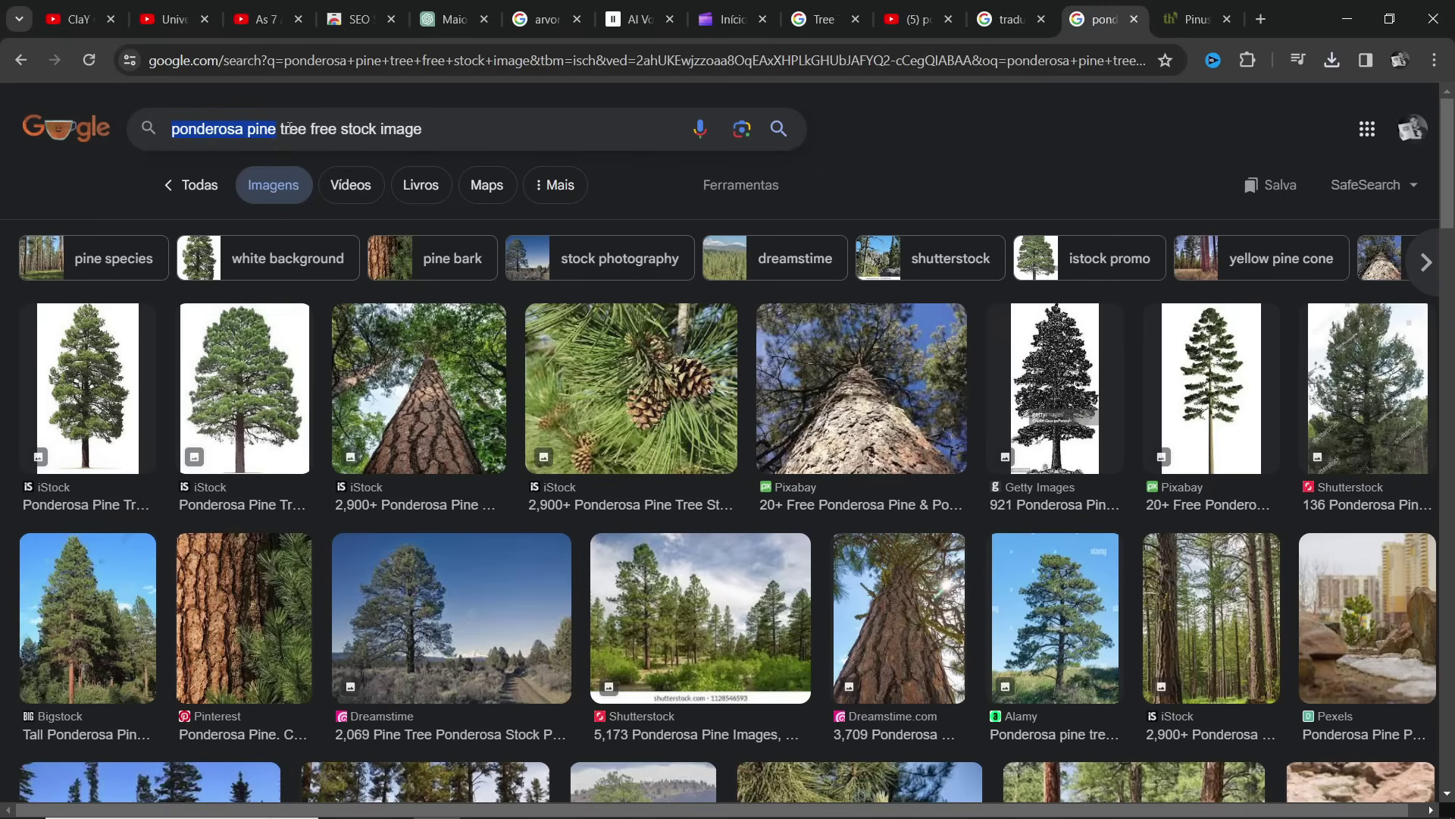
{"action": "left_click_drag", "start_coordinate": [434, 129], "coordinate": [173, 128]}
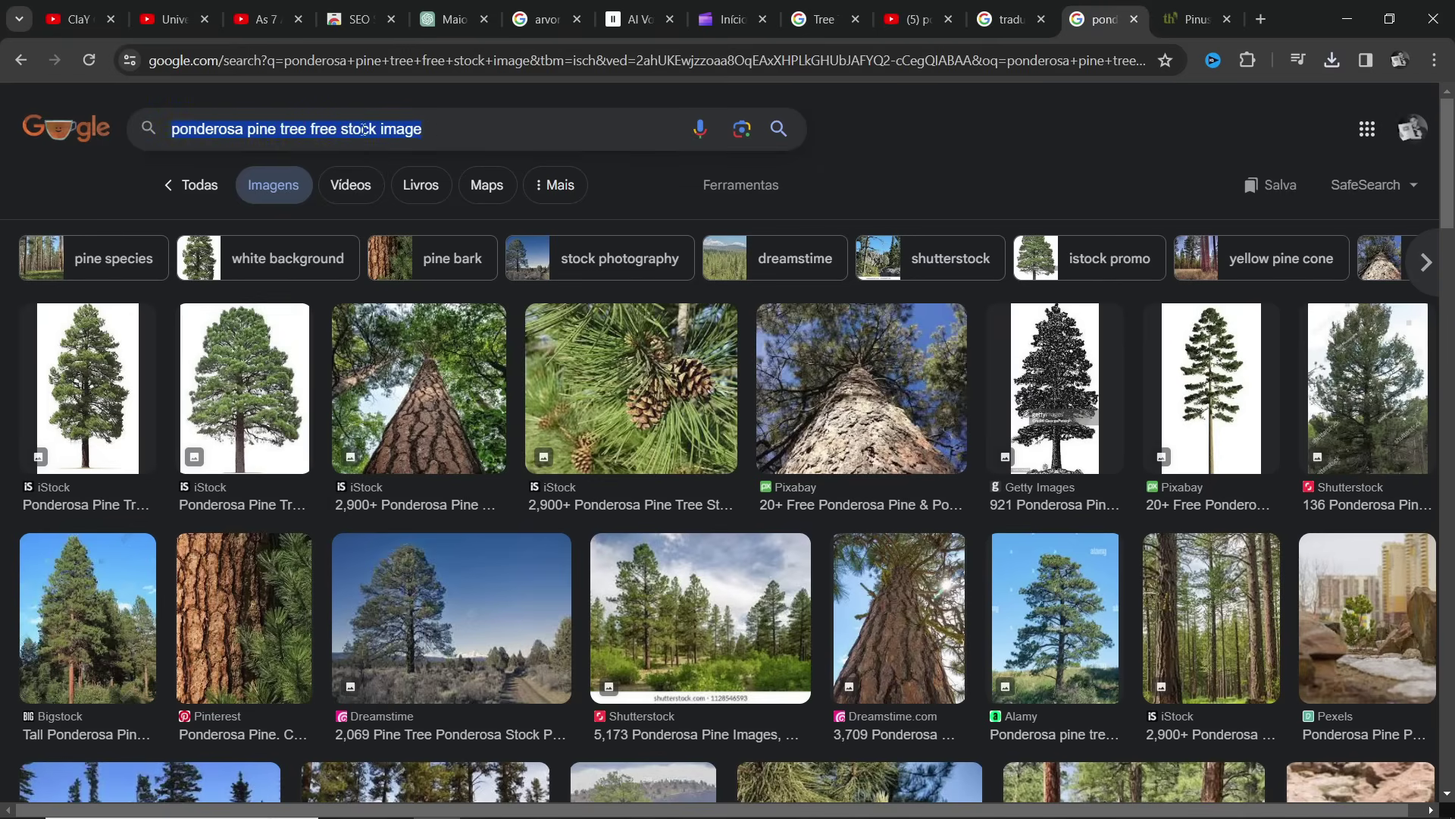
{"action": "left_click", "coordinate": [686, 224]}
{"action": "scroll", "coordinate": [571, 314], "scroll_direction": "down", "scroll_amount": 1}
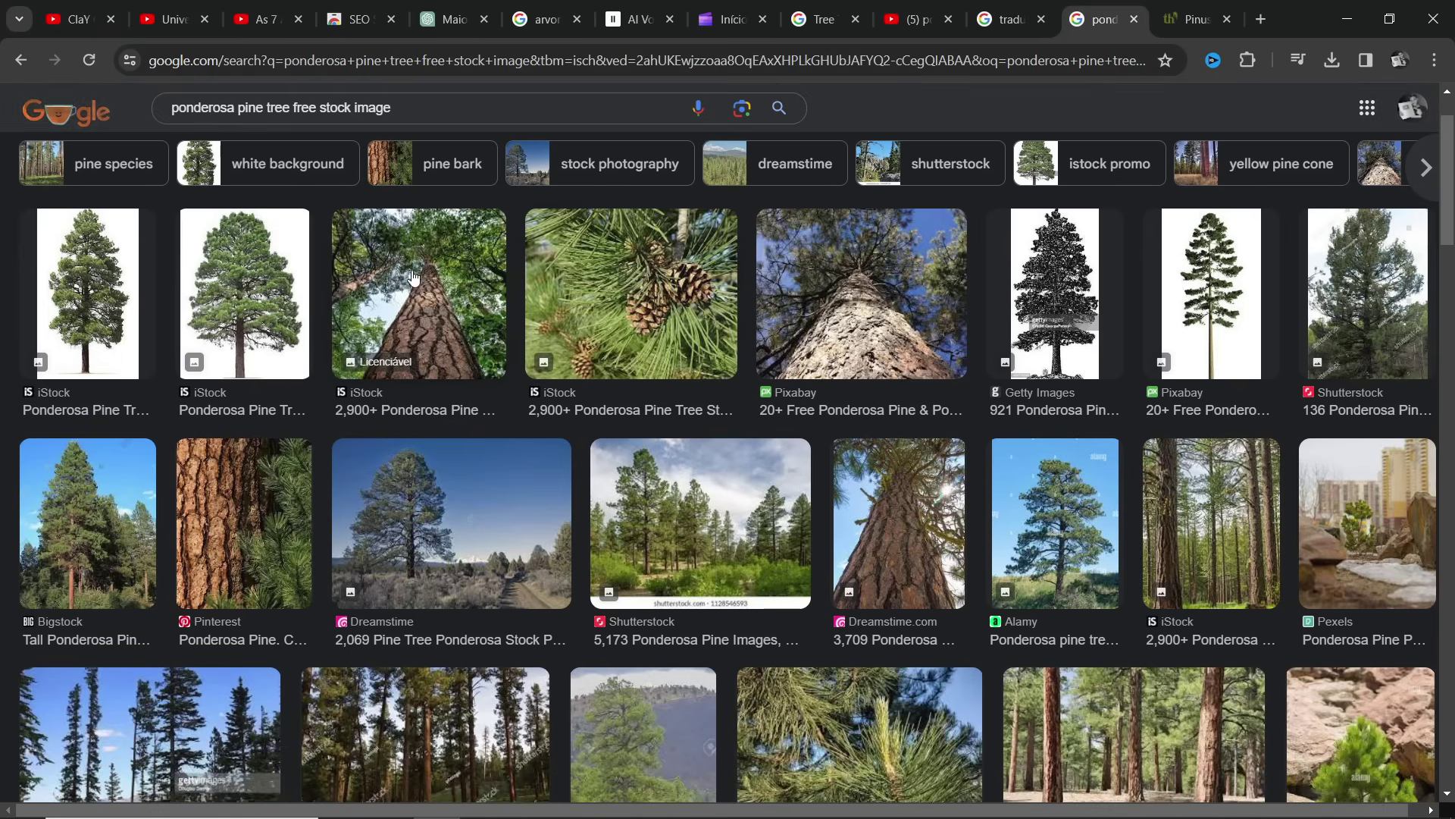
{"action": "left_click", "coordinate": [476, 294]}
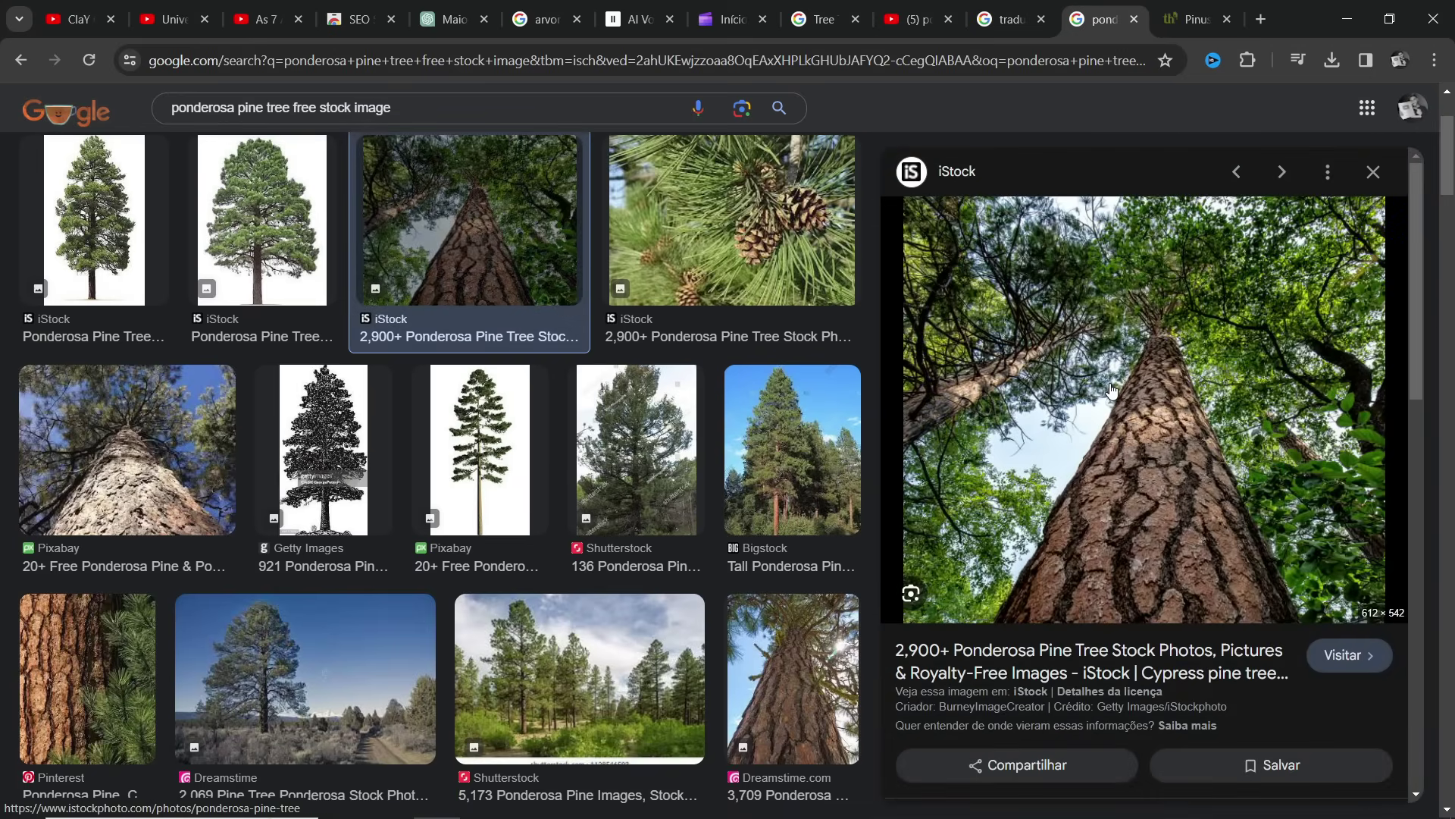
{"action": "right_click", "coordinate": [1053, 319]}
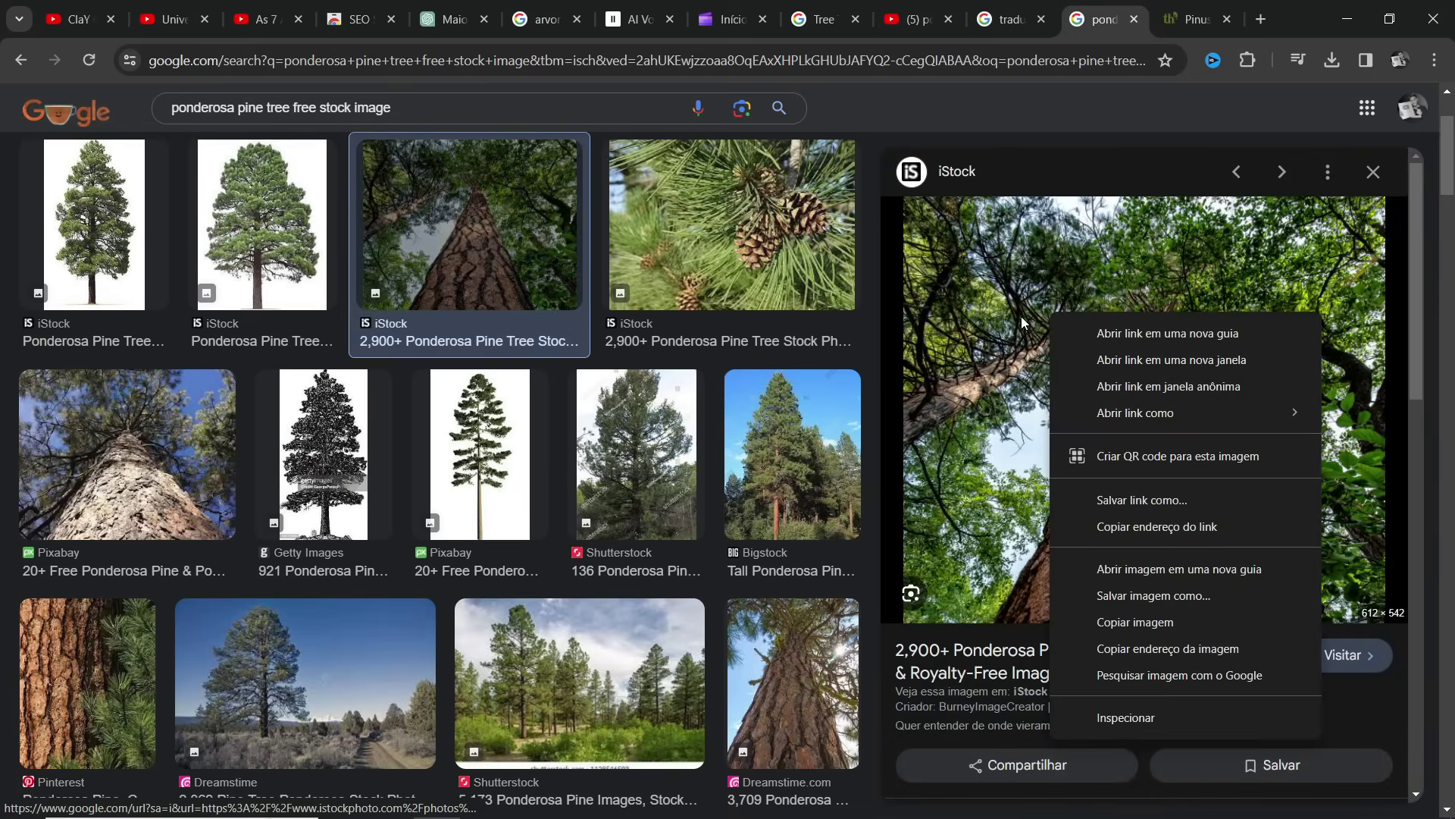
{"action": "left_click", "coordinate": [1373, 174]}
{"action": "left_click", "coordinate": [887, 220]}
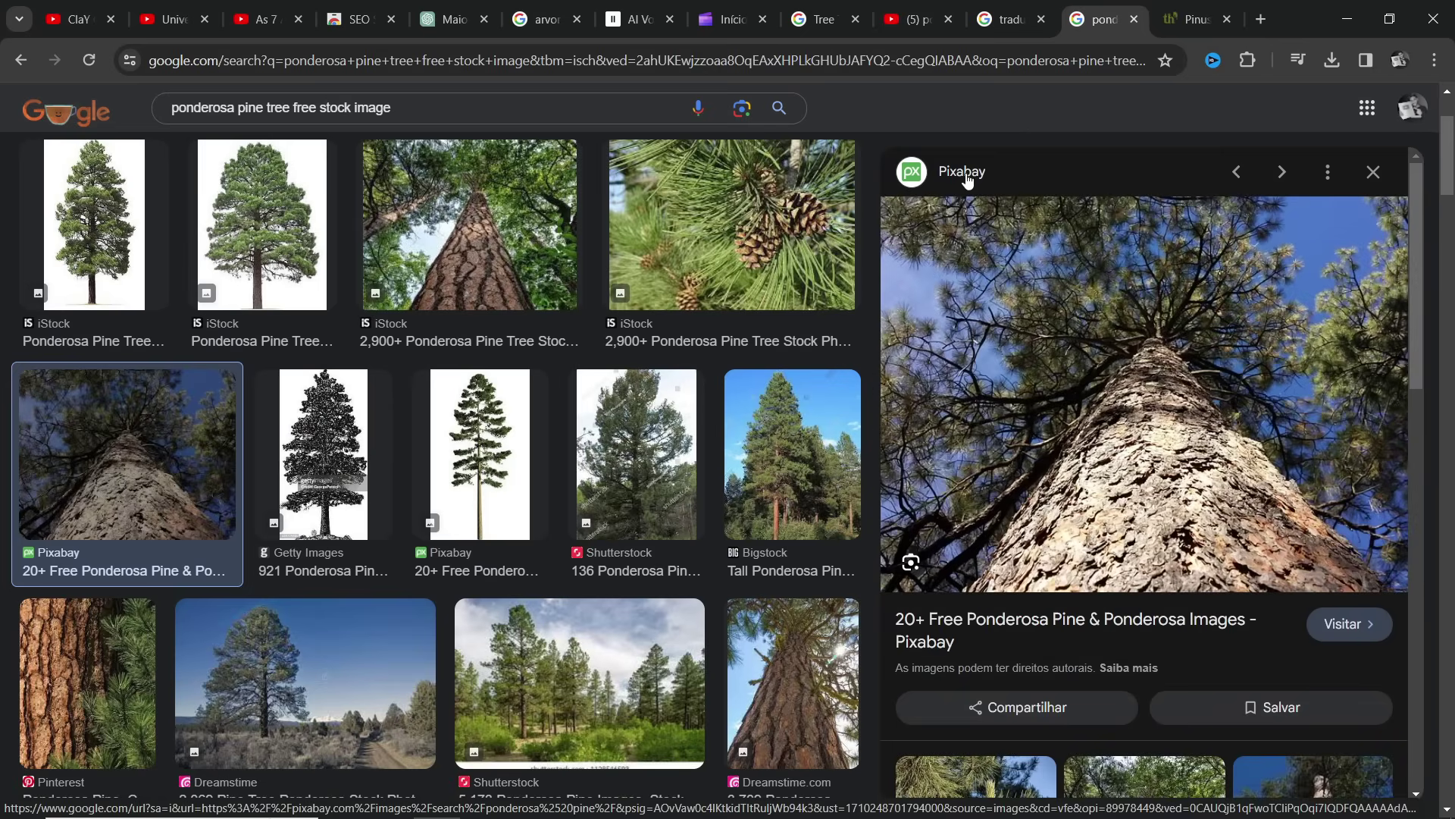
Preview the ponderosa pine photos from Dreamstime, Bigstock and Depositphotos in the Google Images results, and return to the start of the results.
{"action": "left_click", "coordinate": [1372, 172]}
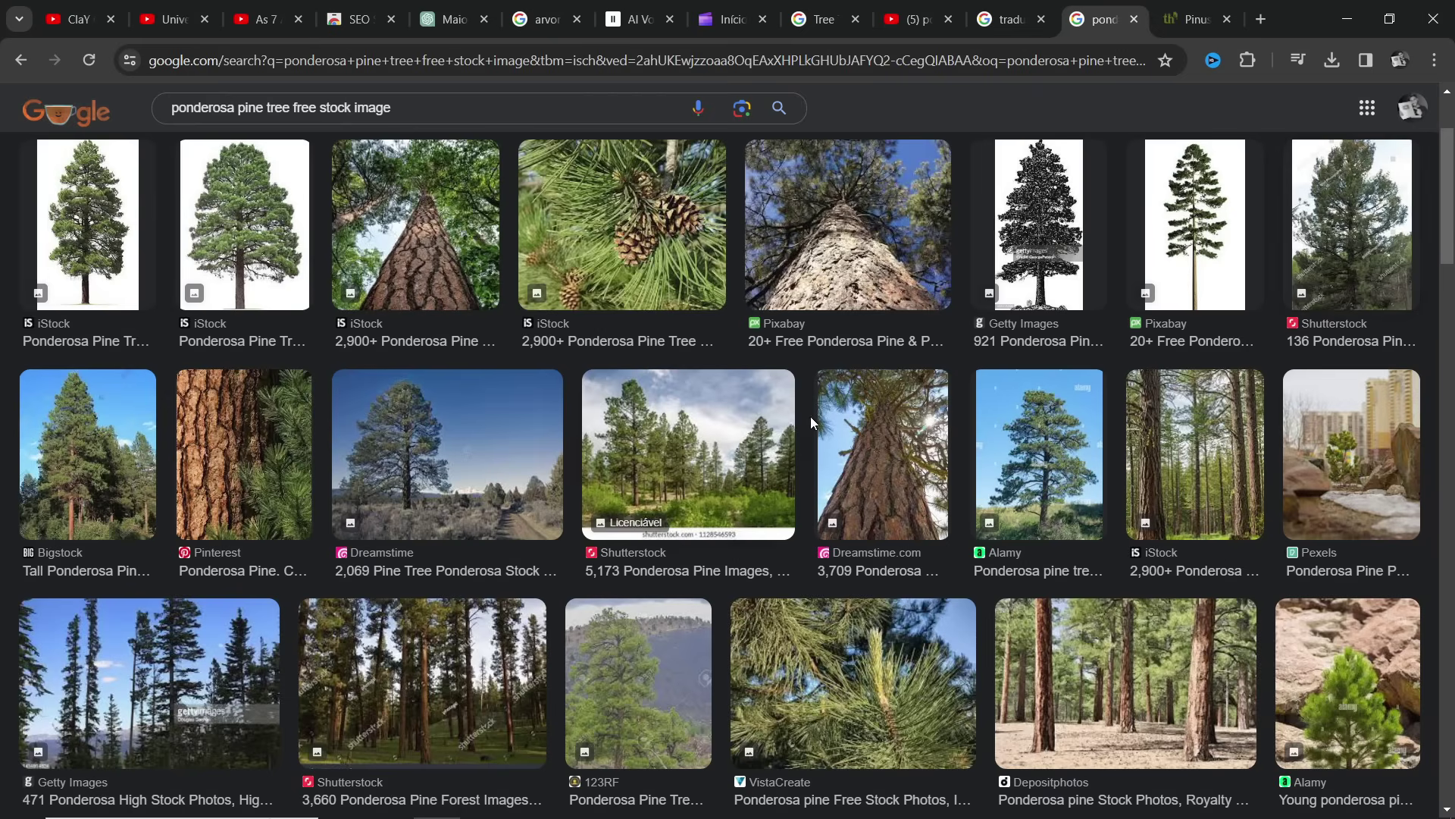
{"action": "left_click", "coordinate": [458, 467]}
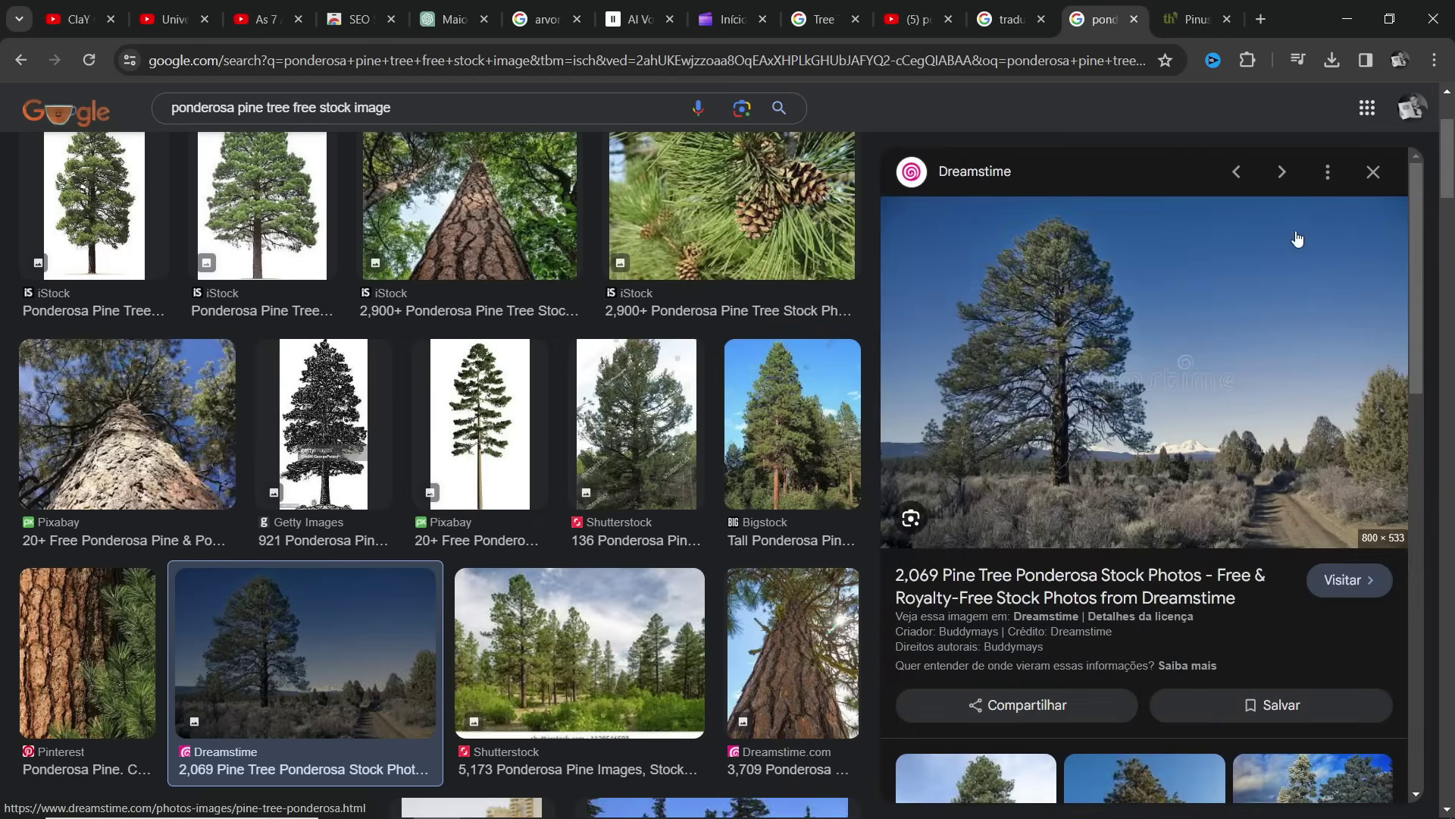
{"action": "left_click", "coordinate": [1373, 172]}
{"action": "left_click", "coordinate": [137, 413]}
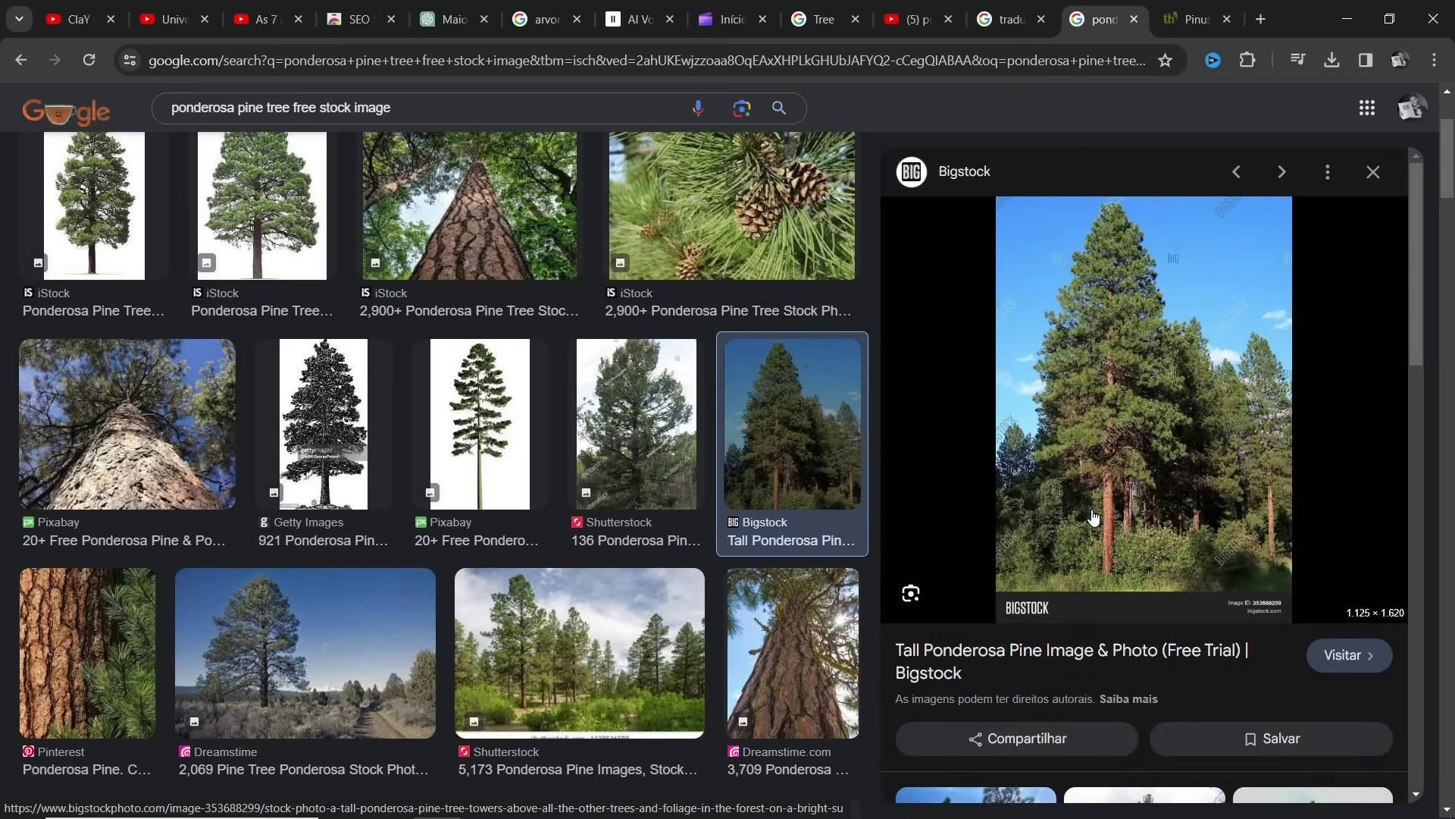
{"action": "left_click", "coordinate": [1364, 176]}
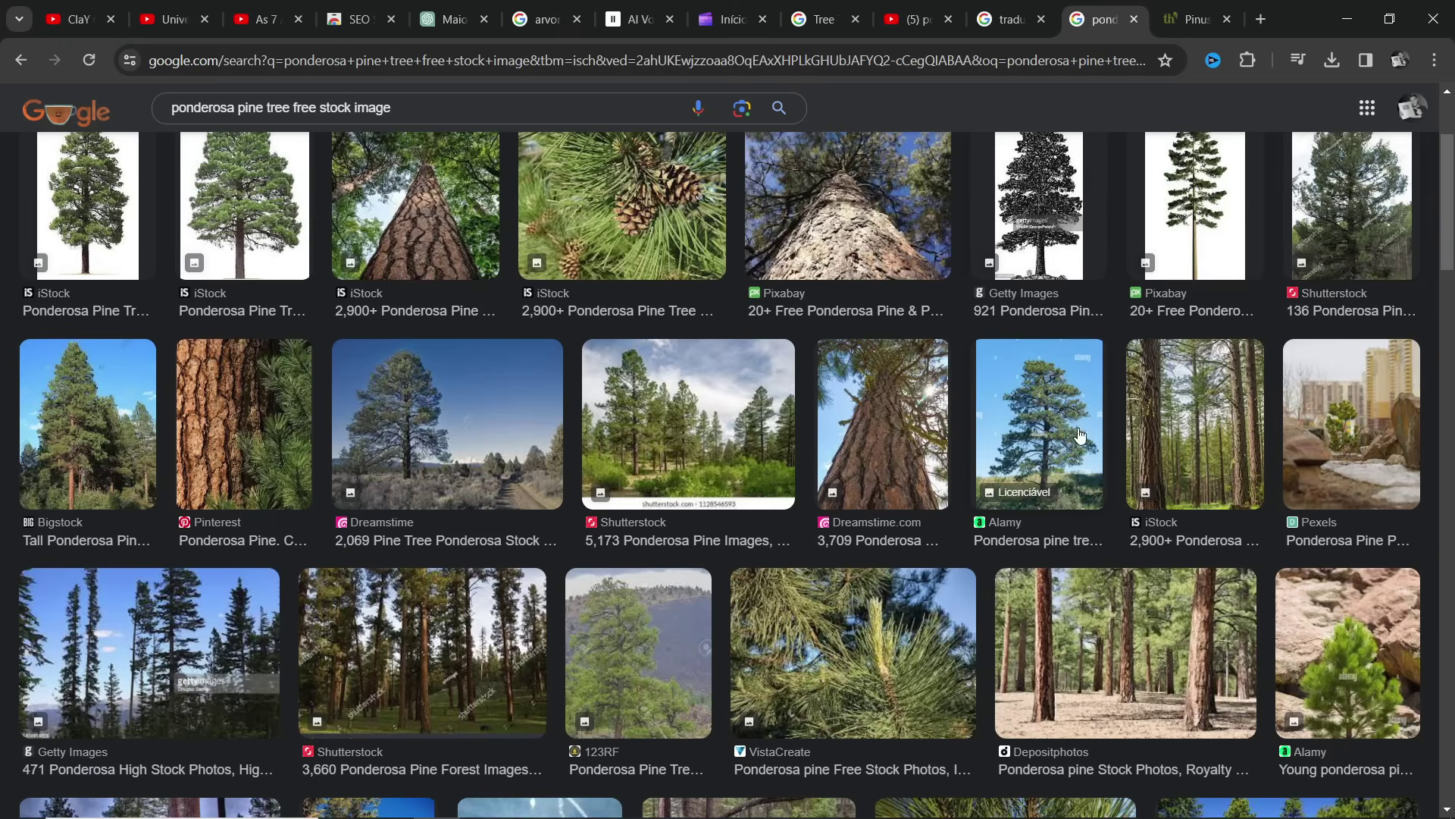
{"action": "scroll", "coordinate": [1127, 453], "scroll_direction": "down", "scroll_amount": 3}
{"action": "left_click", "coordinate": [1126, 453]}
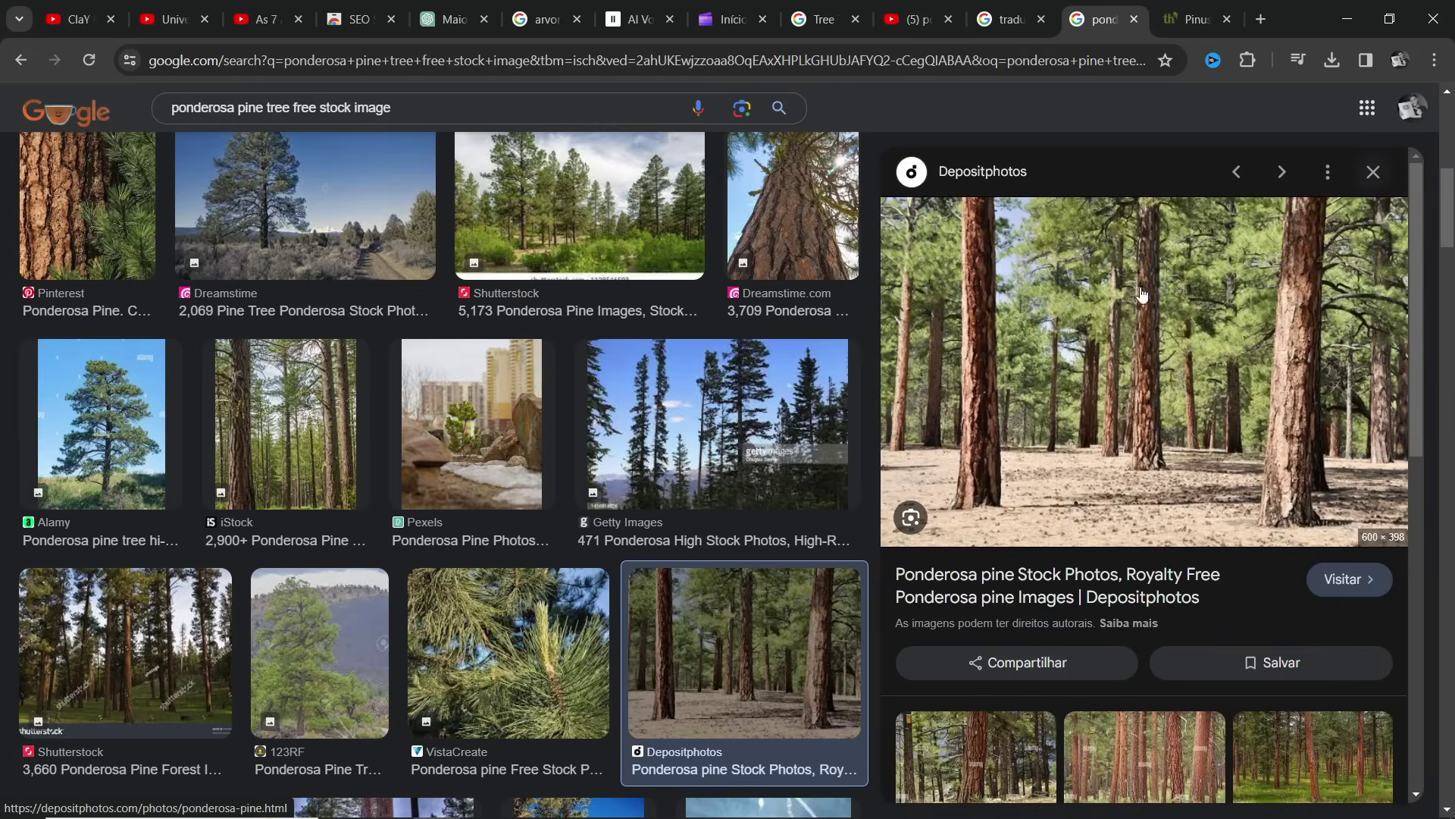
{"action": "left_click", "coordinate": [1373, 172]}
{"action": "scroll", "coordinate": [472, 305], "scroll_direction": "up", "scroll_amount": 7}
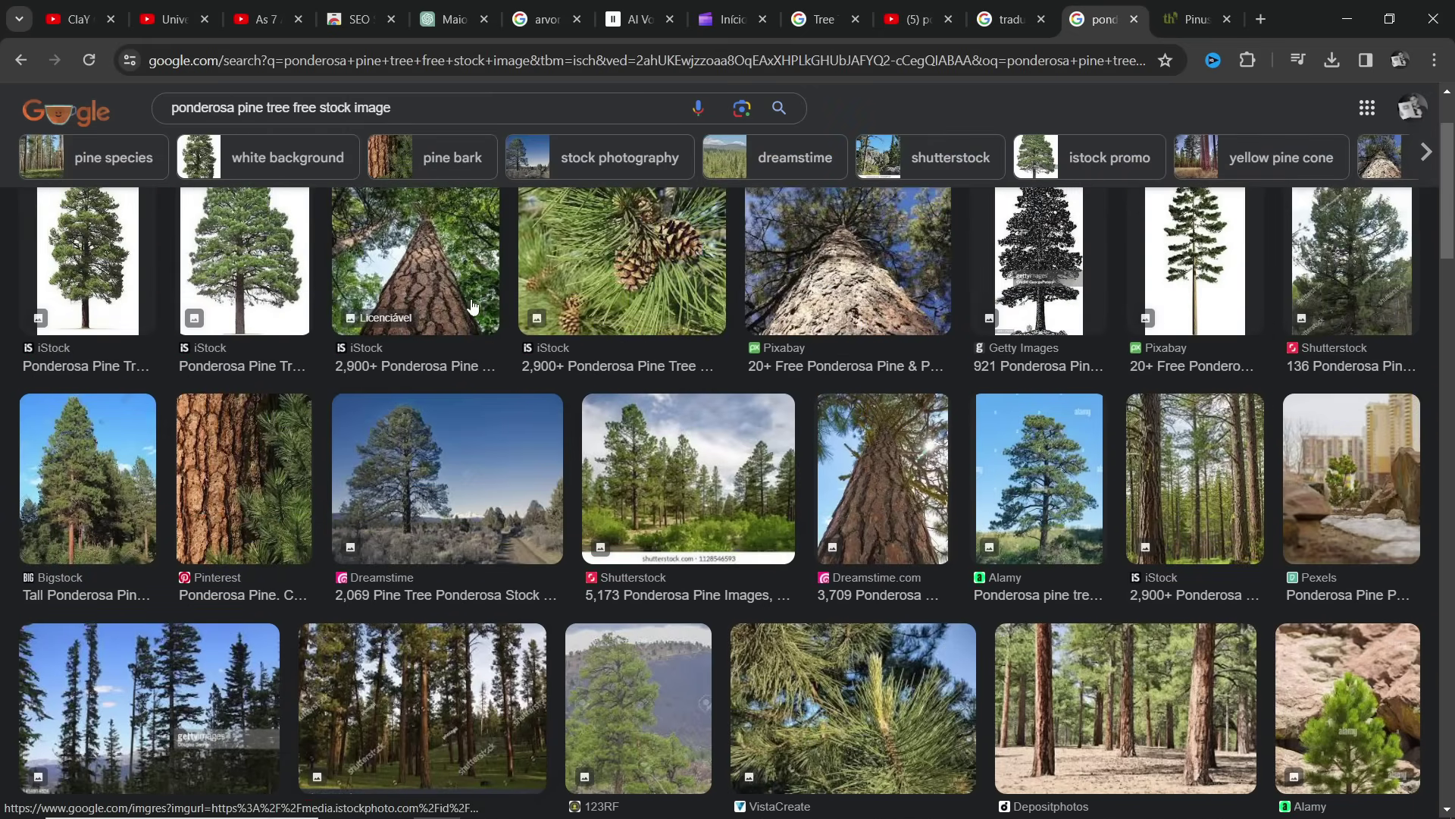
{"action": "scroll", "coordinate": [621, 315], "scroll_direction": "up", "scroll_amount": 2}
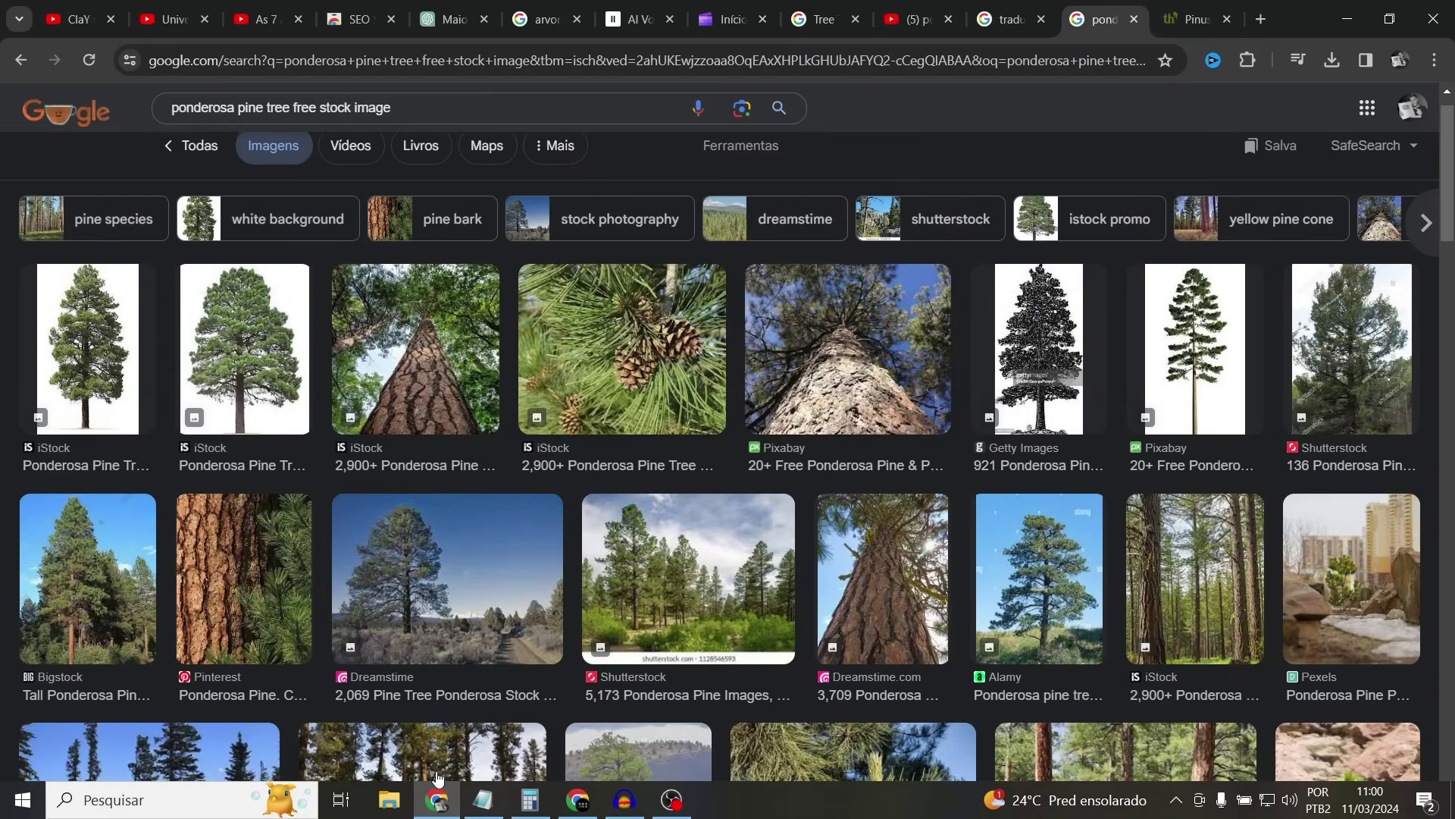
Switch to the other Chrome window and search Pexels for "ponderosa pine", checking both the video and photo results.
{"action": "left_click", "coordinate": [579, 802]}
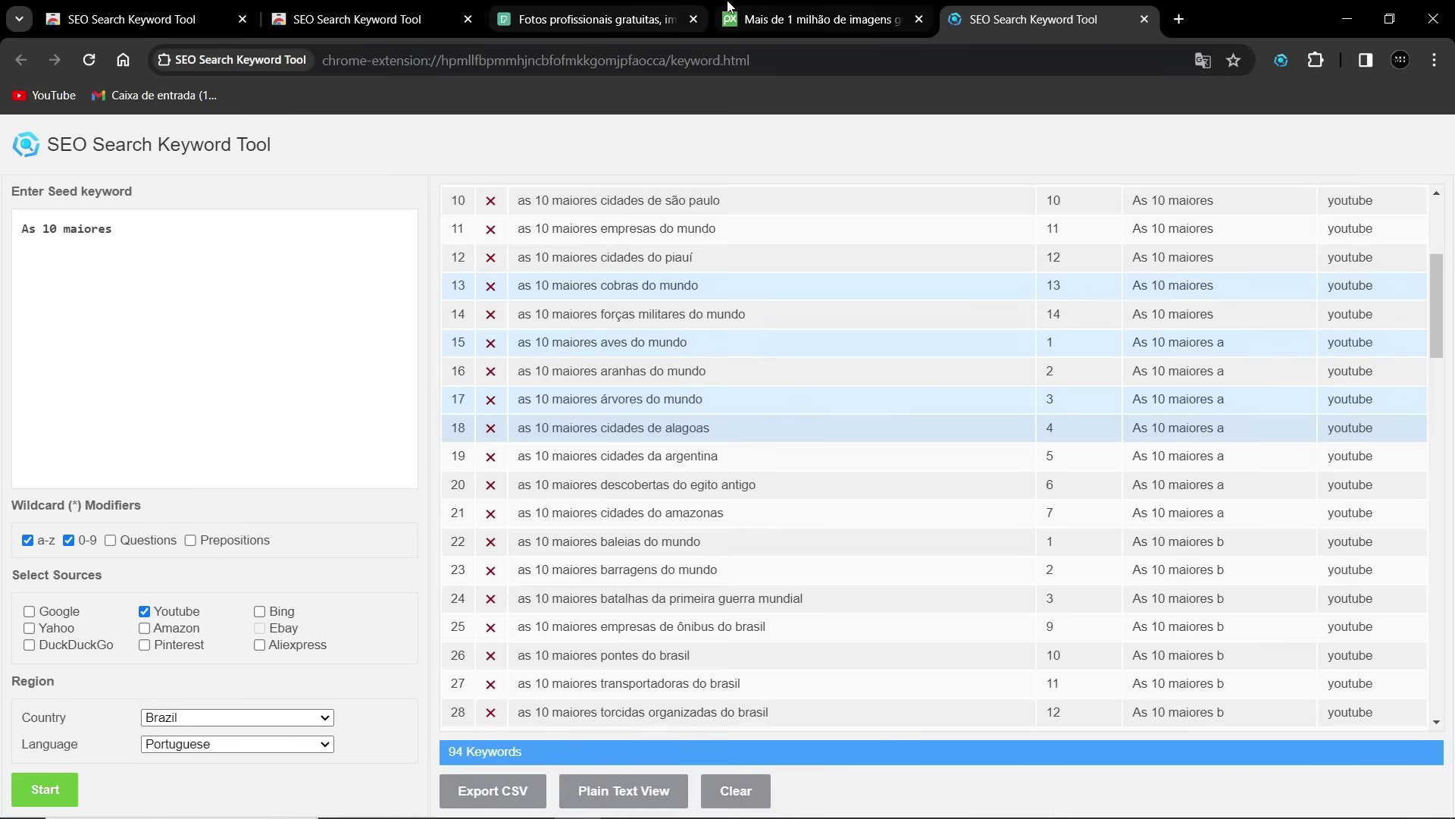
{"action": "left_click", "coordinate": [595, 19]}
{"action": "left_click", "coordinate": [796, 10]}
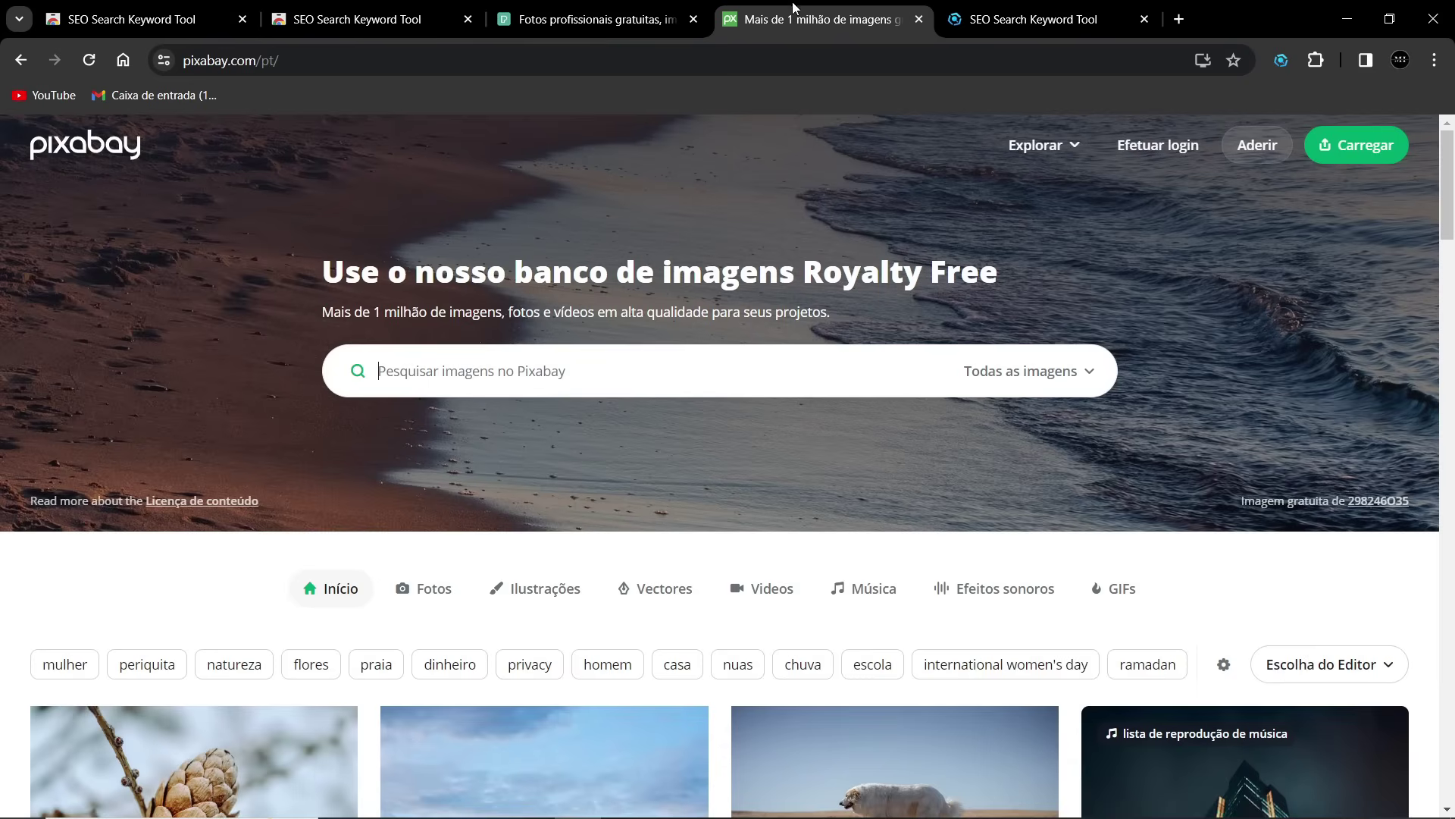
{"action": "left_click", "coordinate": [625, 19]}
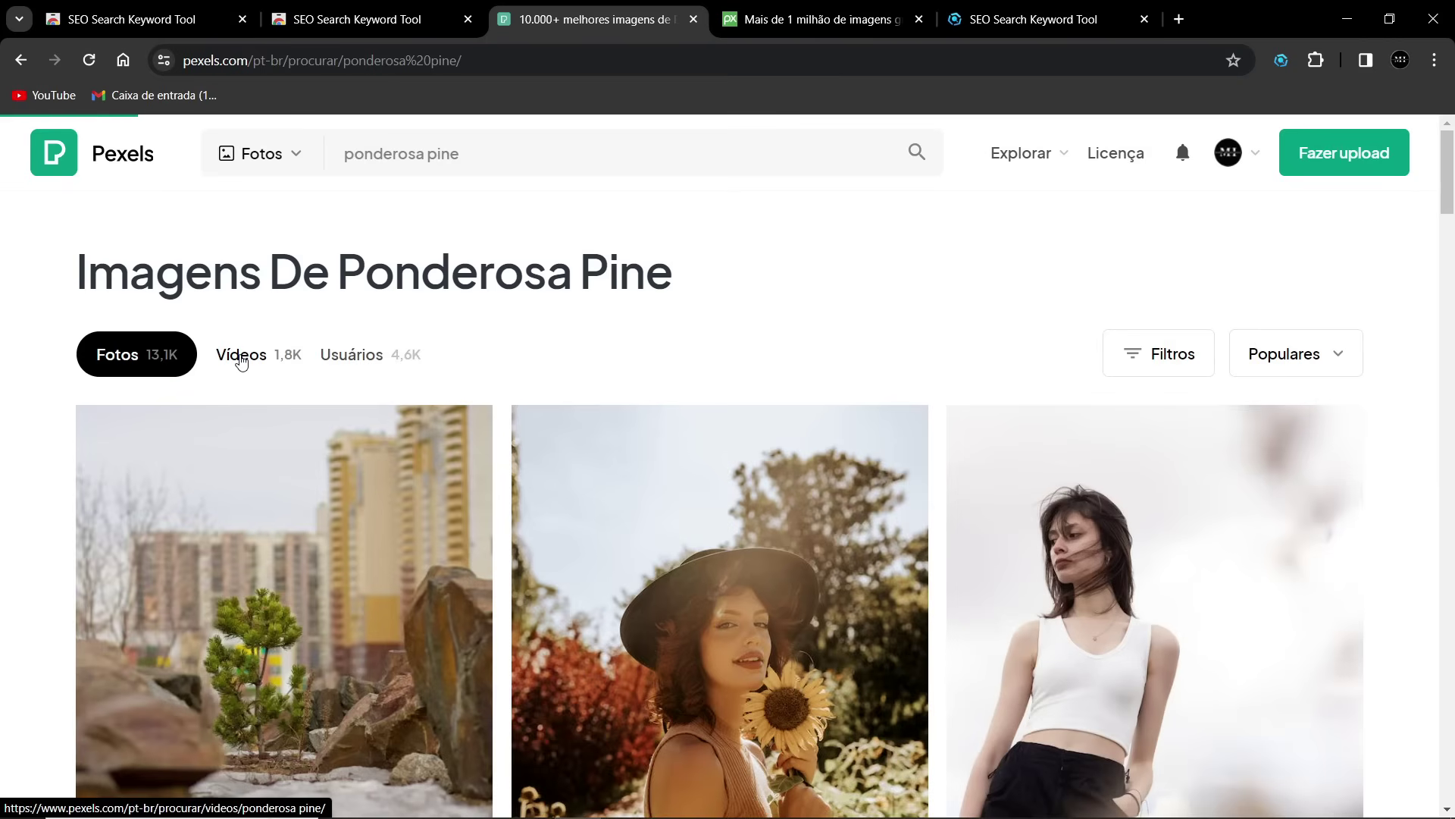
{"action": "left_click", "coordinate": [247, 370]}
{"action": "scroll", "coordinate": [523, 397], "scroll_direction": "down", "scroll_amount": 1}
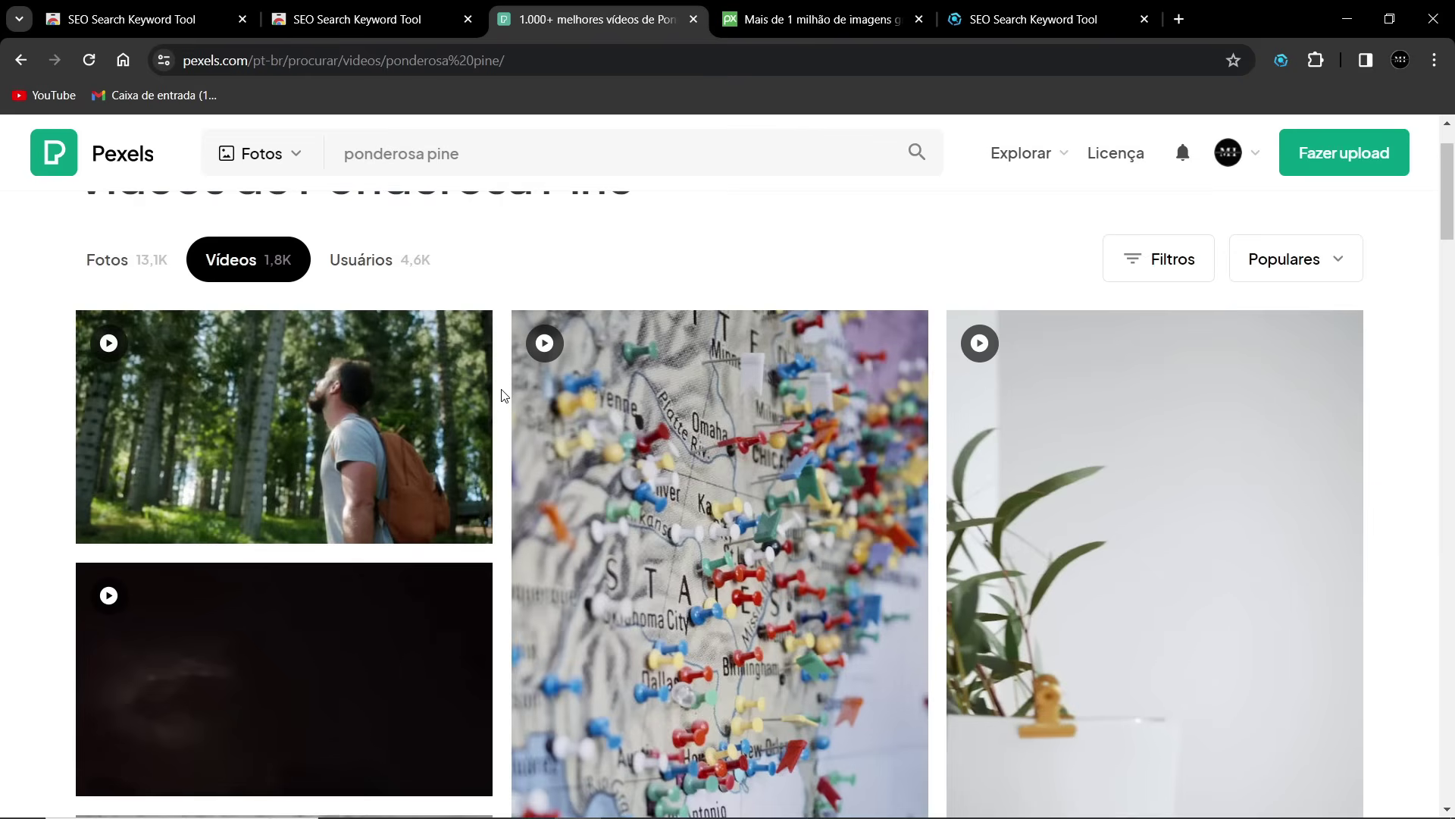
{"action": "left_click", "coordinate": [105, 261]}
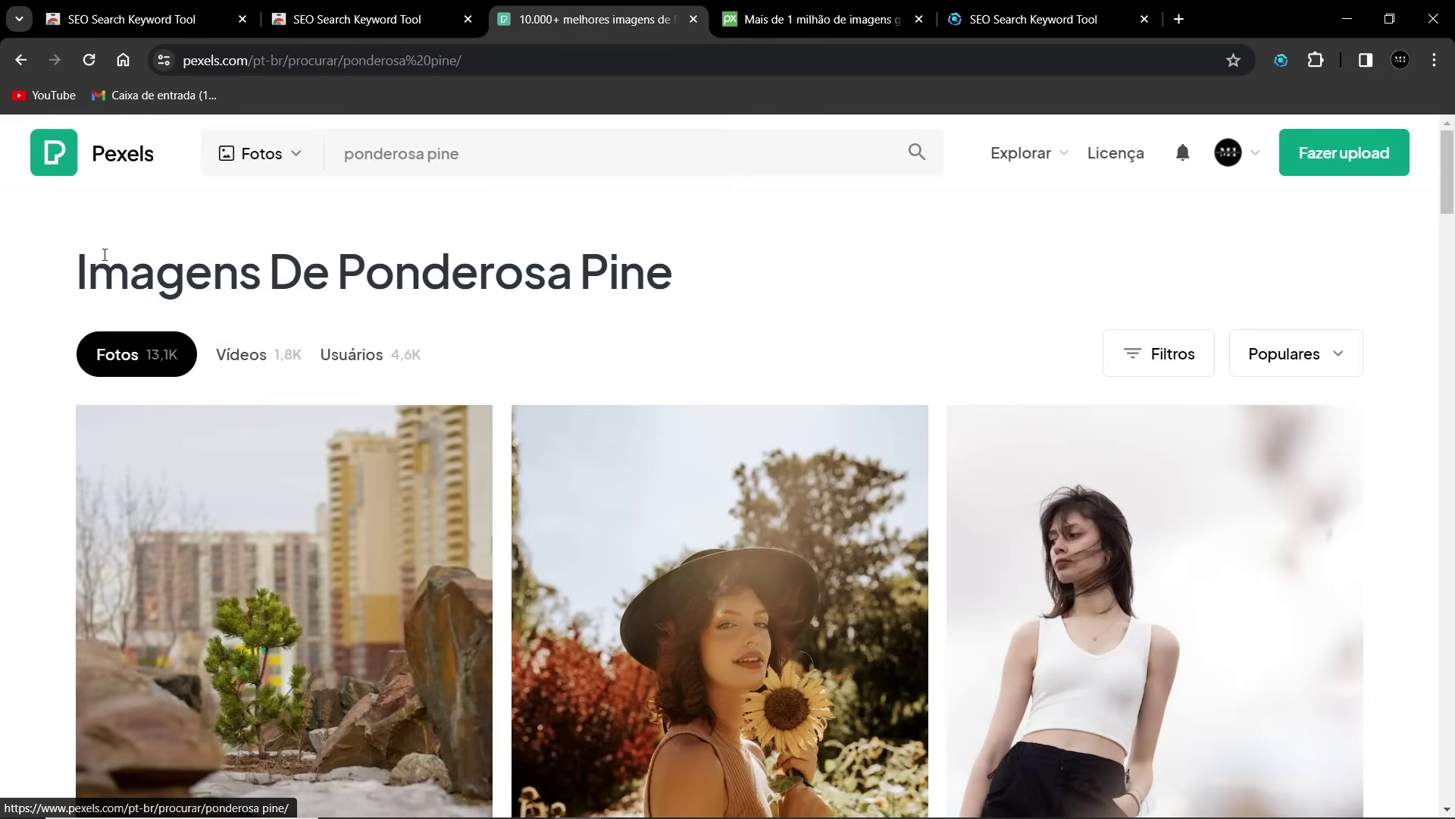
{"action": "scroll", "coordinate": [447, 413], "scroll_direction": "down", "scroll_amount": 15}
{"action": "scroll", "coordinate": [640, 418], "scroll_direction": "up", "scroll_amount": 15}
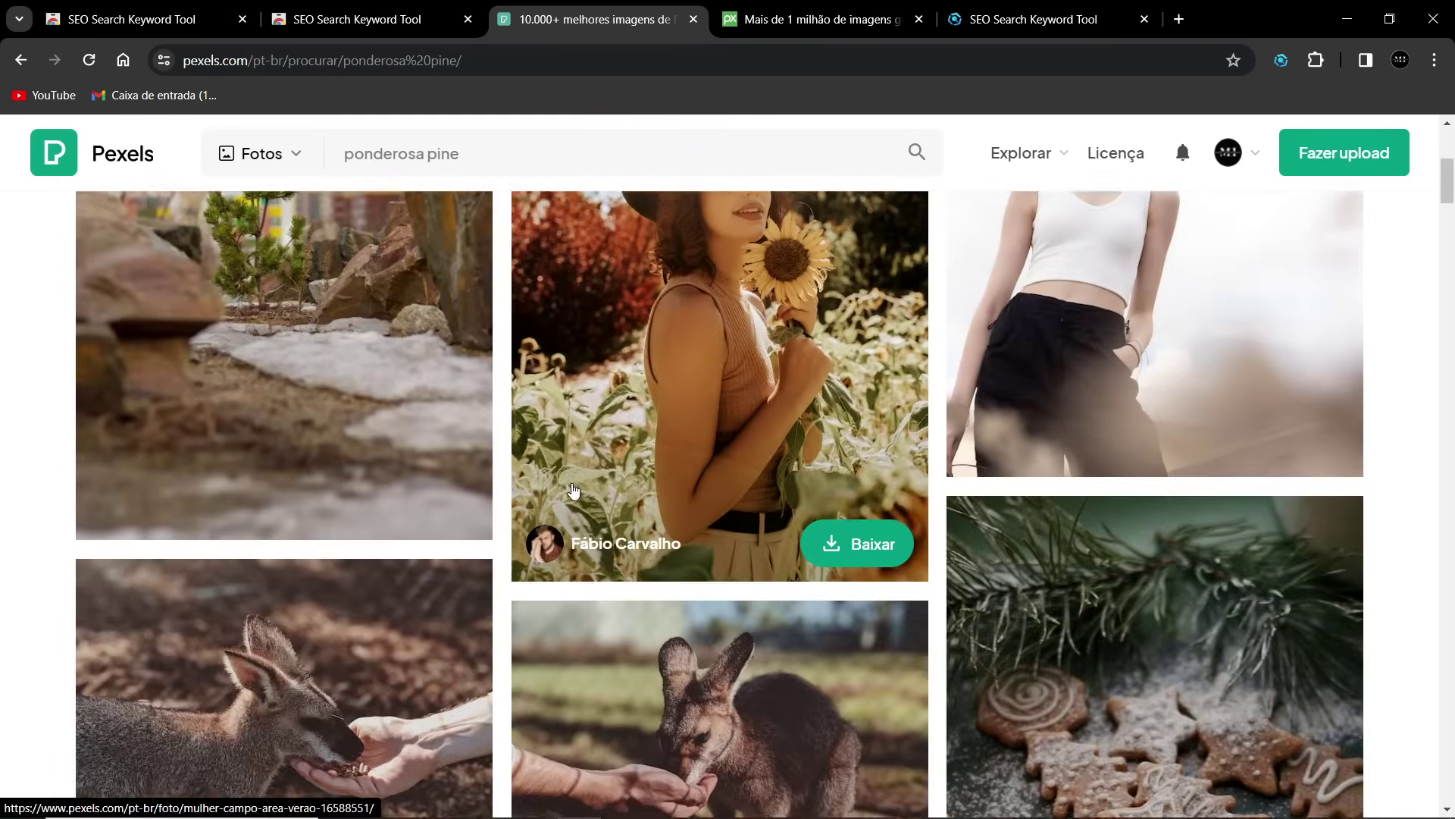
Search Pexels for "pinheiro ponderosa" and browse the photo results.
{"action": "left_click", "coordinate": [477, 156]}
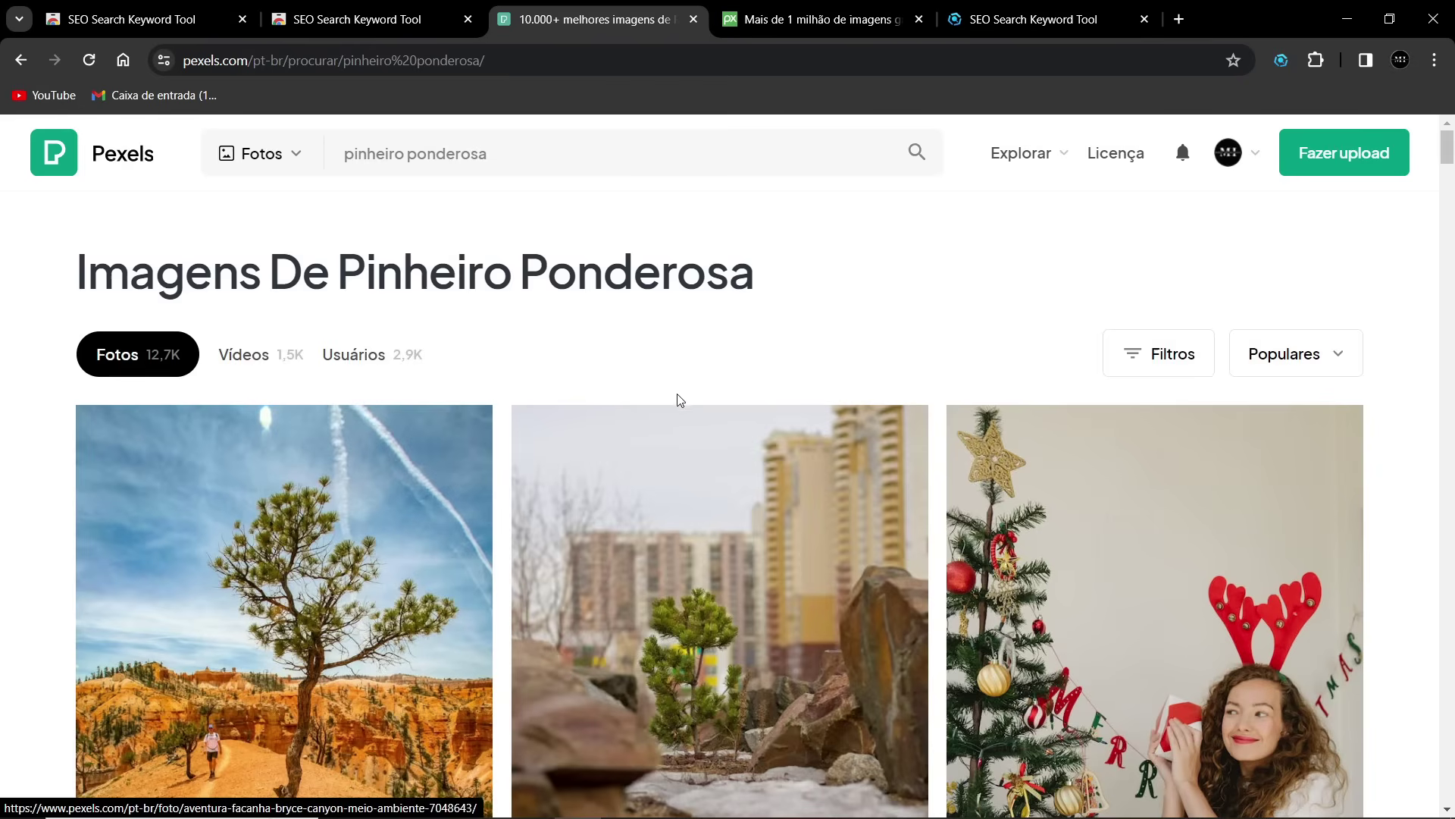
{"action": "scroll", "coordinate": [285, 472], "scroll_direction": "down", "scroll_amount": 3}
{"action": "scroll", "coordinate": [280, 453], "scroll_direction": "up", "scroll_amount": 1}
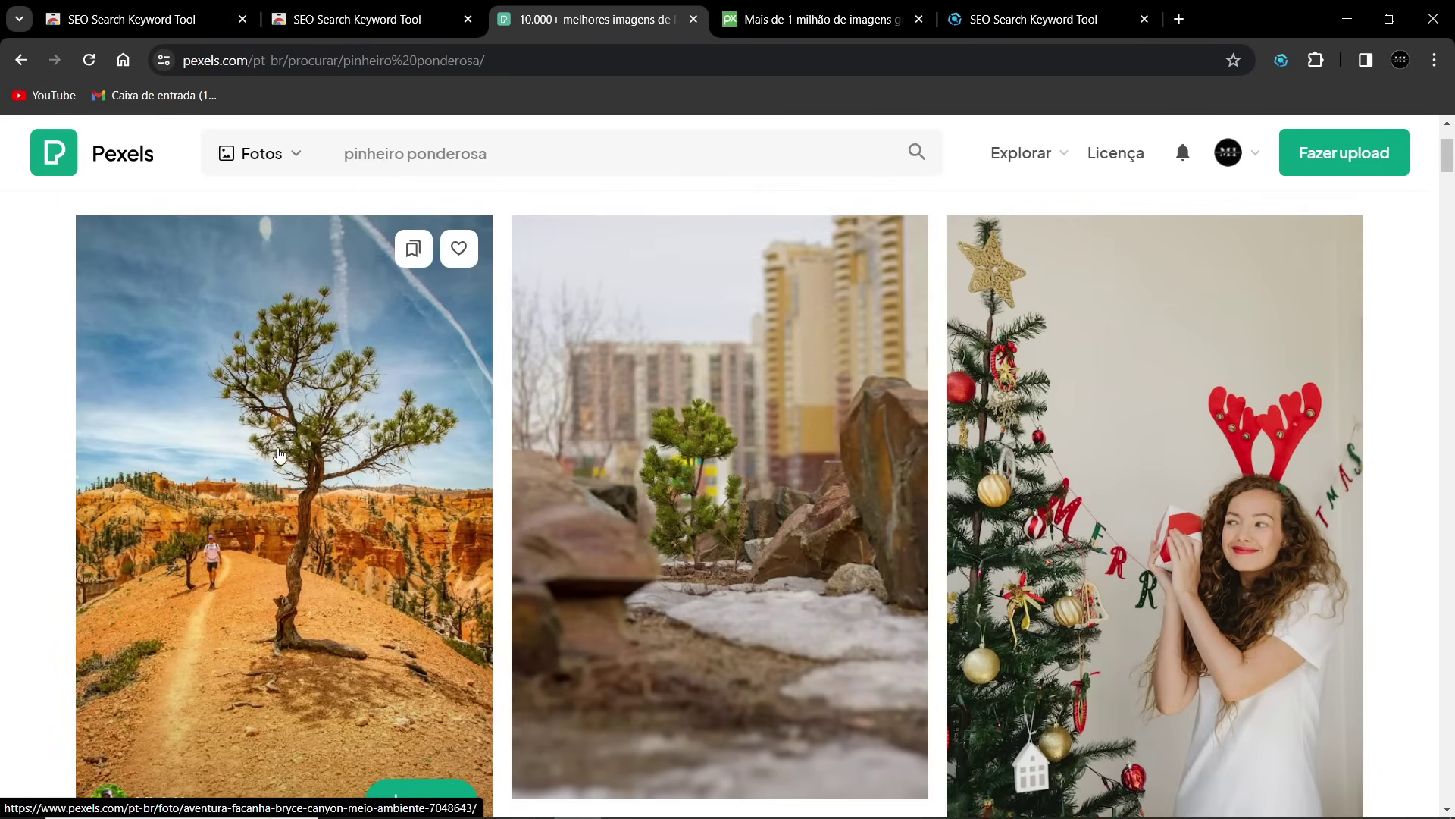
{"action": "scroll", "coordinate": [282, 455], "scroll_direction": "down", "scroll_amount": 2}
{"action": "scroll", "coordinate": [292, 398], "scroll_direction": "up", "scroll_amount": 2}
{"action": "scroll", "coordinate": [311, 417], "scroll_direction": "up", "scroll_amount": 3}
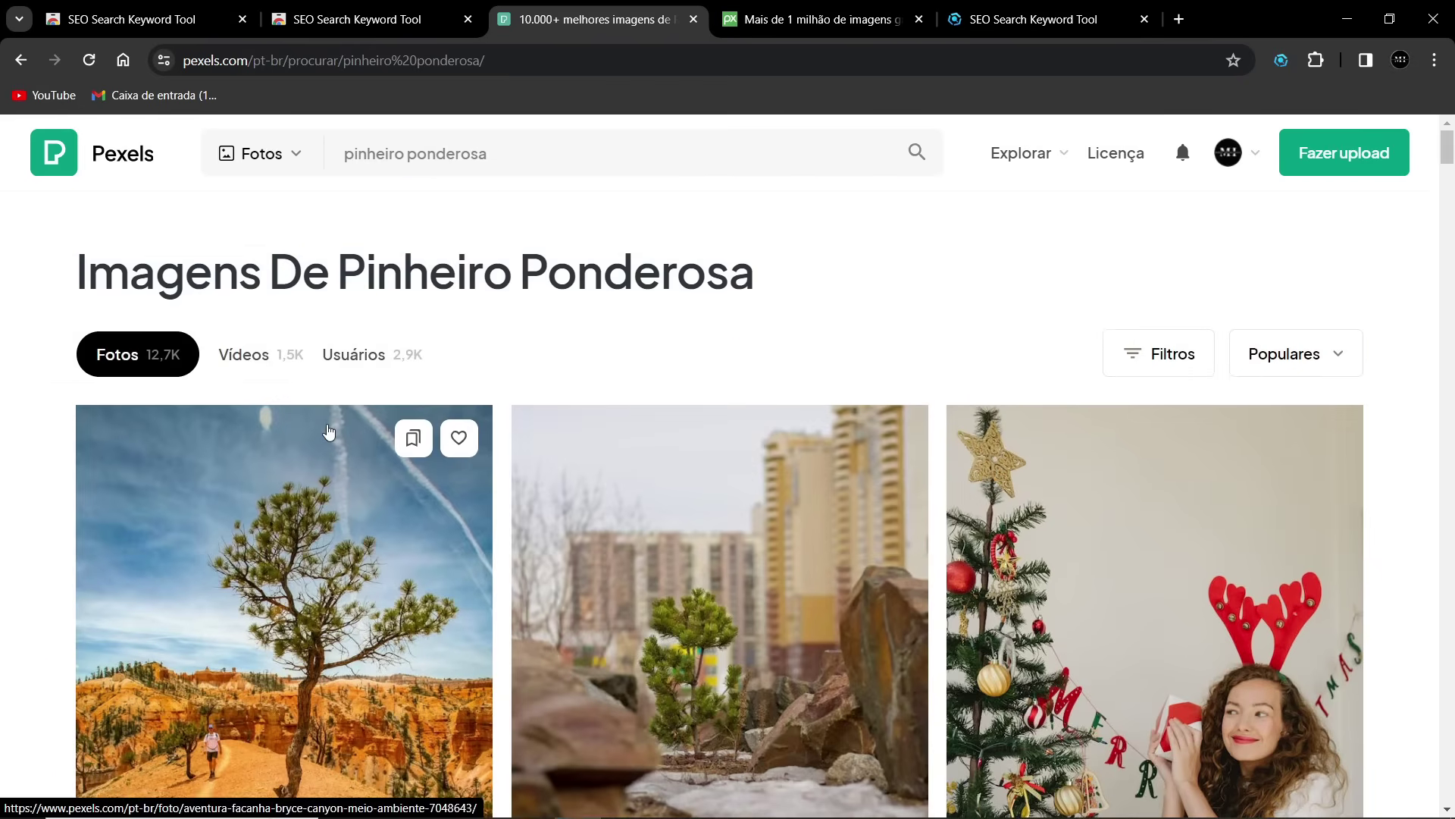
Glance at the Pixabay home page, return to Pexels and search its photos for "arvore".
{"action": "left_click", "coordinate": [759, 10]}
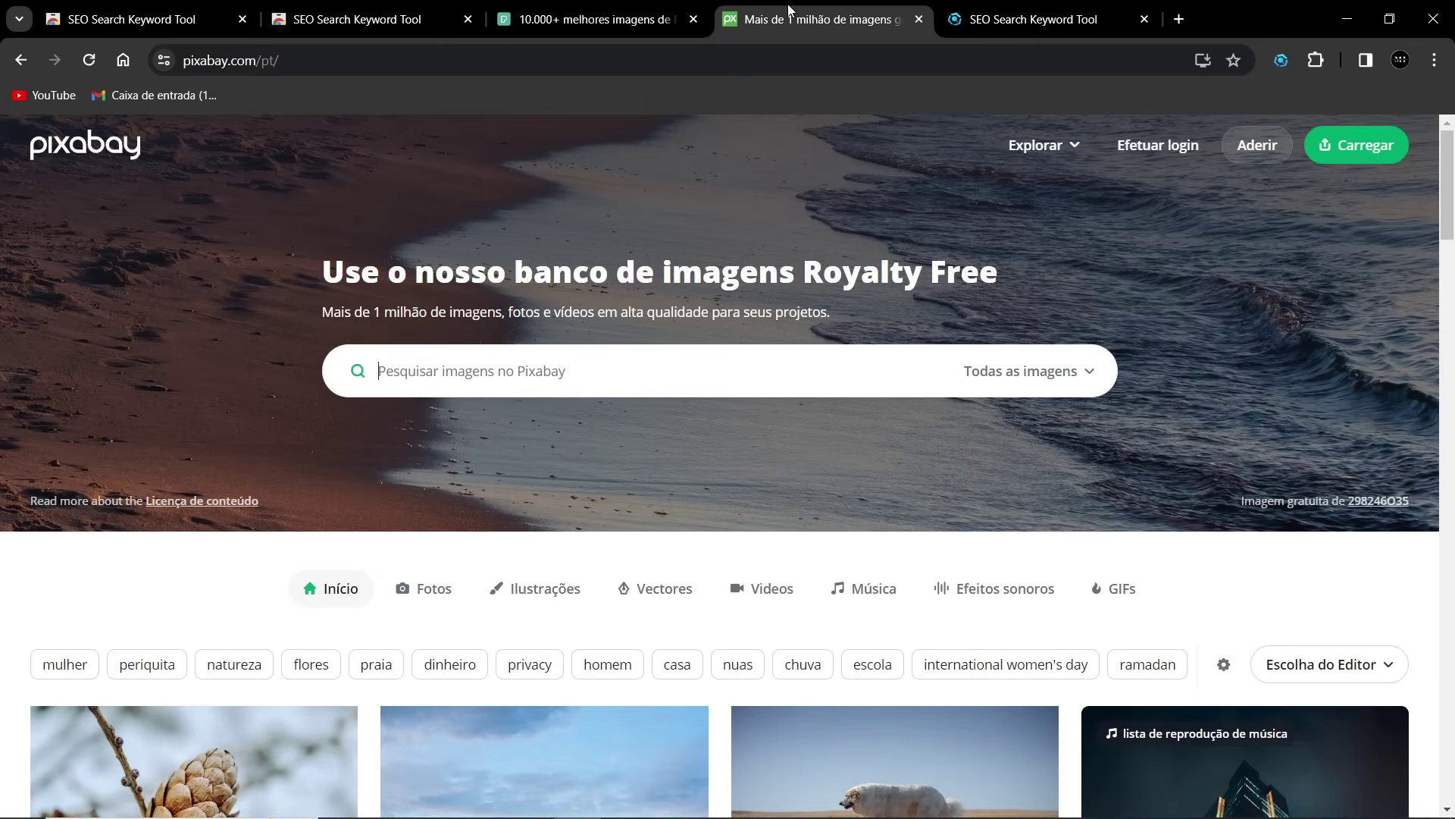
{"action": "left_click", "coordinate": [606, 16]}
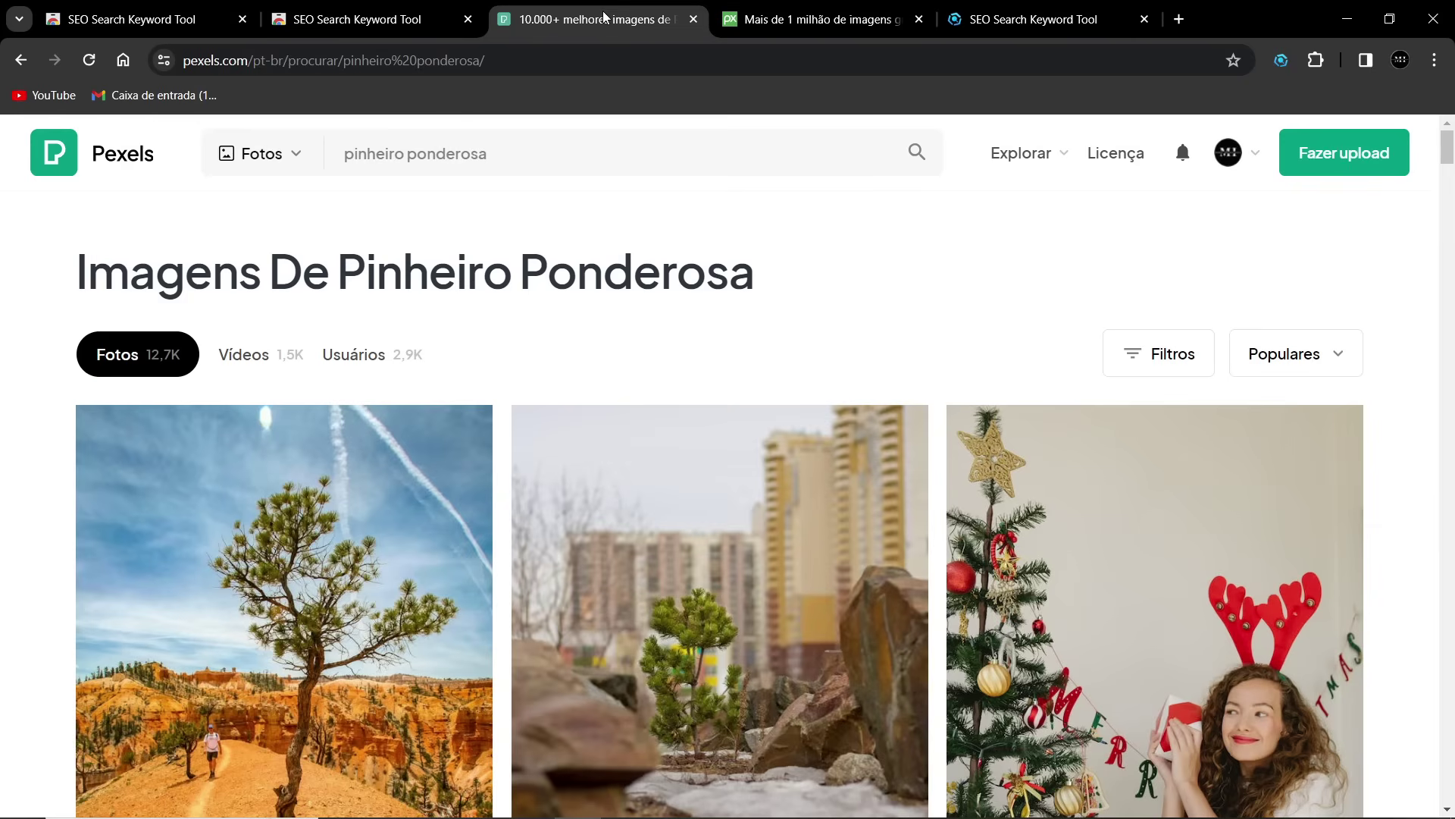
{"action": "left_click", "coordinate": [552, 166]}
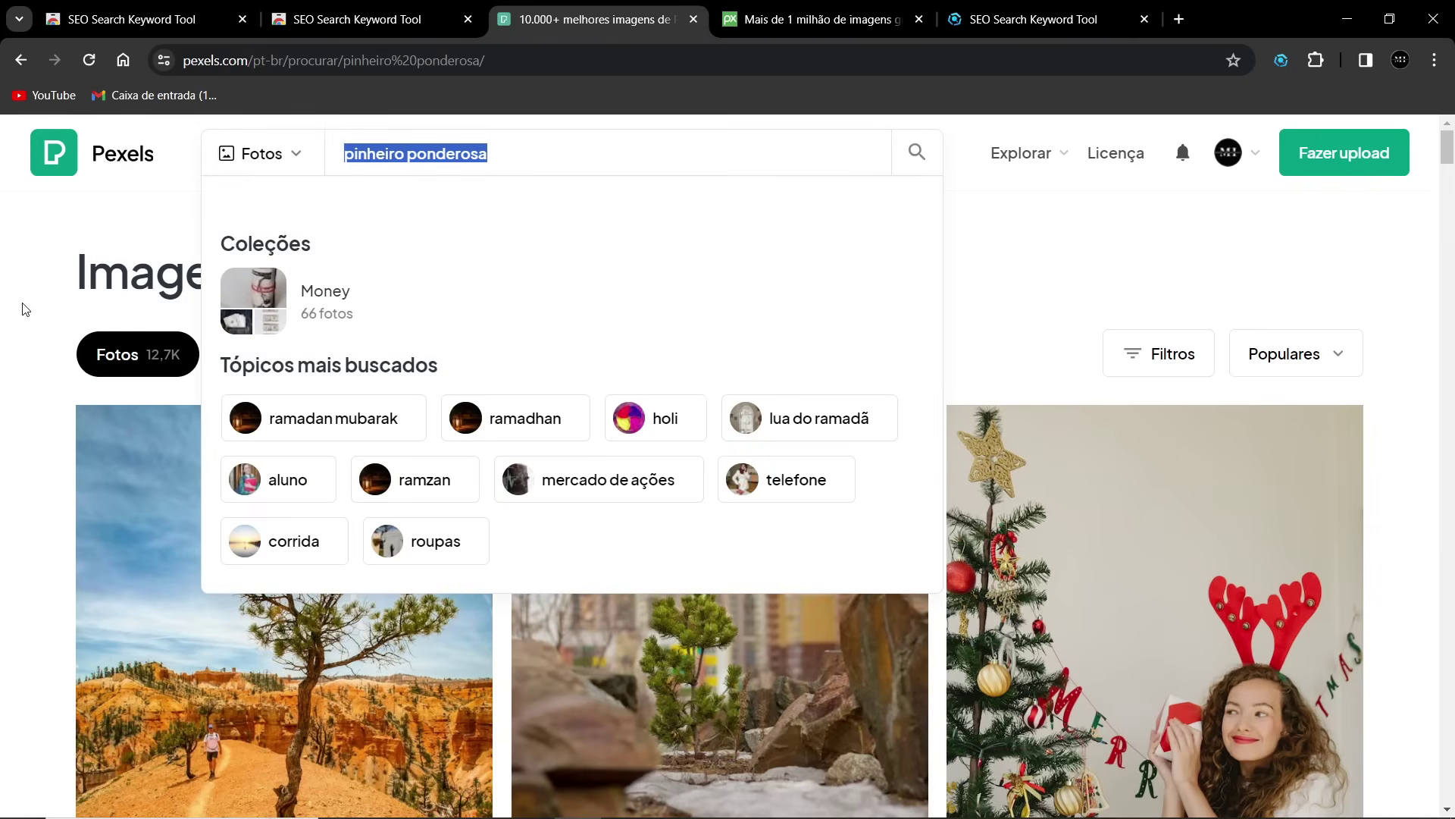
{"action": "type", "text": "arvore"}
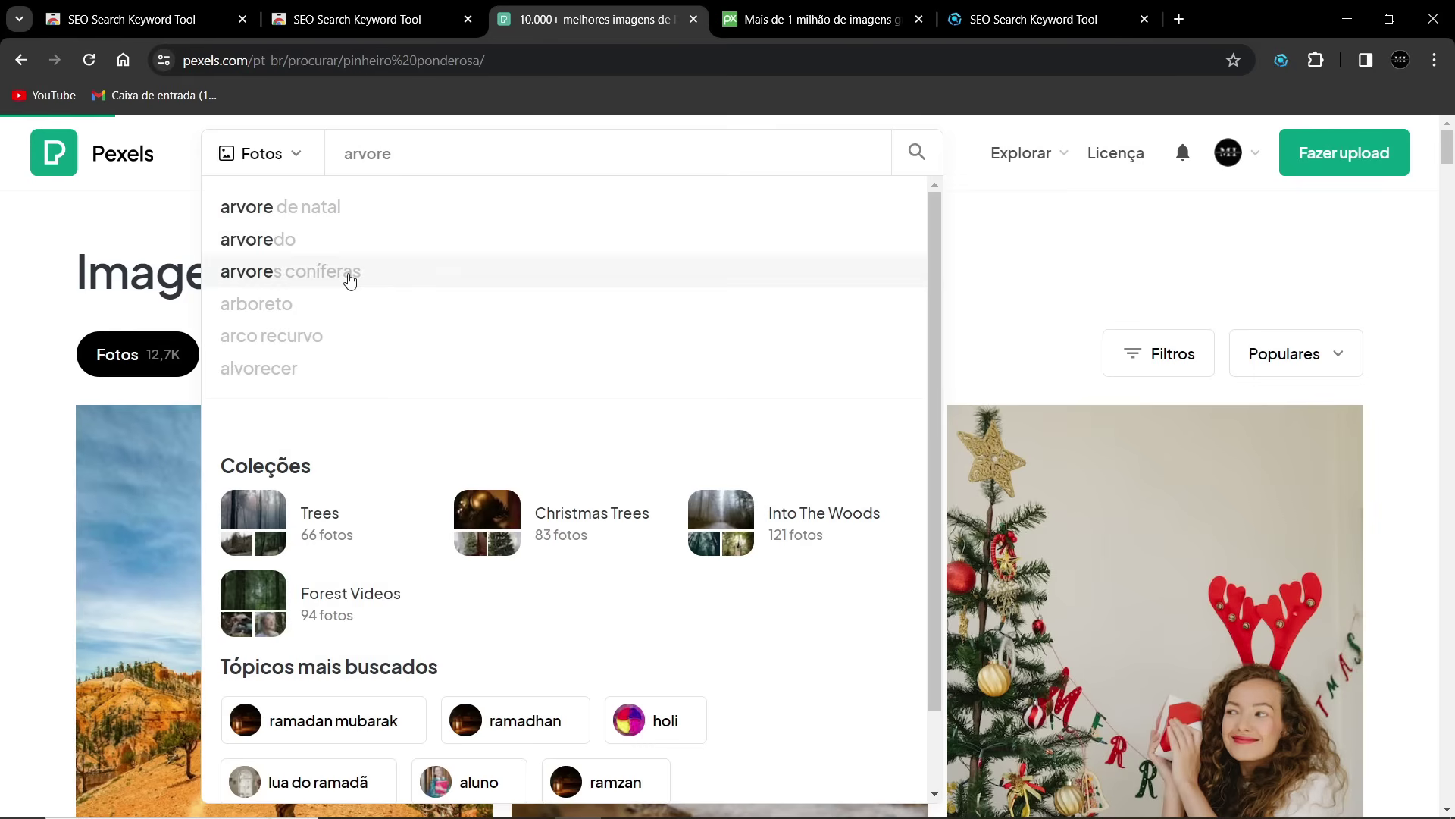
{"action": "key", "text": "Return"}
Switch to Pixabay and search its images for "arvore".
{"action": "key", "text": "ctrl+Tab"}
{"action": "left_click", "coordinate": [453, 373]}
{"action": "type", "text": "arvore"}
{"action": "key", "text": "Return"}
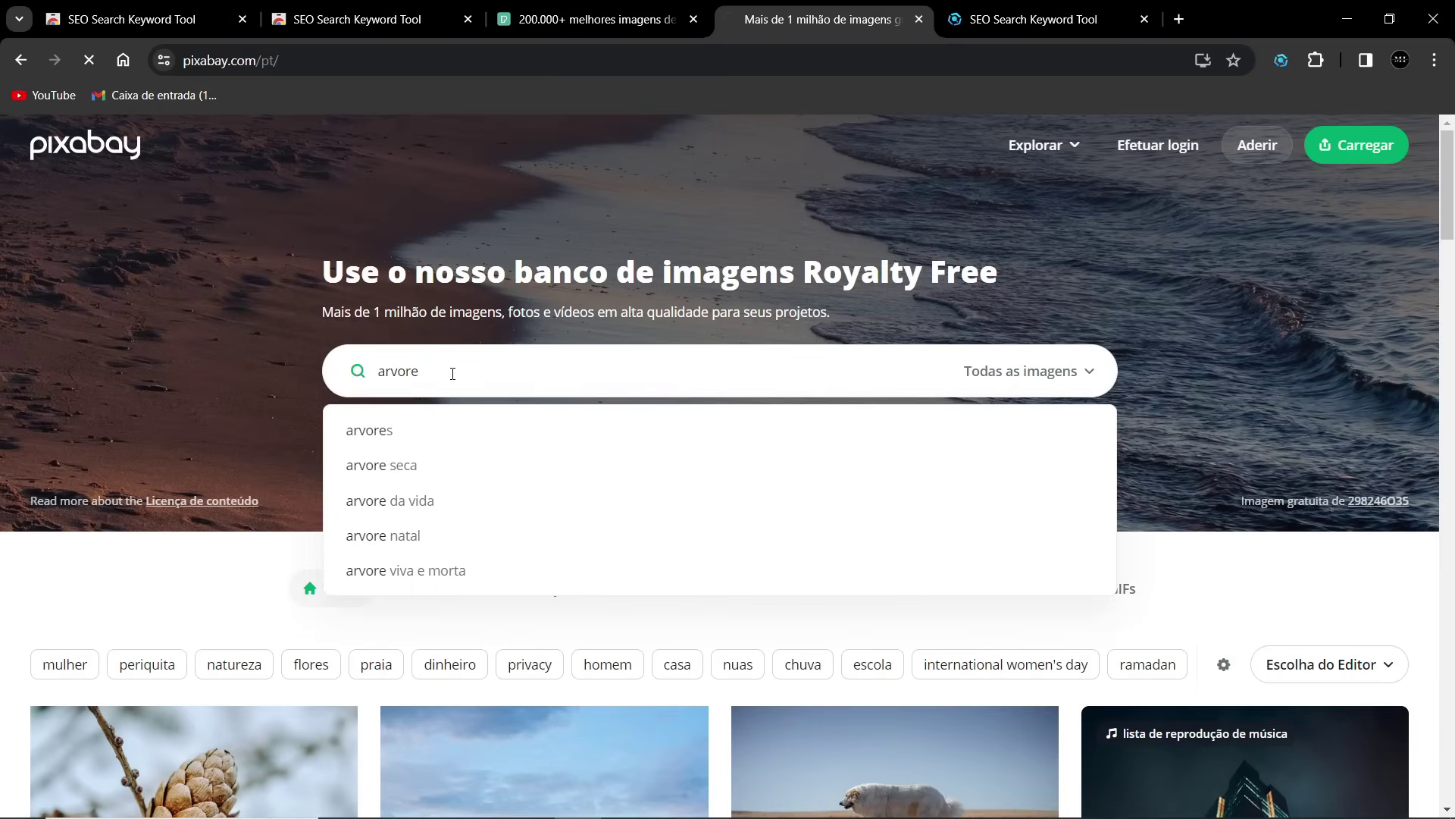
Return to the Pexels photo results and correct the search term to "árvore" with the accent.
{"action": "key", "text": "ctrl+shift+Tab"}
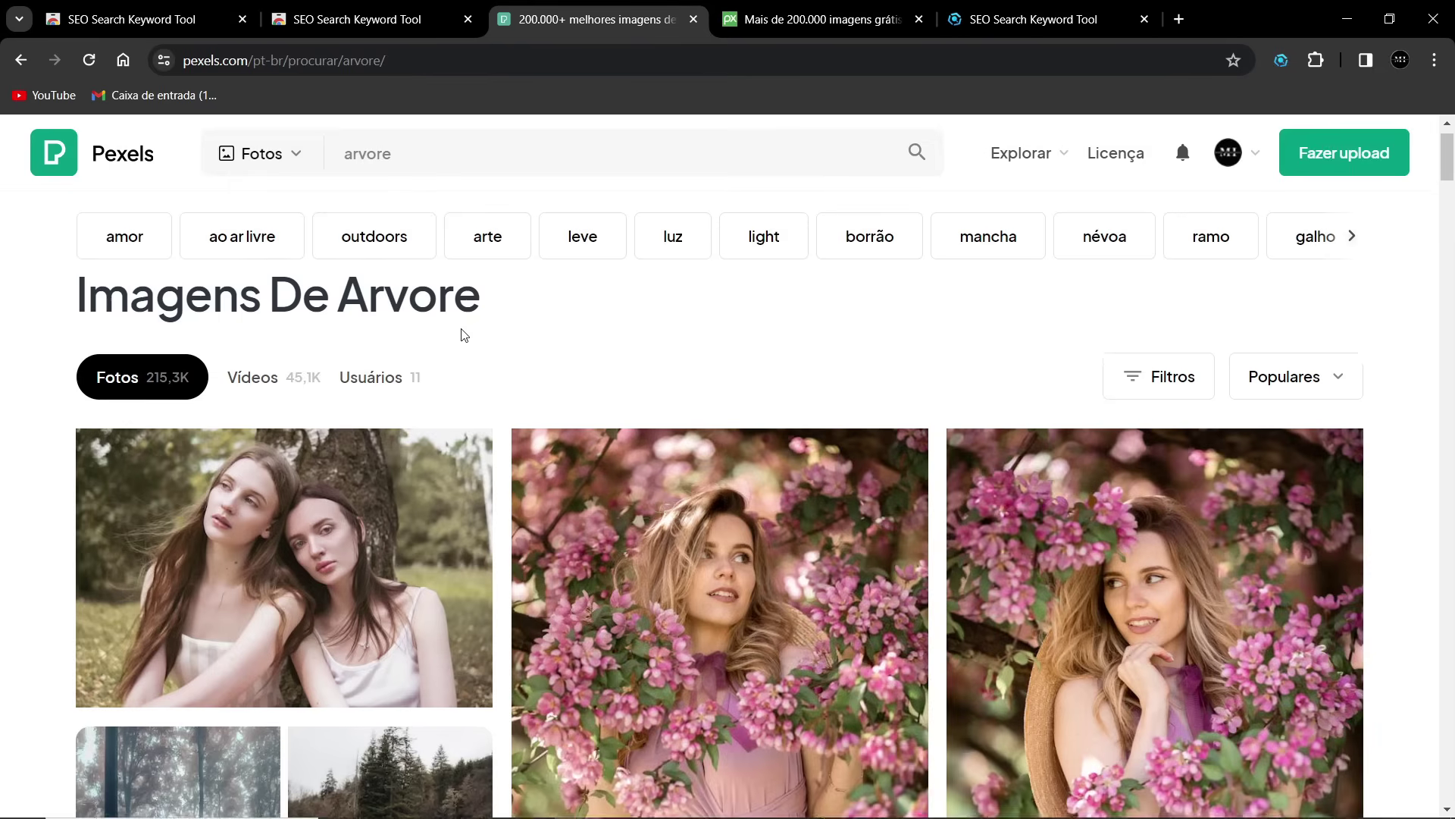
{"action": "scroll", "coordinate": [317, 343], "scroll_direction": "down", "scroll_amount": 2}
{"action": "scroll", "coordinate": [316, 343], "scroll_direction": "up", "scroll_amount": 2}
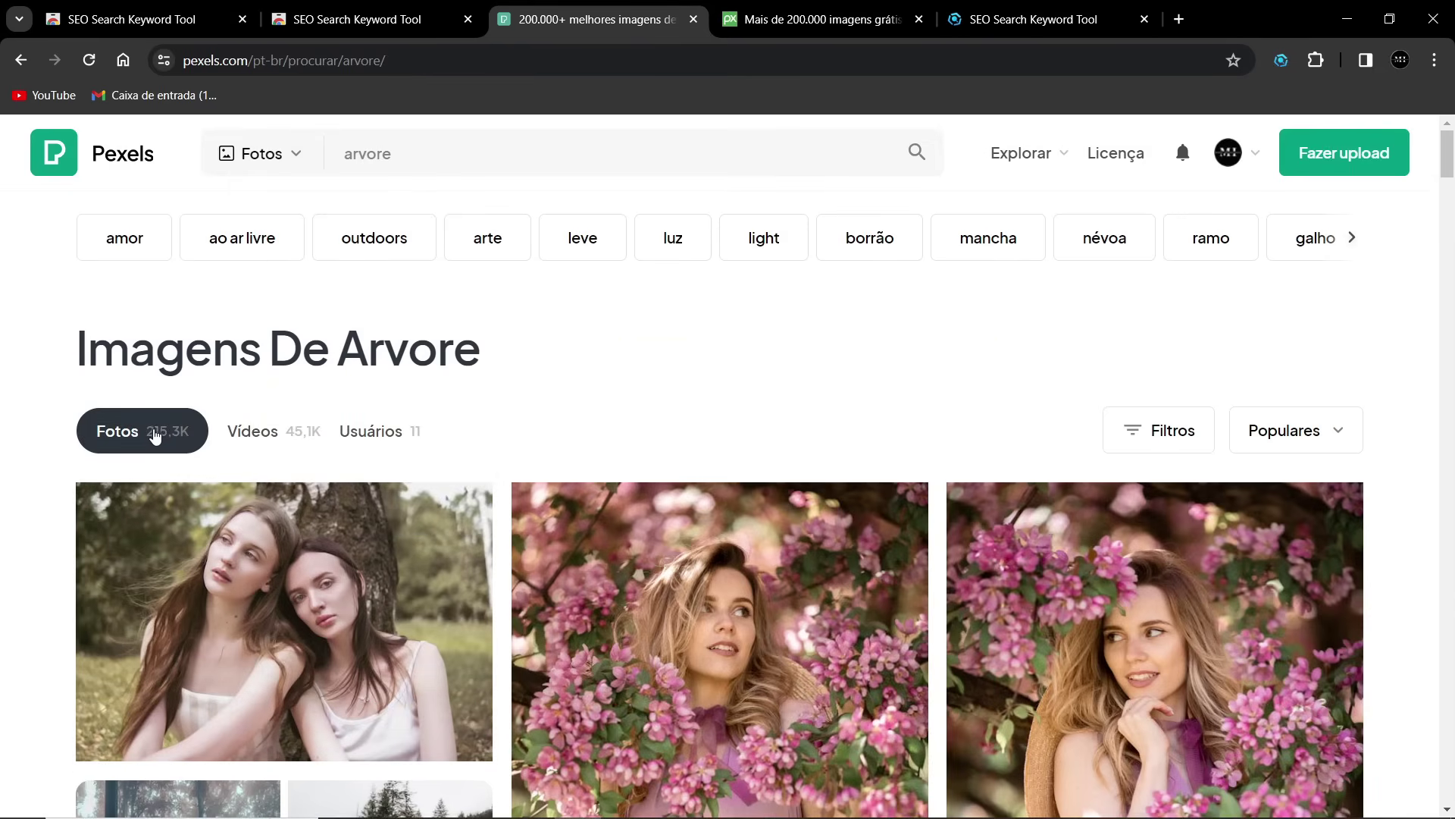
{"action": "left_click_drag", "start_coordinate": [345, 153], "coordinate": [383, 155]}
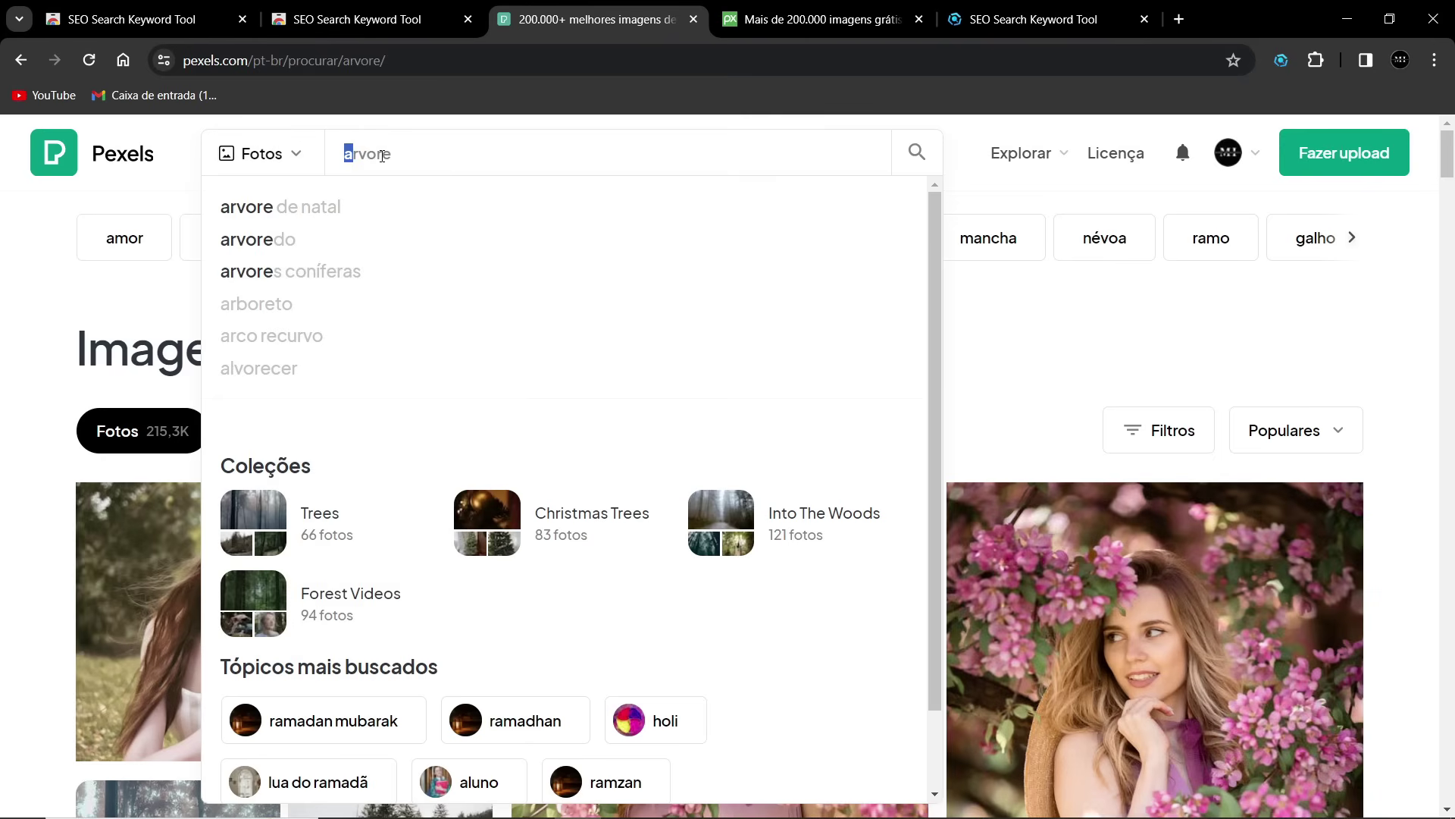
{"action": "type", "text": "á"}
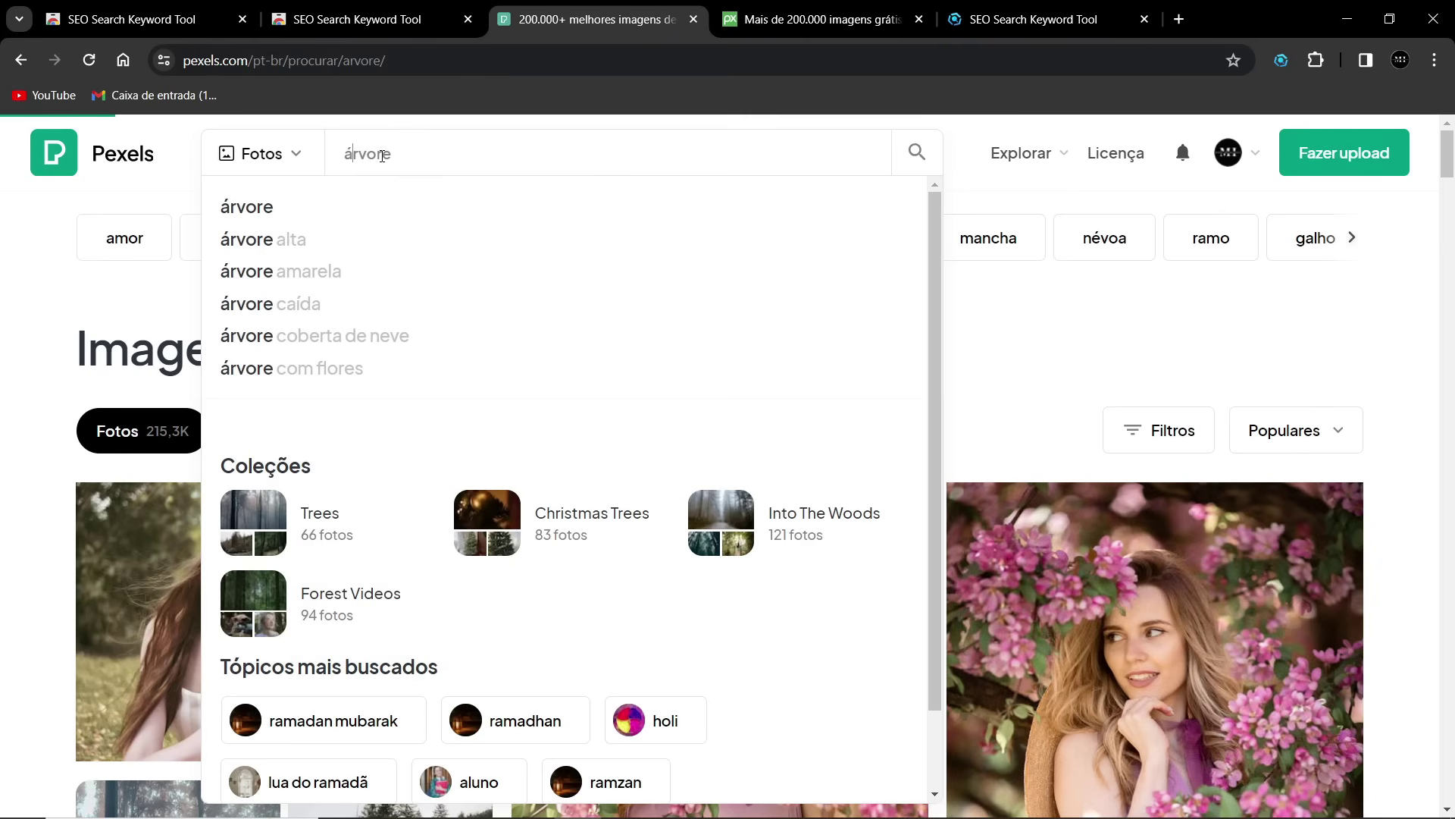
{"action": "key", "text": "Return"}
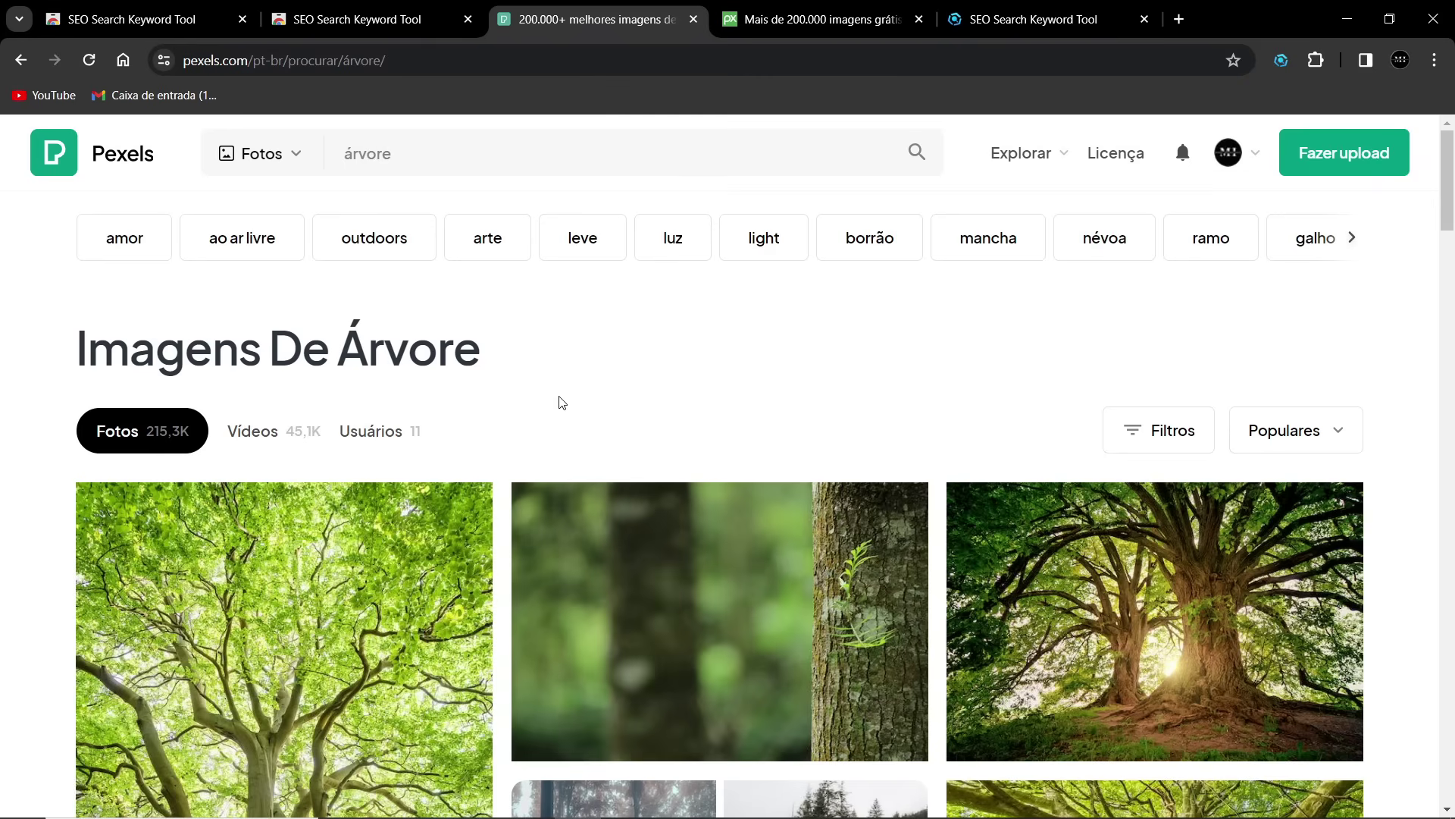
Browse the Pexels photo results for "árvore" for usable tree pictures.
{"action": "scroll", "coordinate": [266, 425], "scroll_direction": "down", "scroll_amount": 5}
{"action": "scroll", "coordinate": [1138, 439], "scroll_direction": "up", "scroll_amount": 2}
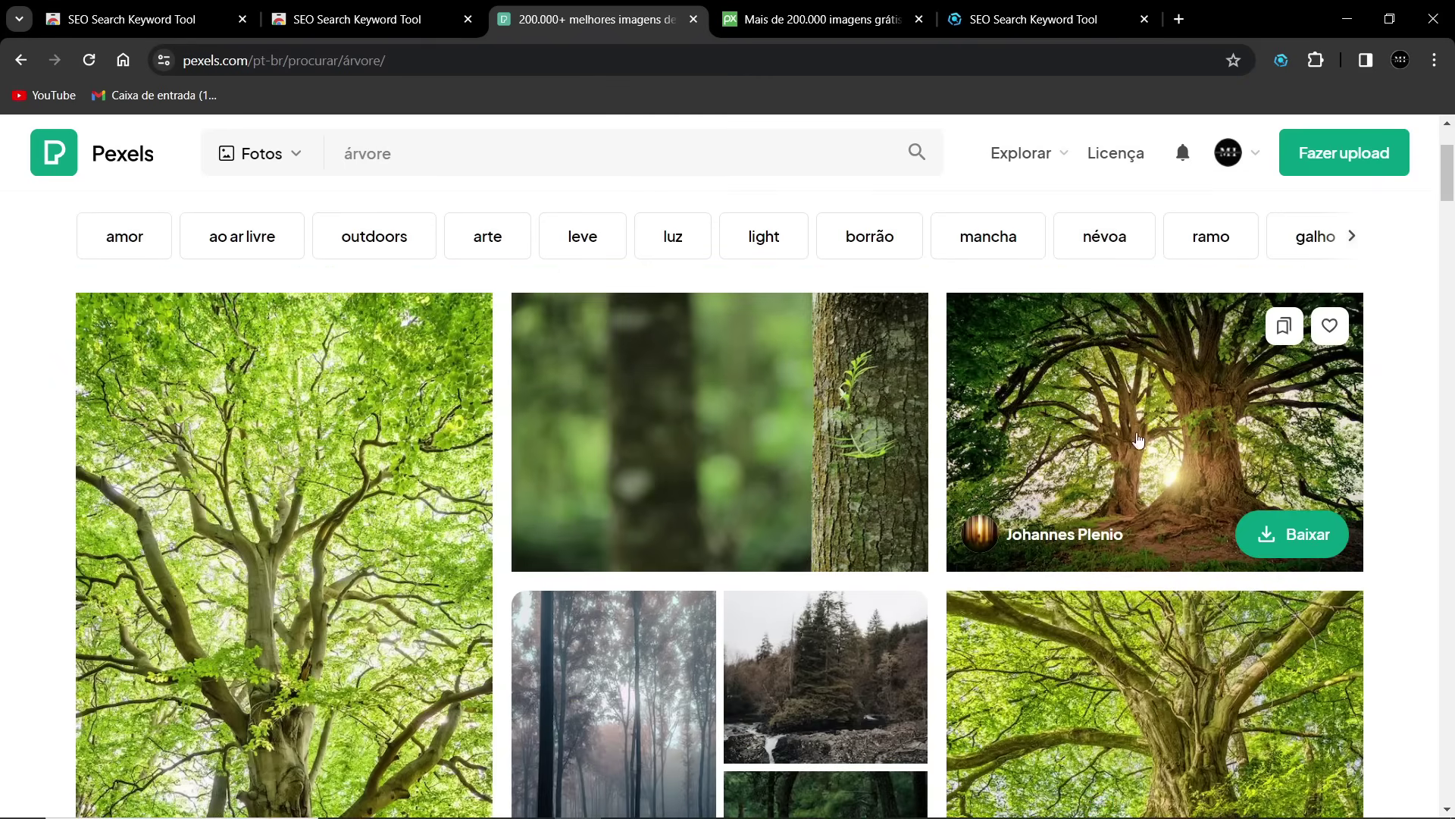
{"action": "scroll", "coordinate": [1138, 439], "scroll_direction": "down", "scroll_amount": 6}
{"action": "scroll", "coordinate": [618, 462], "scroll_direction": "up", "scroll_amount": 7}
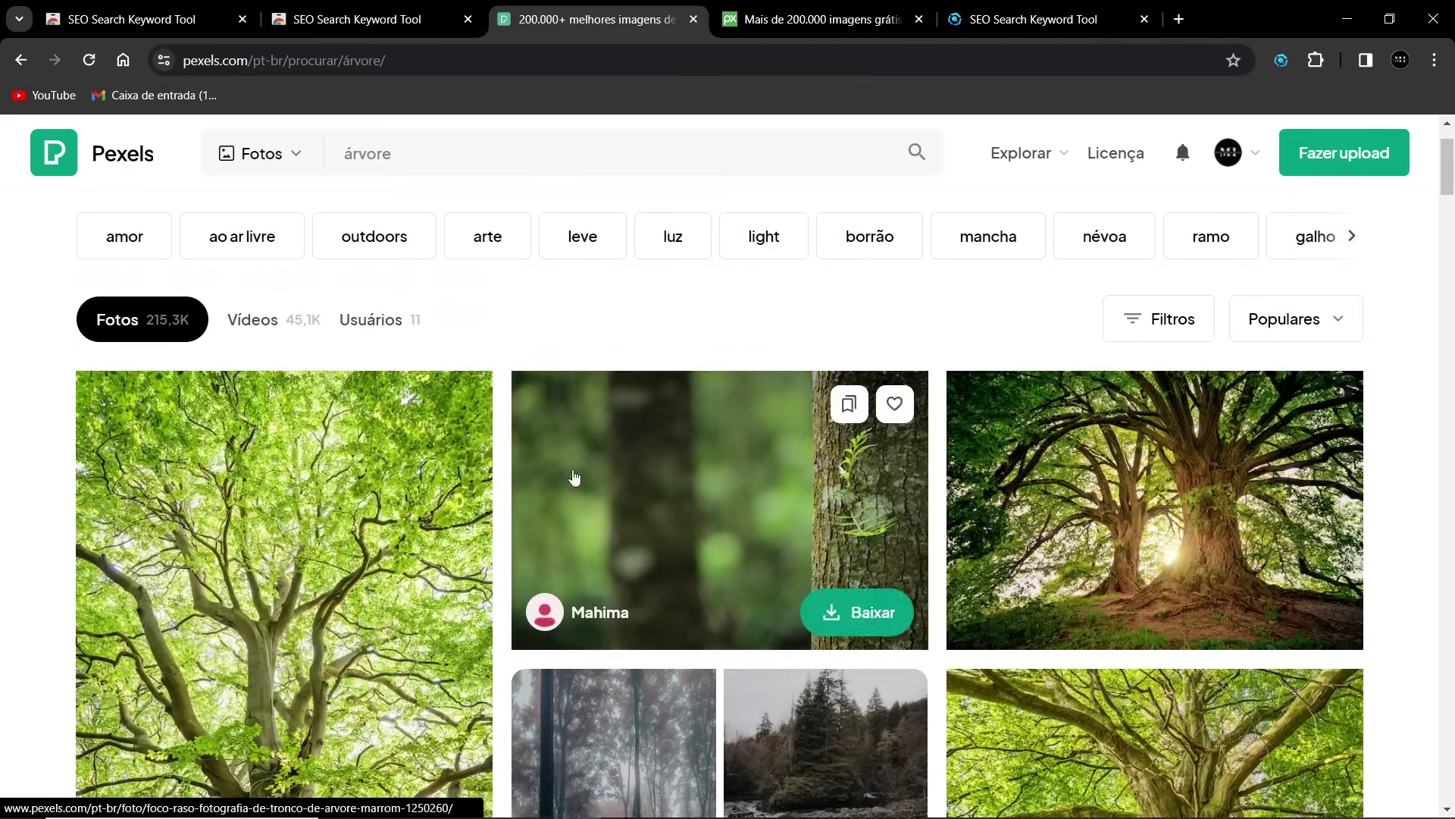
{"action": "scroll", "coordinate": [575, 477], "scroll_direction": "up", "scroll_amount": 2}
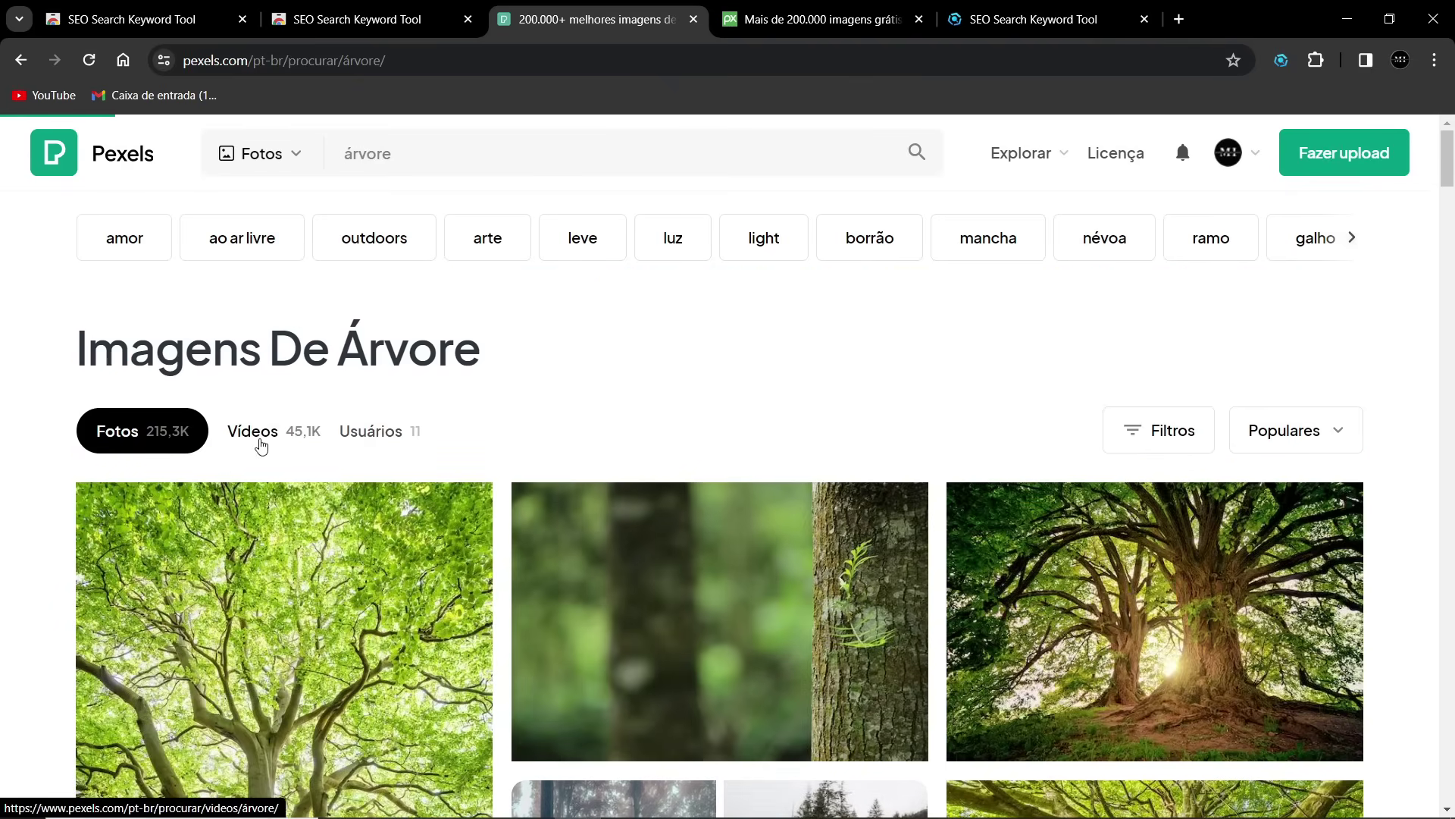
Show the Pexels video results for "árvore" and examine the forest, trunk and foliage clips.
{"action": "left_click", "coordinate": [260, 443]}
{"action": "scroll", "coordinate": [682, 432], "scroll_direction": "down", "scroll_amount": 5}
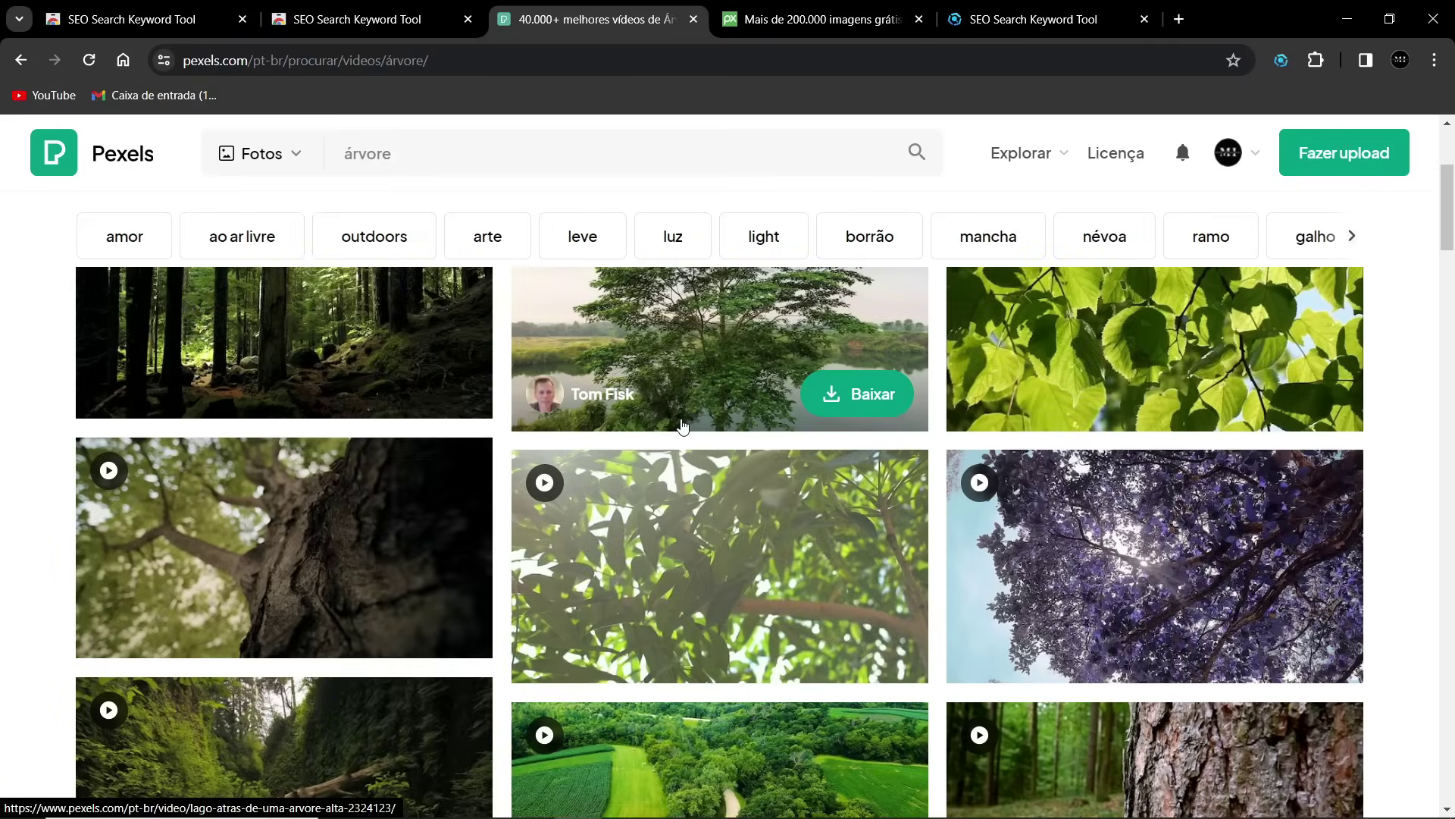
{"action": "scroll", "coordinate": [682, 426], "scroll_direction": "up", "scroll_amount": 3}
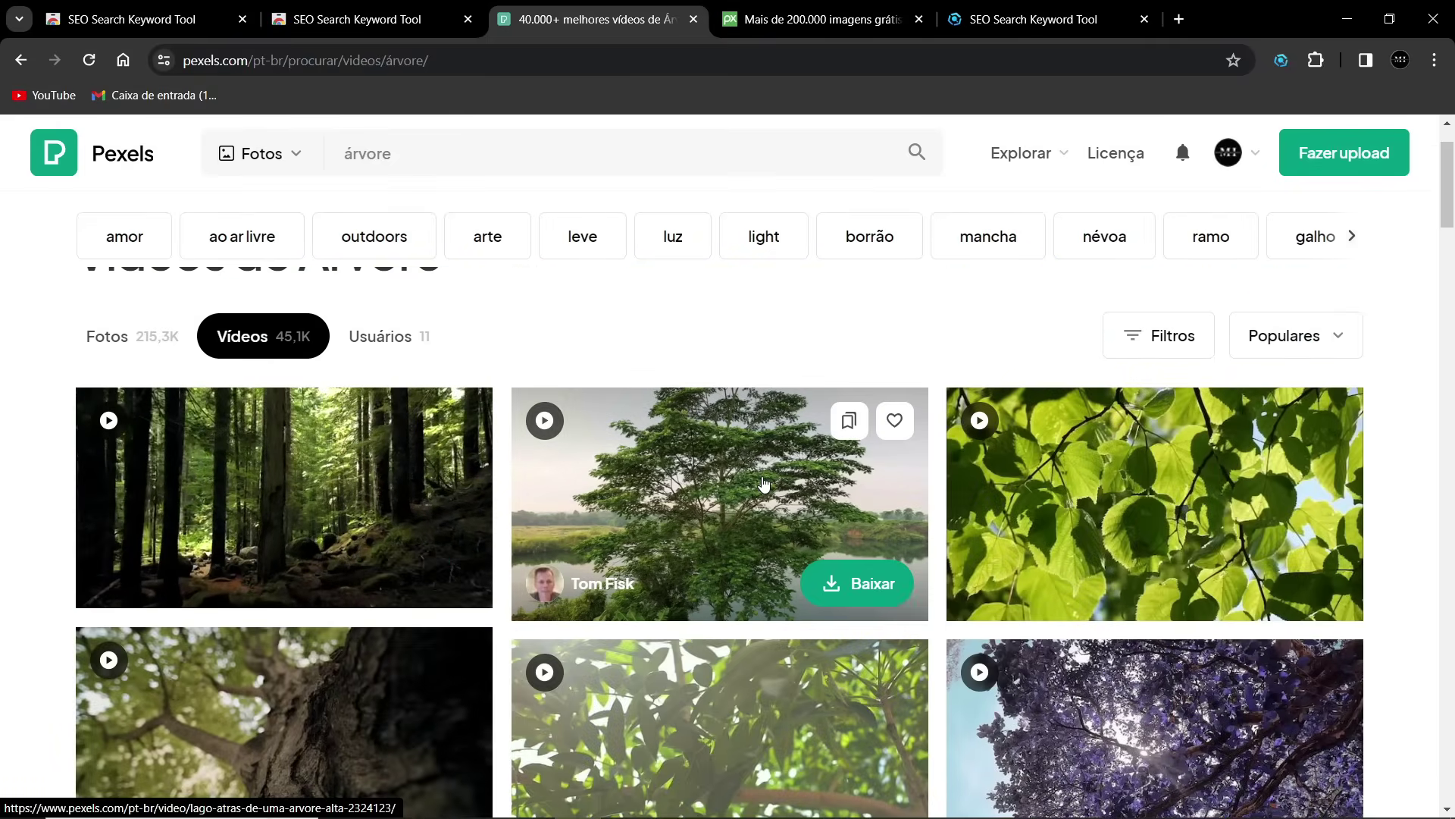
{"action": "scroll", "coordinate": [764, 485], "scroll_direction": "down", "scroll_amount": 3}
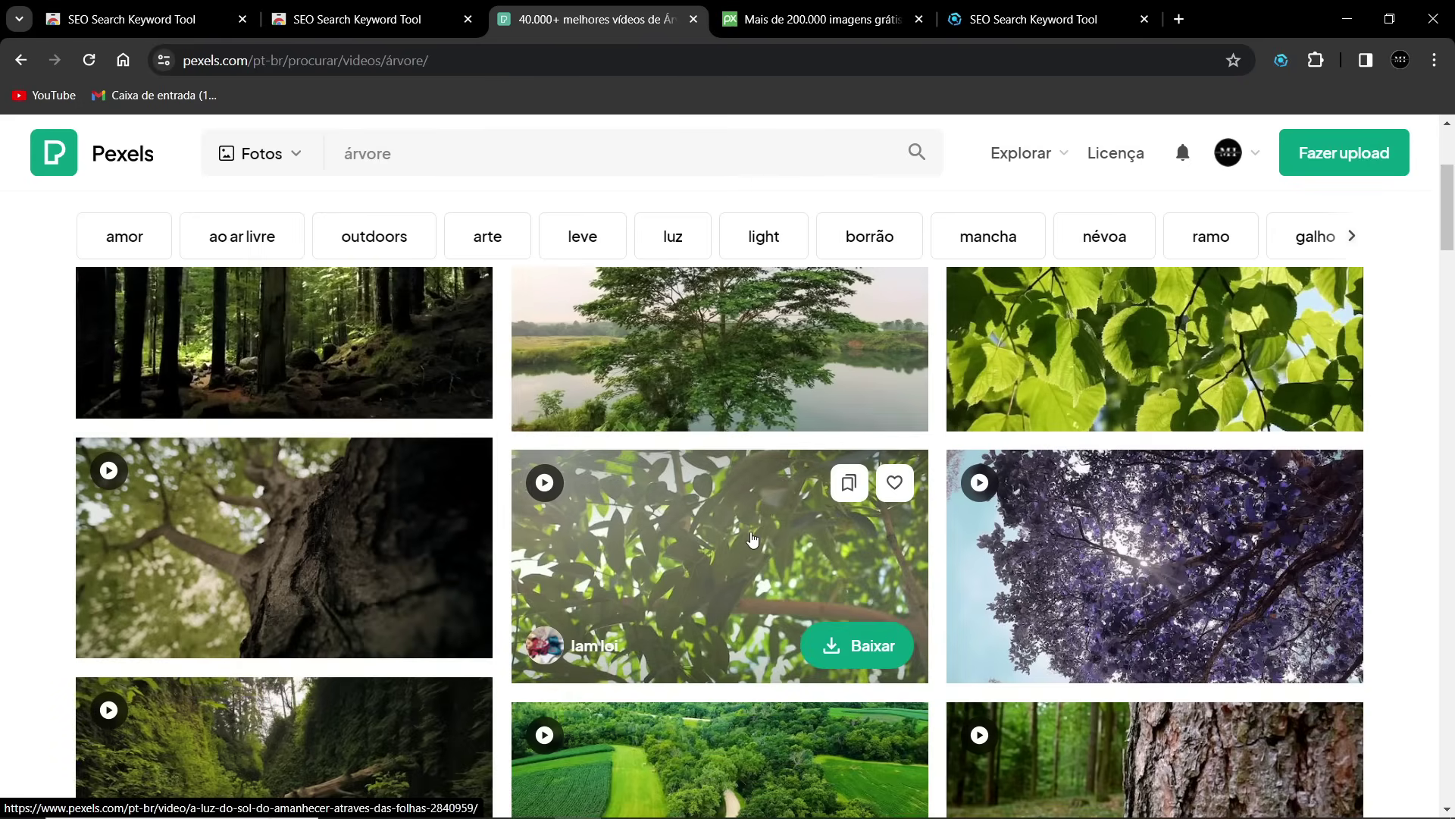
{"action": "scroll", "coordinate": [606, 516], "scroll_direction": "up", "scroll_amount": 1}
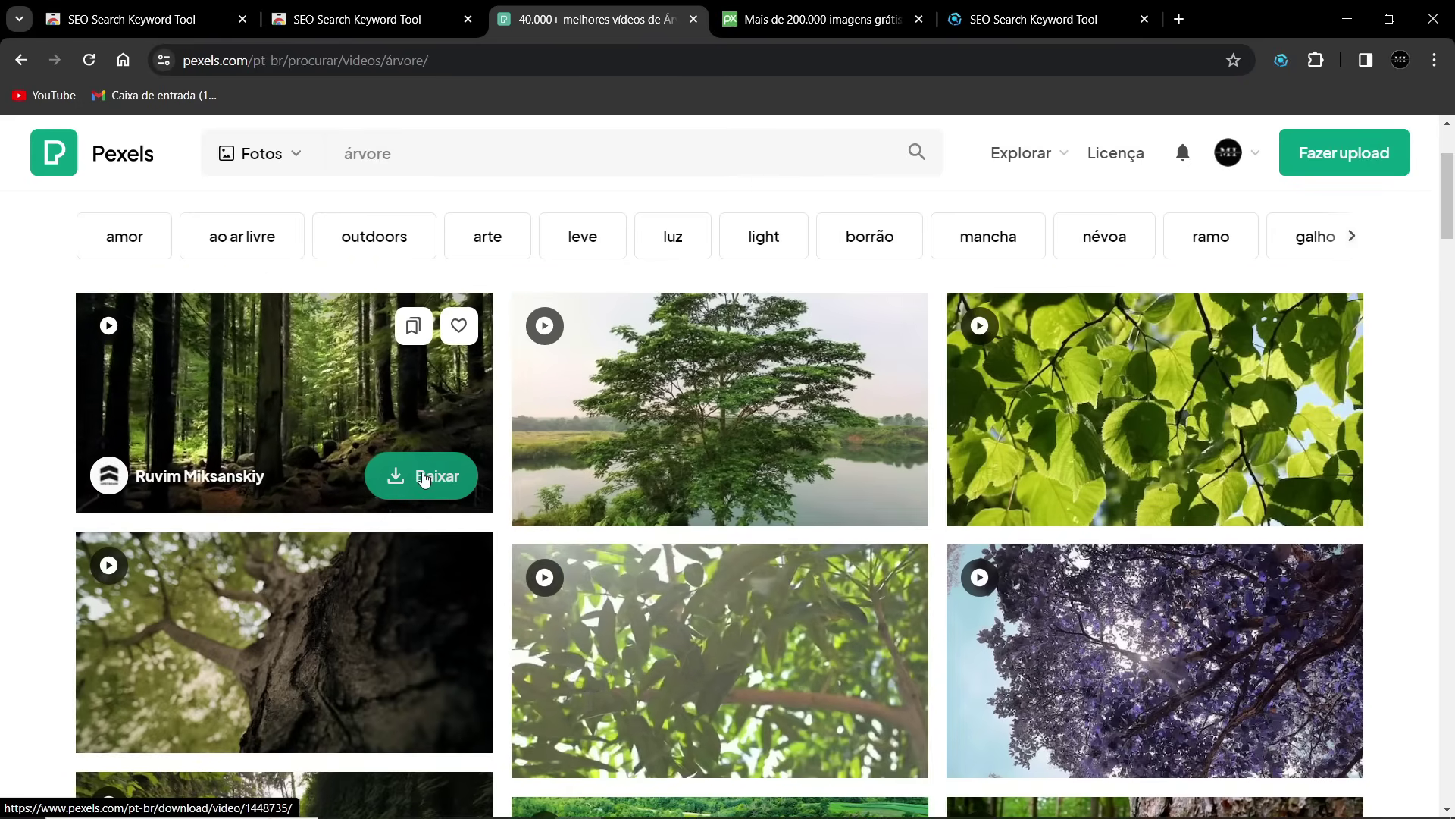
{"action": "scroll", "coordinate": [682, 493], "scroll_direction": "down", "scroll_amount": 3}
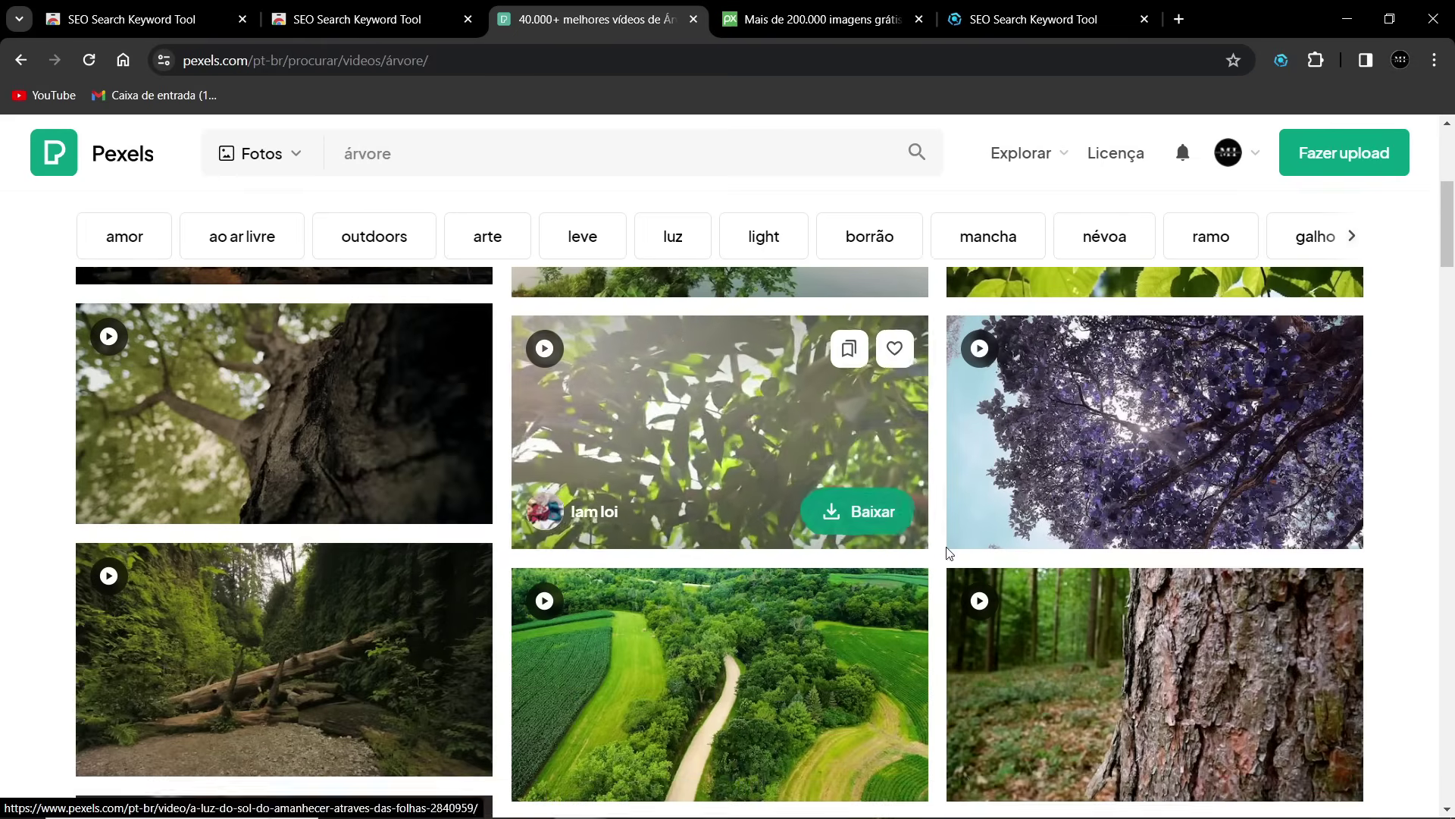
{"action": "scroll", "coordinate": [949, 554], "scroll_direction": "down", "scroll_amount": 2}
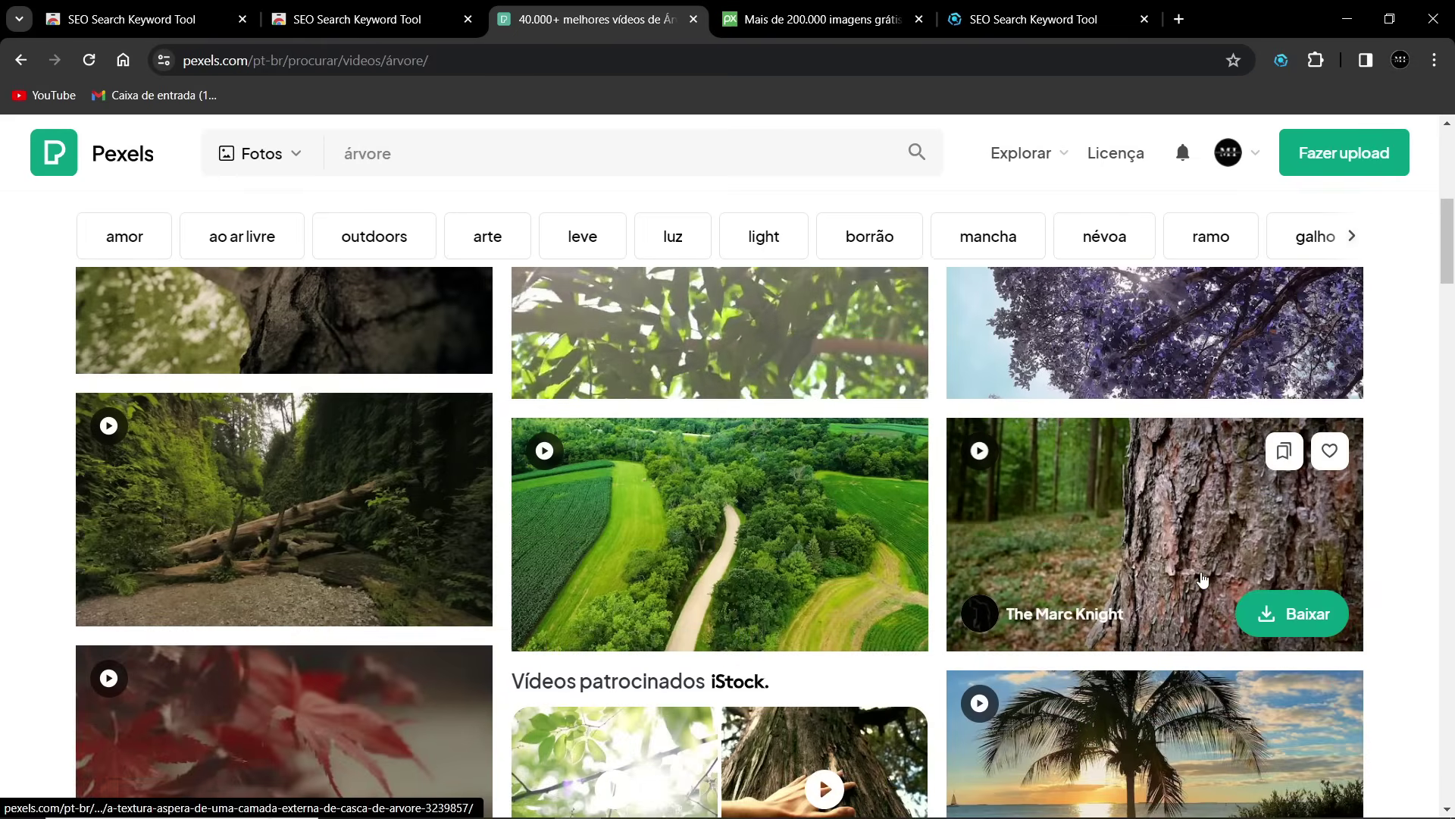
Download the Pexels video of the rough-barked tree trunk and dismiss the donation message.
{"action": "left_click", "coordinate": [1286, 620]}
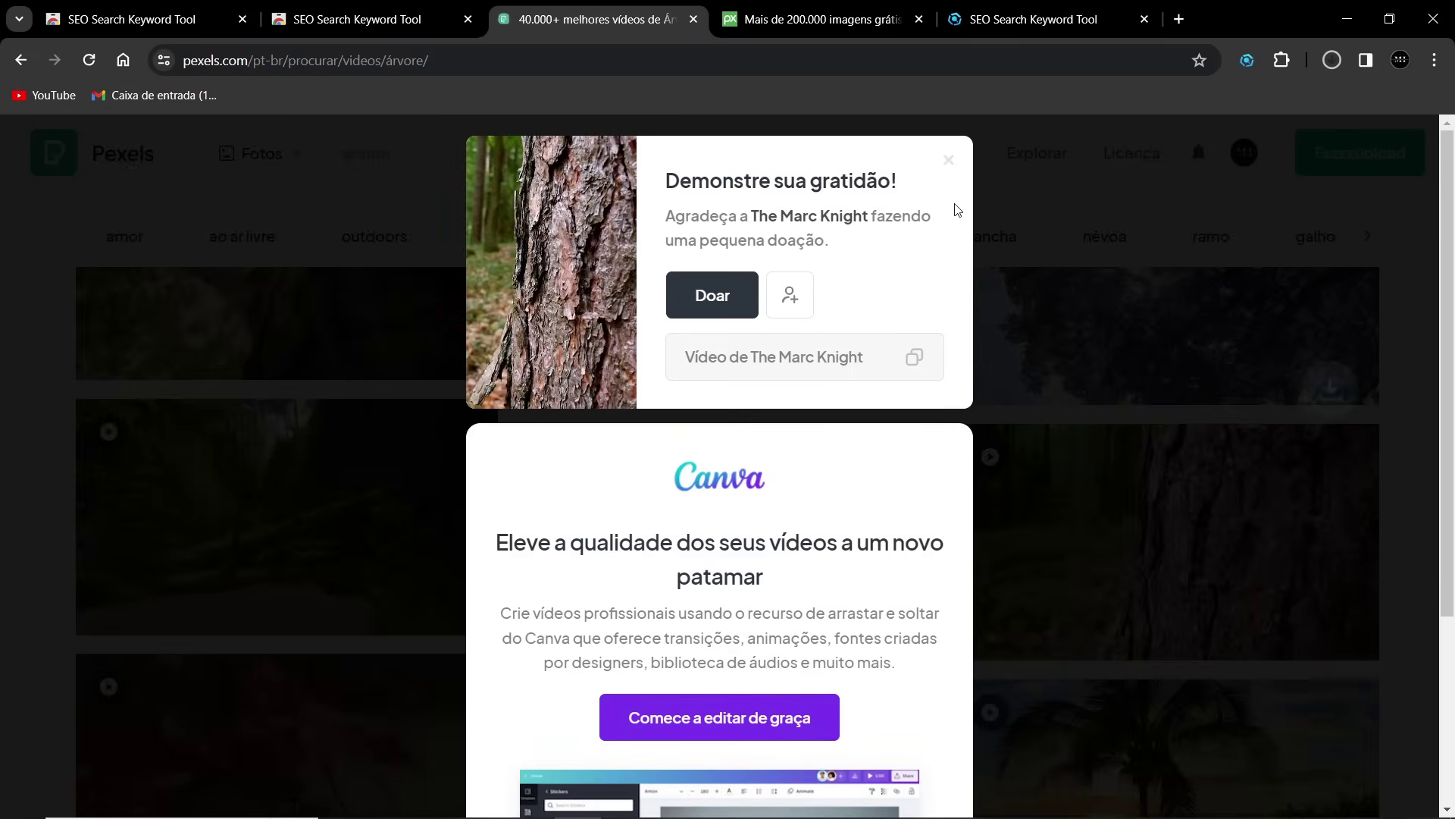
{"action": "left_click", "coordinate": [949, 160]}
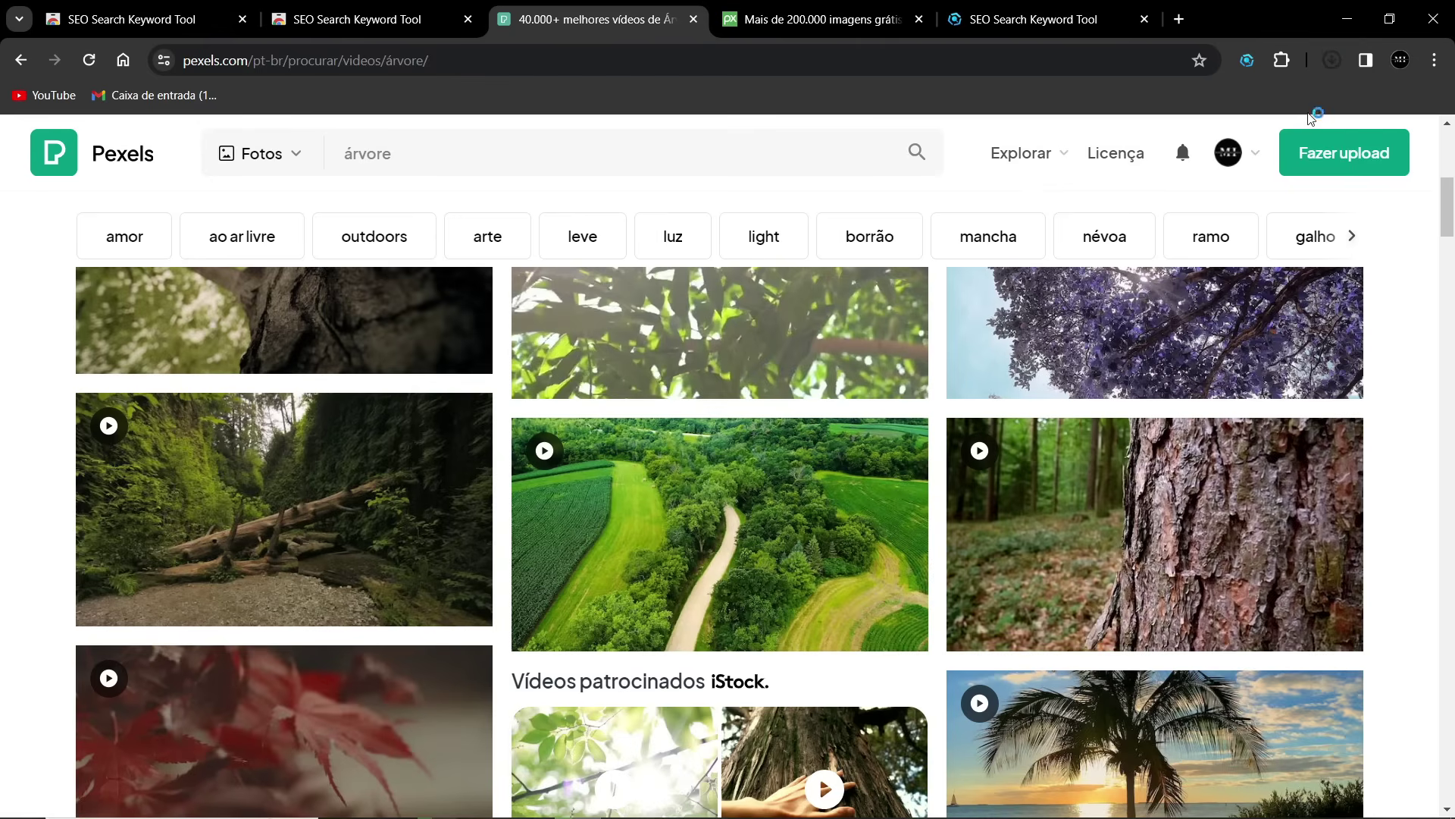
{"action": "scroll", "coordinate": [579, 356], "scroll_direction": "down", "scroll_amount": 5}
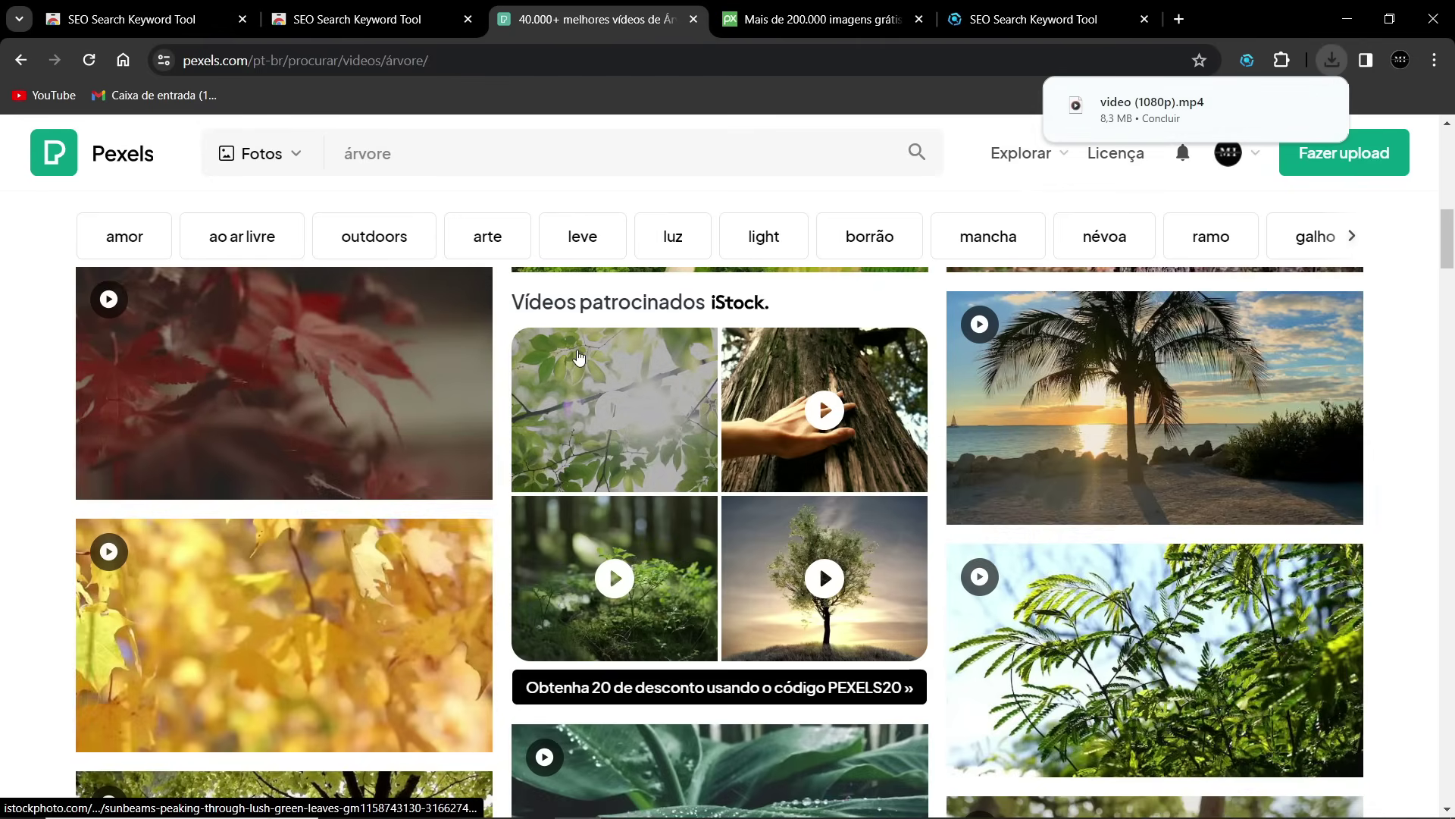
Switch to the Pixabay image results for "arvore" and look through the free tree pictures.
{"action": "left_click", "coordinate": [800, 11]}
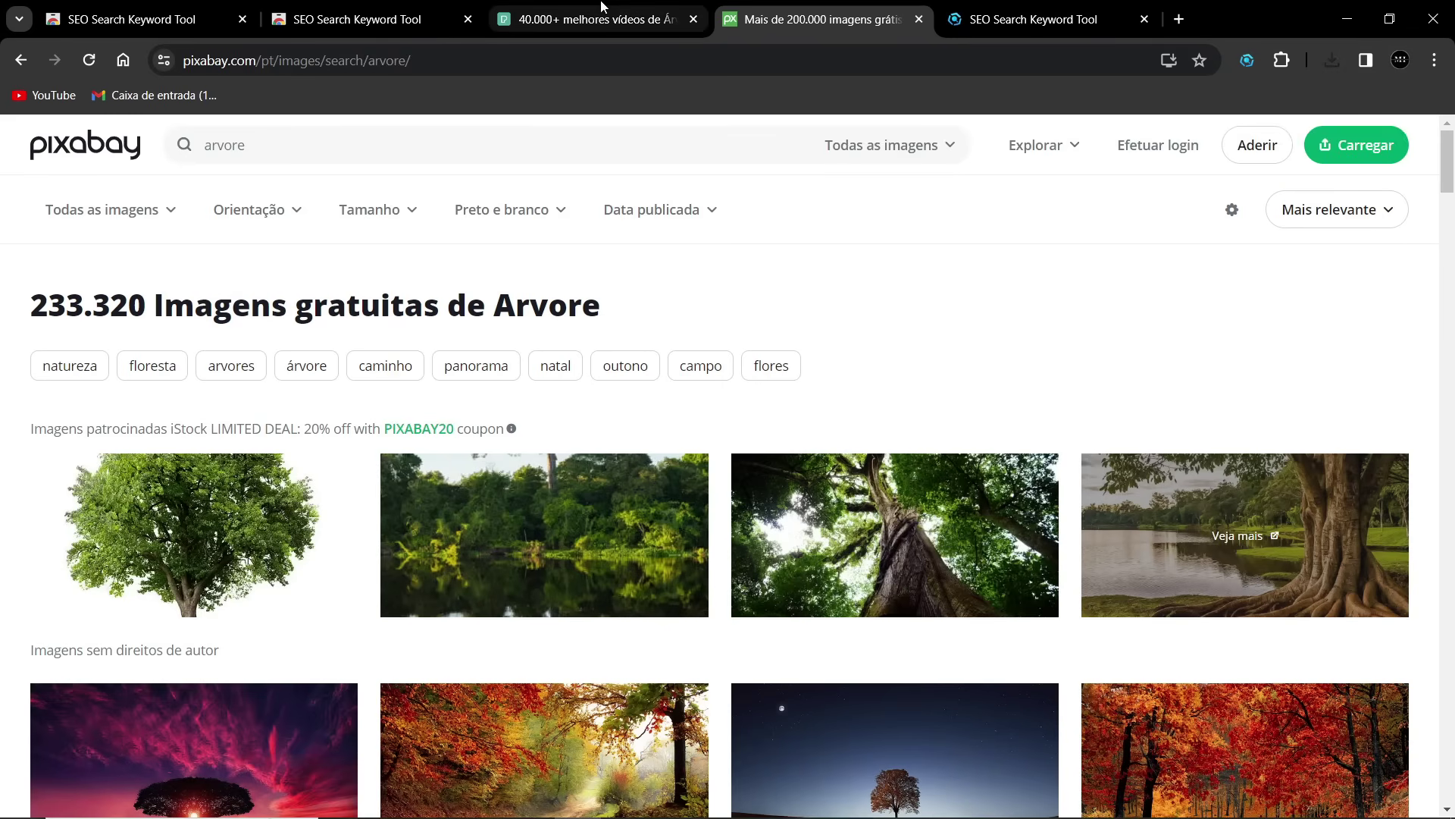
{"action": "scroll", "coordinate": [591, 435], "scroll_direction": "down", "scroll_amount": 6}
{"action": "scroll", "coordinate": [1254, 378], "scroll_direction": "down", "scroll_amount": 6}
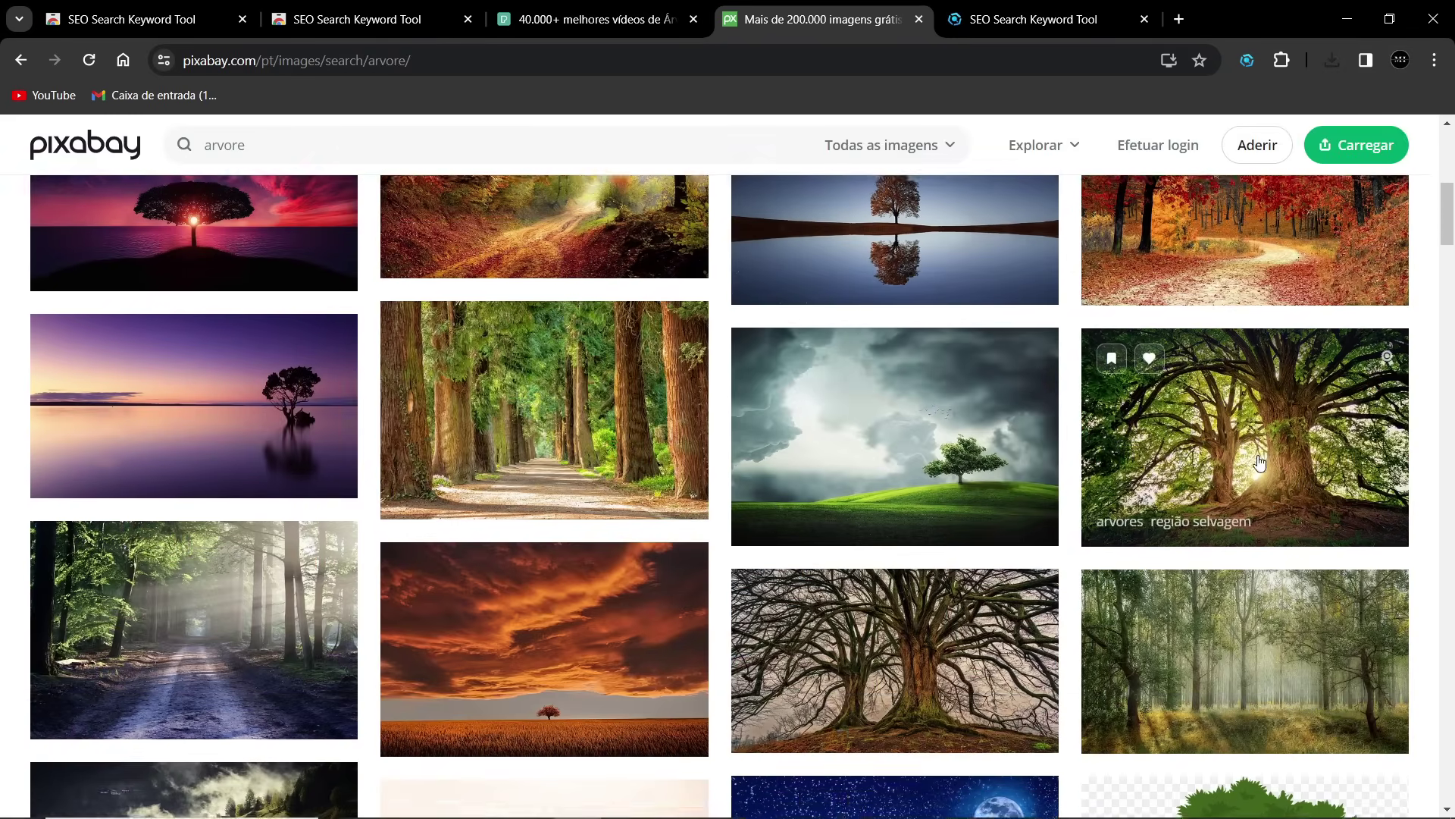
{"action": "scroll", "coordinate": [228, 421], "scroll_direction": "down", "scroll_amount": 2}
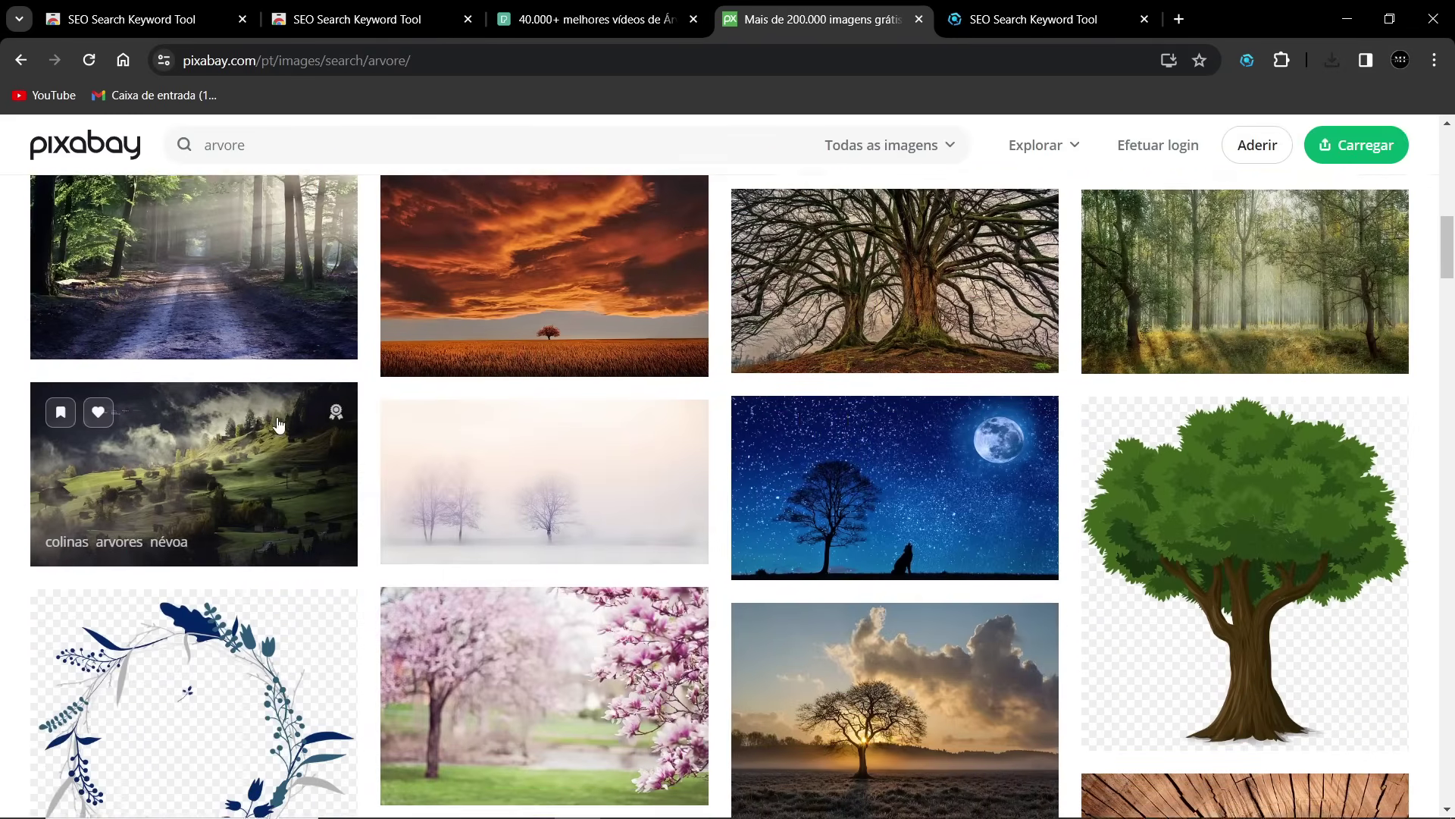
{"action": "scroll", "coordinate": [720, 422], "scroll_direction": "up", "scroll_amount": 3}
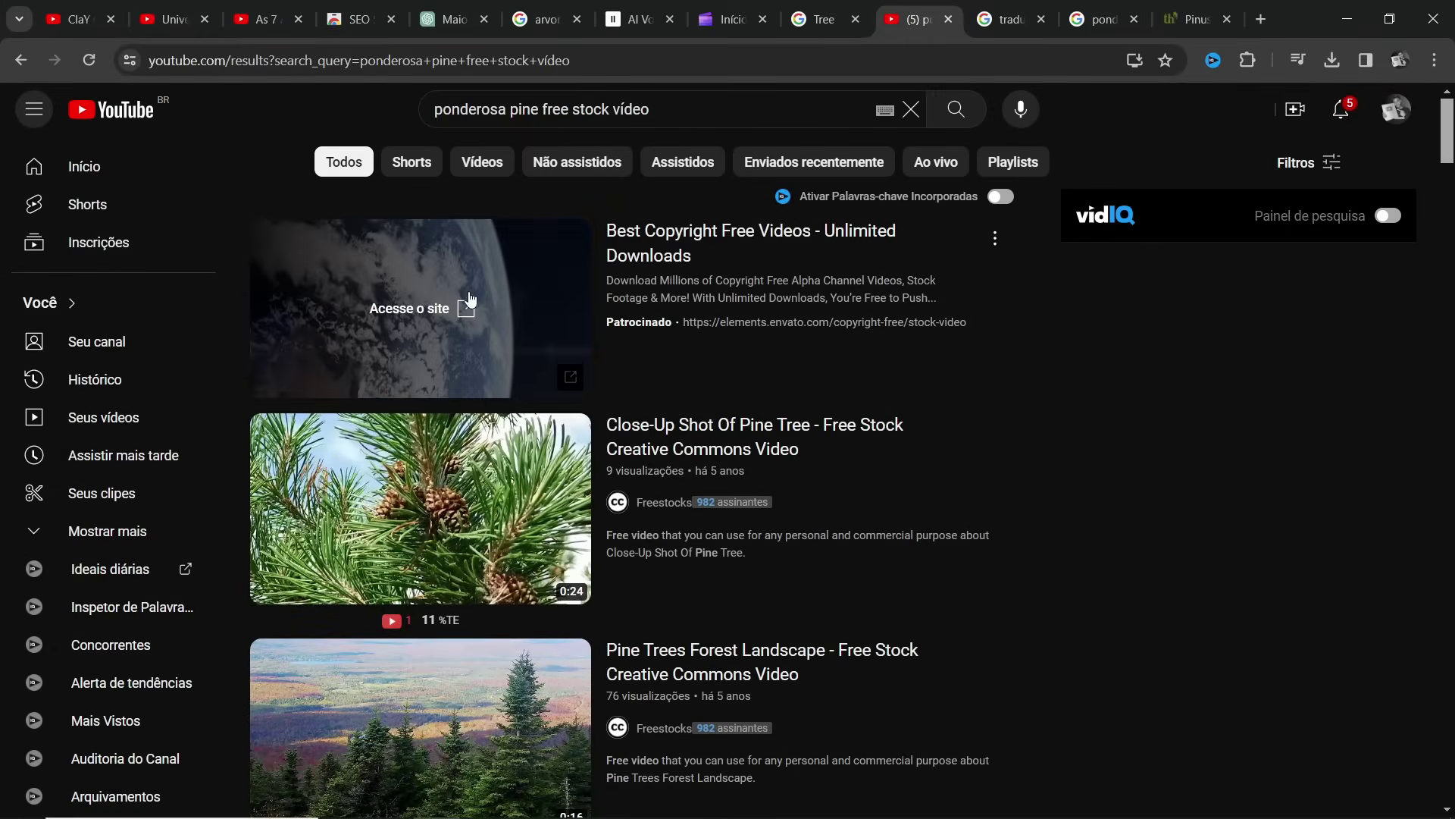
Preview the close-up pine and pine forest landscape clips in the YouTube results for "ponderosa pine free stock vídeo".
{"action": "left_click", "coordinate": [551, 110]}
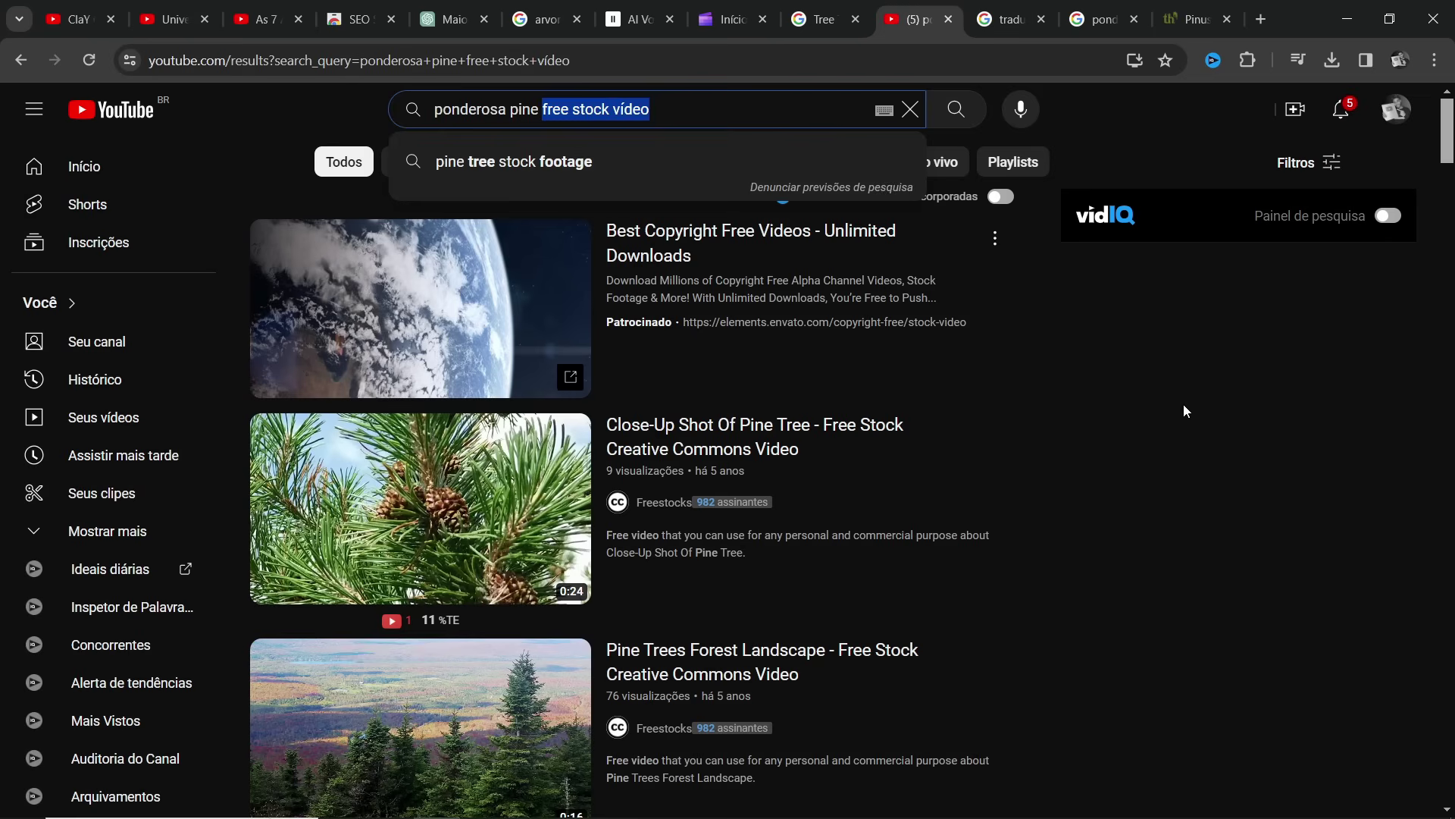
{"action": "scroll", "coordinate": [1186, 411], "scroll_direction": "down", "scroll_amount": 2}
{"action": "mouse_move", "coordinate": [313, 419]}
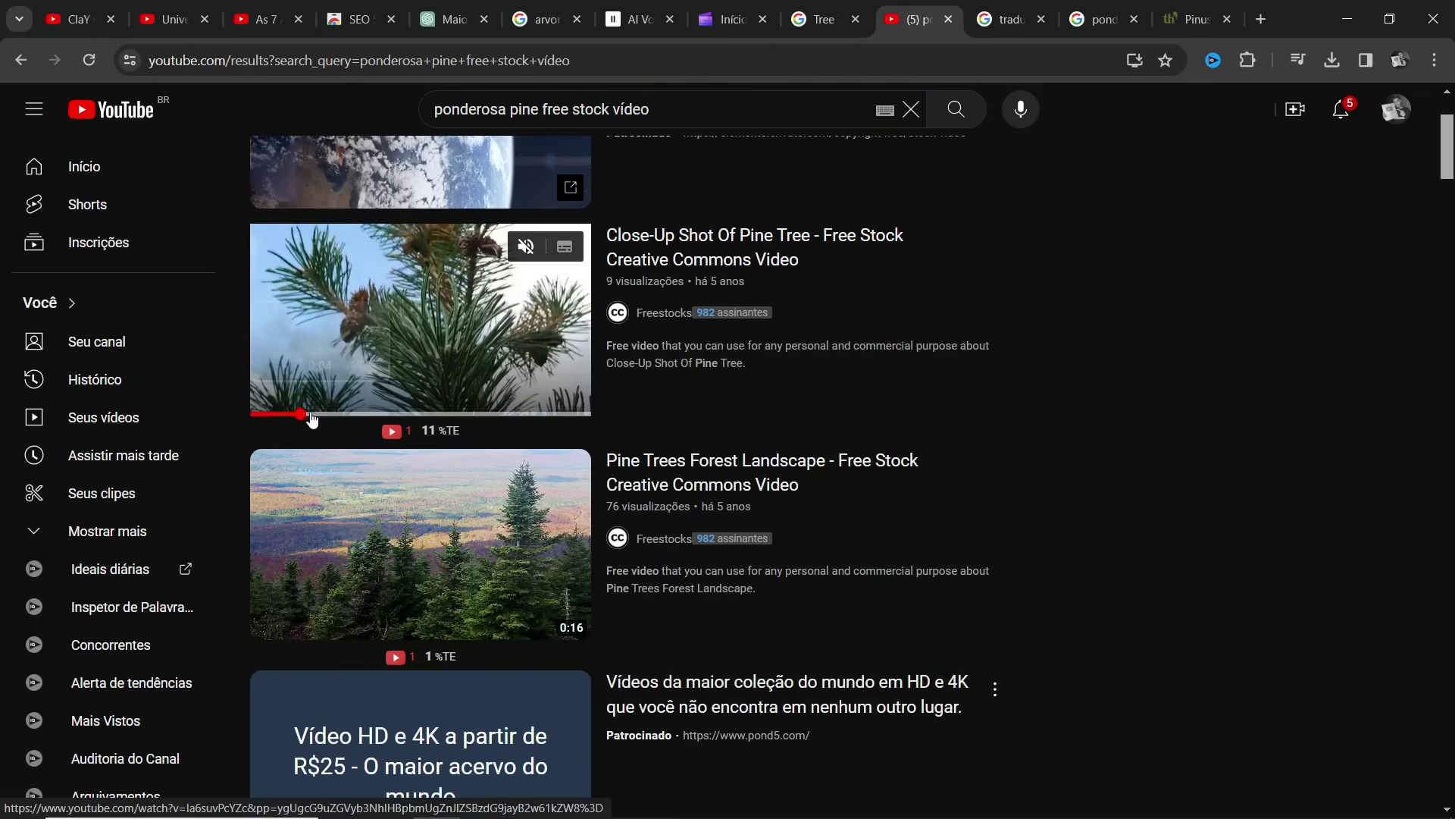
{"action": "scroll", "coordinate": [392, 452], "scroll_direction": "down", "scroll_amount": 1}
{"action": "mouse_move", "coordinate": [391, 453]}
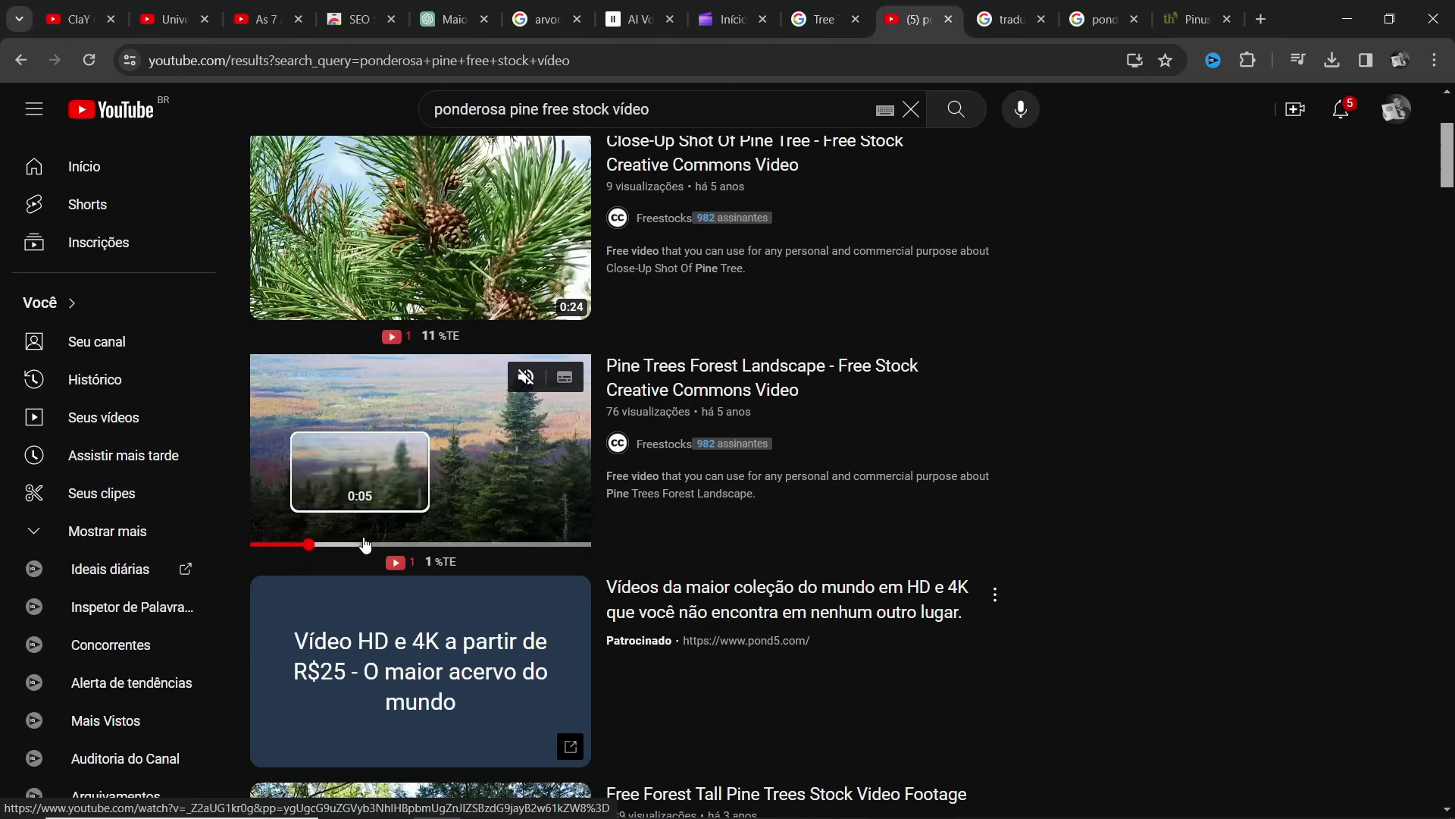
{"action": "left_click", "coordinate": [392, 545]}
{"action": "left_click", "coordinate": [505, 545]}
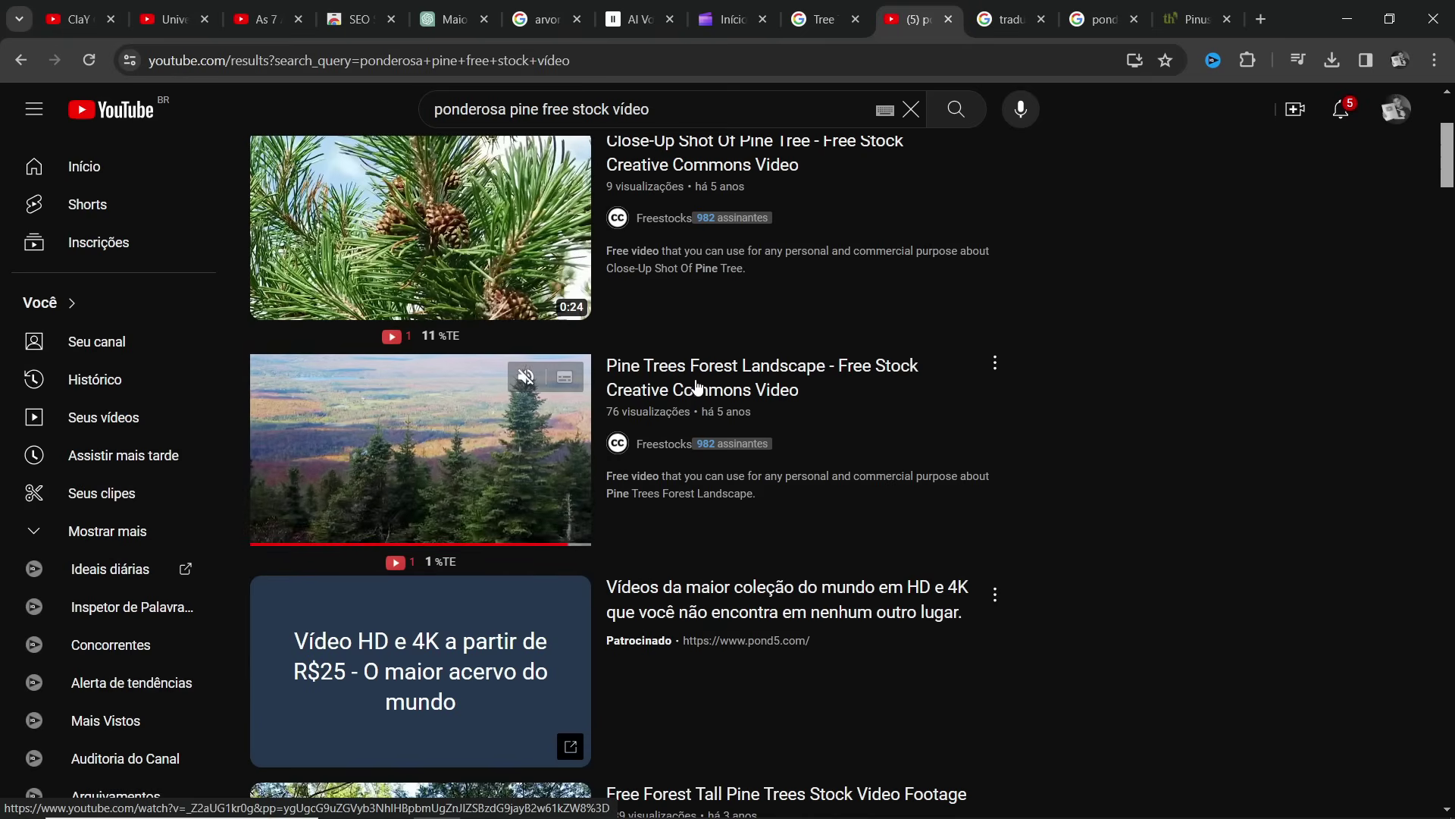
Preview the "Free Forest Tall Pine Trees Stock Video Footage" clip and look through the remaining YouTube results.
{"action": "scroll", "coordinate": [697, 387], "scroll_direction": "down", "scroll_amount": 5}
{"action": "mouse_move", "coordinate": [437, 395]}
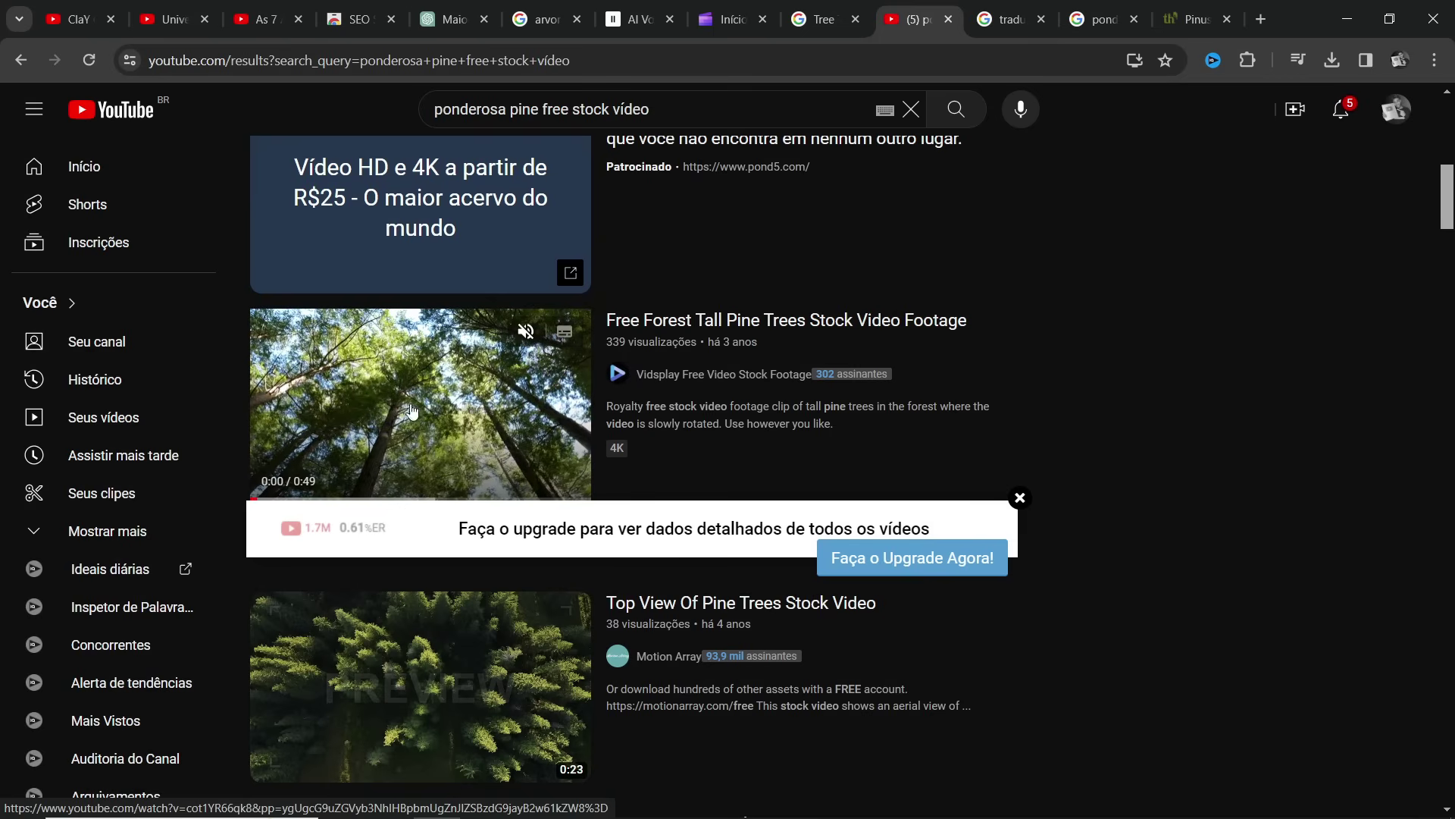
{"action": "left_click", "coordinate": [415, 500]}
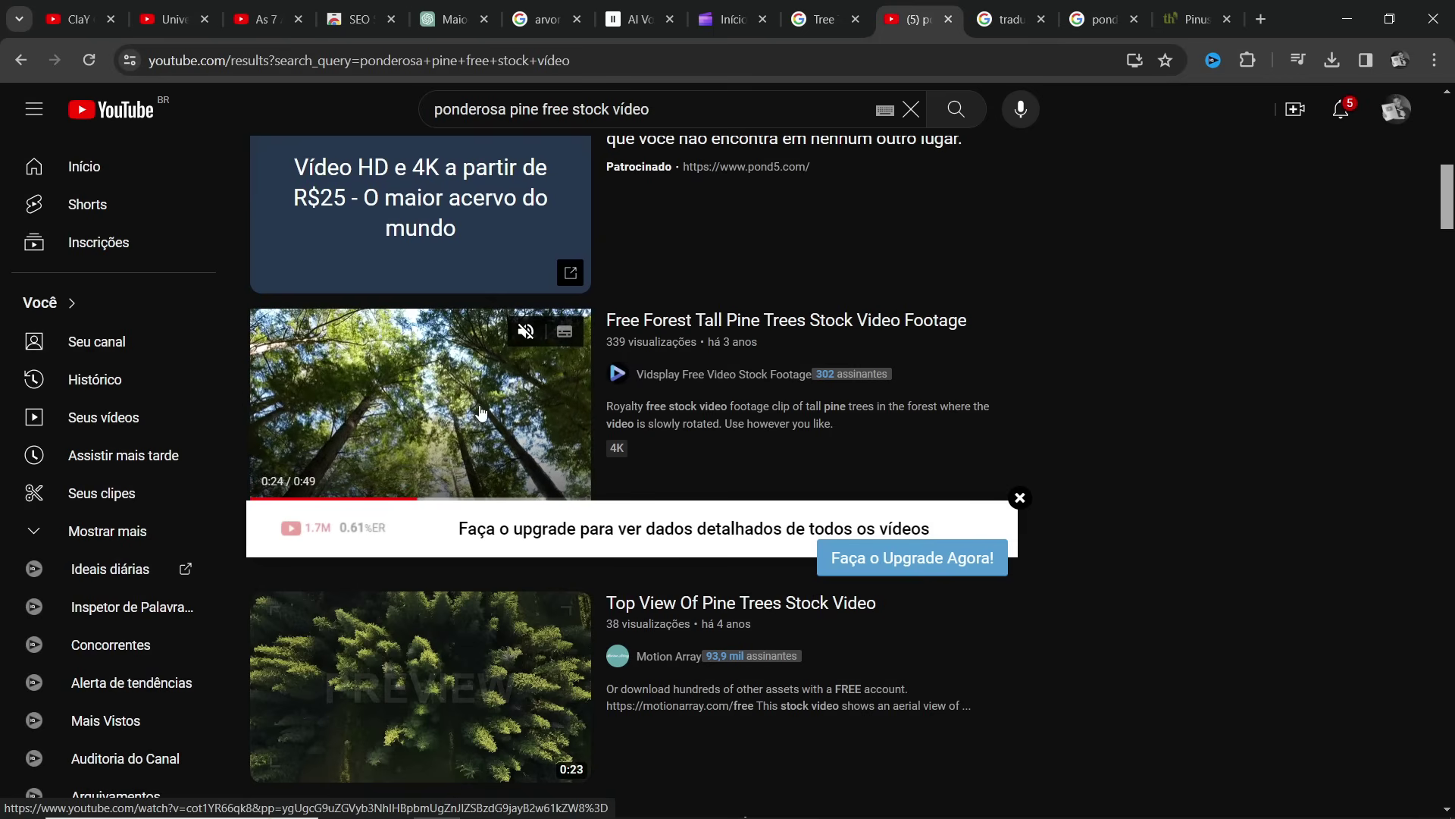
{"action": "scroll", "coordinate": [480, 317], "scroll_direction": "down", "scroll_amount": 2}
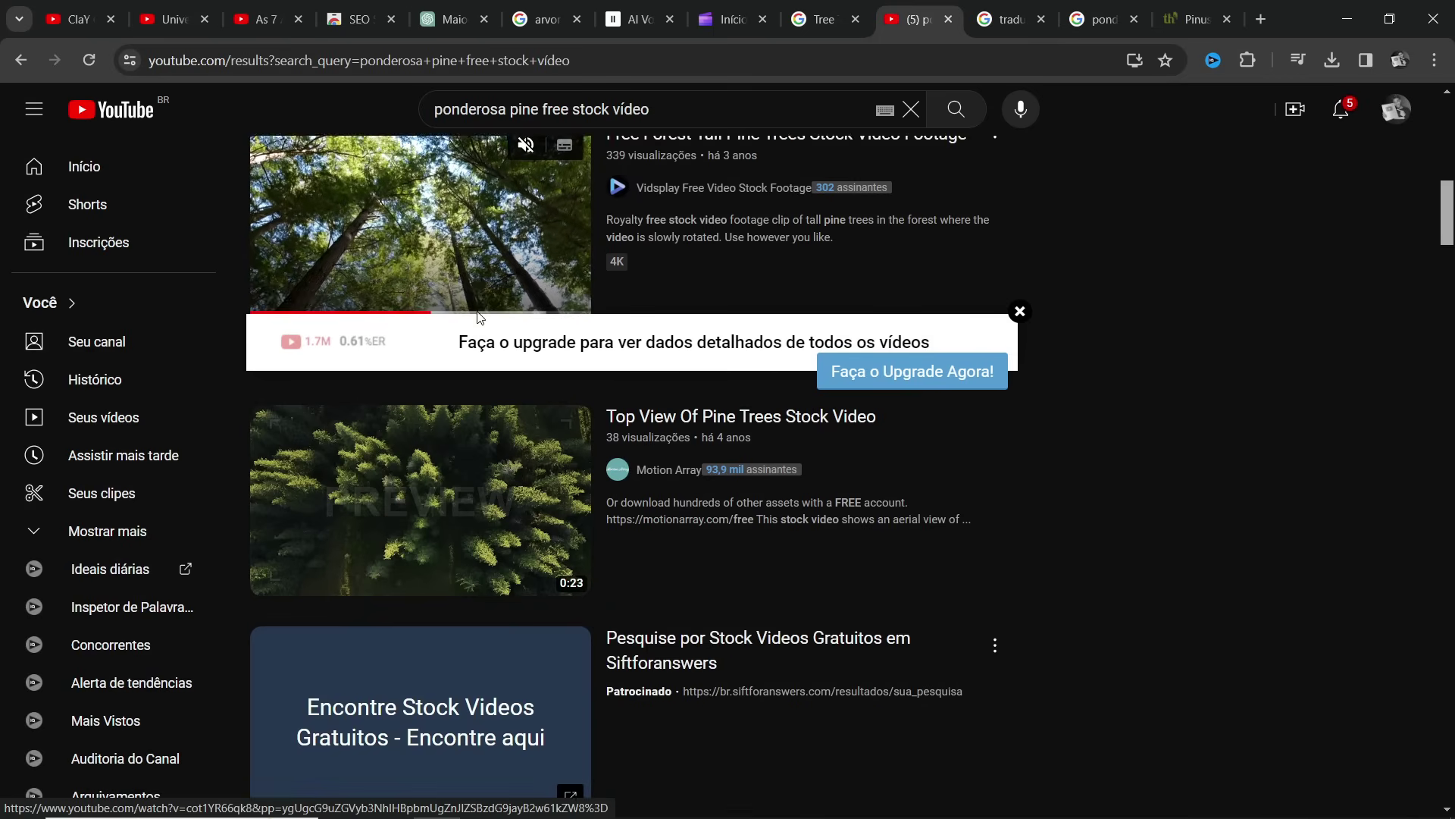
{"action": "scroll", "coordinate": [479, 317], "scroll_direction": "down", "scroll_amount": 6}
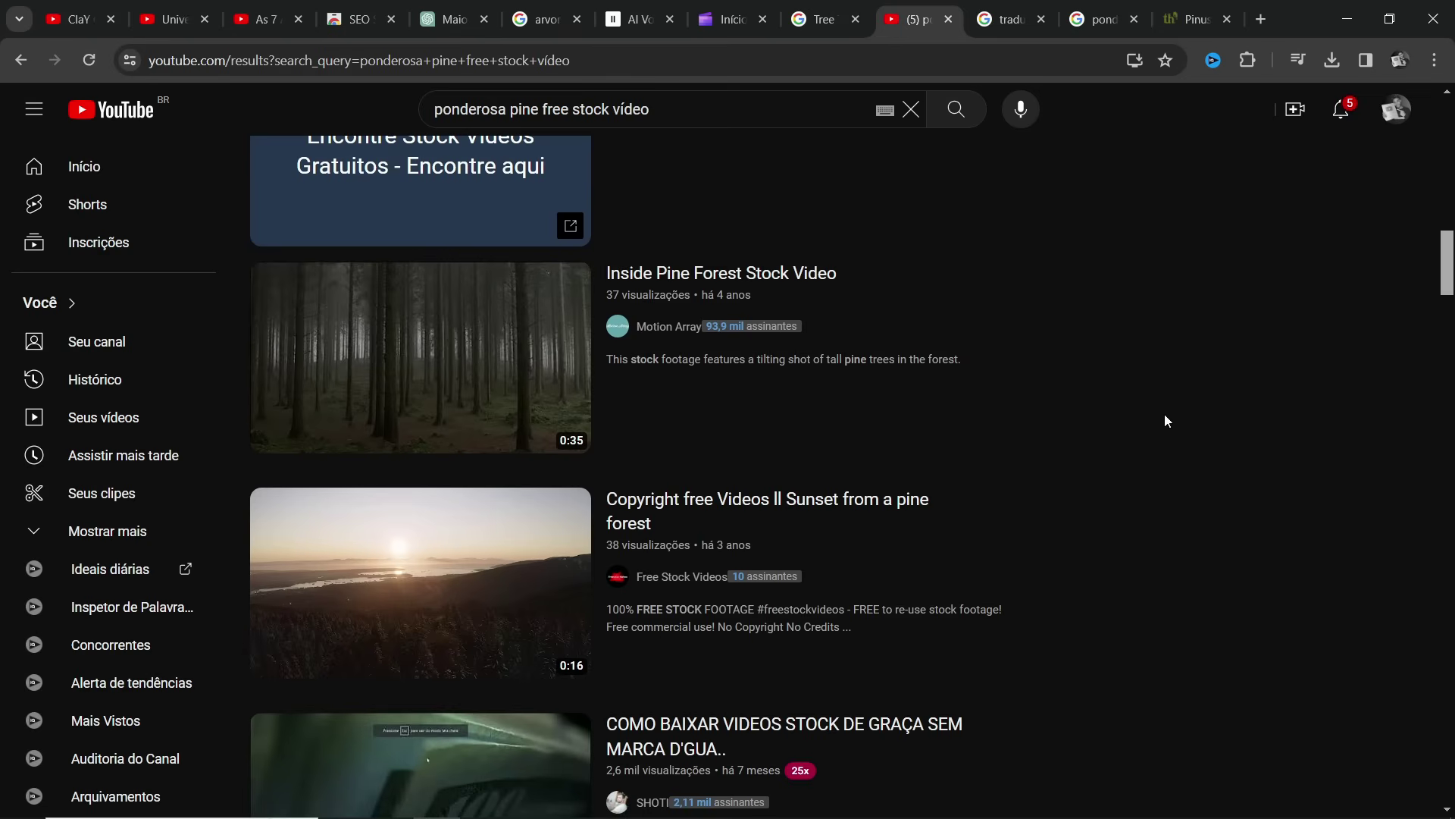
{"action": "scroll", "coordinate": [1164, 419], "scroll_direction": "down", "scroll_amount": 6}
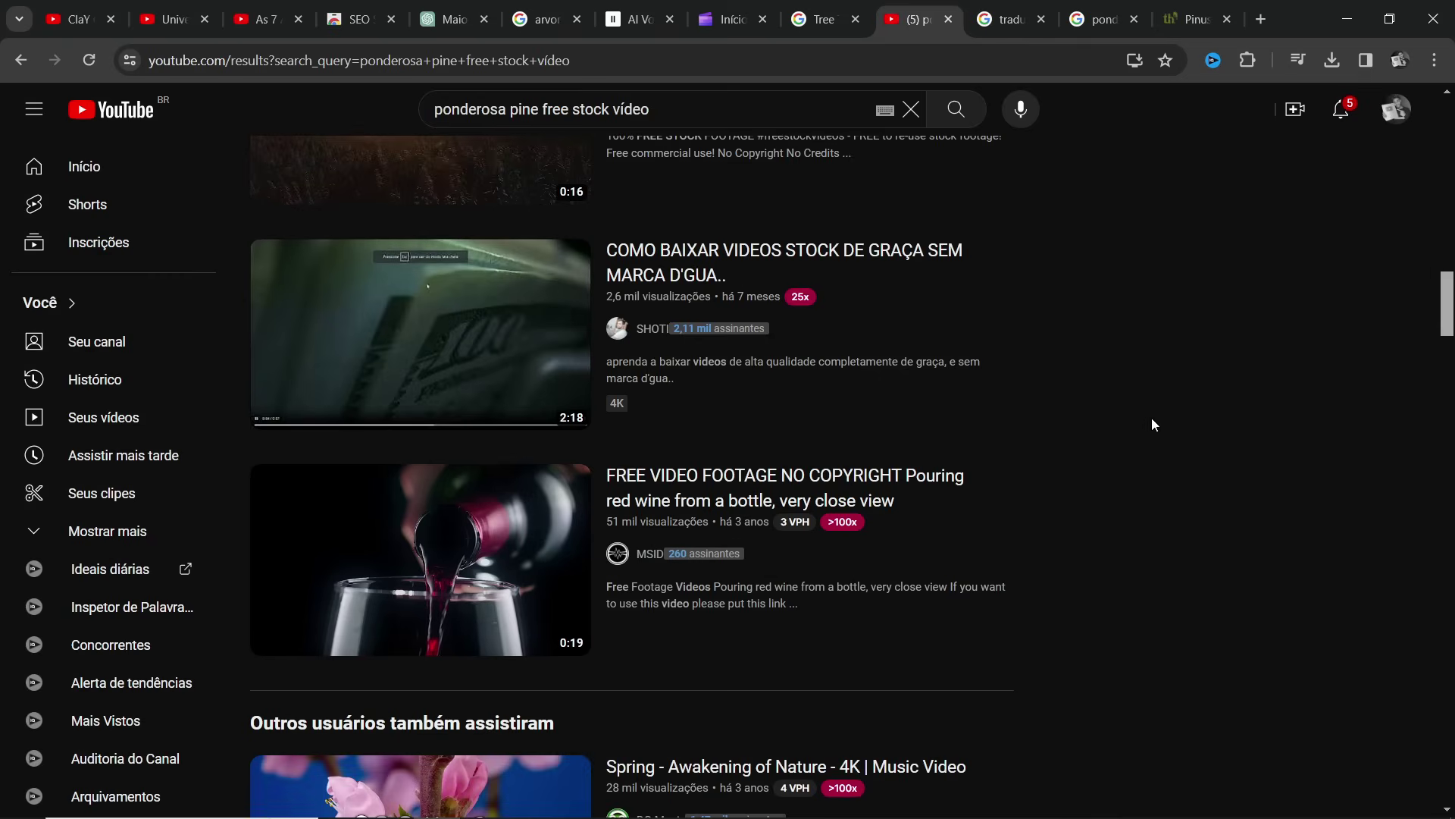
{"action": "scroll", "coordinate": [1153, 418], "scroll_direction": "up", "scroll_amount": 6}
{"action": "scroll", "coordinate": [1153, 418], "scroll_direction": "up", "scroll_amount": 2}
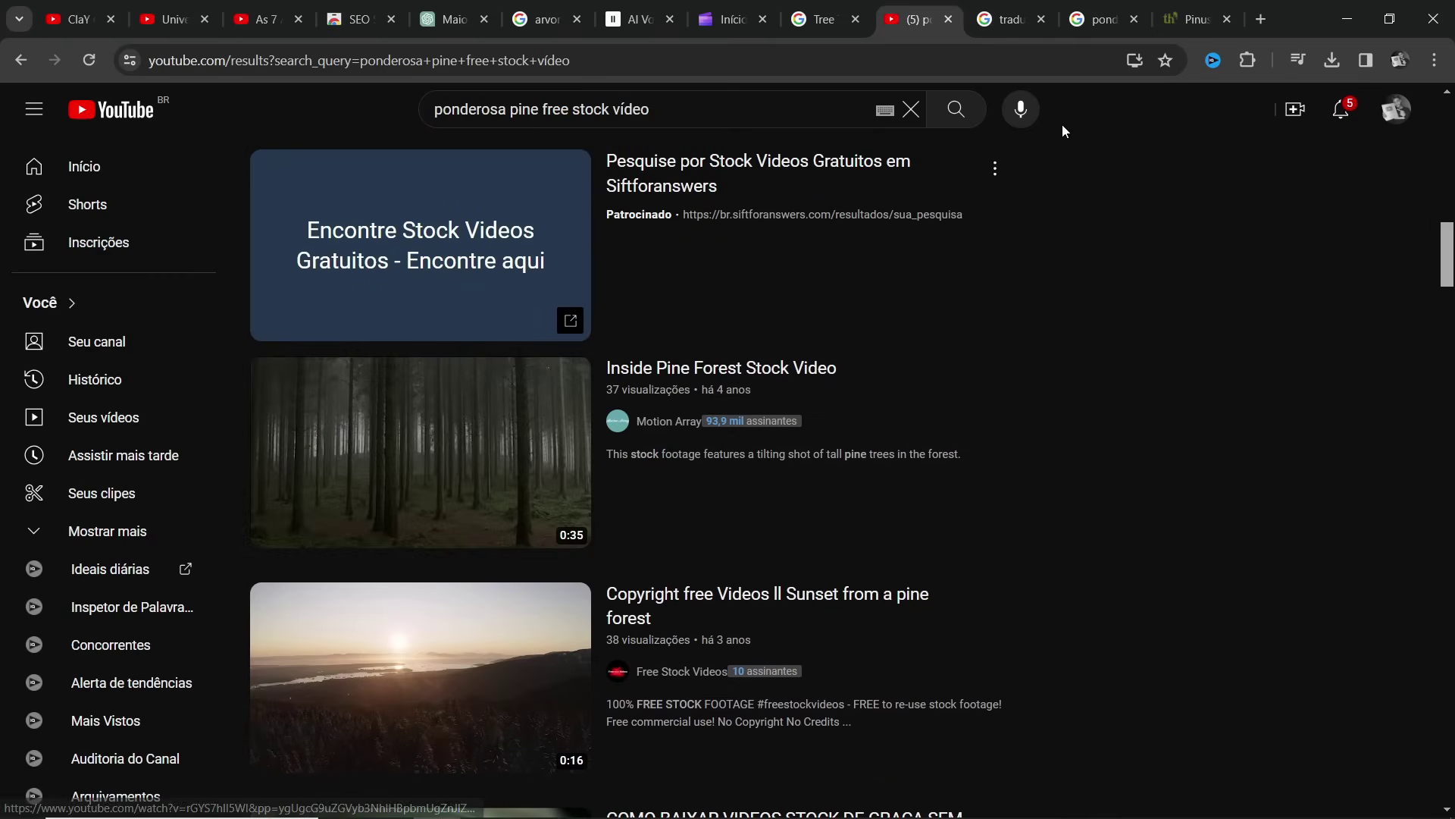
Examine the Google Images results for "ponderosa pine tree free stock image".
{"action": "left_click", "coordinate": [831, 16]}
{"action": "left_click", "coordinate": [1099, 19]}
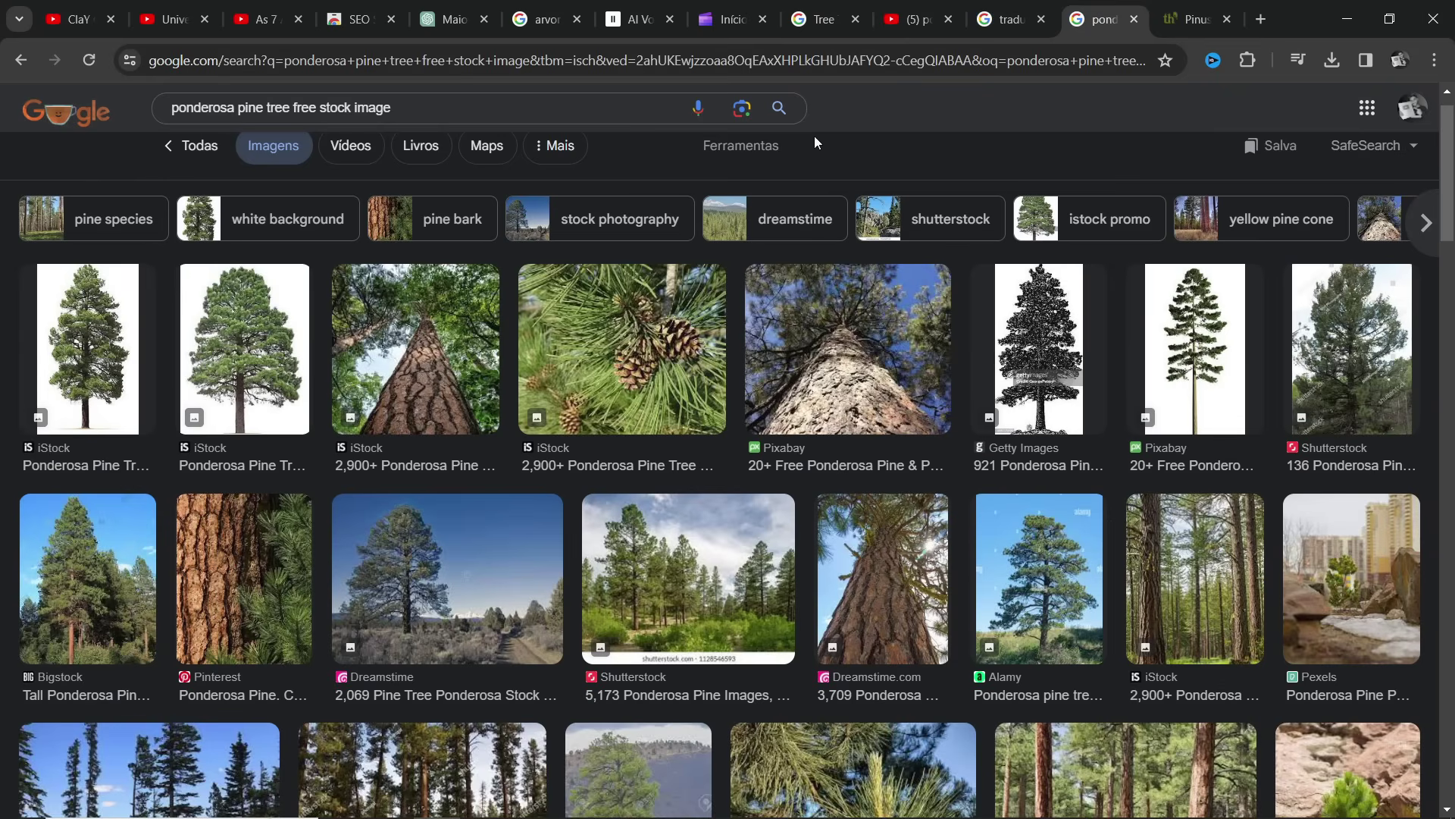
{"action": "scroll", "coordinate": [859, 418], "scroll_direction": "down", "scroll_amount": 2}
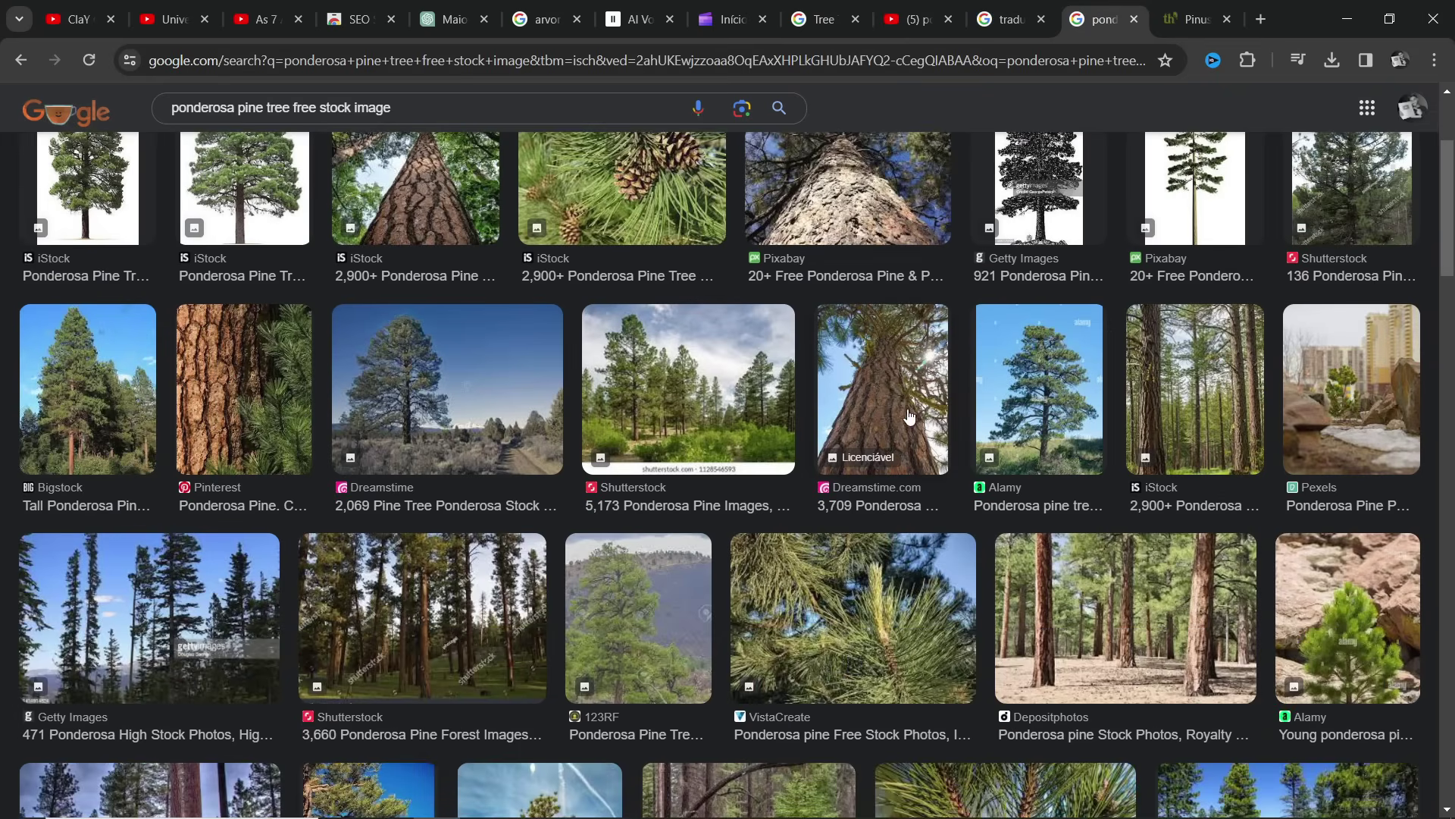
{"action": "left_click", "coordinate": [913, 20]}
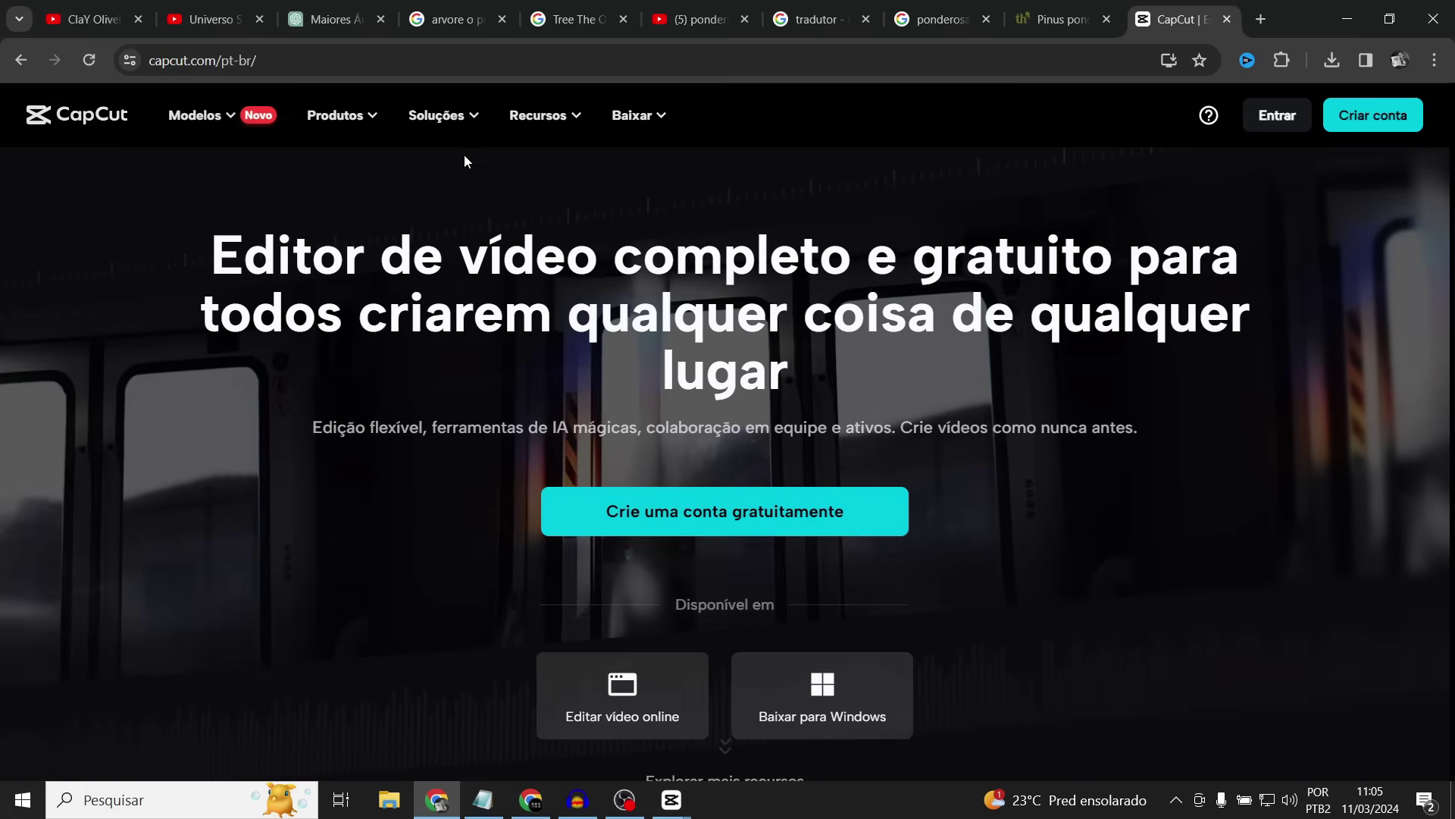
{"action": "mouse_move", "coordinate": [364, 118]}
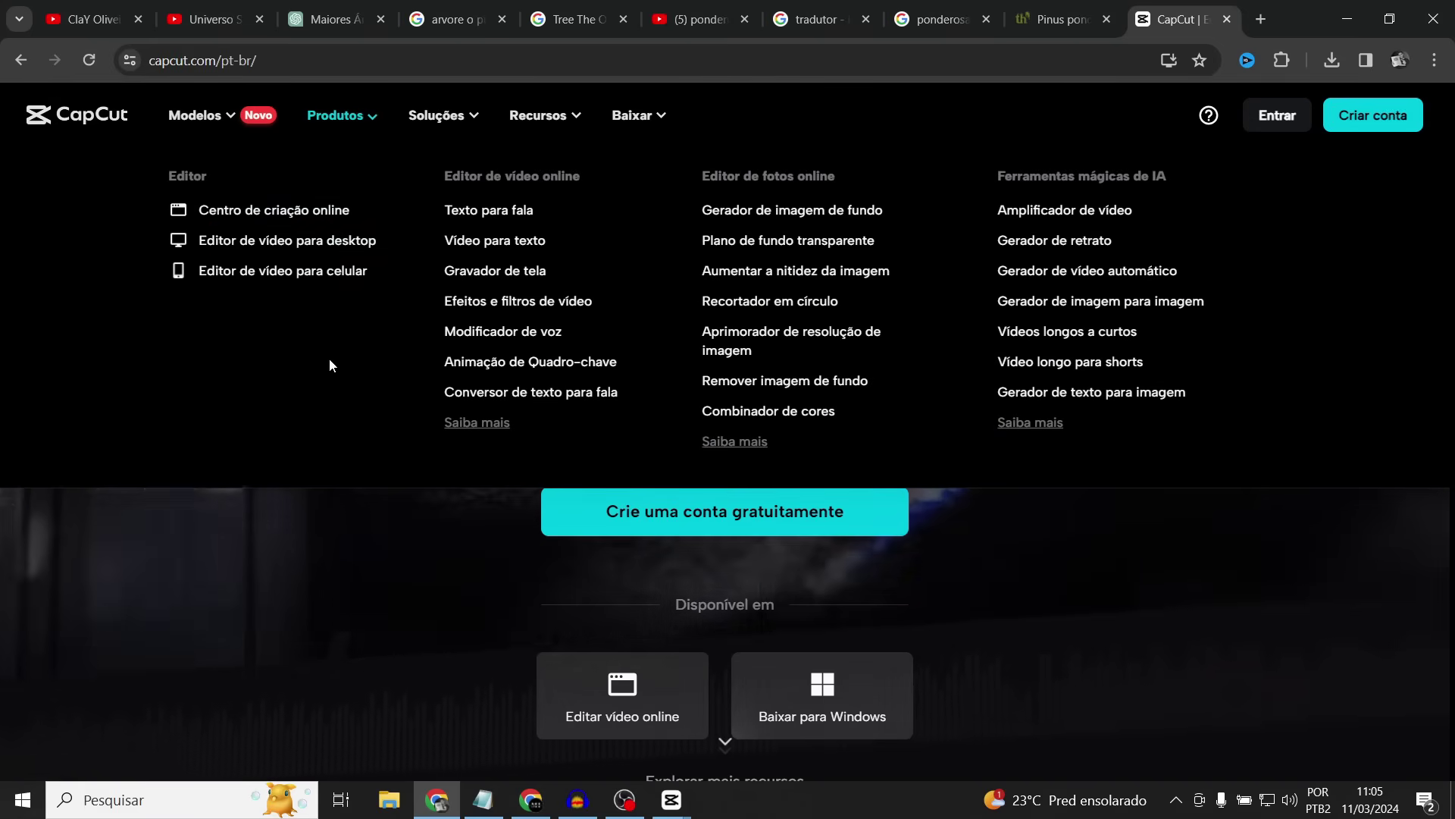
{"action": "mouse_move", "coordinate": [195, 115]}
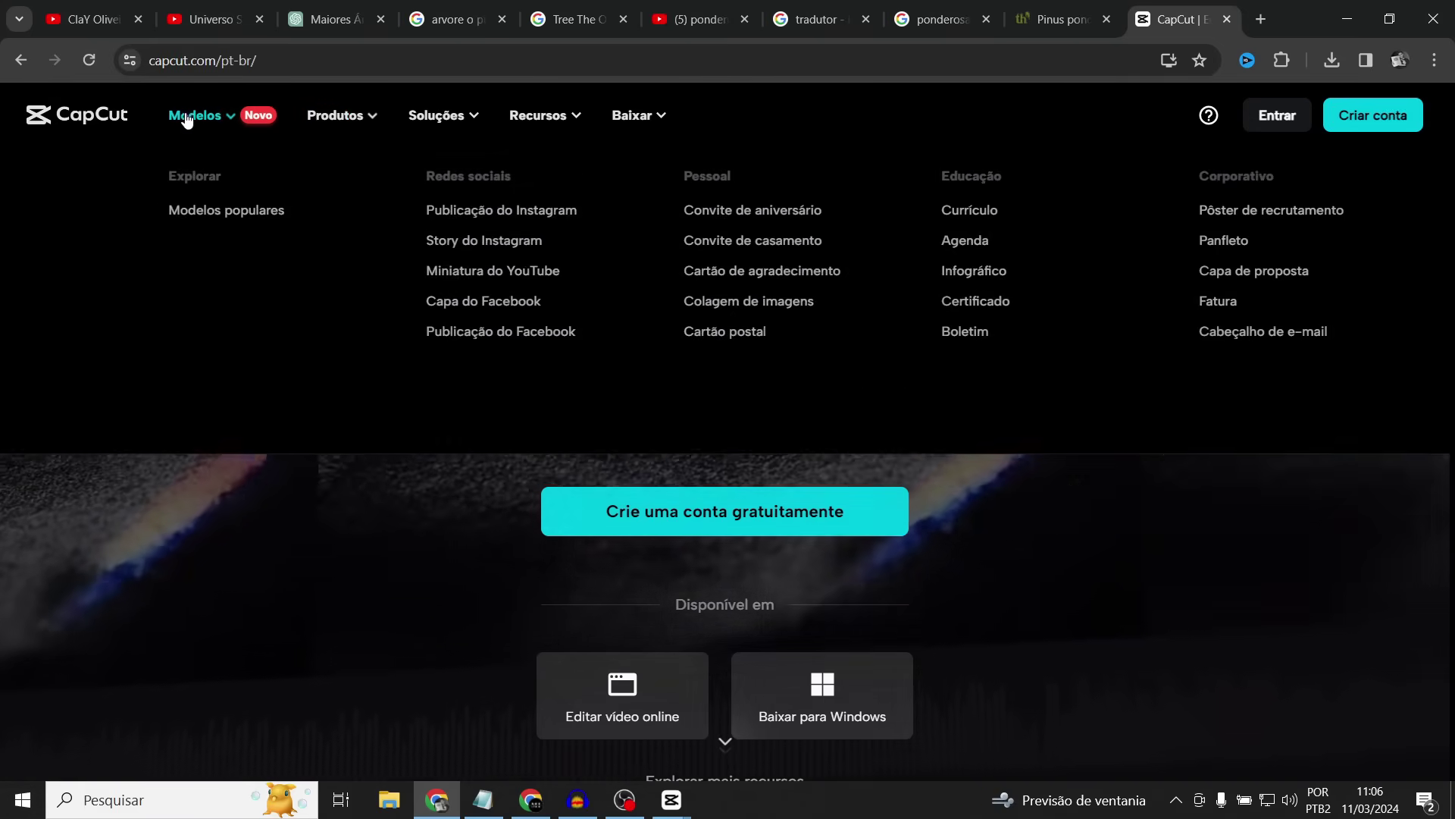
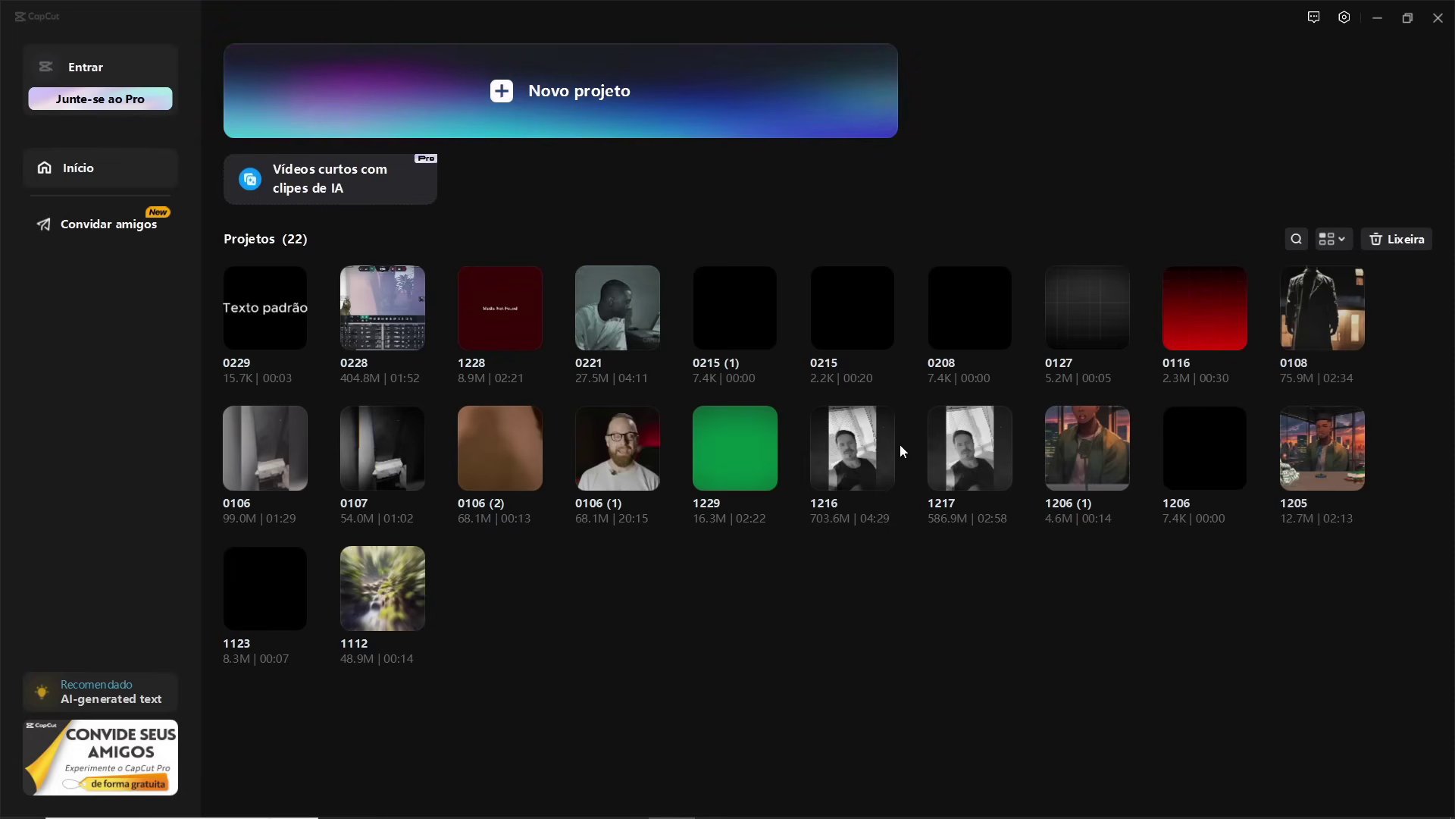
Create a new project in the CapCut desktop editor and choose the five ElevenLabs narration files in Downloads for import.
{"action": "left_click", "coordinate": [575, 97]}
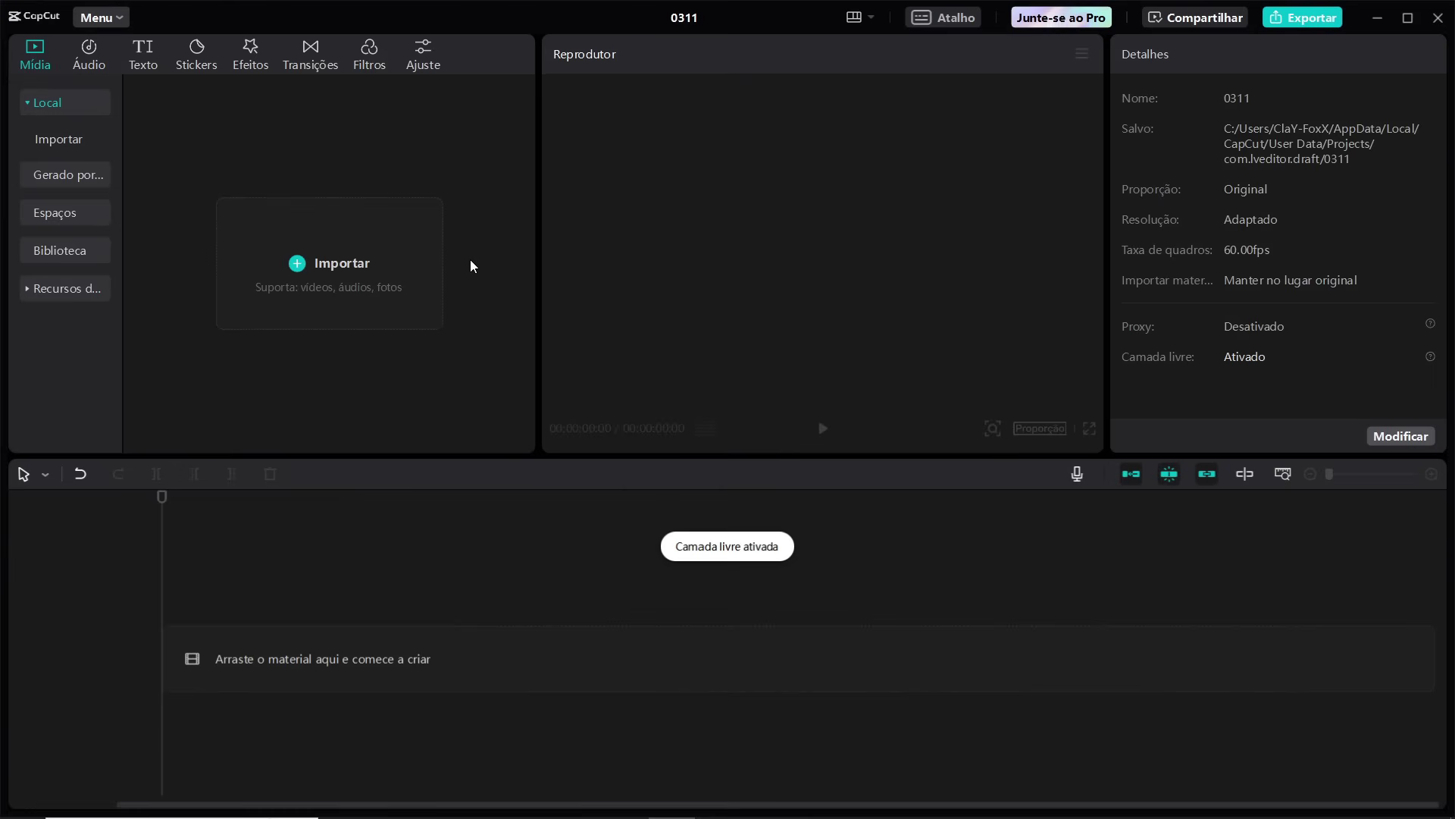
{"action": "left_click", "coordinate": [332, 261]}
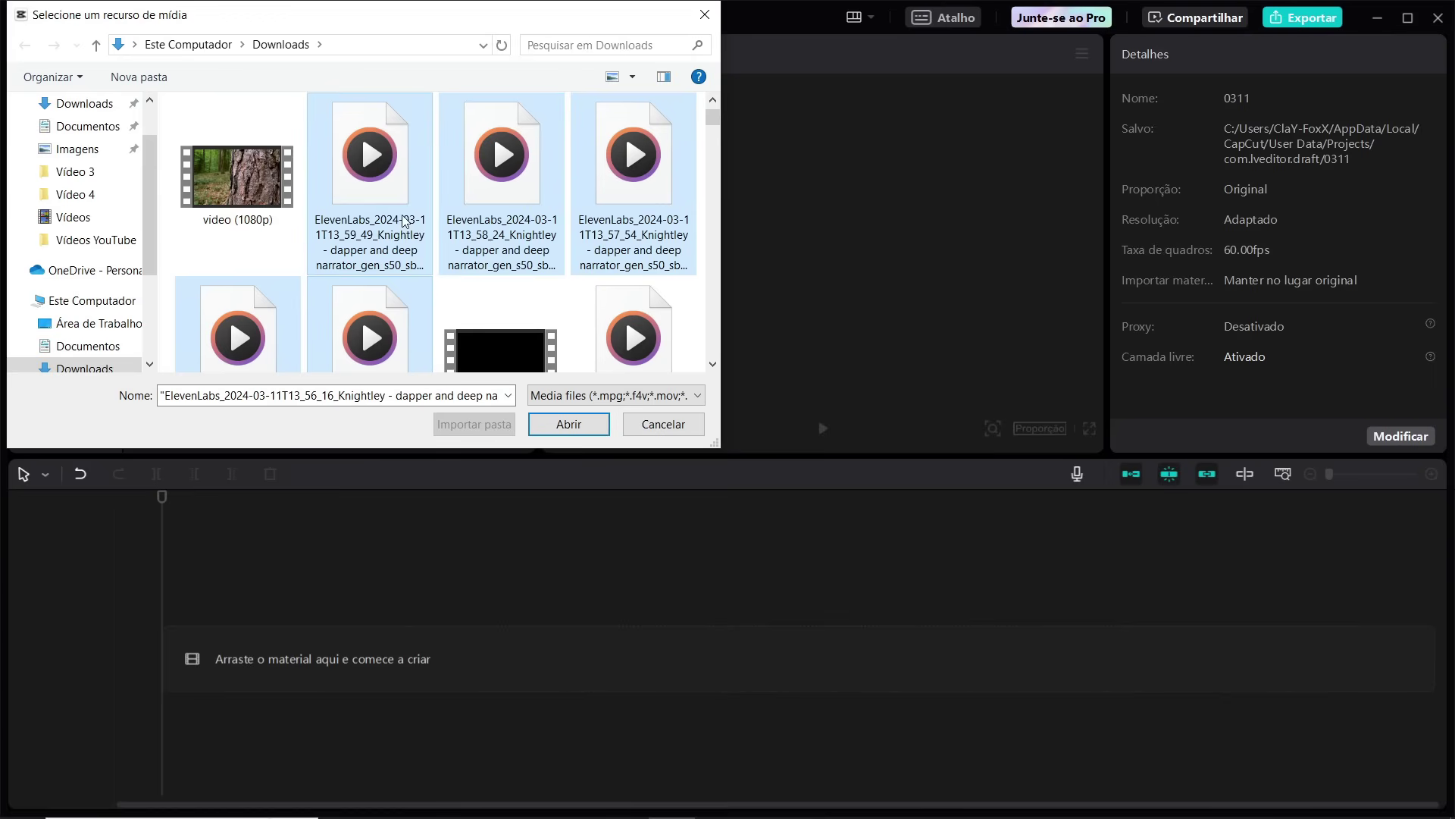
Add eight tree clips to the import selection, from "trees_-_24540 (Original)" through the misty forest clip.
{"action": "scroll", "coordinate": [393, 220], "scroll_direction": "down", "scroll_amount": 5}
{"action": "left_click", "coordinate": [238, 136], "text": "ctrl"}
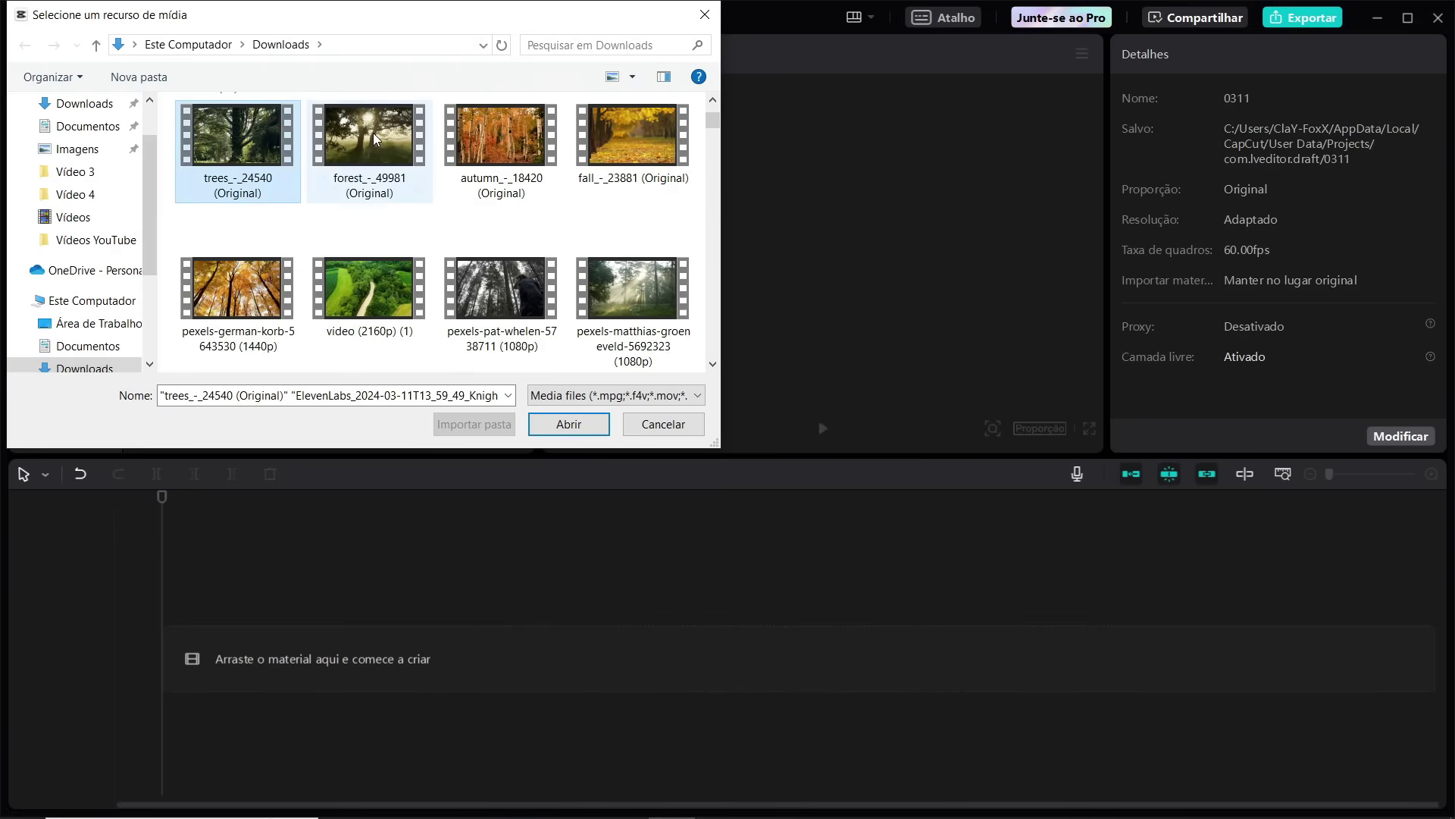
{"action": "left_click", "coordinate": [369, 137], "text": "ctrl"}
{"action": "left_click", "coordinate": [501, 136], "text": "ctrl"}
{"action": "left_click", "coordinate": [609, 146], "text": "ctrl"}
{"action": "left_click", "coordinate": [238, 288], "text": "ctrl"}
{"action": "left_click", "coordinate": [369, 288], "text": "ctrl"}
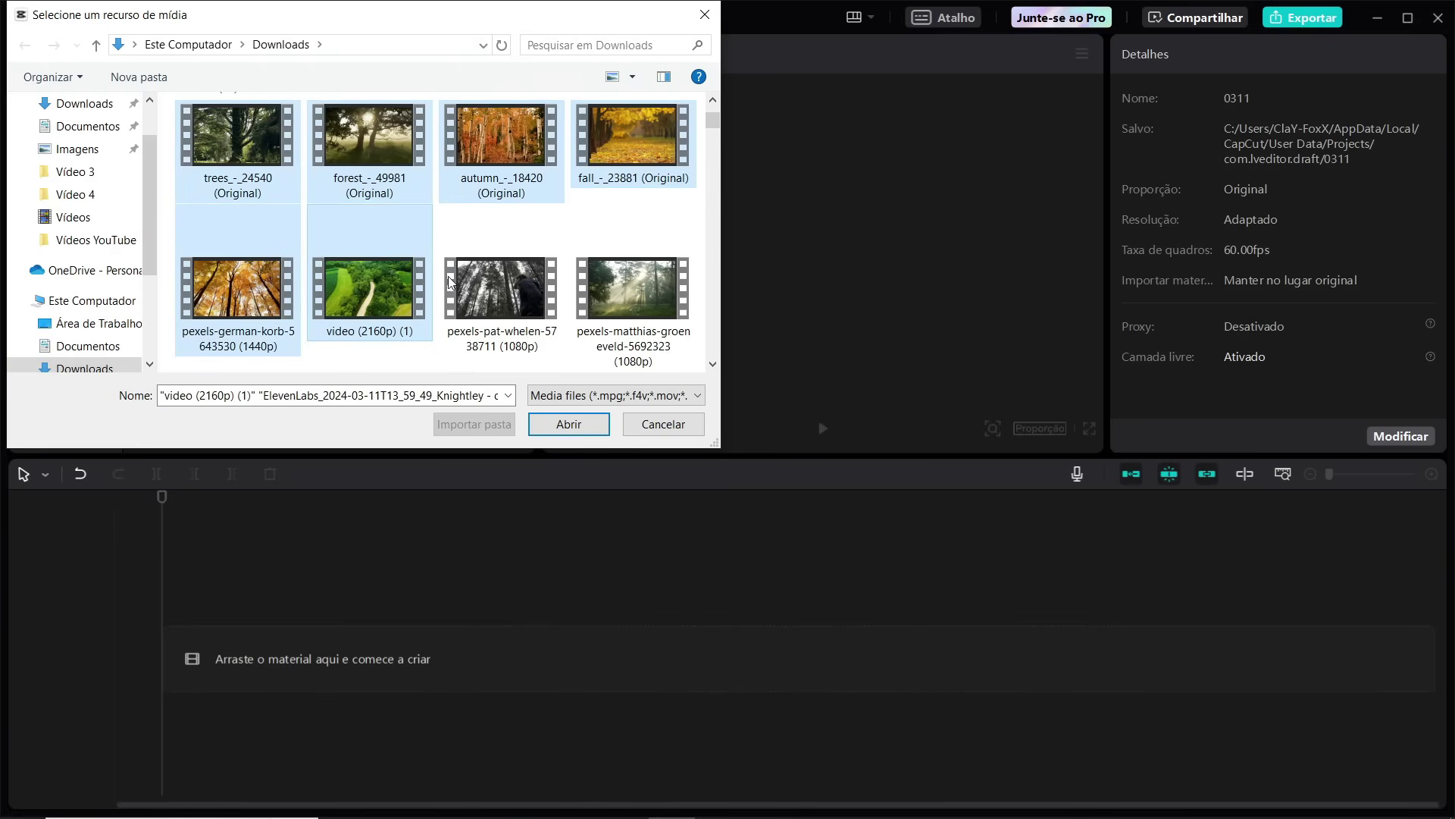
{"action": "left_click", "coordinate": [501, 288], "text": "ctrl"}
{"action": "left_click", "coordinate": [632, 275], "text": "ctrl"}
Add "video (2160p)", the forest-road walker clip, "acer-oregontrail-web-01" and the Japanese maple photo to the import selection.
{"action": "scroll", "coordinate": [572, 220], "scroll_direction": "down", "scroll_amount": 2}
{"action": "left_click", "coordinate": [238, 259], "text": "ctrl"}
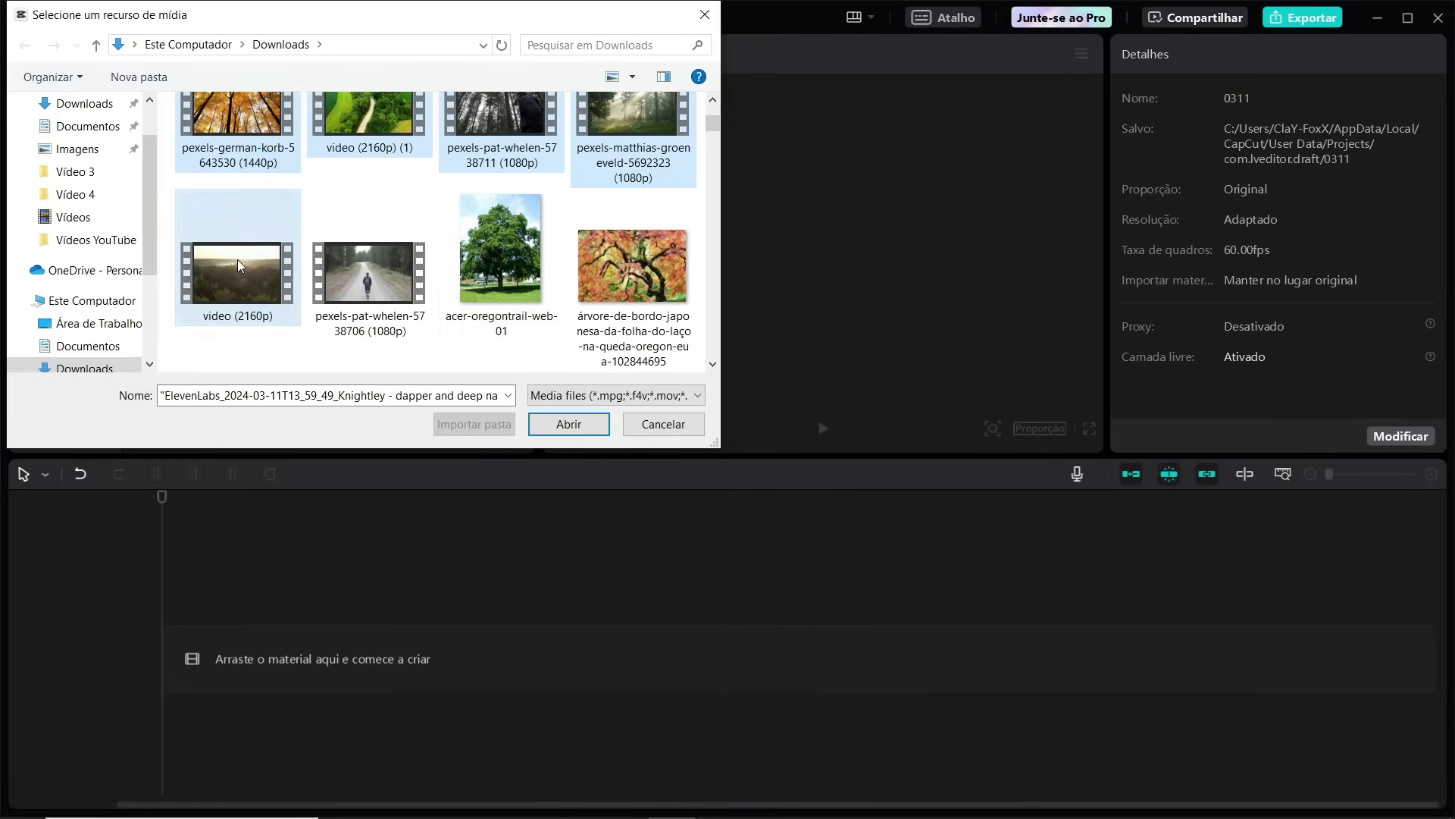
{"action": "left_click", "coordinate": [369, 260], "text": "ctrl"}
{"action": "left_click", "coordinate": [501, 259], "text": "ctrl"}
{"action": "left_click", "coordinate": [611, 260], "text": "ctrl"}
Add "bordô" and the four pine photos to the selection and import all the chosen files into the project.
{"action": "scroll", "coordinate": [493, 250], "scroll_direction": "down", "scroll_amount": 2}
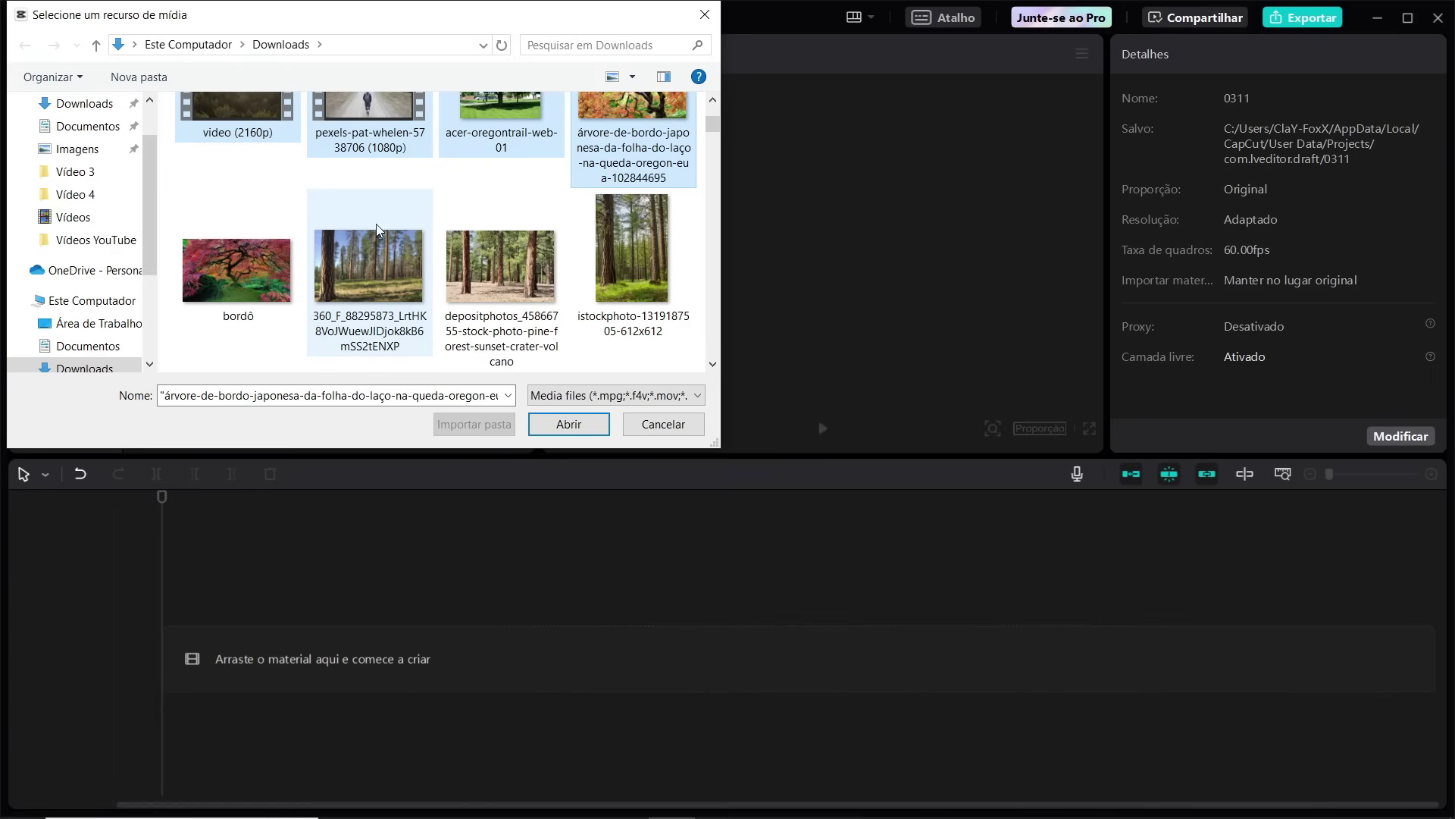
{"action": "left_click", "coordinate": [237, 259], "text": "ctrl"}
{"action": "left_click", "coordinate": [369, 259], "text": "ctrl"}
{"action": "left_click", "coordinate": [494, 253], "text": "ctrl"}
{"action": "left_click", "coordinate": [632, 251], "text": "ctrl"}
{"action": "scroll", "coordinate": [464, 226], "scroll_direction": "down", "scroll_amount": 2}
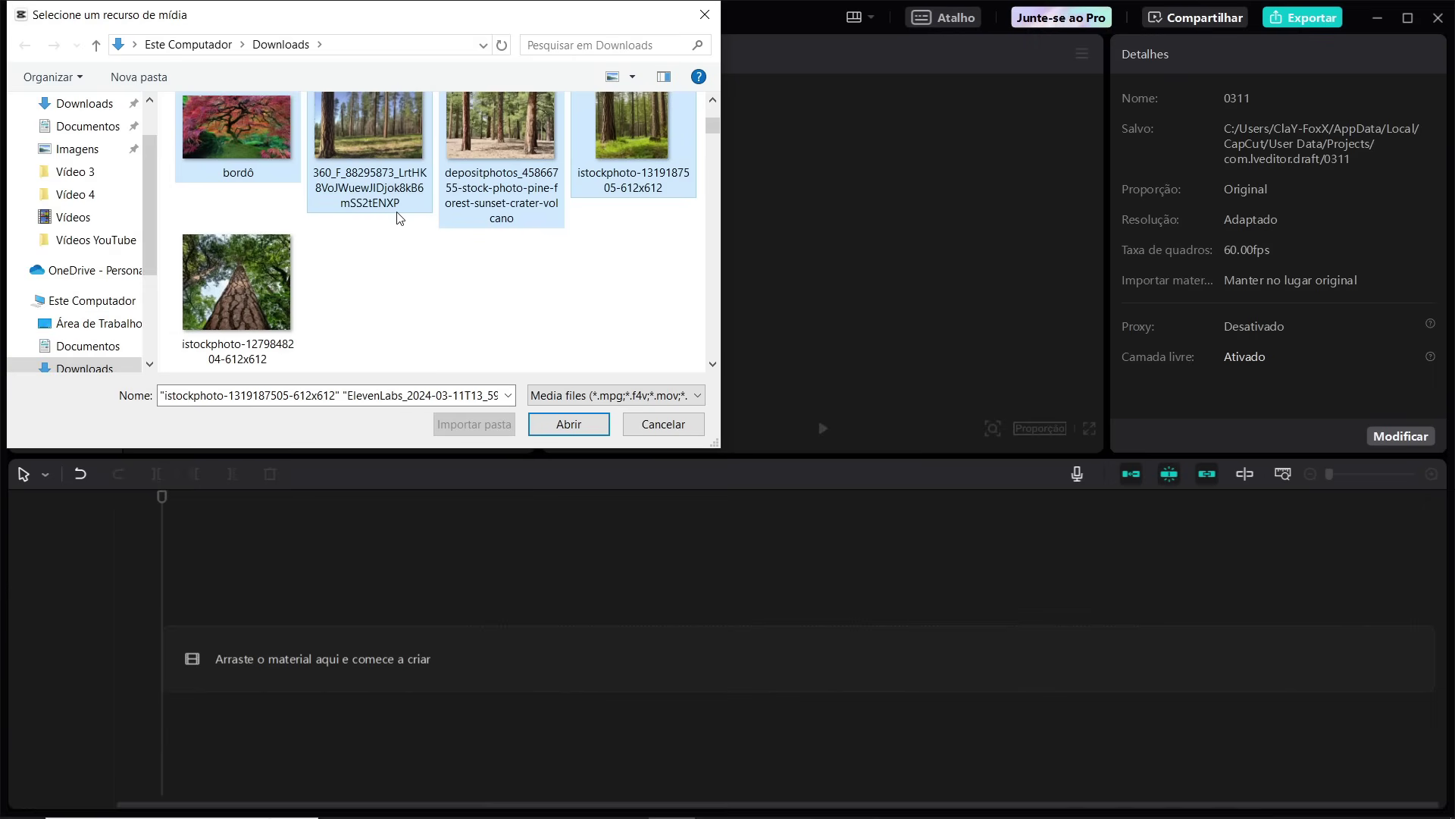
{"action": "left_click", "coordinate": [237, 260], "text": "ctrl"}
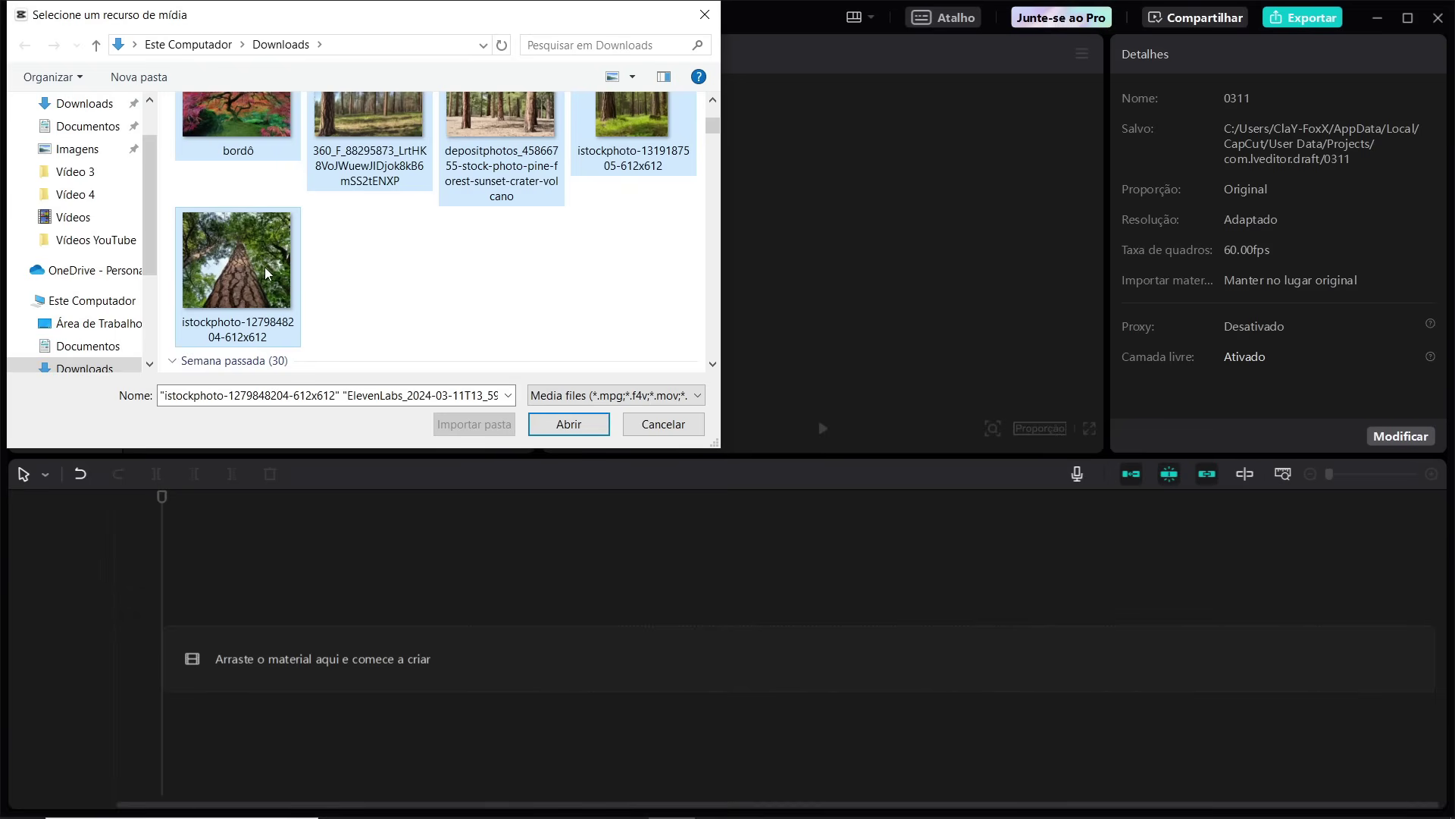
{"action": "left_click", "coordinate": [565, 425]}
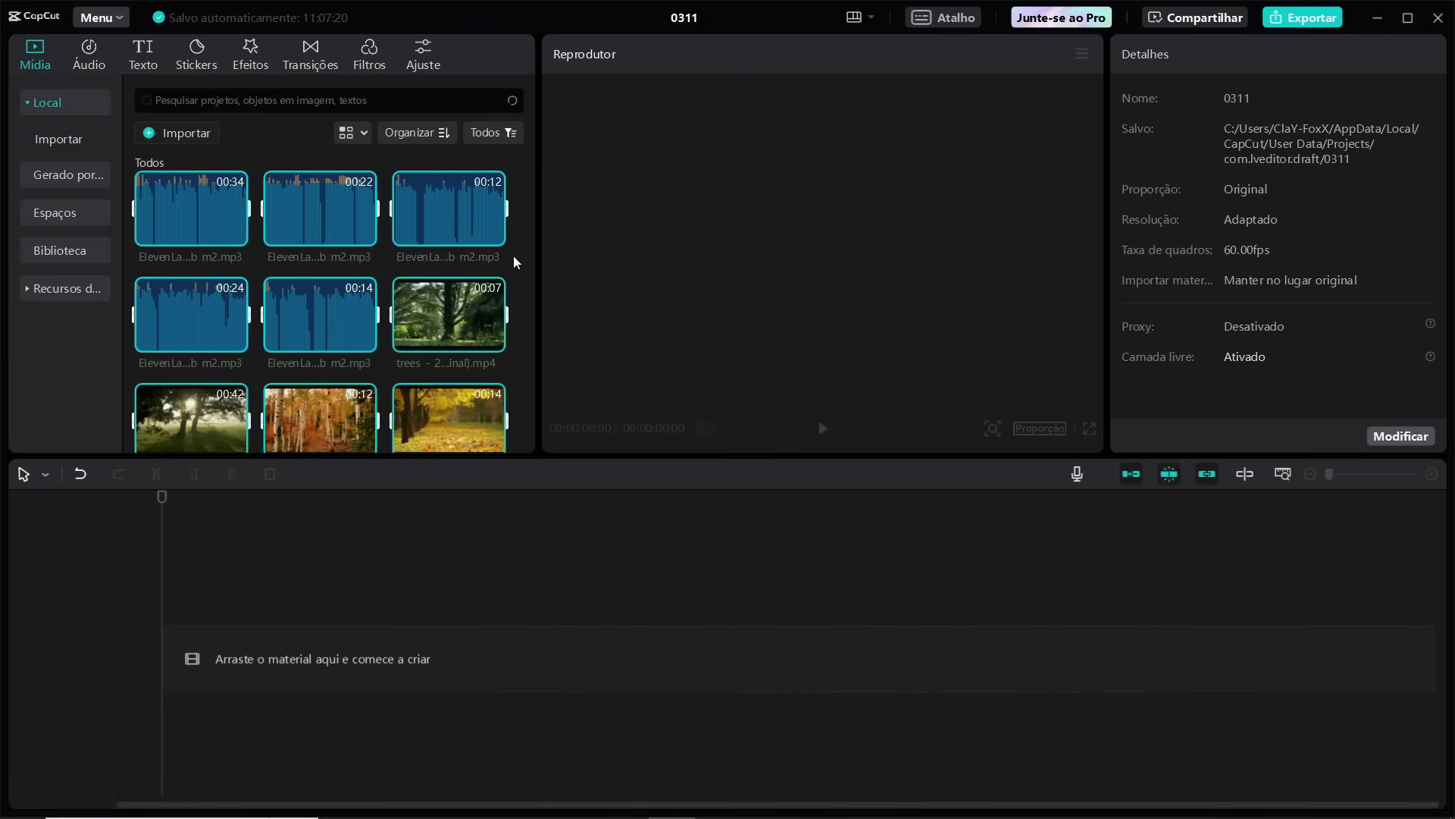
Place the 14-second ElevenLabs narration at the start of the timeline and play it back.
{"action": "left_click", "coordinate": [522, 273]}
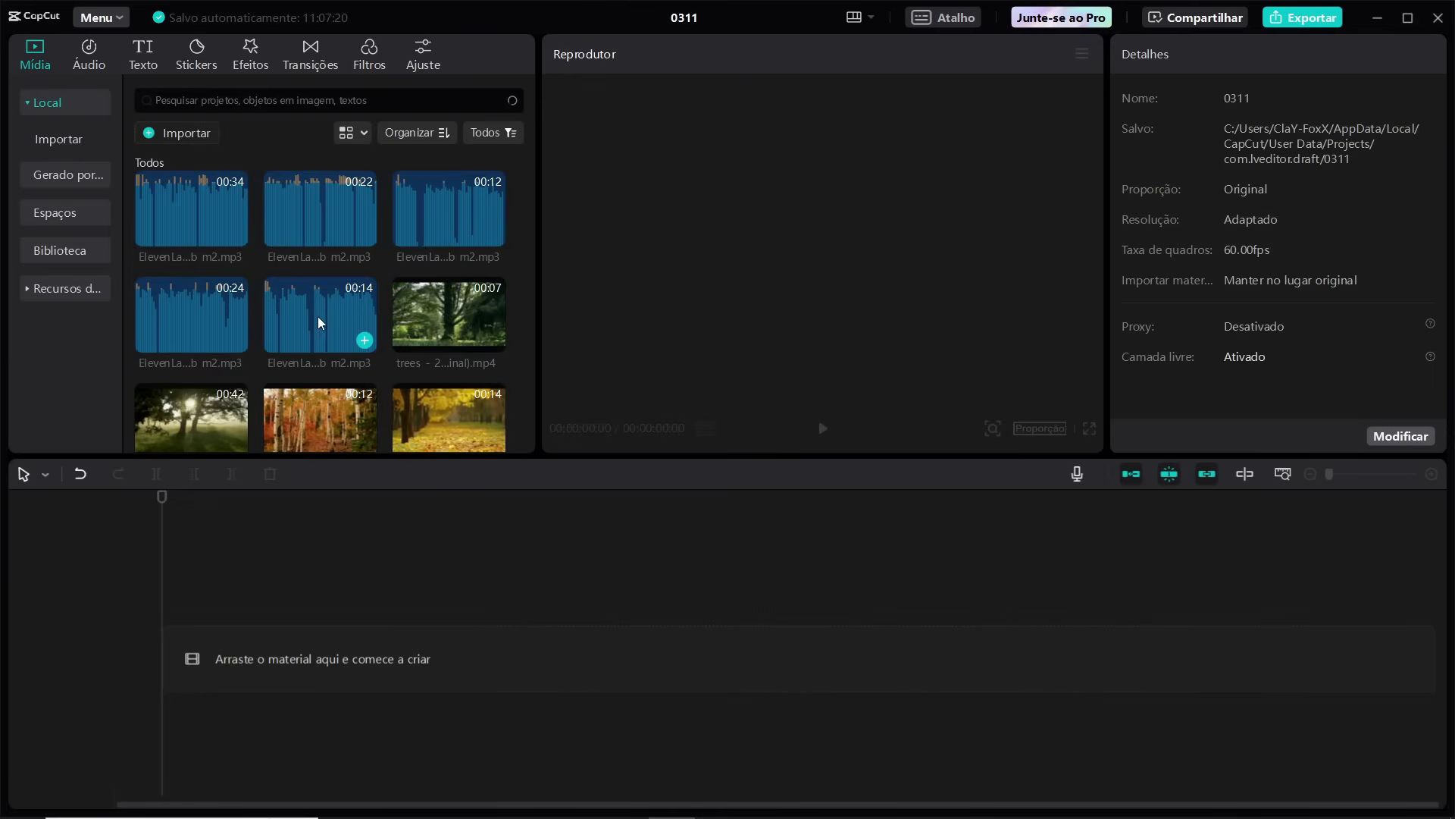
{"action": "left_click_drag", "start_coordinate": [318, 322], "coordinate": [207, 715]}
{"action": "left_click", "coordinate": [822, 429]}
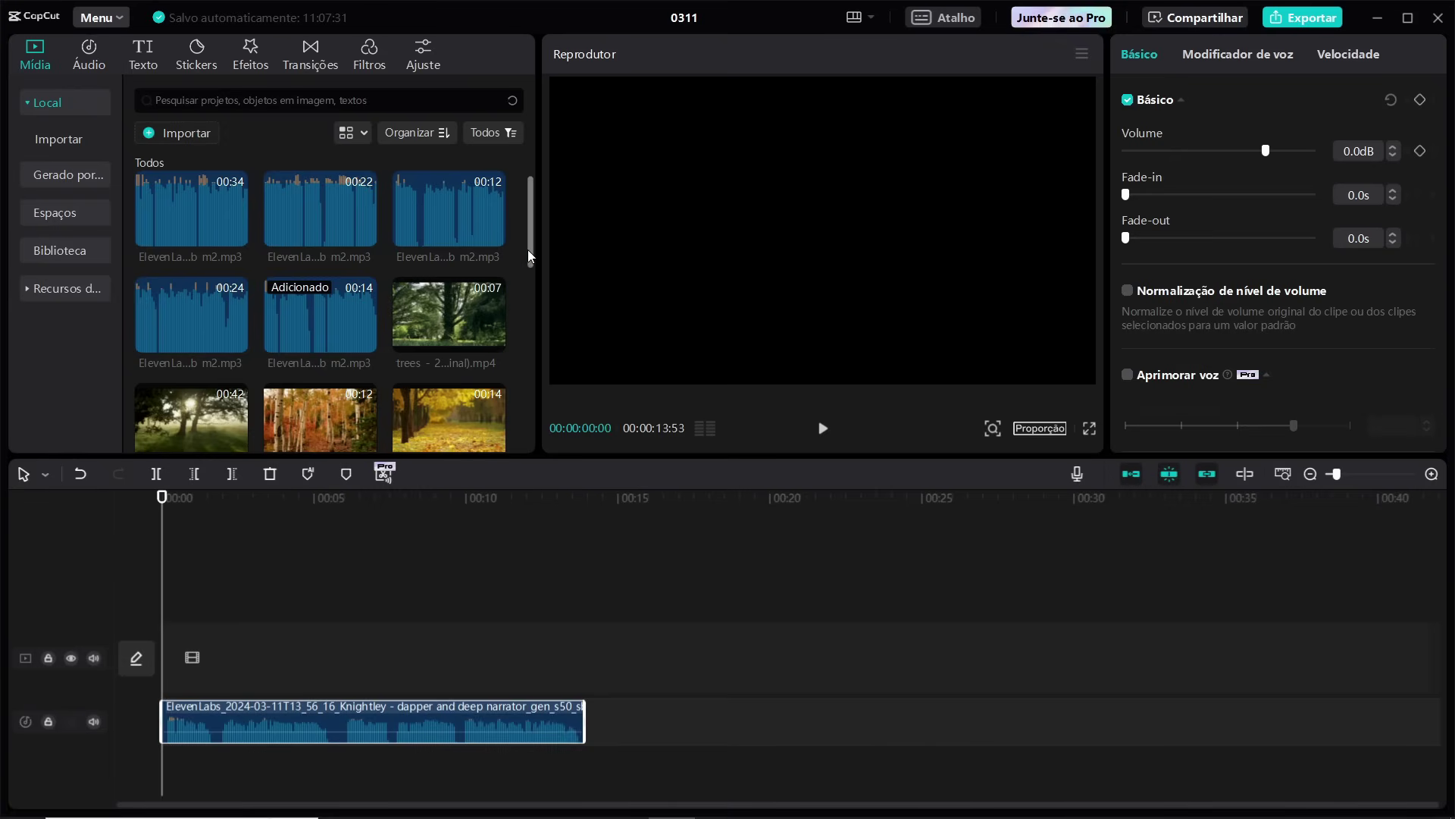
Preview the imported seven-second "trees" clip in the player.
{"action": "scroll", "coordinate": [455, 281], "scroll_direction": "down", "scroll_amount": 2}
{"action": "left_click", "coordinate": [426, 247]}
{"action": "key", "text": "space"}
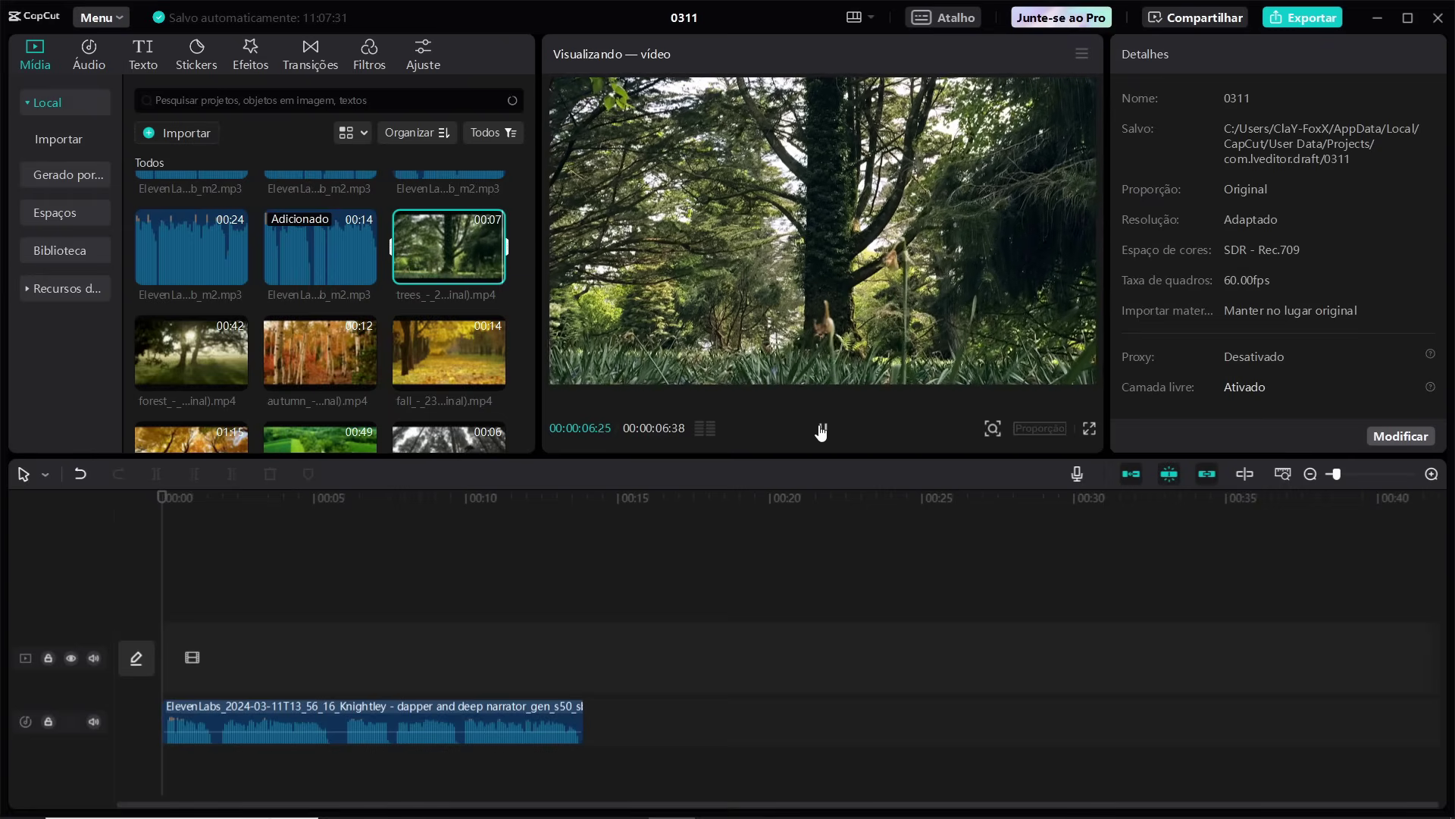
Place the seven-second "trees" clip at the start of the video track and set the project's aspect ratio to 16:9.
{"action": "left_click_drag", "start_coordinate": [488, 275], "coordinate": [199, 649]}
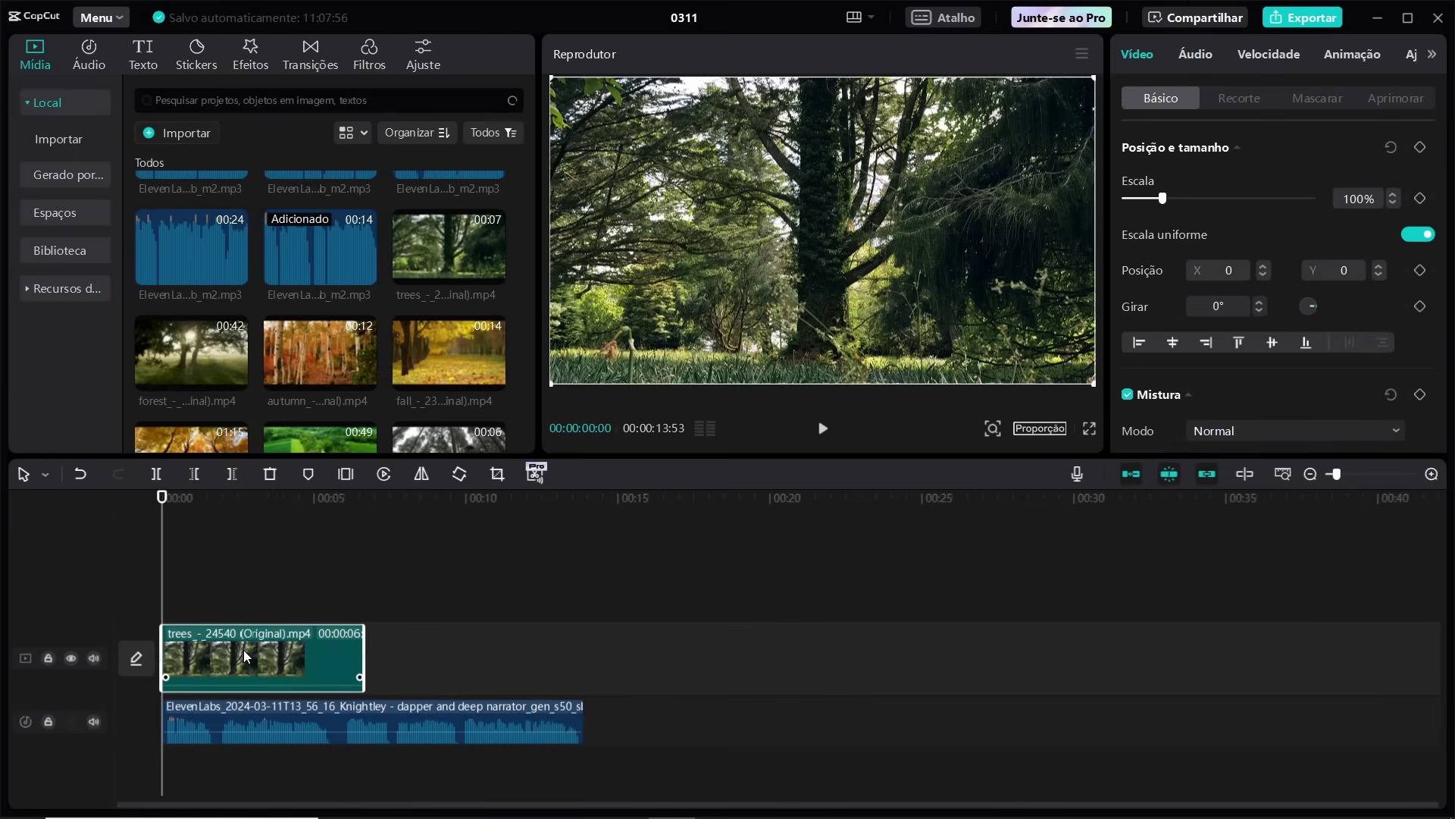
{"action": "left_click", "coordinate": [1039, 428]}
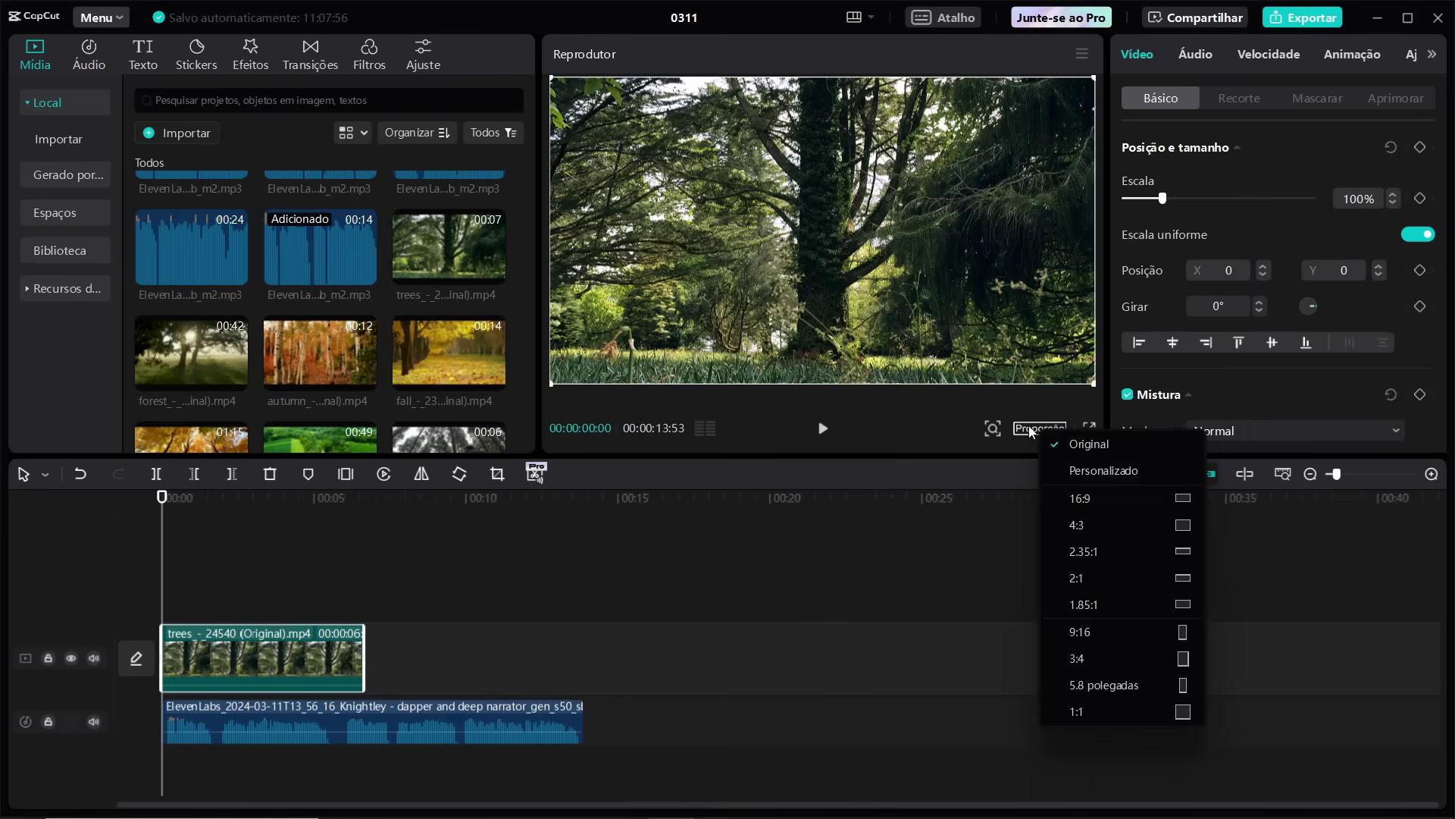
{"action": "left_click", "coordinate": [1107, 497]}
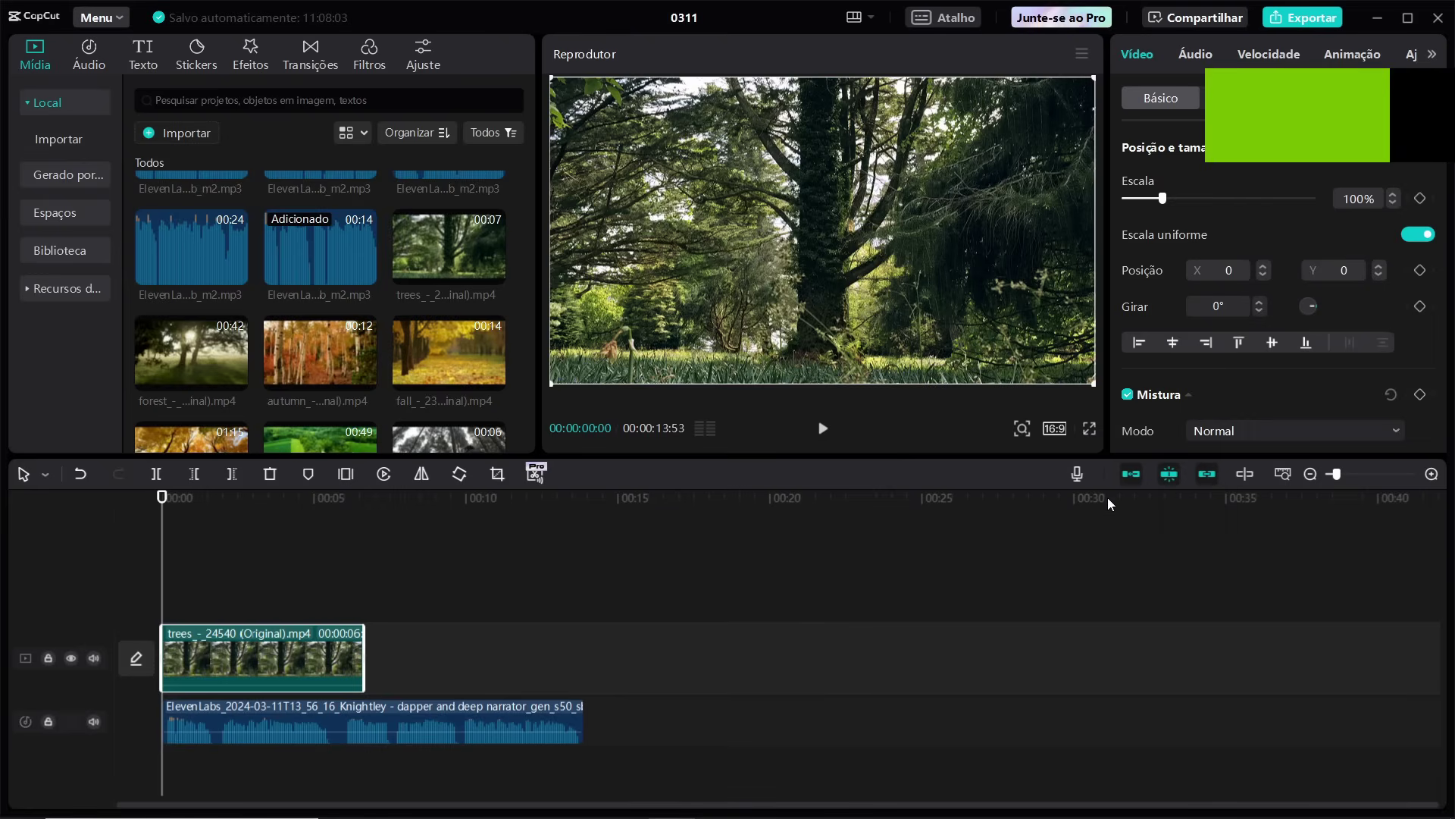
{"action": "left_click", "coordinate": [1053, 429]}
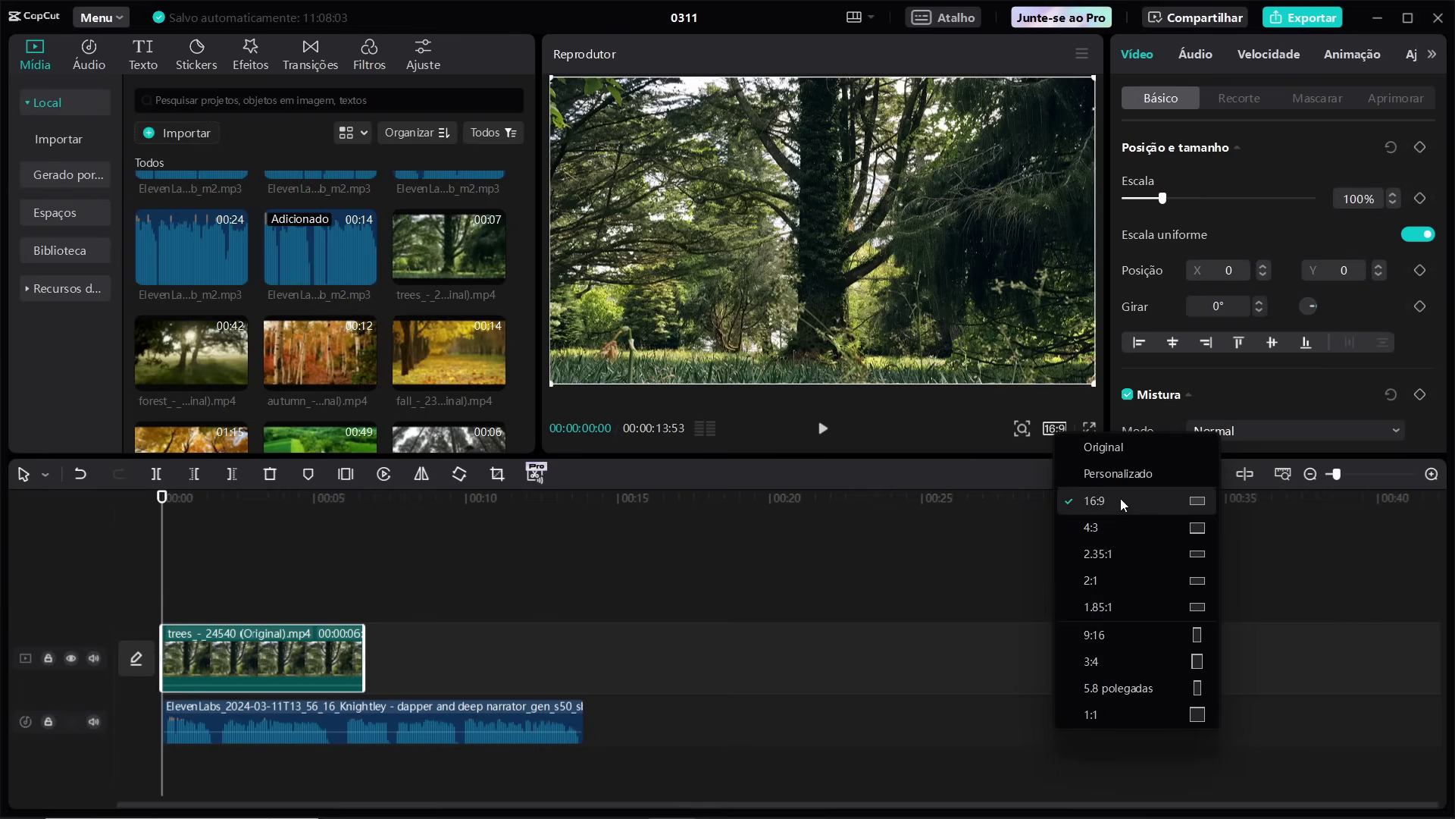
{"action": "left_click", "coordinate": [1131, 498]}
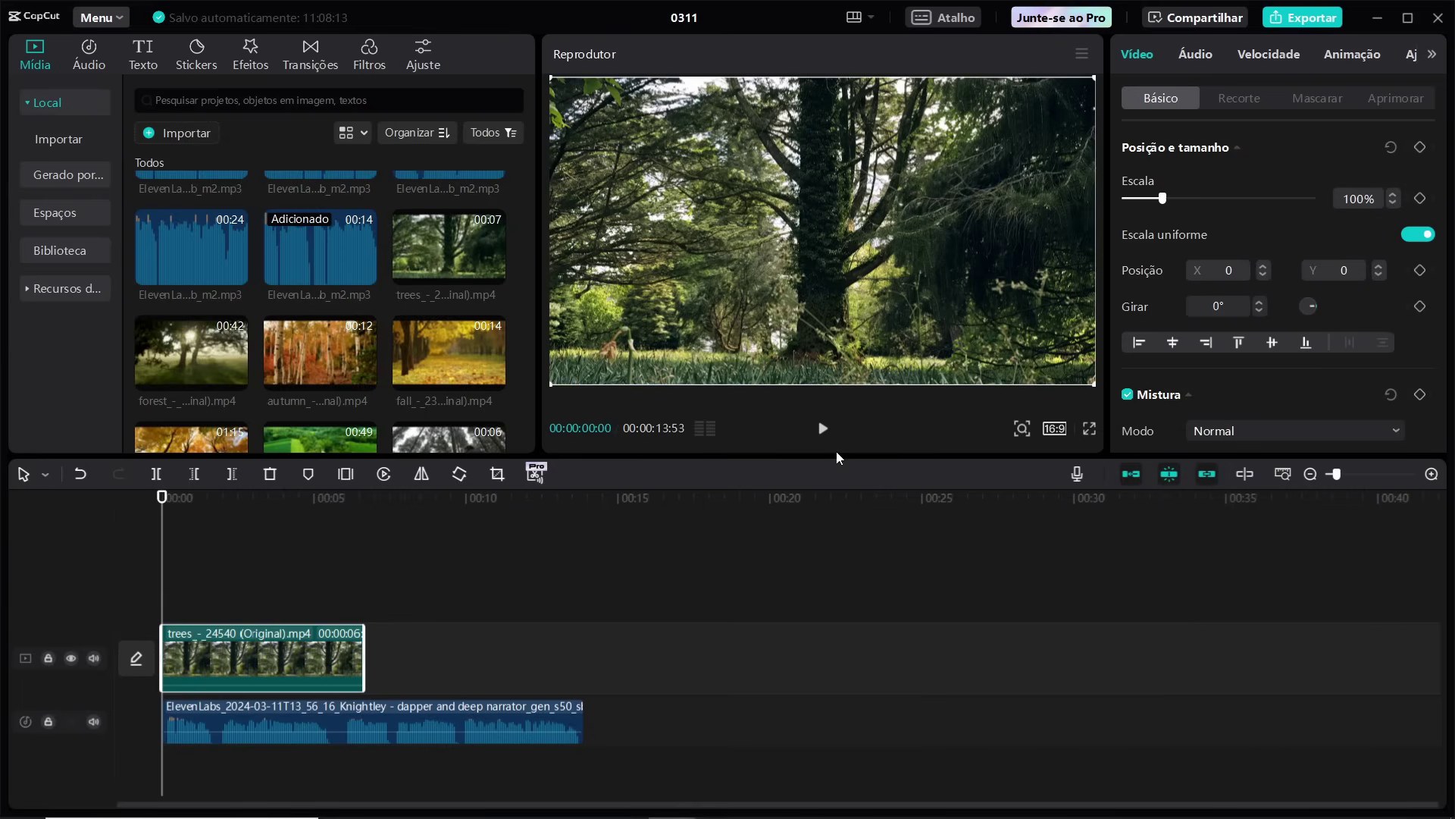
Play the opening narration and shorten the "trees" clip to end at its pause, at 00:00:05:49.
{"action": "left_click", "coordinate": [821, 429]}
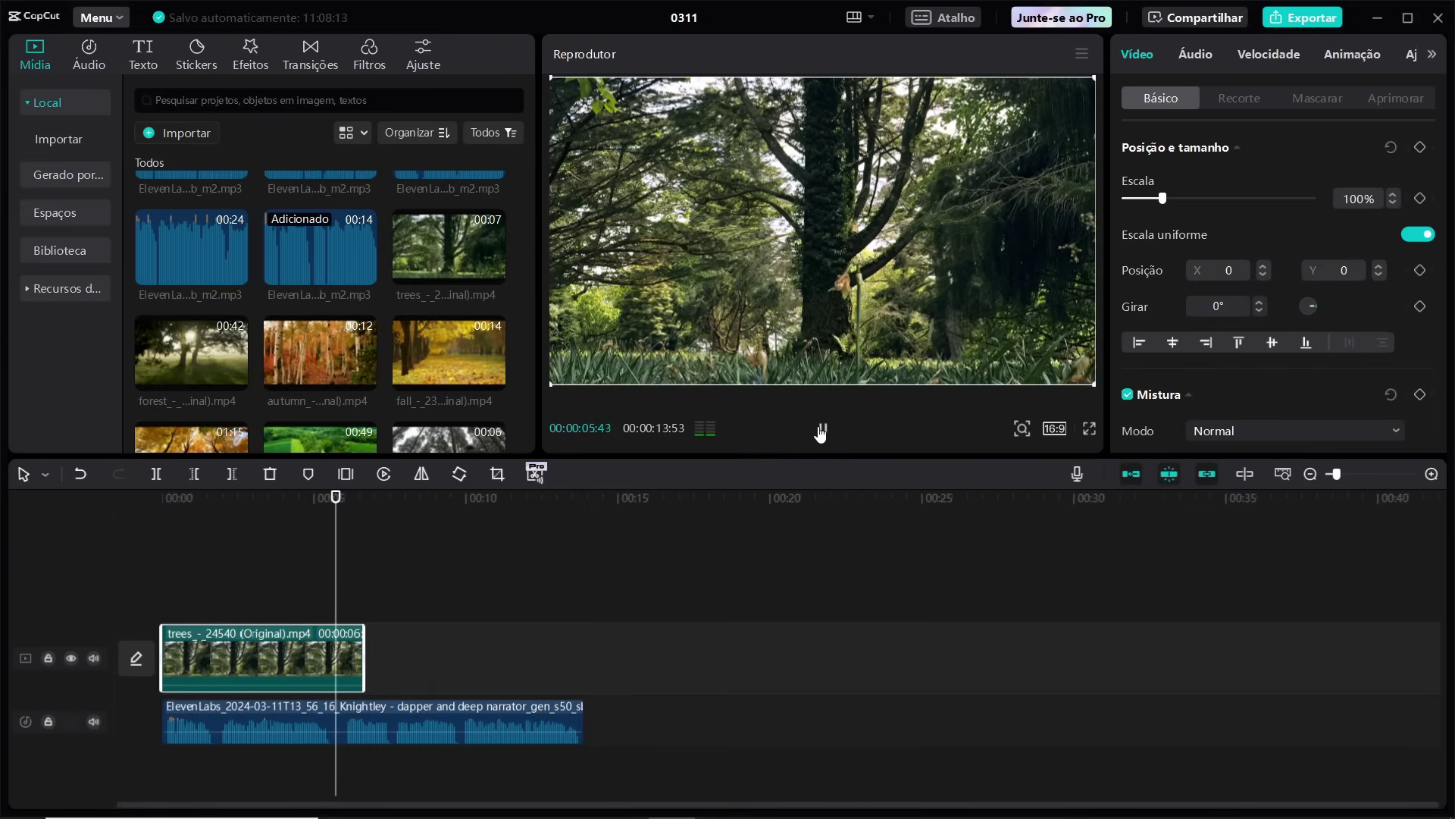
{"action": "left_click", "coordinate": [822, 430]}
{"action": "left_click_drag", "start_coordinate": [364, 652], "coordinate": [339, 652]}
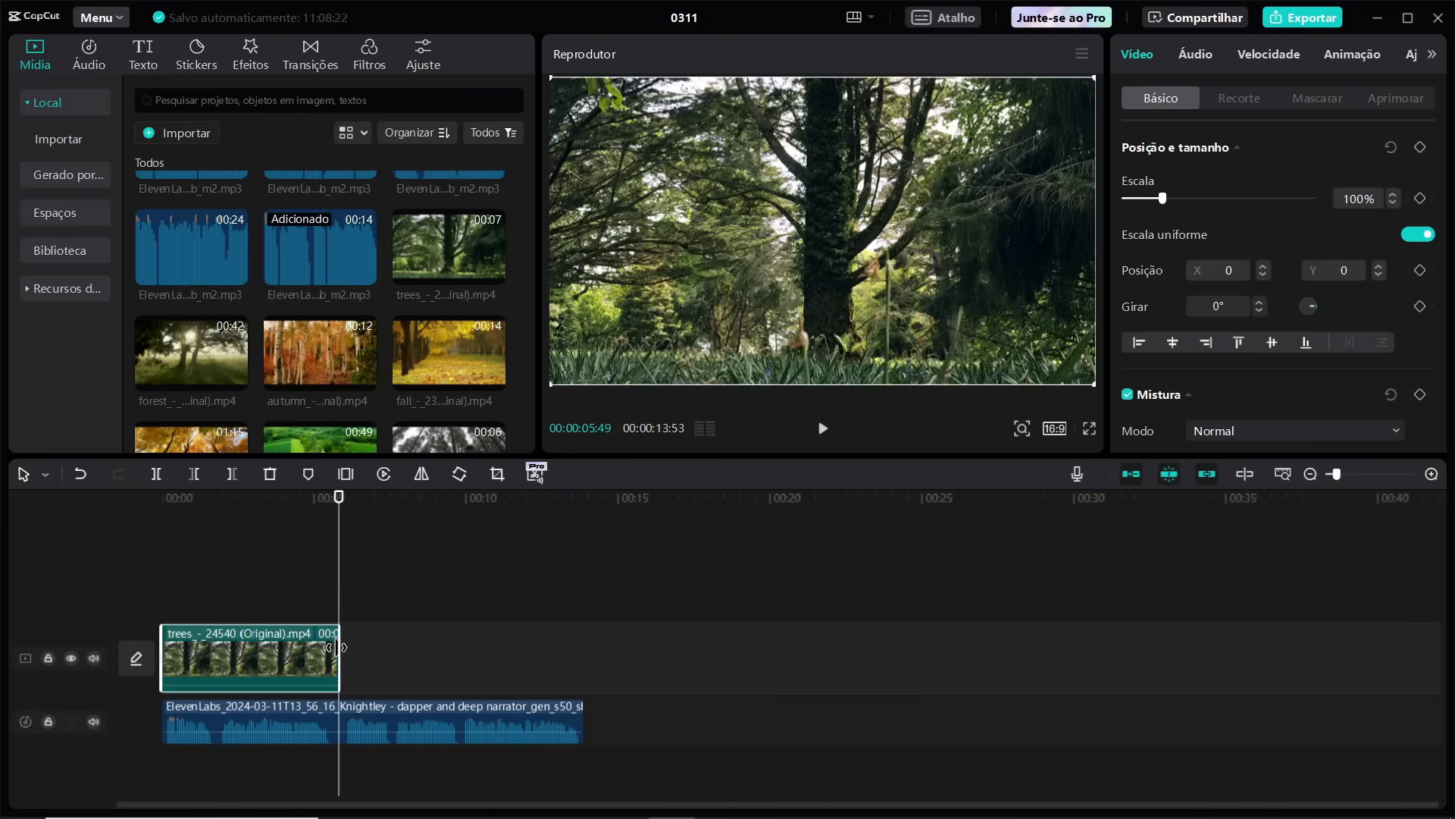
Append the 42-second "forest" clip after the "trees" clip and play the sequence past the end of the narration.
{"action": "left_click", "coordinate": [189, 349]}
{"action": "left_click_drag", "start_coordinate": [190, 349], "coordinate": [394, 671]}
{"action": "left_click", "coordinate": [822, 429]}
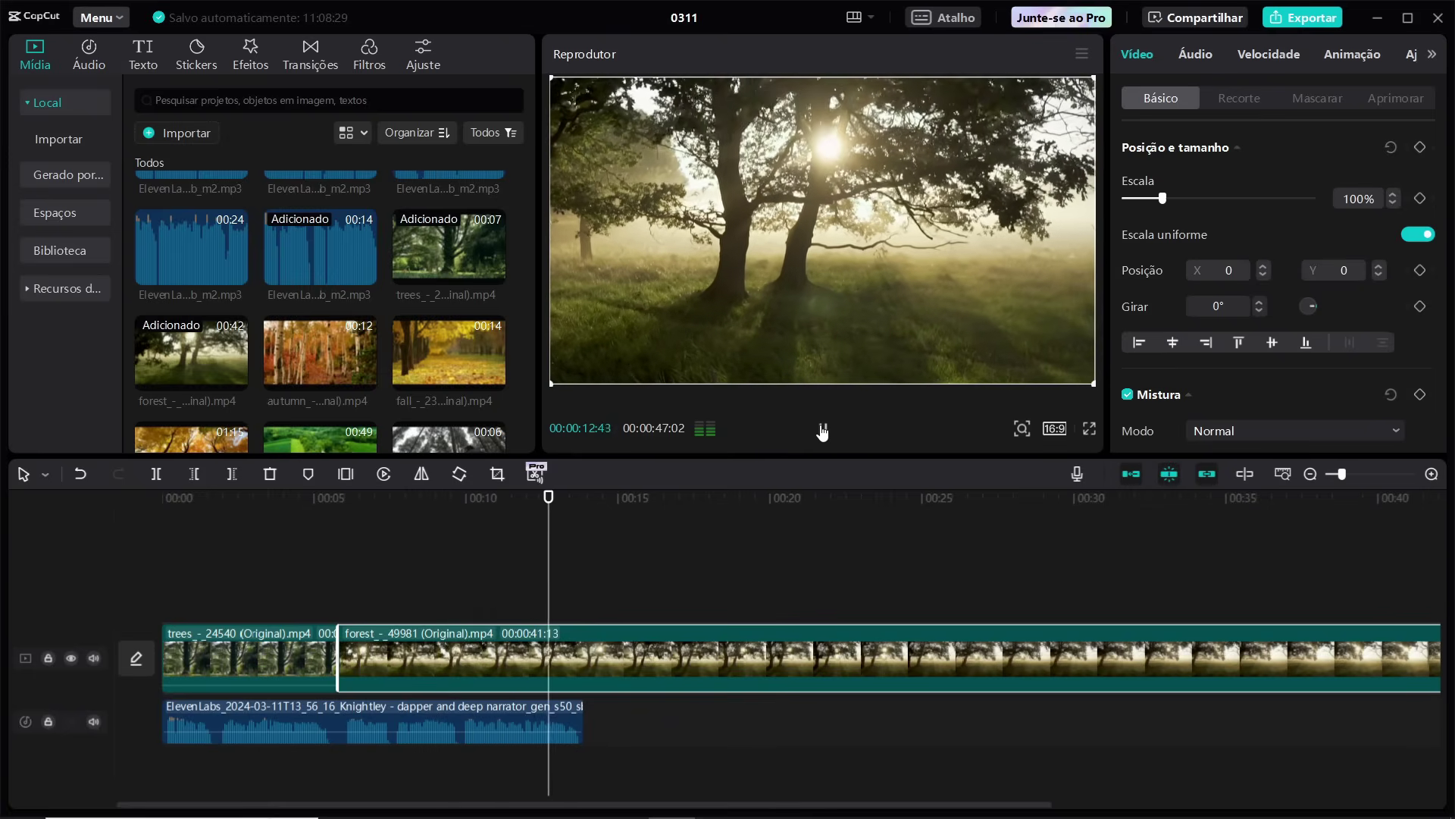
{"action": "left_click", "coordinate": [822, 430]}
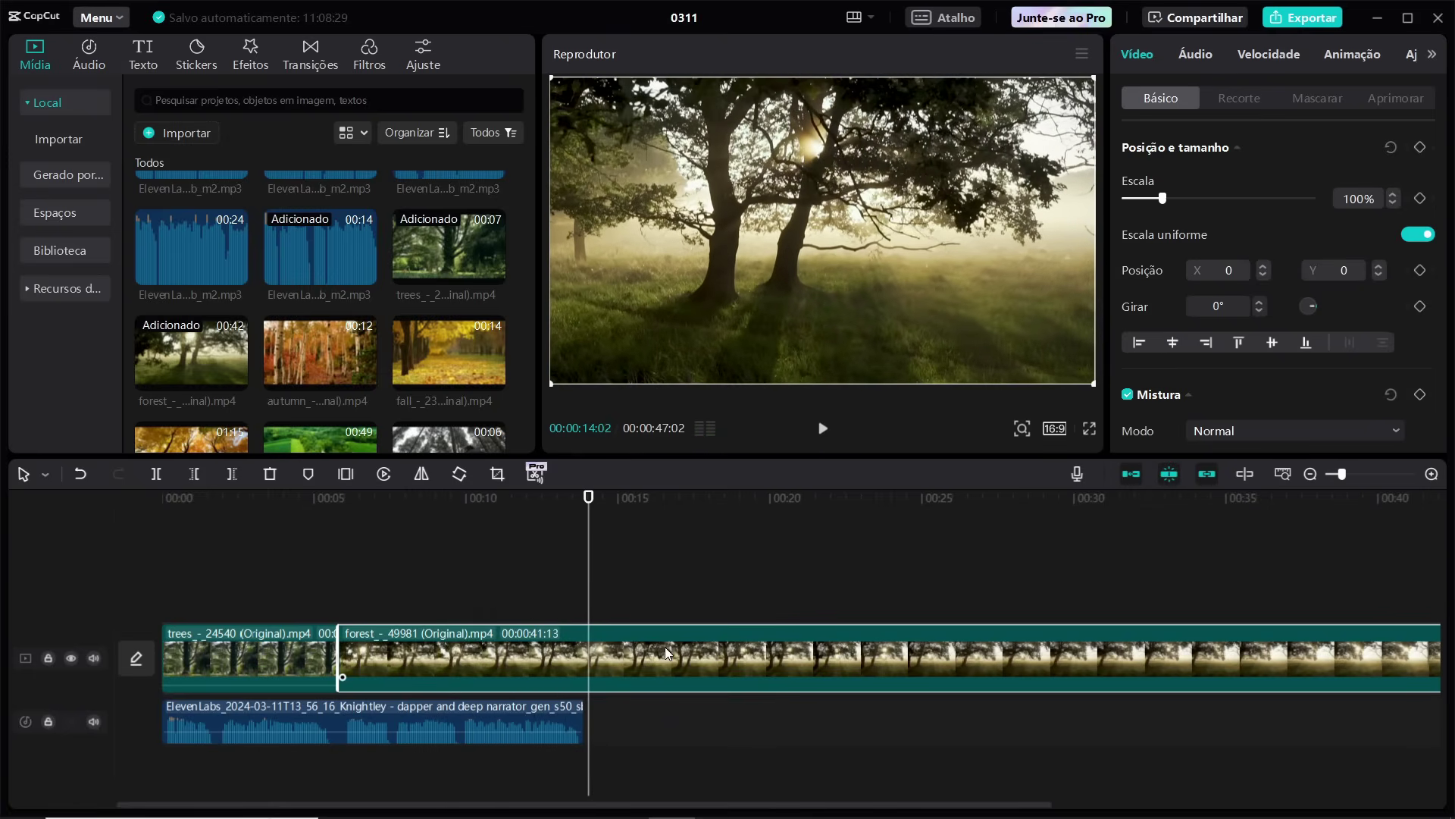
Split the "forest" clip at 00:00:14:02, delete the remainder and trim its end to match the first narration.
{"action": "key", "text": "ctrl+b"}
{"action": "key", "text": "Delete"}
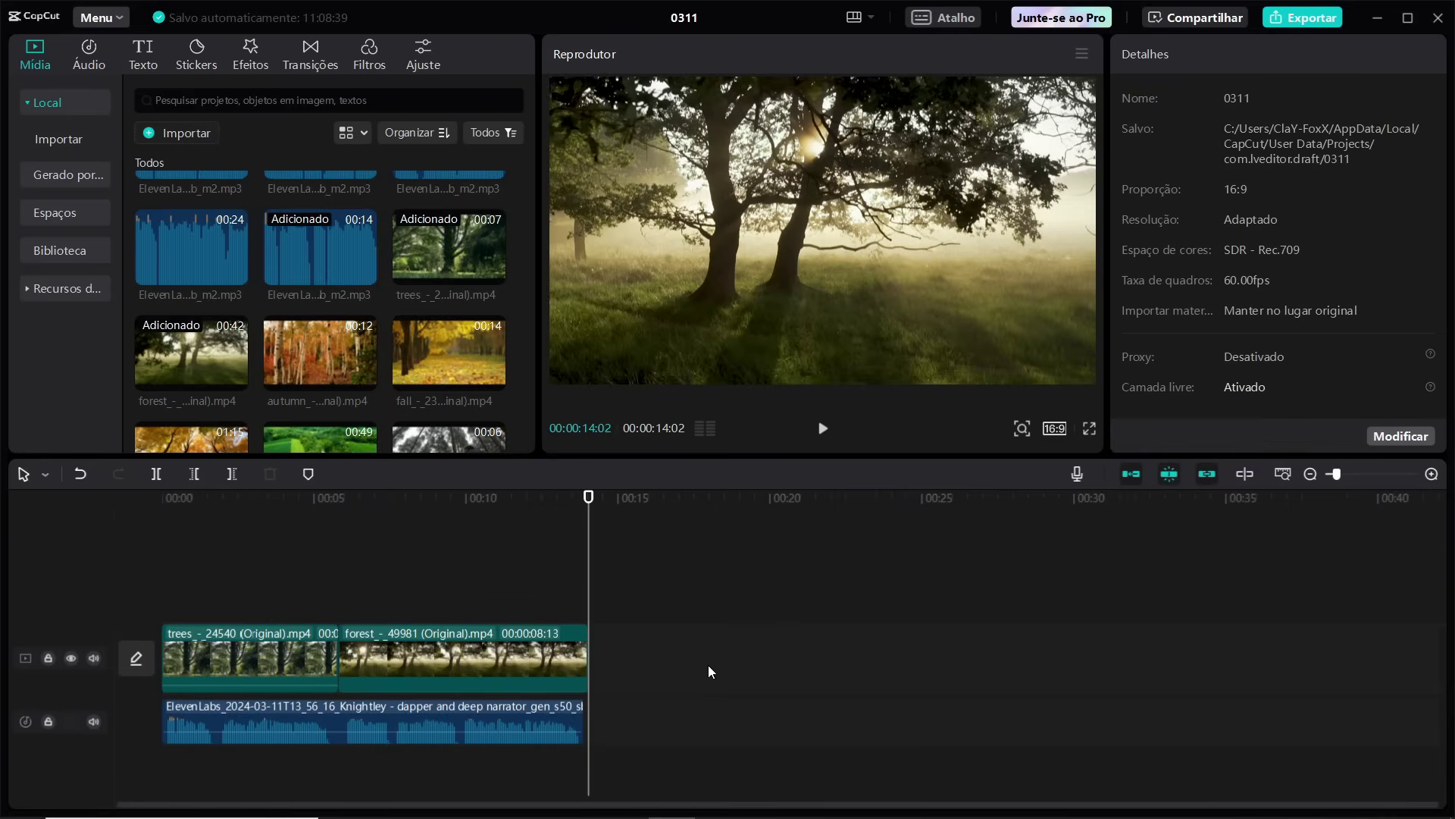
{"action": "key", "text": "ctrl+z"}
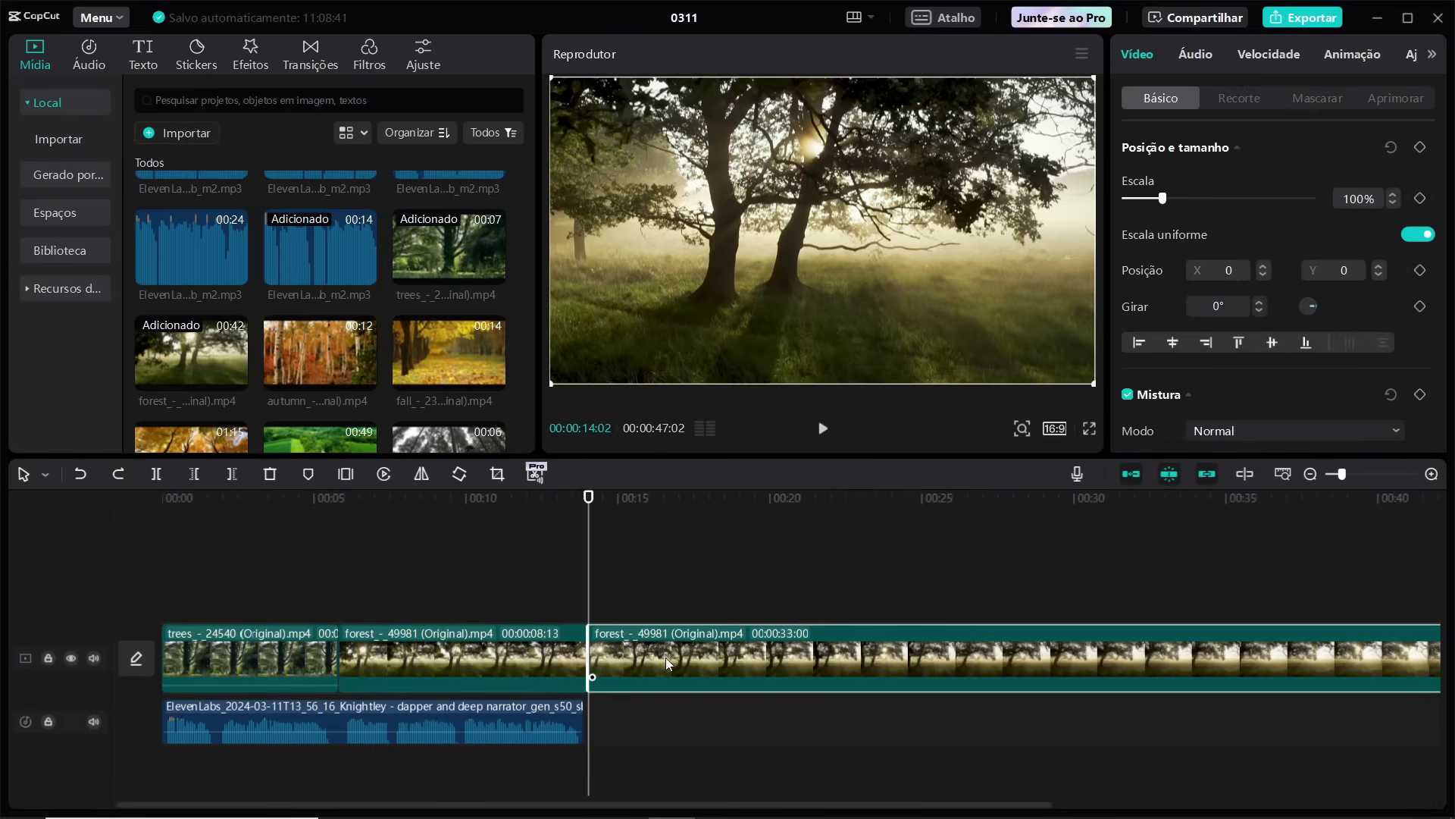
{"action": "key", "text": "Delete"}
{"action": "left_click", "coordinate": [582, 654]}
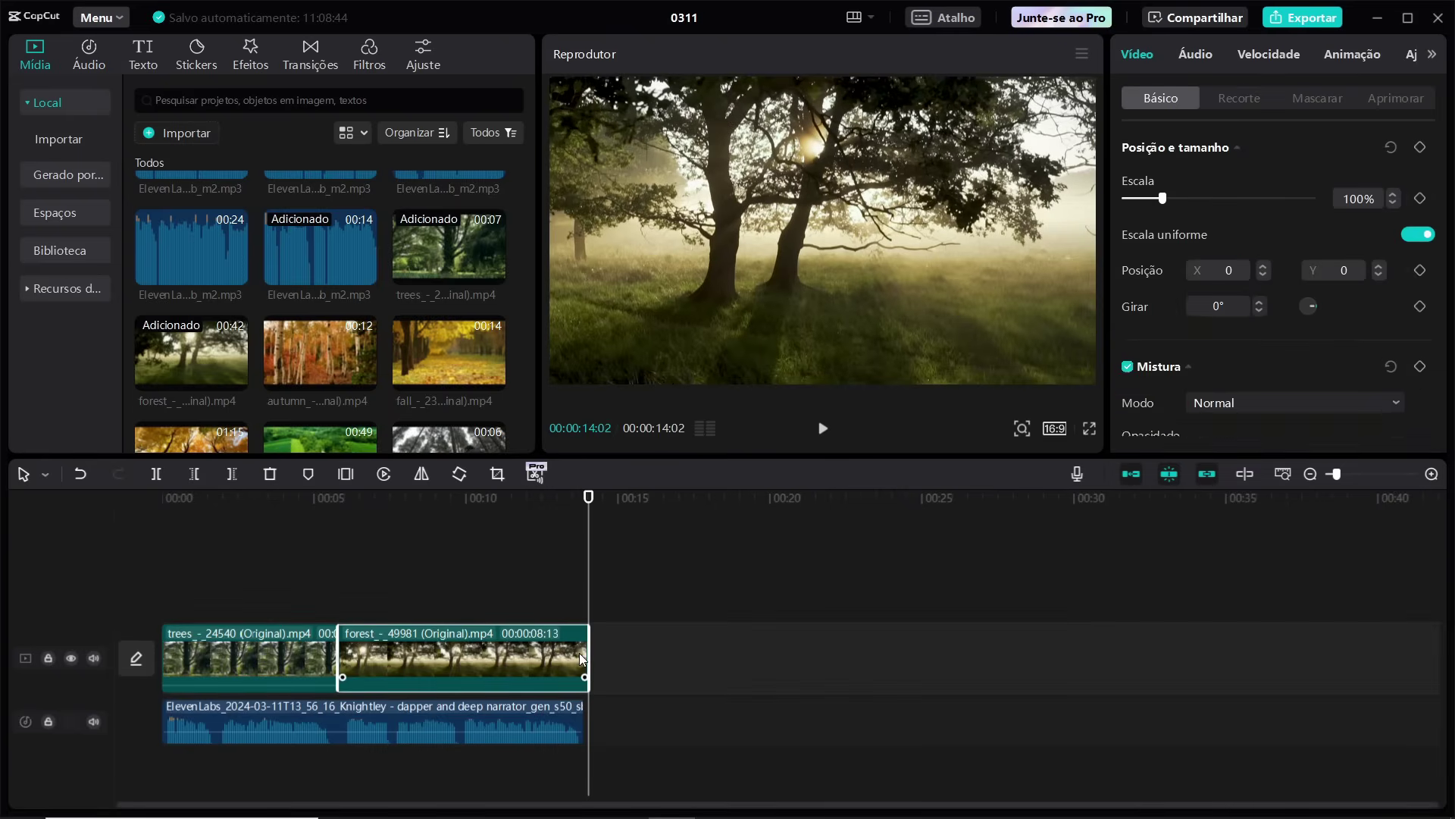
{"action": "left_click_drag", "start_coordinate": [588, 653], "coordinate": [583, 653]}
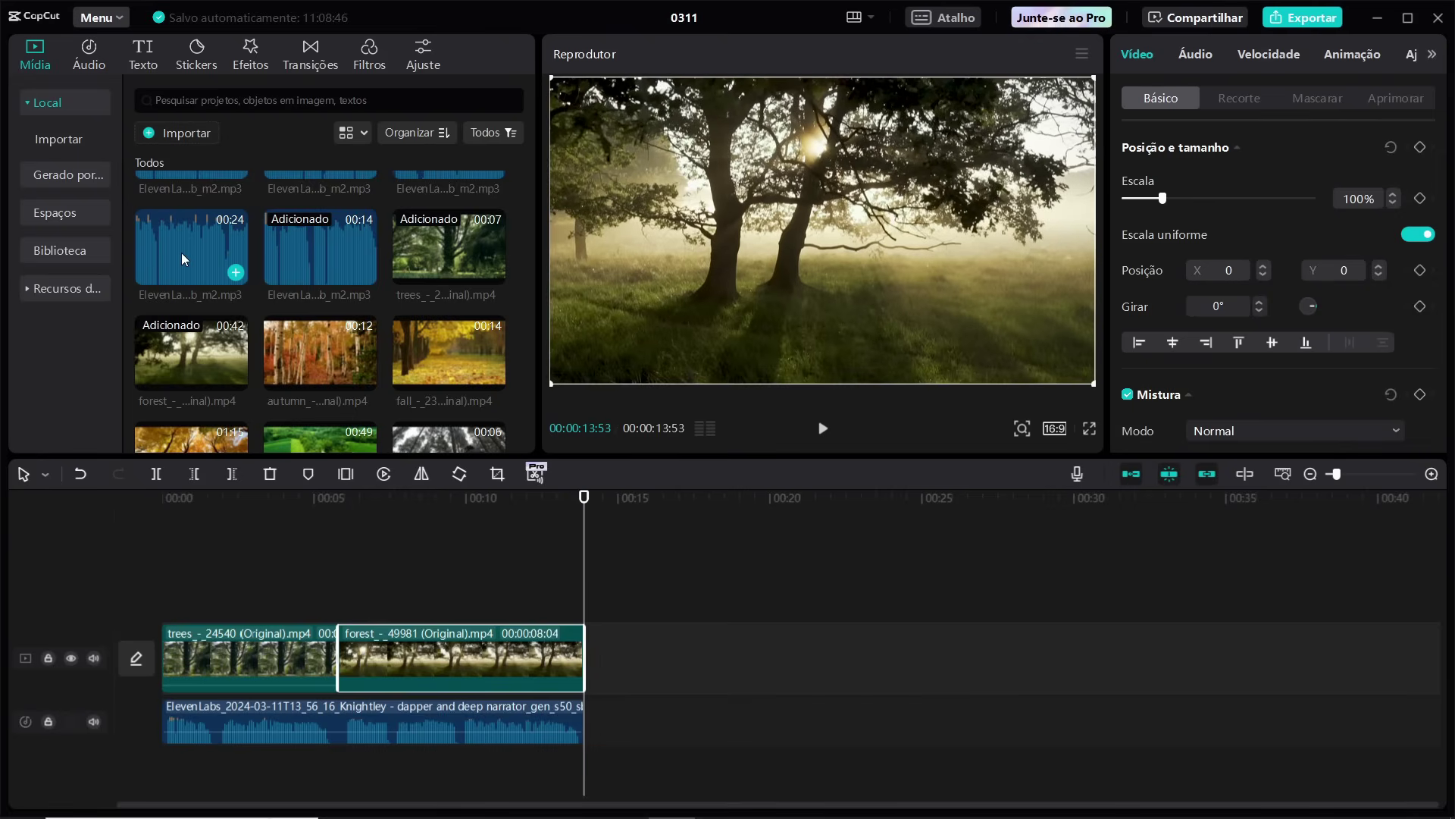
Append the 24-second narration to the audio track and add the black-and-white clip of a person looking up above its start.
{"action": "left_click_drag", "start_coordinate": [182, 259], "coordinate": [588, 721]}
{"action": "scroll", "coordinate": [435, 312], "scroll_direction": "down", "scroll_amount": 2}
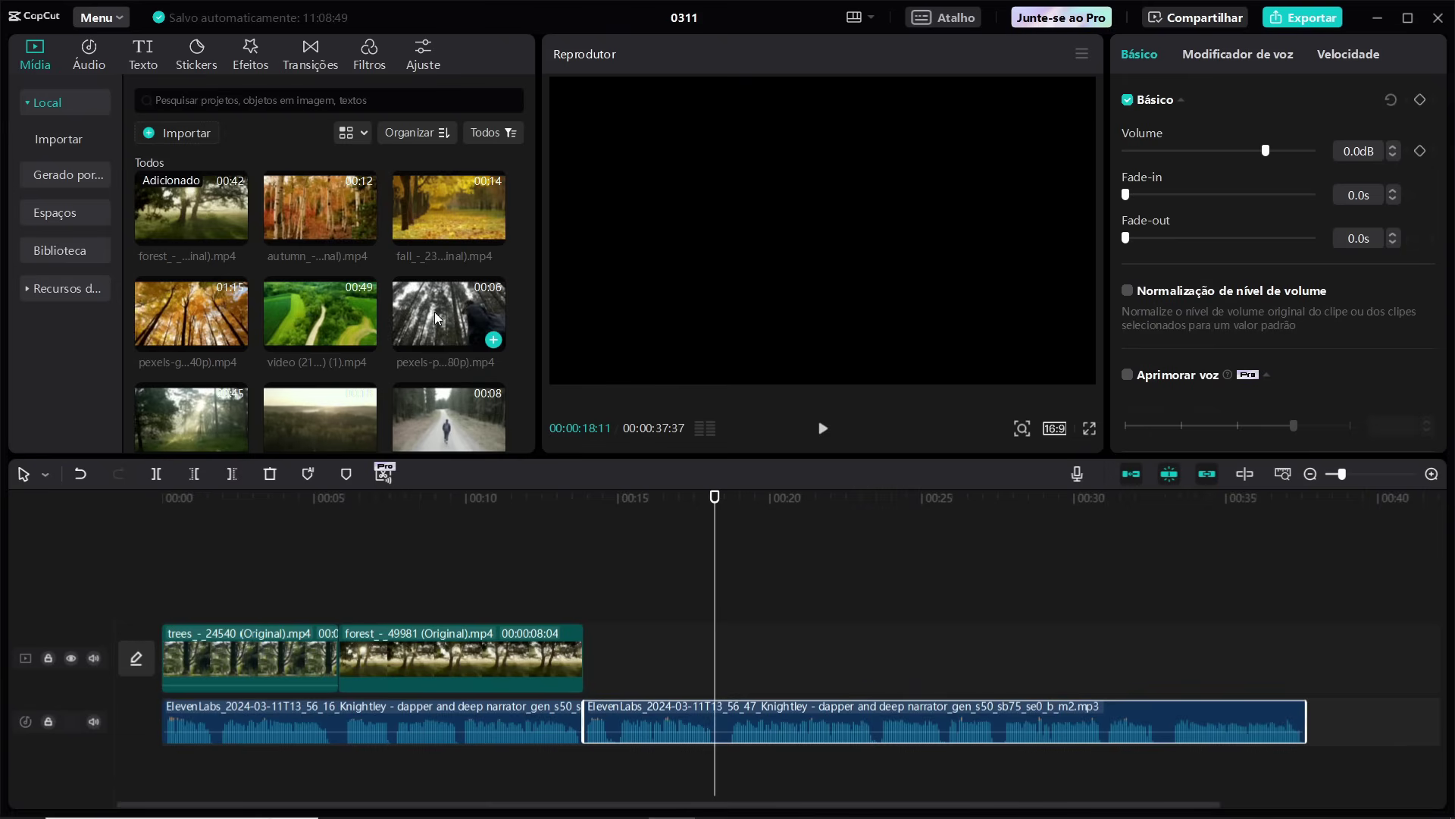
{"action": "left_click_drag", "start_coordinate": [434, 311], "coordinate": [598, 655]}
{"action": "left_click_drag", "start_coordinate": [713, 516], "coordinate": [583, 517]}
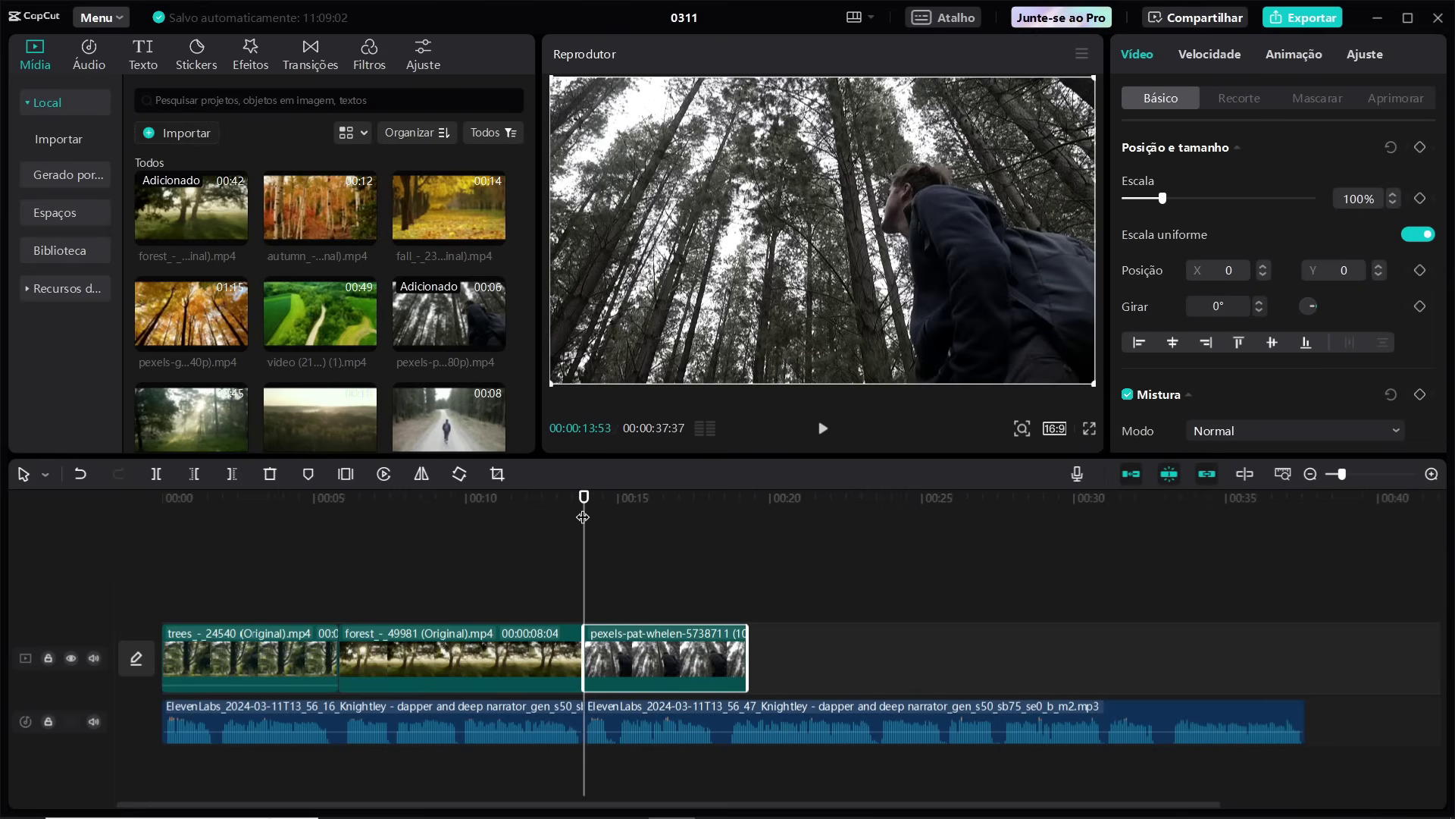
Play the second narration from its start and trim the black-and-white forest clip to end at 00:00:18:28.
{"action": "left_click", "coordinate": [824, 428]}
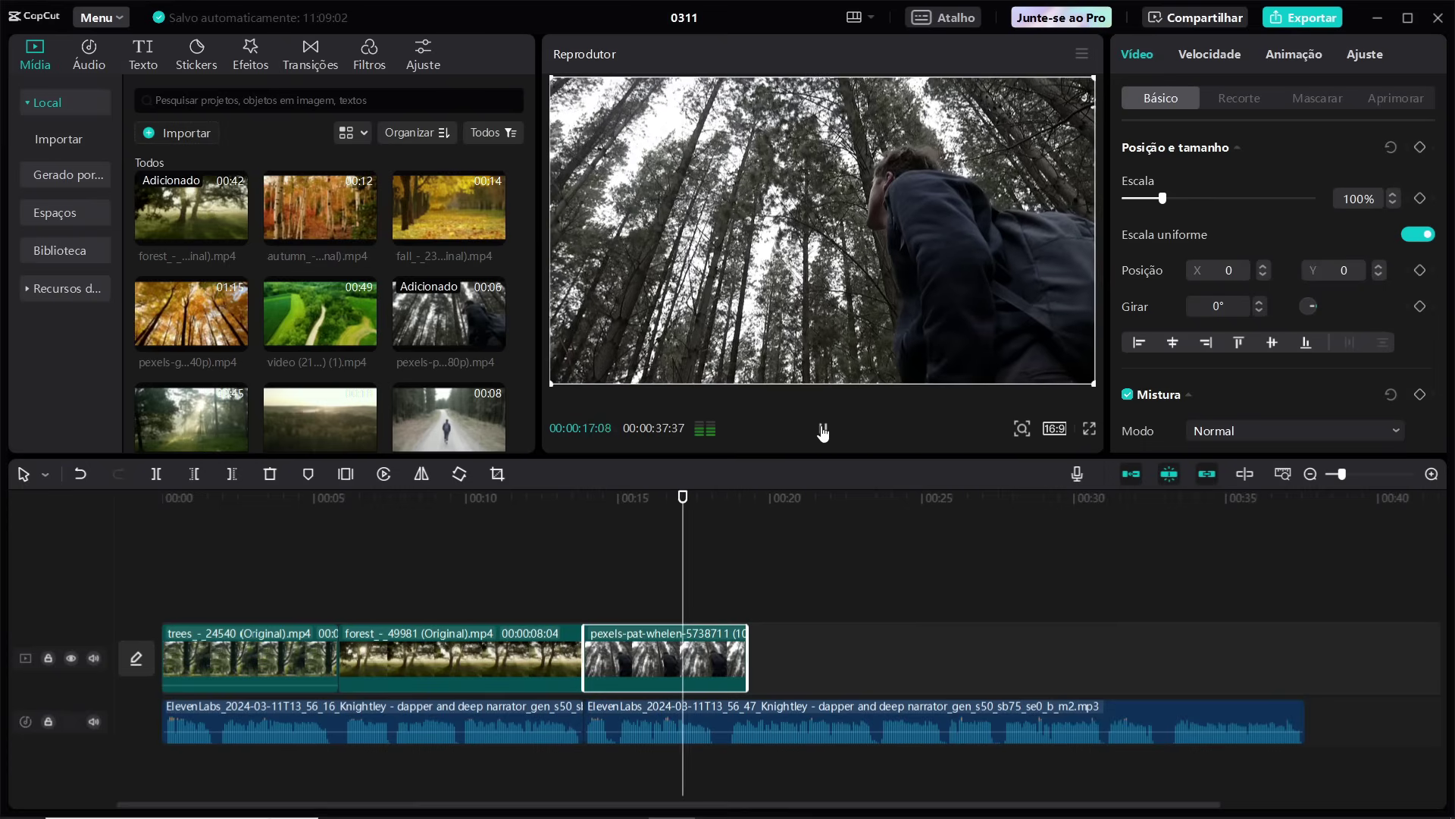
{"action": "left_click", "coordinate": [824, 429]}
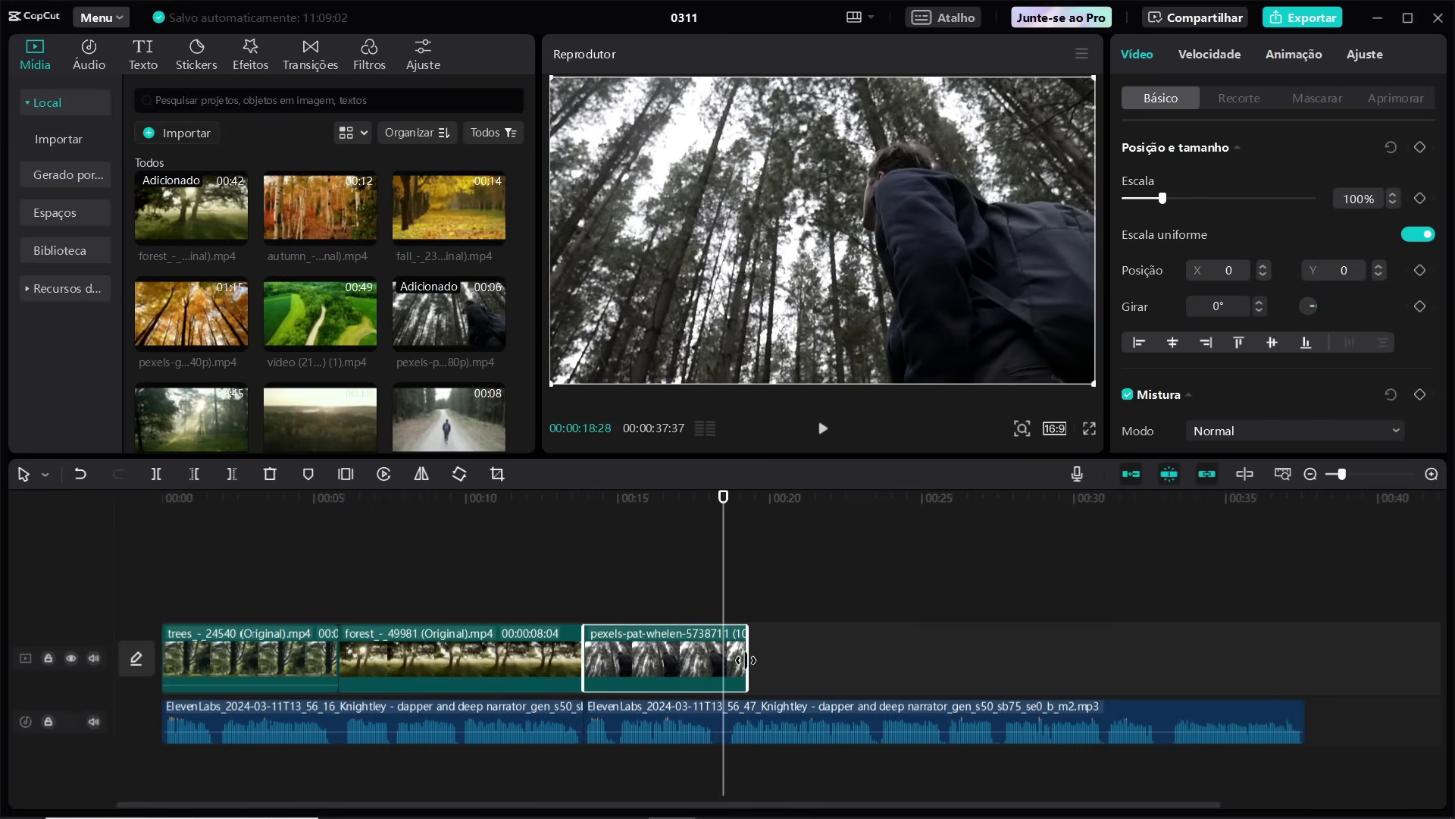
{"action": "left_click_drag", "start_coordinate": [745, 660], "coordinate": [724, 660]}
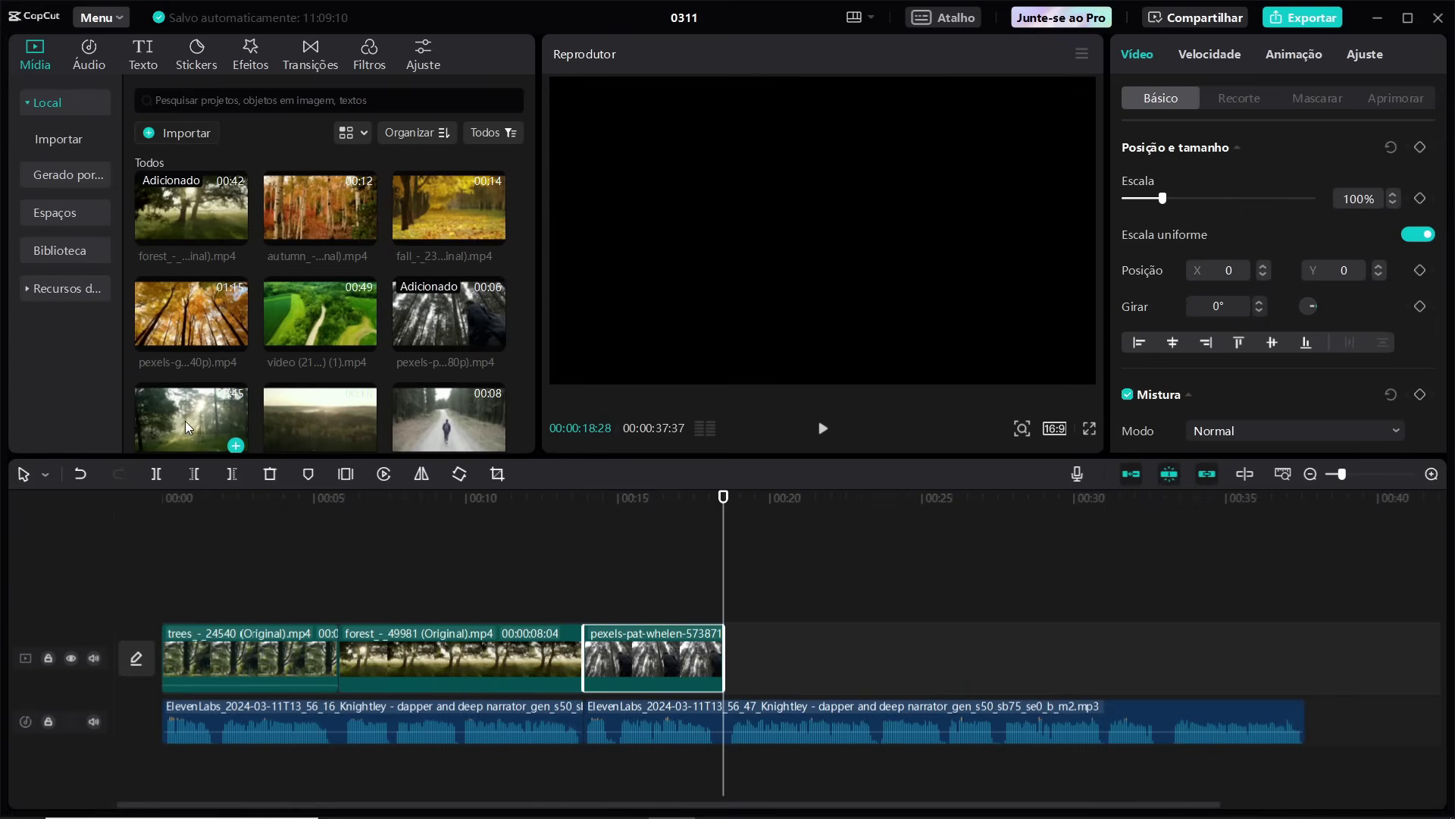
Append the clip of sunbeams in a forest, split it at 00:00:32:57 and delete the remainder.
{"action": "left_click_drag", "start_coordinate": [188, 428], "coordinate": [724, 658]}
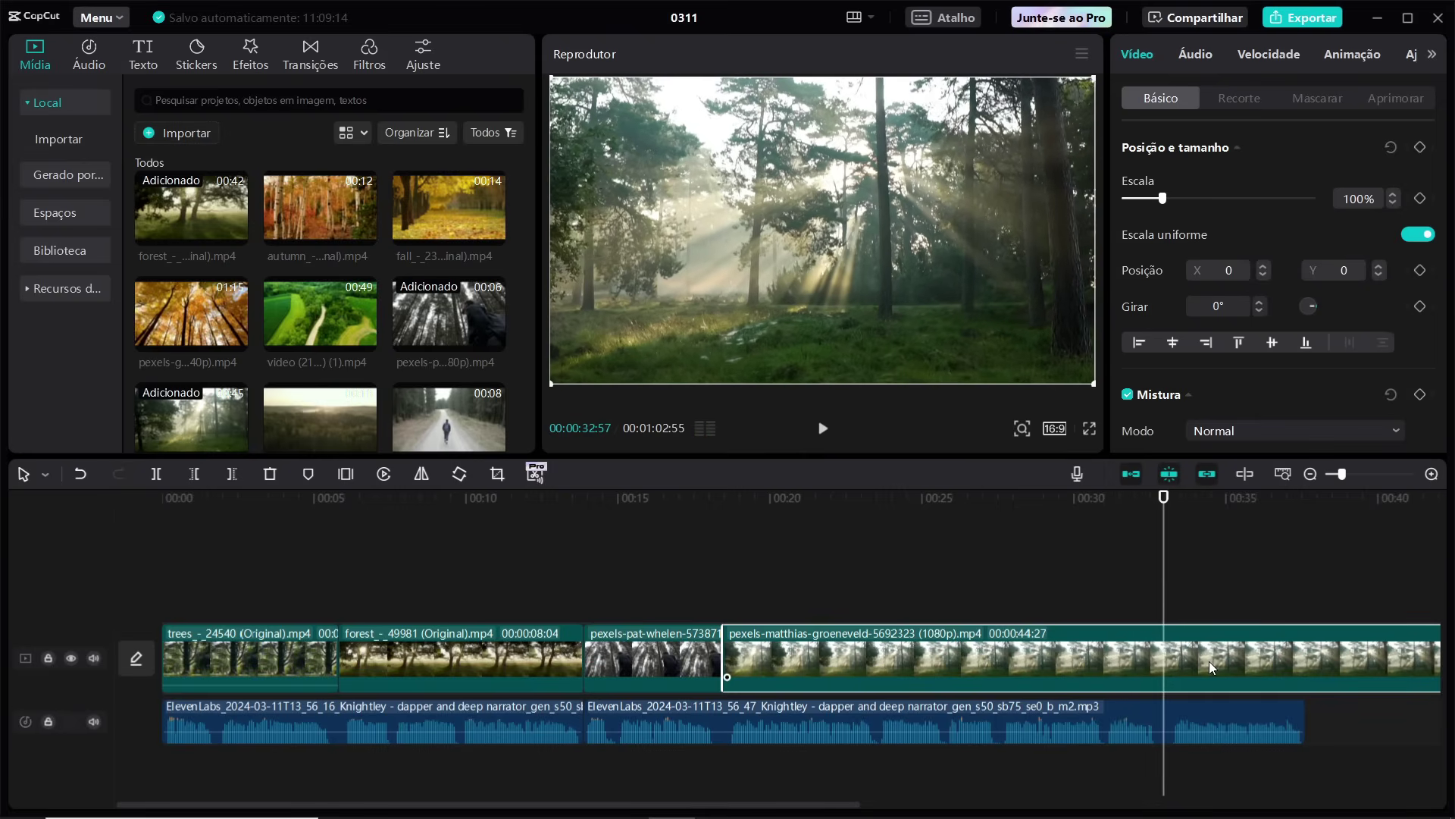
{"action": "key", "text": "ctrl+b"}
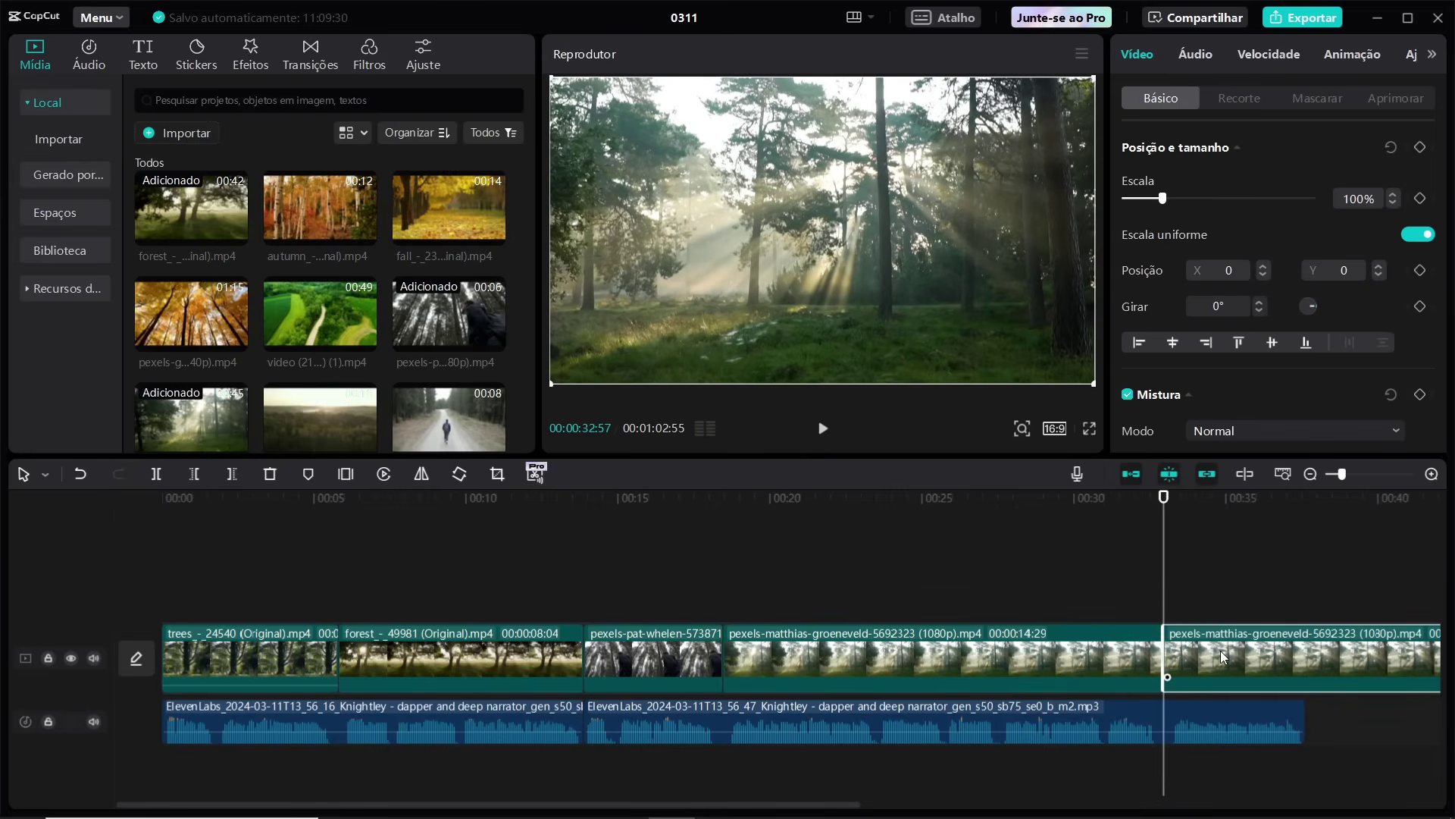
{"action": "key", "text": "Delete"}
Append the "video (2160p)" aerial forest clip and trim its end to match the end of the second narration.
{"action": "scroll", "coordinate": [302, 399], "scroll_direction": "down", "scroll_amount": 2}
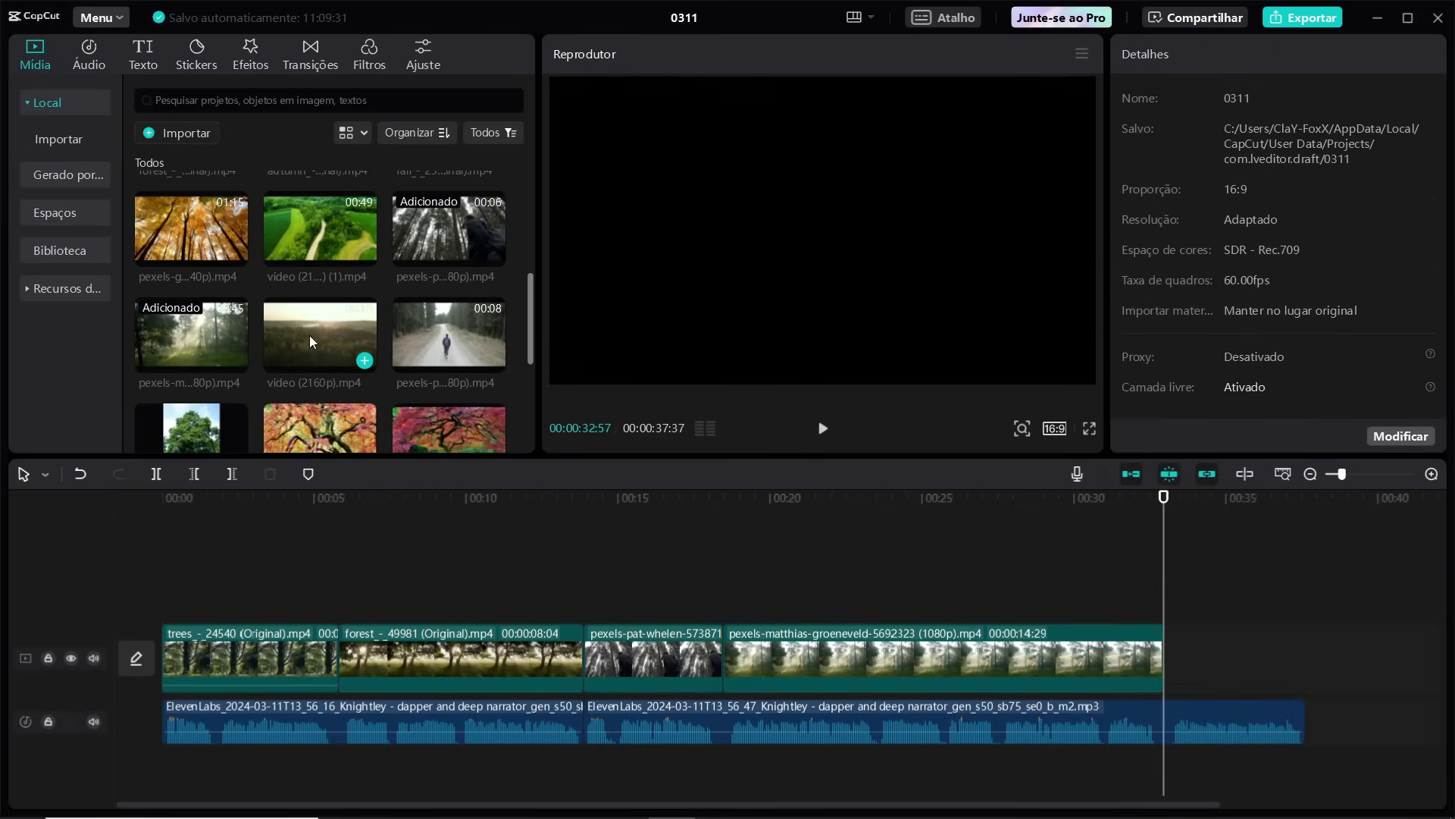
{"action": "left_click_drag", "start_coordinate": [309, 335], "coordinate": [1160, 667]}
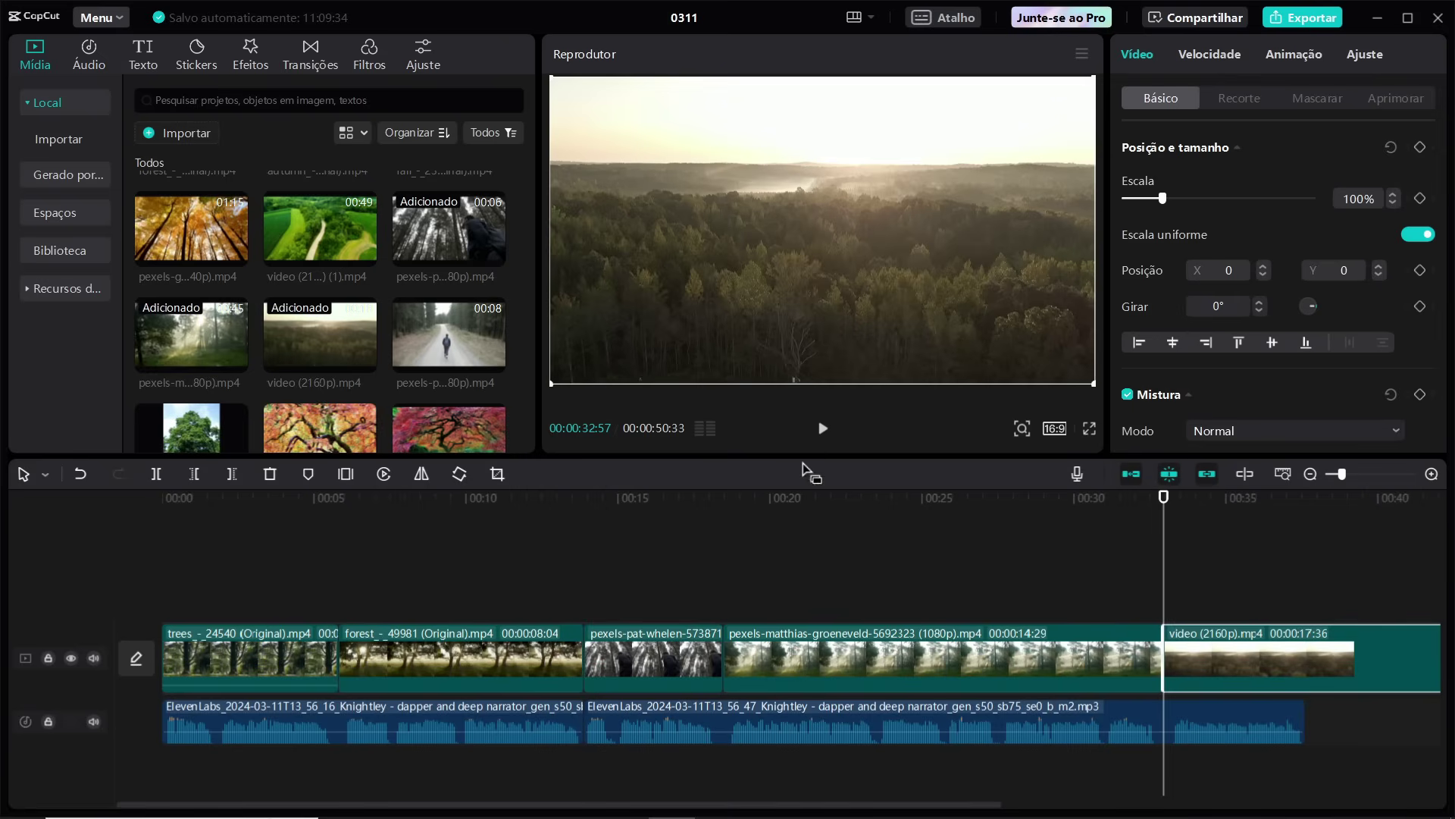
{"action": "key", "text": "Down"}
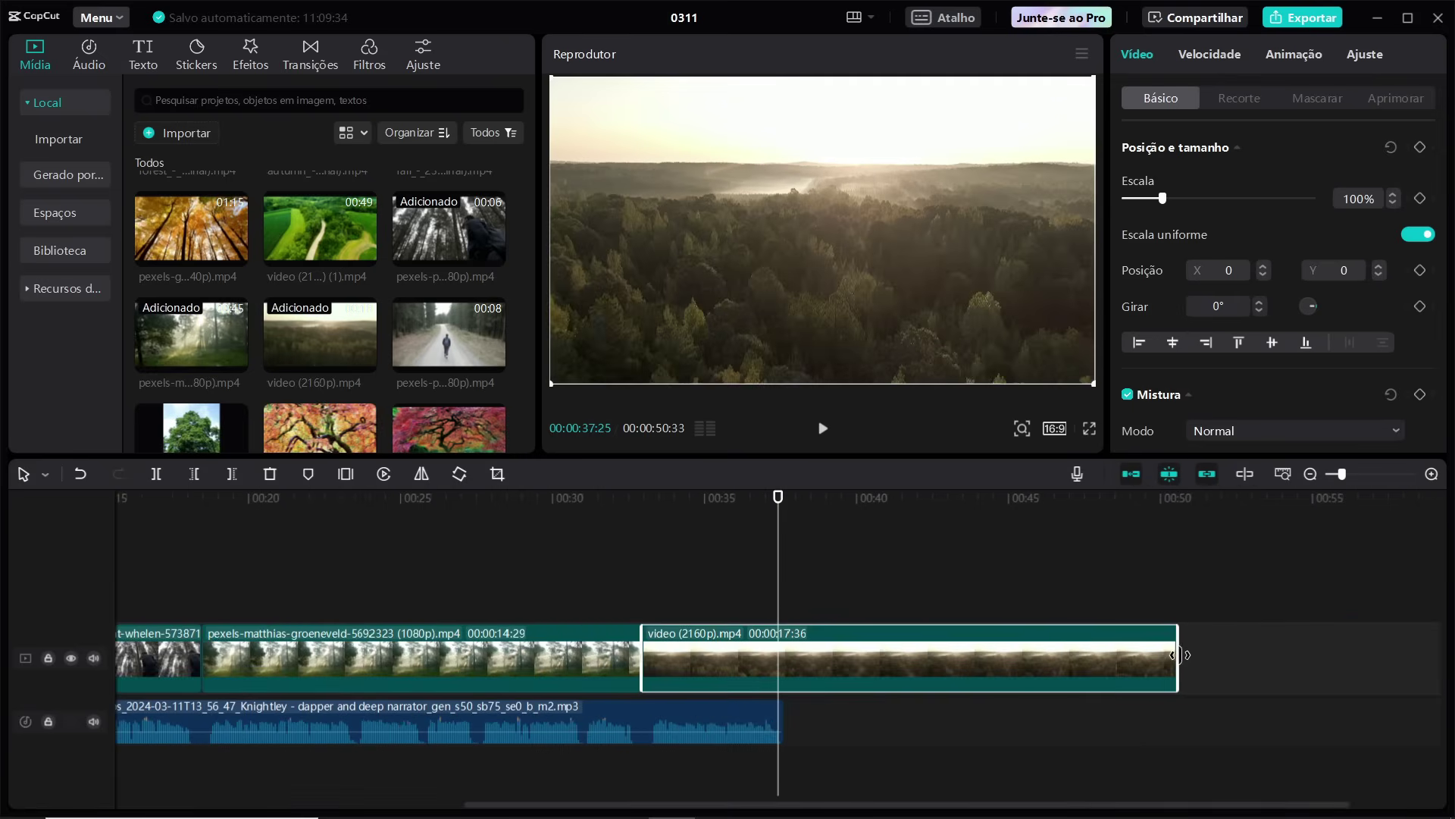
{"action": "left_click_drag", "start_coordinate": [1175, 656], "coordinate": [780, 672]}
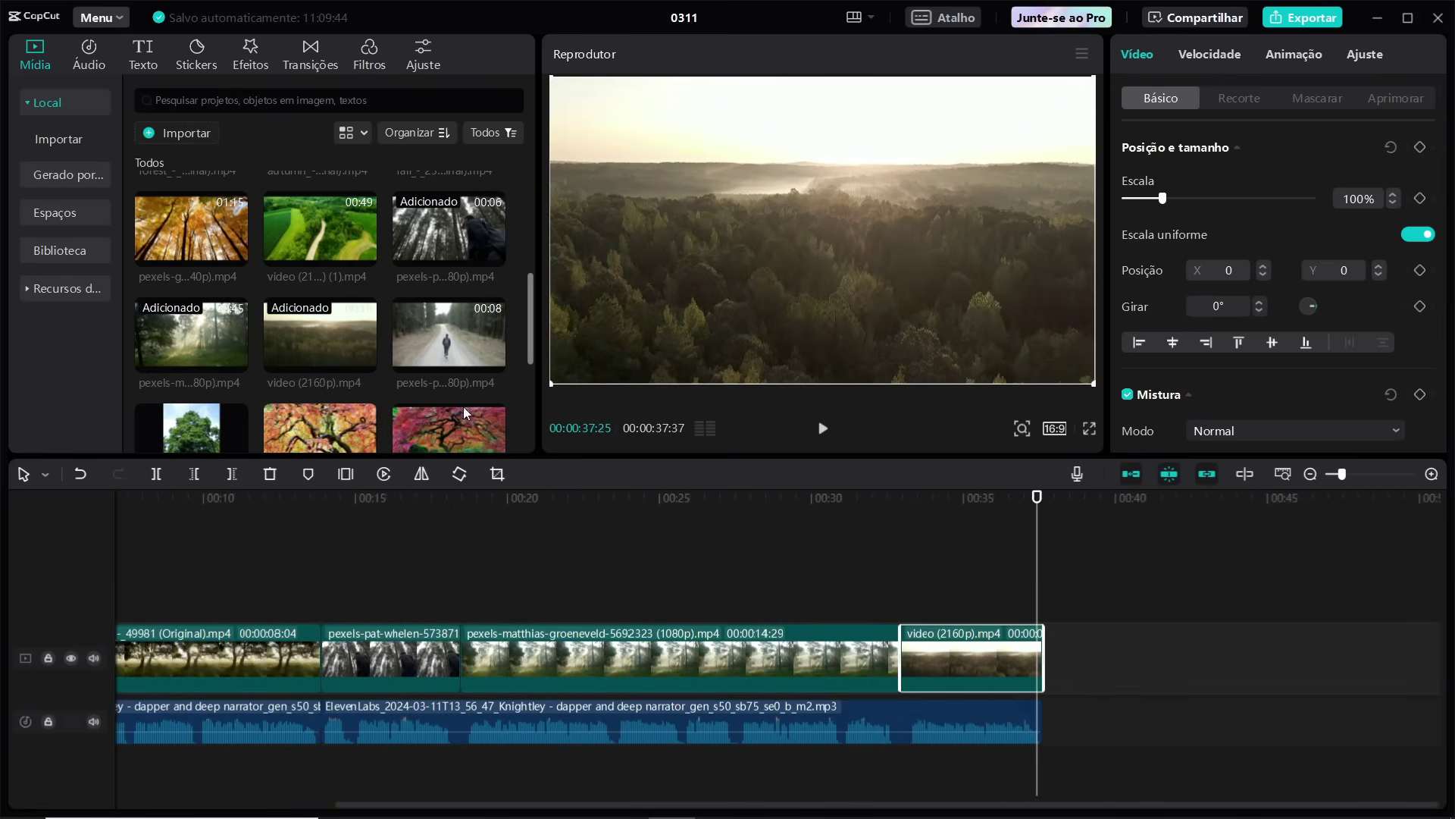
Append the 12-second narration directly after the second narration on the audio track.
{"action": "scroll", "coordinate": [364, 362], "scroll_direction": "up", "scroll_amount": 3}
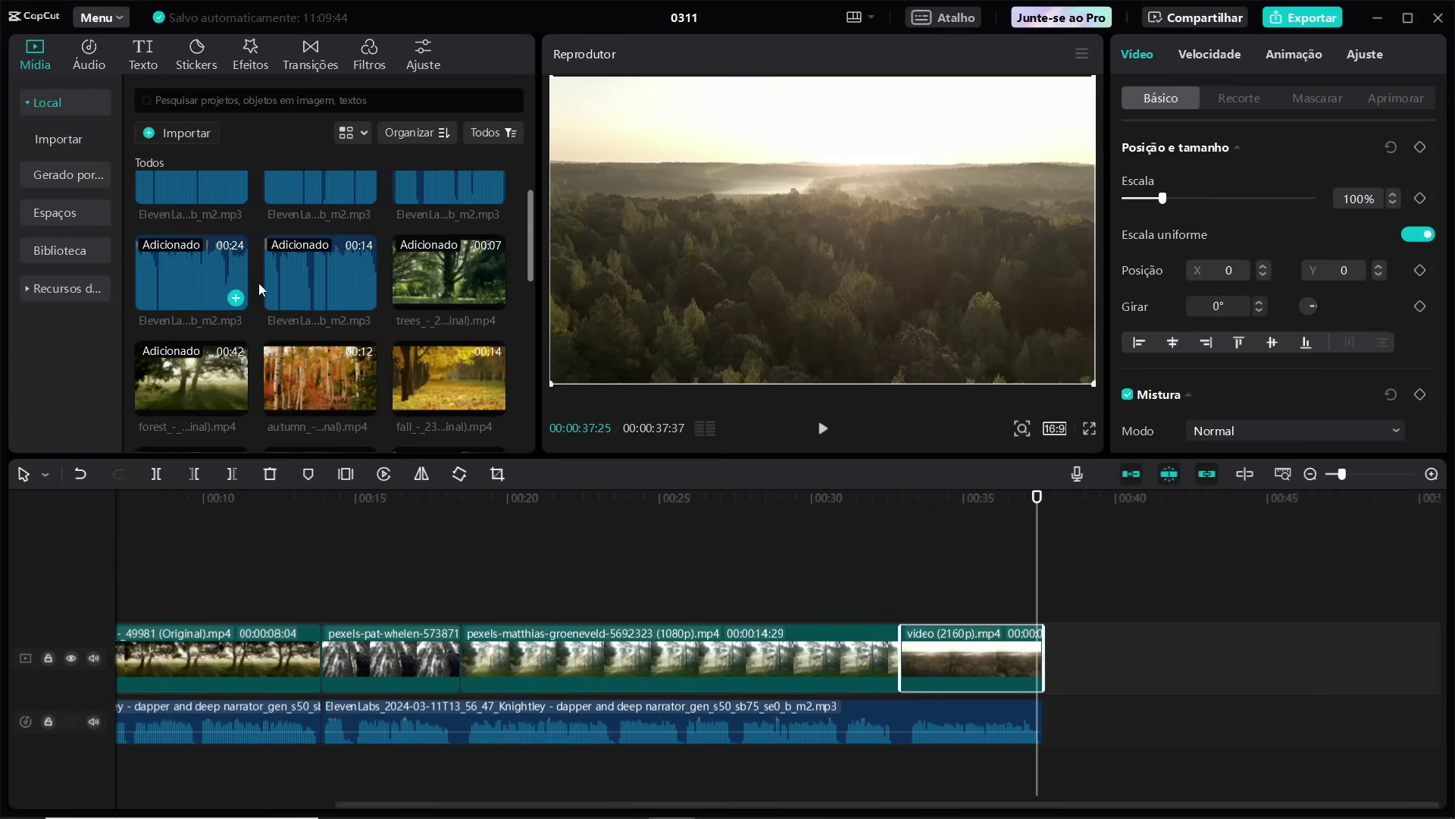
{"action": "left_click", "coordinate": [957, 513]}
{"action": "left_click_drag", "start_coordinate": [958, 513], "coordinate": [1044, 720]}
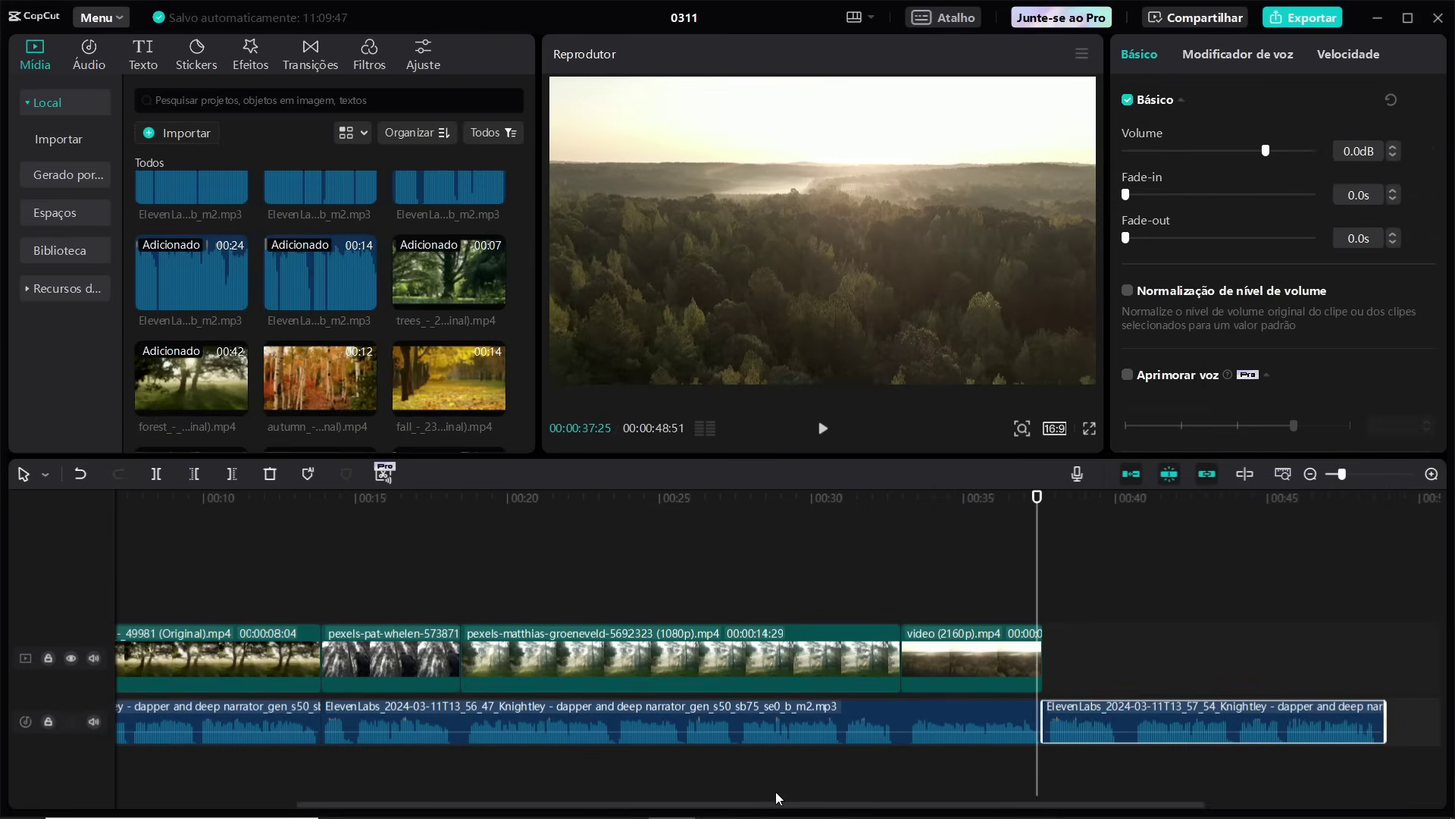
Add the photo looking up a pine trunk after the aerial clip and enlarge it to 157% to fill the frame.
{"action": "left_click_drag", "start_coordinate": [776, 809], "coordinate": [1002, 809]}
{"action": "left_click", "coordinate": [791, 721]}
{"action": "left_click_drag", "start_coordinate": [525, 269], "coordinate": [525, 429]}
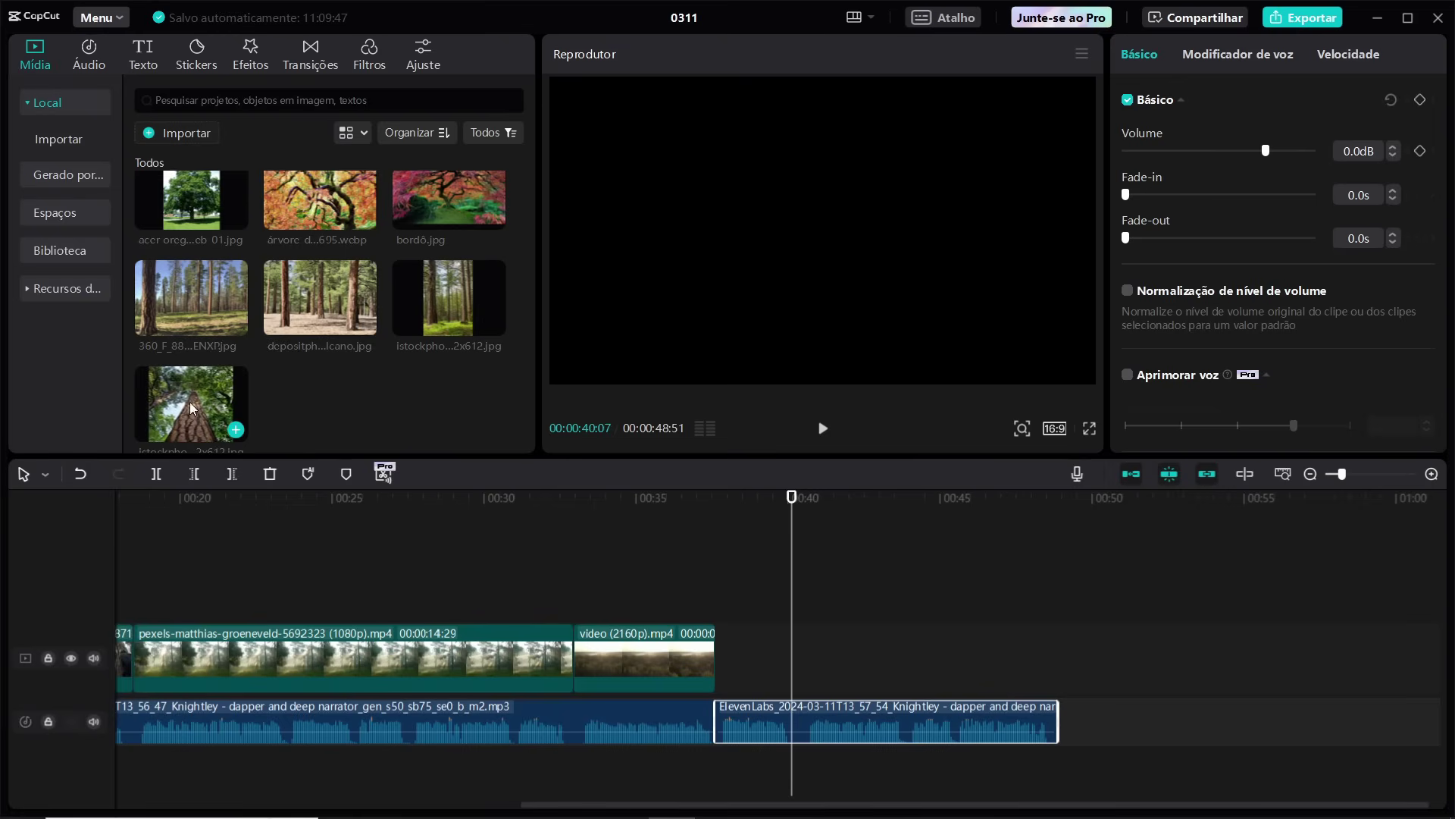
{"action": "left_click", "coordinate": [236, 429]}
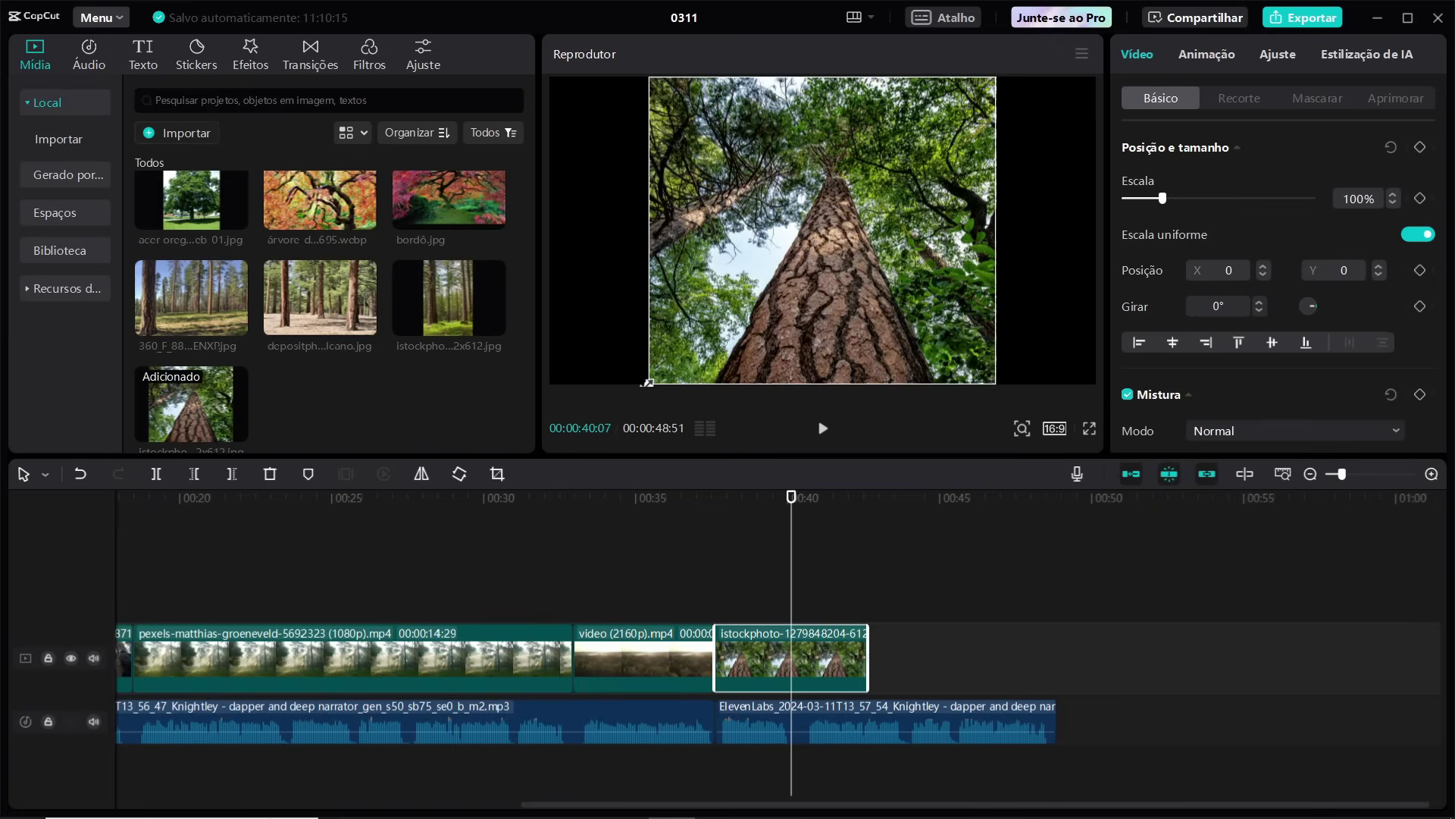
{"action": "left_click_drag", "start_coordinate": [648, 382], "coordinate": [539, 456]}
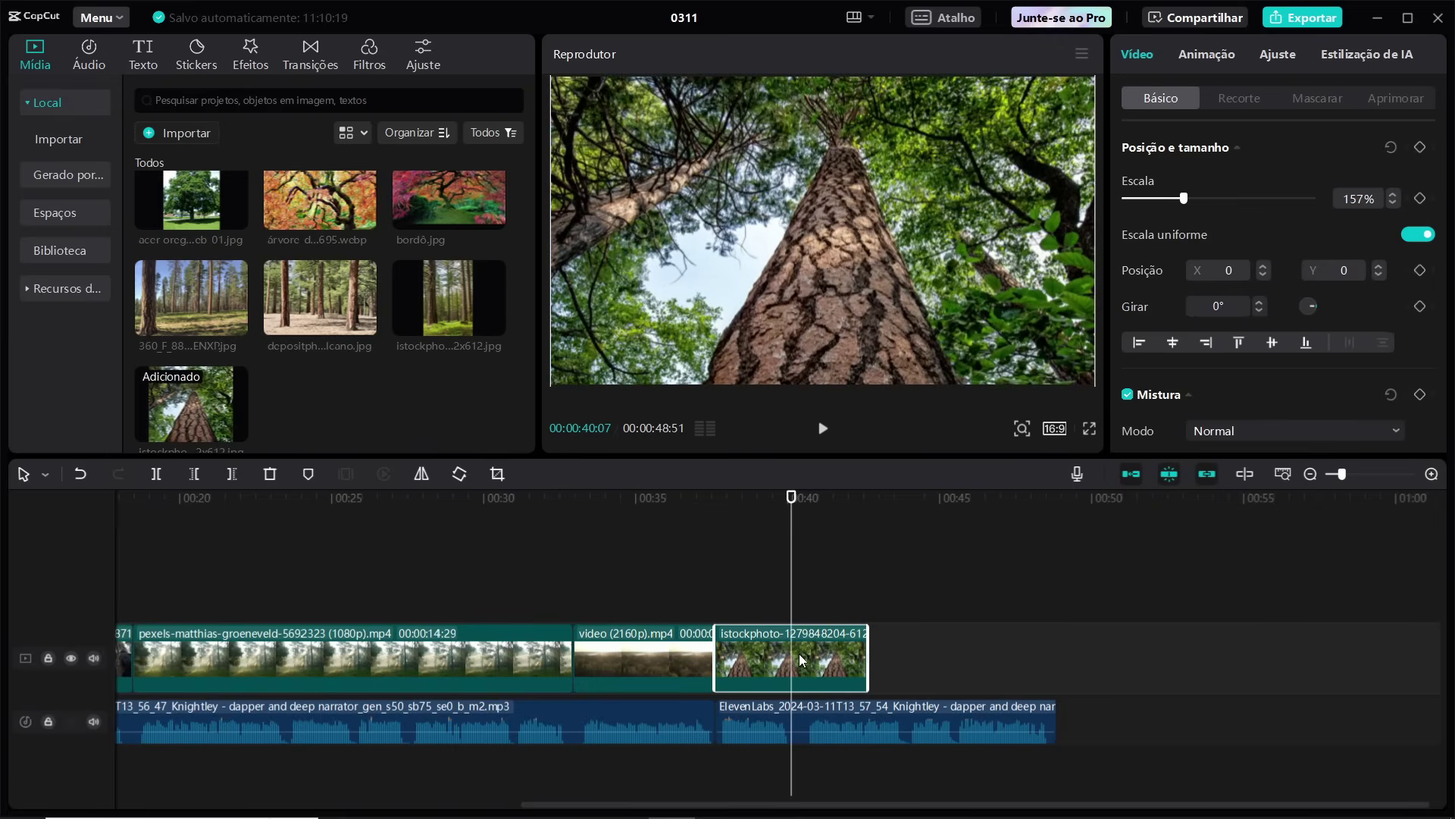
Apply the Desfocar video effect to the enlarged pine trunk photo and reduce its blur strength.
{"action": "left_click", "coordinate": [253, 65]}
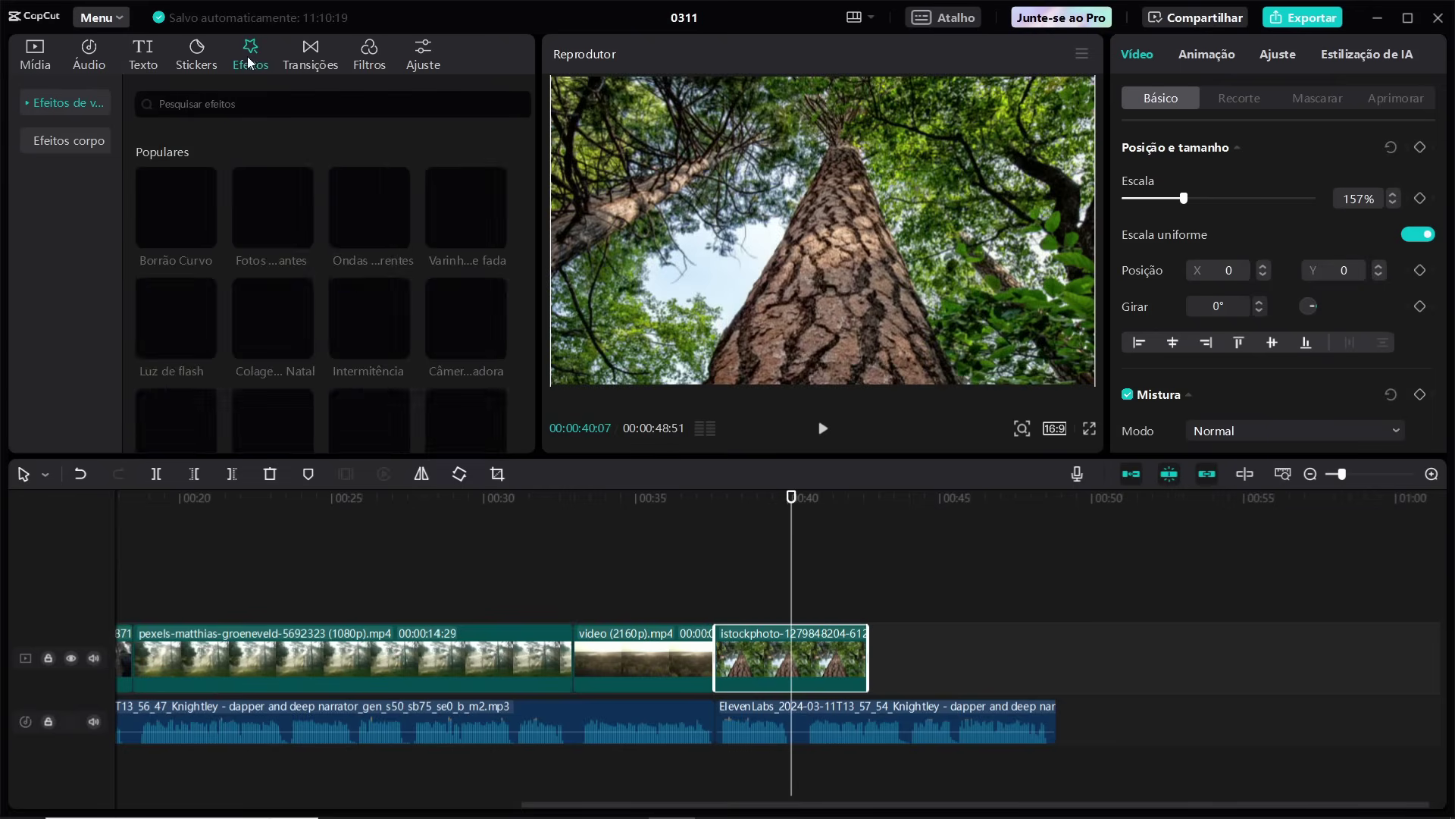
{"action": "scroll", "coordinate": [464, 250], "scroll_direction": "down", "scroll_amount": 5}
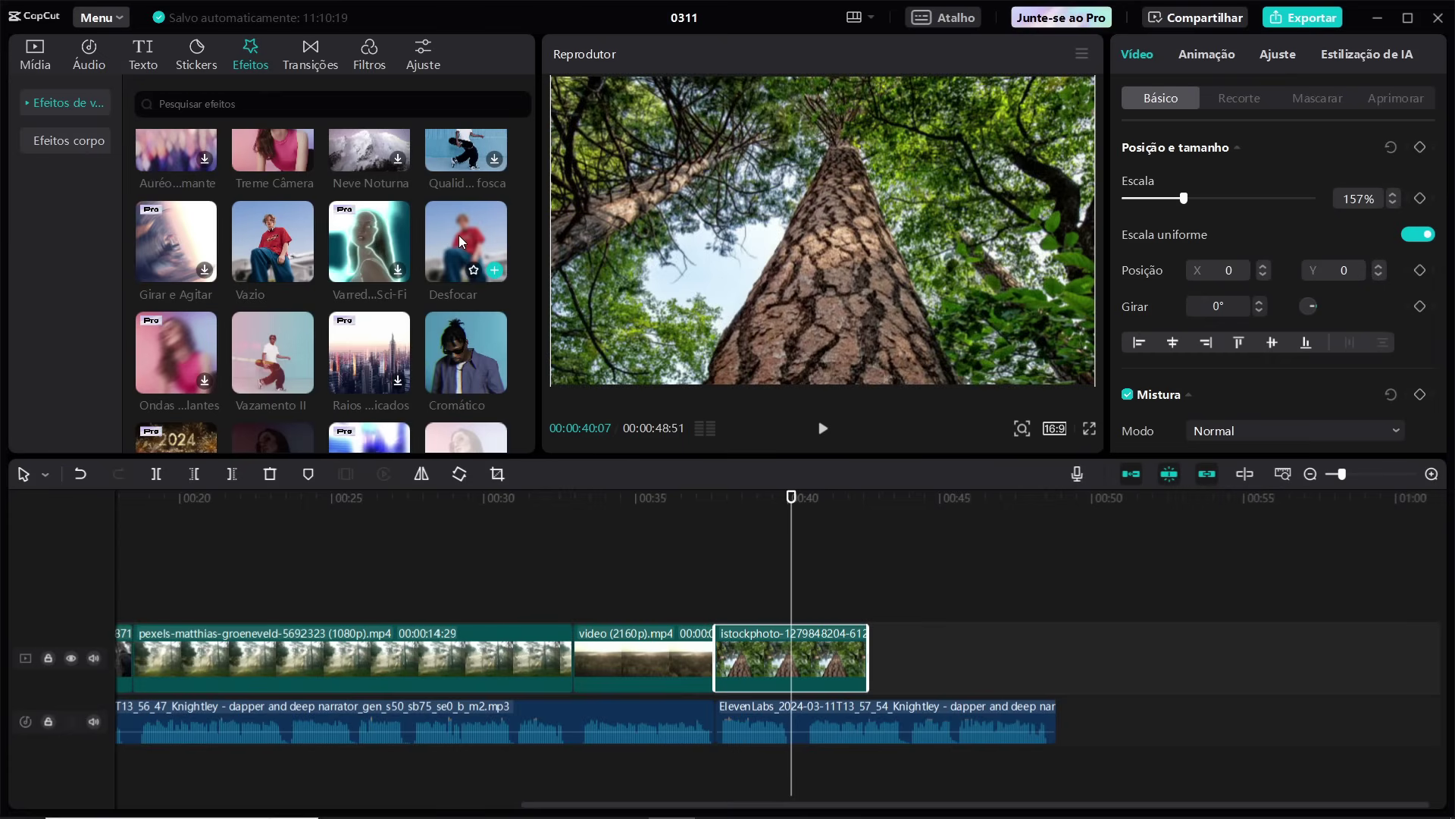
{"action": "left_click_drag", "start_coordinate": [459, 241], "coordinate": [740, 648]}
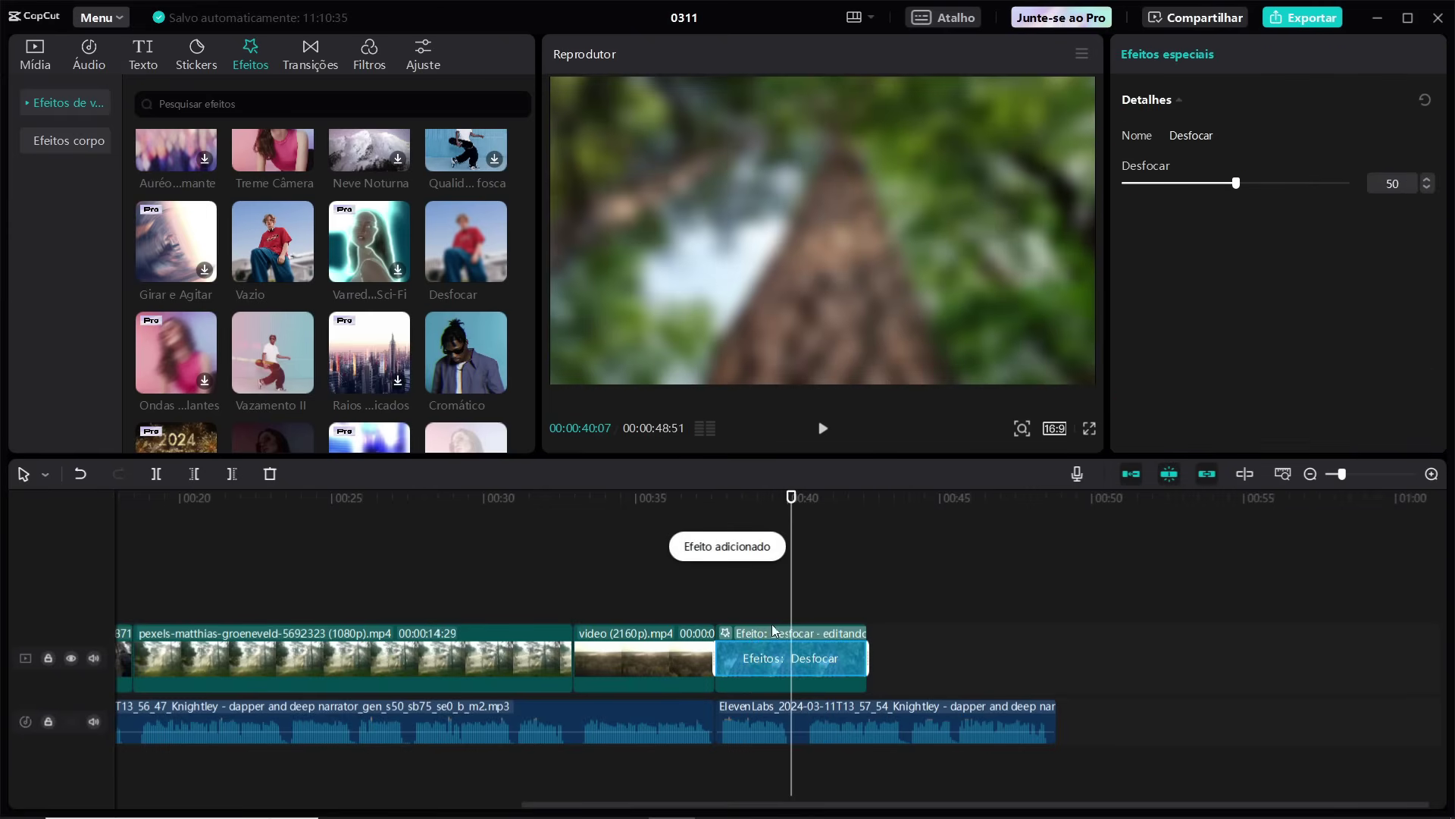
{"action": "left_click_drag", "start_coordinate": [1240, 185], "coordinate": [1190, 191]}
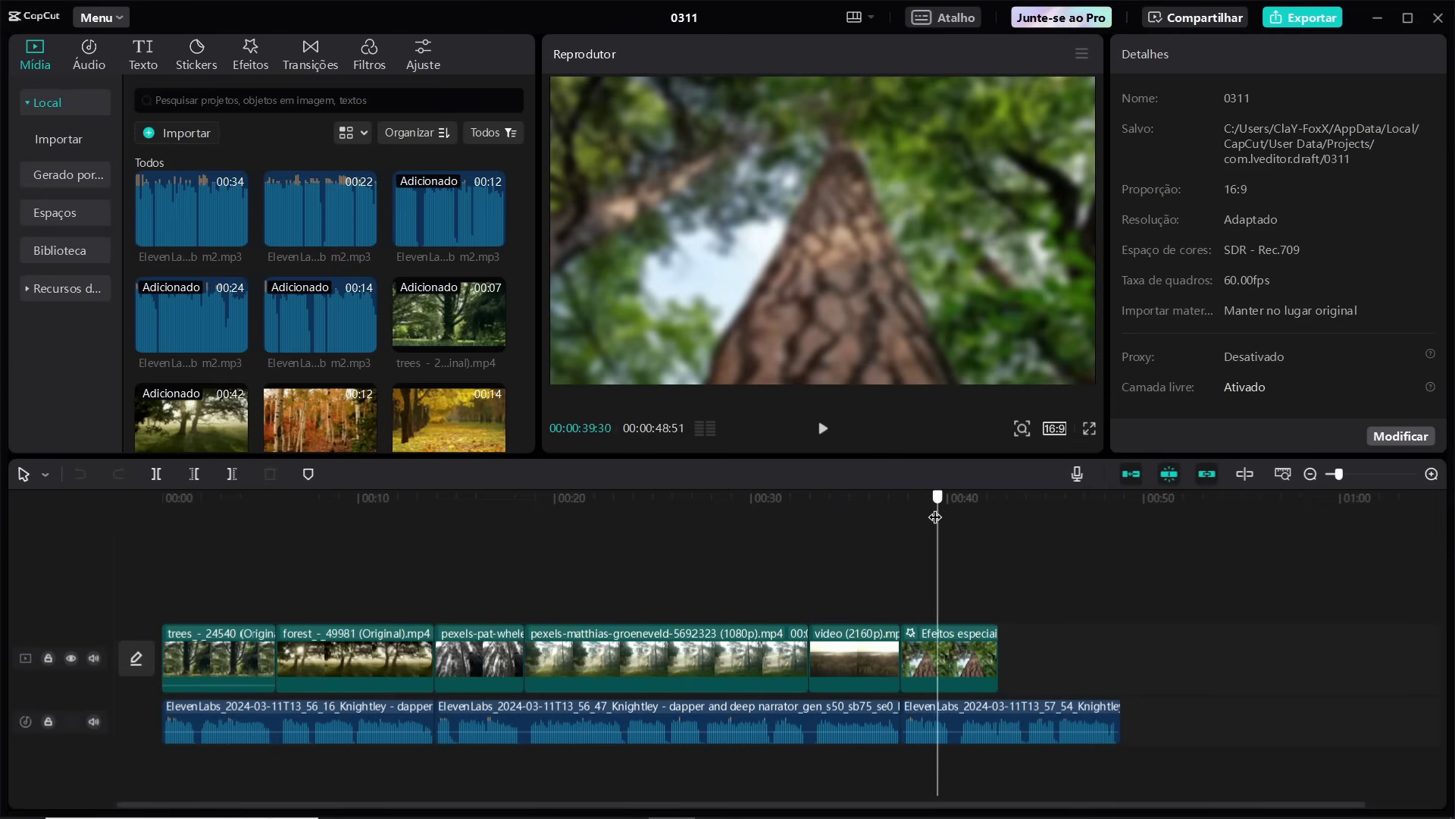
Place a second copy of the pine trunk photo on a new track directly above the blurred one.
{"action": "scroll", "coordinate": [384, 338], "scroll_direction": "down", "scroll_amount": 5}
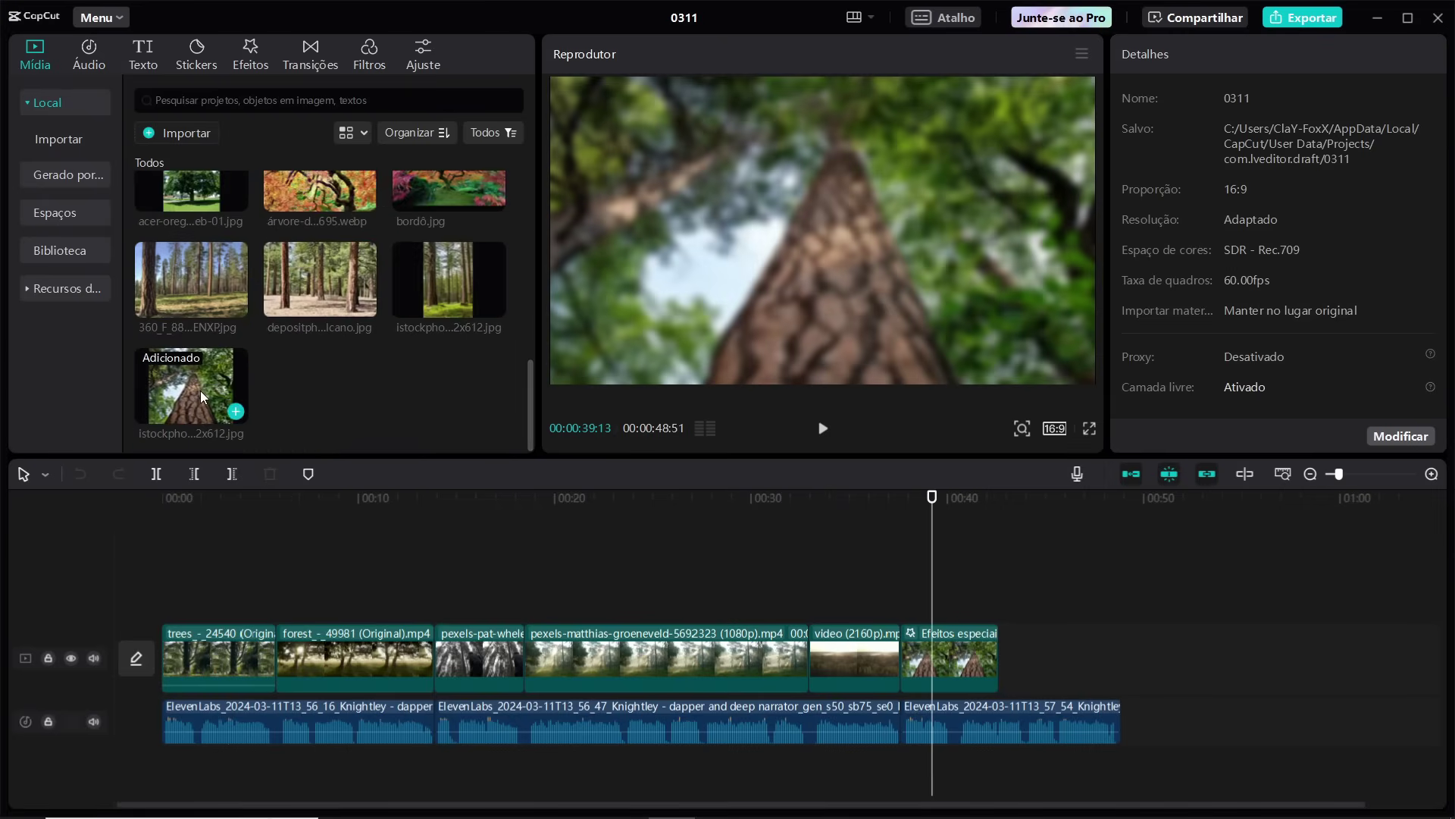
{"action": "left_click_drag", "start_coordinate": [201, 390], "coordinate": [904, 593]}
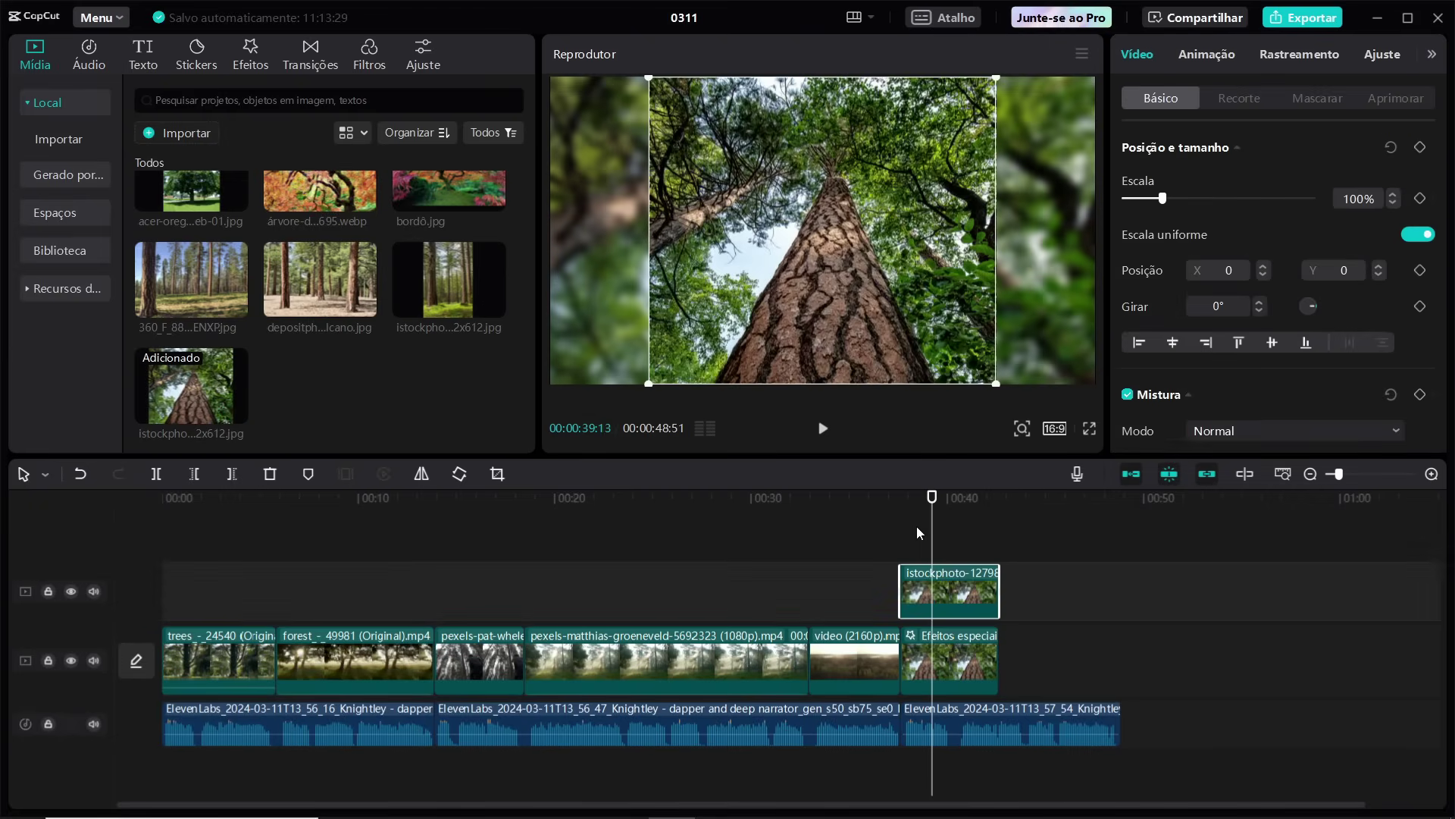
Apply the Zoom 1 combination animation to the upper copy of the pine trunk photo and preview it.
{"action": "mouse_move", "coordinate": [932, 497]}
{"action": "left_mouse_down"}
{"action": "mouse_move", "coordinate": [890, 498]}
{"action": "mouse_move", "coordinate": [926, 497]}
{"action": "left_mouse_up"}
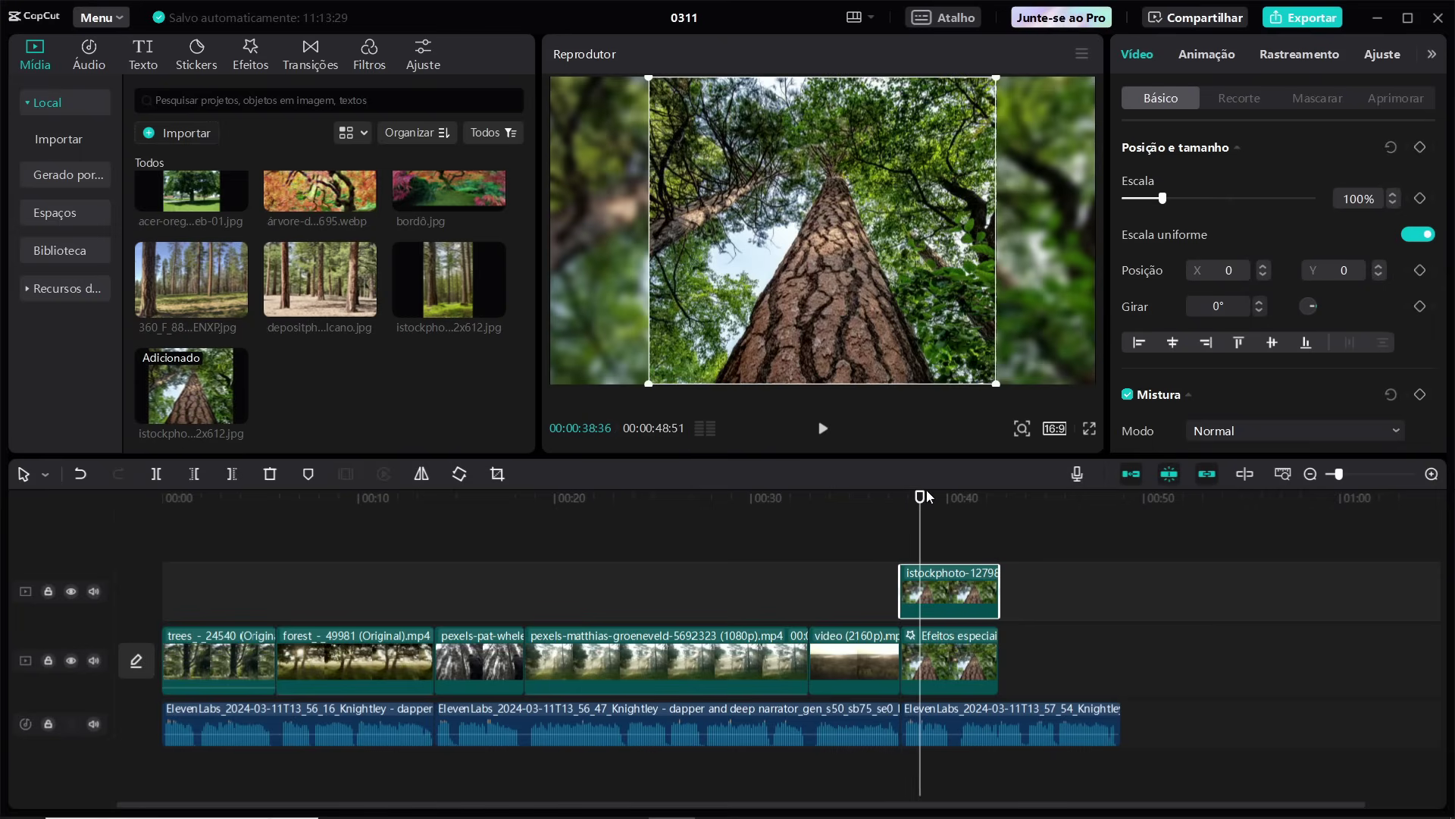
{"action": "left_click", "coordinate": [1036, 670]}
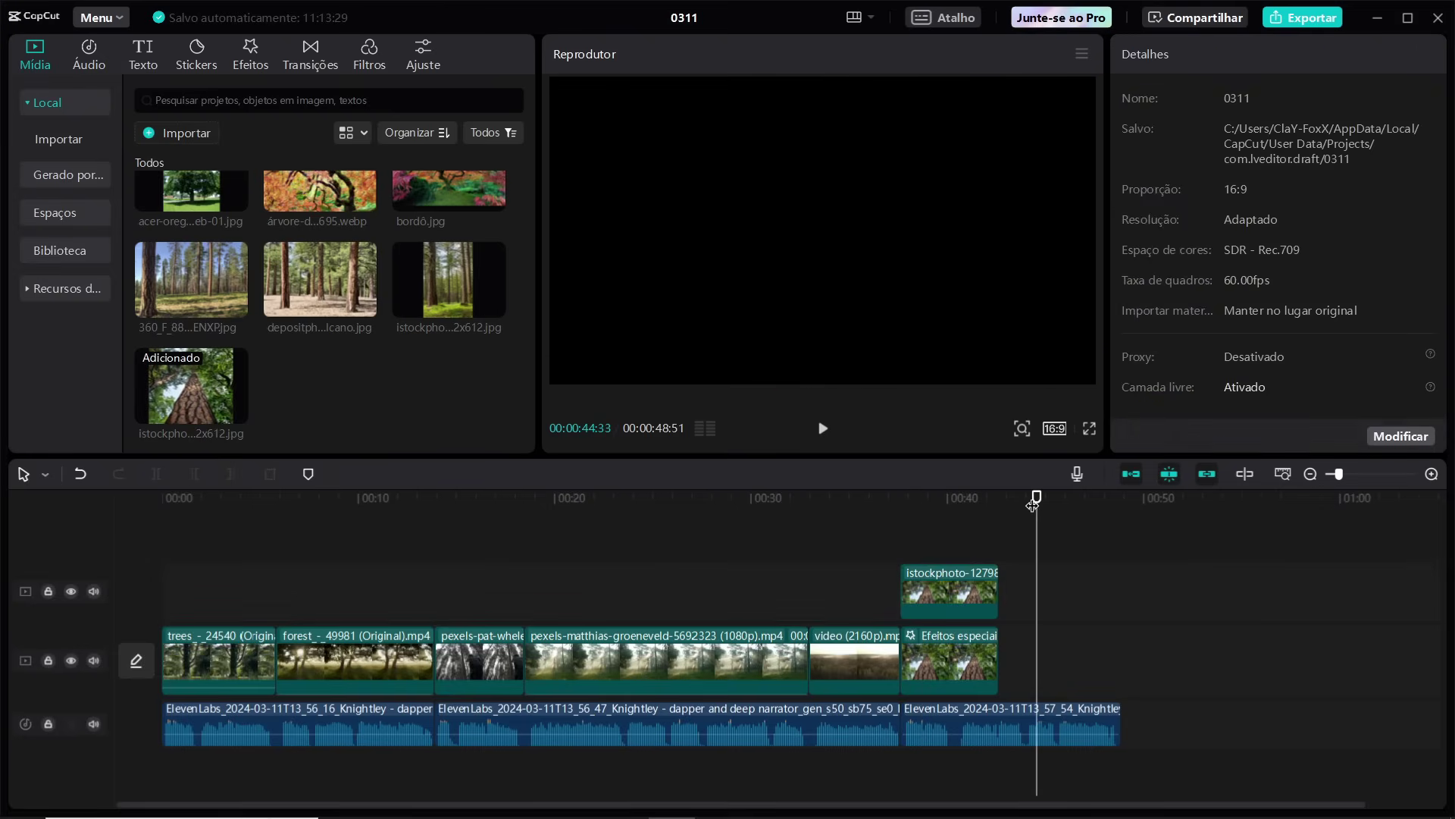
{"action": "left_click_drag", "start_coordinate": [1032, 504], "coordinate": [924, 518]}
{"action": "left_click", "coordinate": [835, 257]}
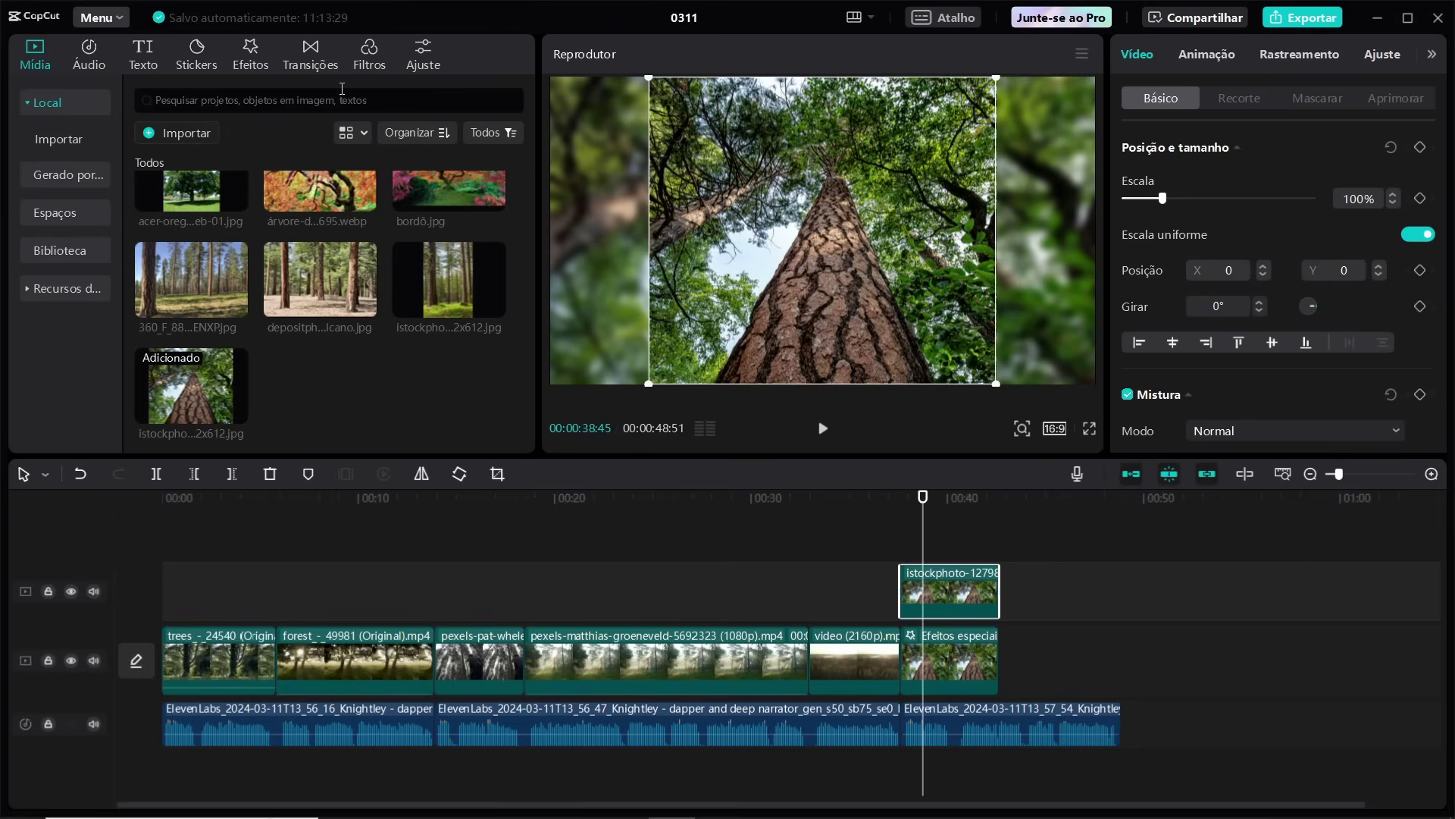
{"action": "left_click", "coordinate": [1208, 55]}
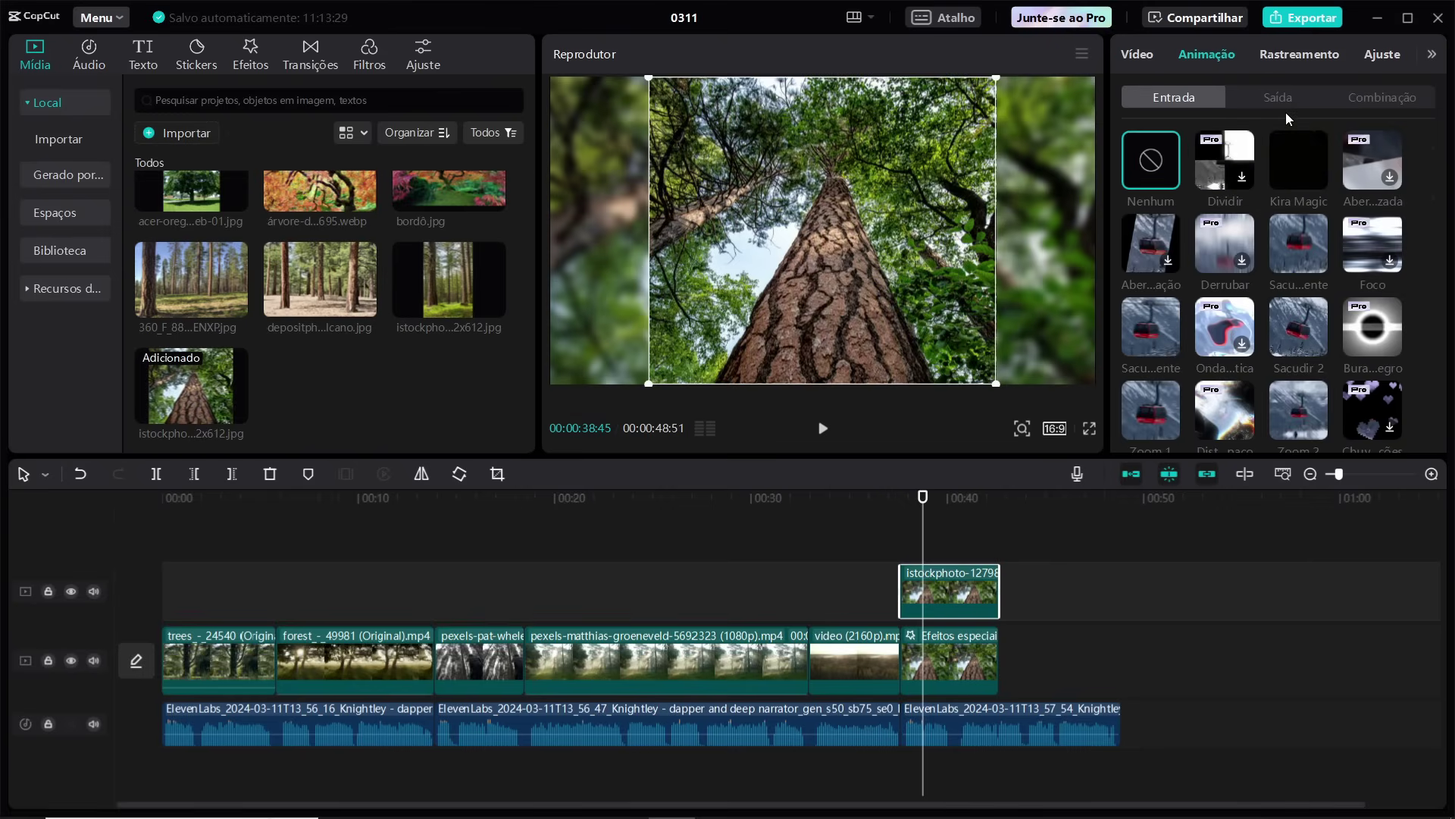
{"action": "left_click", "coordinate": [1367, 100]}
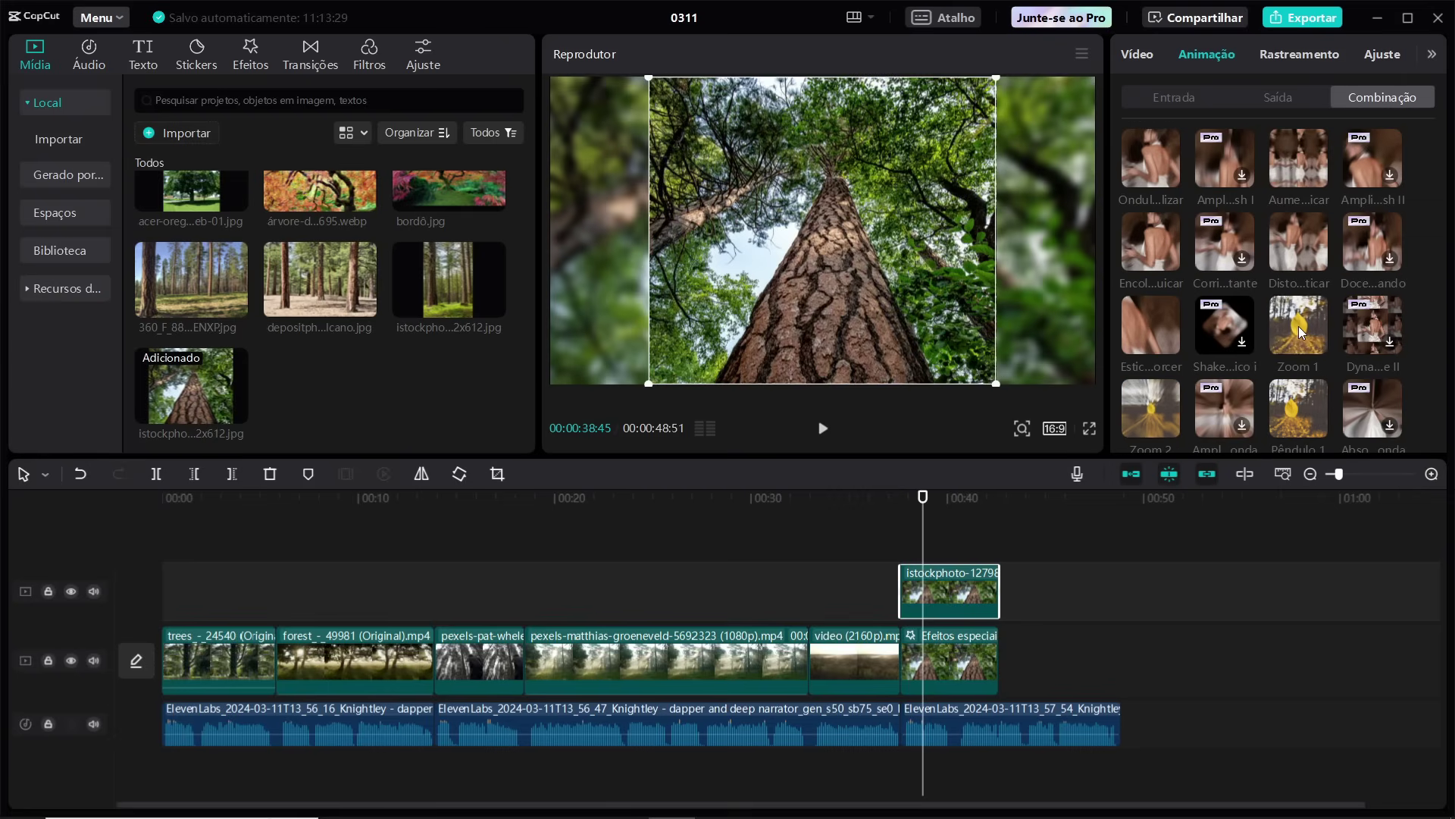
{"action": "left_click", "coordinate": [1301, 333]}
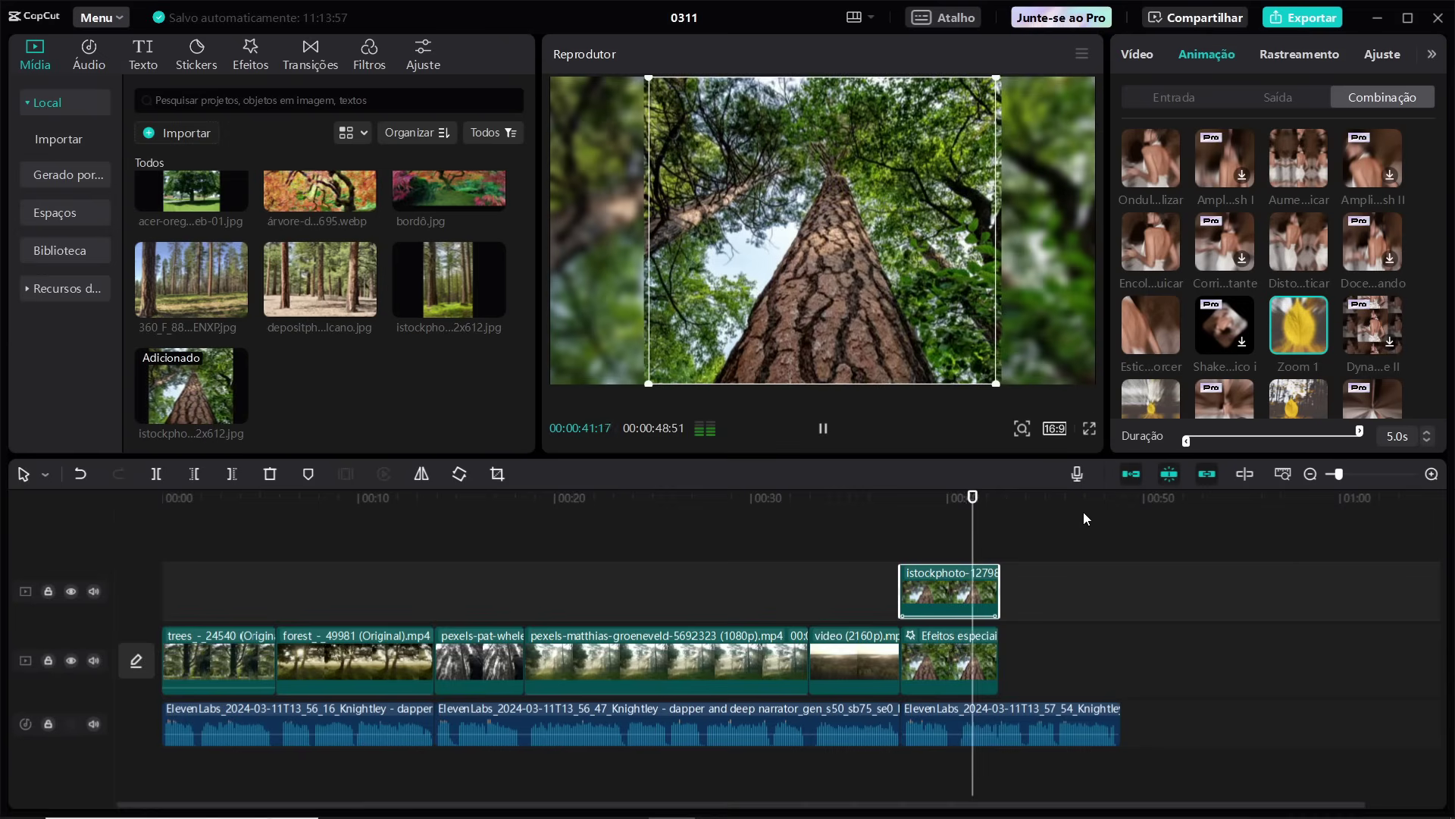
{"action": "key", "text": "space"}
Trim both stacked pine trunk photos together so they end at 00:00:40:23.
{"action": "left_click", "coordinate": [955, 502]}
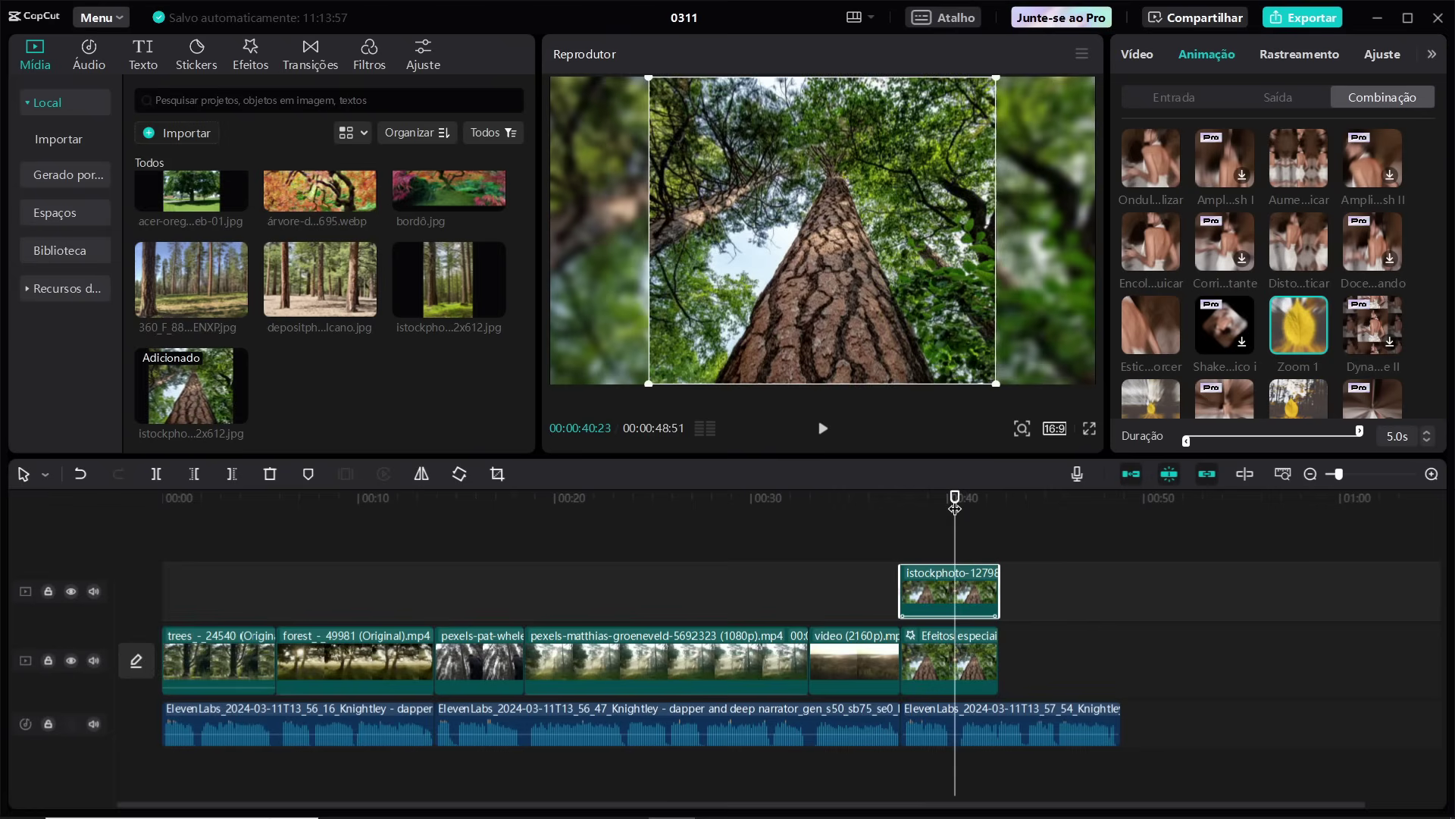
{"action": "left_click", "coordinate": [1018, 667]}
{"action": "left_click", "coordinate": [989, 663]}
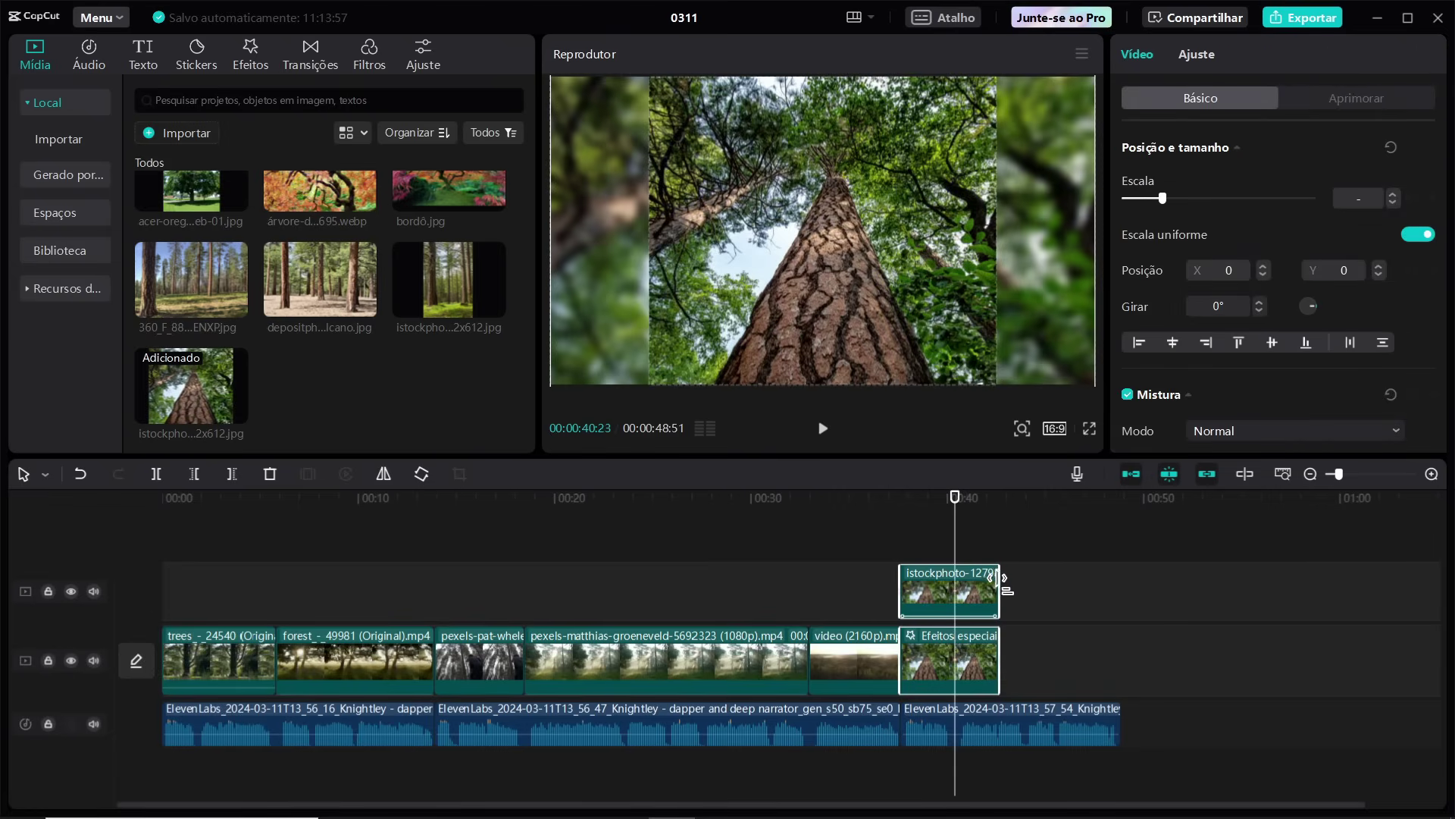
{"action": "left_click_drag", "start_coordinate": [998, 582], "coordinate": [957, 582]}
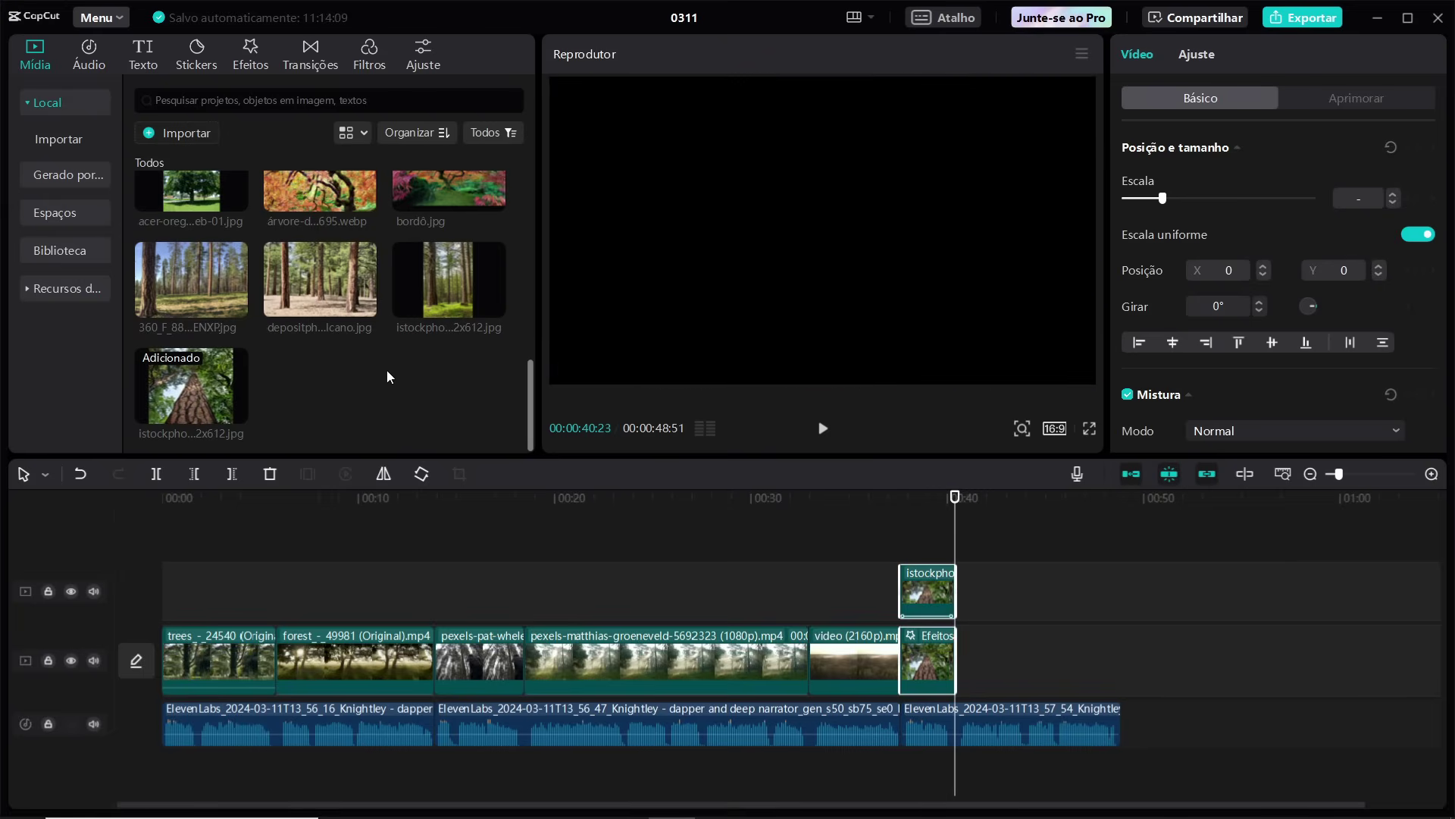
Add the sunny pine forest photo starting with 360_F_88 directly after the trunk photo, scaled to 118% to fill the frame.
{"action": "left_click", "coordinate": [297, 275]}
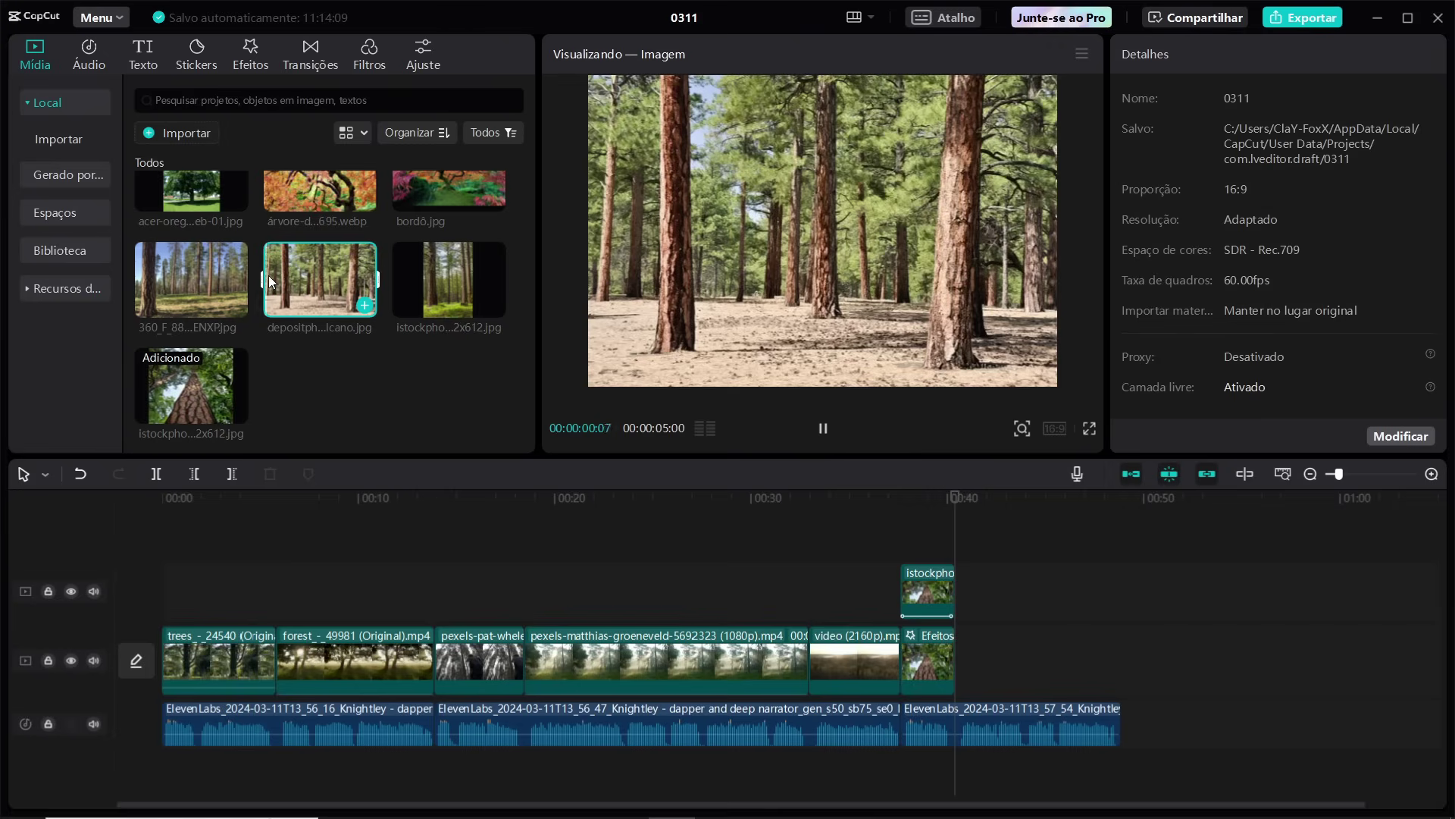
{"action": "left_click", "coordinate": [198, 268]}
{"action": "left_click_drag", "start_coordinate": [198, 269], "coordinate": [956, 656]}
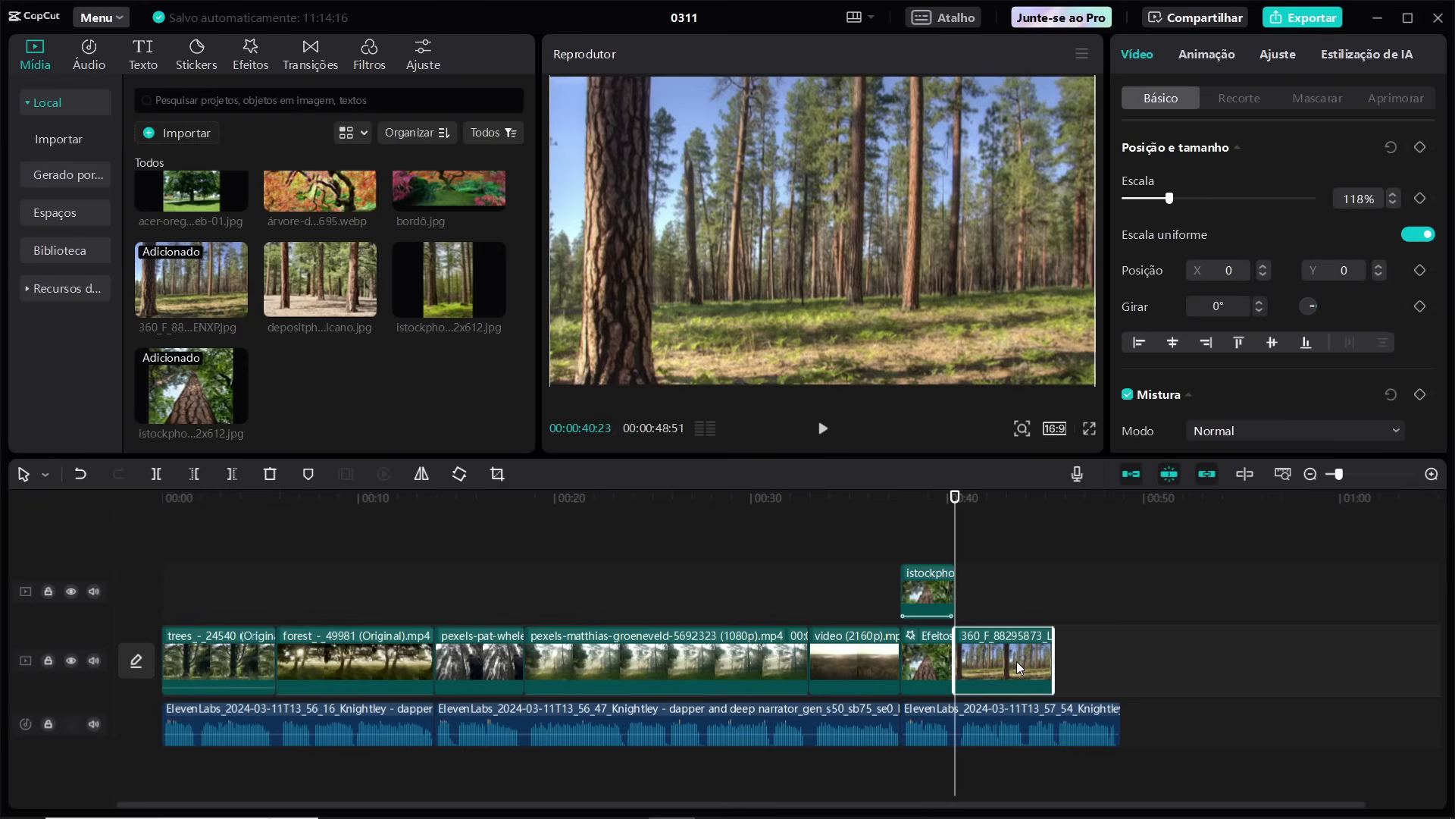
Apply the rightward distortion combination animation to the pine forest photo and extend the photo to the end of the narration.
{"action": "left_click", "coordinate": [1201, 55]}
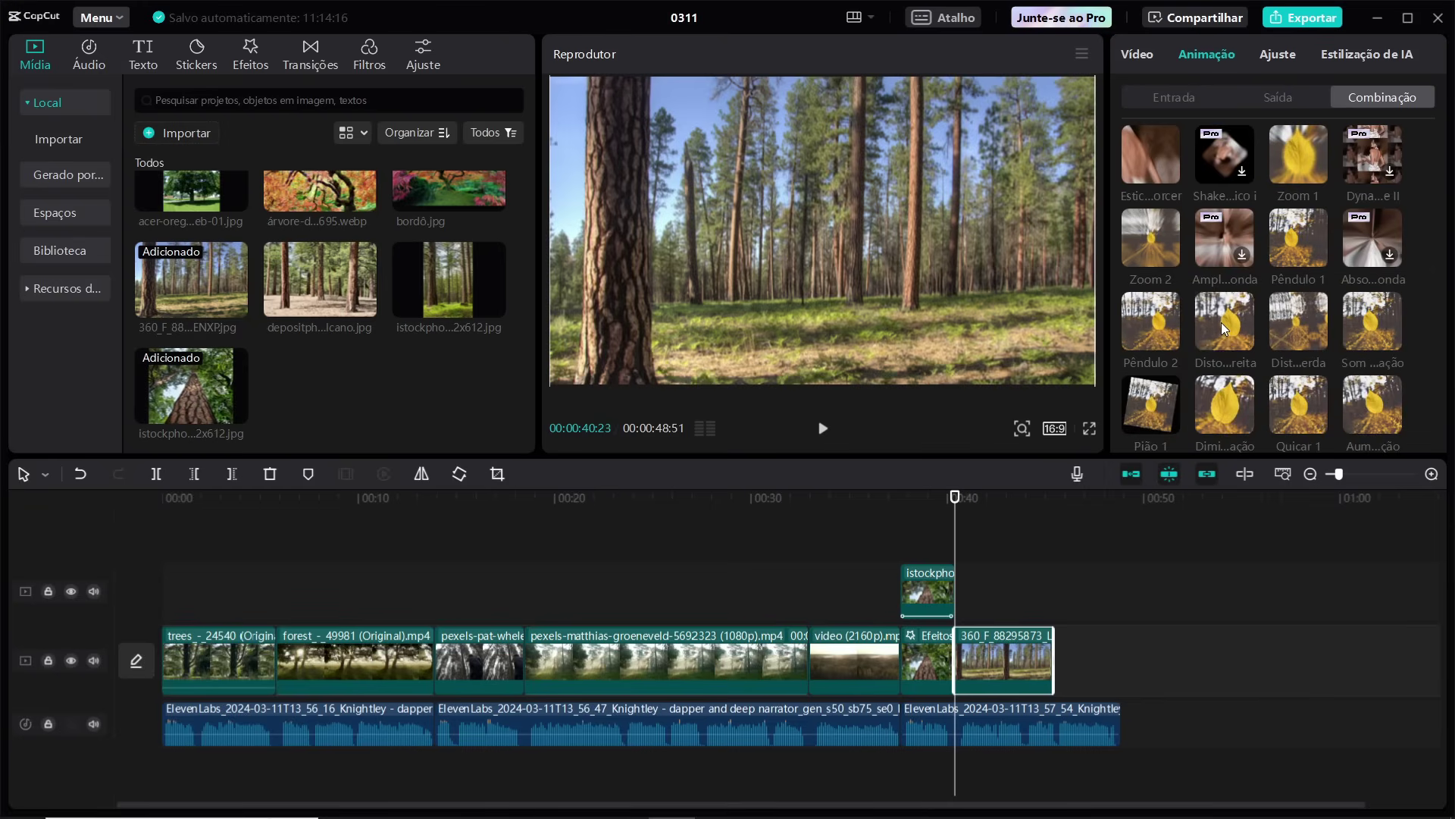
{"action": "left_click", "coordinate": [1221, 321]}
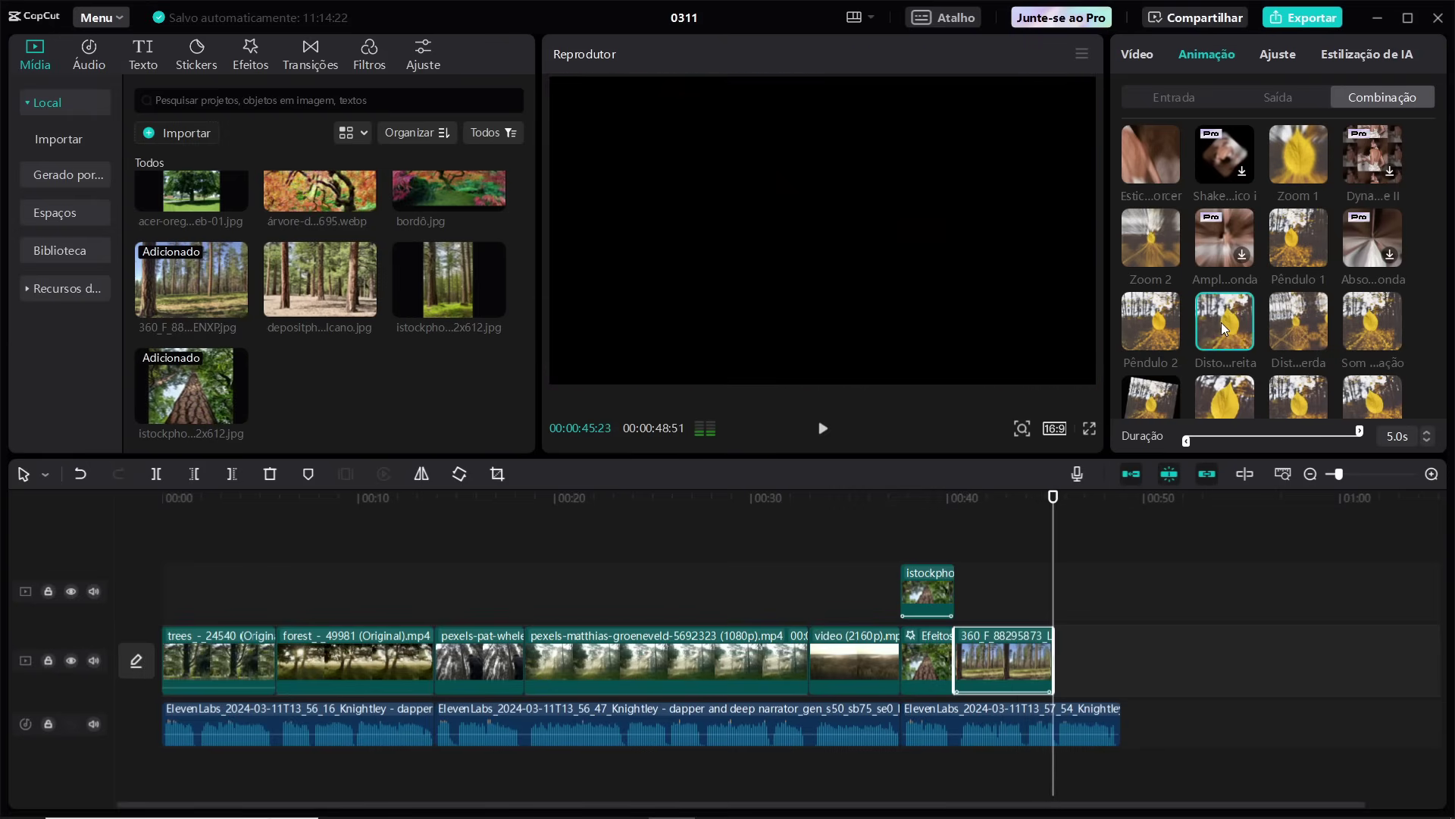
{"action": "left_click_drag", "start_coordinate": [1053, 667], "coordinate": [1116, 667]}
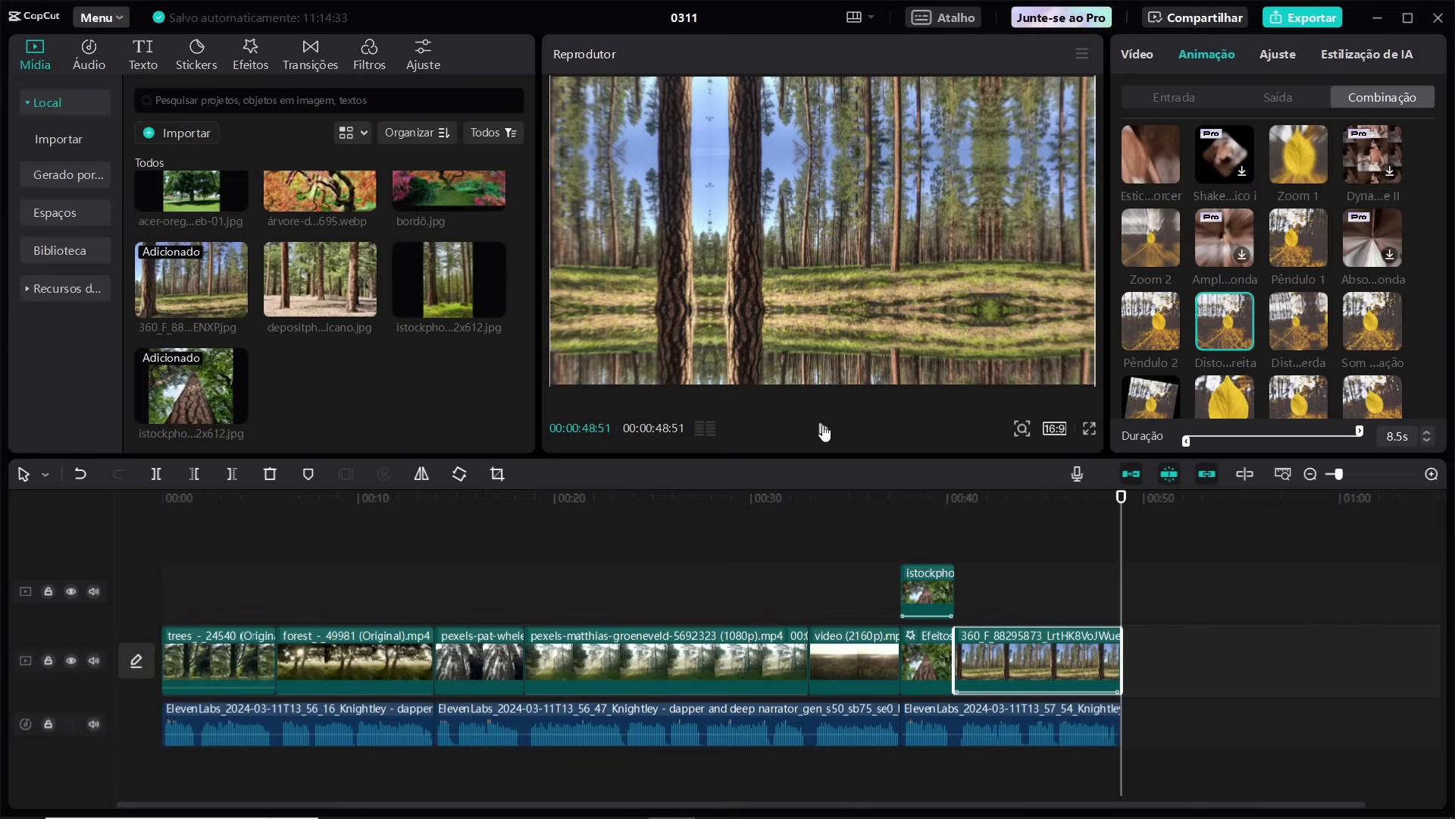
Review the assembled montage and combine all its video clips and photos into one compound clip.
{"action": "left_click_drag", "start_coordinate": [1121, 500], "coordinate": [375, 523]}
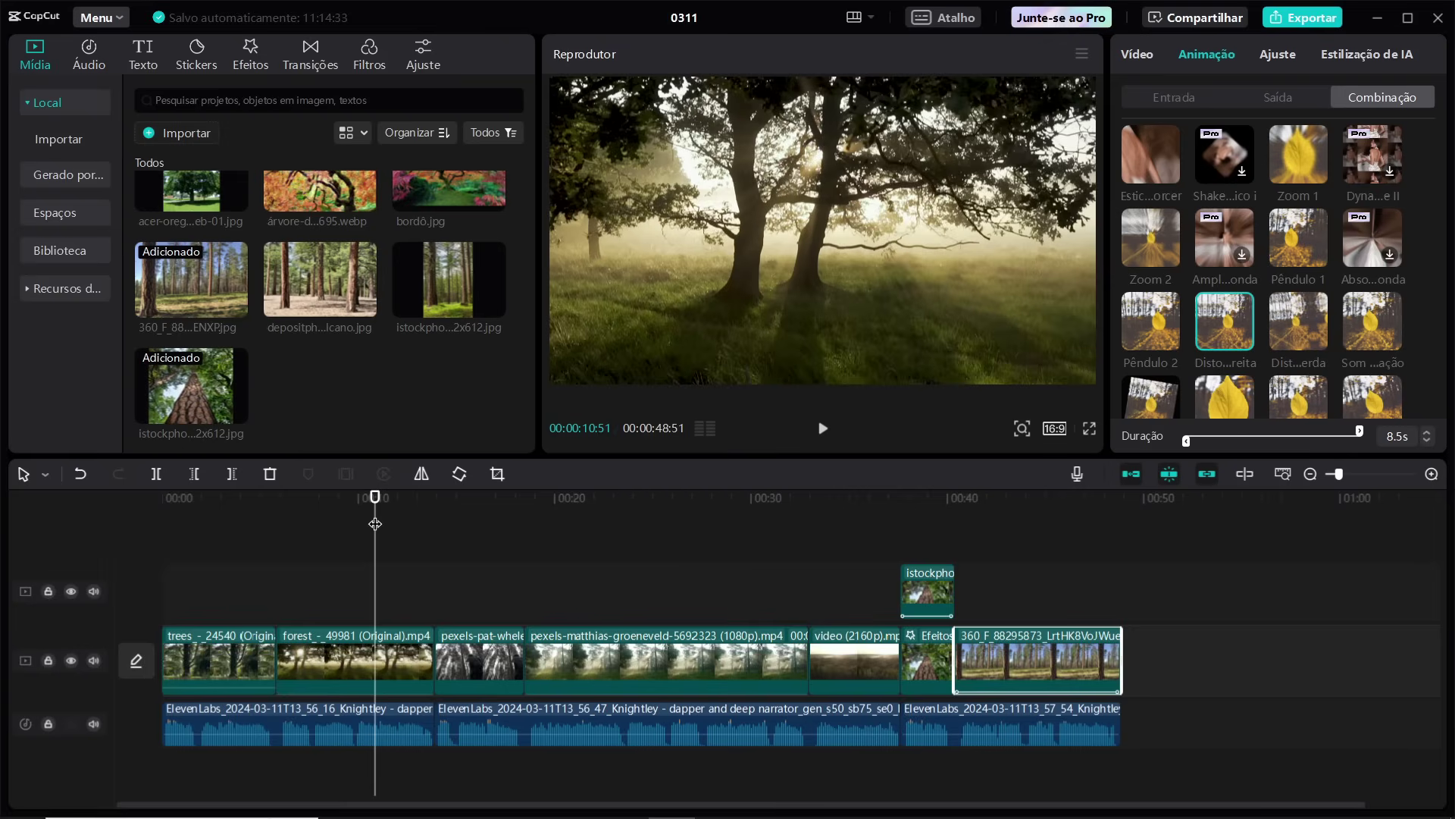
{"action": "left_click_drag", "start_coordinate": [375, 524], "coordinate": [1002, 584]}
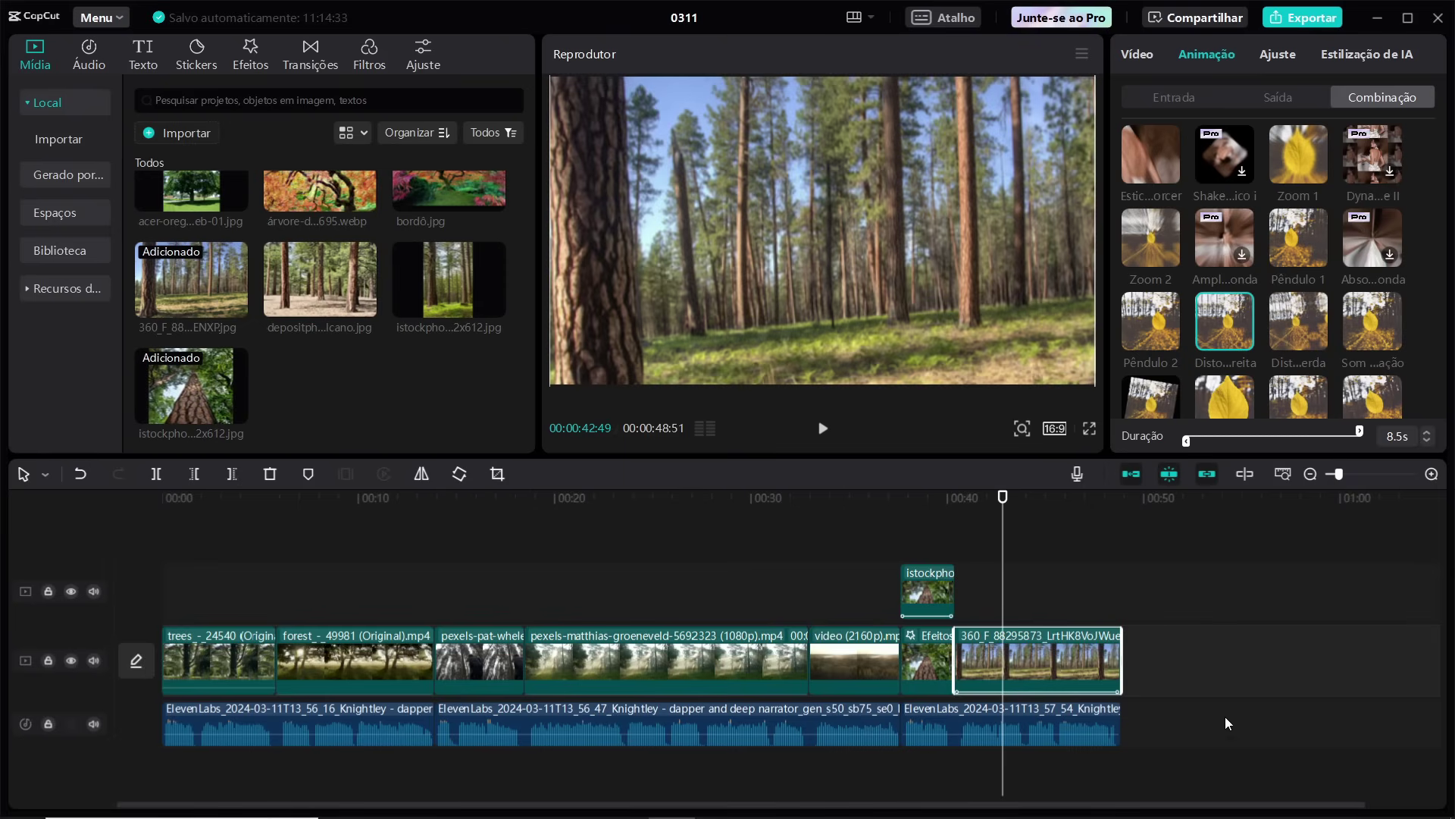
{"action": "left_click_drag", "start_coordinate": [1252, 667], "coordinate": [192, 604]}
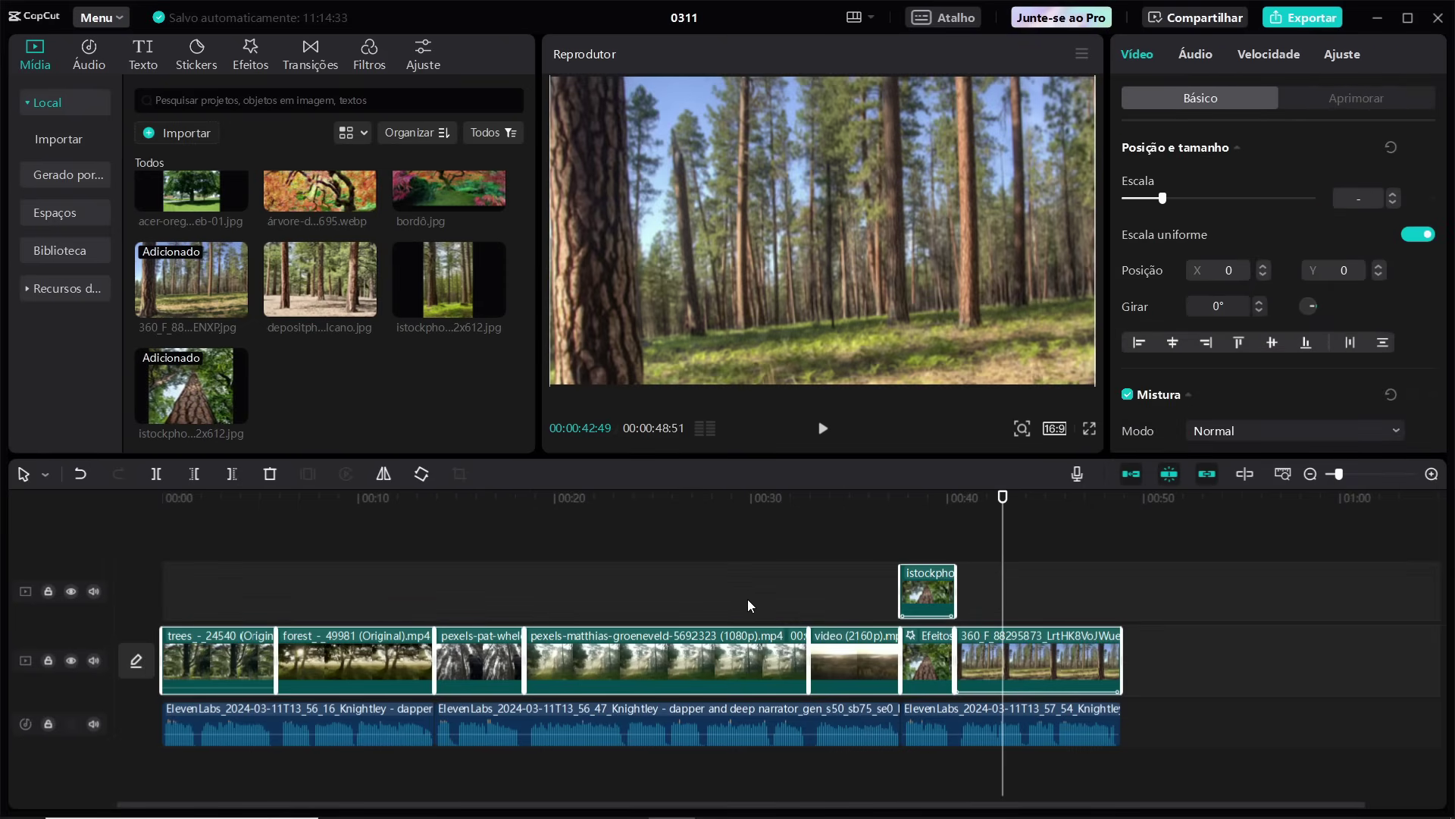
{"action": "left_click_drag", "start_coordinate": [1264, 666], "coordinate": [181, 589]}
{"action": "right_click", "coordinate": [1035, 657]}
{"action": "left_click", "coordinate": [1075, 528]}
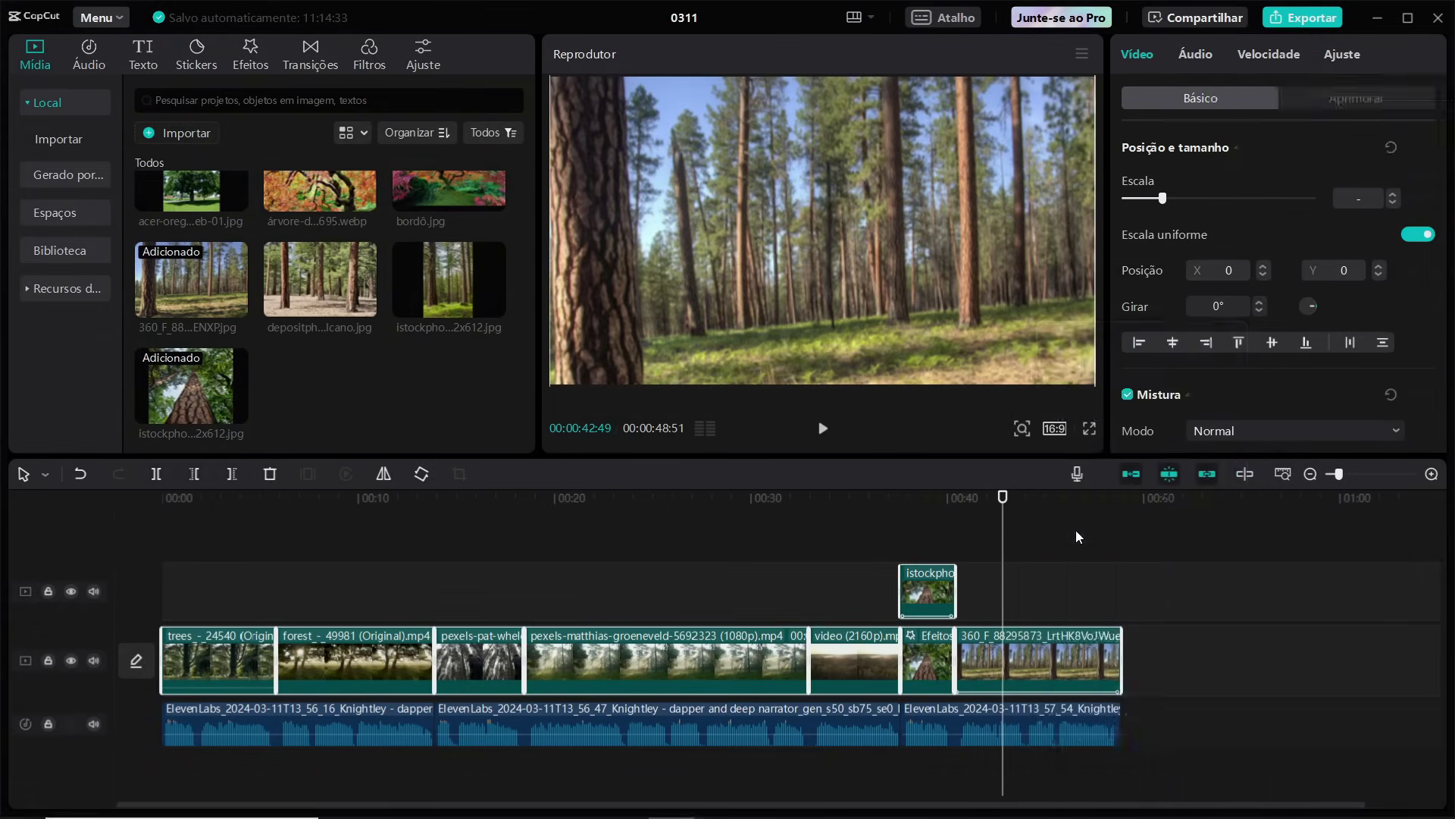
Try a tint (Matiz) of -50 on the compound clip at the hiker shot, and return it to 0.
{"action": "left_click_drag", "start_coordinate": [1002, 512], "coordinate": [585, 657]}
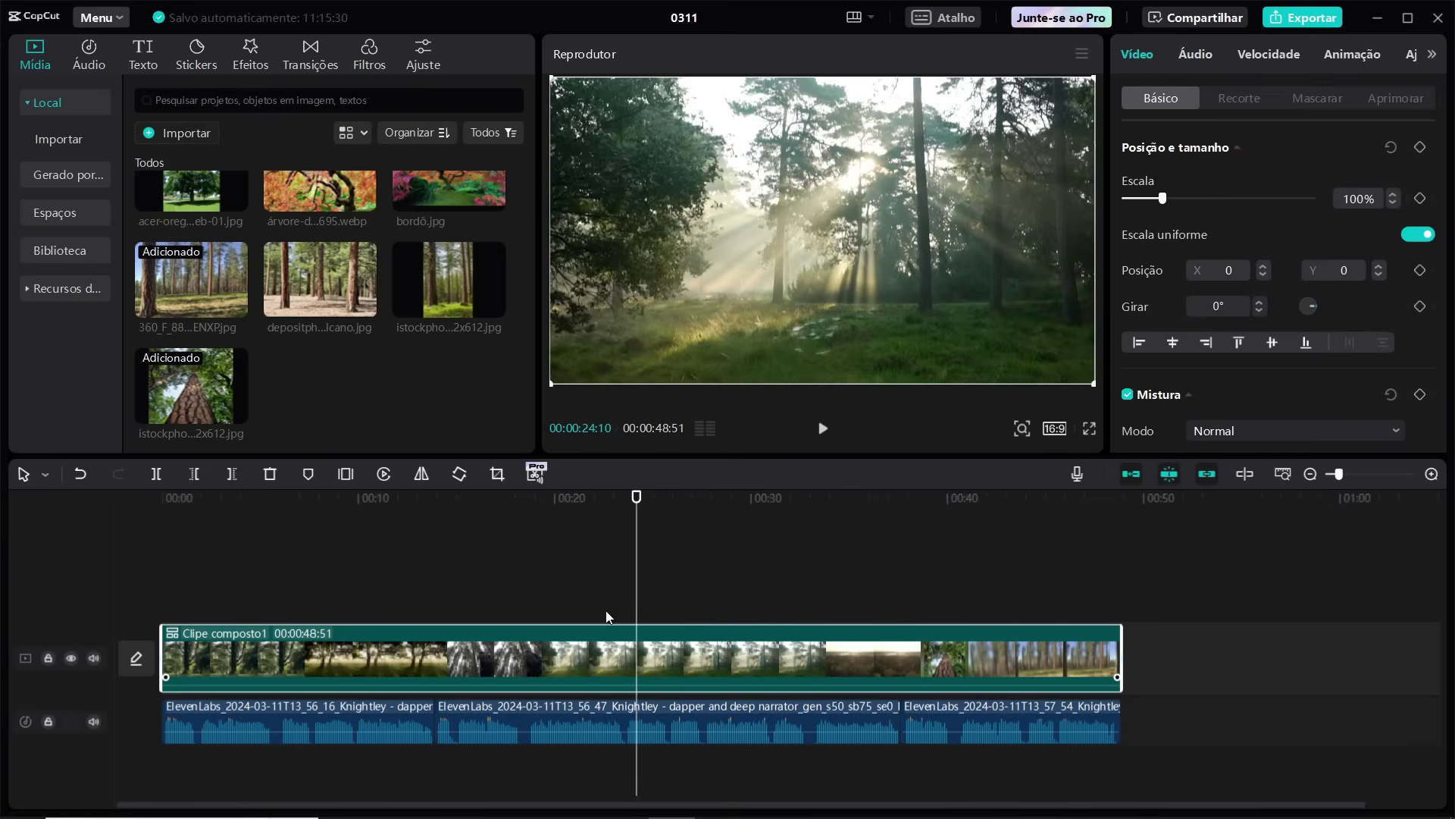
{"action": "left_click_drag", "start_coordinate": [639, 500], "coordinate": [516, 500]}
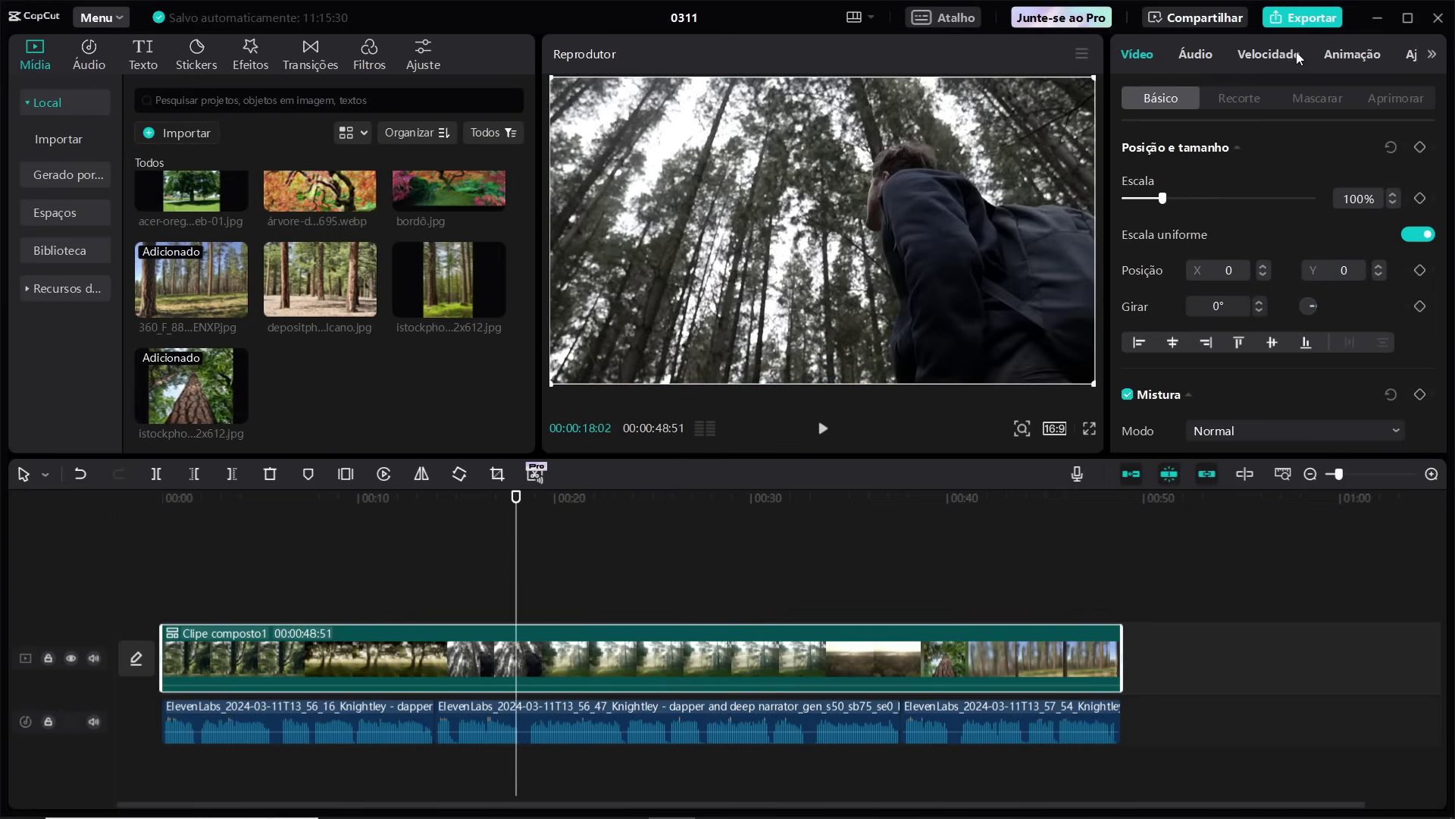
{"action": "scroll", "coordinate": [1357, 63], "scroll_direction": "down", "scroll_amount": 1}
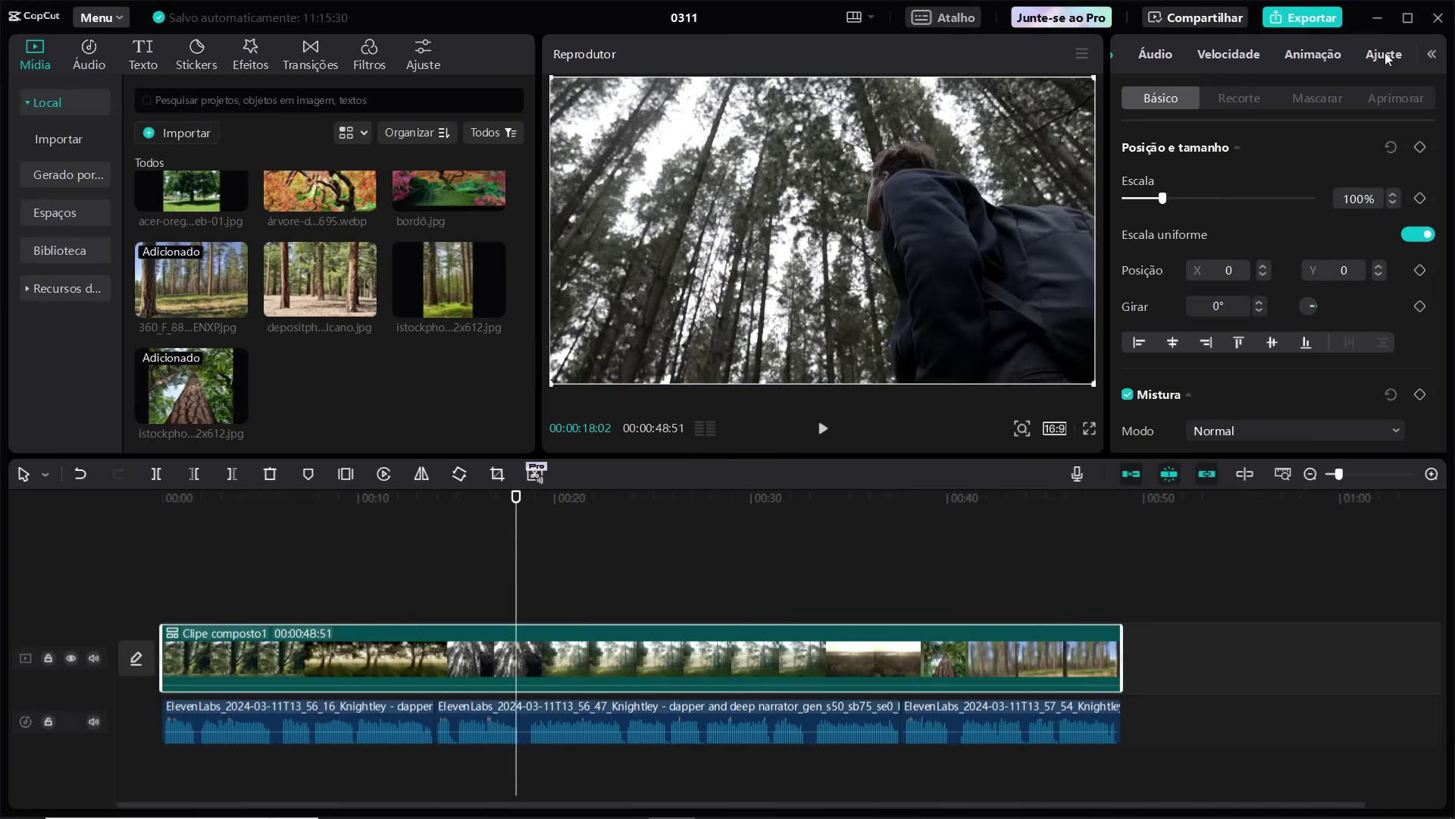
{"action": "left_click", "coordinate": [1384, 54]}
{"action": "scroll", "coordinate": [1239, 270], "scroll_direction": "up", "scroll_amount": 5}
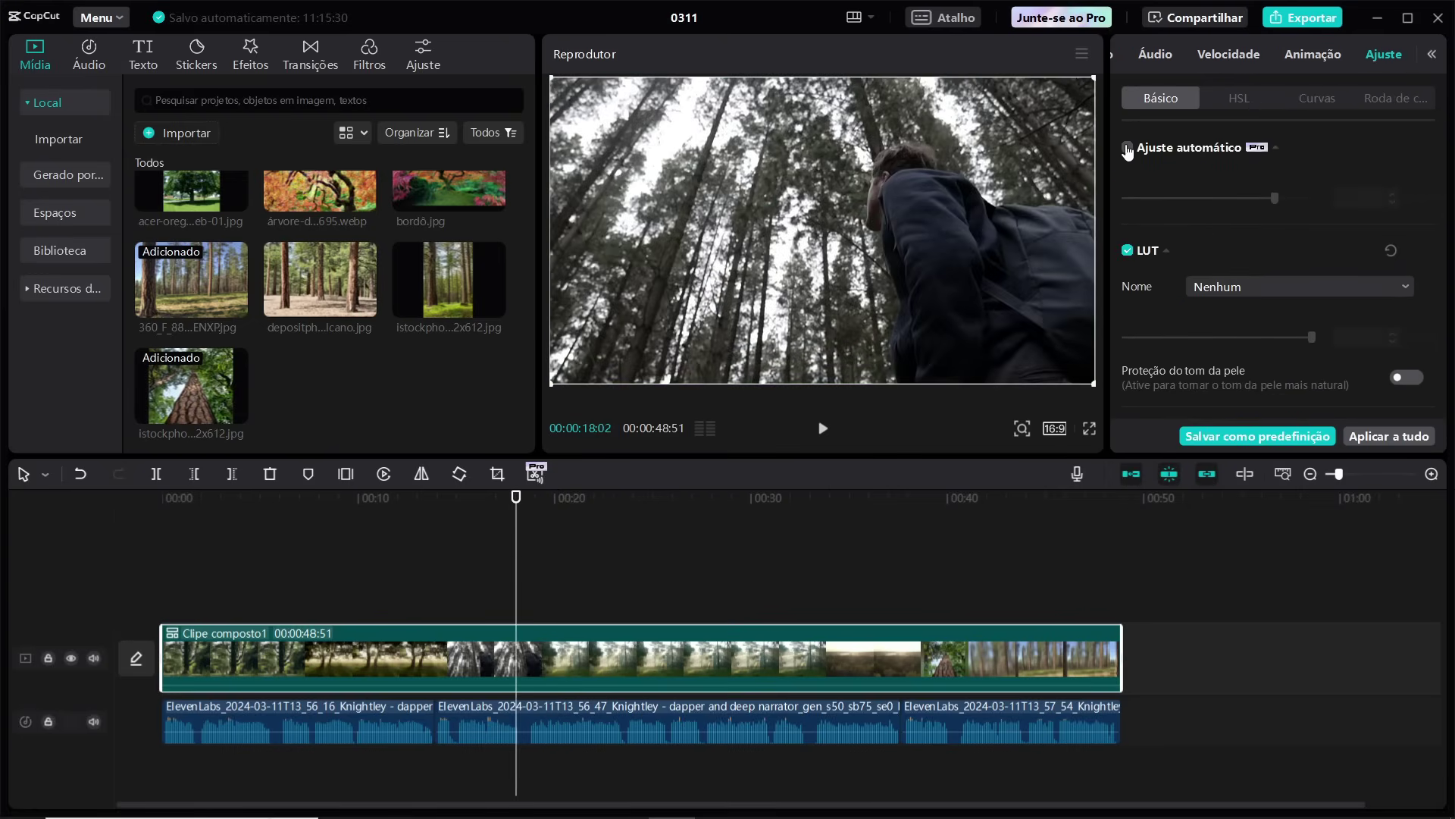
{"action": "scroll", "coordinate": [1228, 244], "scroll_direction": "down", "scroll_amount": 3}
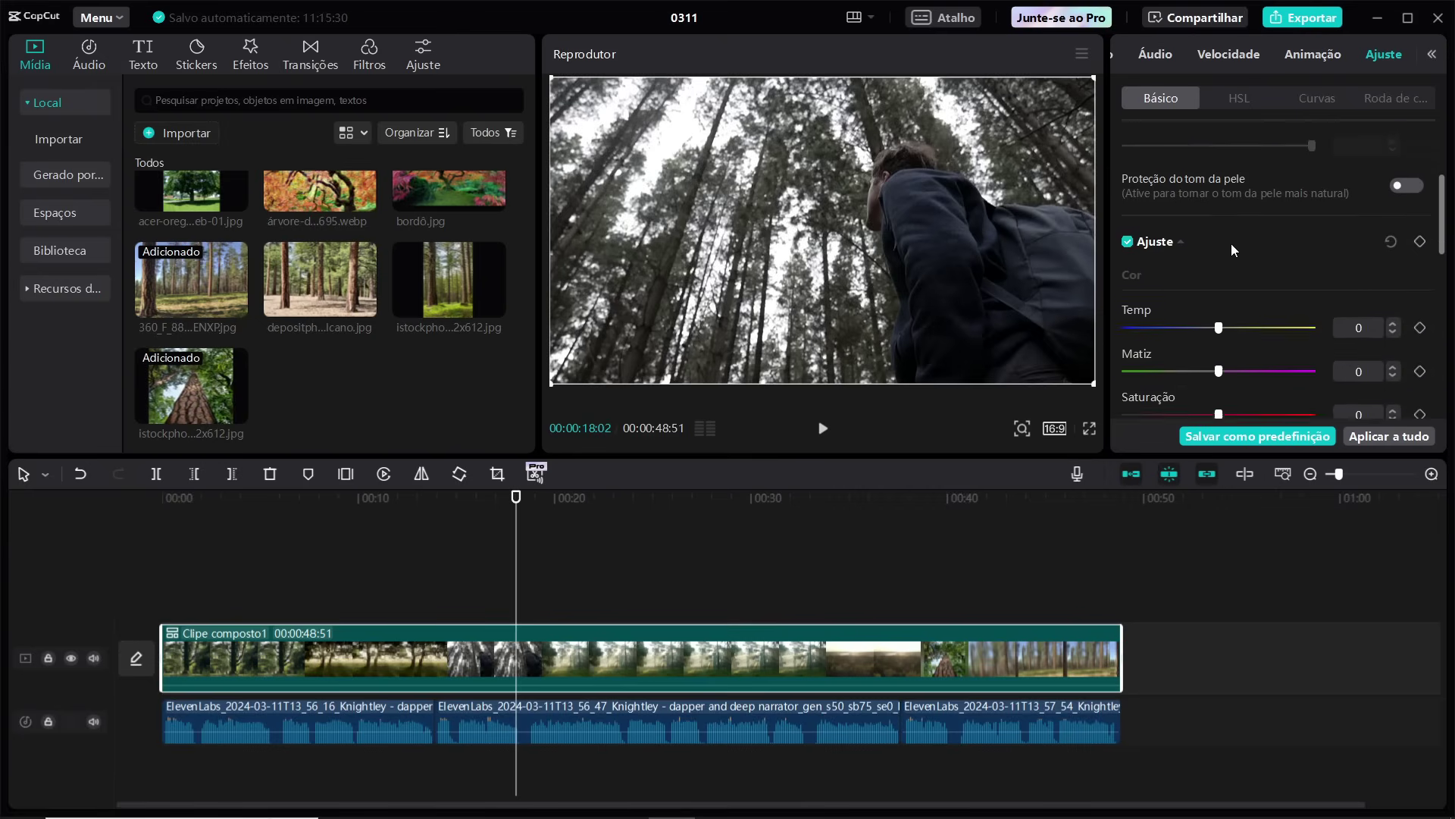
{"action": "scroll", "coordinate": [1231, 243], "scroll_direction": "down", "scroll_amount": 2}
{"action": "mouse_move", "coordinate": [1211, 248]}
{"action": "left_mouse_down"}
{"action": "mouse_move", "coordinate": [1135, 243]}
{"action": "mouse_move", "coordinate": [1380, 257]}
{"action": "mouse_move", "coordinate": [1141, 251]}
{"action": "mouse_move", "coordinate": [1220, 258]}
{"action": "left_mouse_up"}
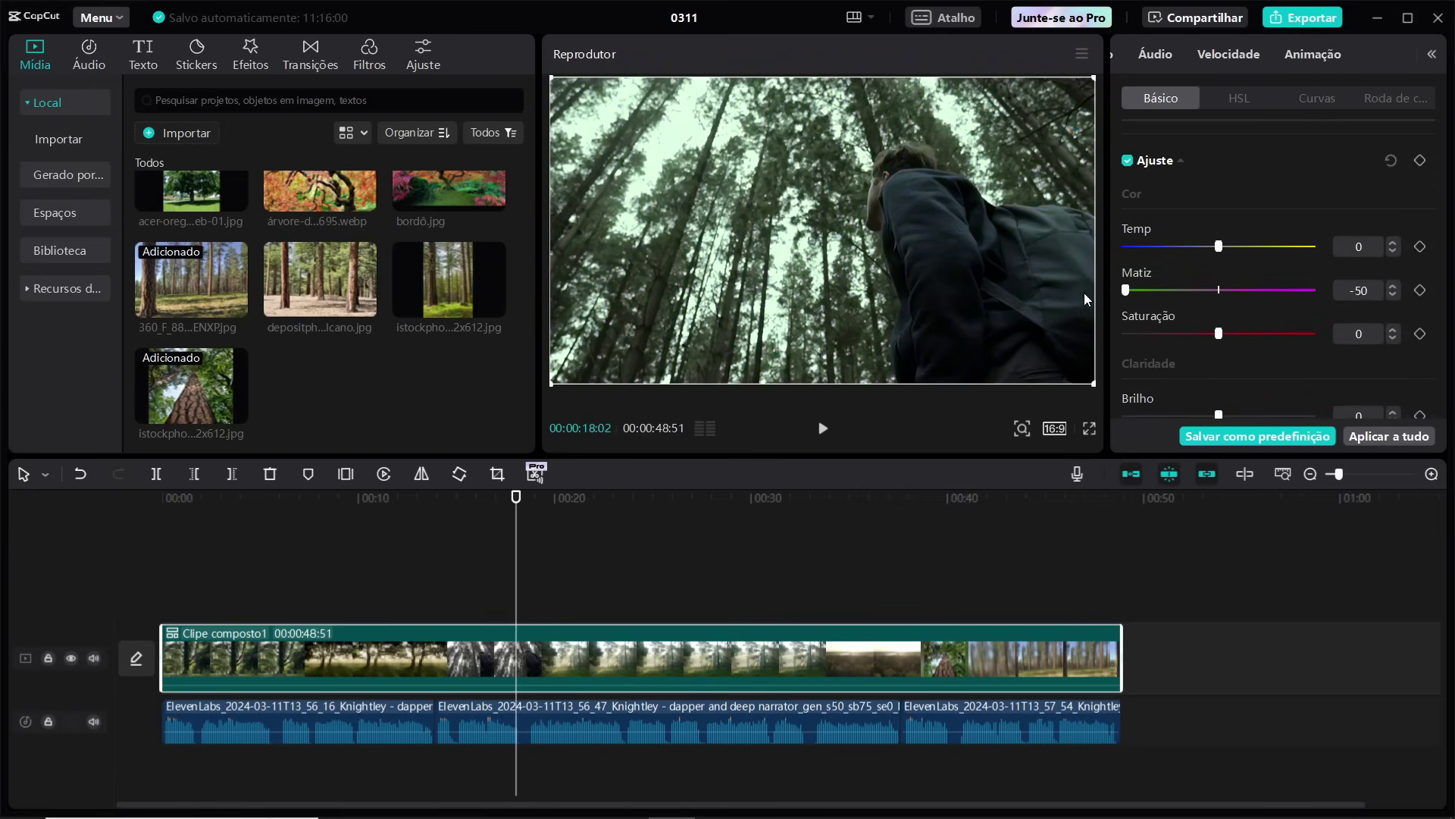
{"action": "left_click_drag", "start_coordinate": [1125, 290], "coordinate": [1249, 353]}
Raise the compound clip's brightness (Brilho) to 8 and its whites to 9.
{"action": "scroll", "coordinate": [1220, 337], "scroll_direction": "down", "scroll_amount": 3}
{"action": "scroll", "coordinate": [1220, 303], "scroll_direction": "down", "scroll_amount": 5}
{"action": "scroll", "coordinate": [1200, 258], "scroll_direction": "up", "scroll_amount": 8}
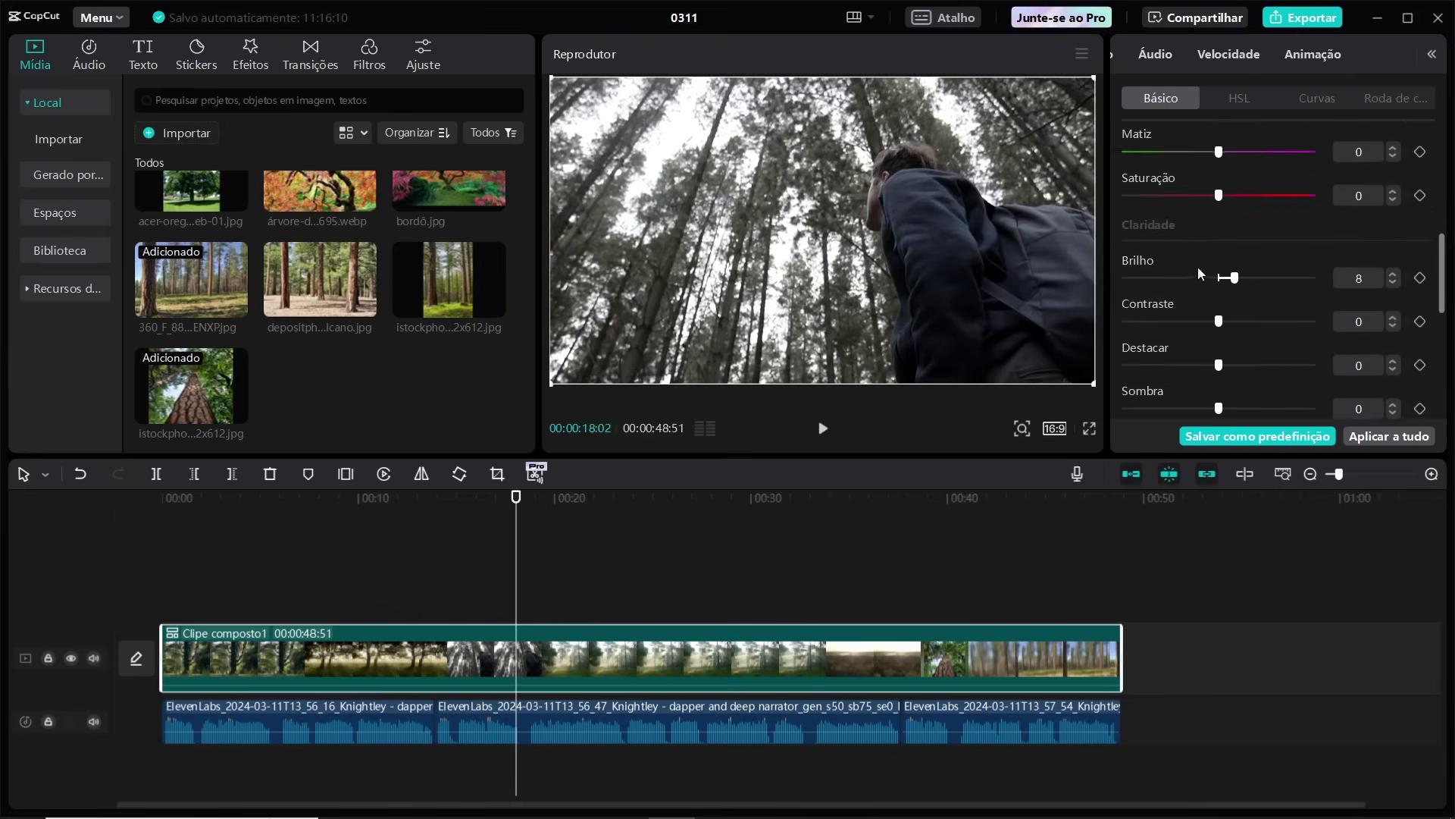
{"action": "scroll", "coordinate": [1203, 273], "scroll_direction": "down", "scroll_amount": 3}
{"action": "mouse_move", "coordinate": [1220, 275]}
{"action": "left_mouse_down"}
{"action": "mouse_move", "coordinate": [1199, 276]}
{"action": "mouse_move", "coordinate": [1271, 282]}
{"action": "mouse_move", "coordinate": [1143, 278]}
{"action": "mouse_move", "coordinate": [1199, 279]}
{"action": "mouse_move", "coordinate": [1181, 278]}
{"action": "mouse_move", "coordinate": [1250, 318]}
{"action": "mouse_move", "coordinate": [1198, 319]}
{"action": "mouse_move", "coordinate": [1249, 323]}
{"action": "mouse_move", "coordinate": [1253, 311]}
{"action": "mouse_move", "coordinate": [1167, 294]}
{"action": "mouse_move", "coordinate": [1171, 337]}
{"action": "mouse_move", "coordinate": [1247, 338]}
{"action": "mouse_move", "coordinate": [1164, 289]}
{"action": "mouse_move", "coordinate": [1228, 290]}
{"action": "left_mouse_up"}
{"action": "scroll", "coordinate": [1253, 310], "scroll_direction": "down", "scroll_amount": 2}
{"action": "scroll", "coordinate": [1242, 330], "scroll_direction": "down", "scroll_amount": 2}
{"action": "scroll", "coordinate": [1219, 316], "scroll_direction": "down", "scroll_amount": 2}
{"action": "scroll", "coordinate": [1240, 307], "scroll_direction": "down", "scroll_amount": 1}
{"action": "scroll", "coordinate": [1240, 307], "scroll_direction": "down", "scroll_amount": 2}
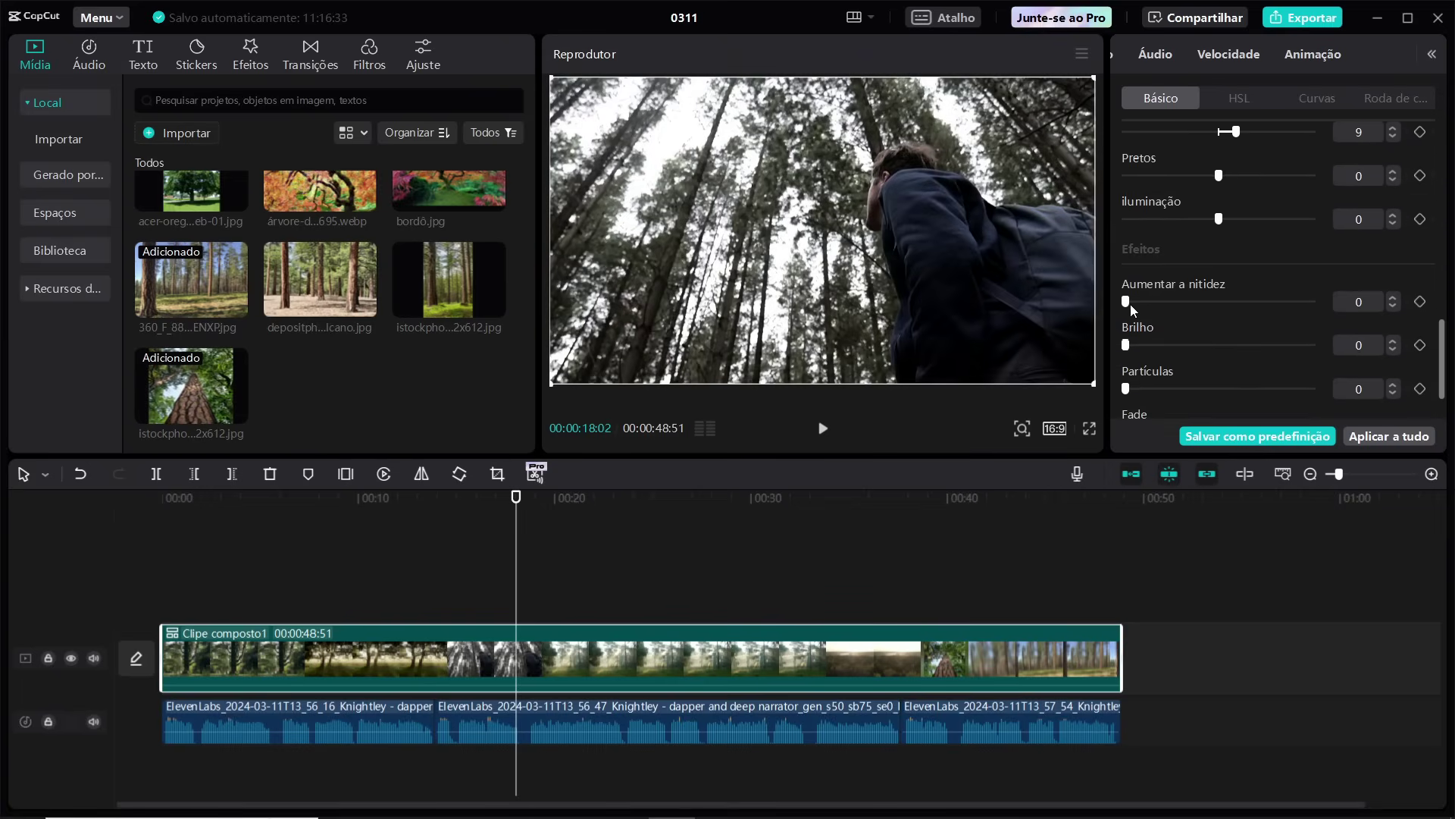
Set the compound clip's sharpening (Aumentar a nitidez) to 49 and its vignette (Vinheta) to 13.
{"action": "left_click_drag", "start_coordinate": [1127, 302], "coordinate": [1198, 299]}
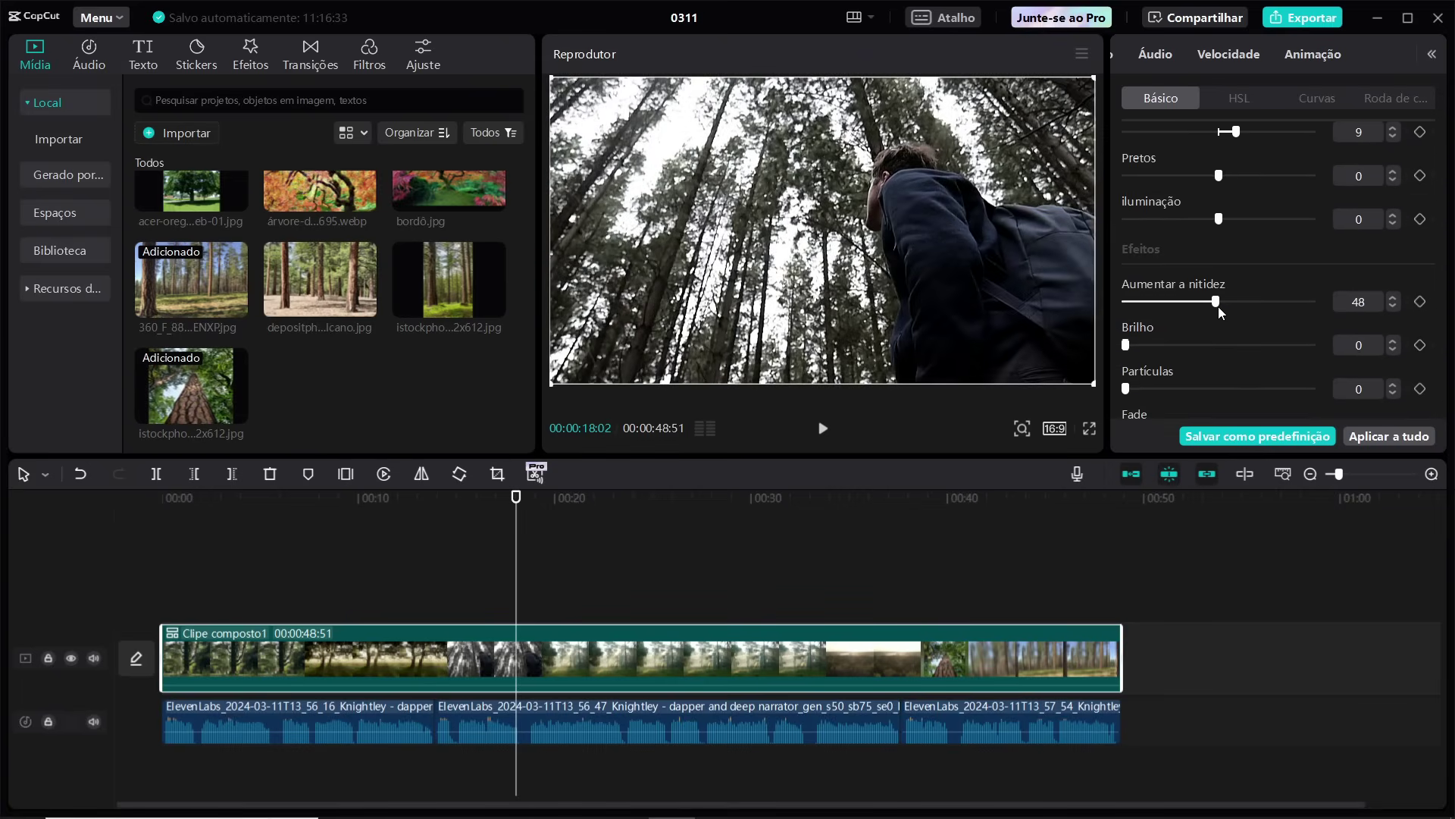
{"action": "scroll", "coordinate": [1217, 306], "scroll_direction": "down", "scroll_amount": 2}
{"action": "left_click_drag", "start_coordinate": [1126, 279], "coordinate": [1199, 279]}
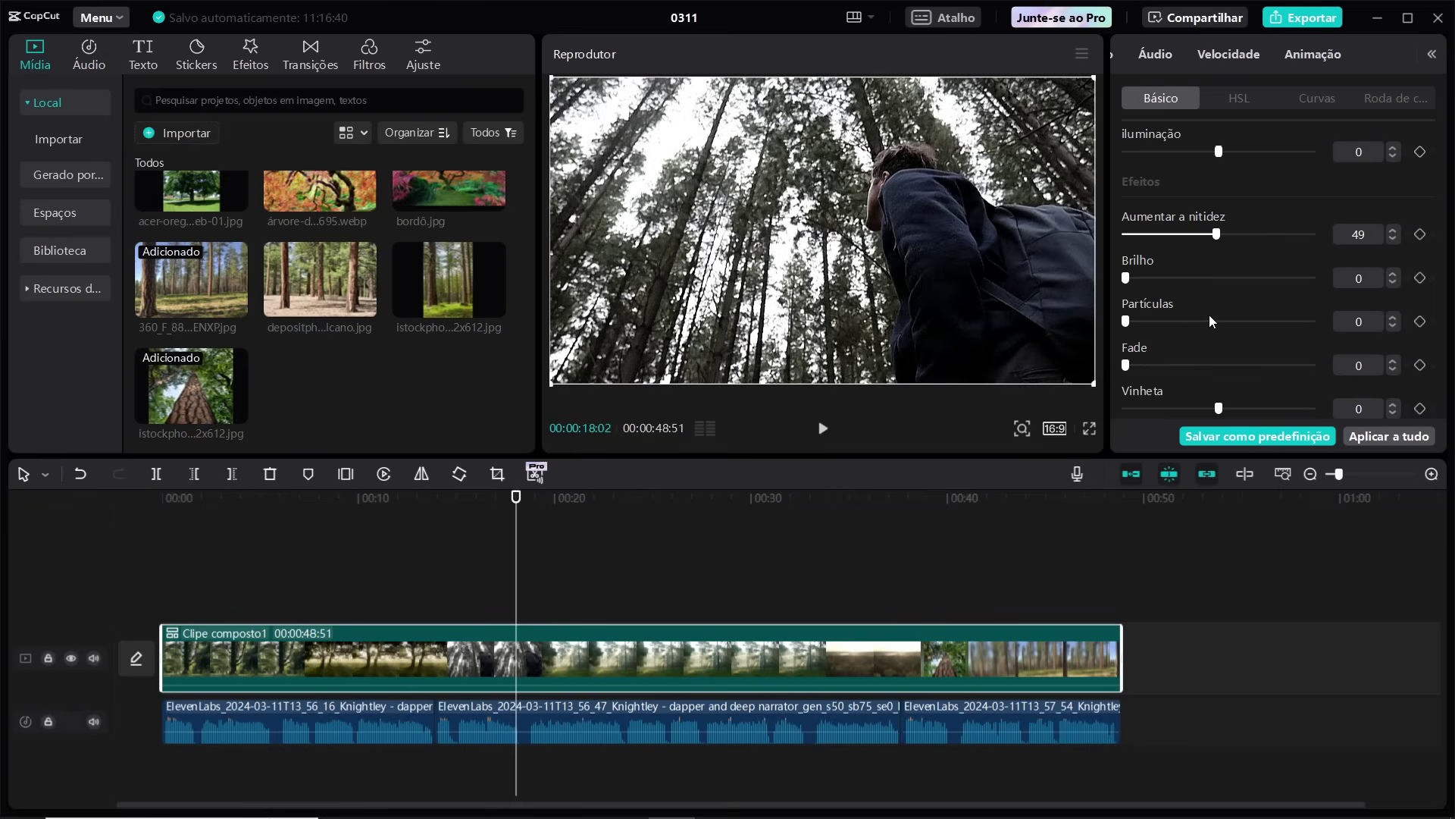
{"action": "mouse_move", "coordinate": [1218, 410]}
{"action": "left_mouse_down"}
{"action": "mouse_move", "coordinate": [1263, 411]}
{"action": "mouse_move", "coordinate": [1240, 410]}
{"action": "left_mouse_up"}
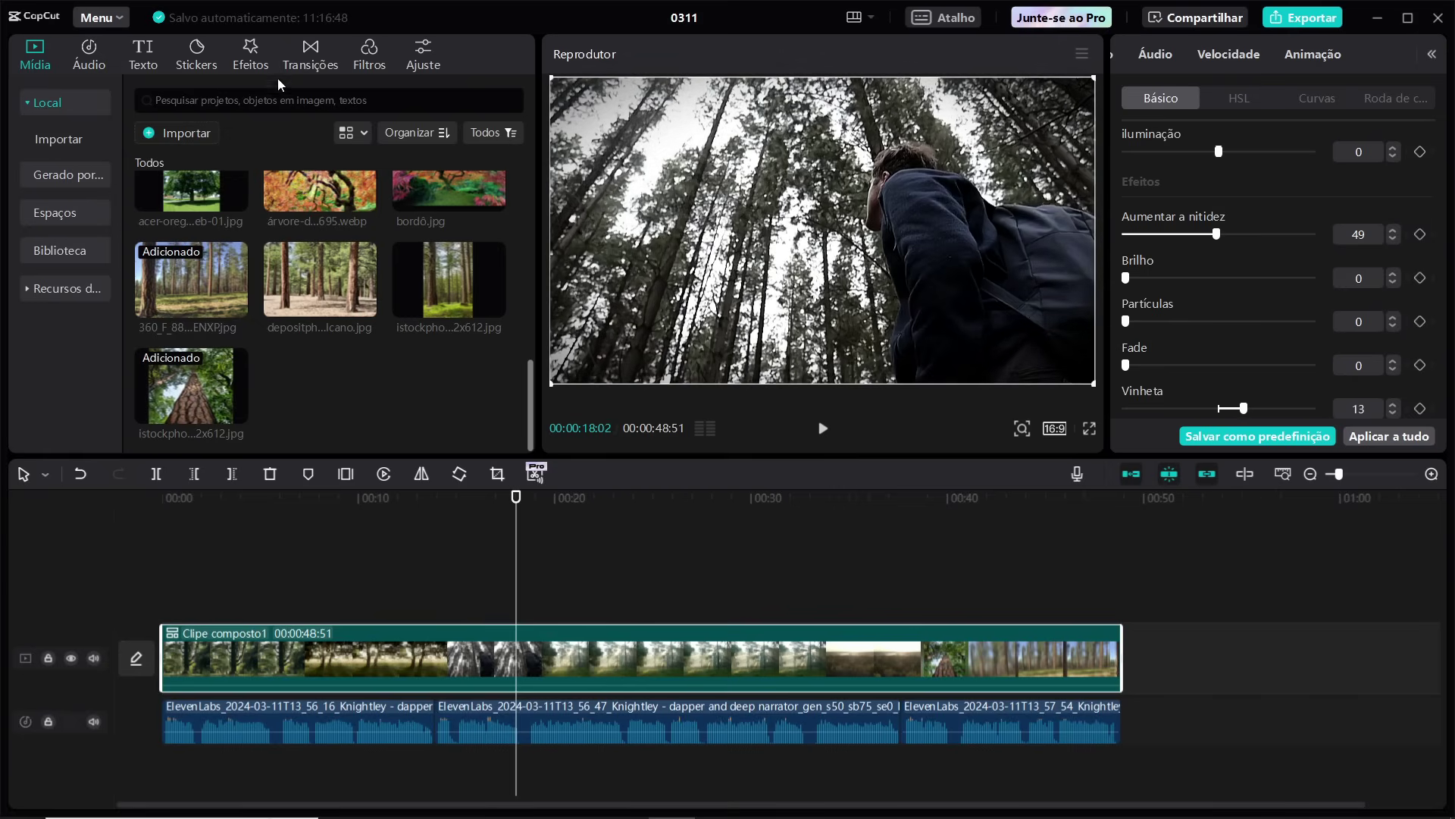
Place the Barulho escuro video effect above the compound clip, covering about its first half.
{"action": "left_click", "coordinate": [255, 57]}
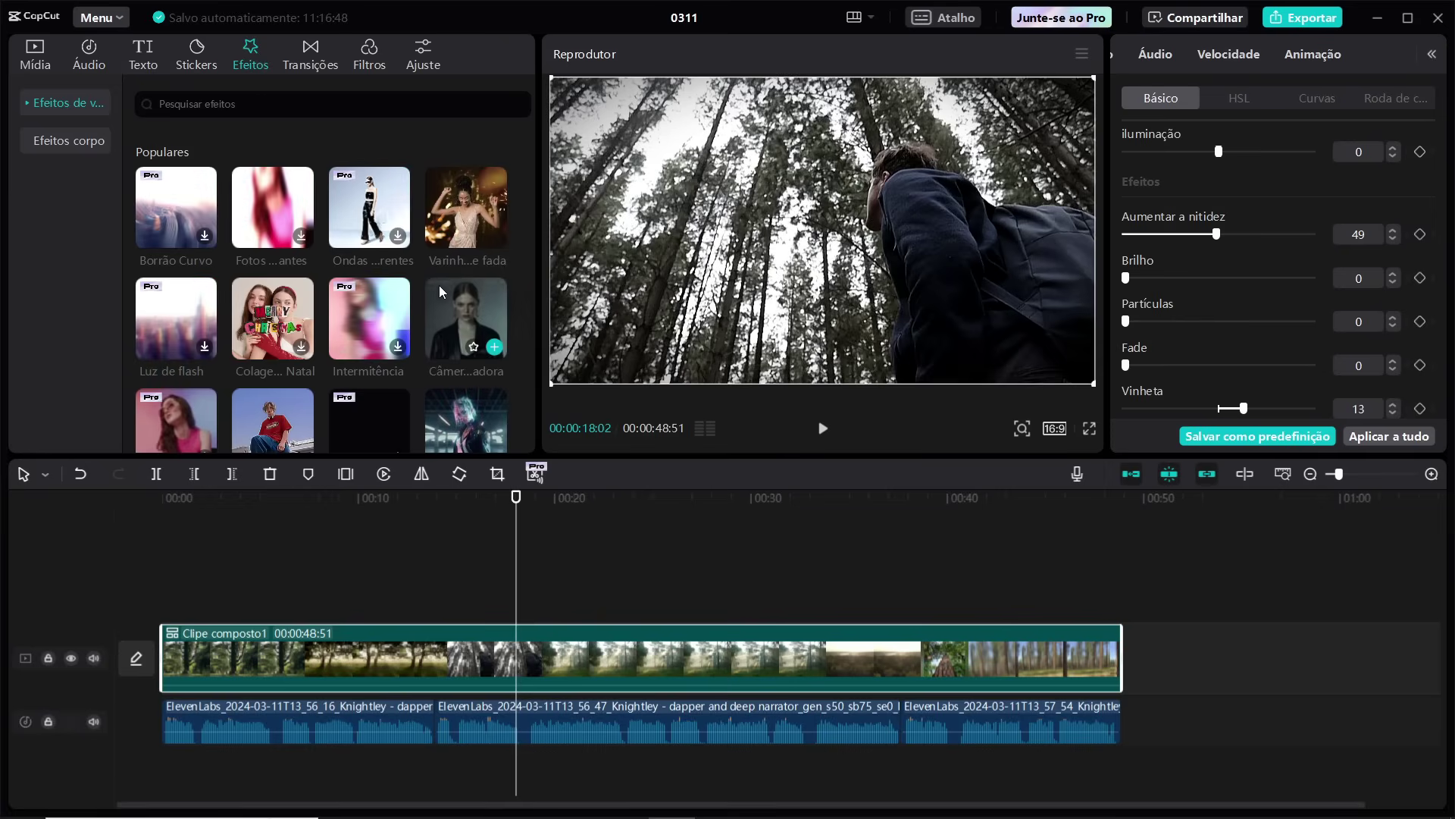
{"action": "scroll", "coordinate": [250, 257], "scroll_direction": "down", "scroll_amount": 3}
{"action": "scroll", "coordinate": [251, 260], "scroll_direction": "down", "scroll_amount": 3}
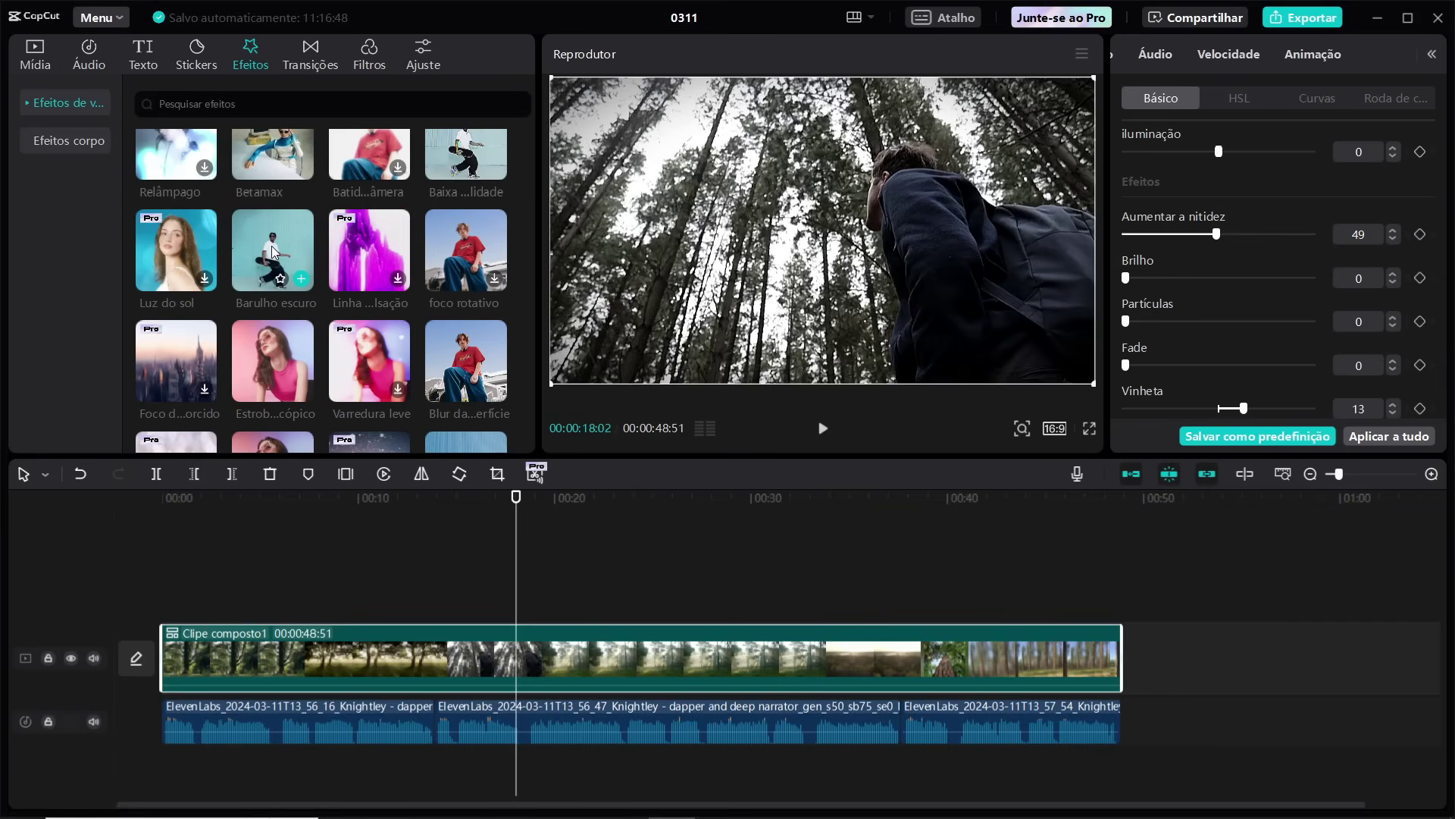
{"action": "left_click_drag", "start_coordinate": [271, 246], "coordinate": [623, 613]}
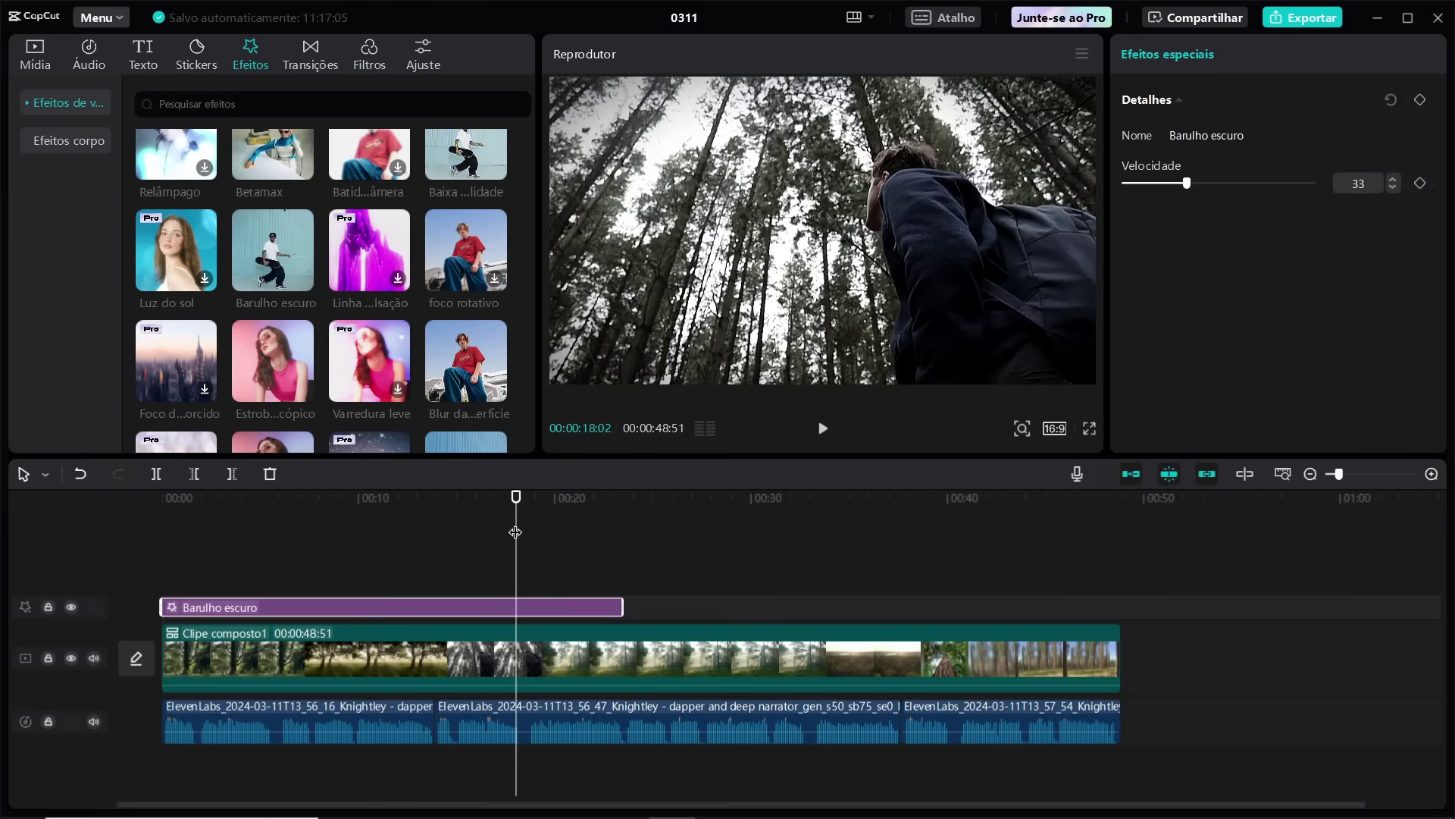
Preview the Barulho escuro effect from the start of the video and delete it from the timeline.
{"action": "left_click_drag", "start_coordinate": [515, 509], "coordinate": [162, 510]}
{"action": "left_click", "coordinate": [819, 428]}
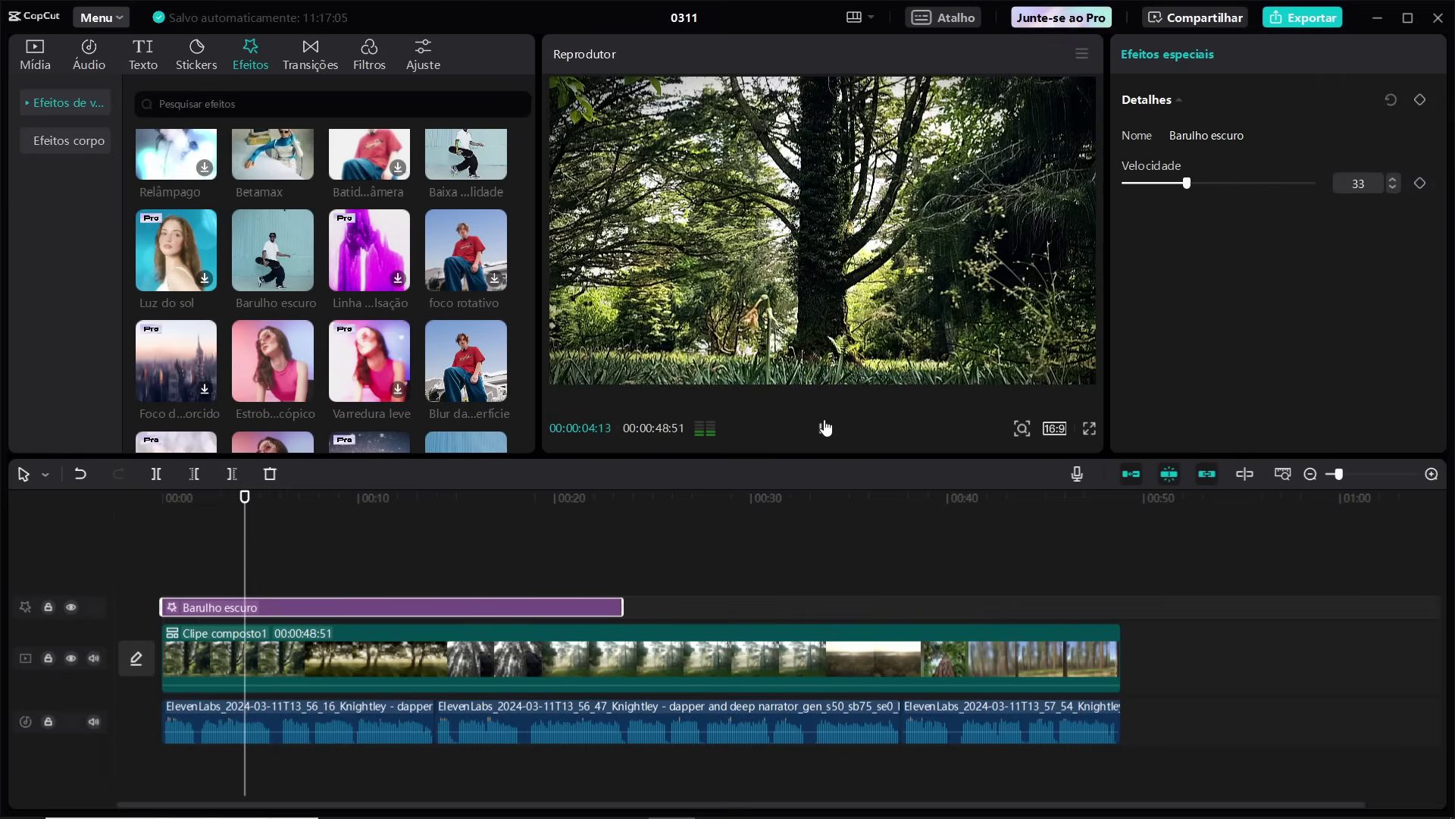
{"action": "left_click", "coordinate": [825, 428]}
{"action": "scroll", "coordinate": [270, 171], "scroll_direction": "down", "scroll_amount": 2}
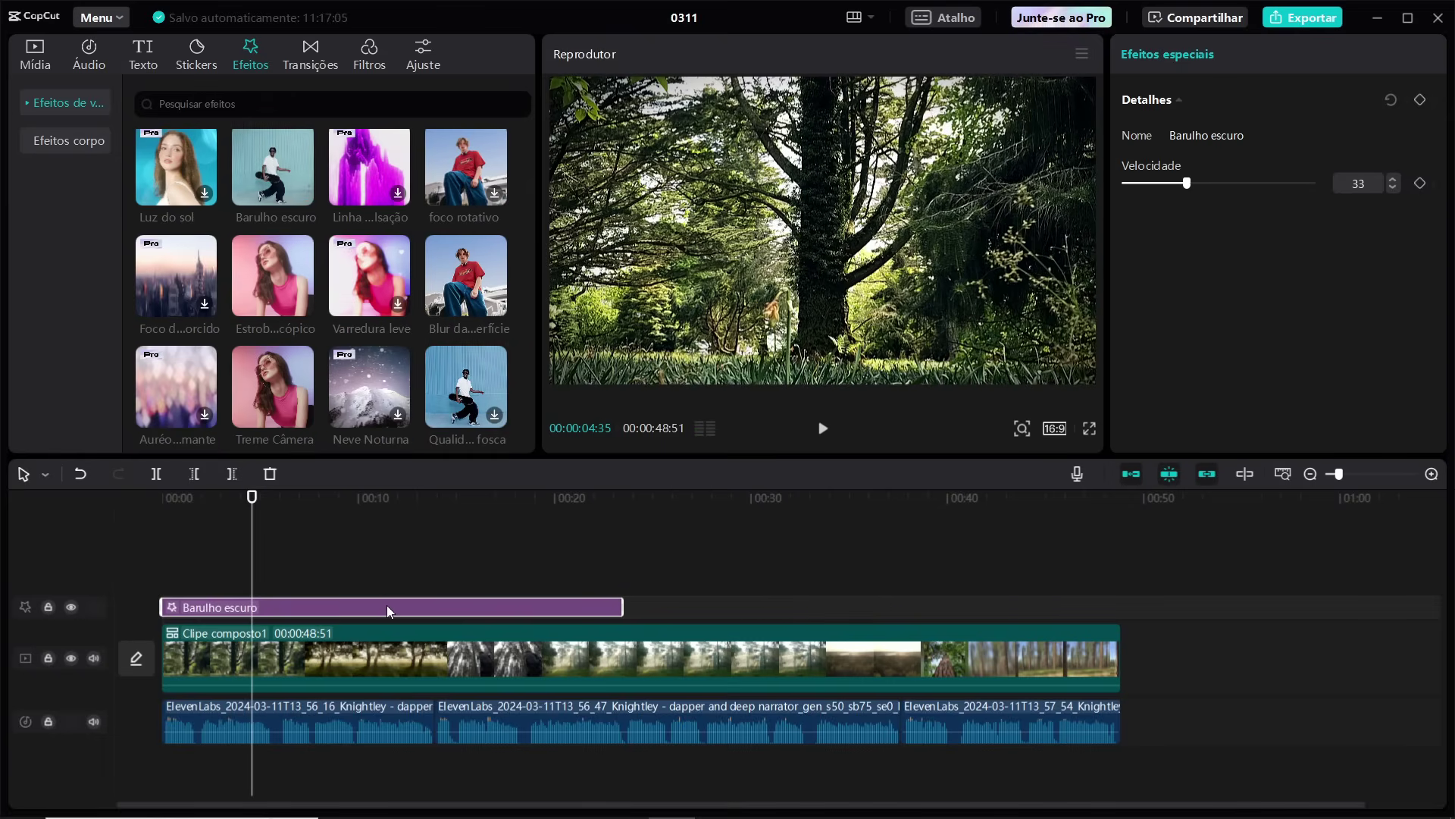
{"action": "key", "text": "Delete"}
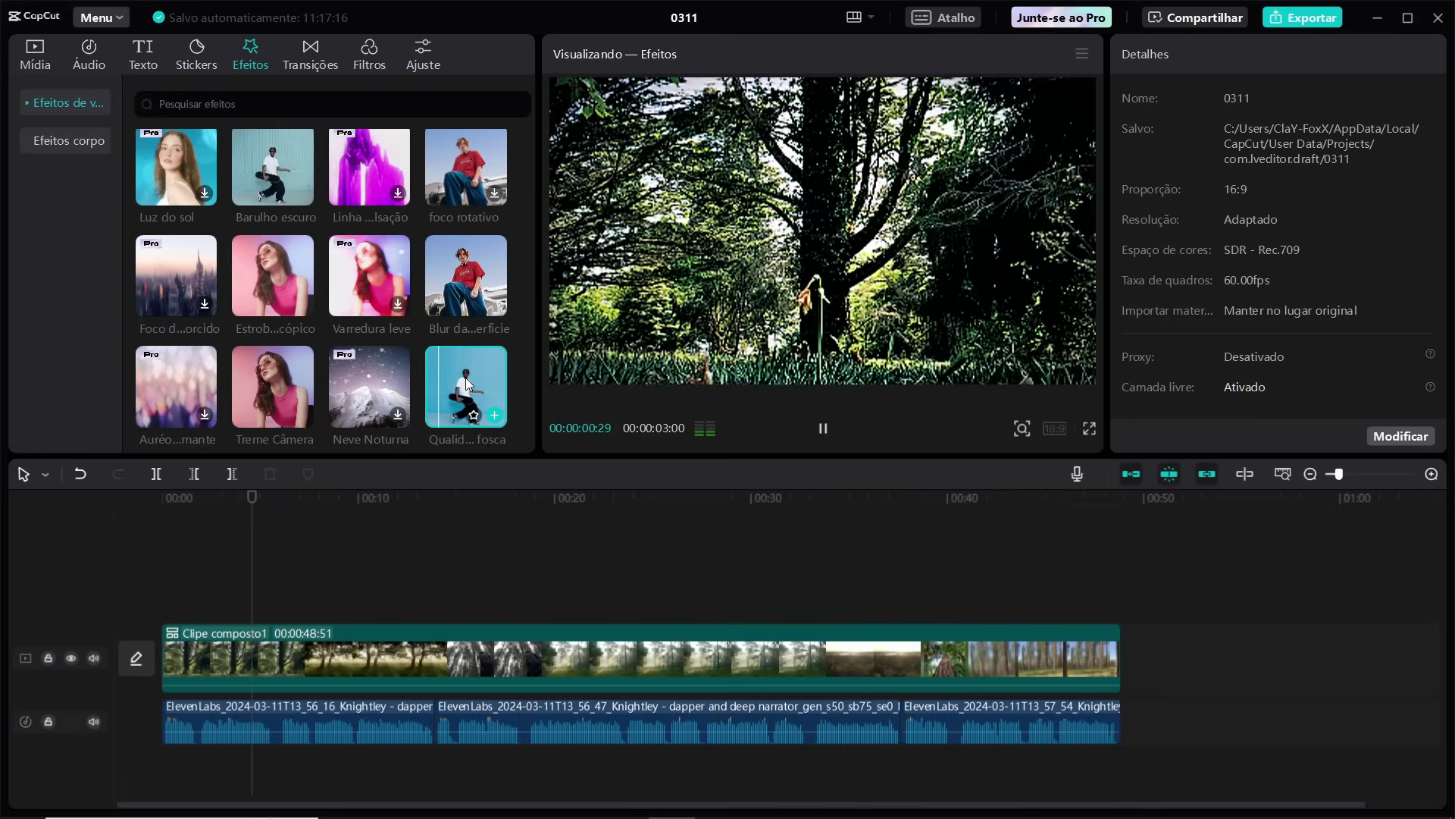
Pause the effect preview and look through the catalogue of video effects for one that suits the tree footage.
{"action": "left_click", "coordinate": [823, 428]}
{"action": "scroll", "coordinate": [457, 287], "scroll_direction": "down", "scroll_amount": 3}
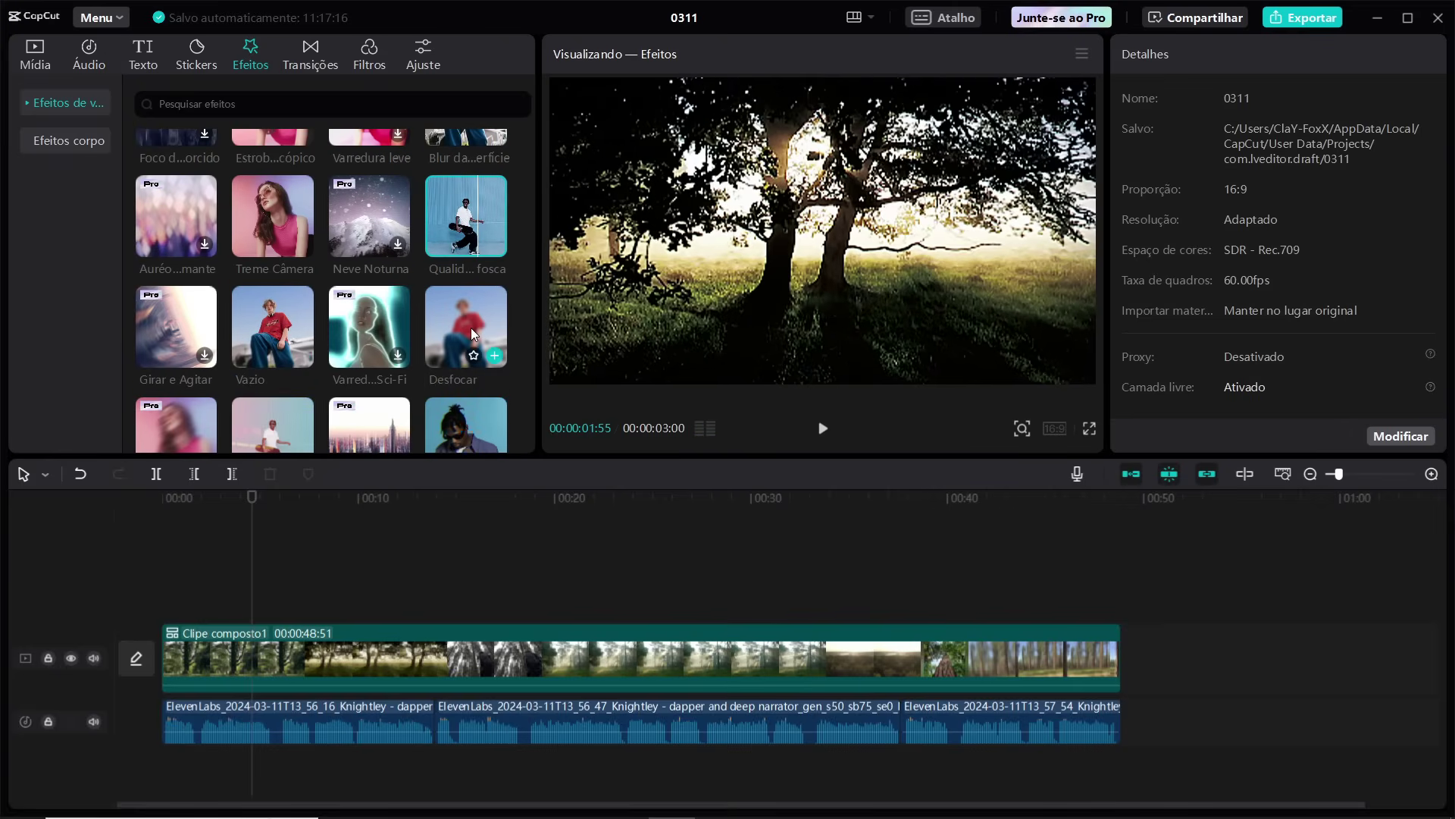
{"action": "scroll", "coordinate": [471, 327], "scroll_direction": "down", "scroll_amount": 2}
{"action": "scroll", "coordinate": [290, 320], "scroll_direction": "down", "scroll_amount": 6}
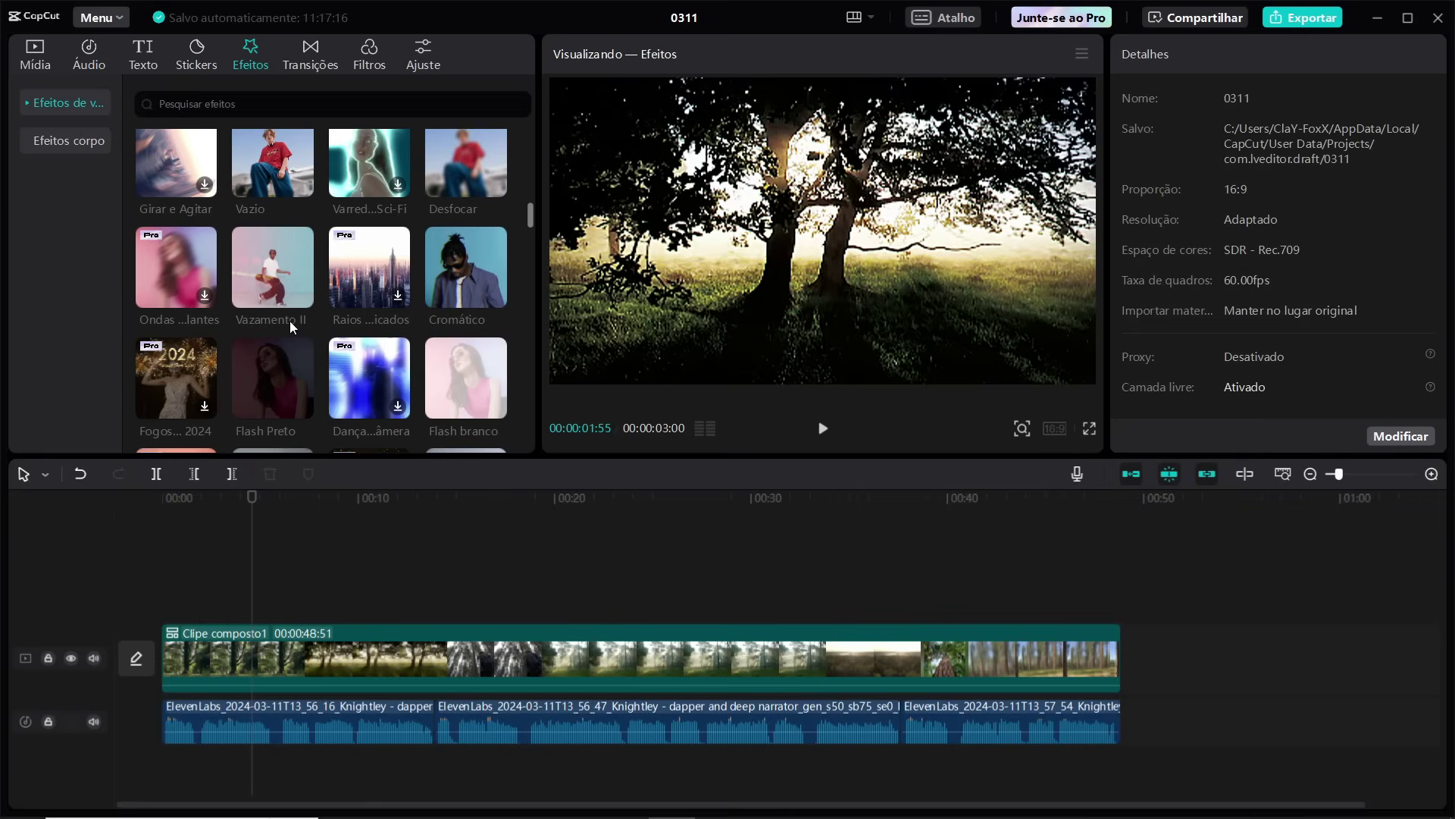
{"action": "scroll", "coordinate": [346, 297], "scroll_direction": "down", "scroll_amount": 6}
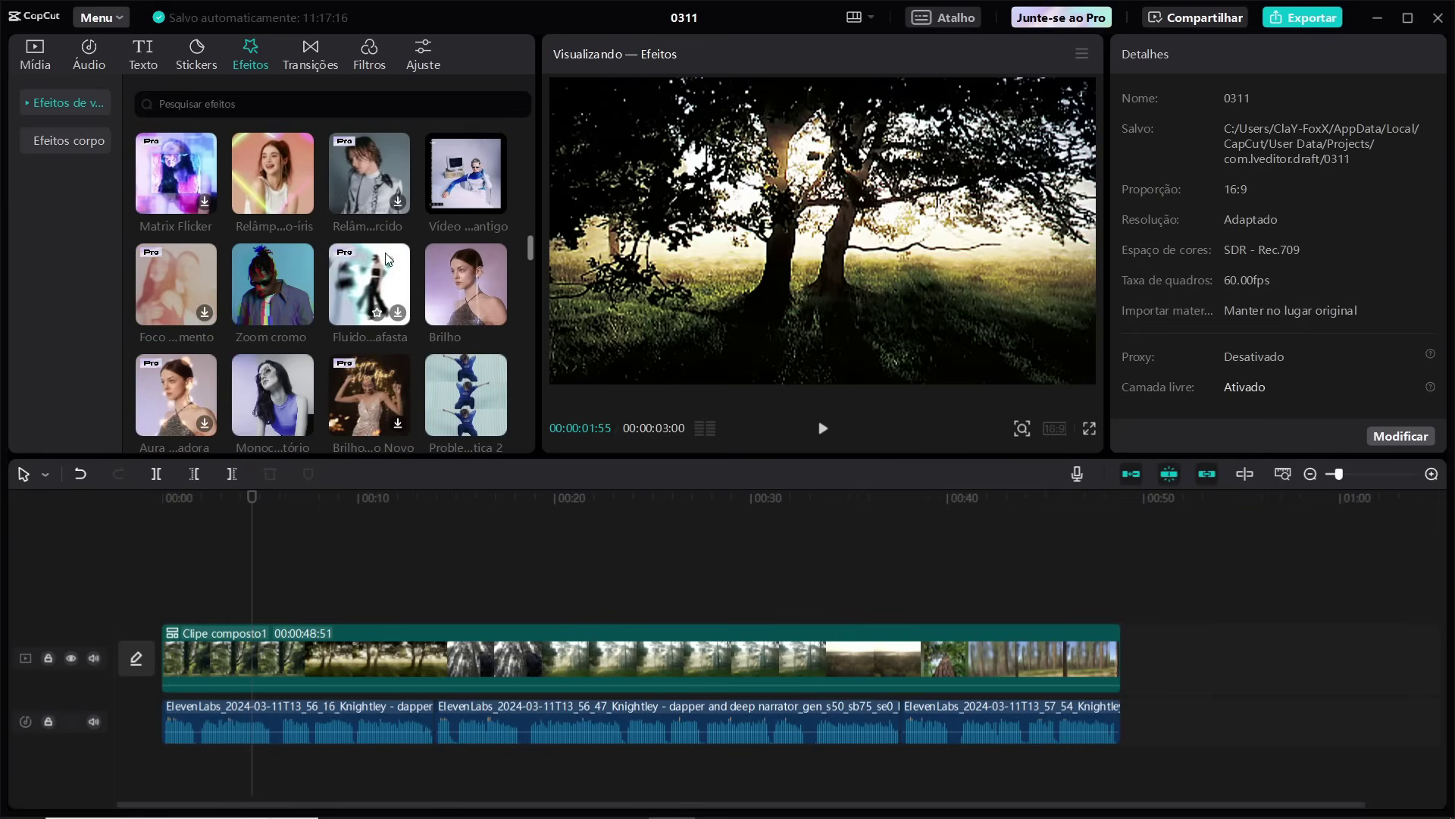
{"action": "scroll", "coordinate": [419, 303], "scroll_direction": "down", "scroll_amount": 3}
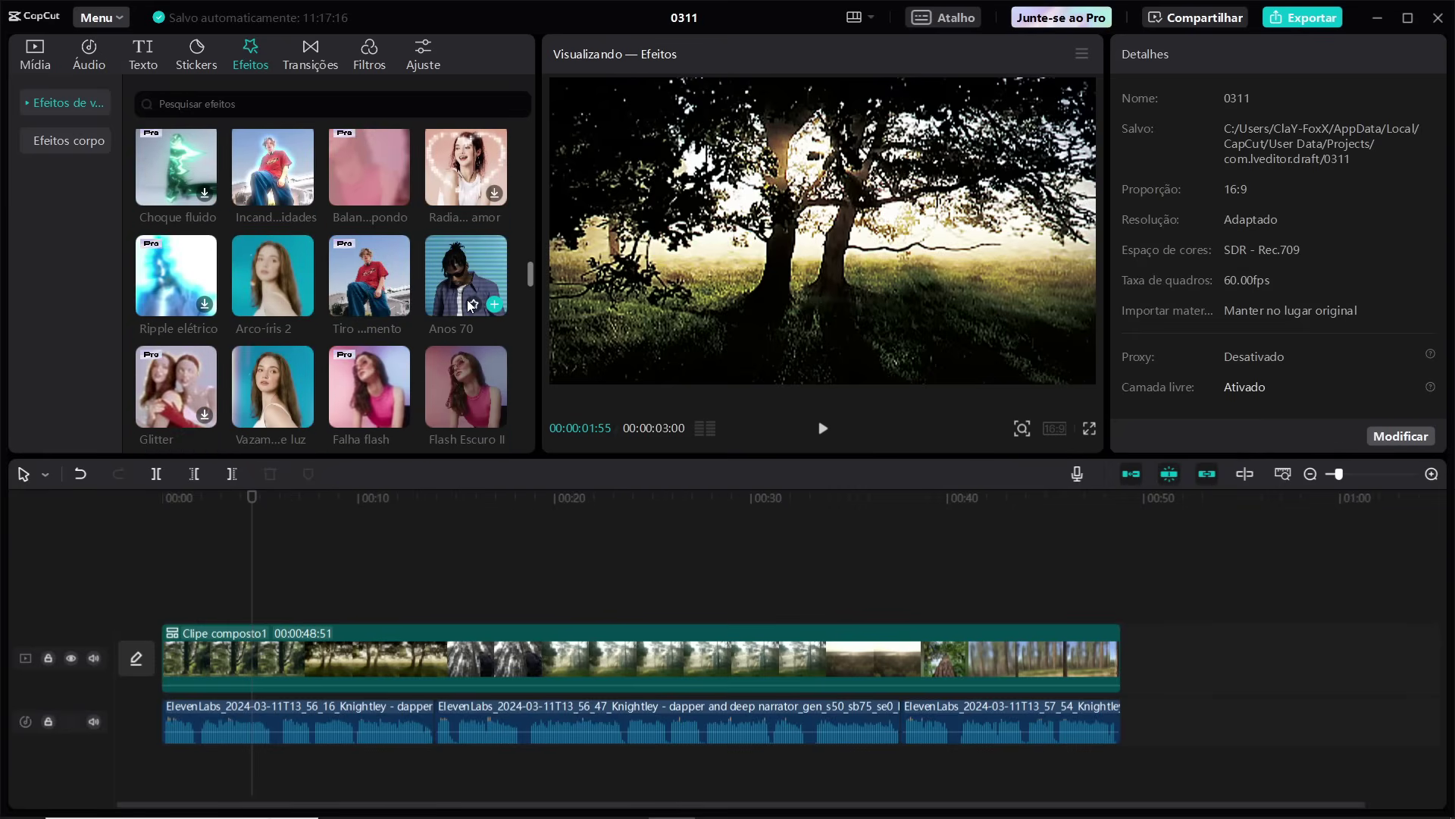
{"action": "scroll", "coordinate": [344, 282], "scroll_direction": "down", "scroll_amount": 6}
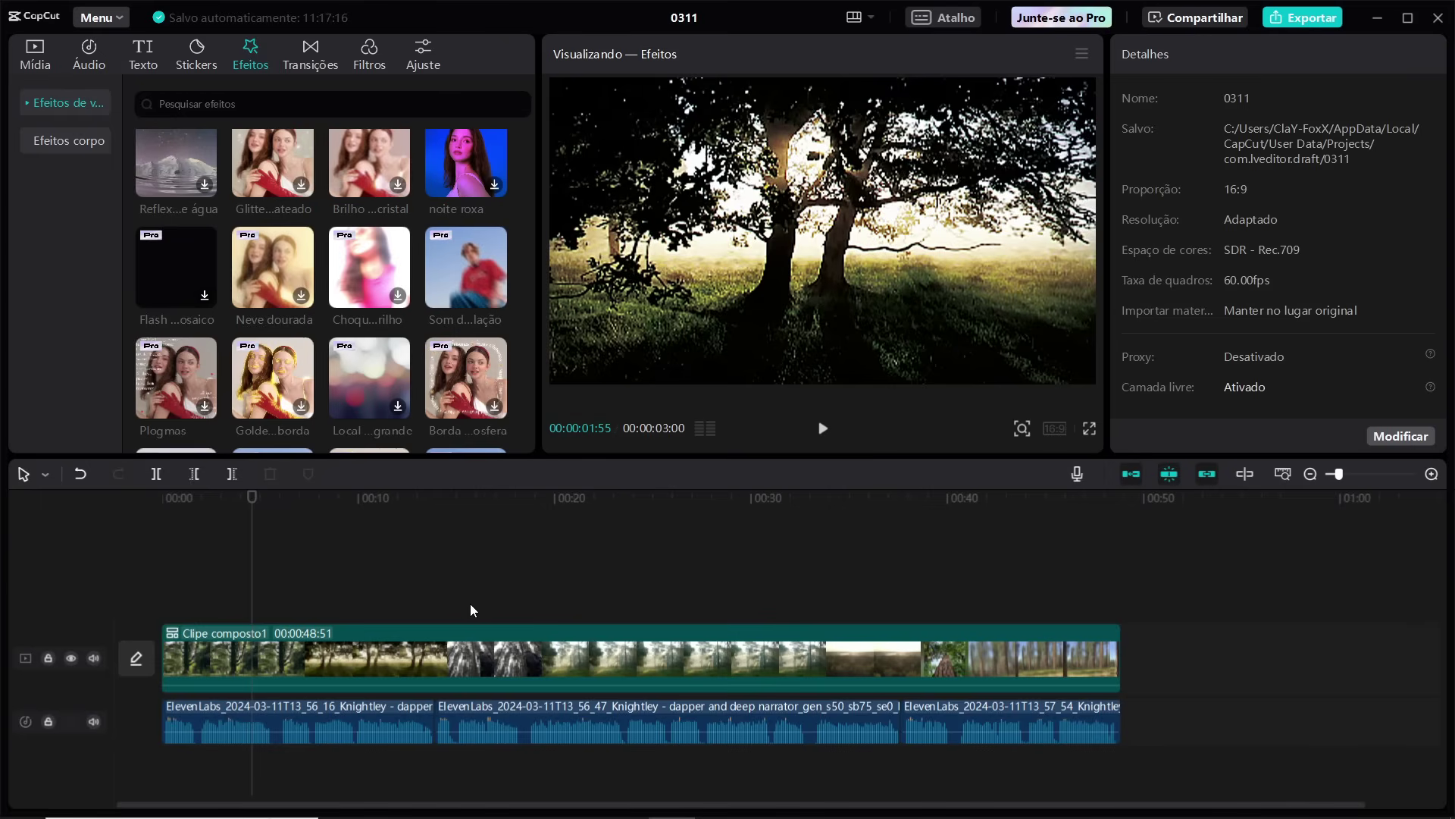
Play the edited compound clip with its narration from the start up to the first tree's section.
{"action": "left_click_drag", "start_coordinate": [253, 499], "coordinate": [843, 565]}
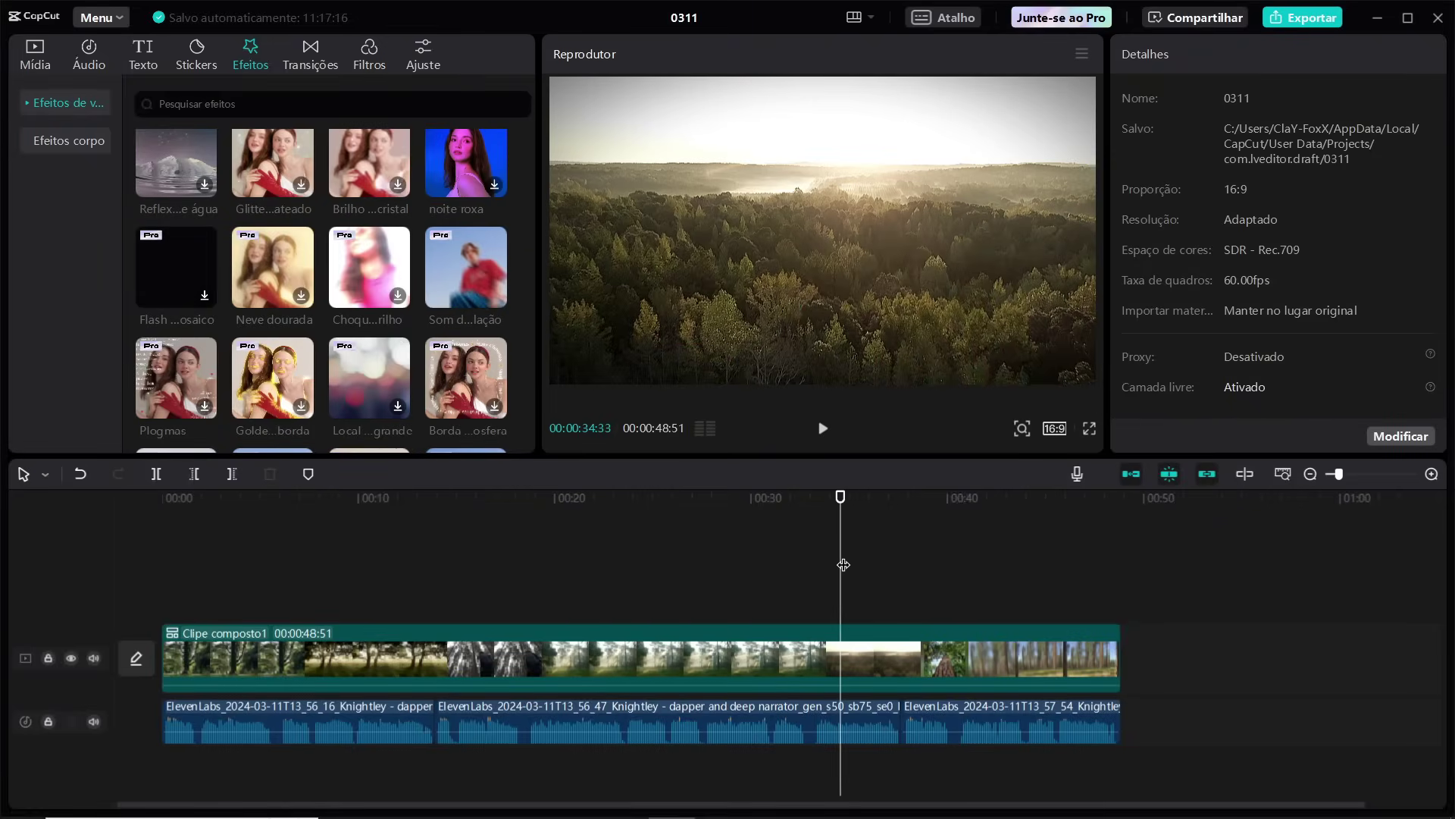
{"action": "key", "text": "Home"}
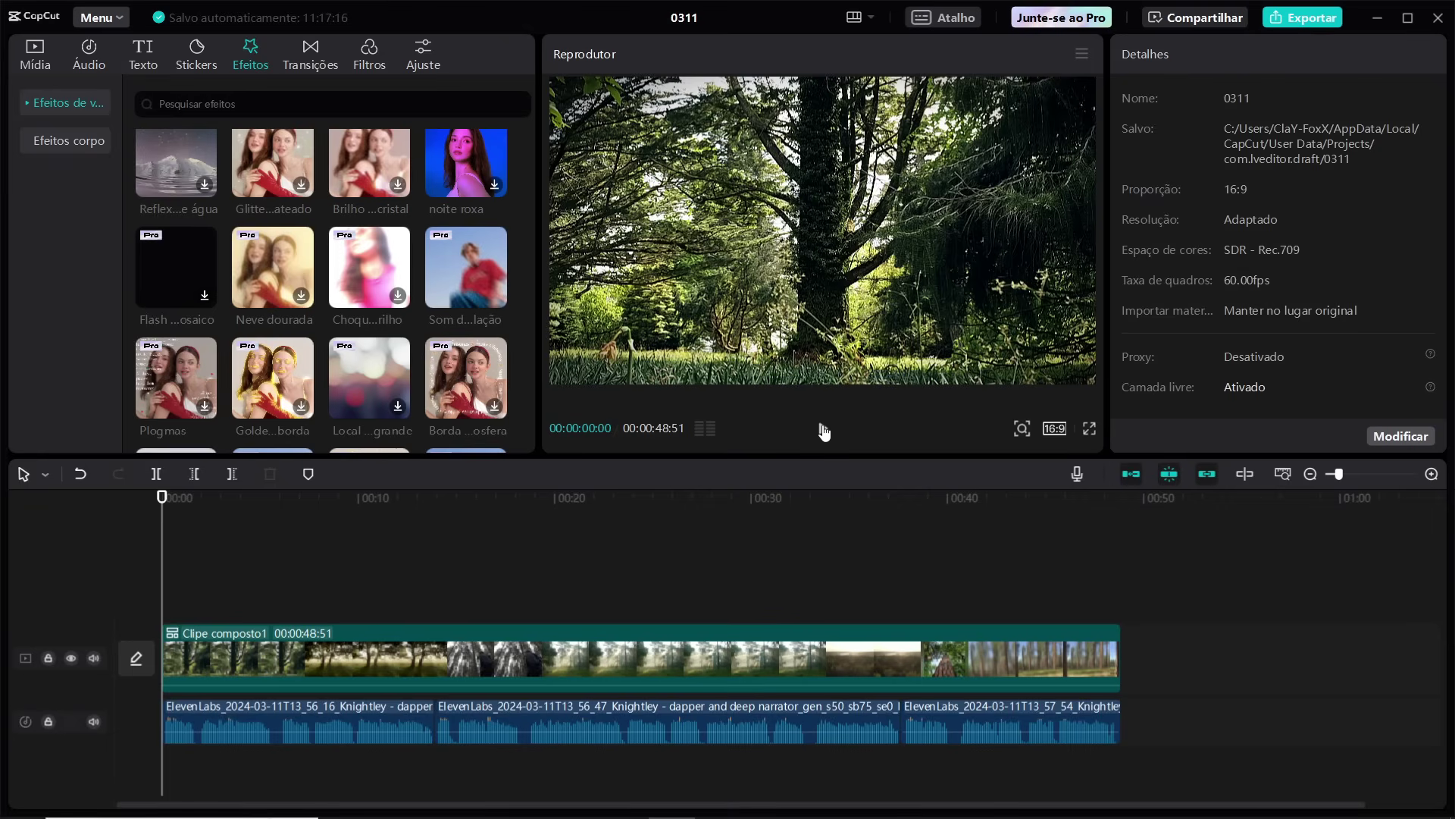
{"action": "left_click", "coordinate": [824, 429]}
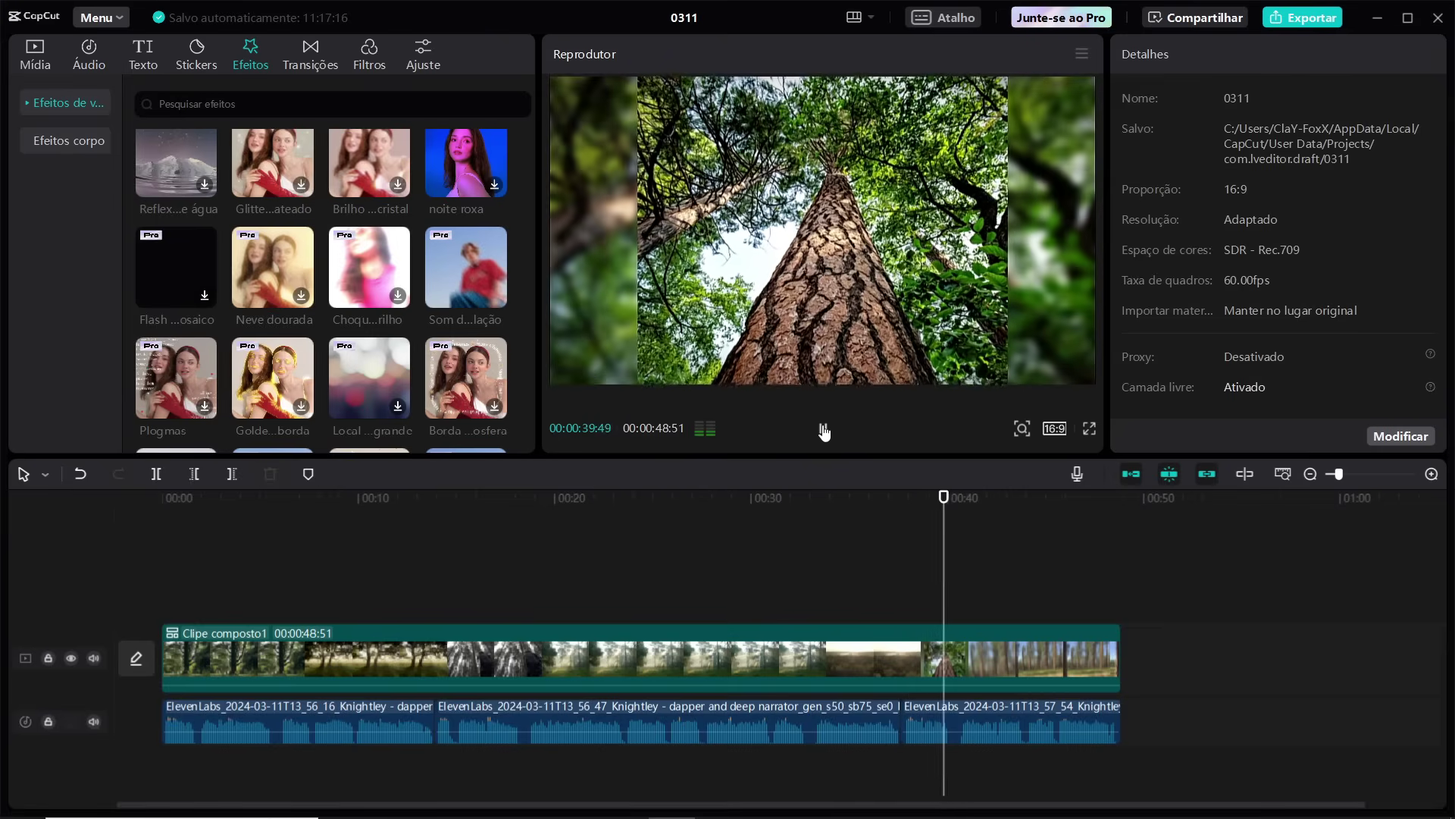
{"action": "left_click", "coordinate": [823, 430]}
Place a default text above the compound clip at 00:00:37:37 and set its content to "EM 10° PINHEIRO PONDEROSA".
{"action": "left_click_drag", "start_coordinate": [963, 497], "coordinate": [902, 497]}
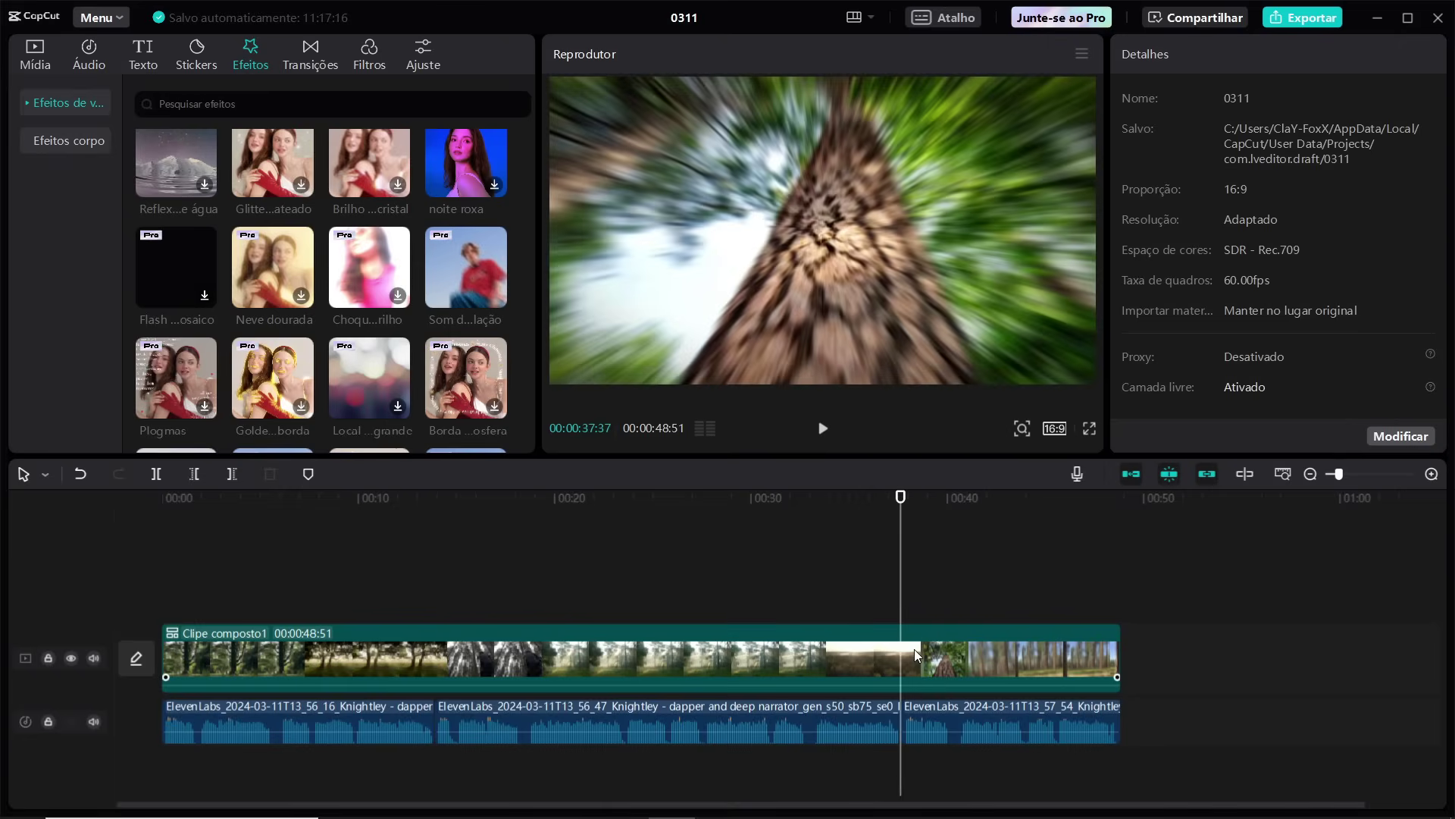
{"action": "left_click", "coordinate": [142, 56]}
{"action": "left_click_drag", "start_coordinate": [195, 169], "coordinate": [980, 551]}
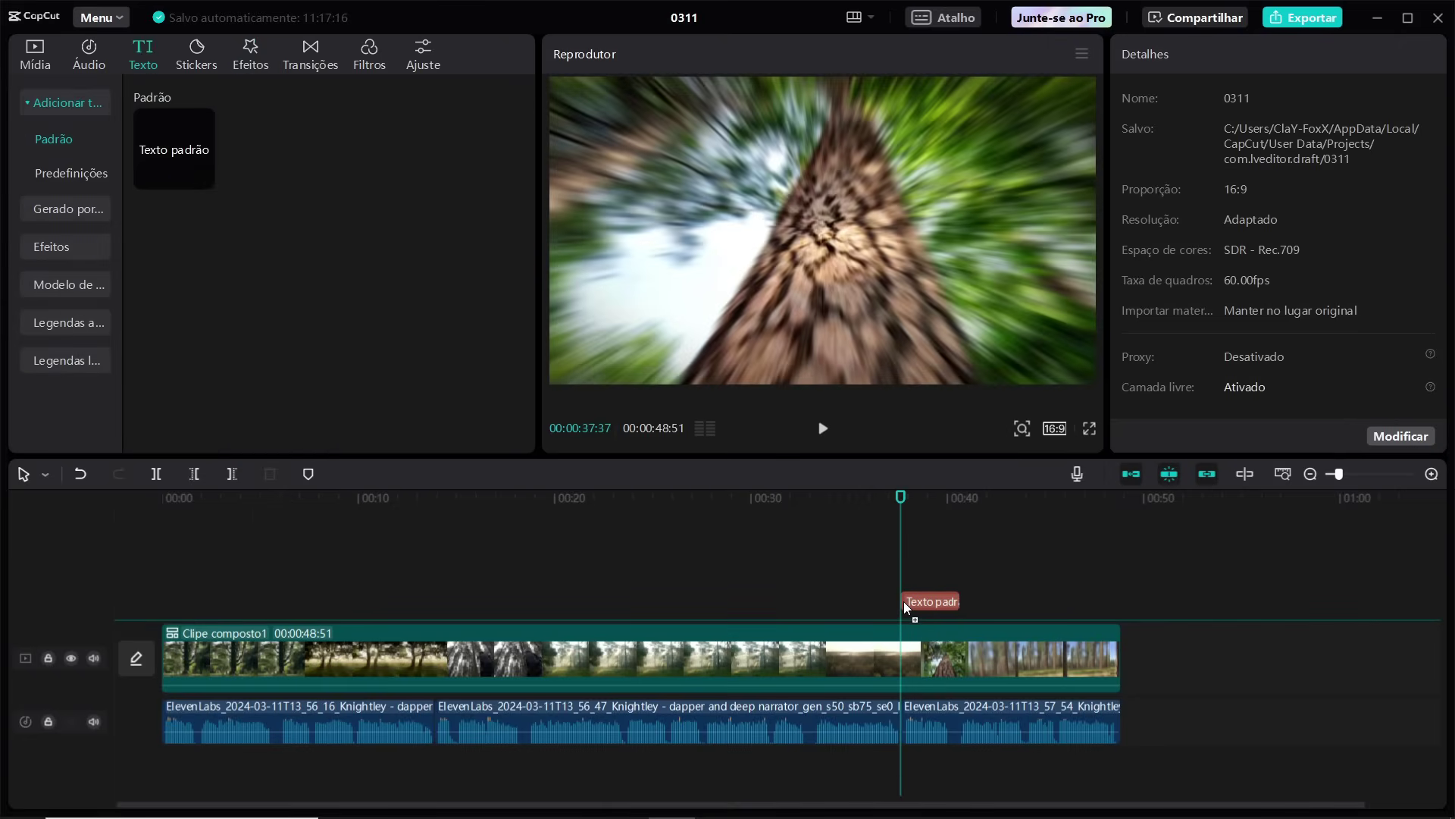
{"action": "left_click_drag", "start_coordinate": [903, 602], "coordinate": [904, 603]}
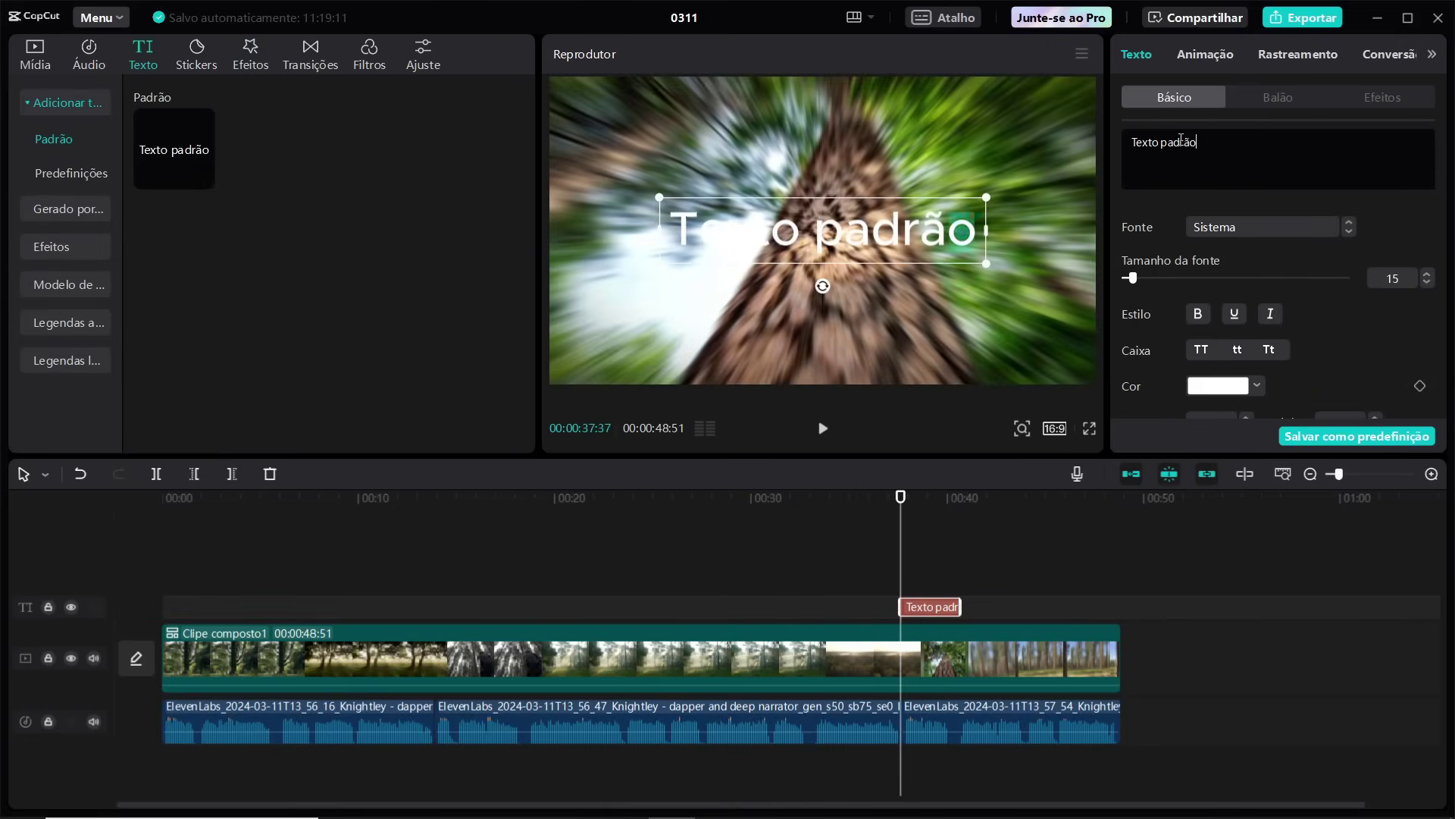
{"action": "key", "text": "ctrl+a"}
{"action": "type", "text": "E"}
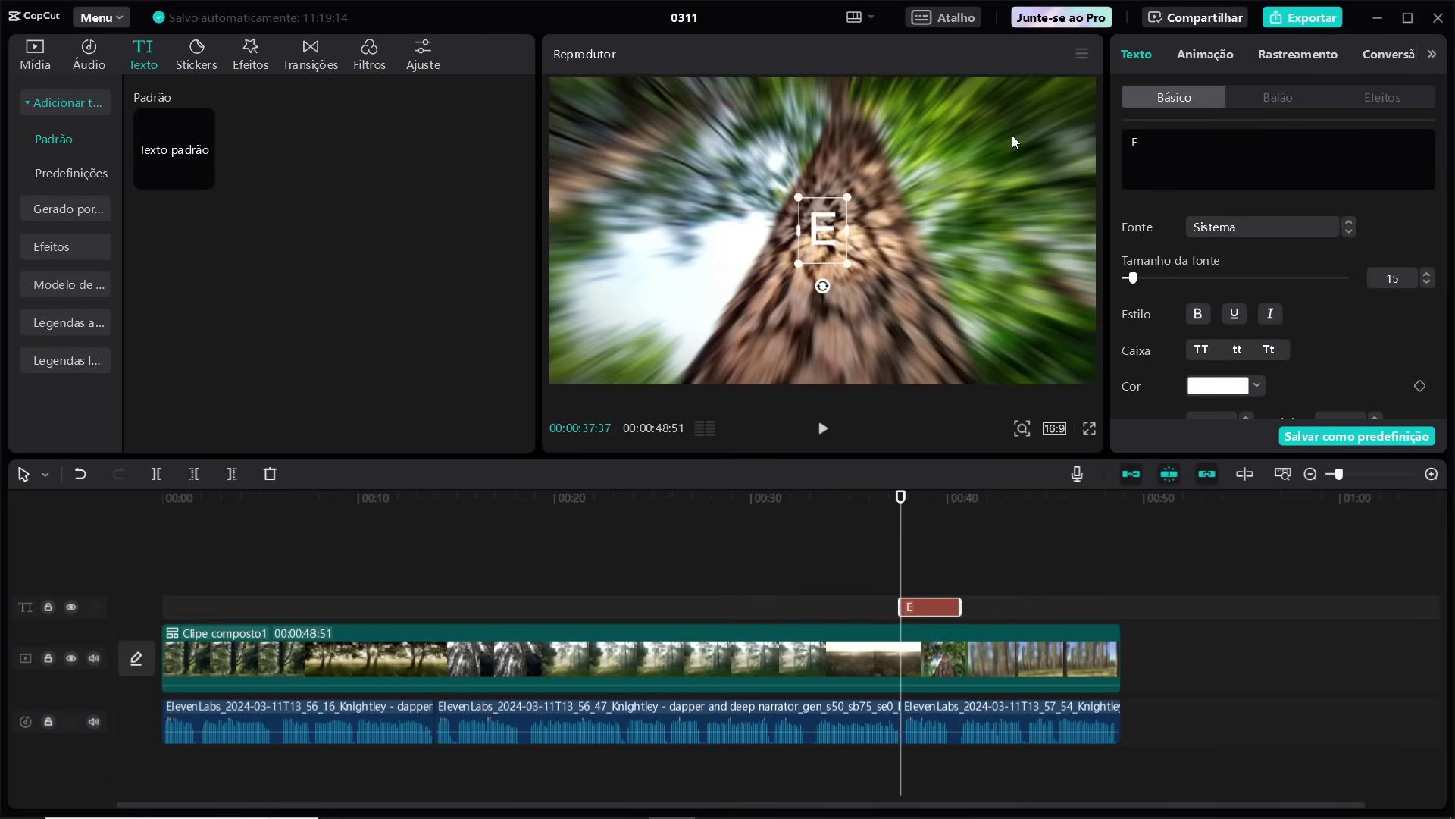
{"action": "type", "text": "M 10"}
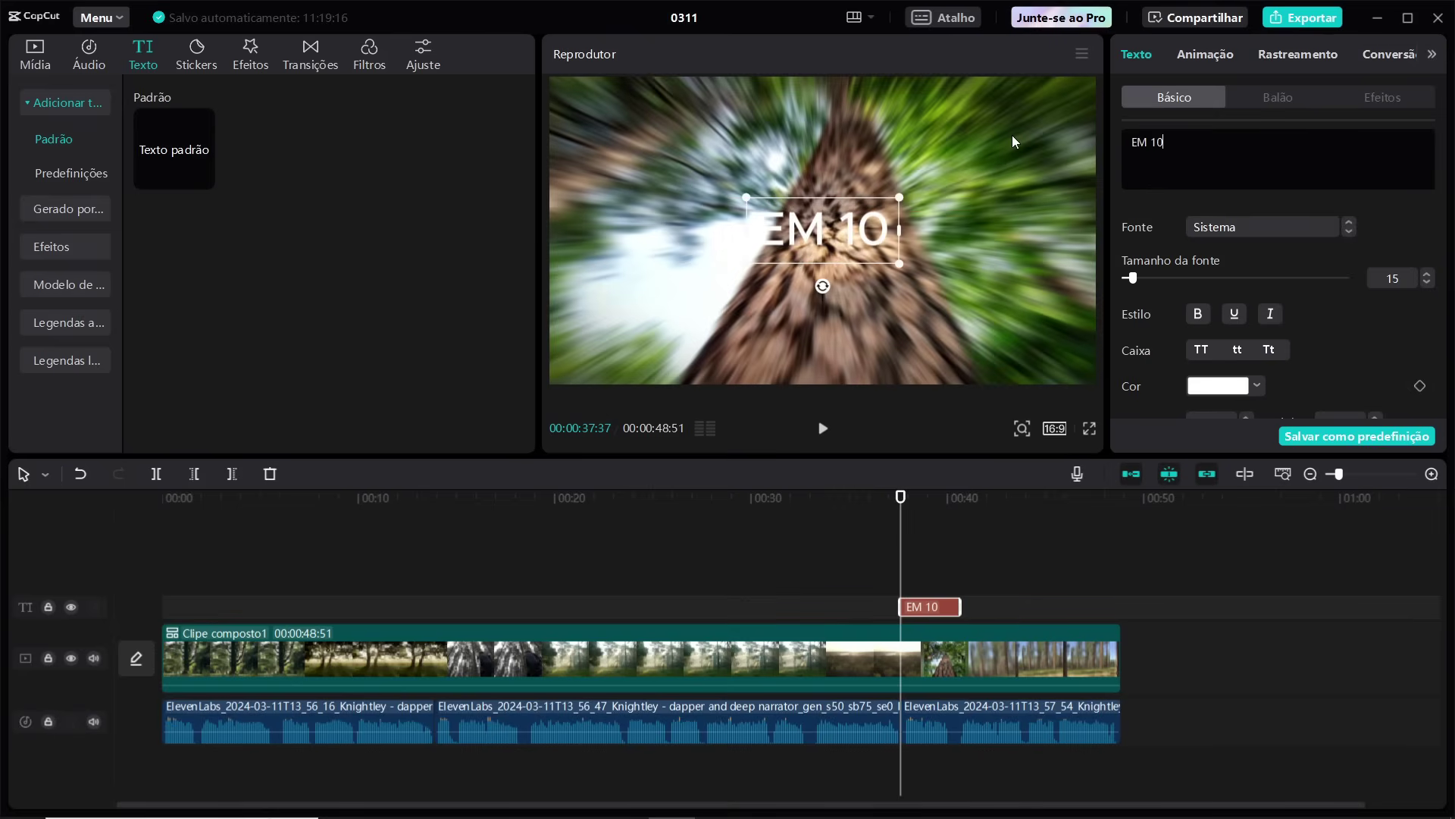
{"action": "type", "text": "° PINHEIRO"}
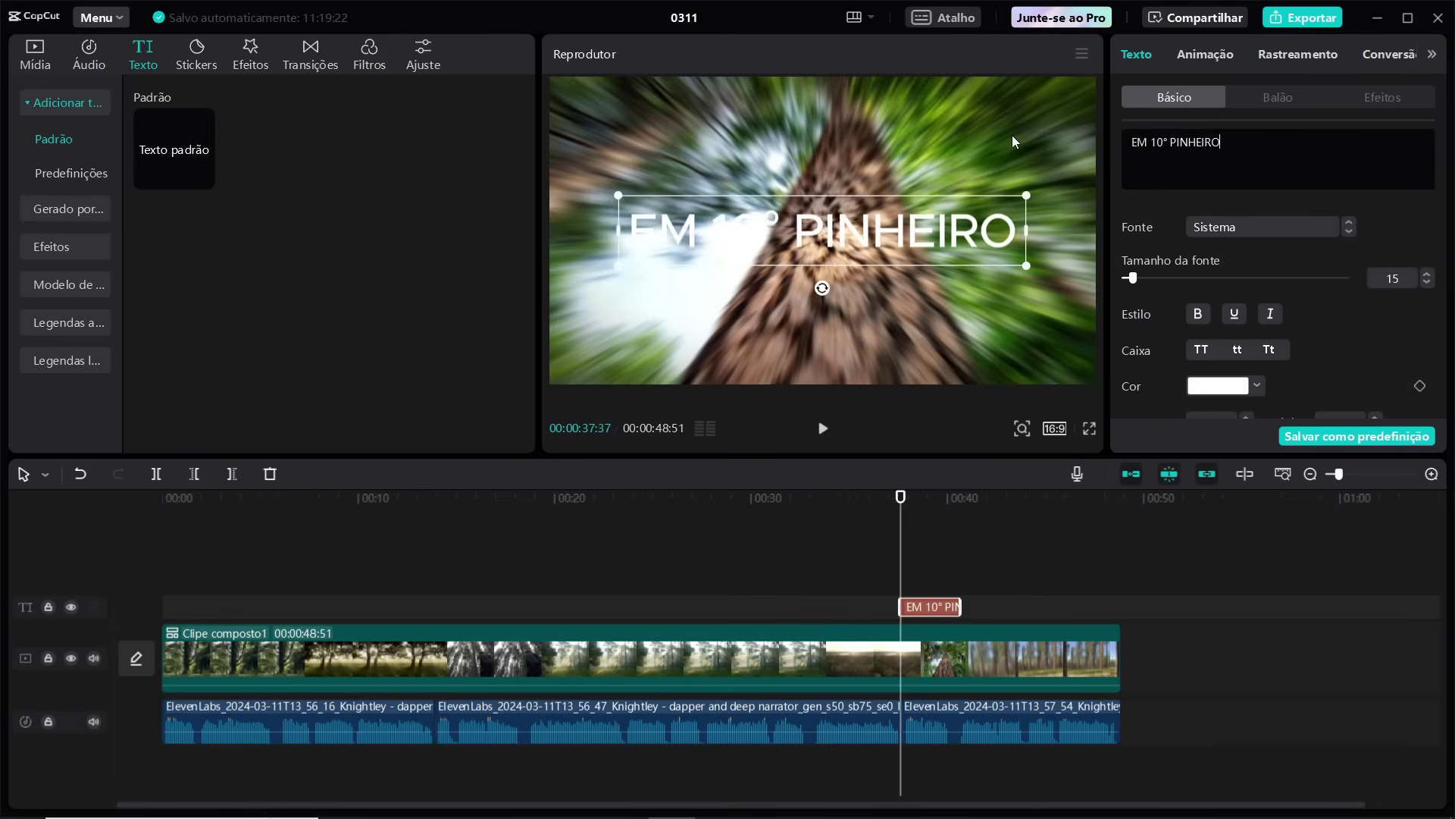
{"action": "type", "text": " PONDEROSA"}
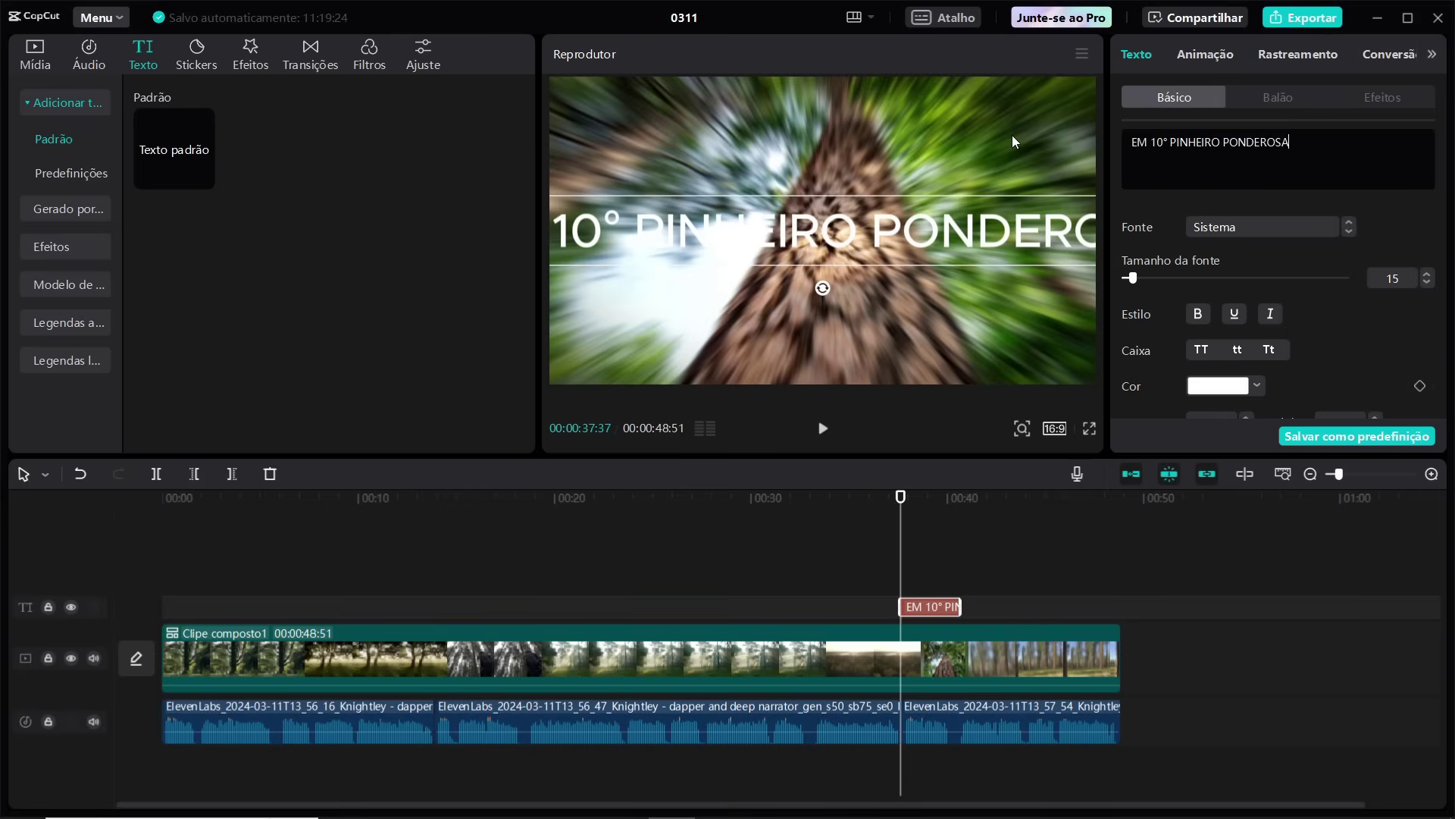
Set the title's font size to 10 and apply the yellow preset style with a black outline.
{"action": "left_click_drag", "start_coordinate": [1130, 280], "coordinate": [1129, 279]}
{"action": "scroll", "coordinate": [1303, 322], "scroll_direction": "down", "scroll_amount": 3}
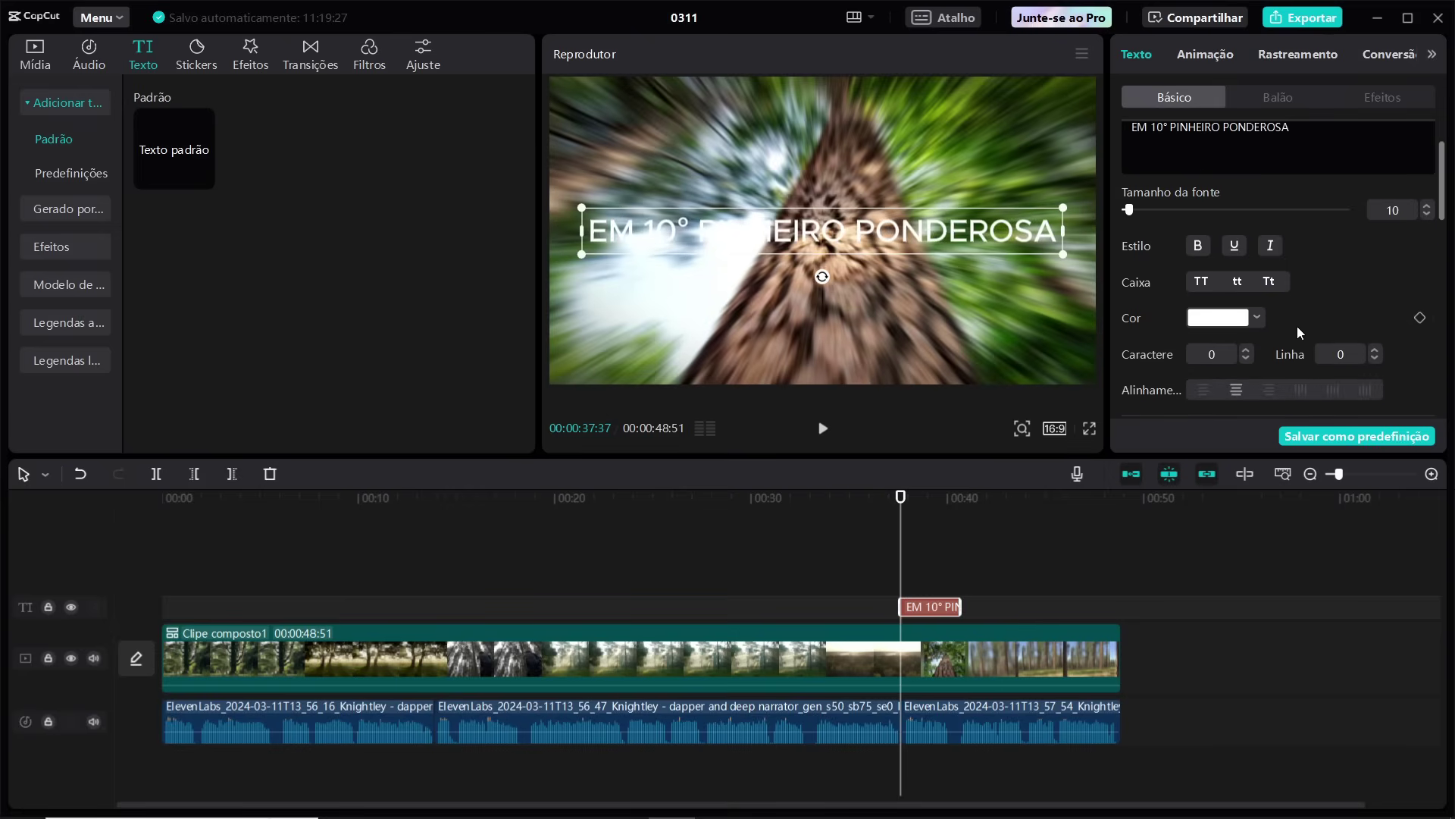
{"action": "left_click", "coordinate": [1281, 411]}
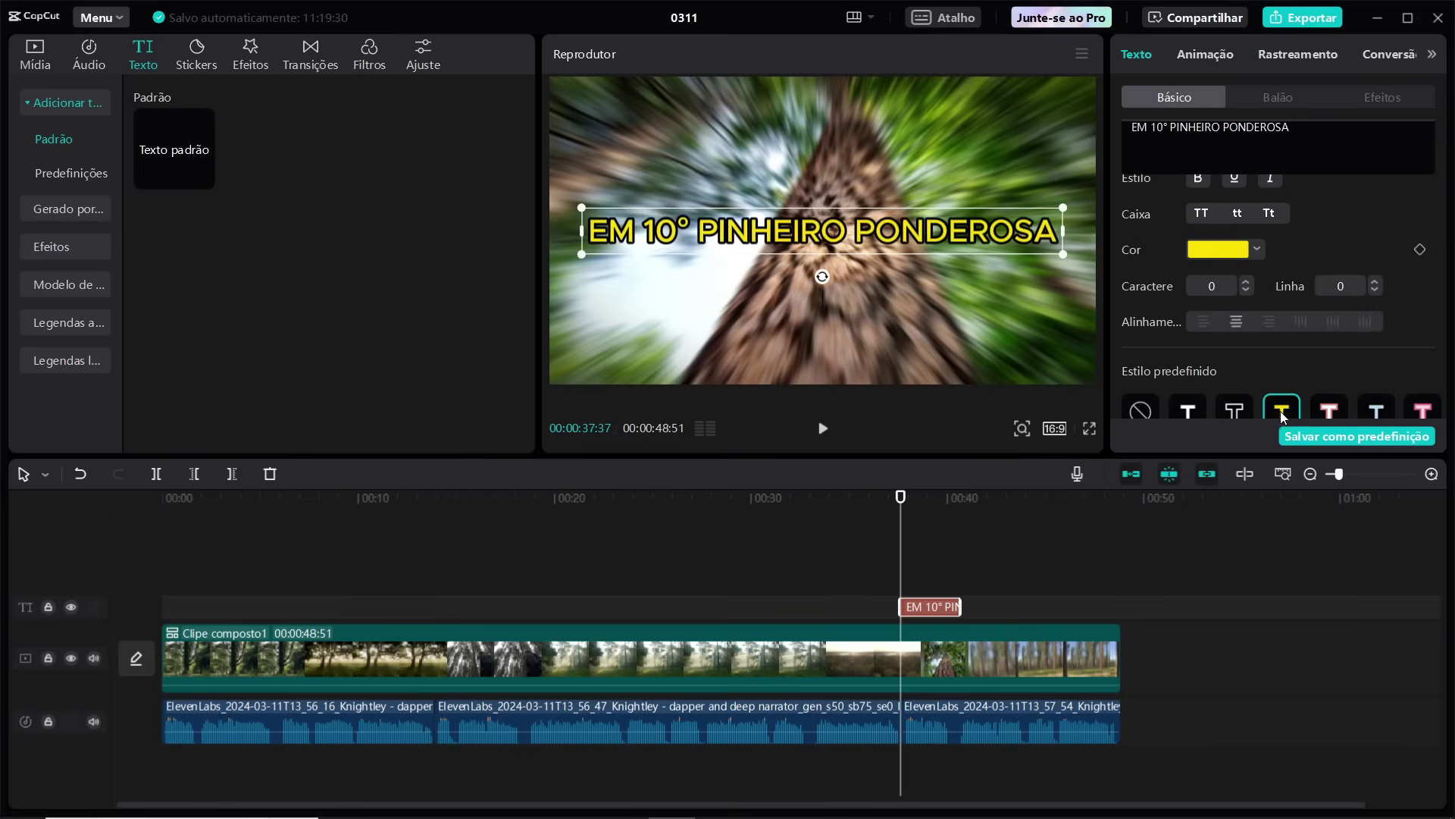
{"action": "scroll", "coordinate": [1325, 286], "scroll_direction": "down", "scroll_amount": 3}
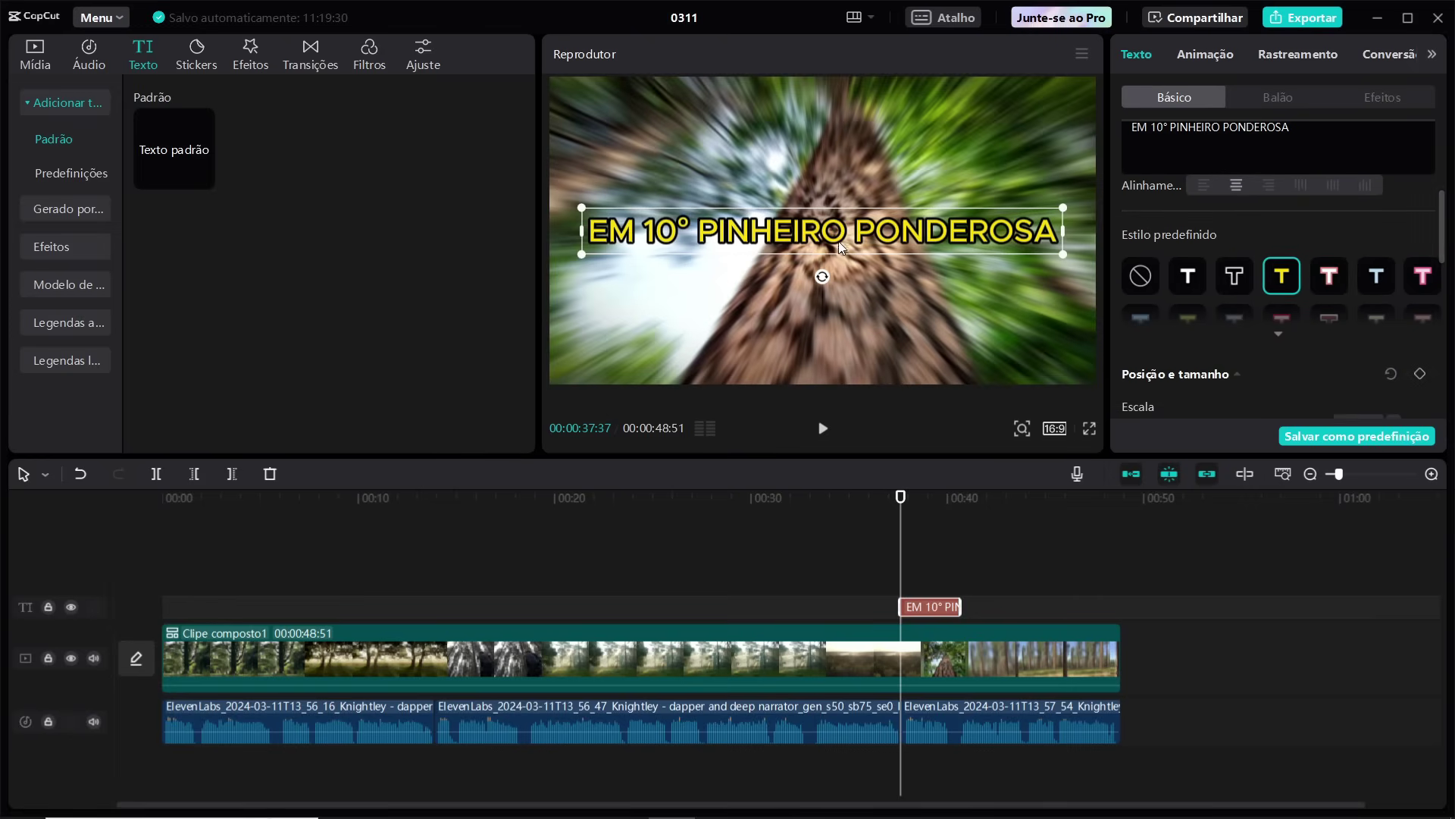
{"action": "scroll", "coordinate": [1249, 294], "scroll_direction": "down", "scroll_amount": 4}
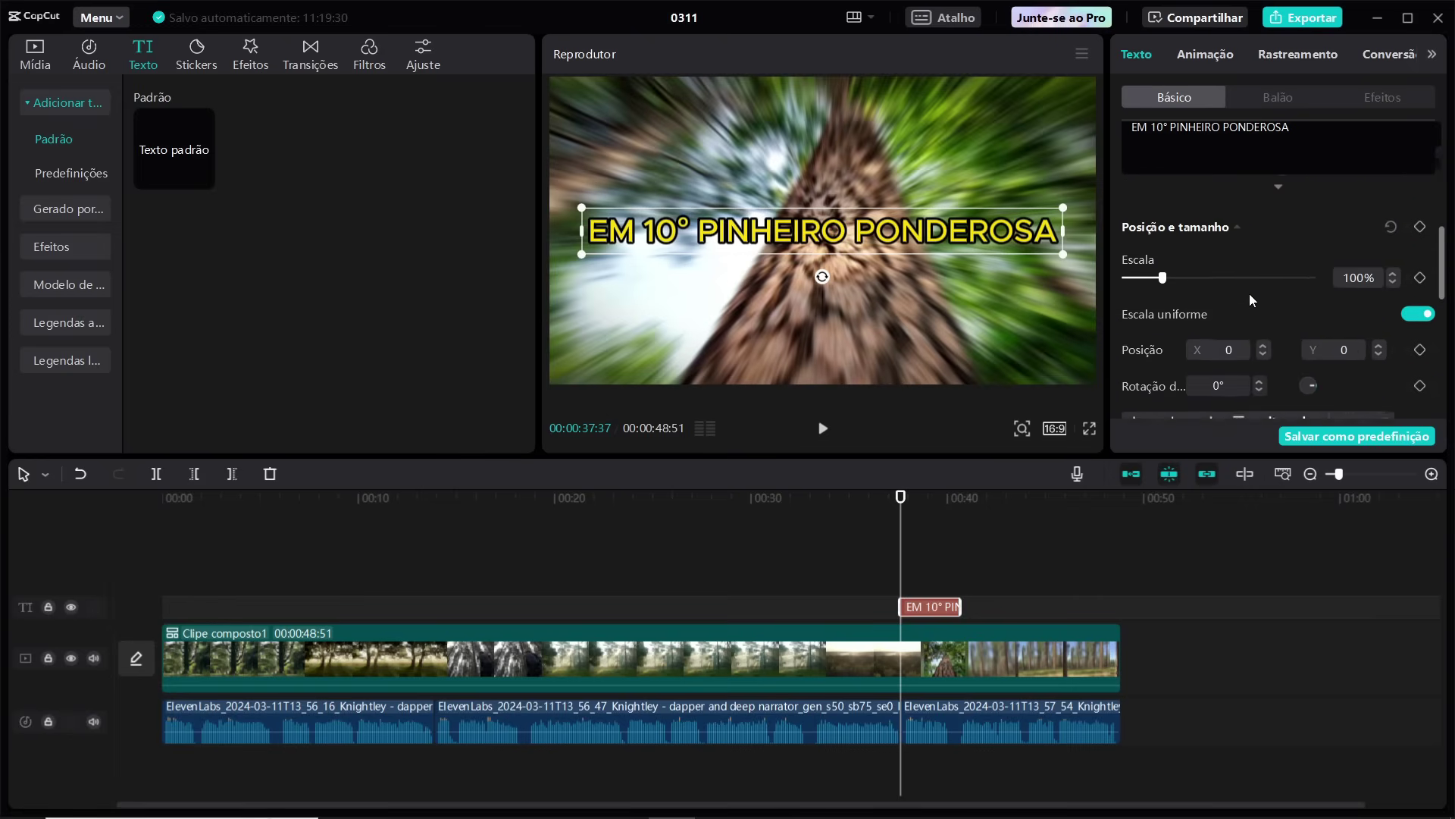
Try several text effects on the title and apply the white-to-grey gradient one with a dark outline.
{"action": "left_click", "coordinate": [1380, 98]}
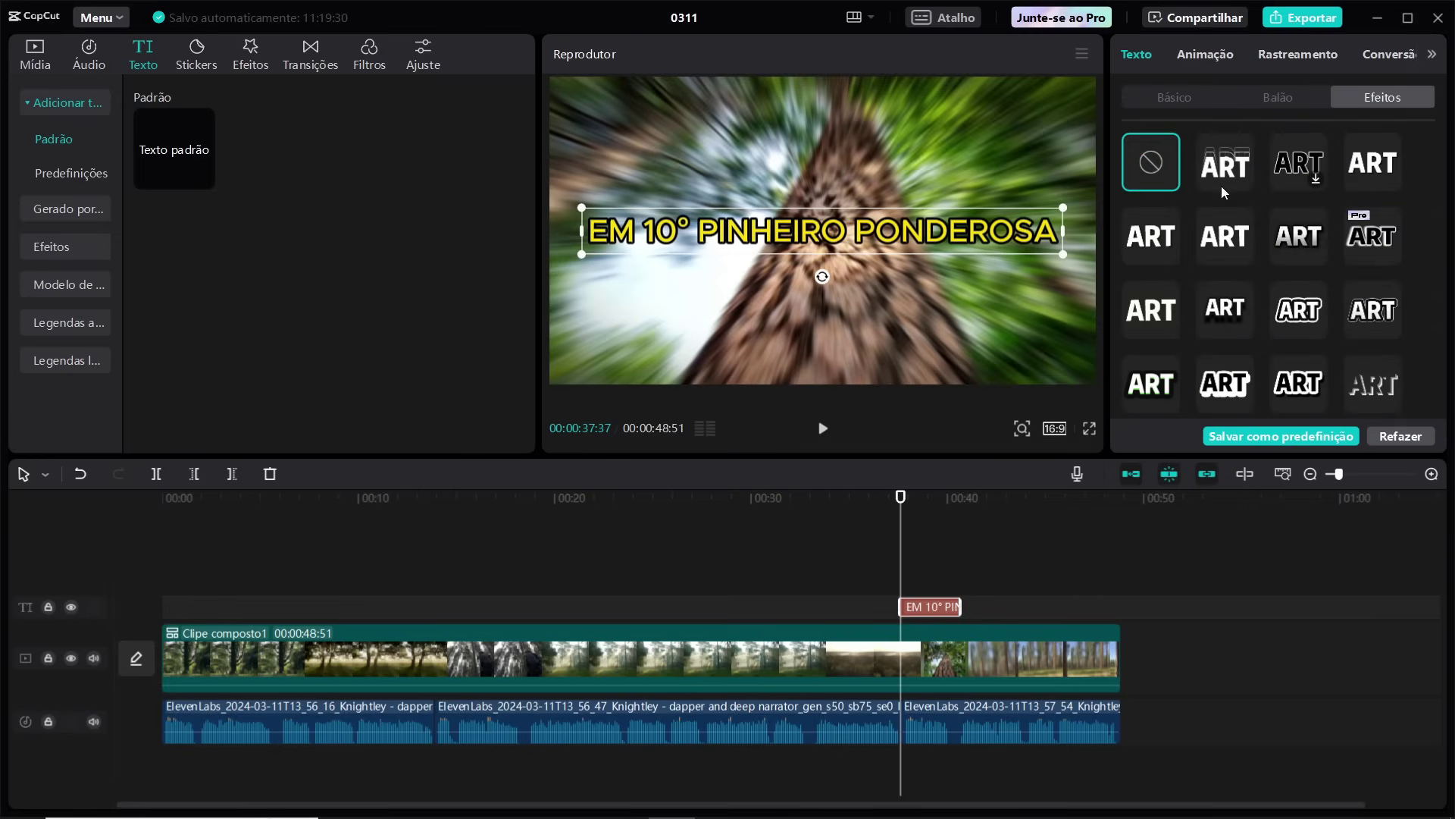
{"action": "left_click", "coordinate": [1235, 167]}
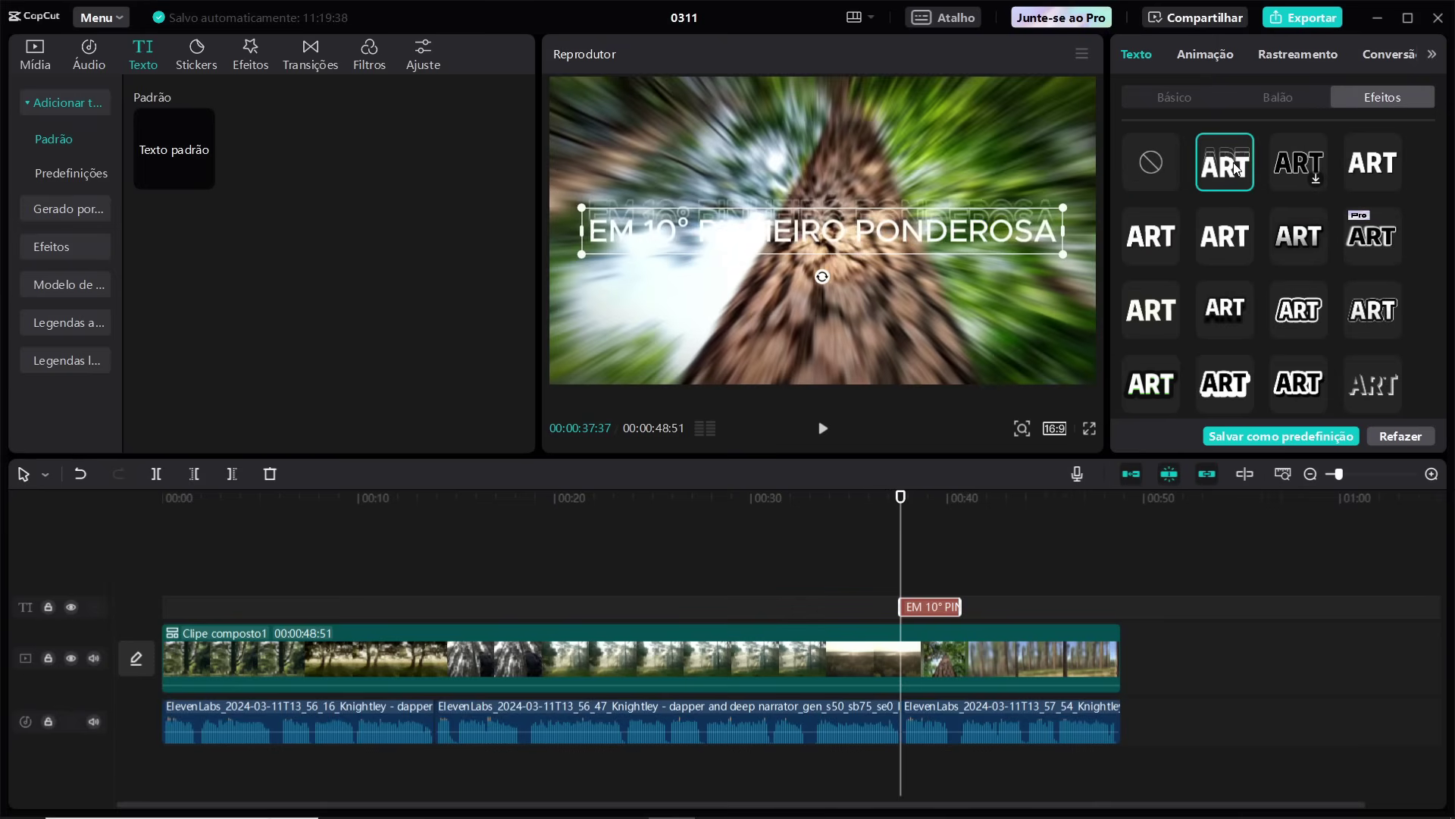
{"action": "left_click", "coordinate": [1389, 167]}
{"action": "left_click", "coordinate": [1226, 236]}
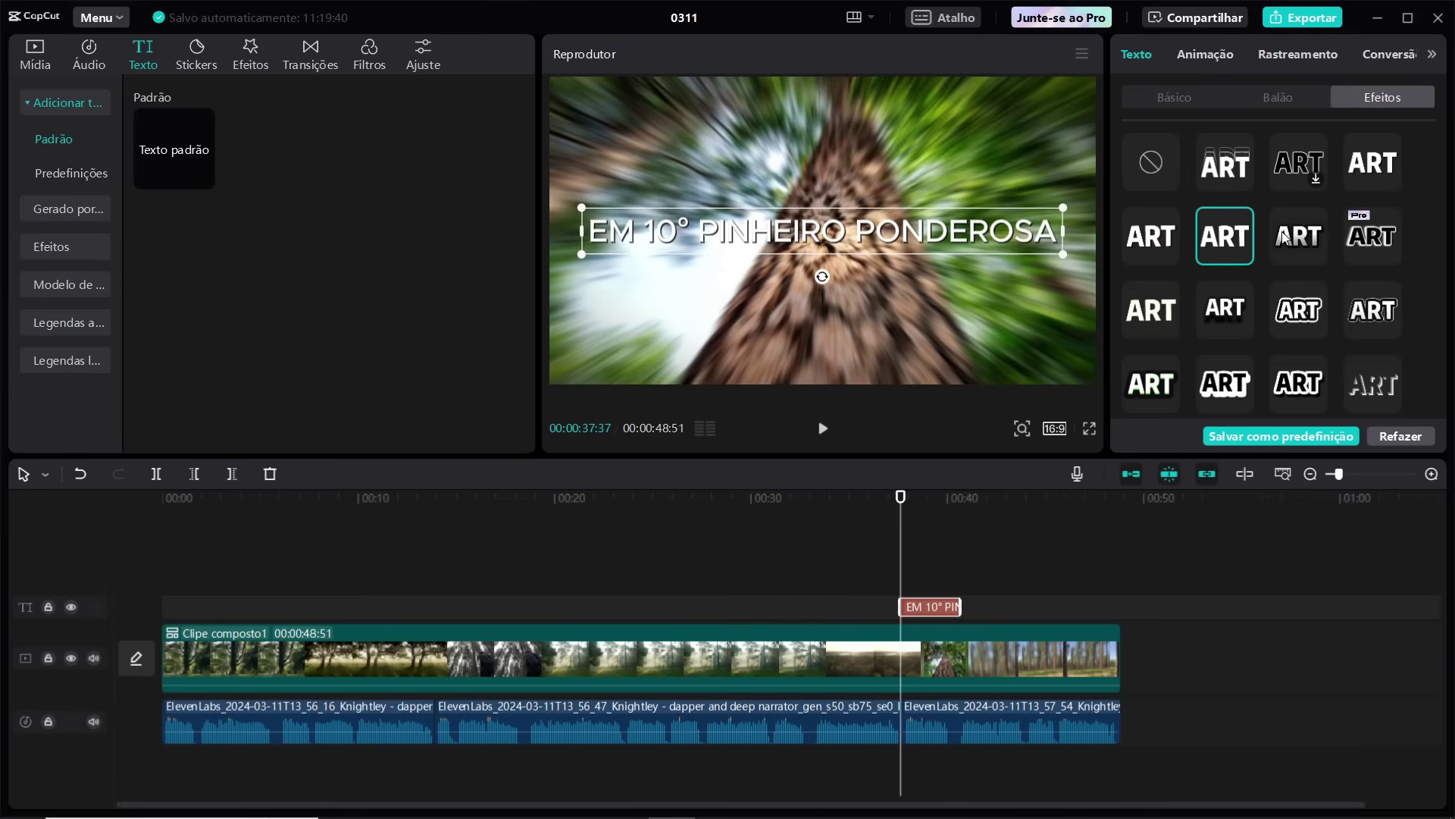
{"action": "left_click", "coordinate": [1299, 236]}
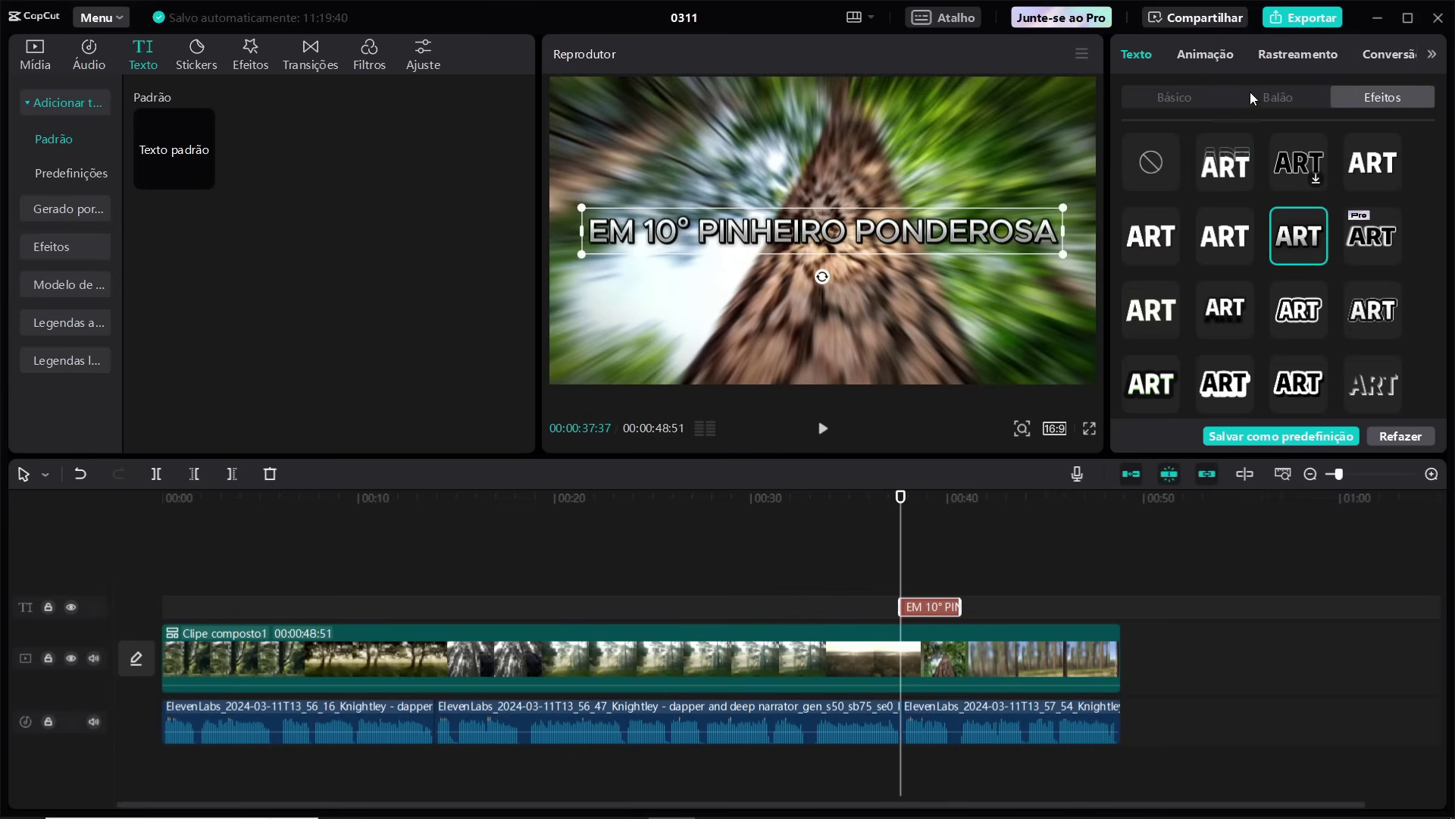
Apply the Salt...erda entrance animation to the title and extend its clip to about 41 seconds on the timeline.
{"action": "left_click", "coordinate": [1207, 56]}
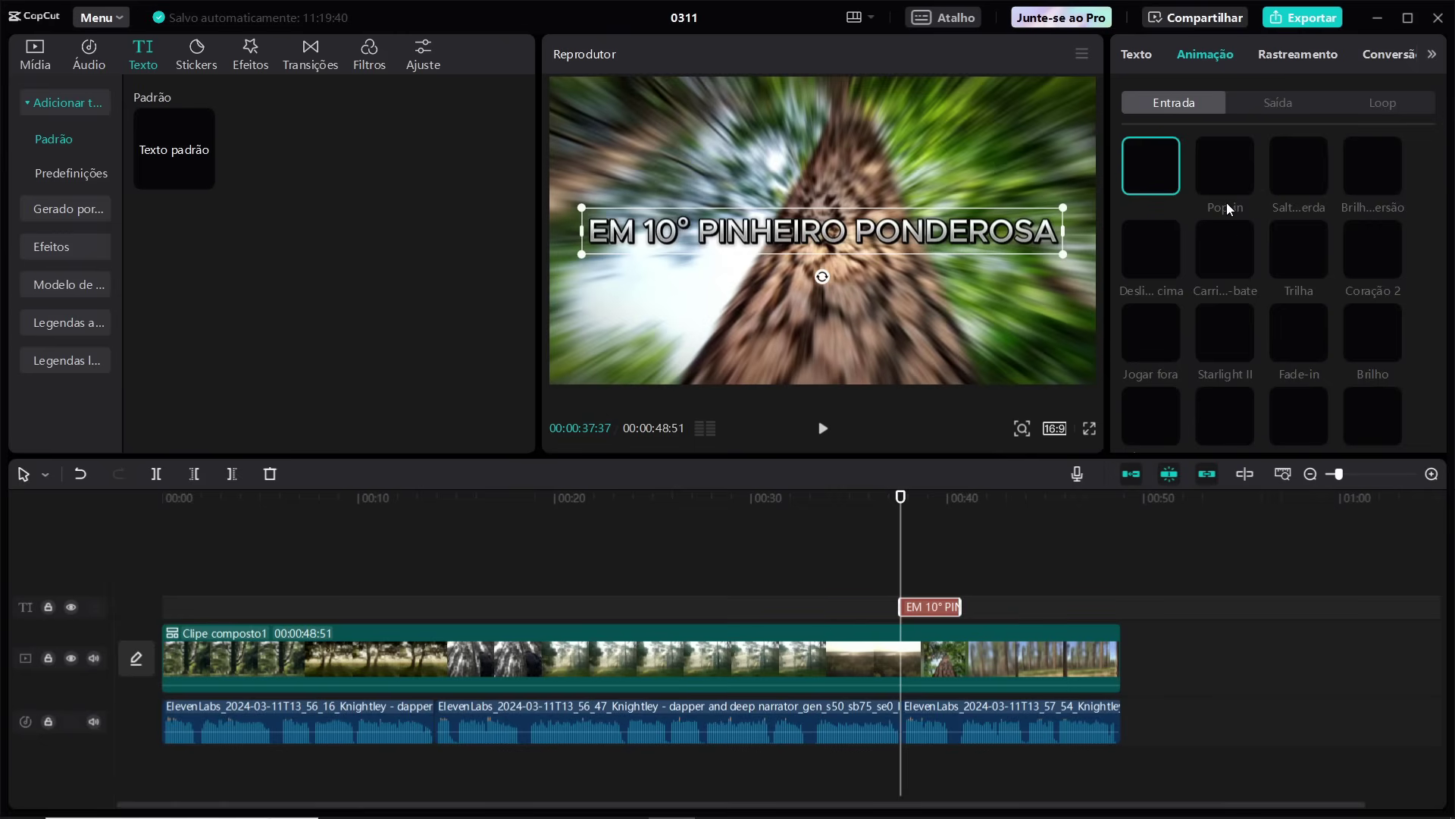
{"action": "left_click", "coordinate": [1291, 166]}
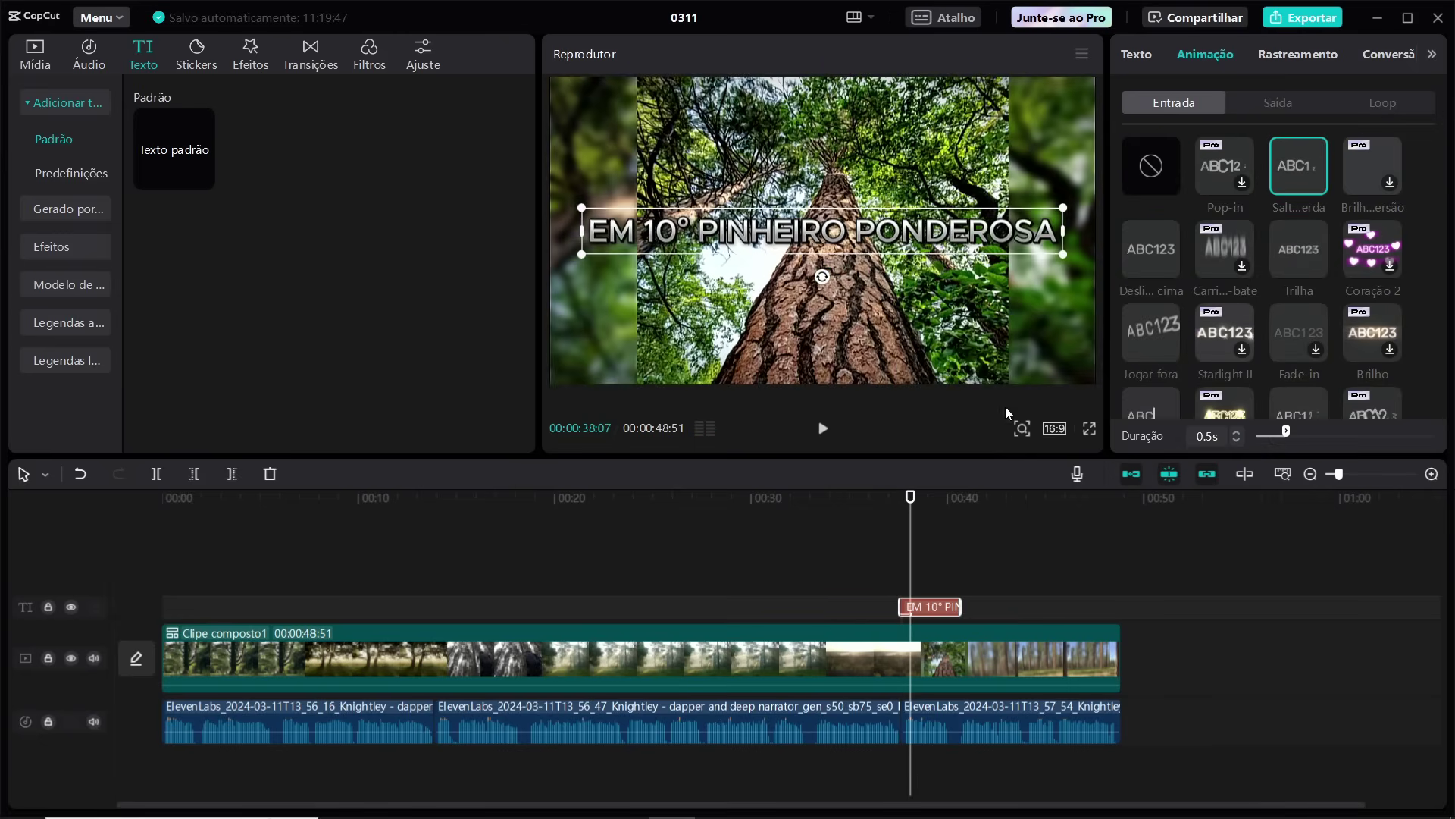
{"action": "left_click_drag", "start_coordinate": [966, 605], "coordinate": [976, 605]}
Play back the animated title and trim the end of its clip to about 40.5 seconds on the timeline.
{"action": "left_click", "coordinate": [894, 514]}
{"action": "left_click", "coordinate": [891, 515]}
{"action": "left_click", "coordinate": [821, 429]}
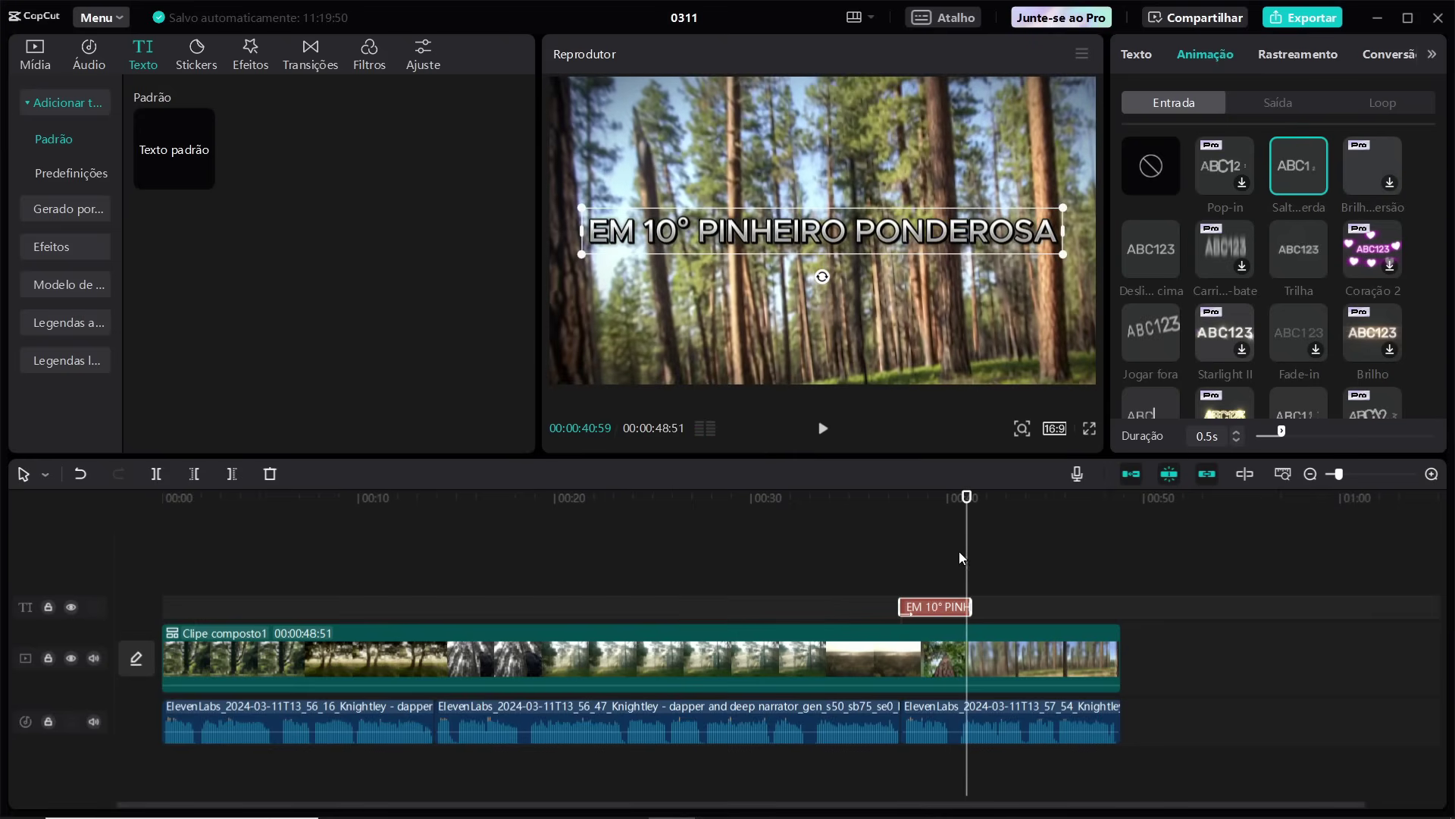
{"action": "left_click_drag", "start_coordinate": [967, 514], "coordinate": [928, 520]}
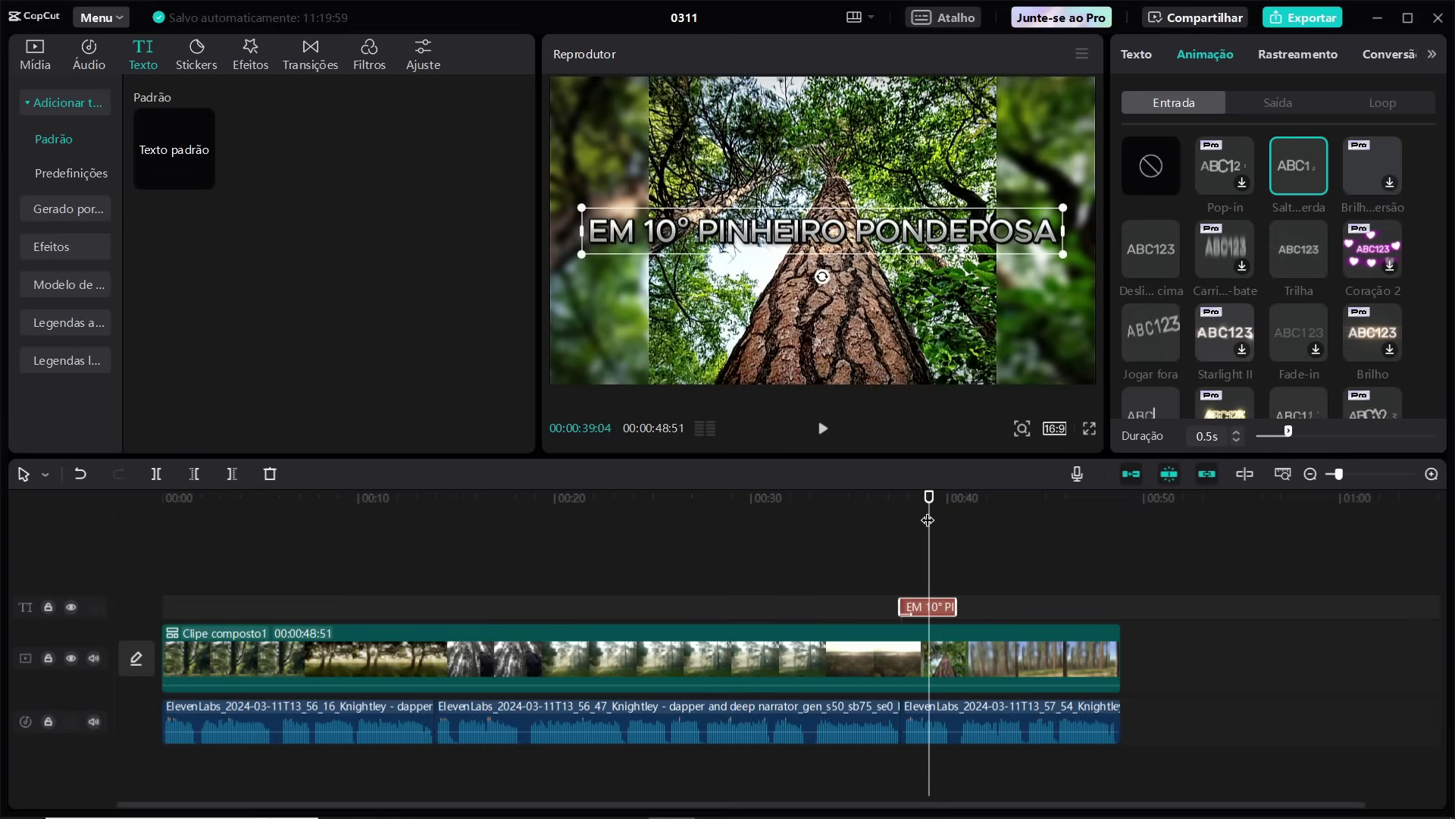
{"action": "left_click", "coordinate": [822, 431]}
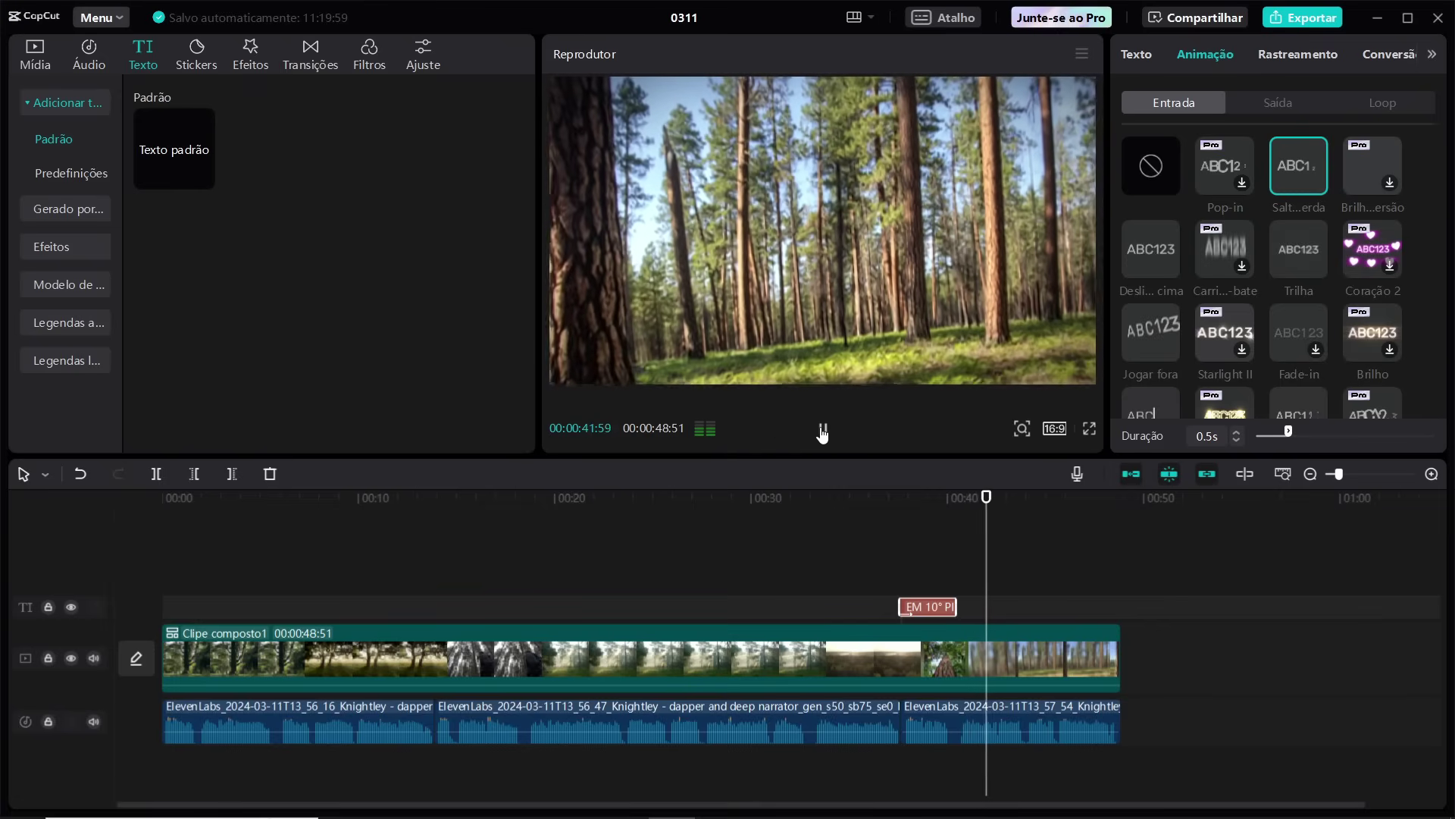
{"action": "left_click", "coordinate": [823, 430]}
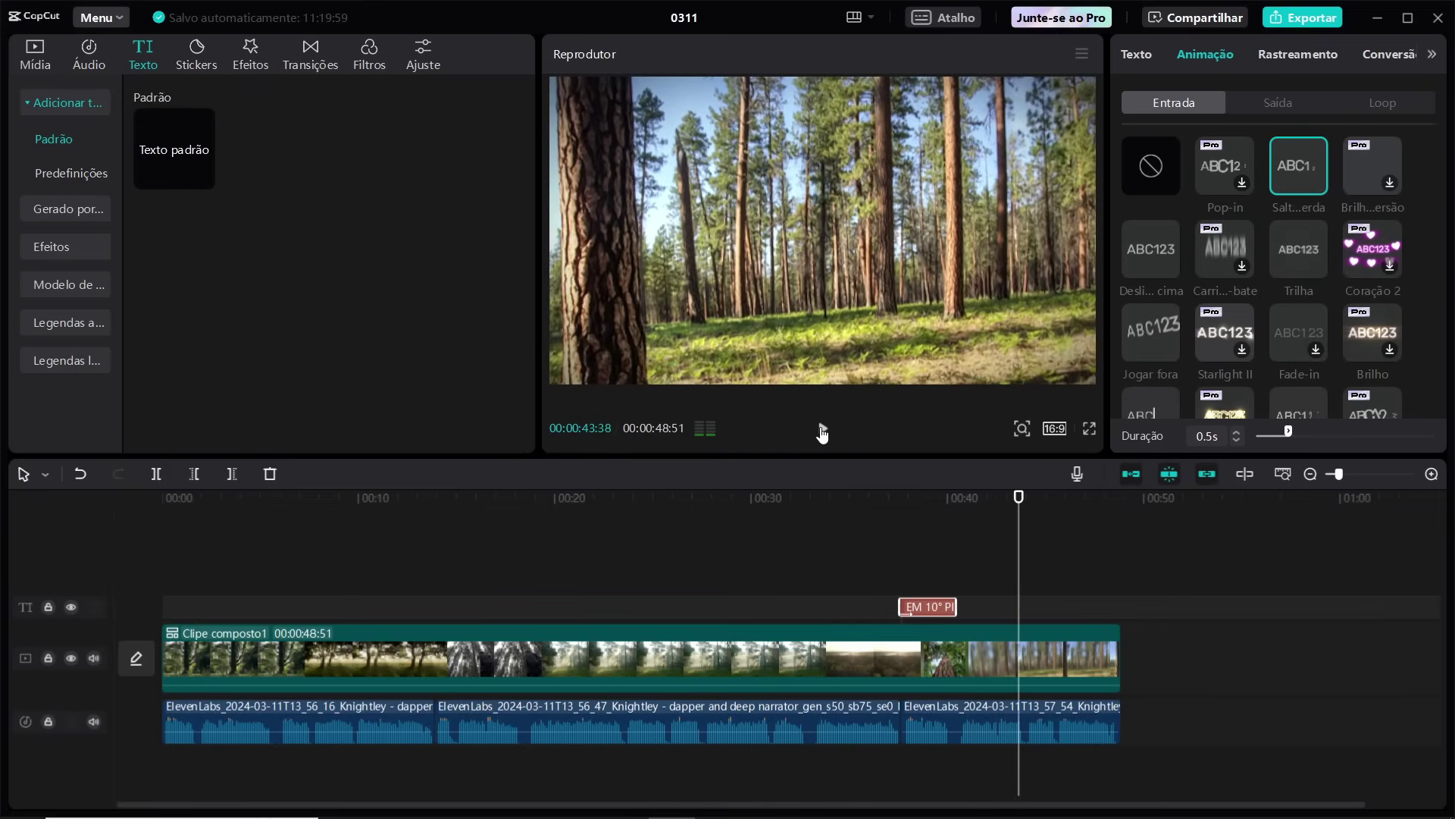
Review the video export settings and frame rate options, keep 60fps selected, and close them without exporting.
{"action": "left_click", "coordinate": [1304, 17]}
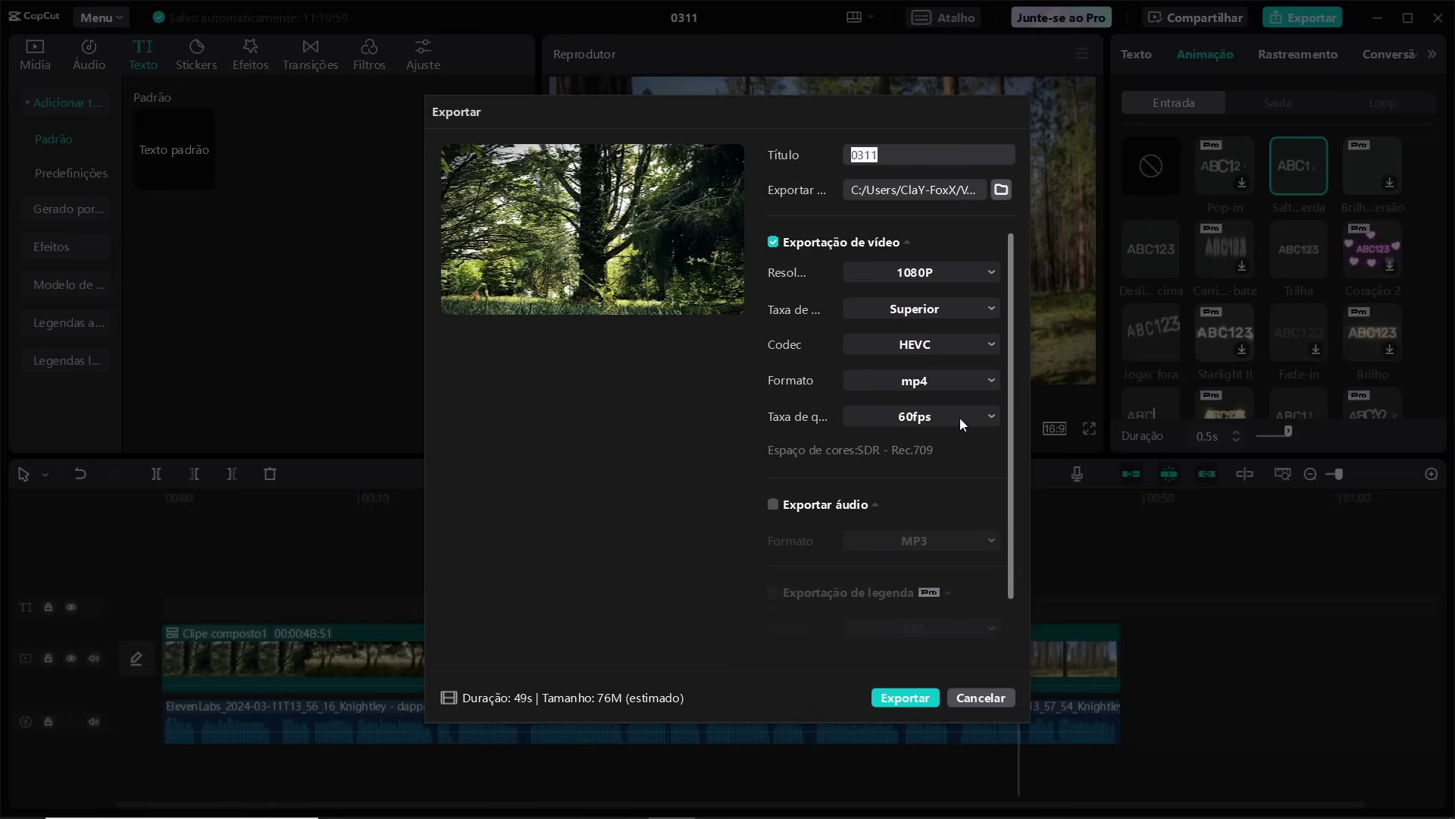
{"action": "left_click", "coordinate": [988, 423]}
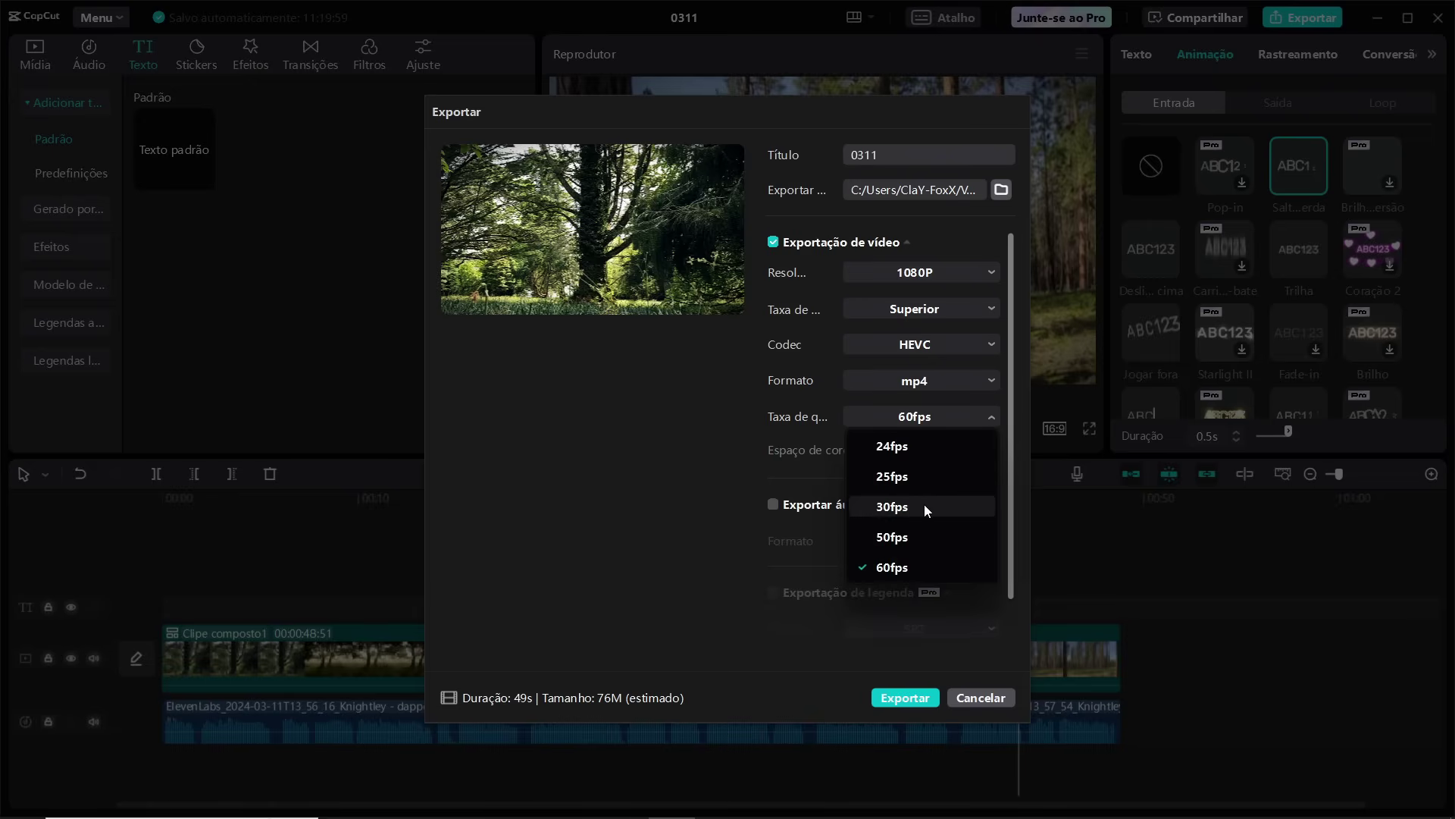
{"action": "left_click", "coordinate": [895, 569]}
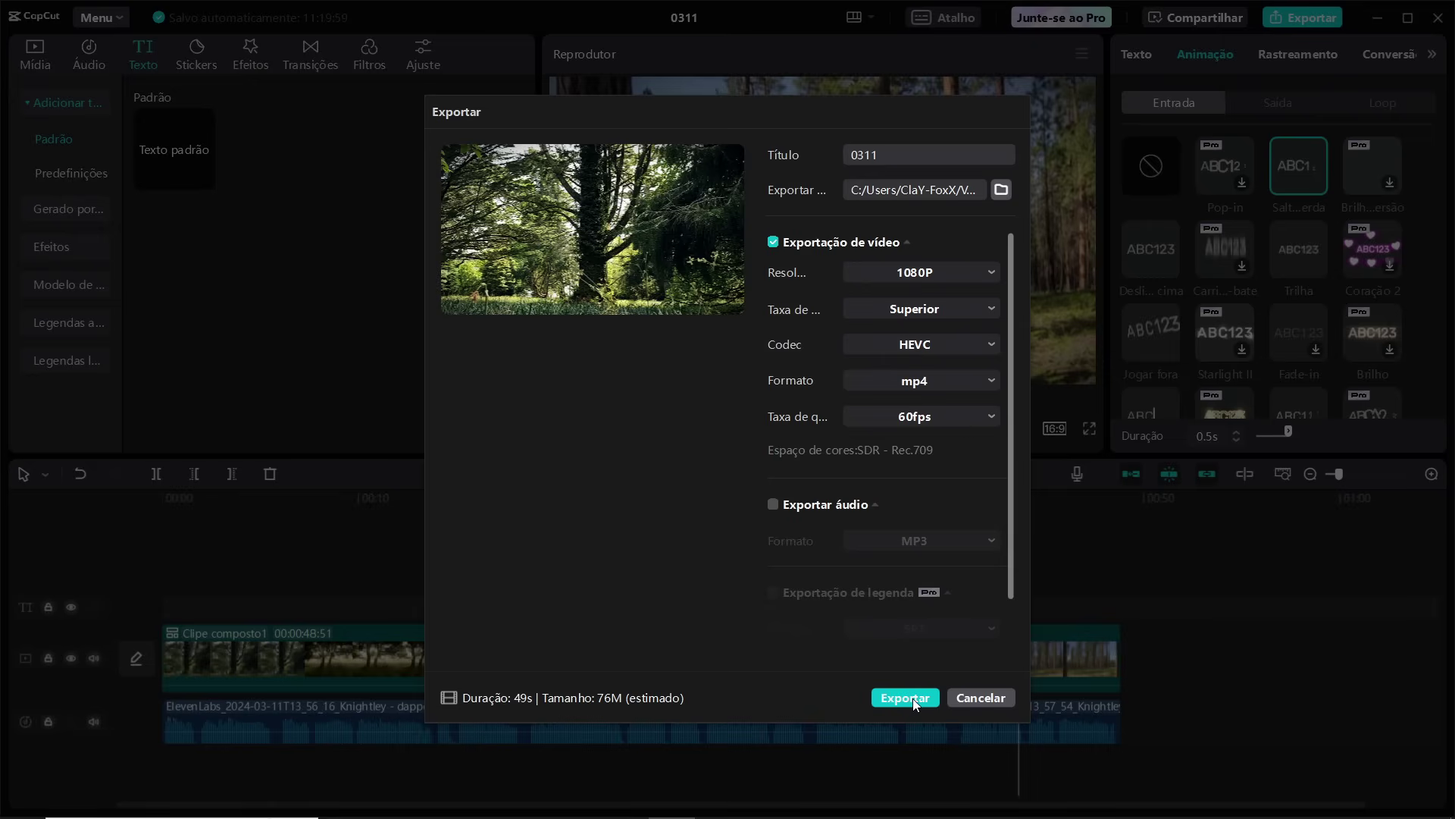
{"action": "left_click", "coordinate": [987, 698]}
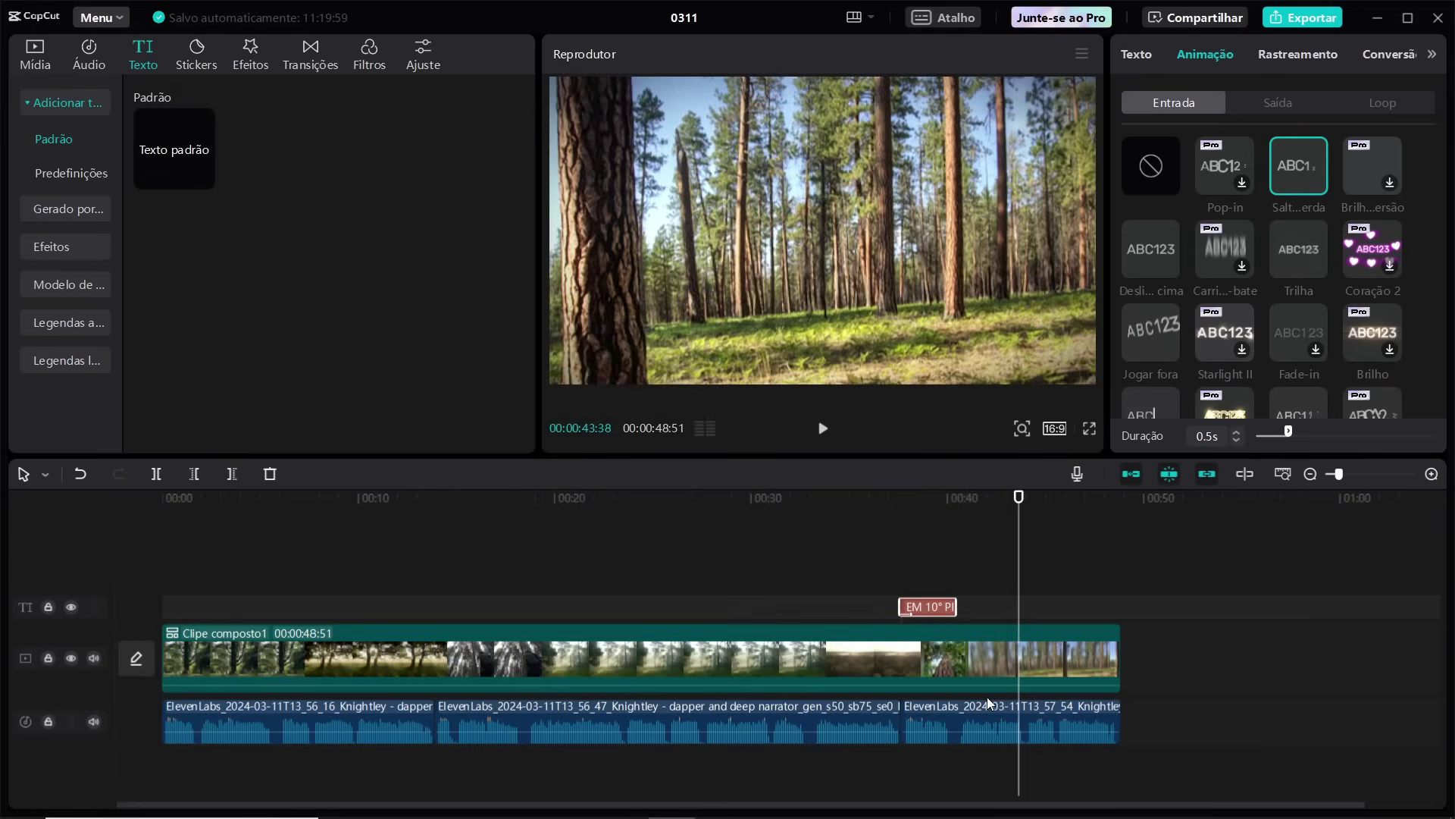
Switch to the YouTube page of the Universo Space News channel in Chrome and look at its most recent videos.
{"action": "left_click", "coordinate": [1378, 17]}
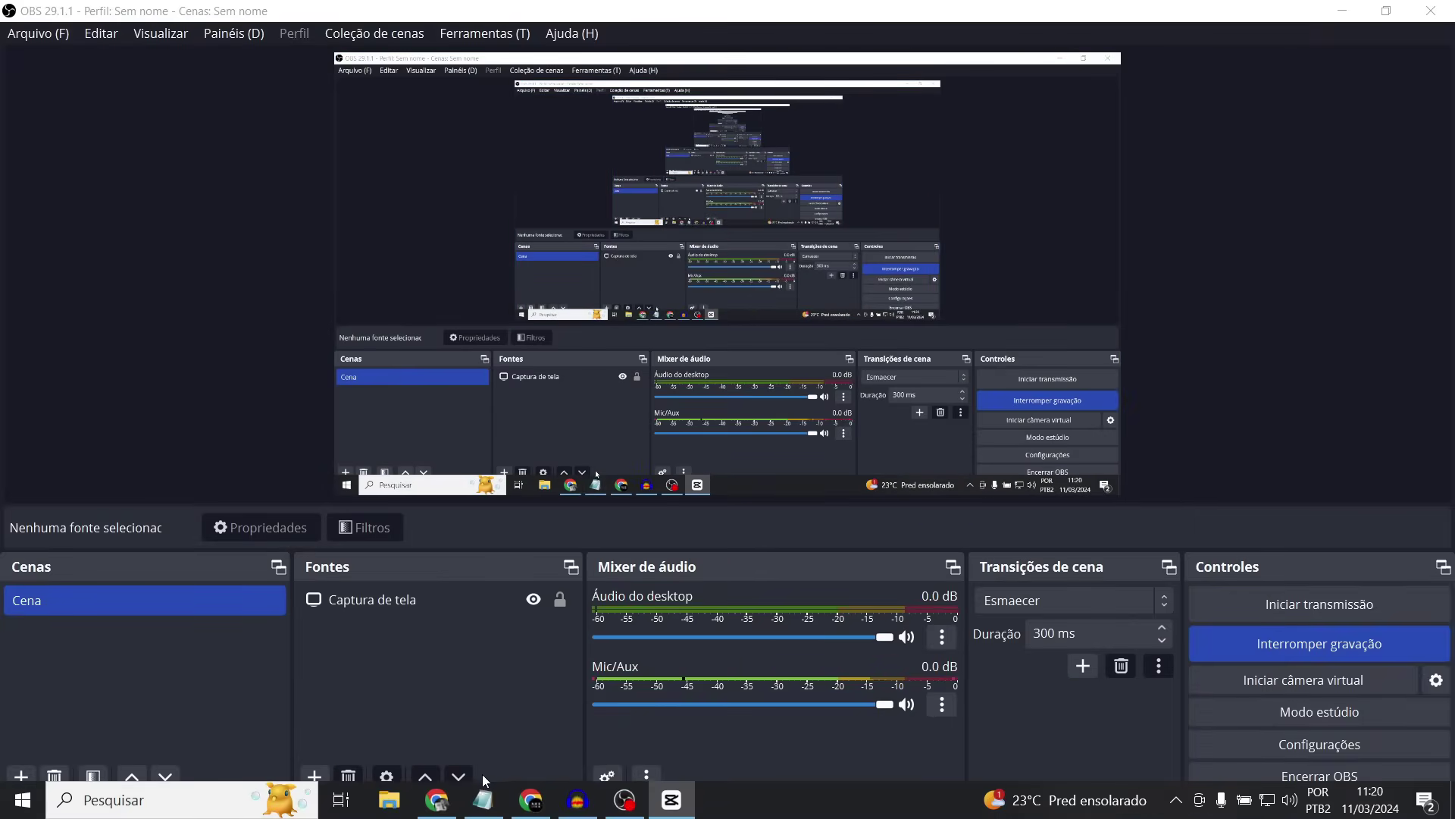
{"action": "key", "text": "alt+Tab"}
{"action": "left_click", "coordinate": [258, 23]}
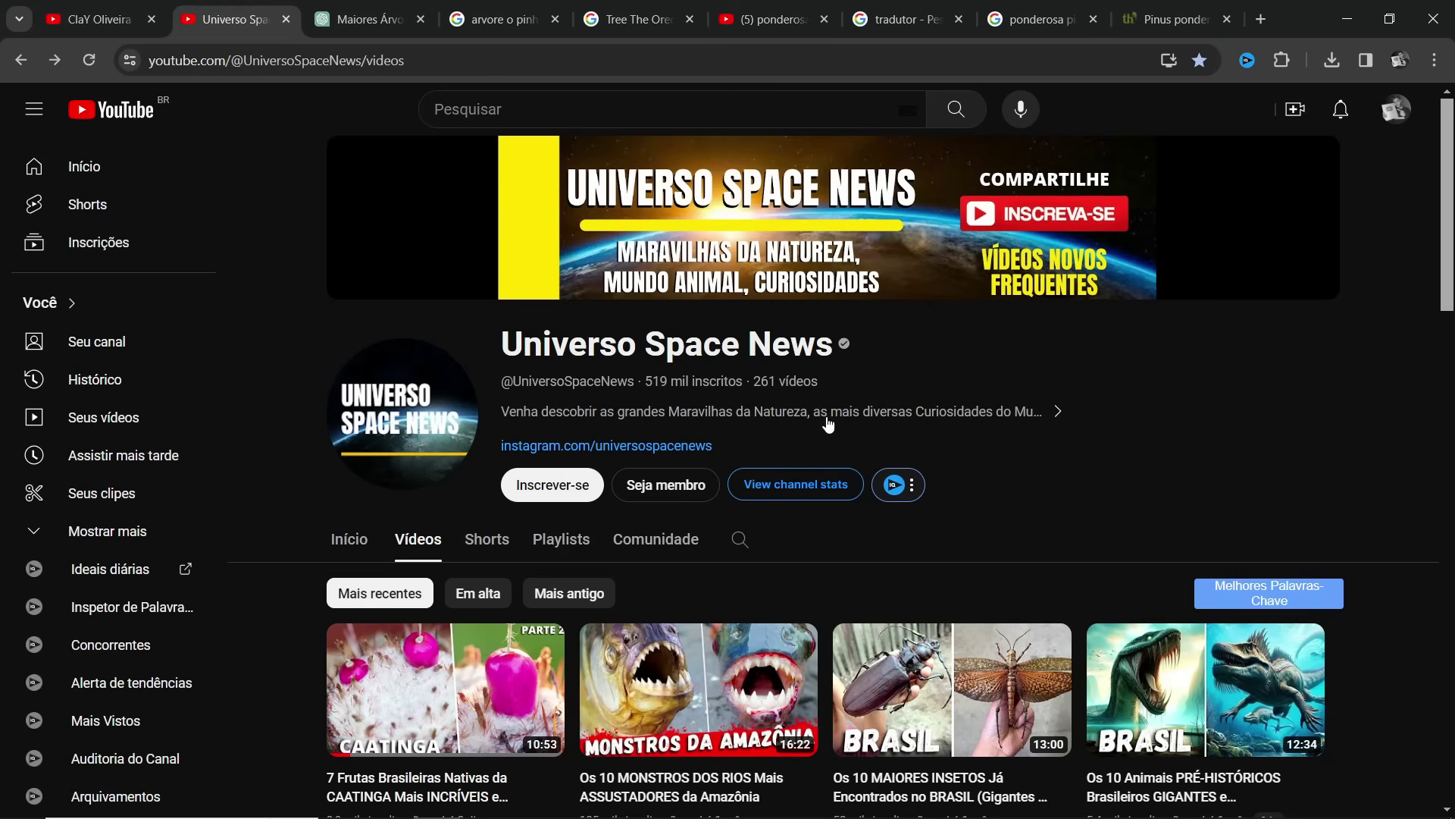
{"action": "scroll", "coordinate": [828, 425], "scroll_direction": "down", "scroll_amount": 1}
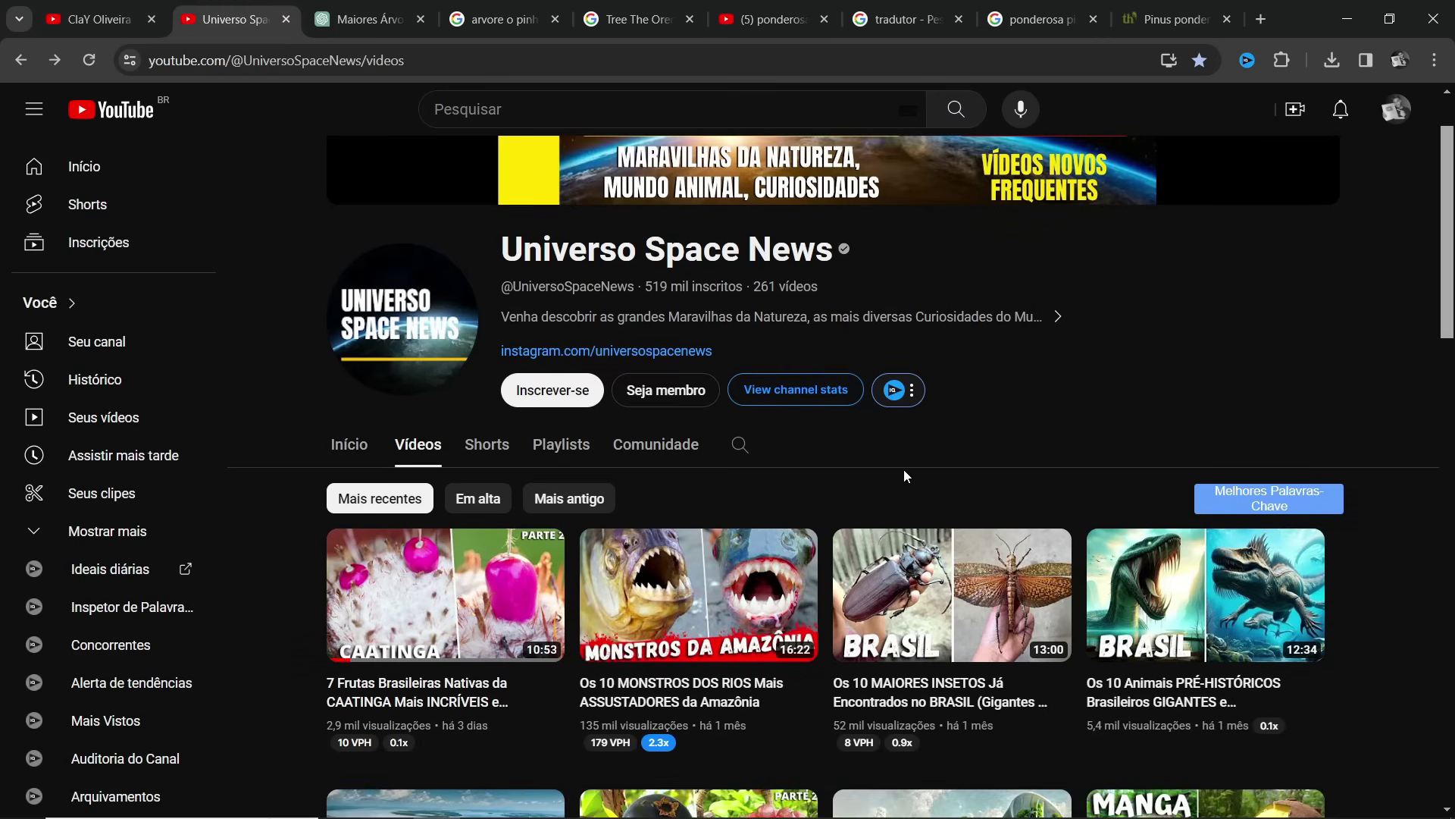